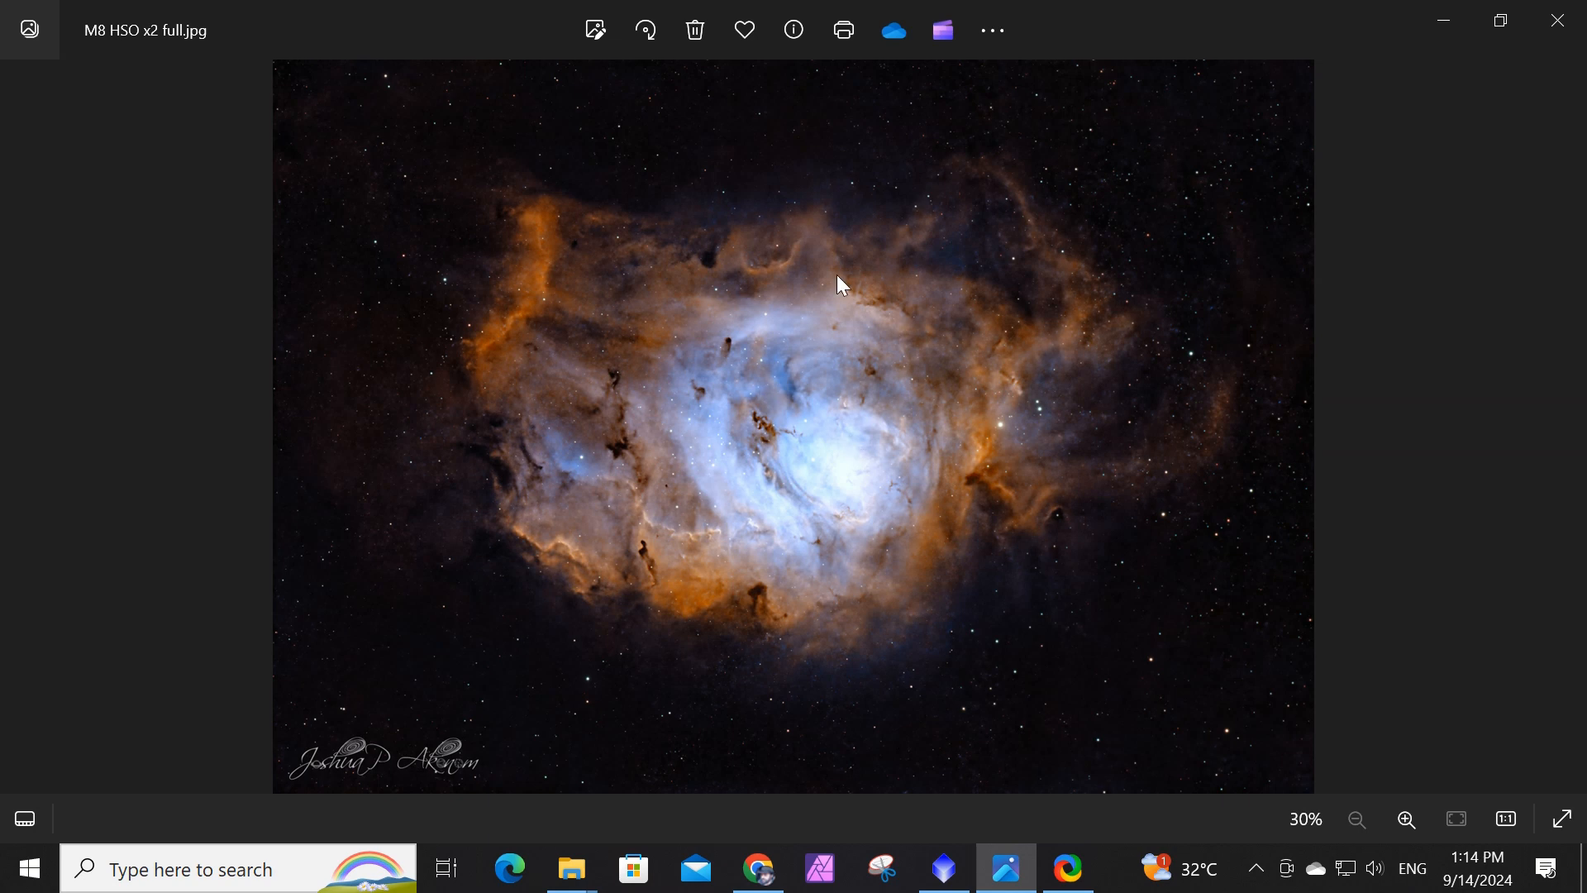
Switch to PixInsight, close StarXTerminator, and reposition the GraXpert_background_extraction image and ScreenTransferFunction windows so they sit clear of each other.
left_click(944, 868)
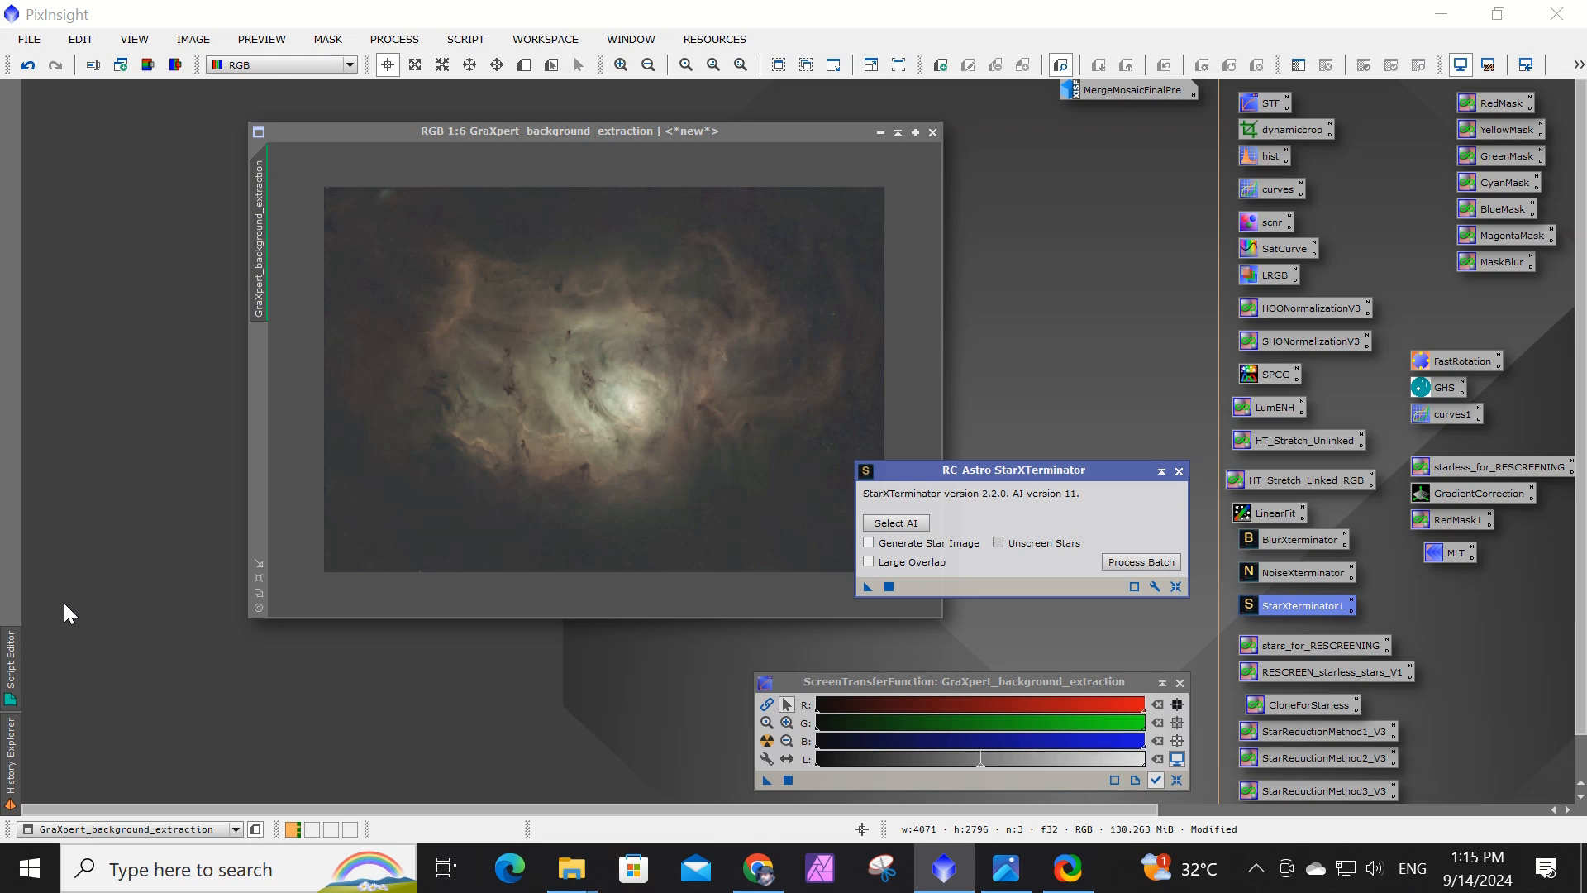
left_click(1179, 471)
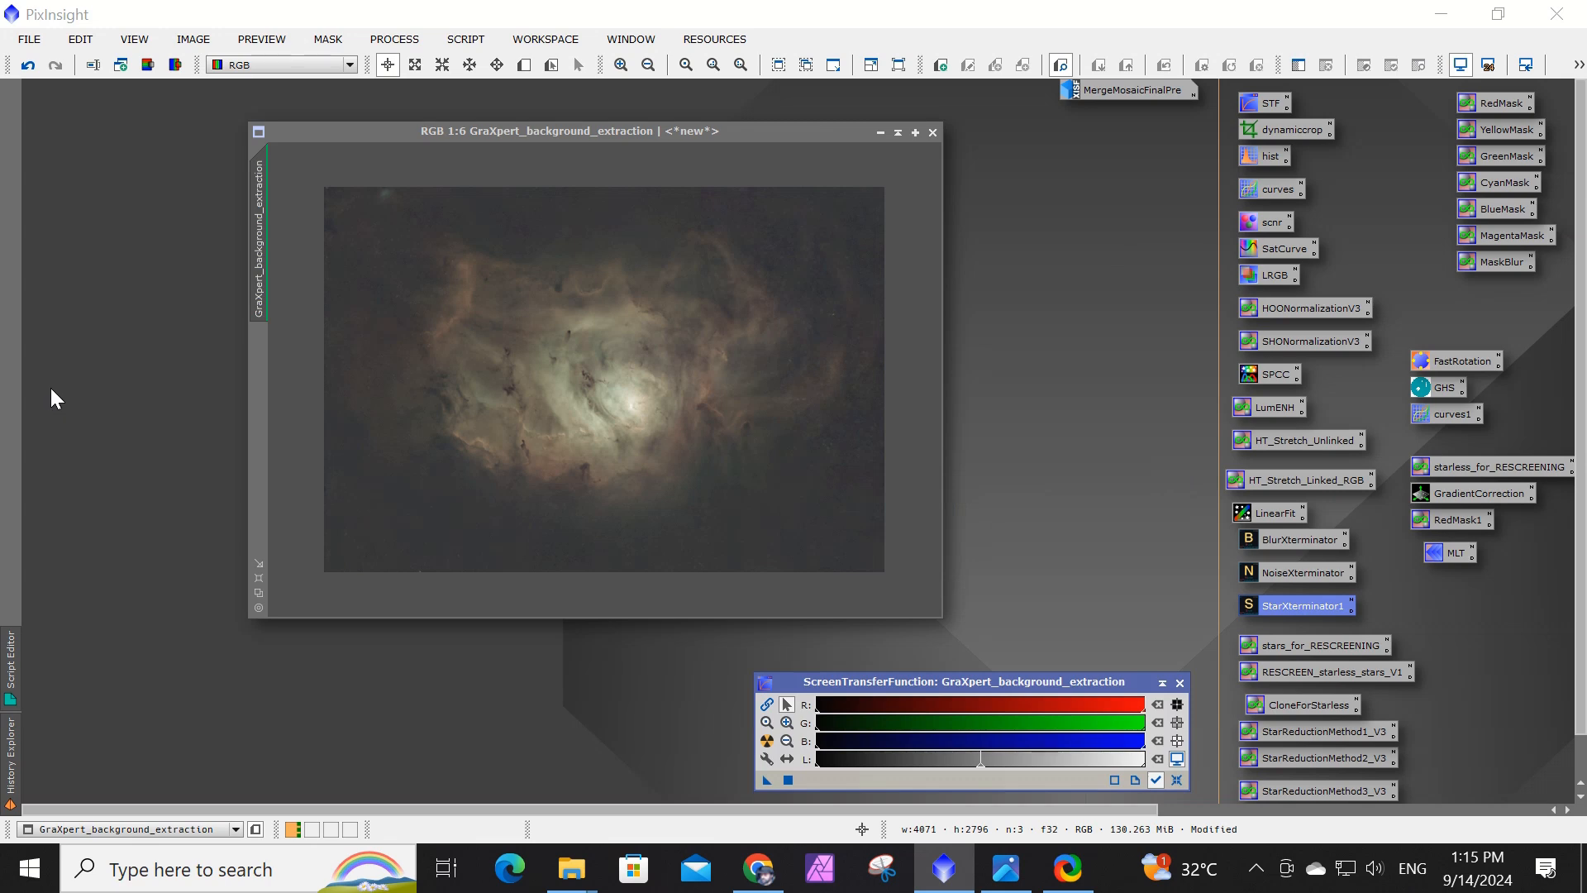
left_click_drag(438, 129, 327, 111)
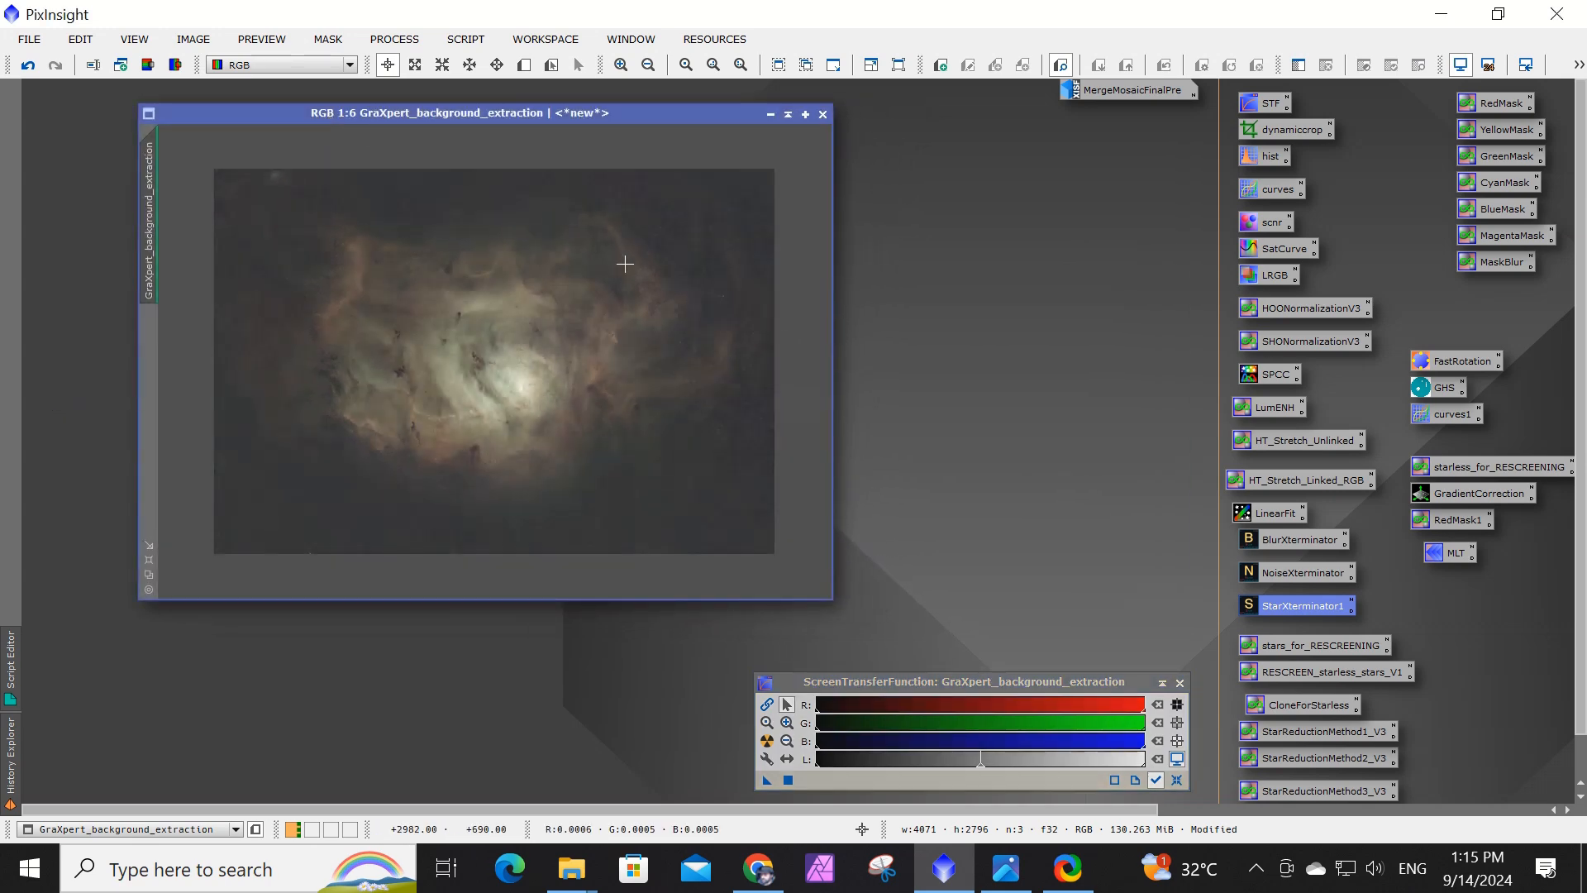
left_click_drag(1064, 681, 624, 654)
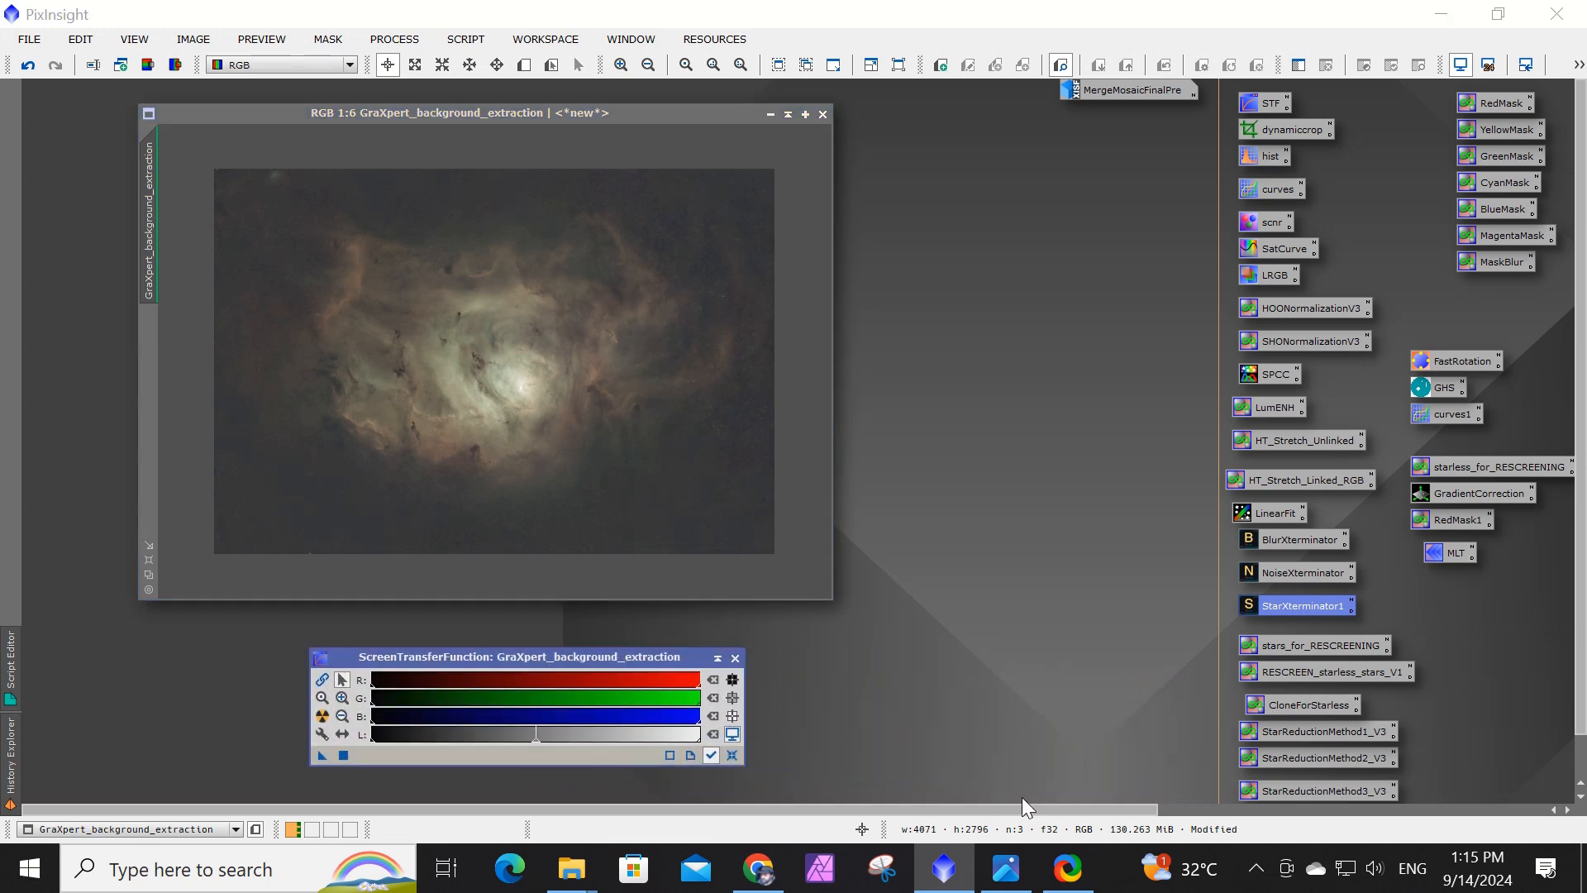
Look at the finished reference image M8 HSO x2 full.jpg in the Photos viewer, and return to PixInsight.
left_click(1017, 873)
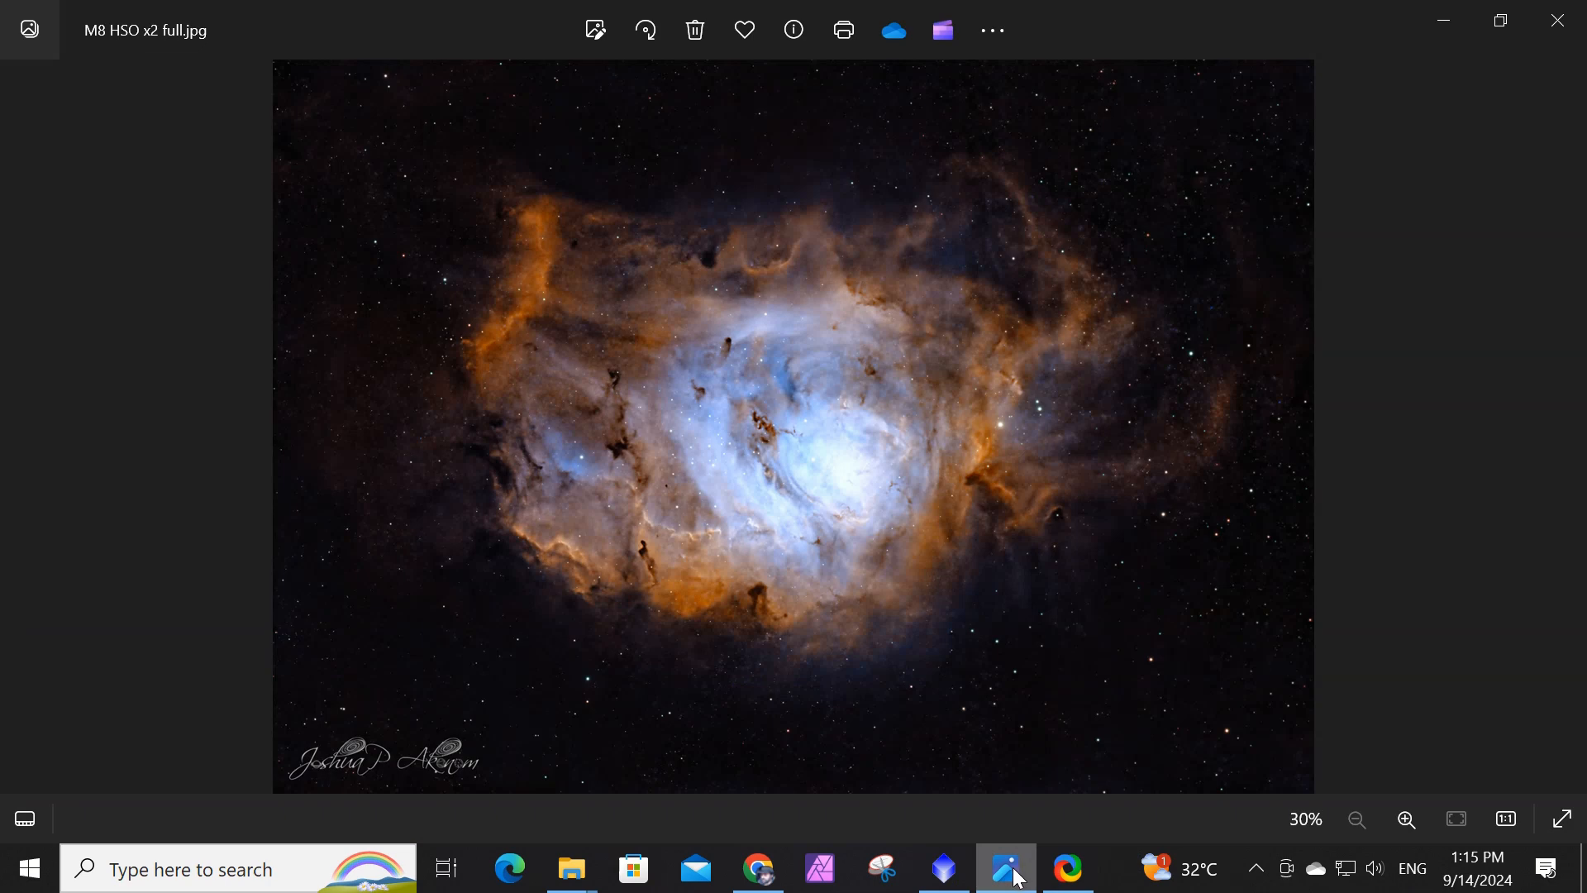
left_click(1020, 878)
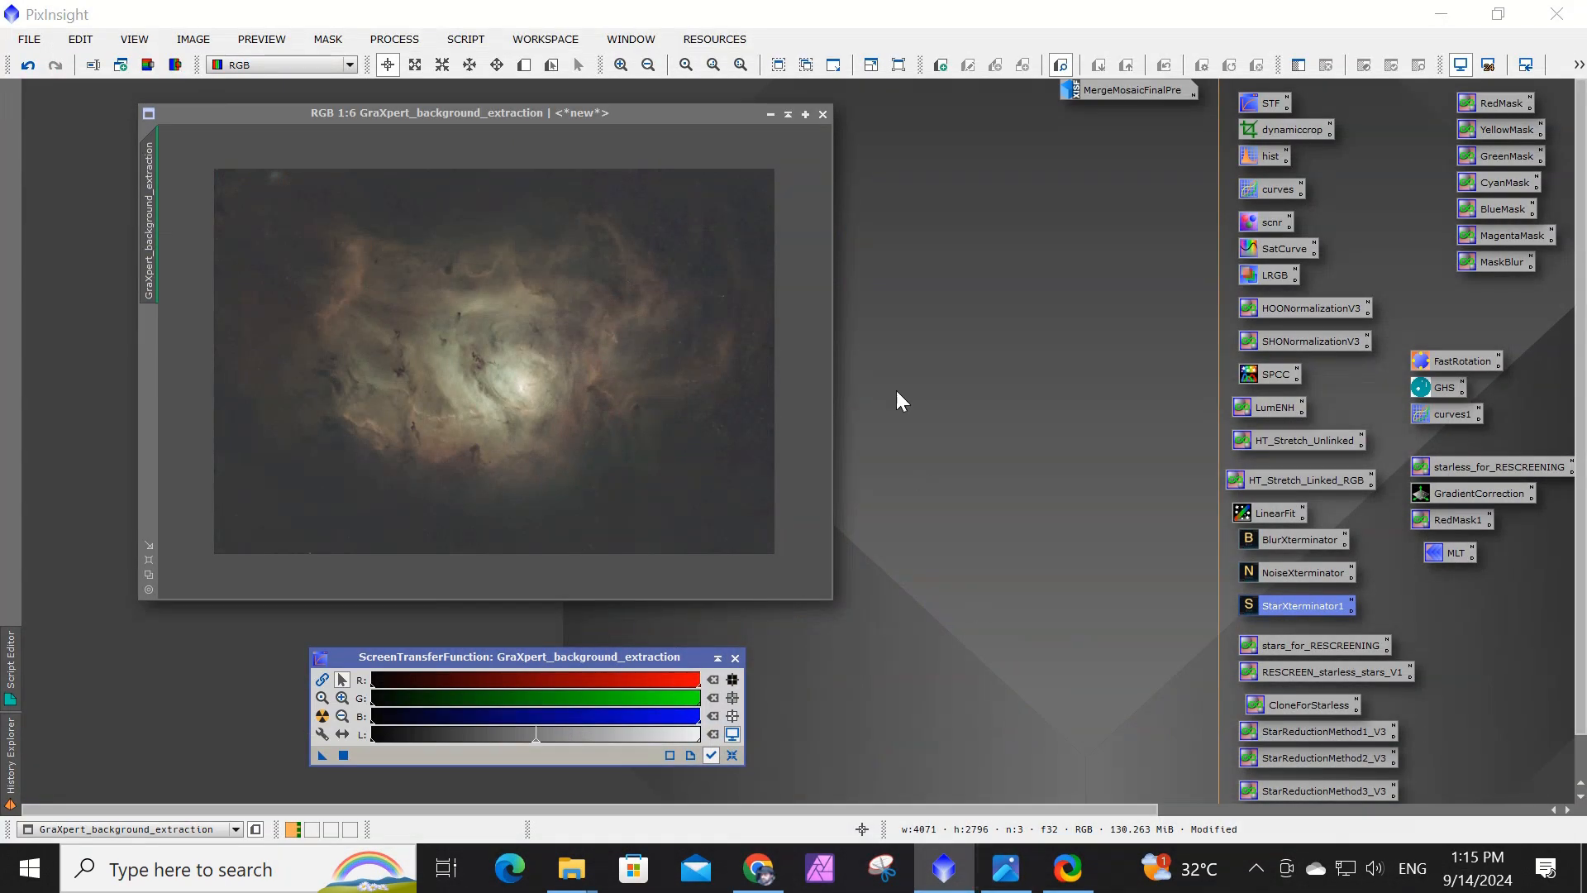
Start the CreateHubblePaletteFromOSC script on GraXpert_background_extraction and preview the HSO palette.
left_click(465, 39)
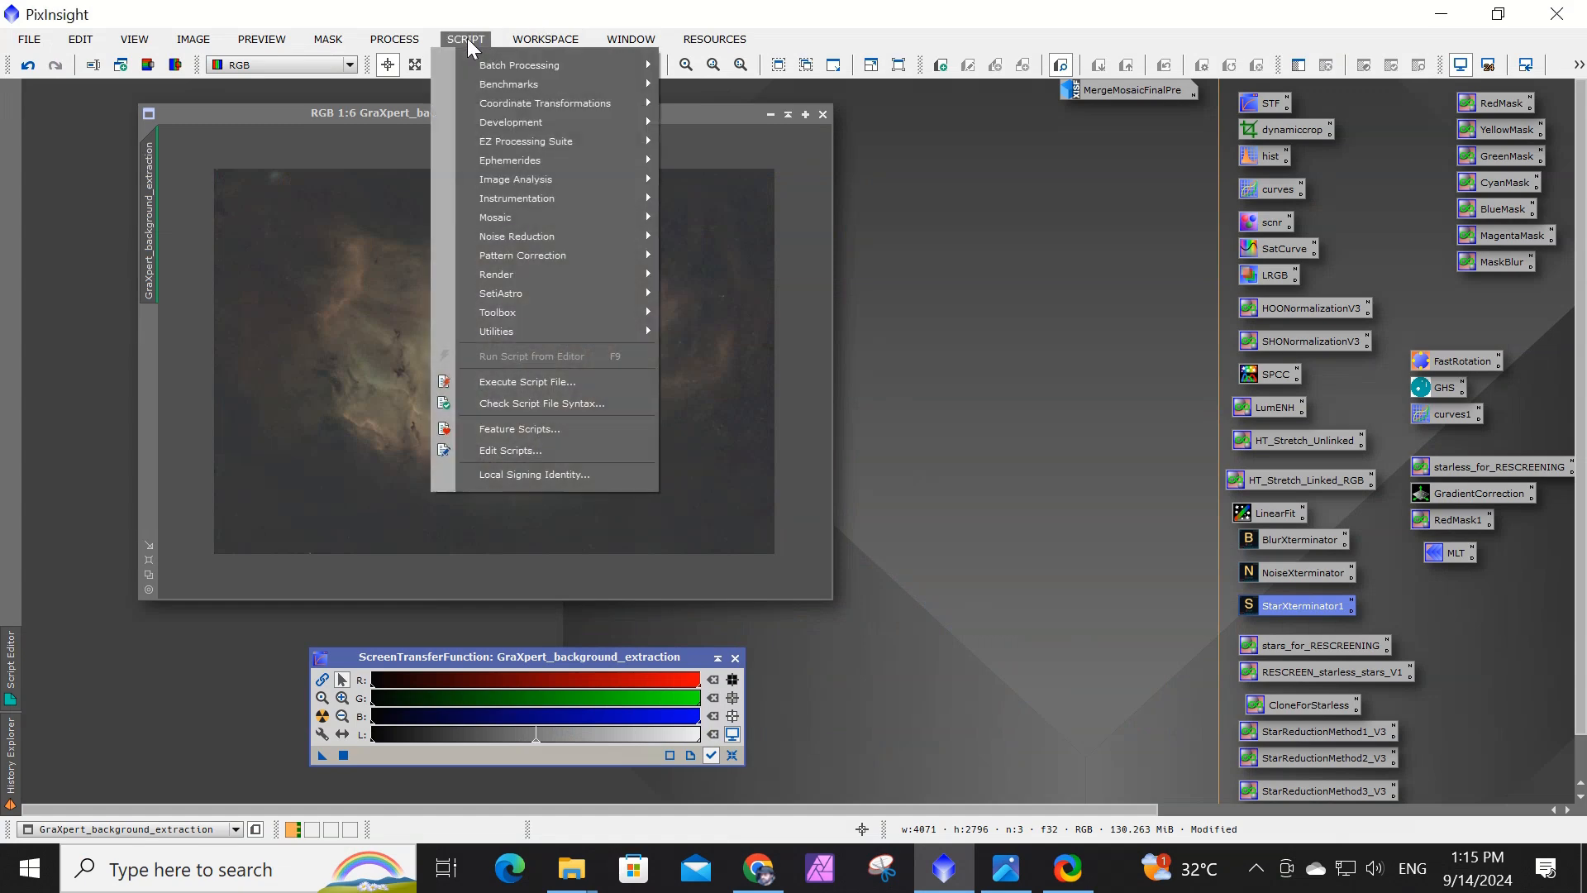
mouse_move(512, 320)
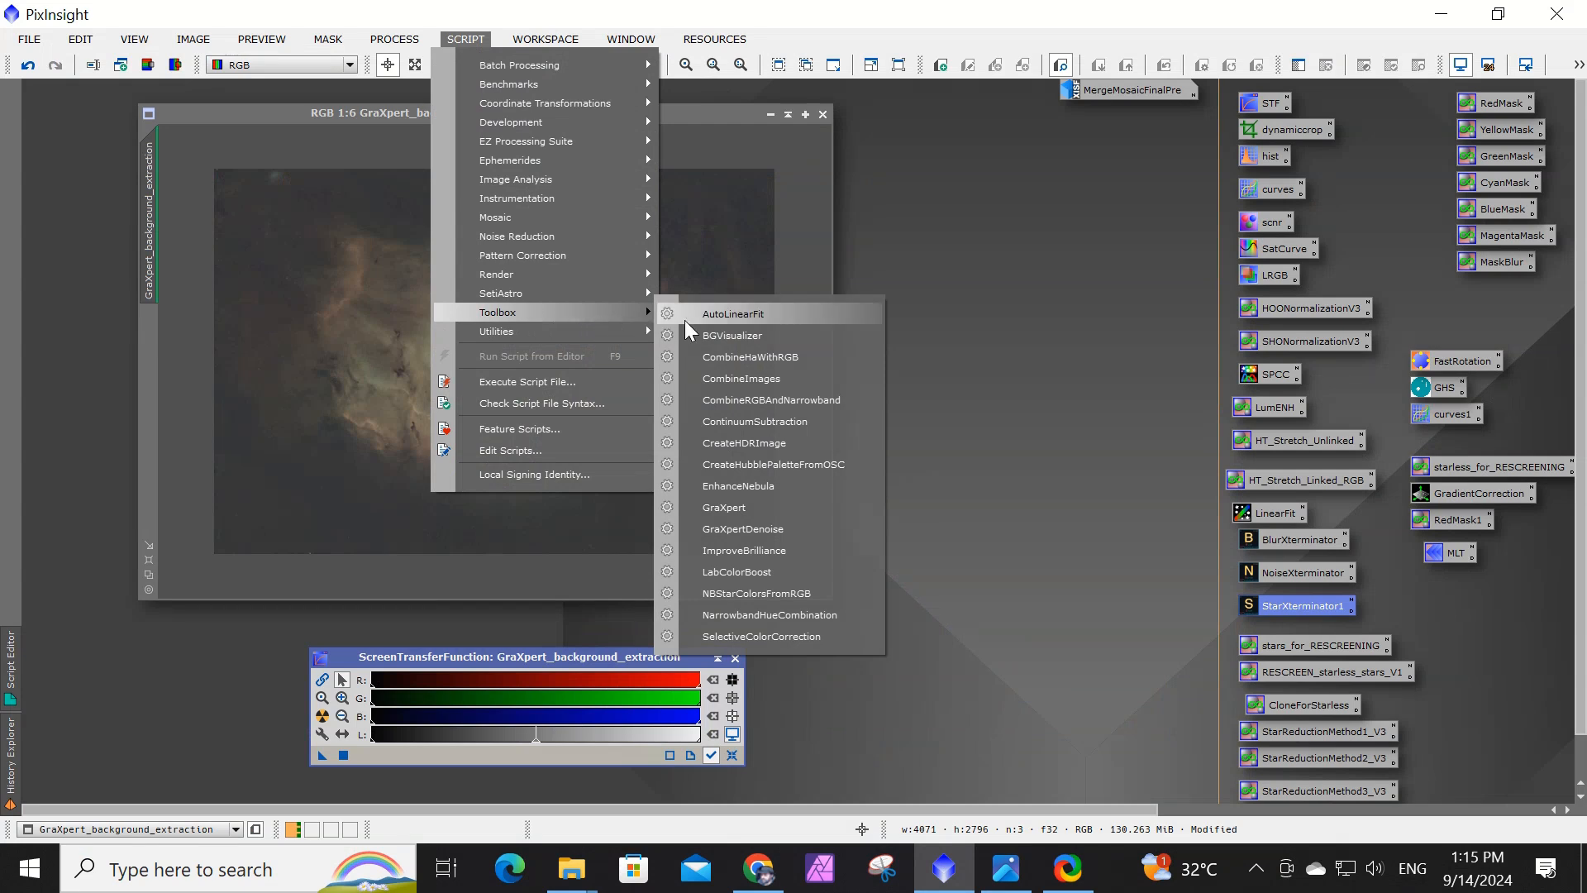
left_click(775, 465)
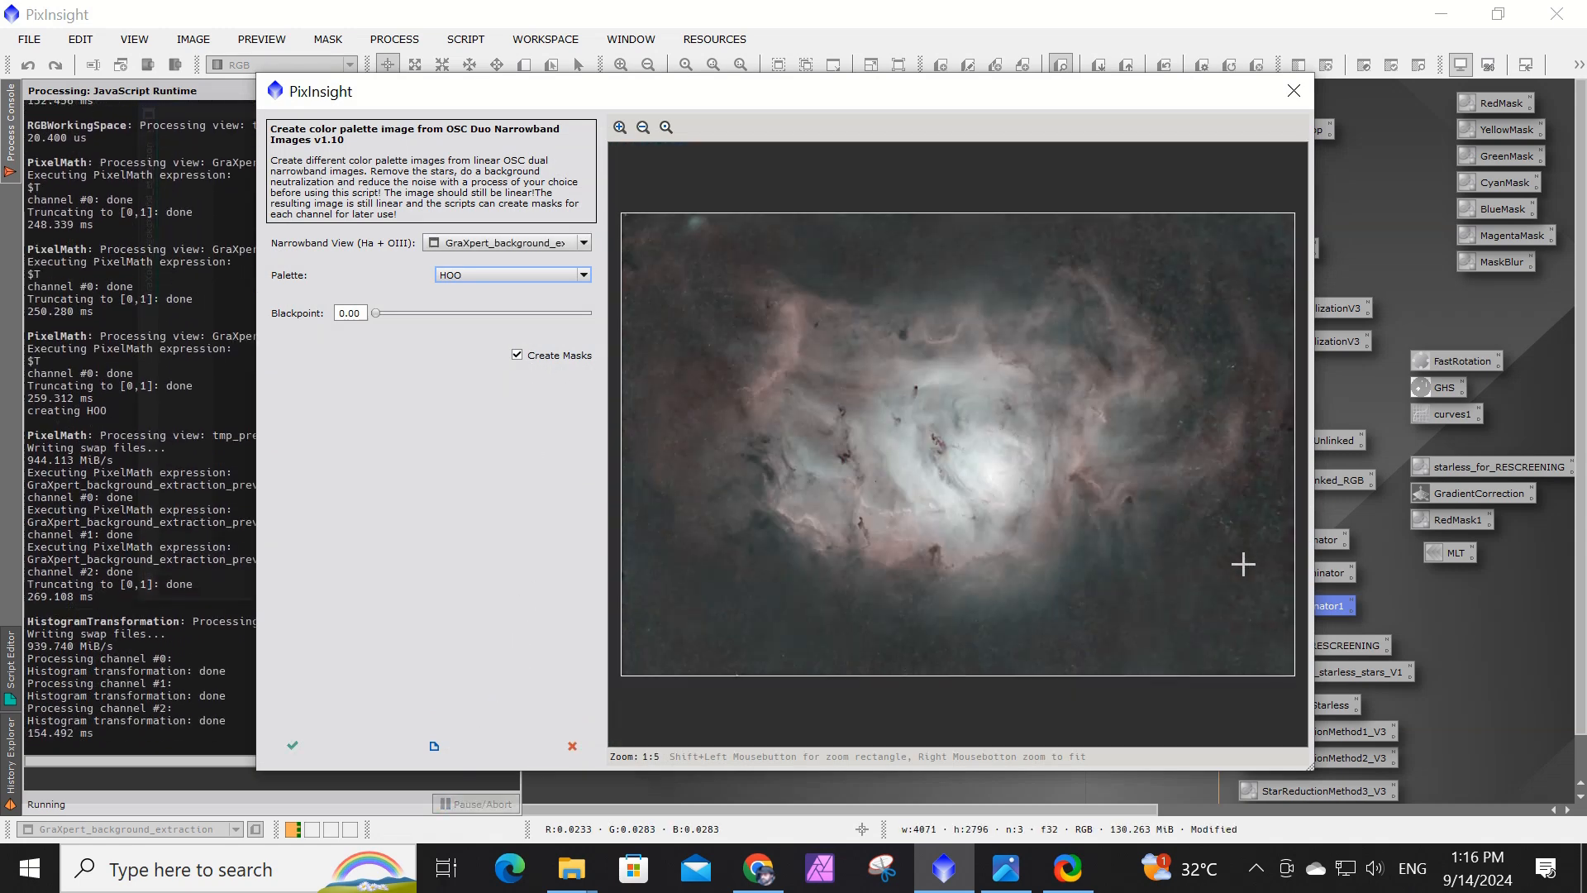
left_click(582, 276)
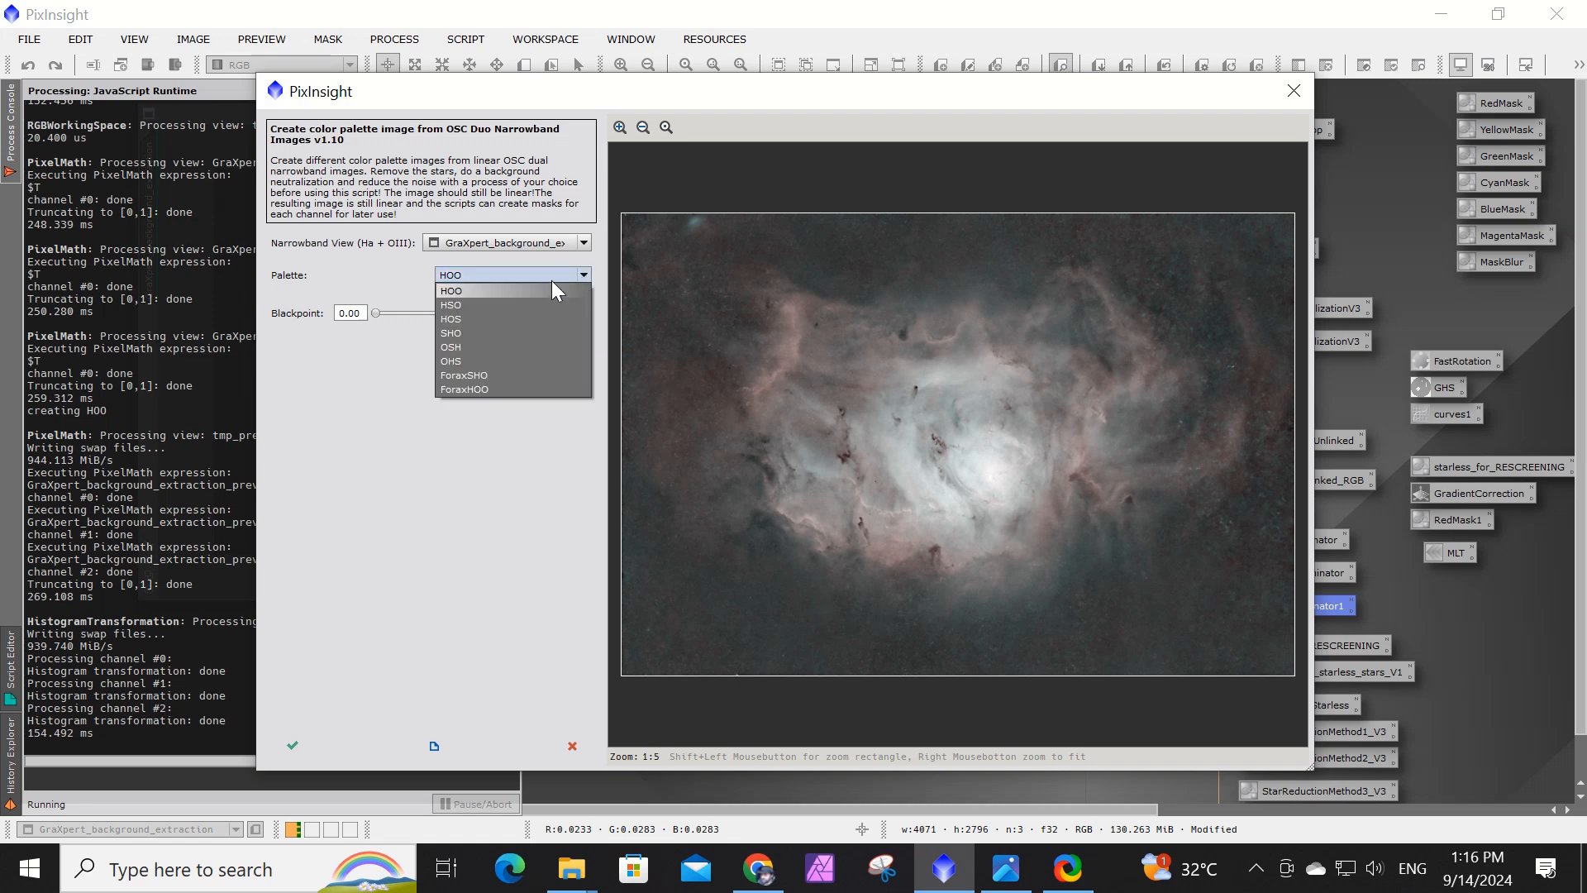
left_click(474, 301)
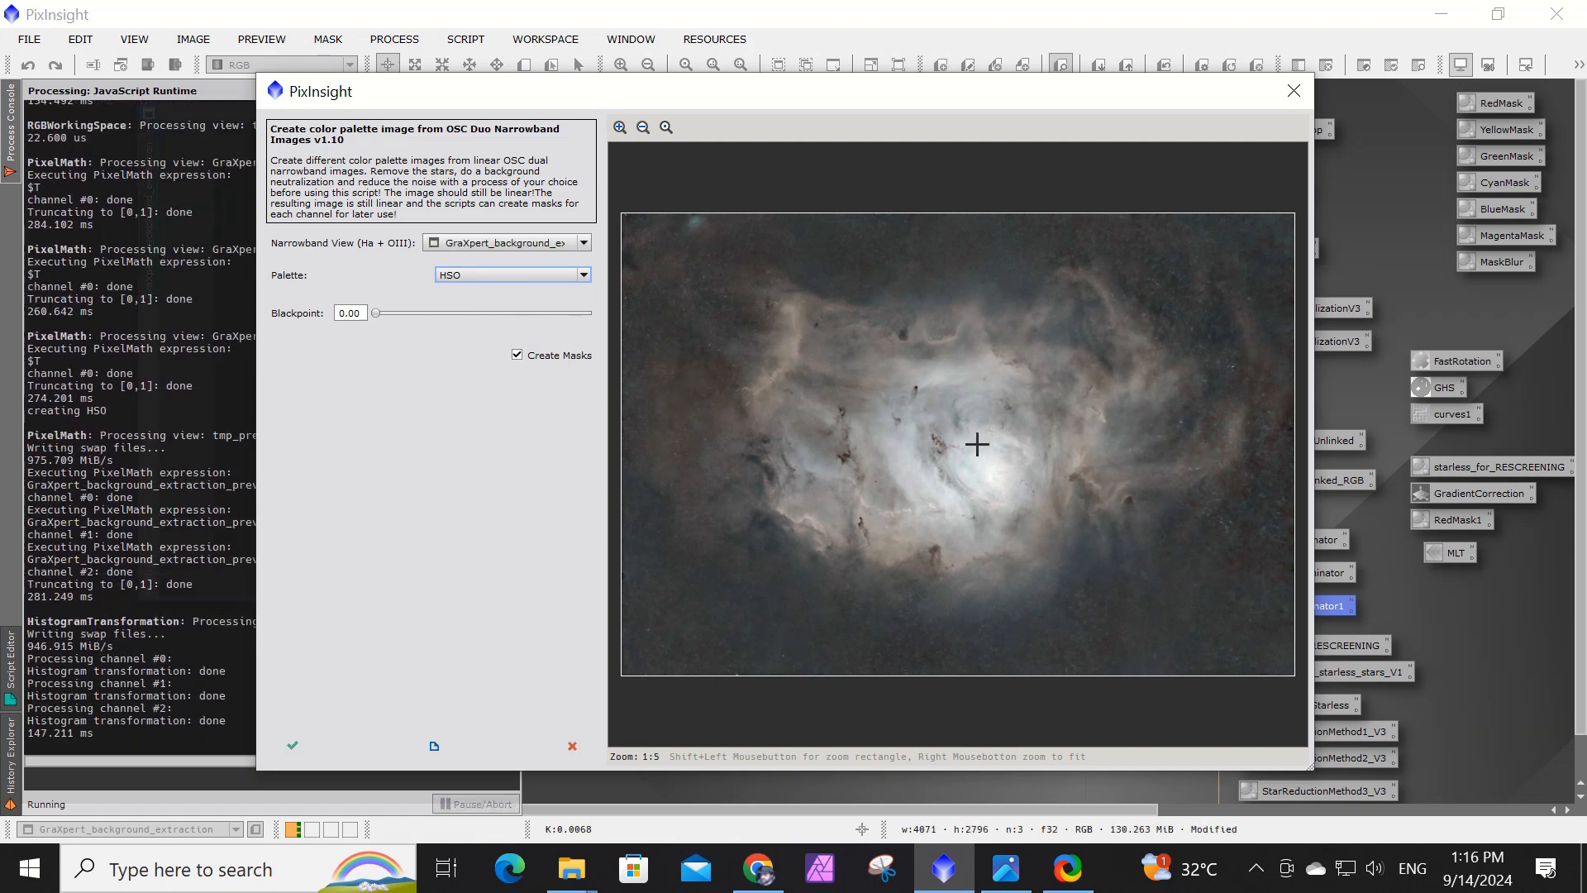
Change the palette to ForaxHOO and run the script to create the palette image with its channel masks.
left_click(584, 275)
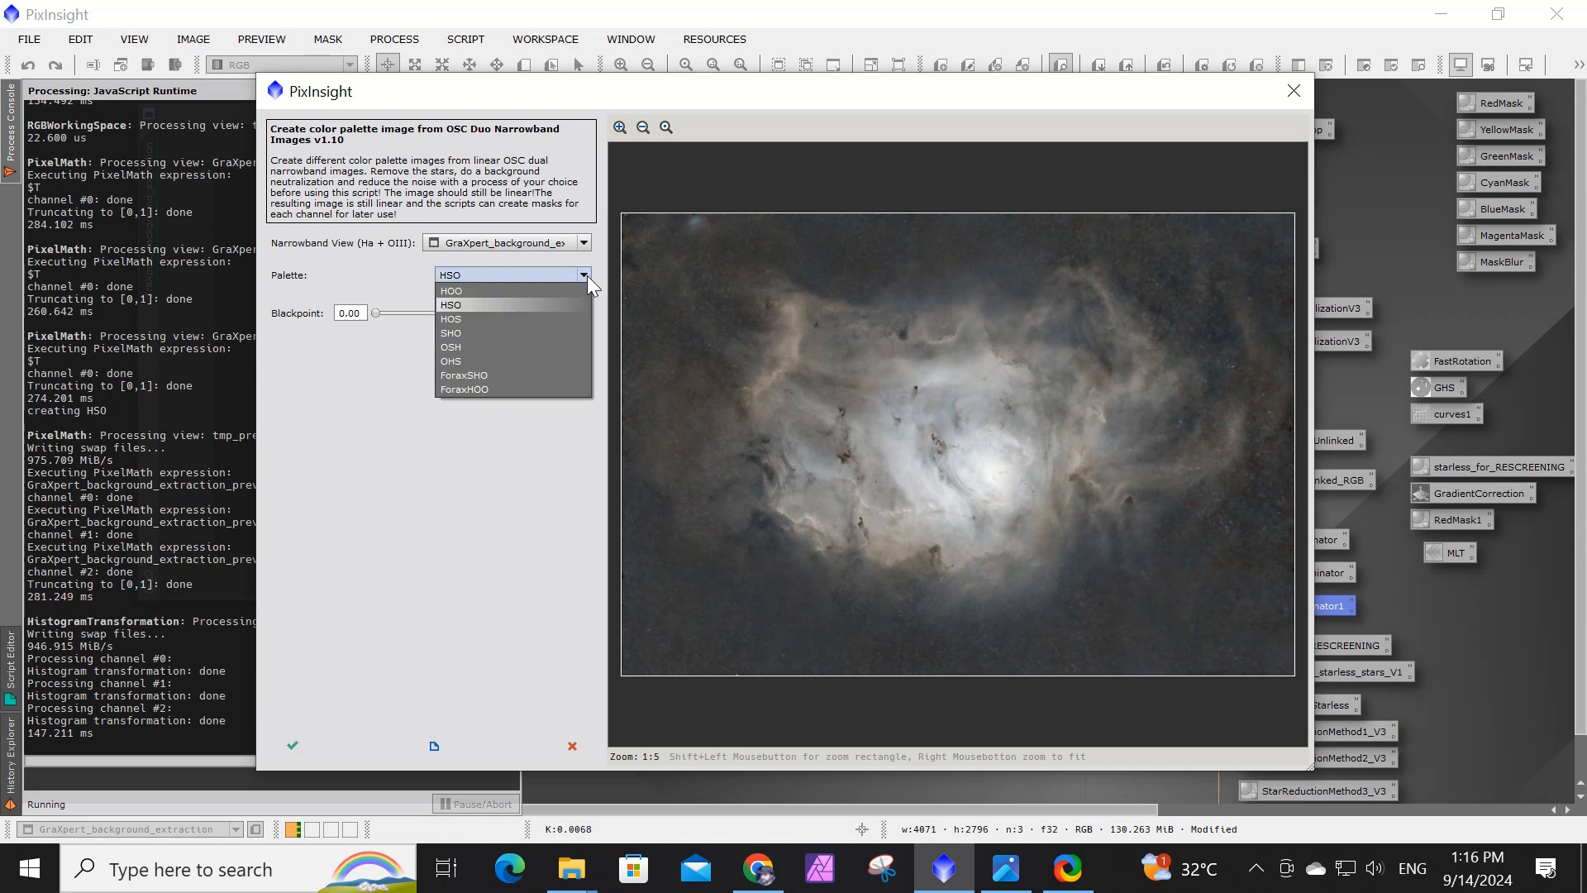
left_click(472, 389)
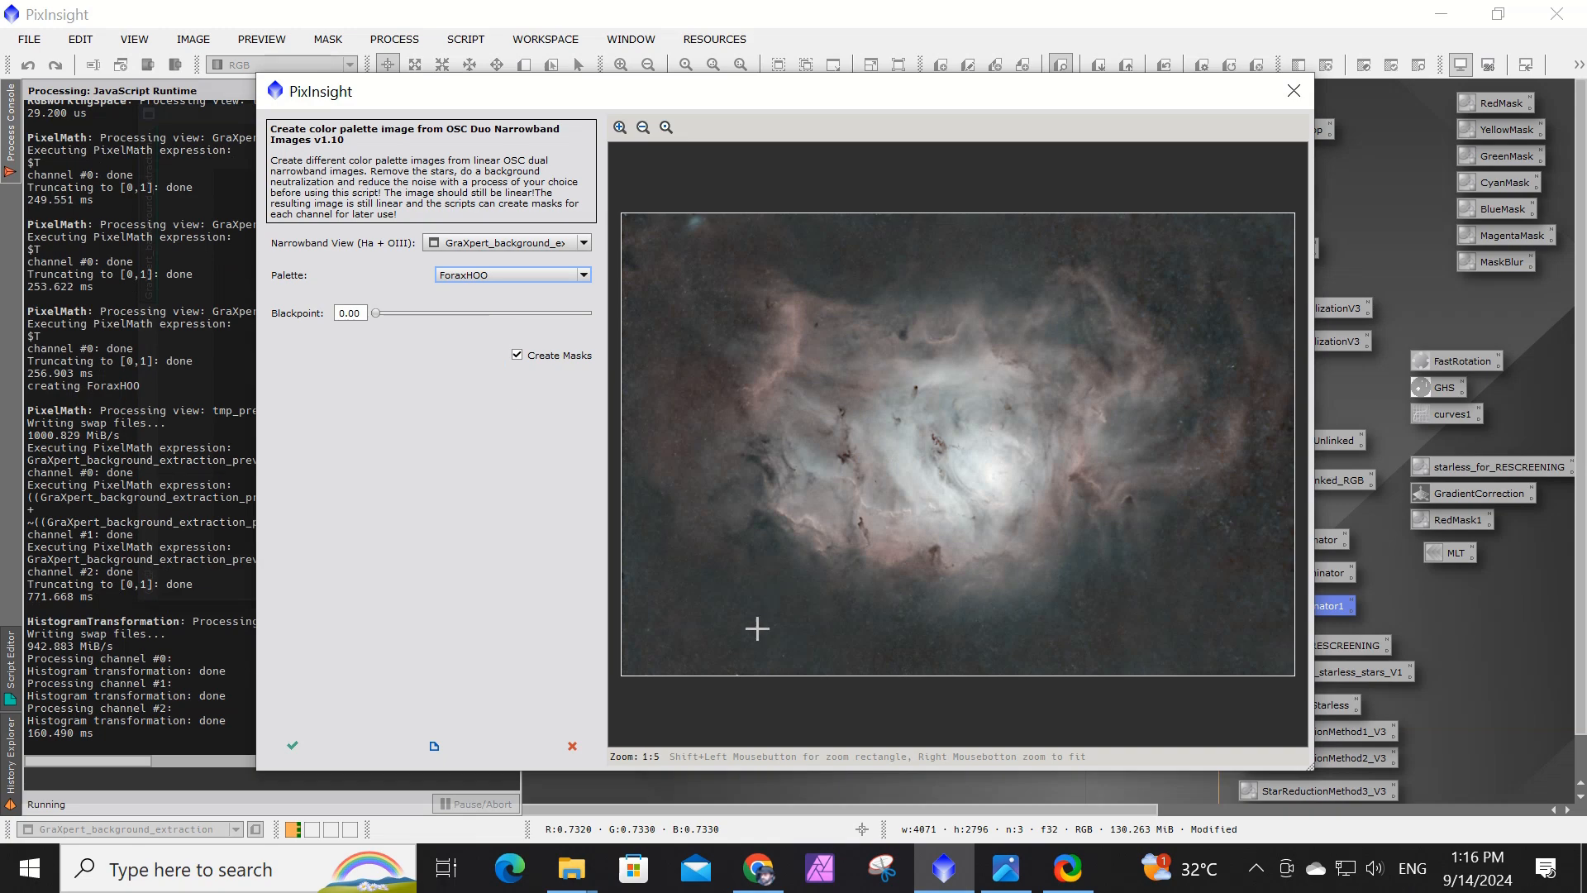
left_click(292, 743)
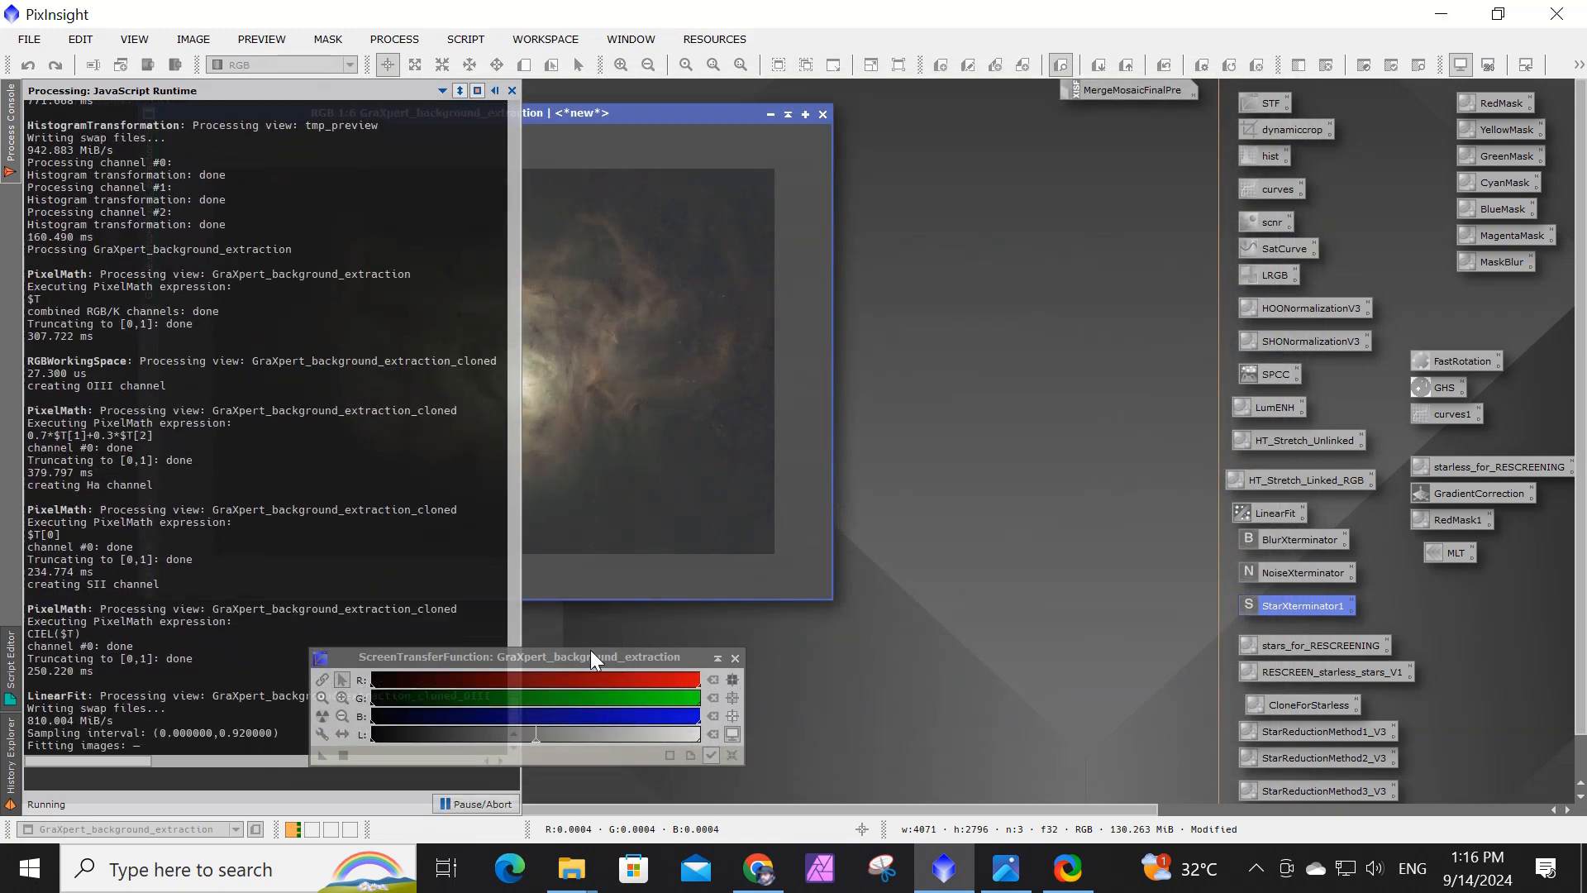
Tidy the workspace: hide the process console, move ScreenTransferFunction aside, raise the ForaxHOO image window, and stack the OIII, Ha and SII mask icons near its upper edge.
left_click_drag(585, 657, 1032, 673)
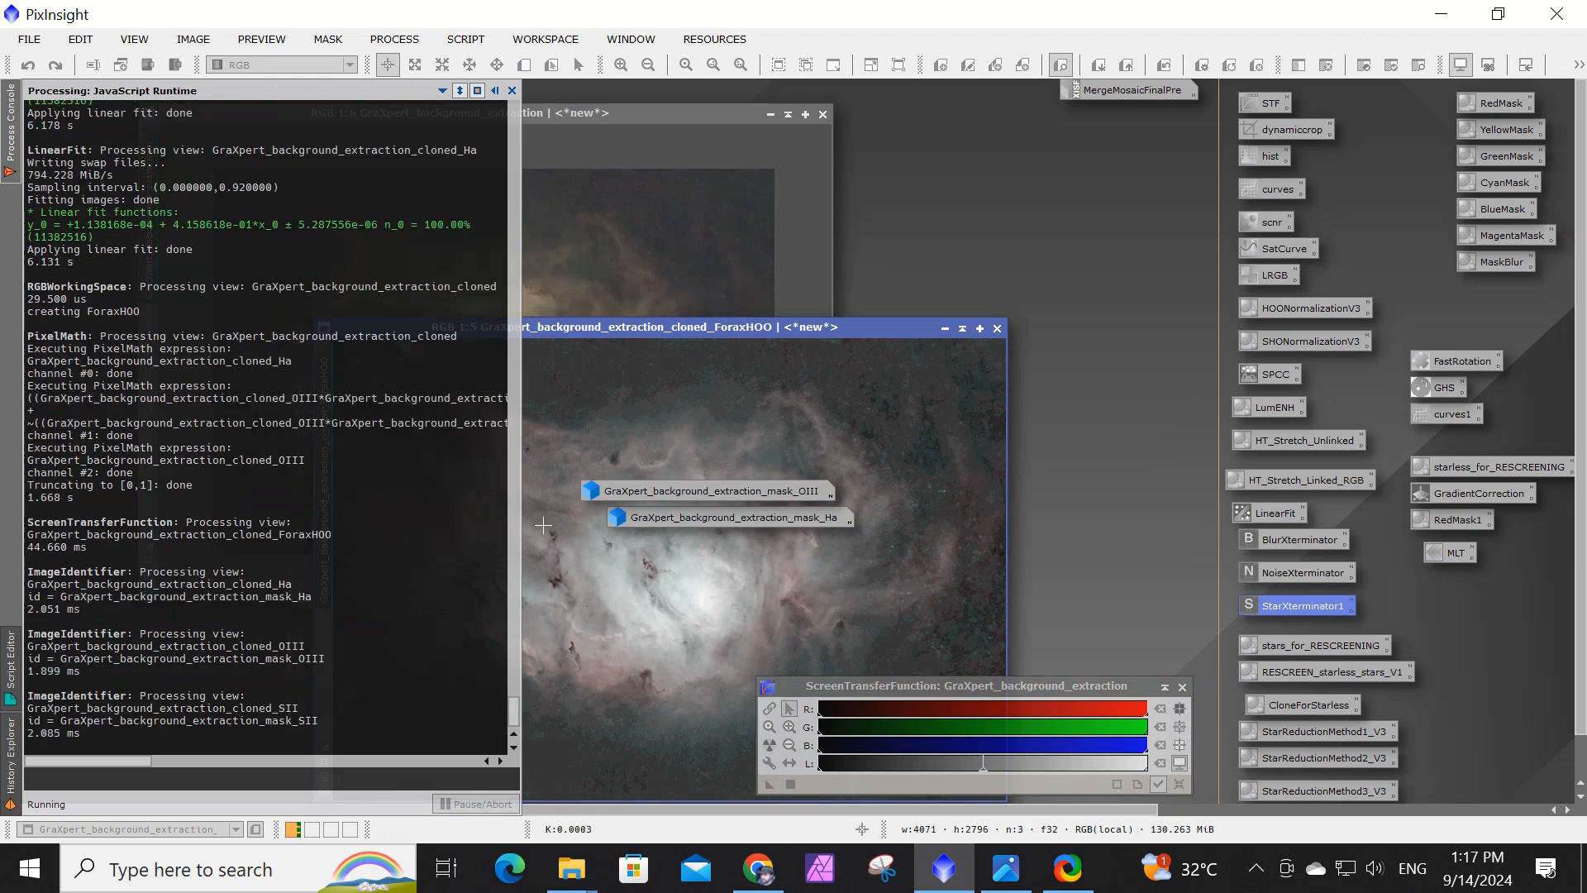
left_click(513, 89)
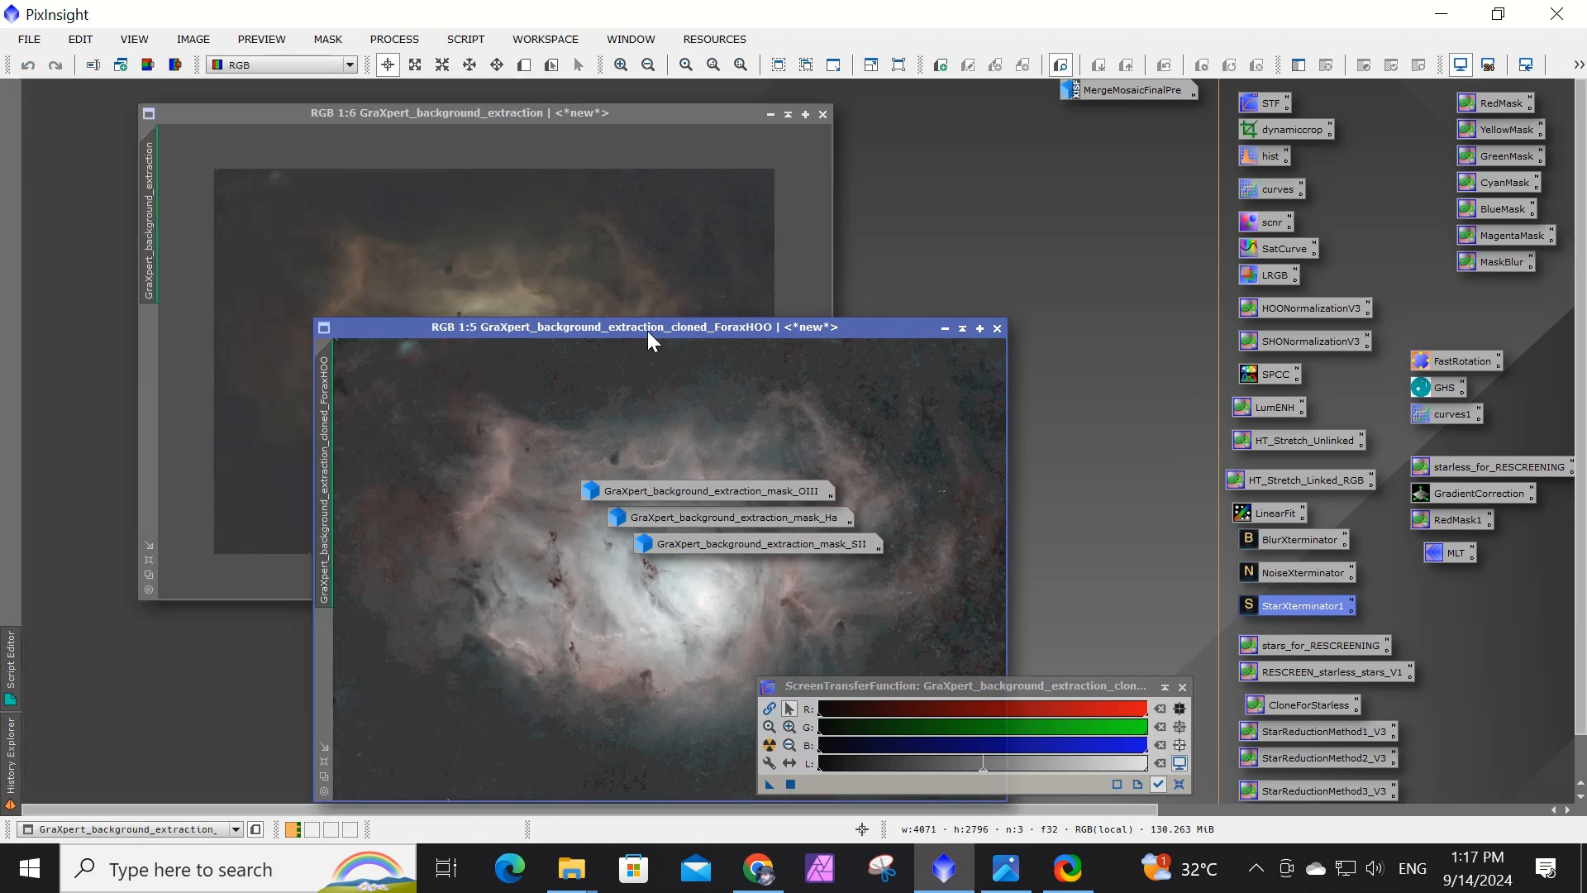
left_click_drag(647, 329, 670, 206)
left_click_drag(682, 493, 658, 226)
left_click_drag(732, 519, 708, 258)
left_click_drag(751, 549, 697, 281)
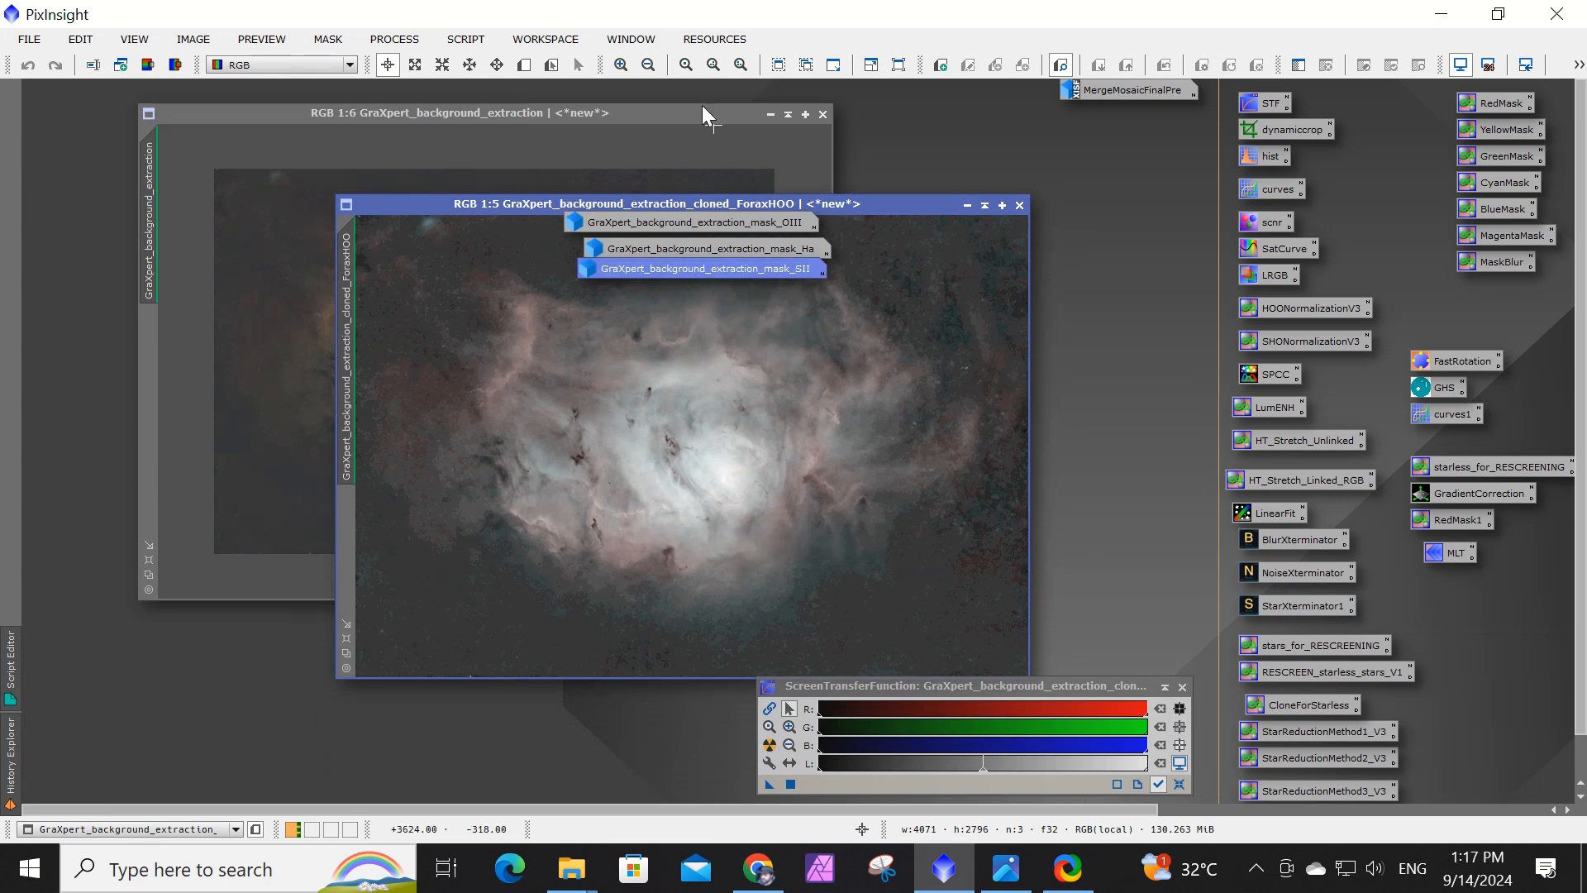
Start the NarrowbandHueCombination script and assign the mask_Ha, mask_OIII and mask_SII views to the H-alpha, OIII and SII channels.
left_click(465, 39)
mouse_move(521, 311)
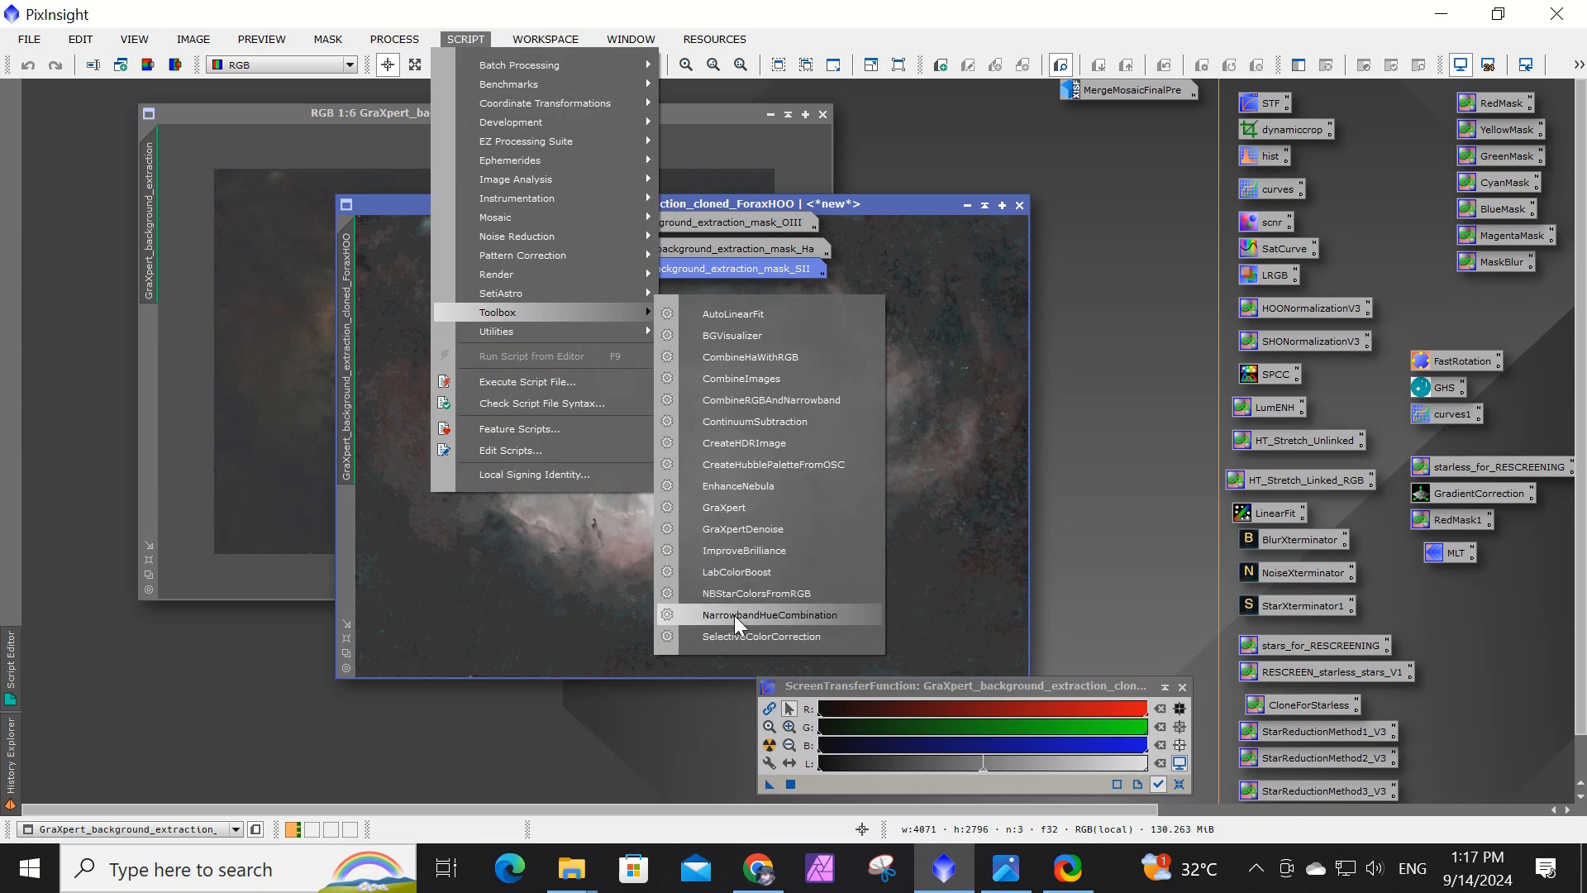
left_click(762, 614)
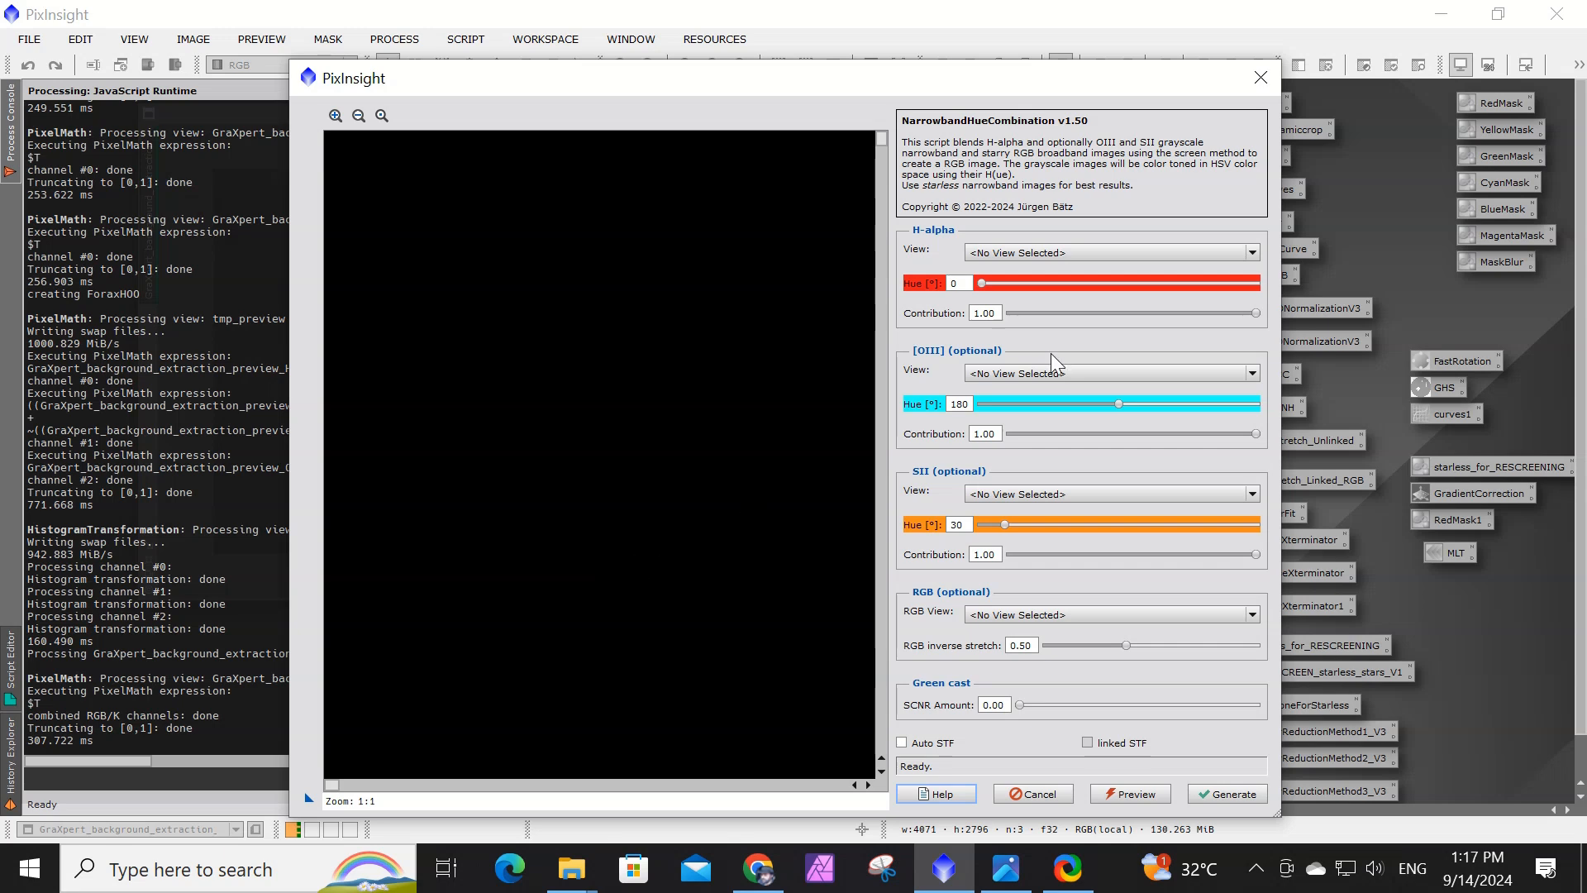
left_click(1252, 253)
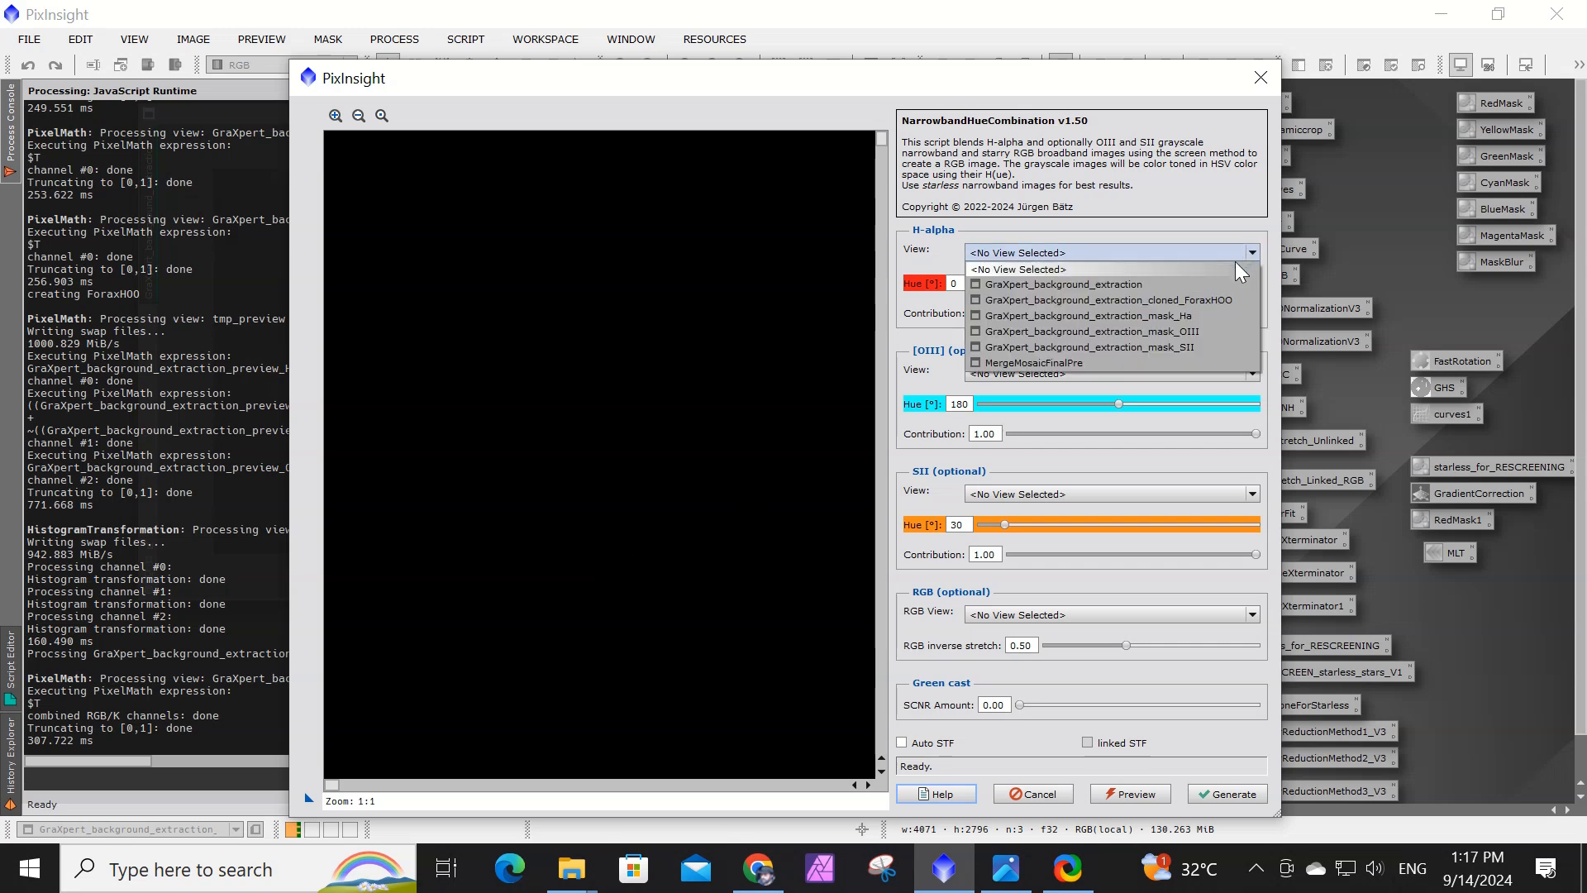
left_click(1149, 315)
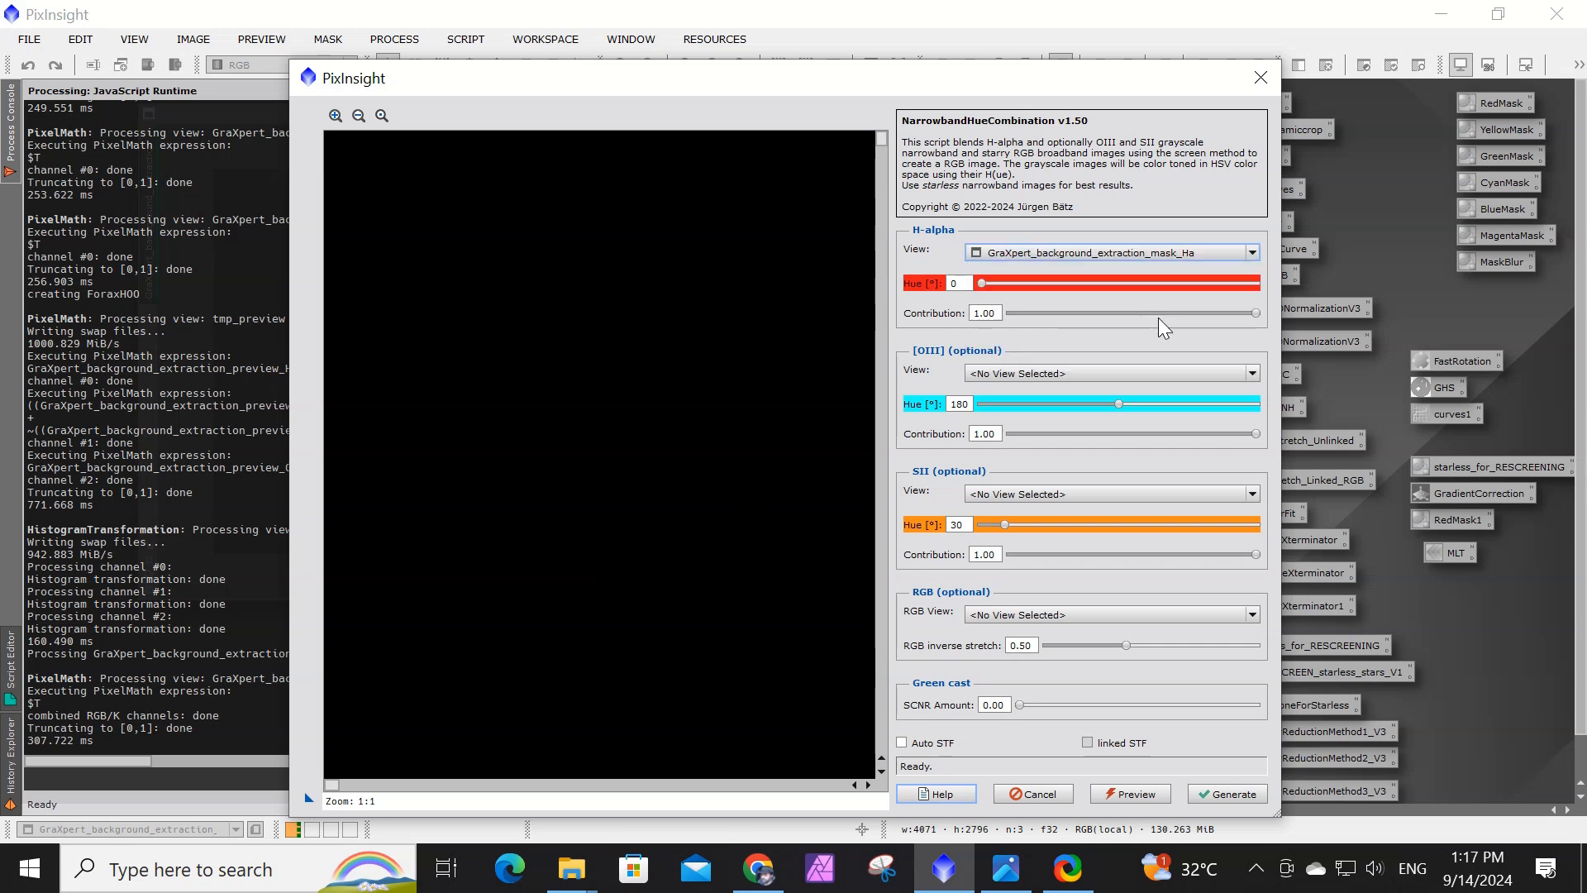
left_click(1253, 370)
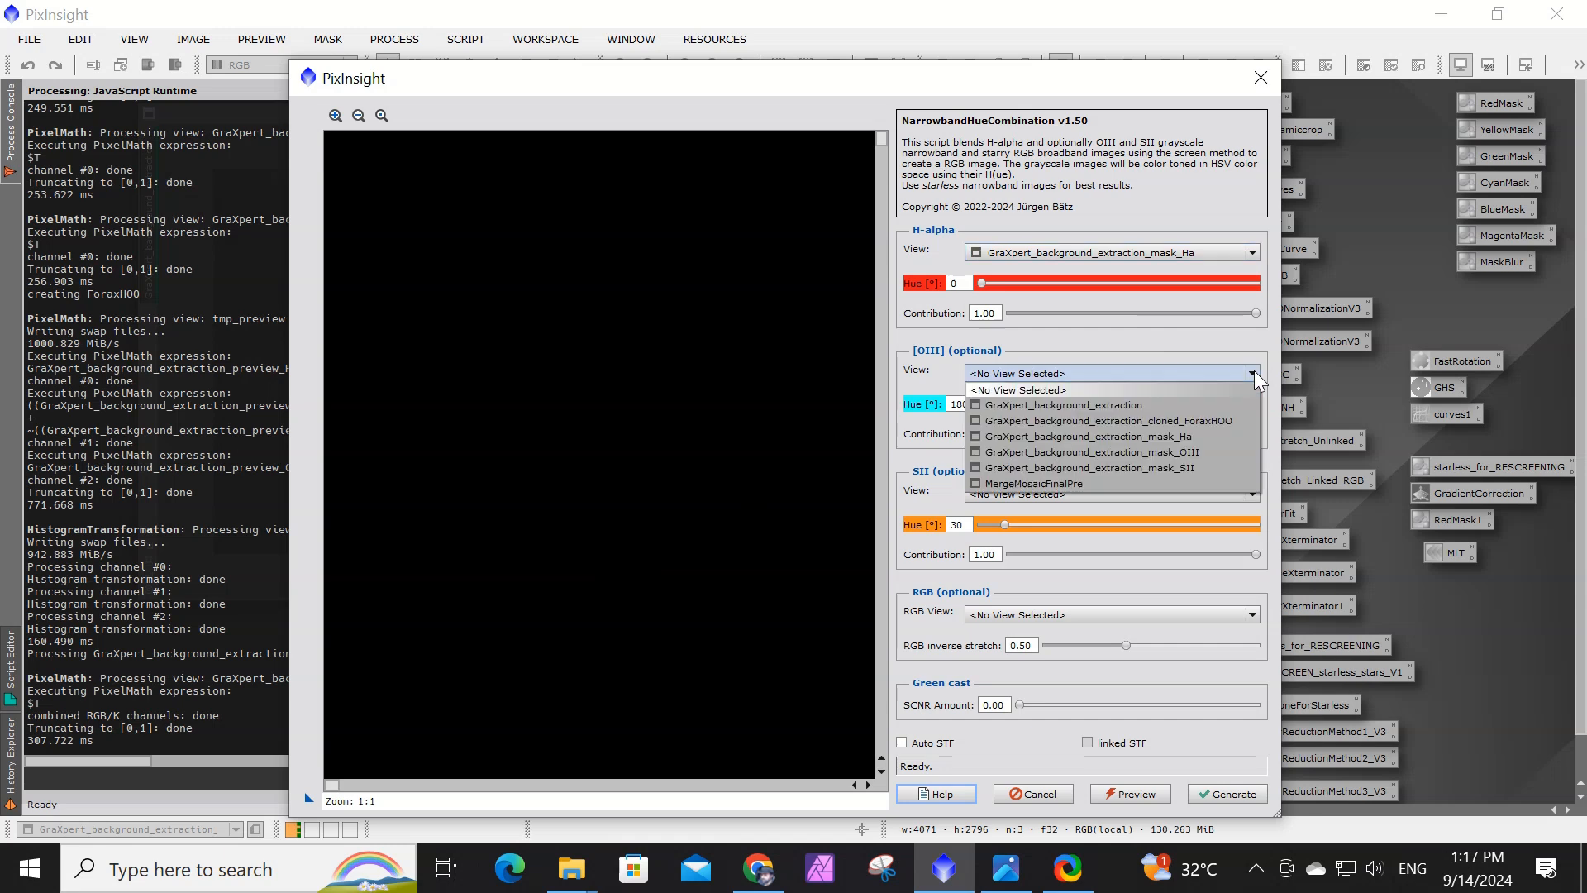
left_click(1141, 452)
left_click(1255, 494)
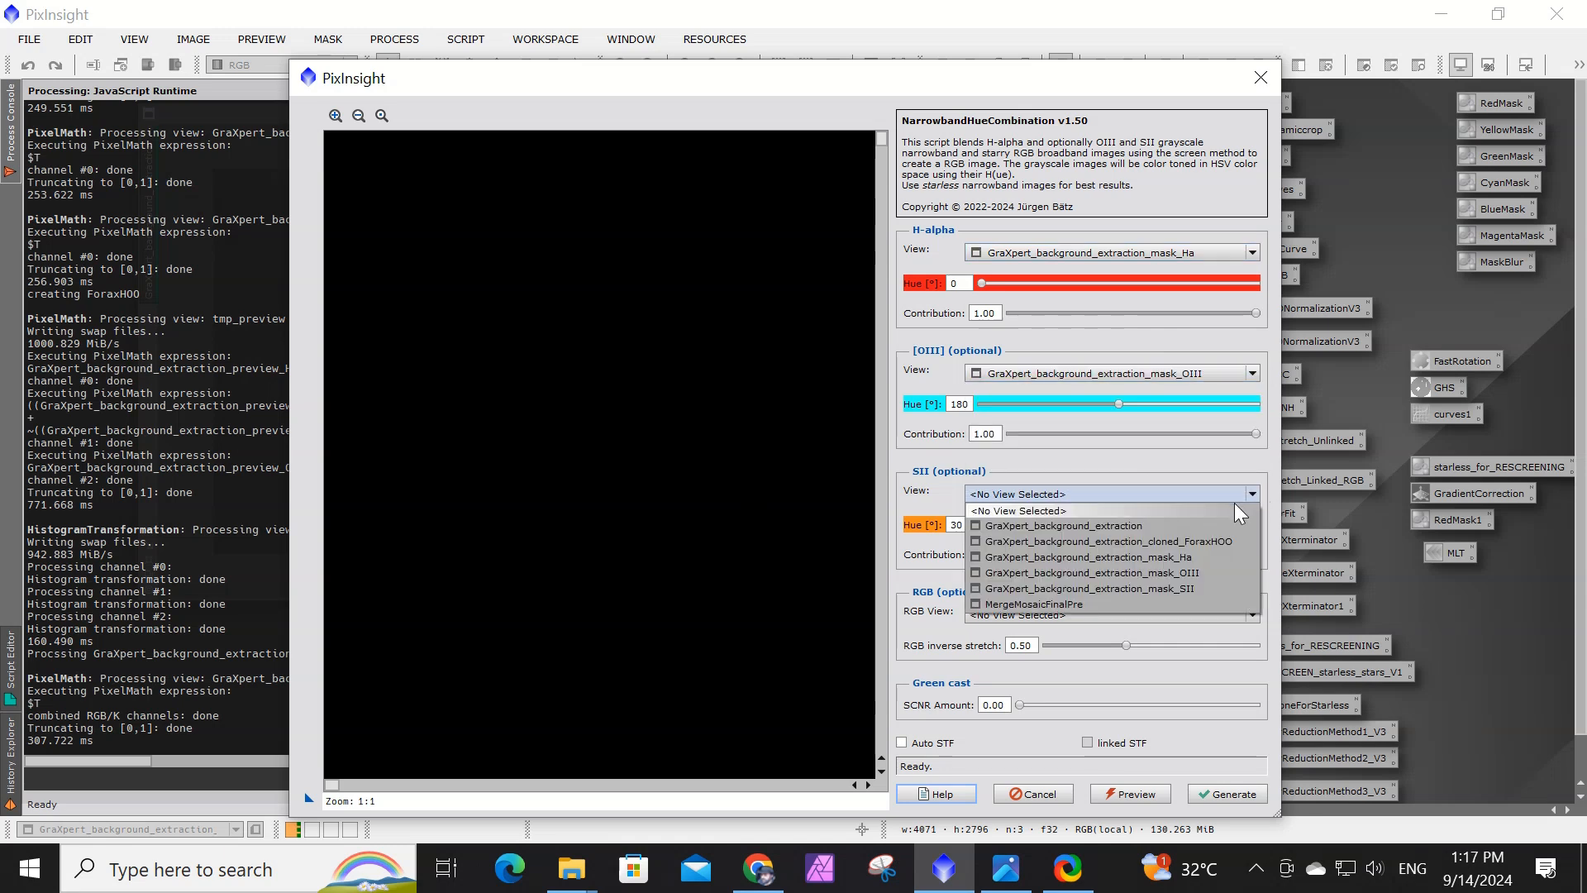
left_click(1142, 585)
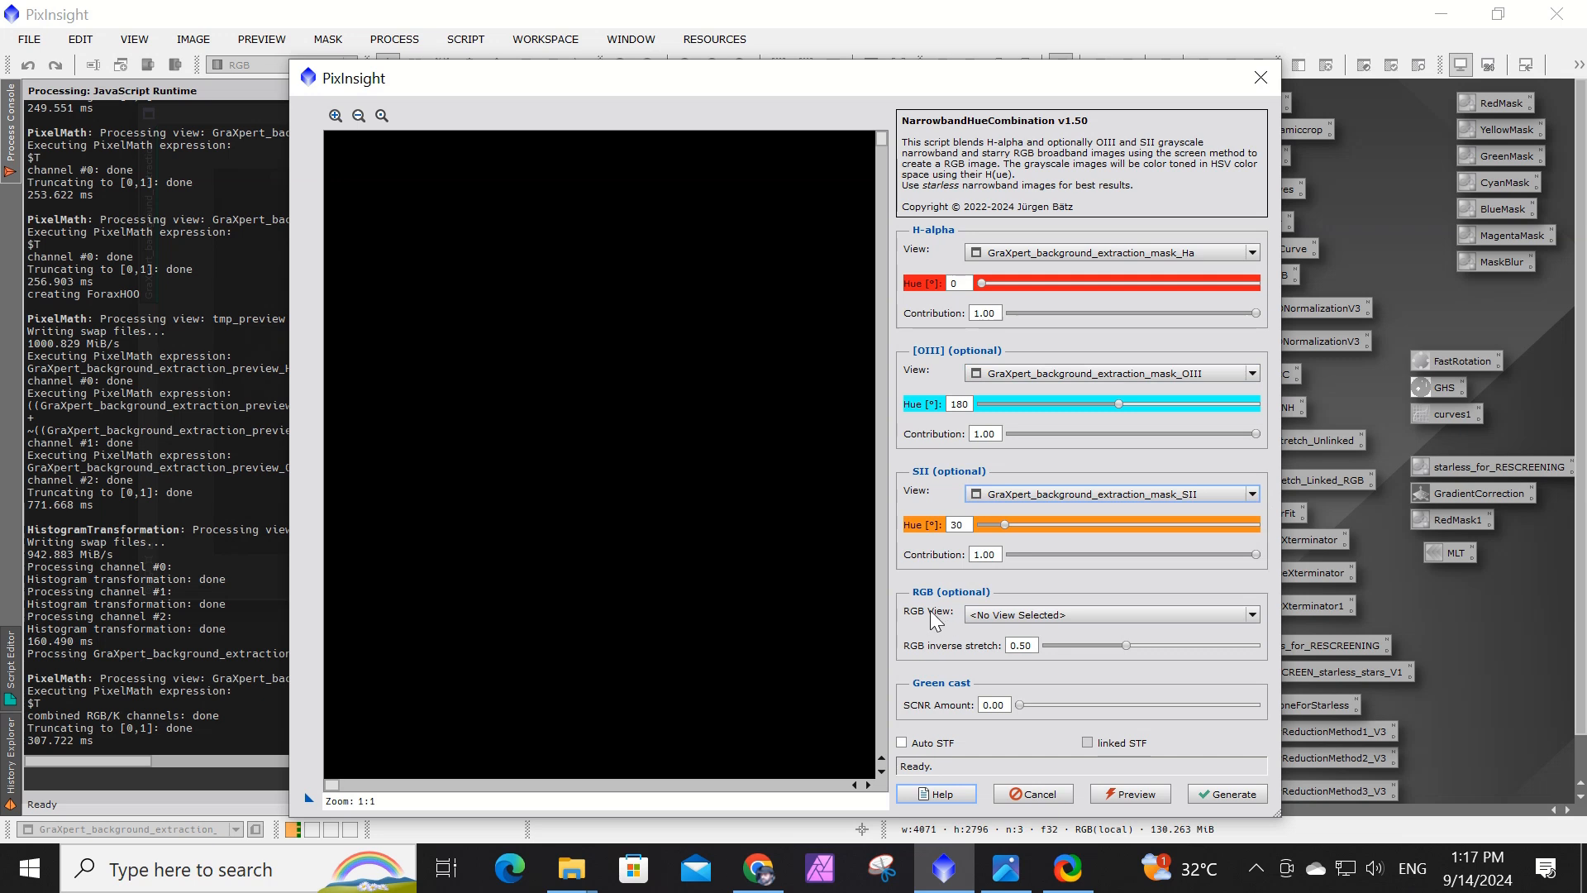
Set the RGB view to GraXpert_background_extraction_cloned_ForaxHOO, enable Auto STF, and preview the whole combined image.
left_click(1255, 613)
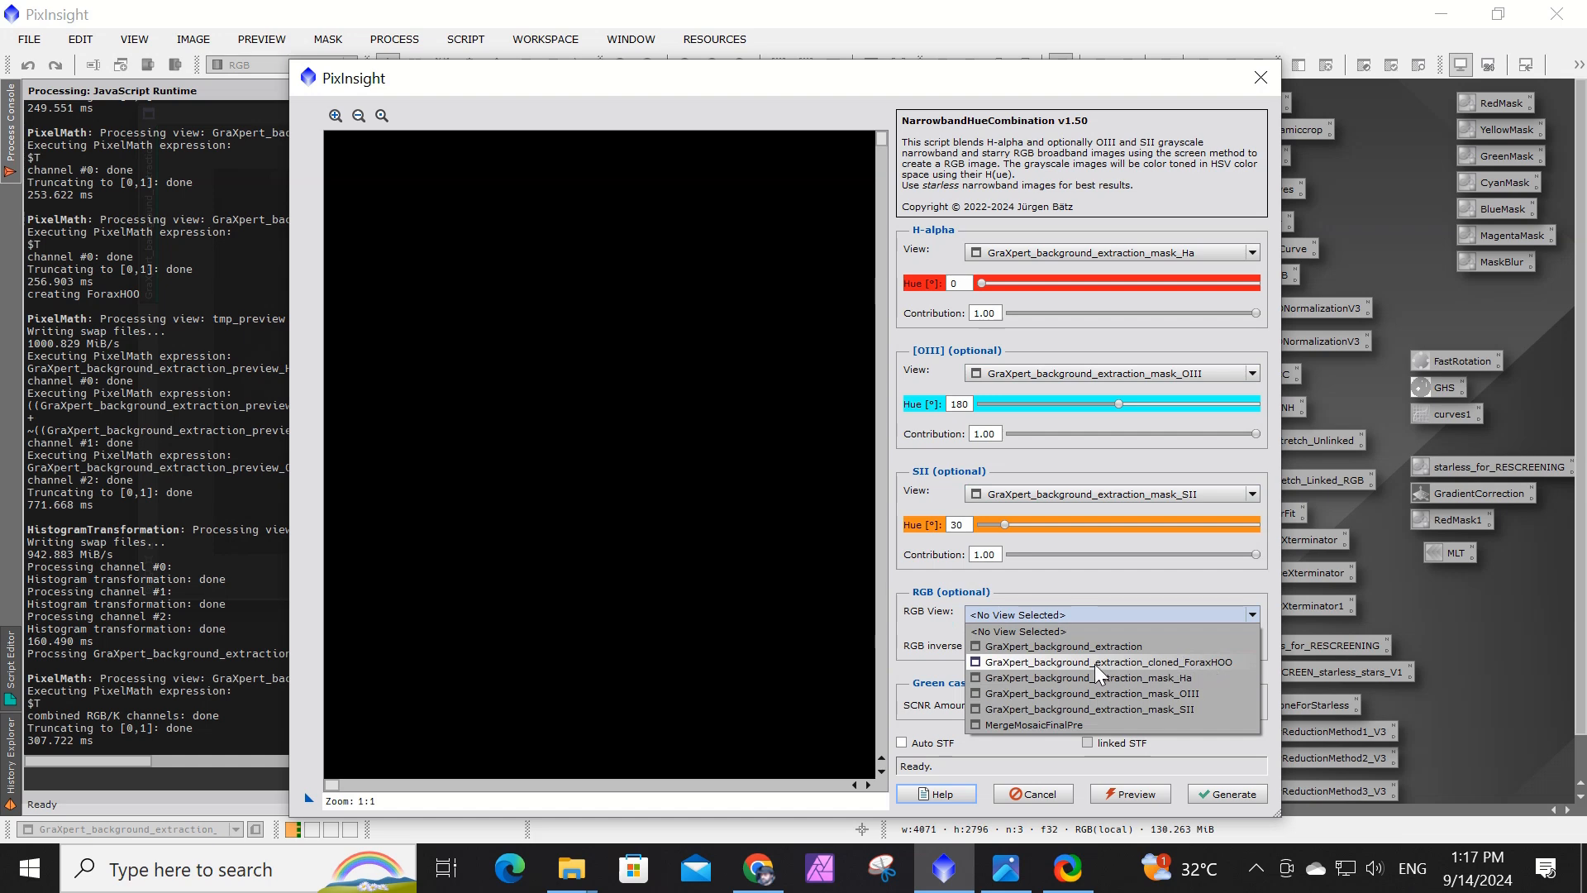
left_click(1054, 661)
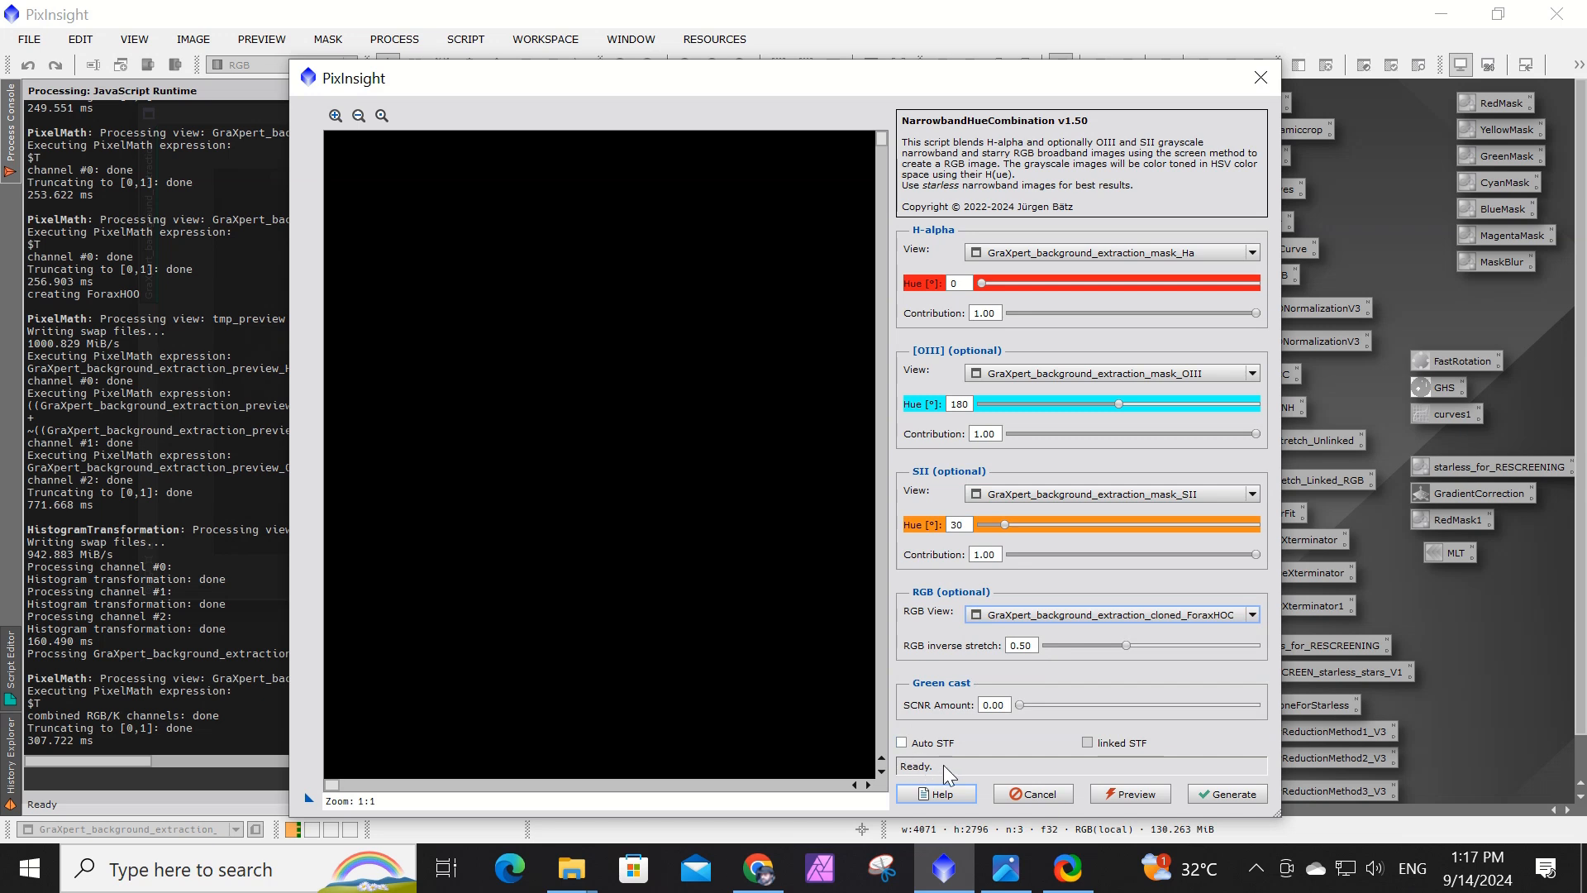
left_click(901, 743)
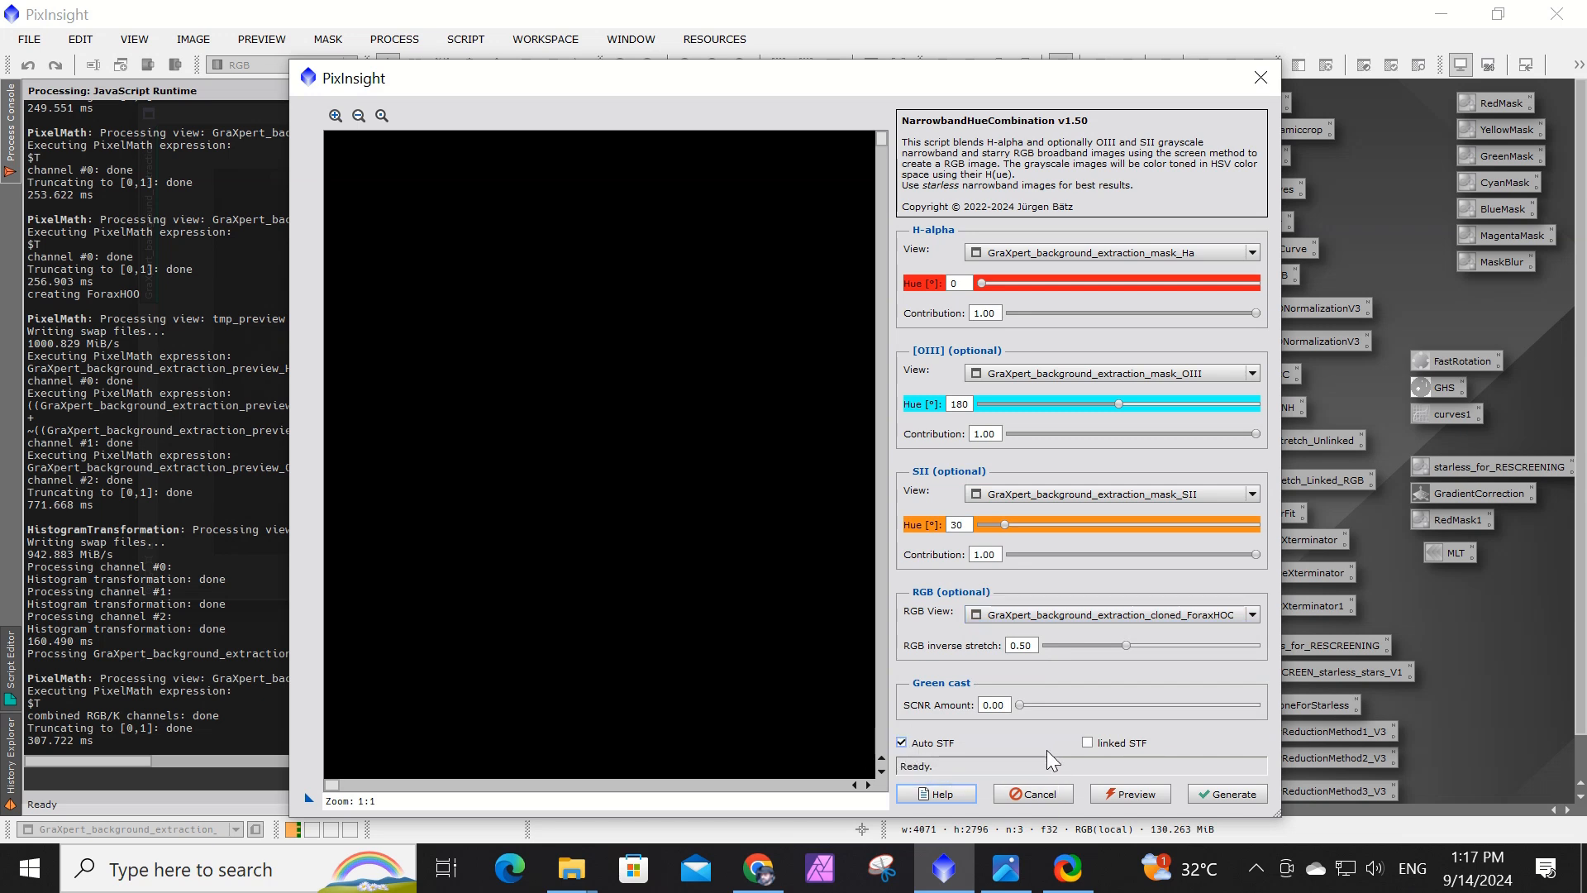
left_click(1124, 791)
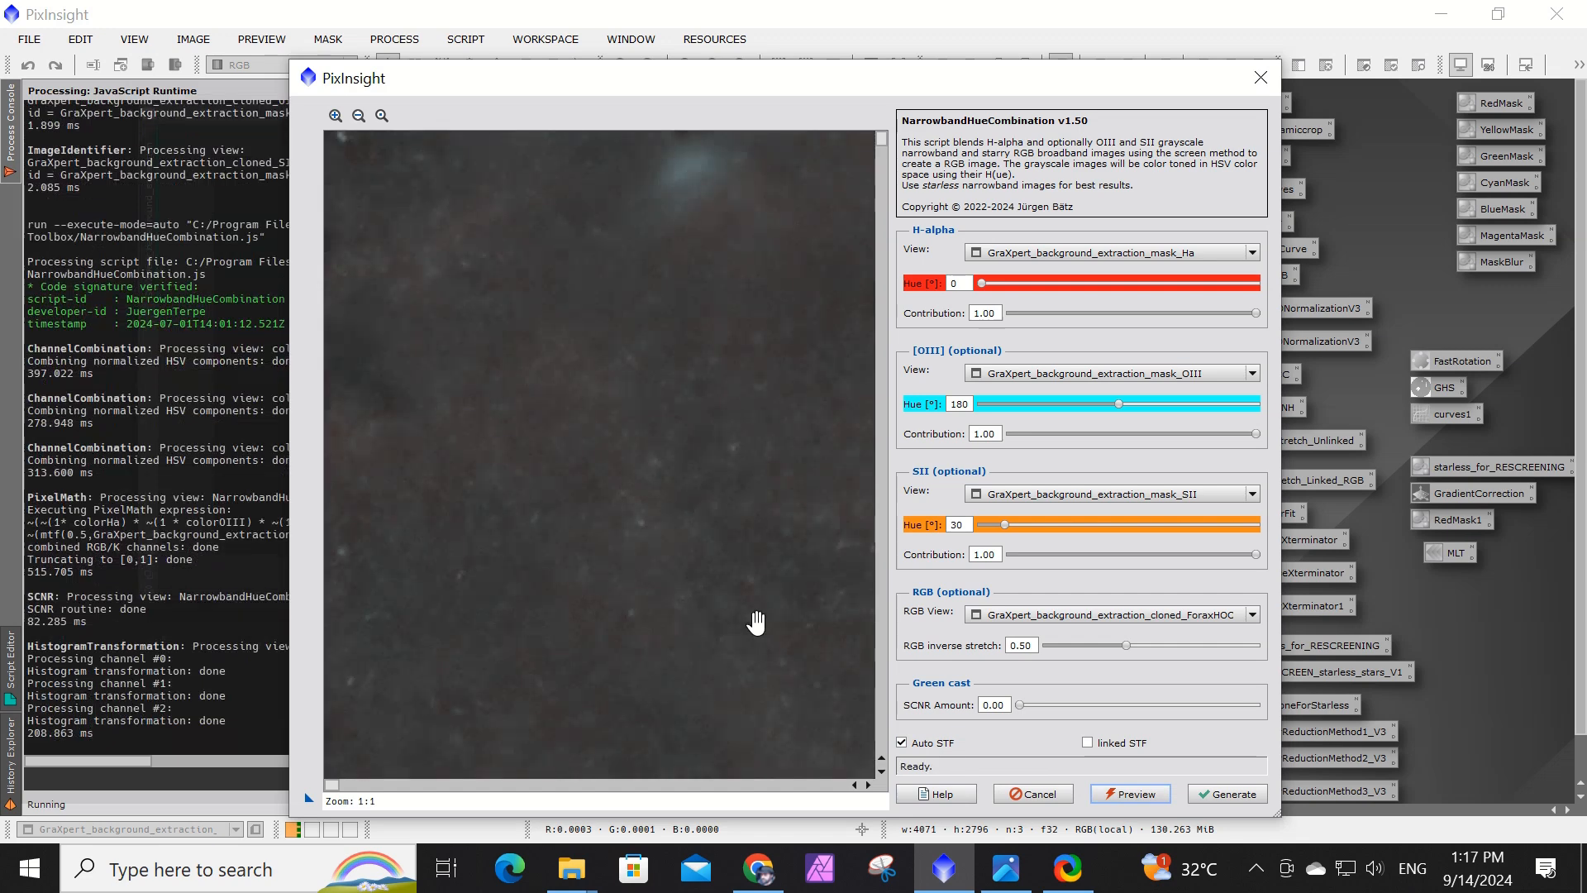
scroll(673, 464, "down", 3)
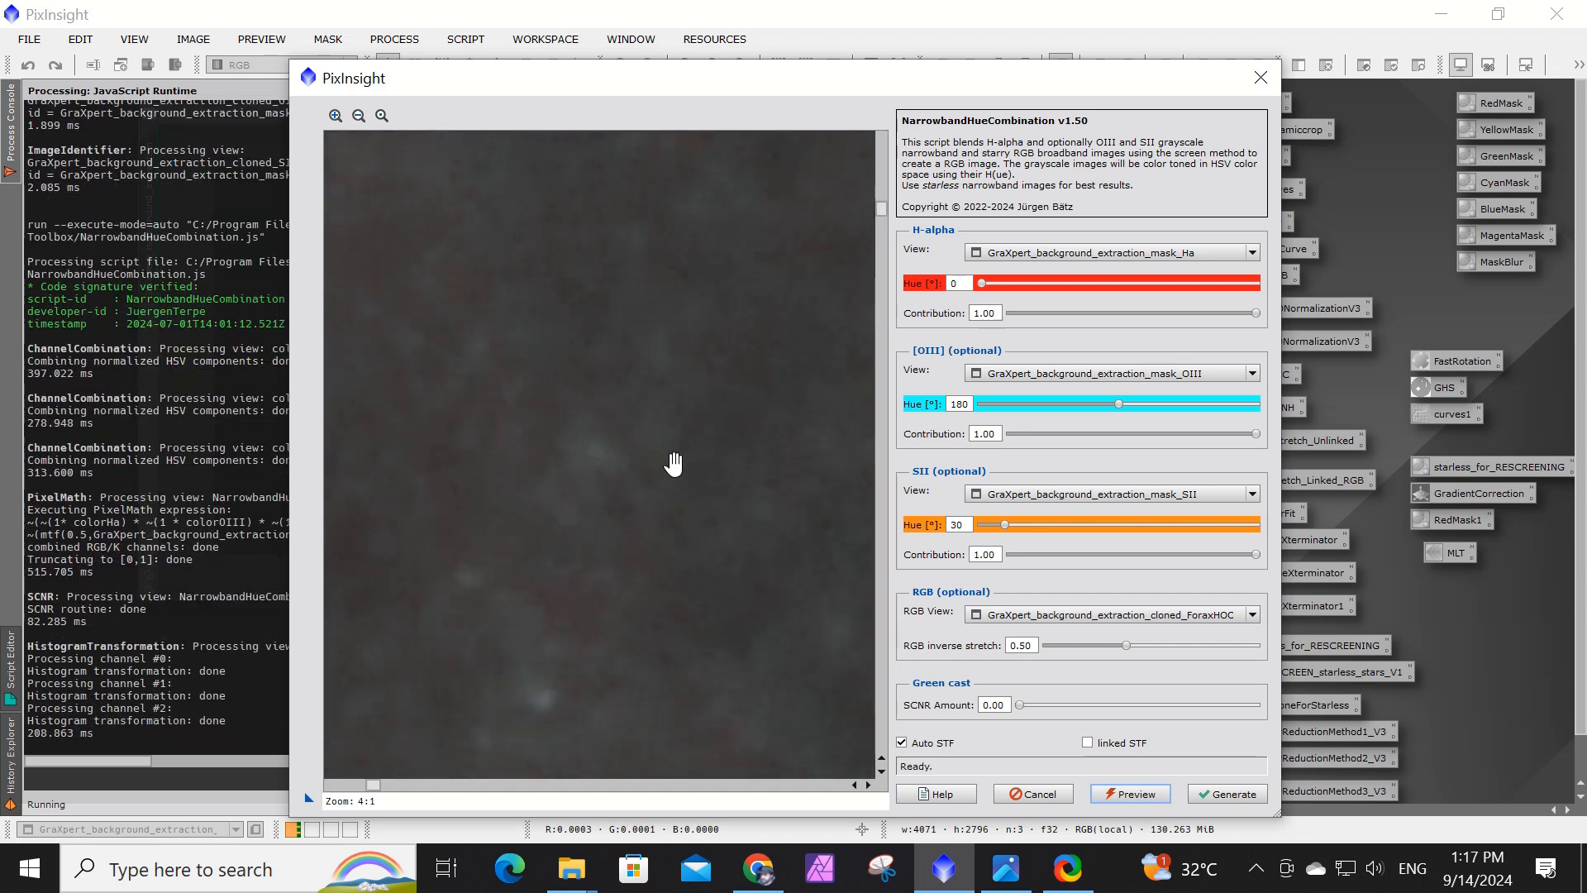
scroll(674, 463, "up", 8)
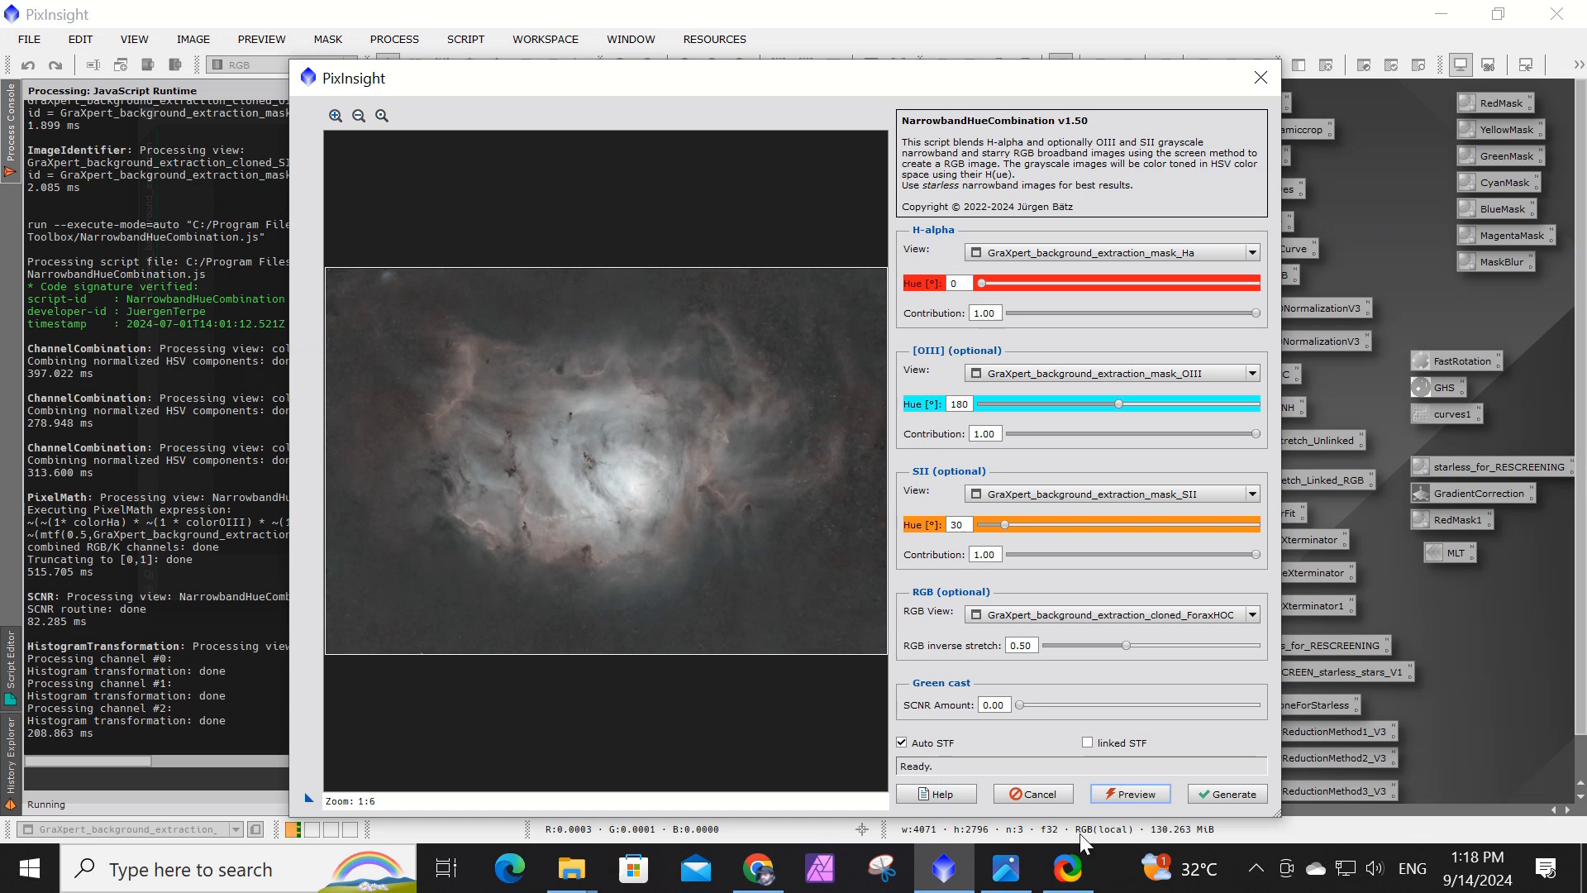
Generate the narrowband hue combination image and hide the process console.
left_click(1232, 800)
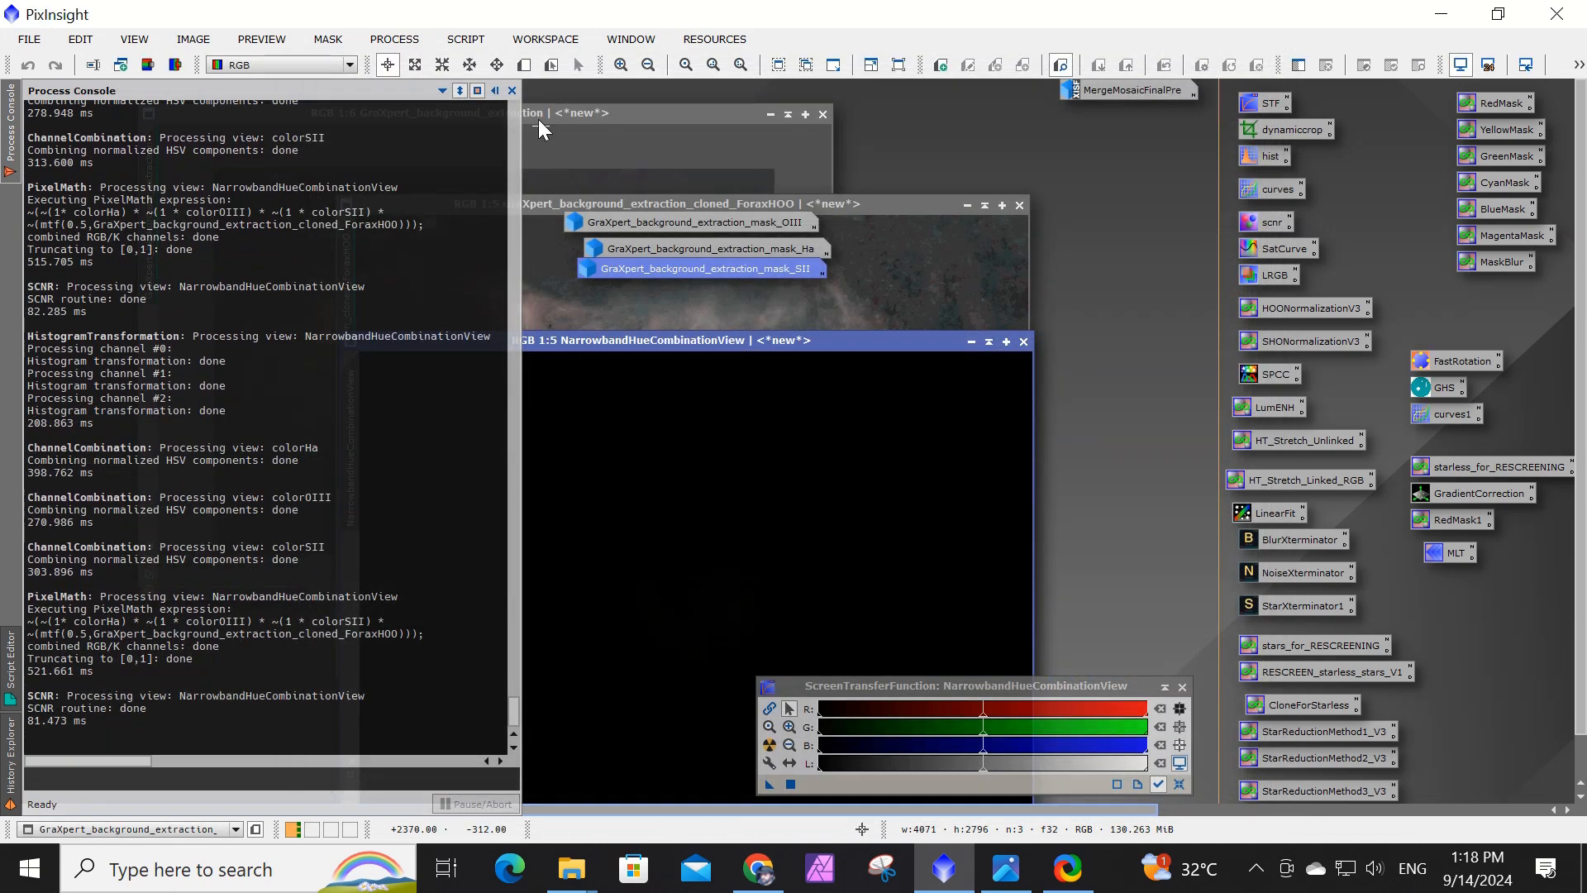
left_click(511, 91)
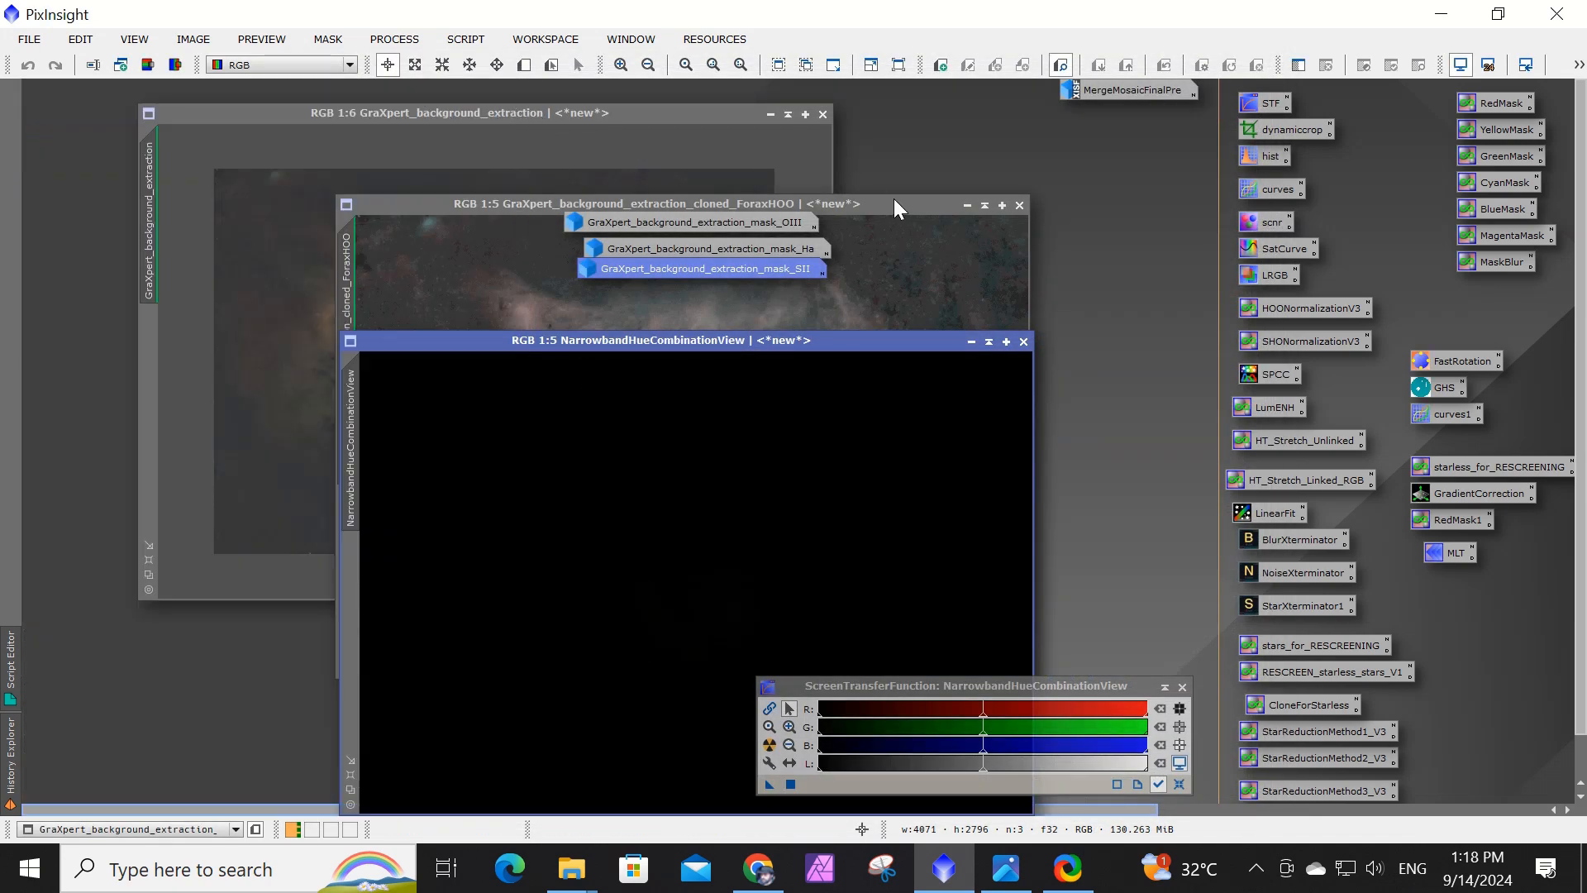
Iconize the ForaxHOO and original extraction images, place their icons above the mask icons, and shift the NarrowbandHueCombinationView window clear of them.
left_click(966, 206)
left_click(770, 115)
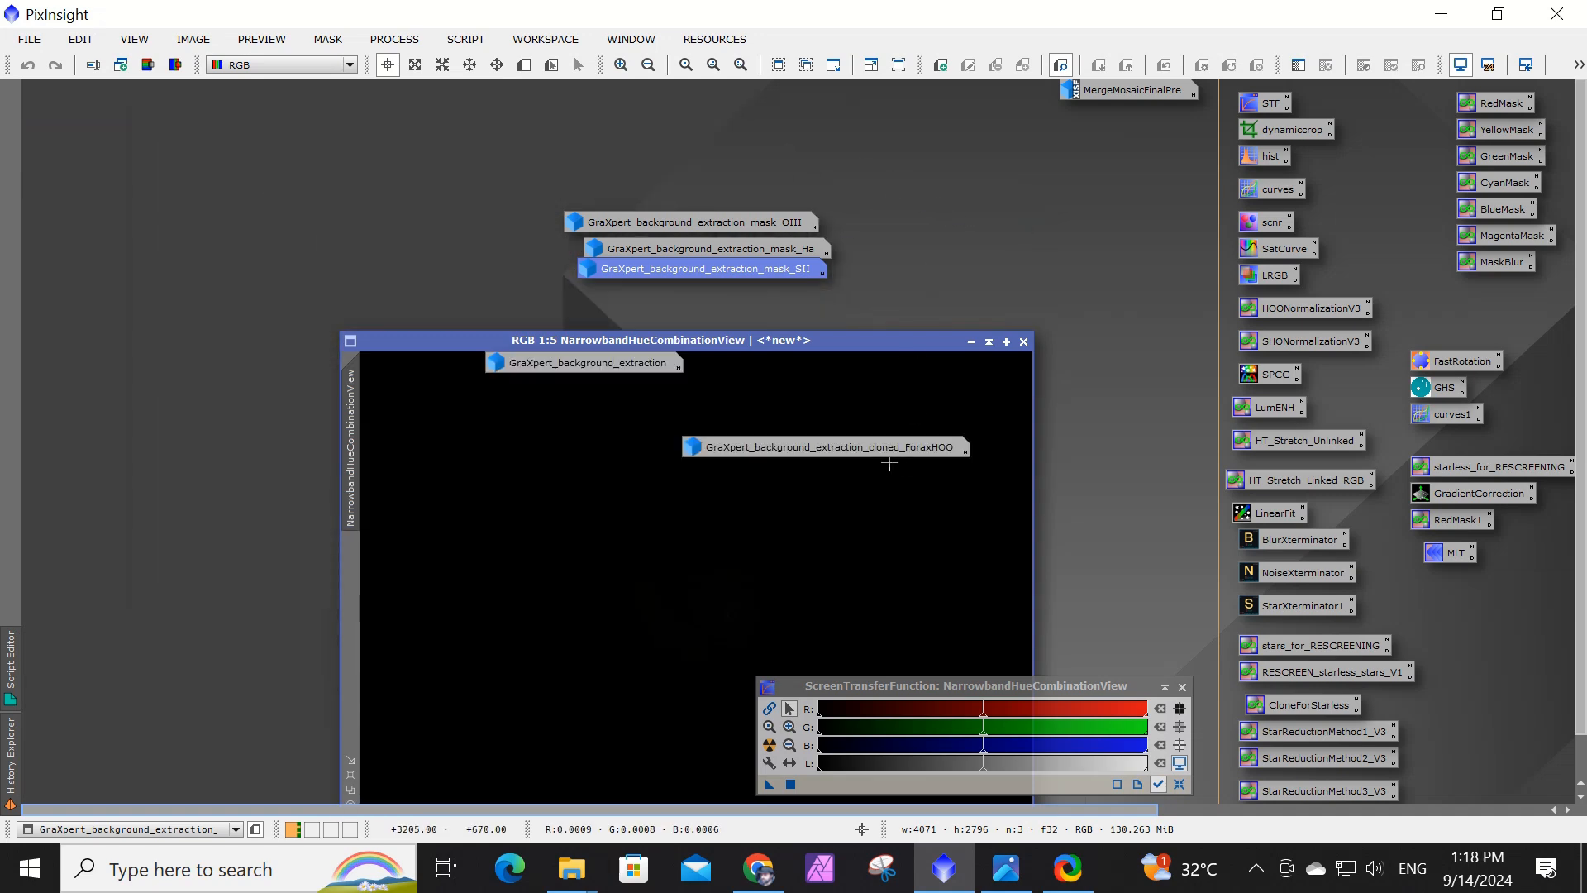
left_click_drag(876, 453, 903, 136)
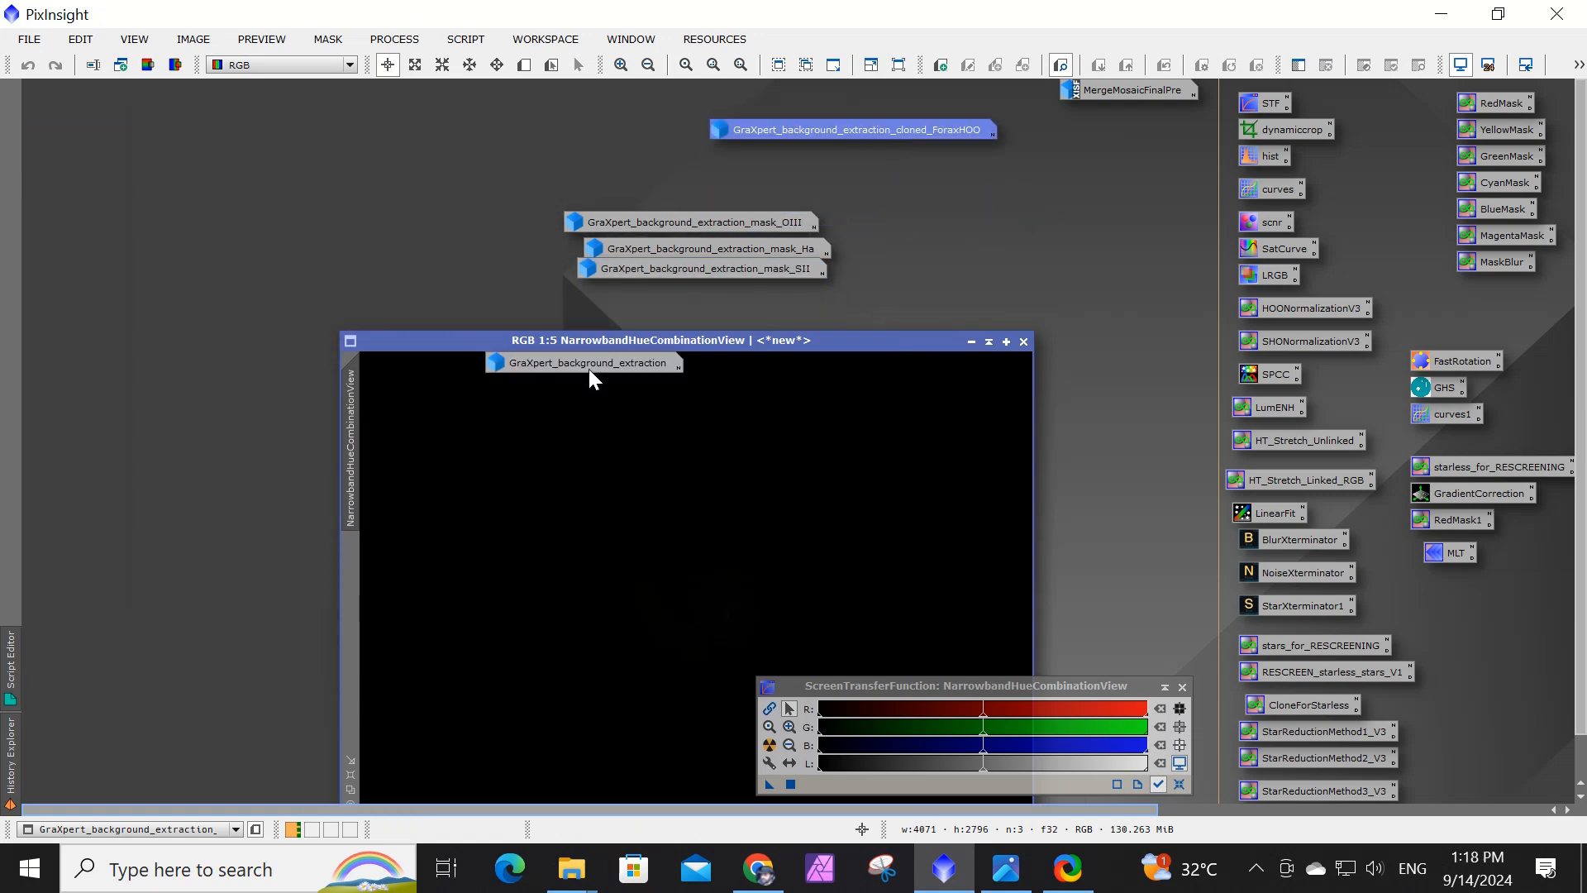
left_click_drag(588, 368, 522, 116)
left_click_drag(540, 335, 491, 287)
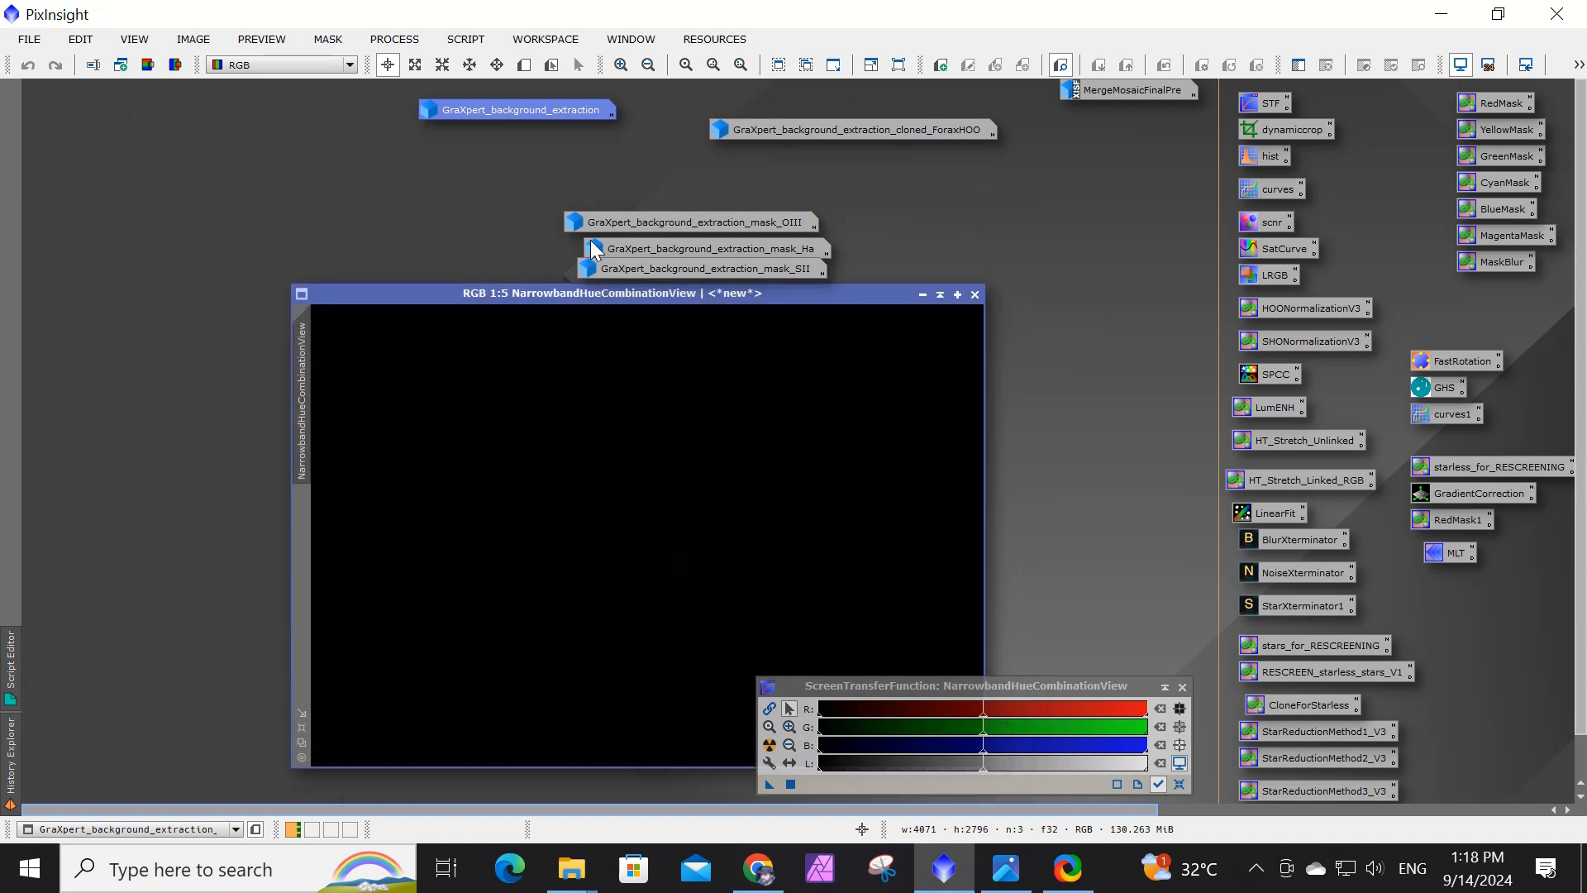
Place the OIII, Ha and SII mask icons above the NarrowbandHueCombinationView window, moving the window clear of them.
left_click_drag(601, 223, 422, 143)
left_click_drag(646, 248, 713, 142)
left_click_drag(704, 259, 744, 183)
left_click_drag(729, 290, 769, 213)
Preview NarrowbandHueCombinationView with an automatic screen stretch and reset the screen transfer function.
left_click(769, 745)
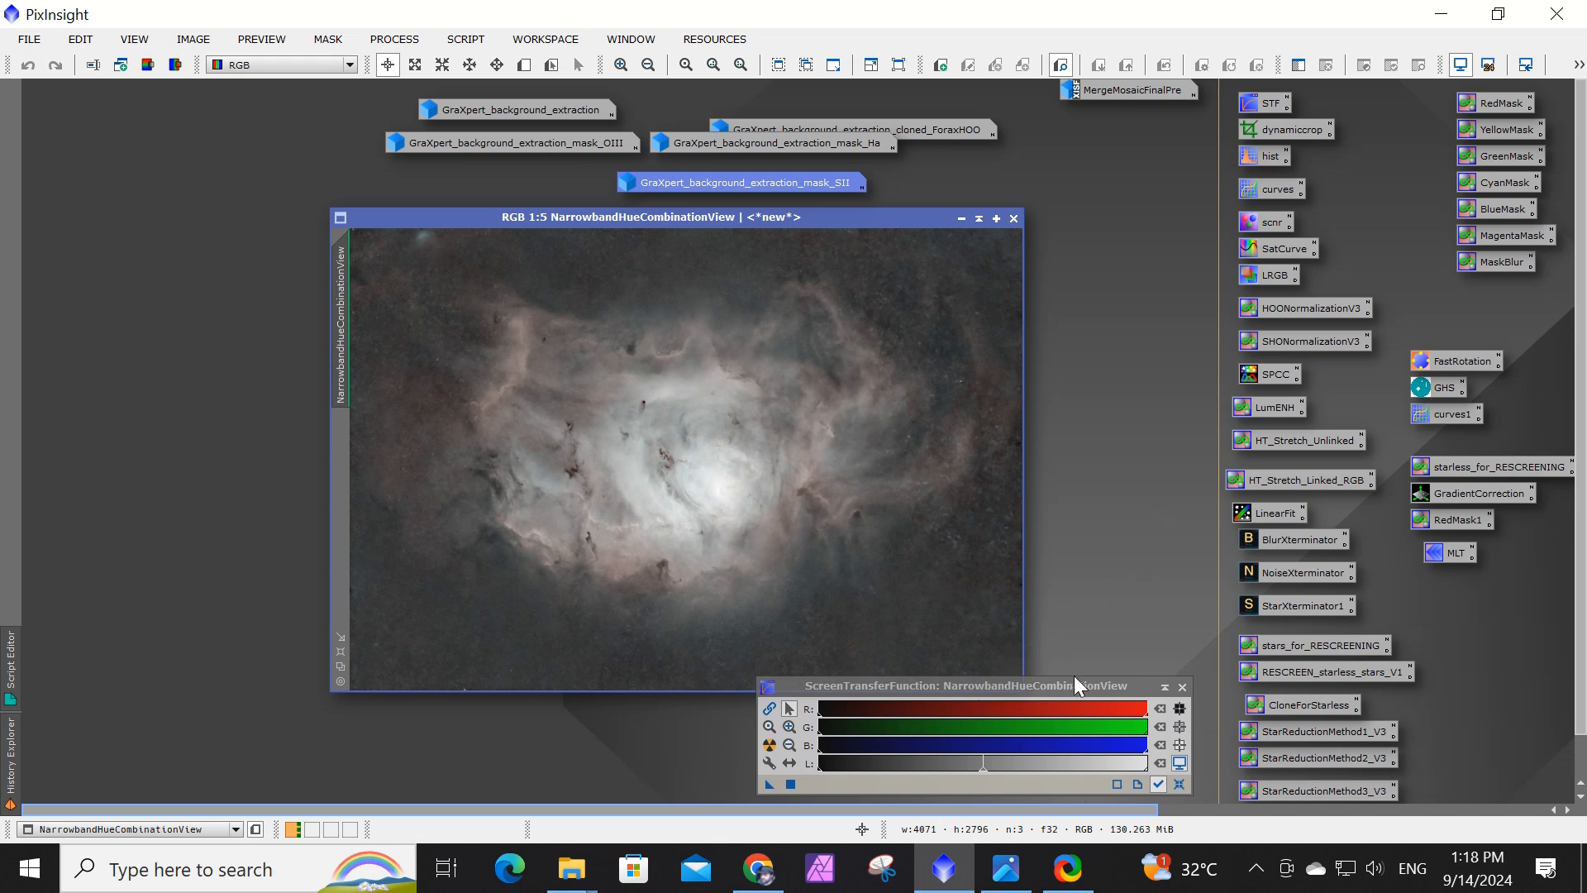
left_click(1179, 784)
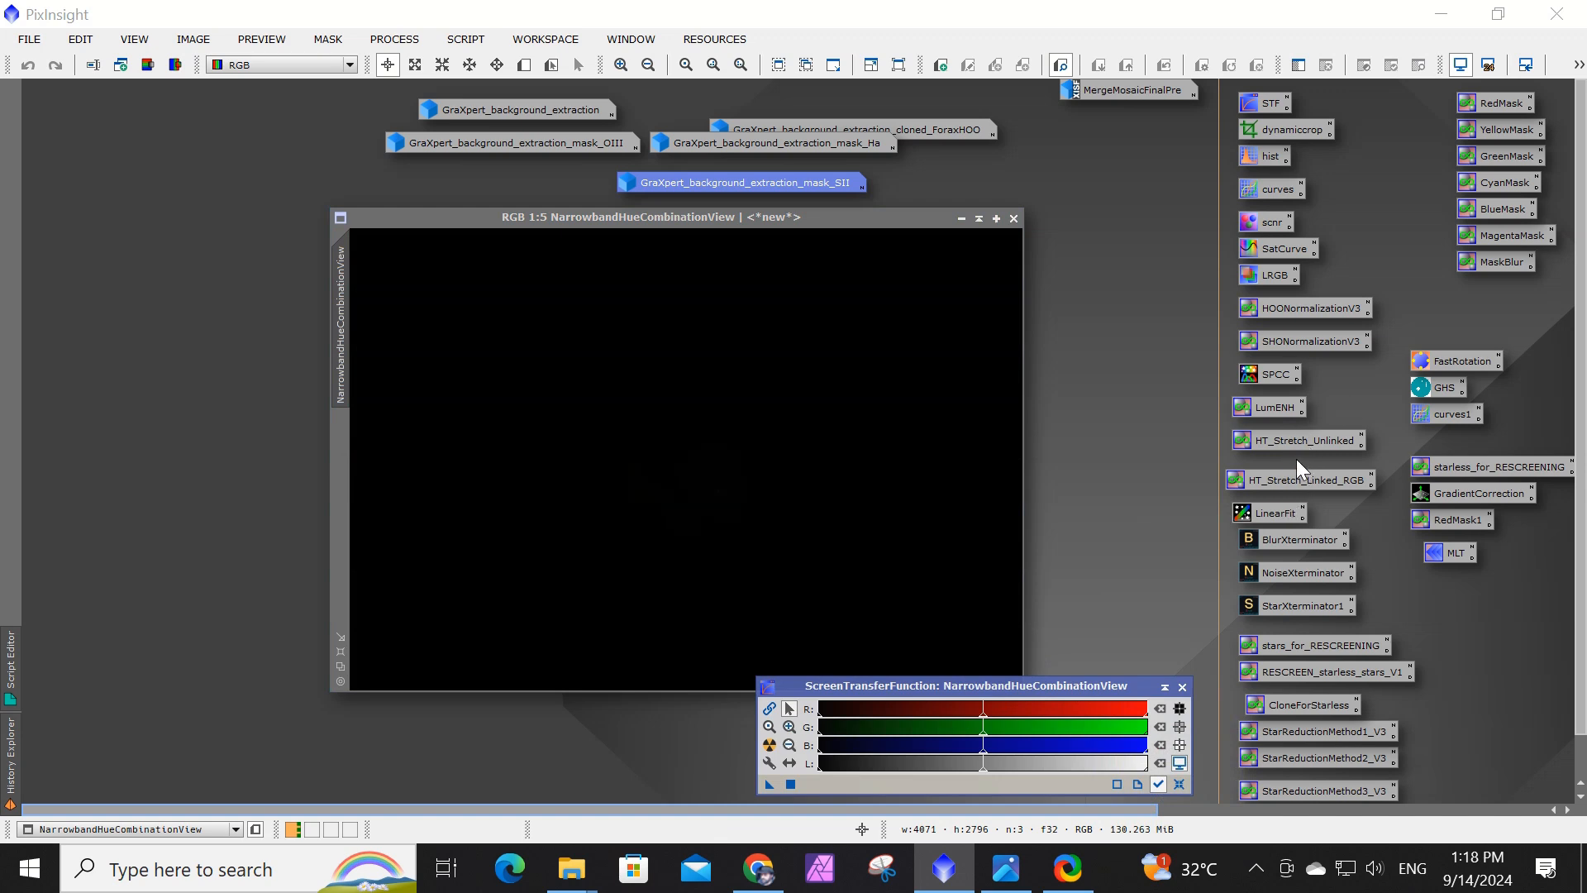
mouse_move(1296, 444)
left_mouse_down()
mouse_move(1034, 429)
mouse_move(1317, 449)
mouse_move(1298, 454)
left_mouse_up()
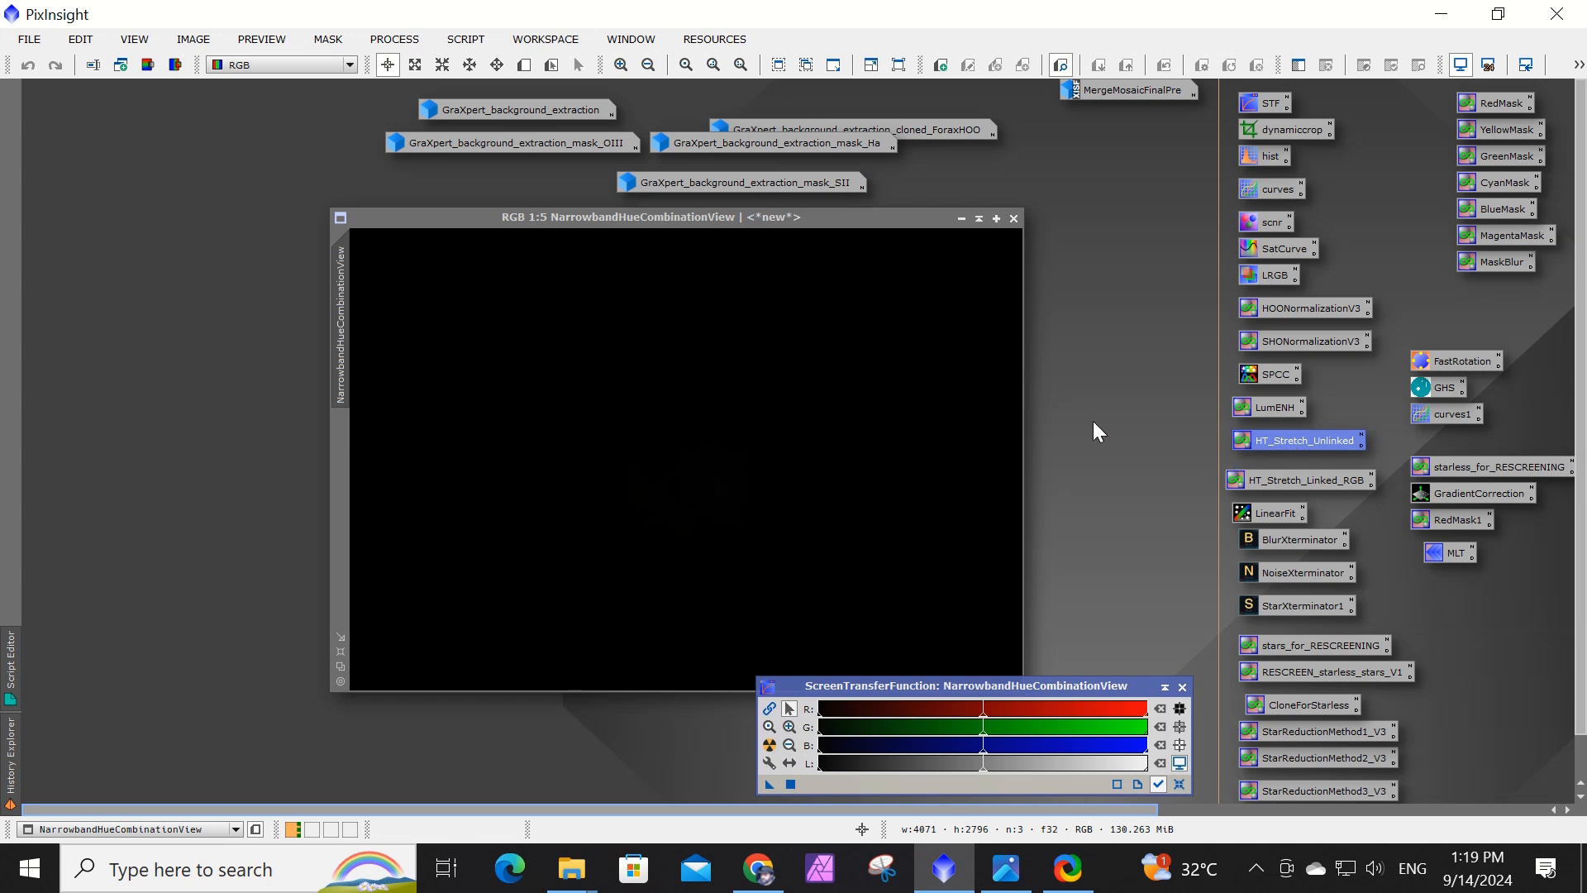
Move the ScreenTransferFunction window to the workspace's lower-left corner and reposition the NarrowbandHueCombinationView window below the mask icons.
left_click_drag(767, 217, 778, 208)
left_click_drag(1099, 685, 360, 696)
left_click_drag(566, 211, 566, 183)
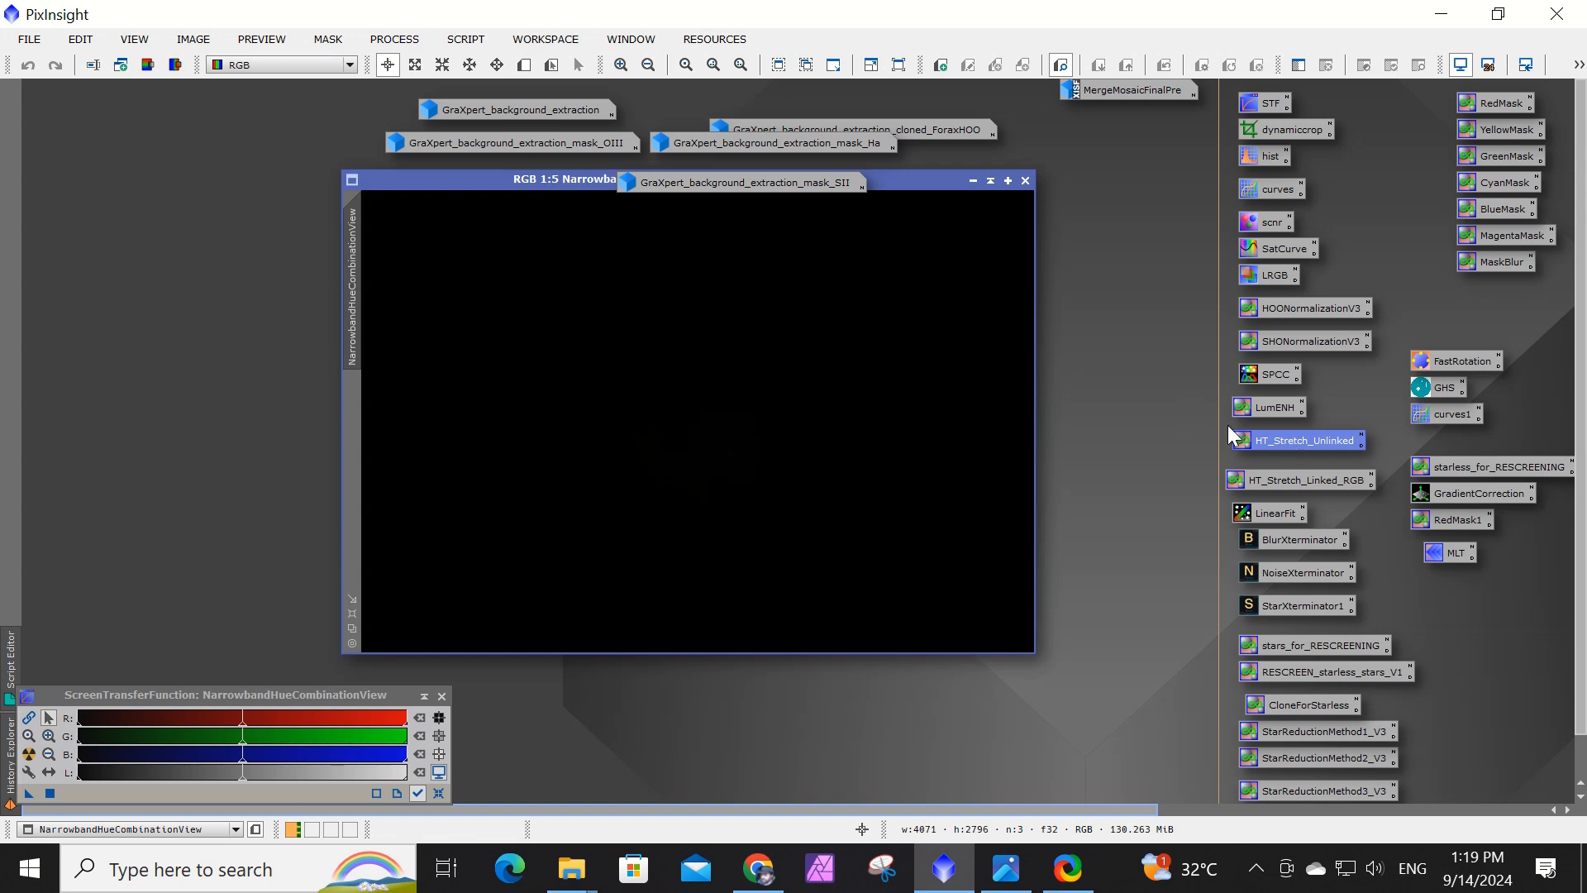
left_click_drag(545, 184, 541, 218)
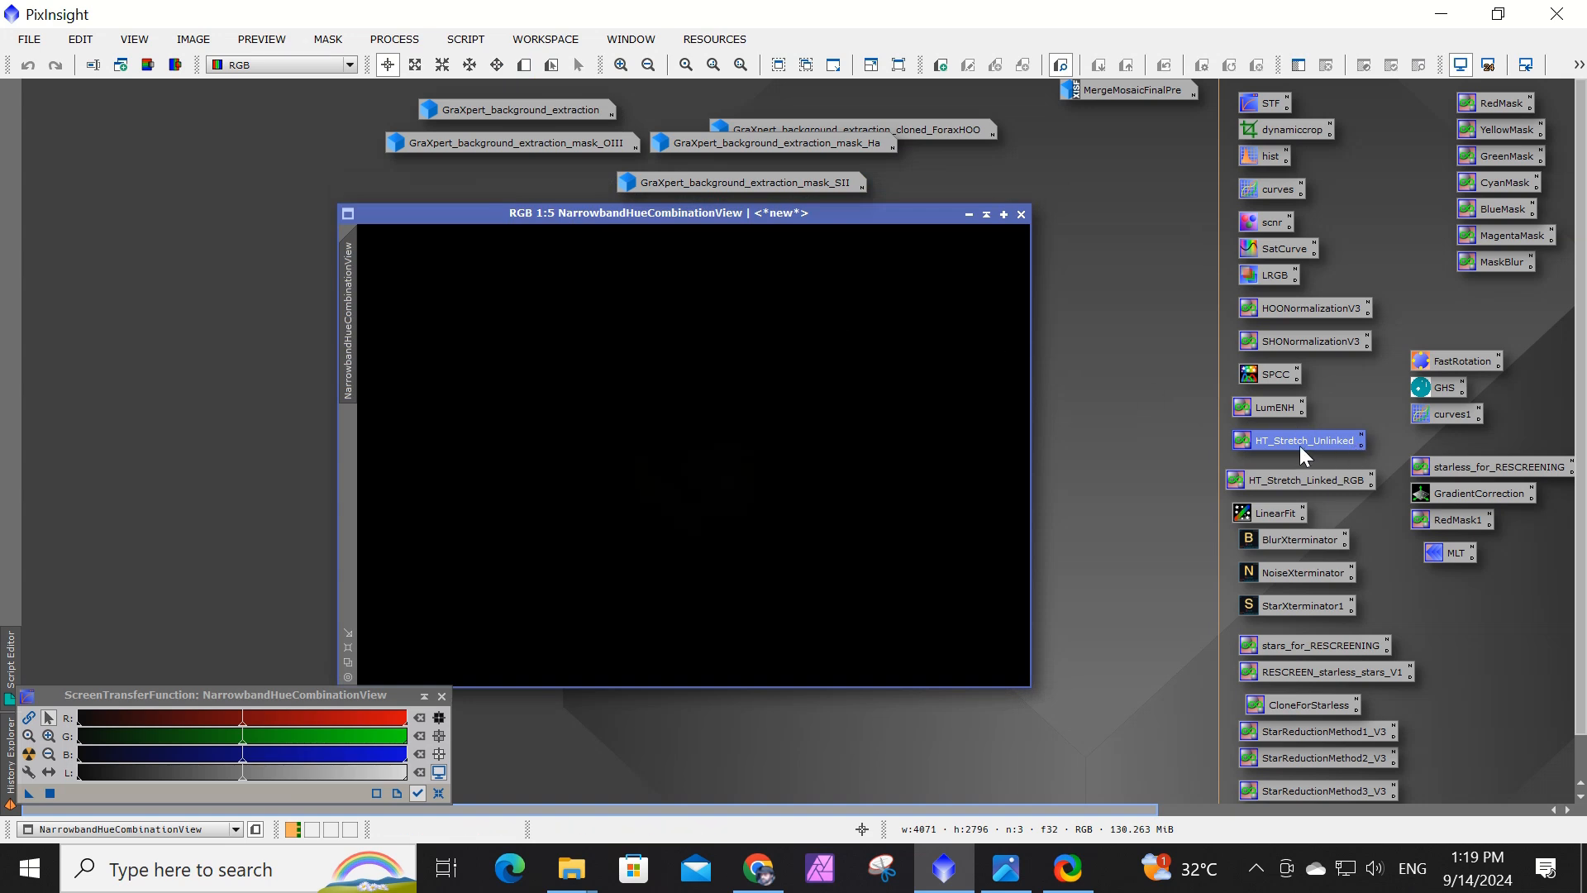
left_click(467, 39)
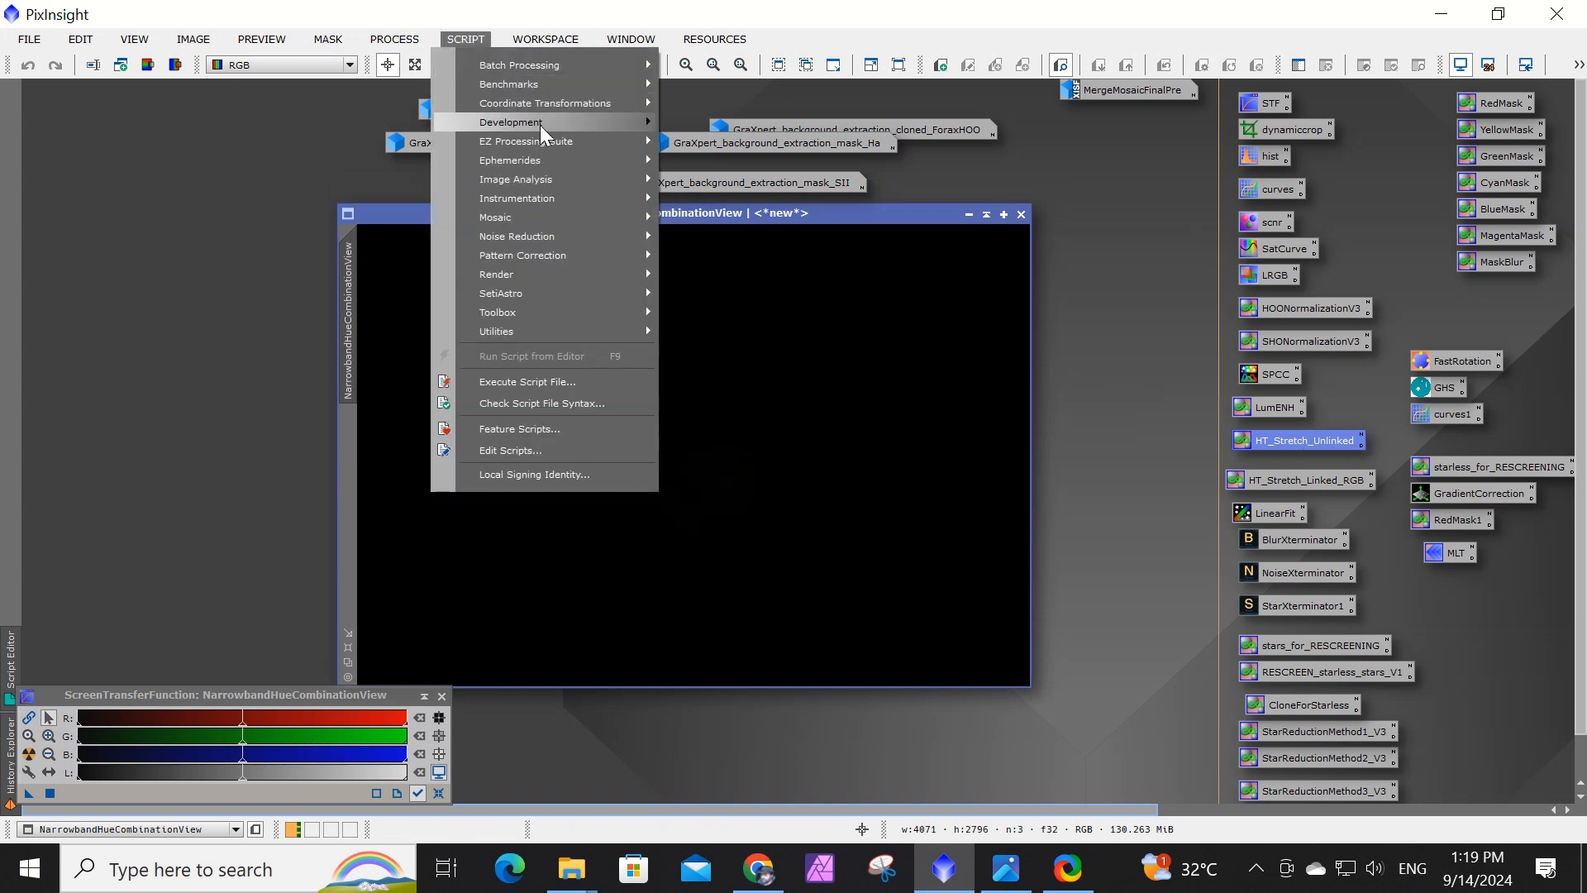
mouse_move(539, 138)
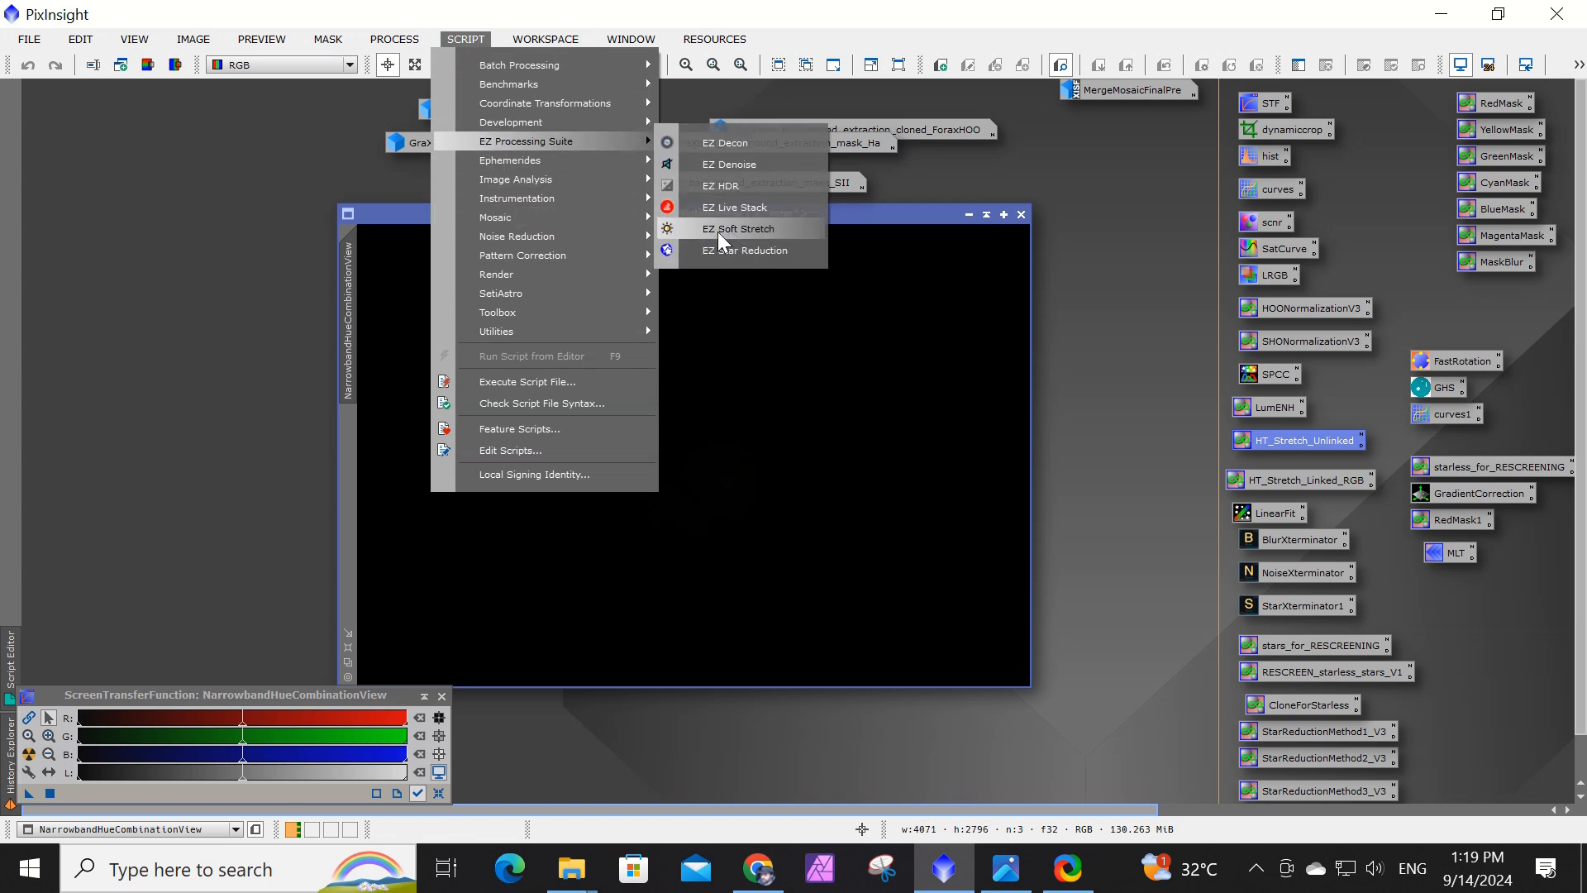
mouse_move(527, 291)
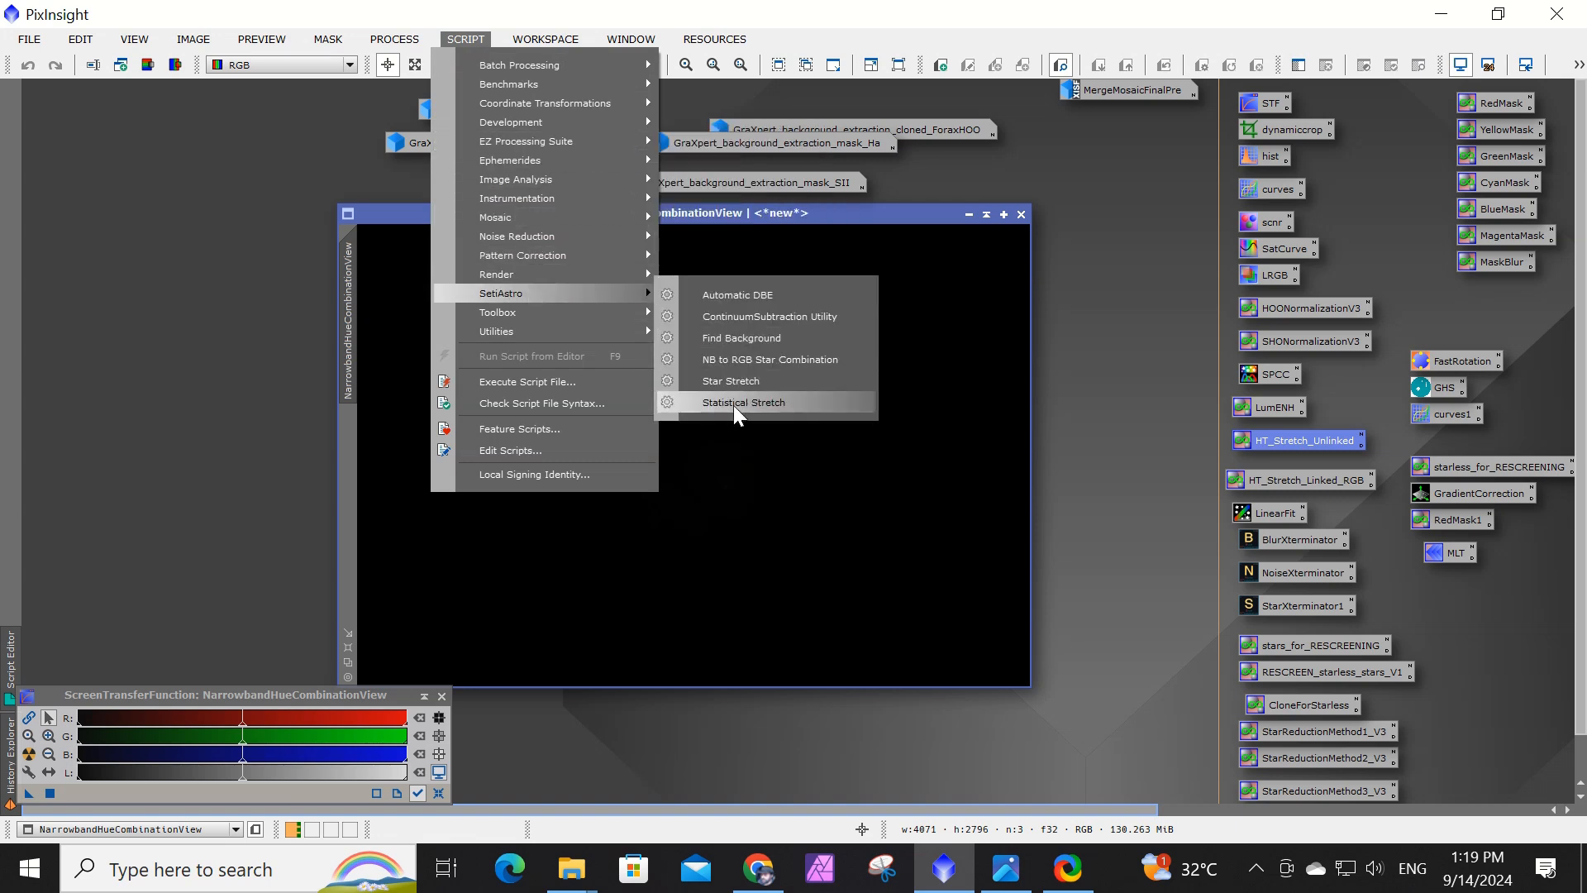
left_click(221, 202)
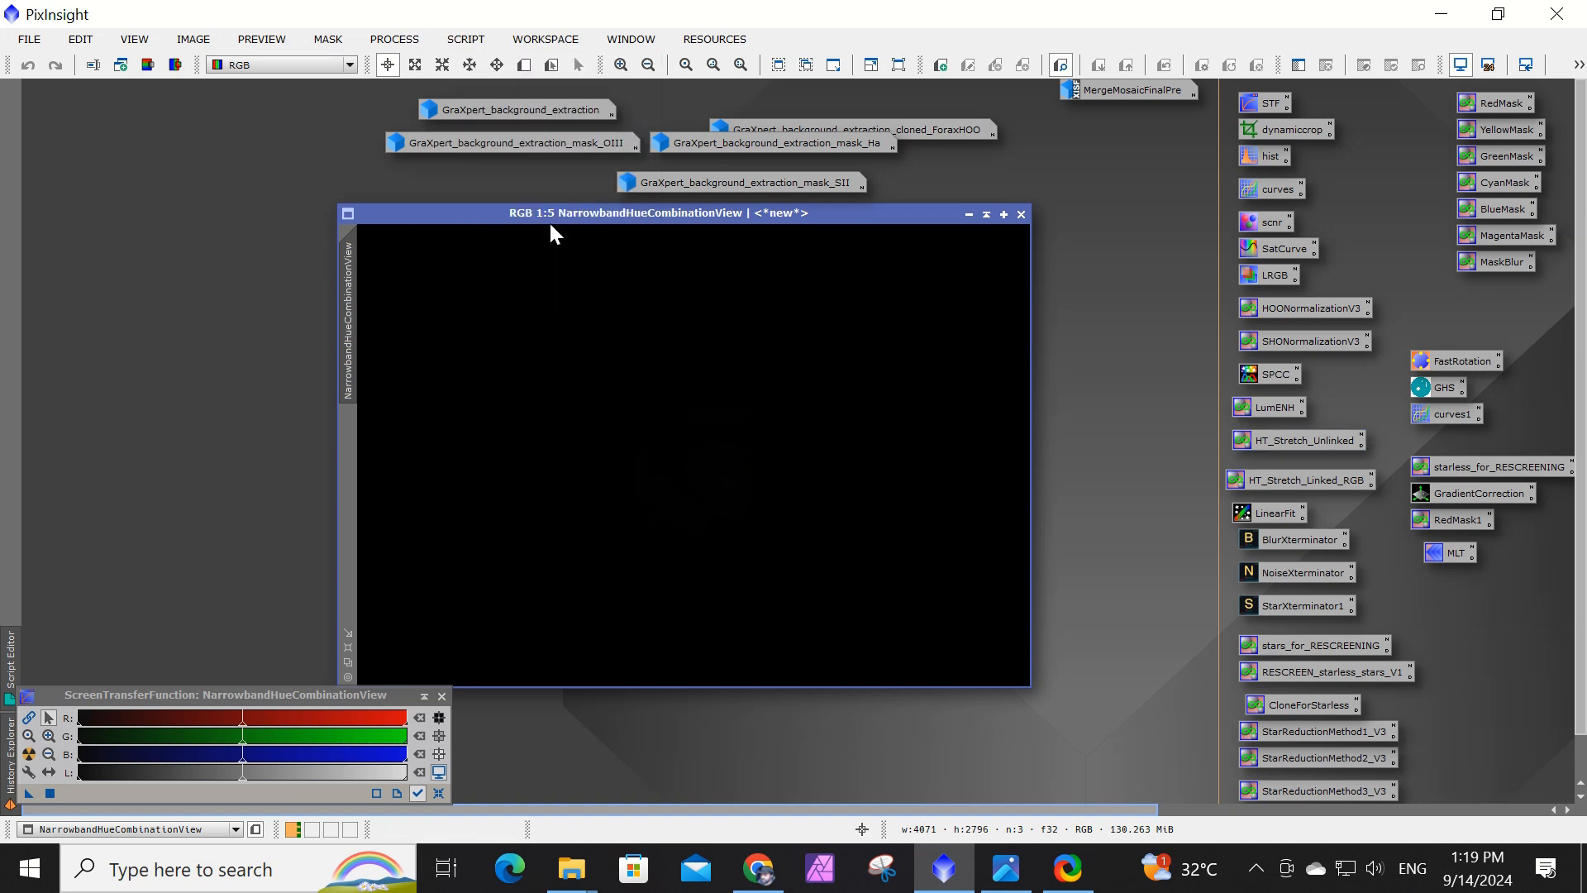
Stretch NarrowbandHueCombinationView permanently with the HT_Stretch_Unlinked process and hide the process console.
left_click_drag(567, 216, 766, 204)
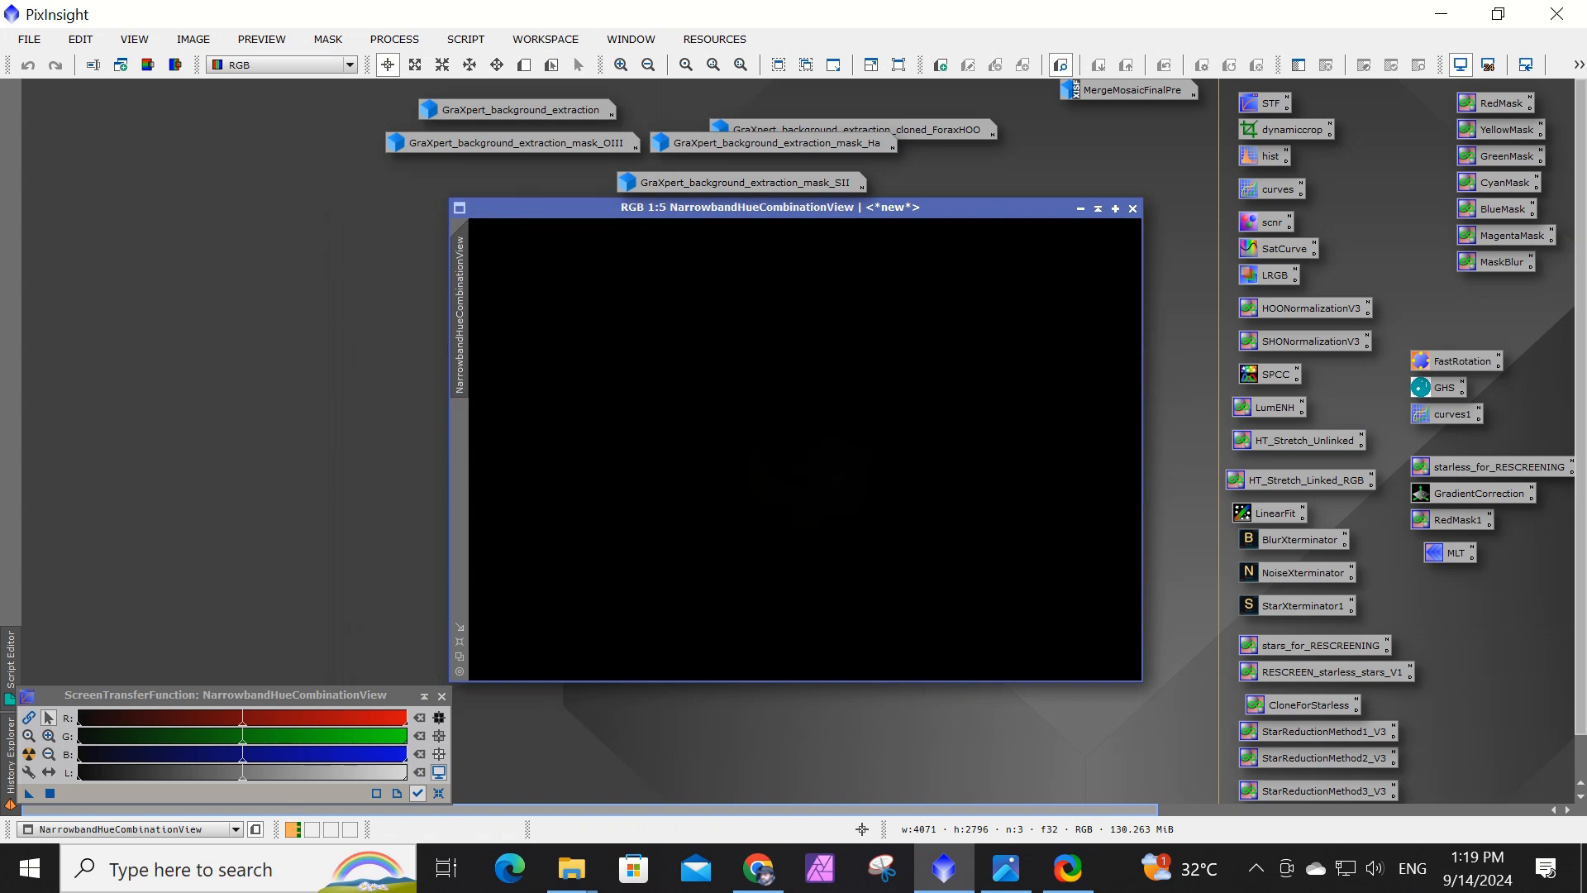
left_click_drag(1299, 446, 770, 398)
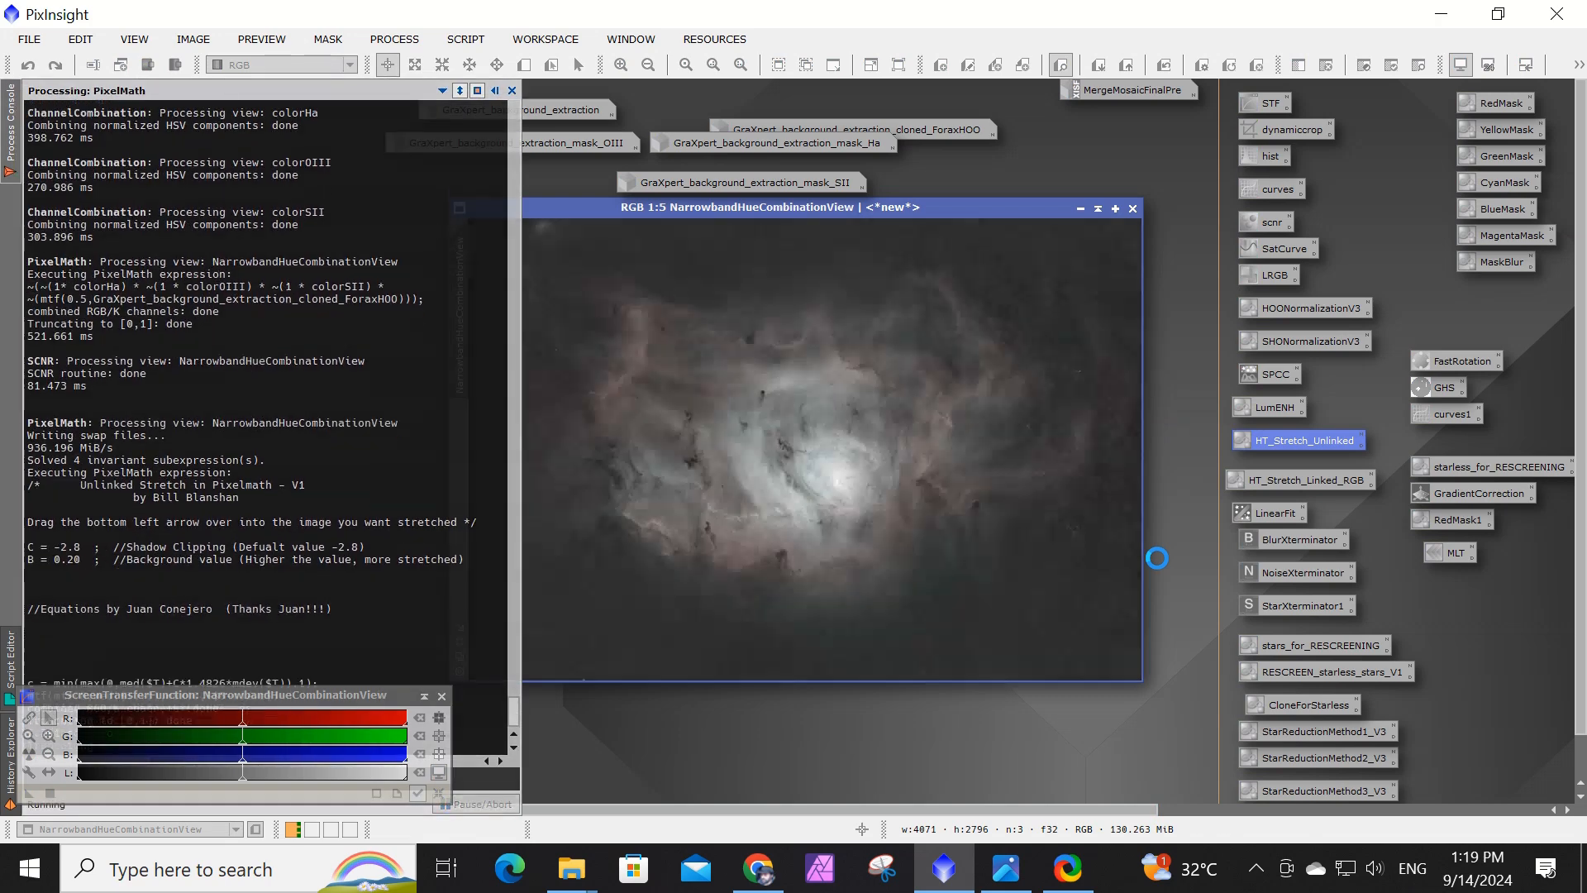
left_click(511, 90)
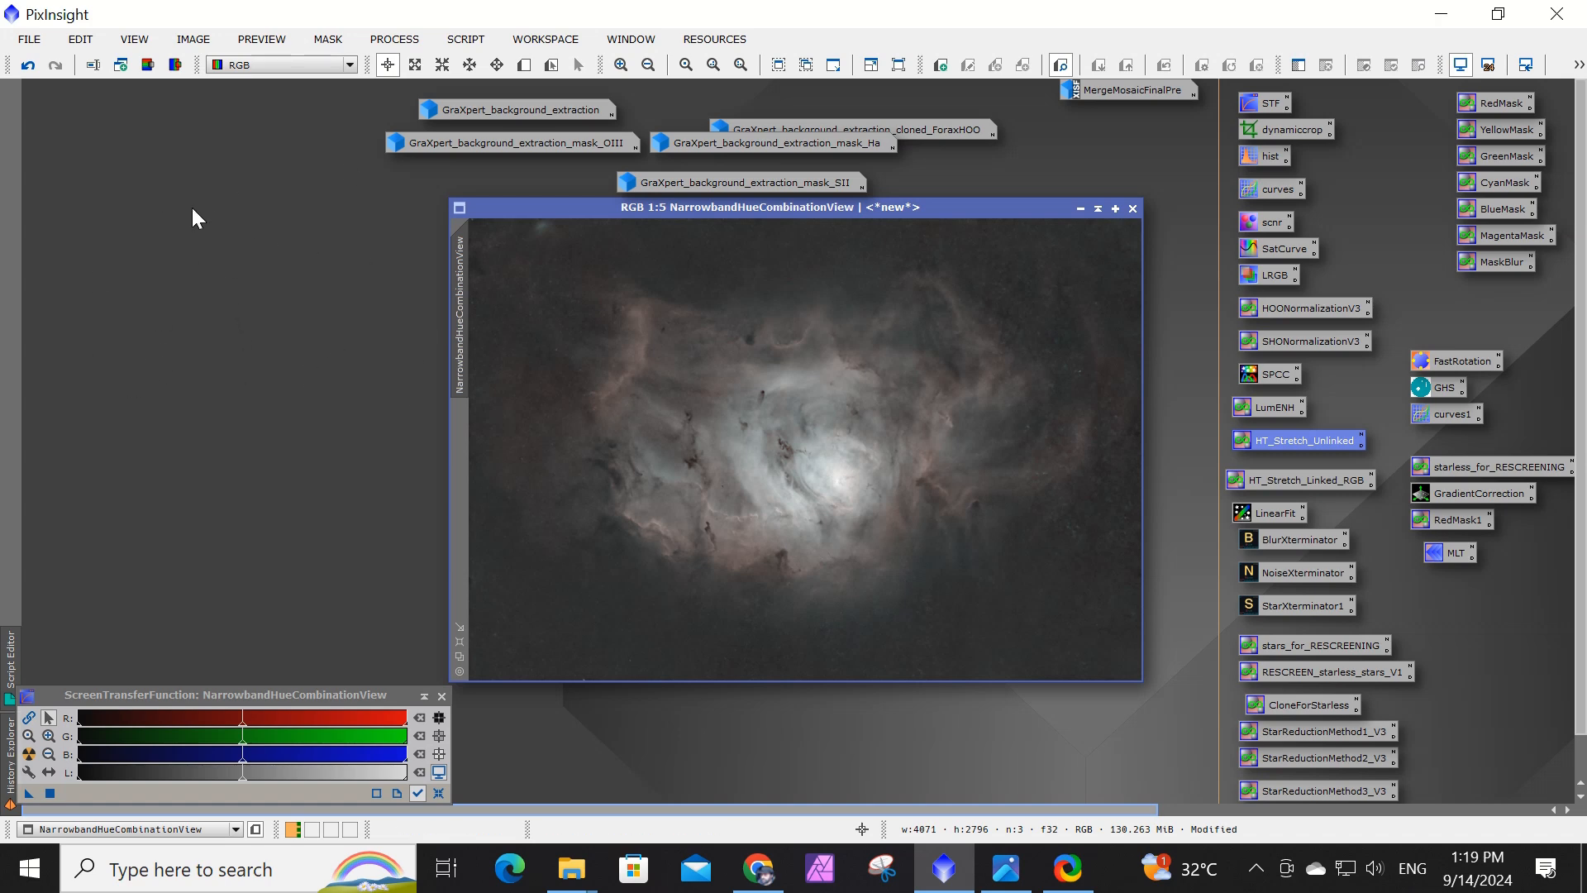
left_click(459, 41)
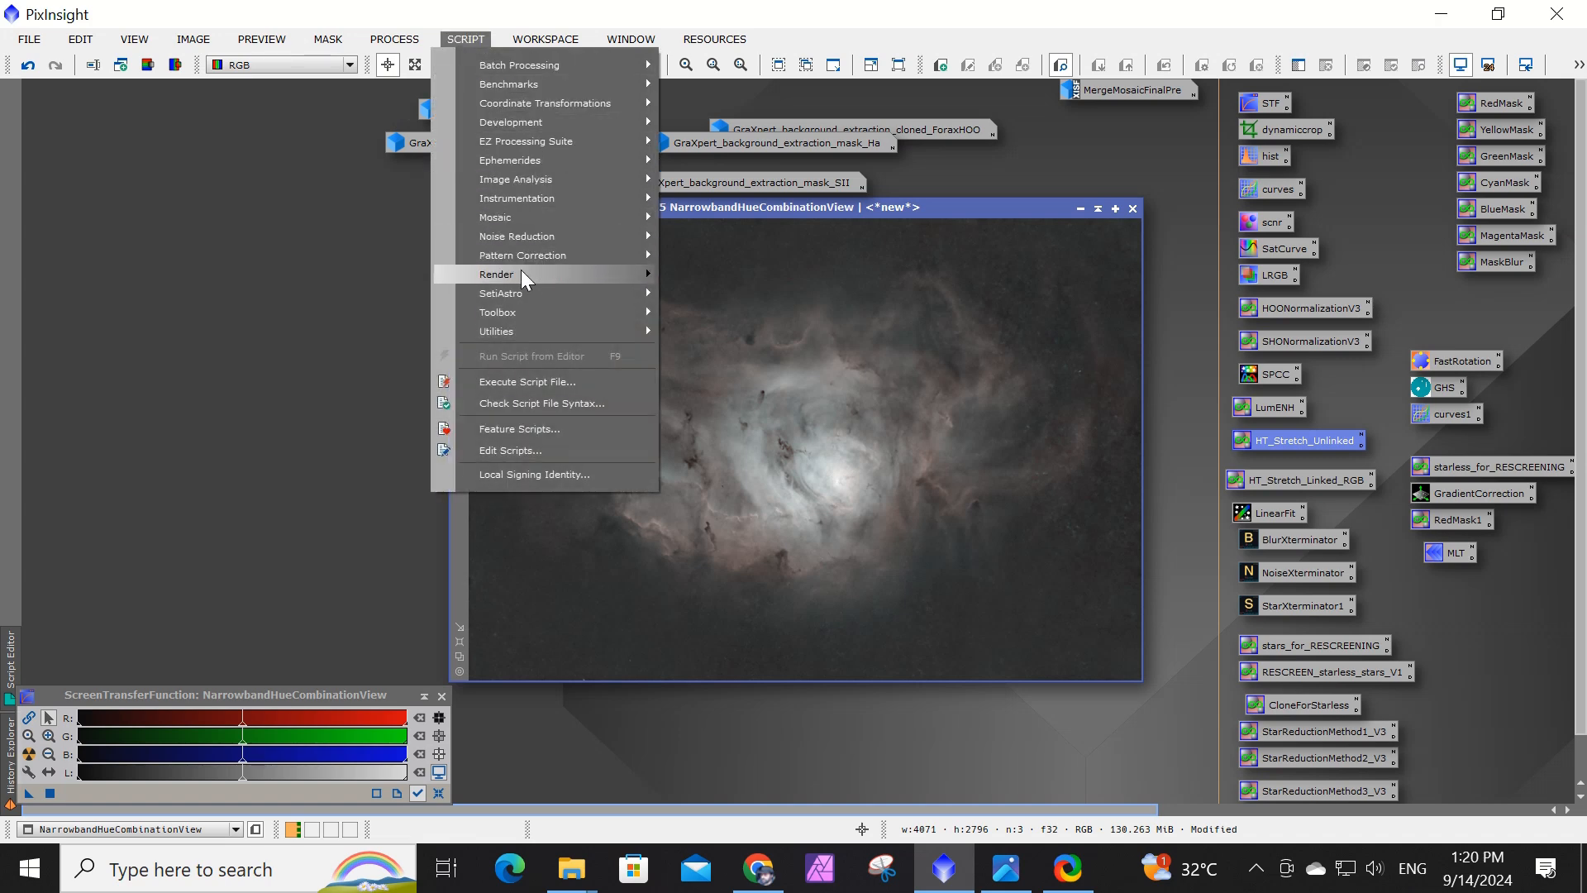
mouse_move(522, 293)
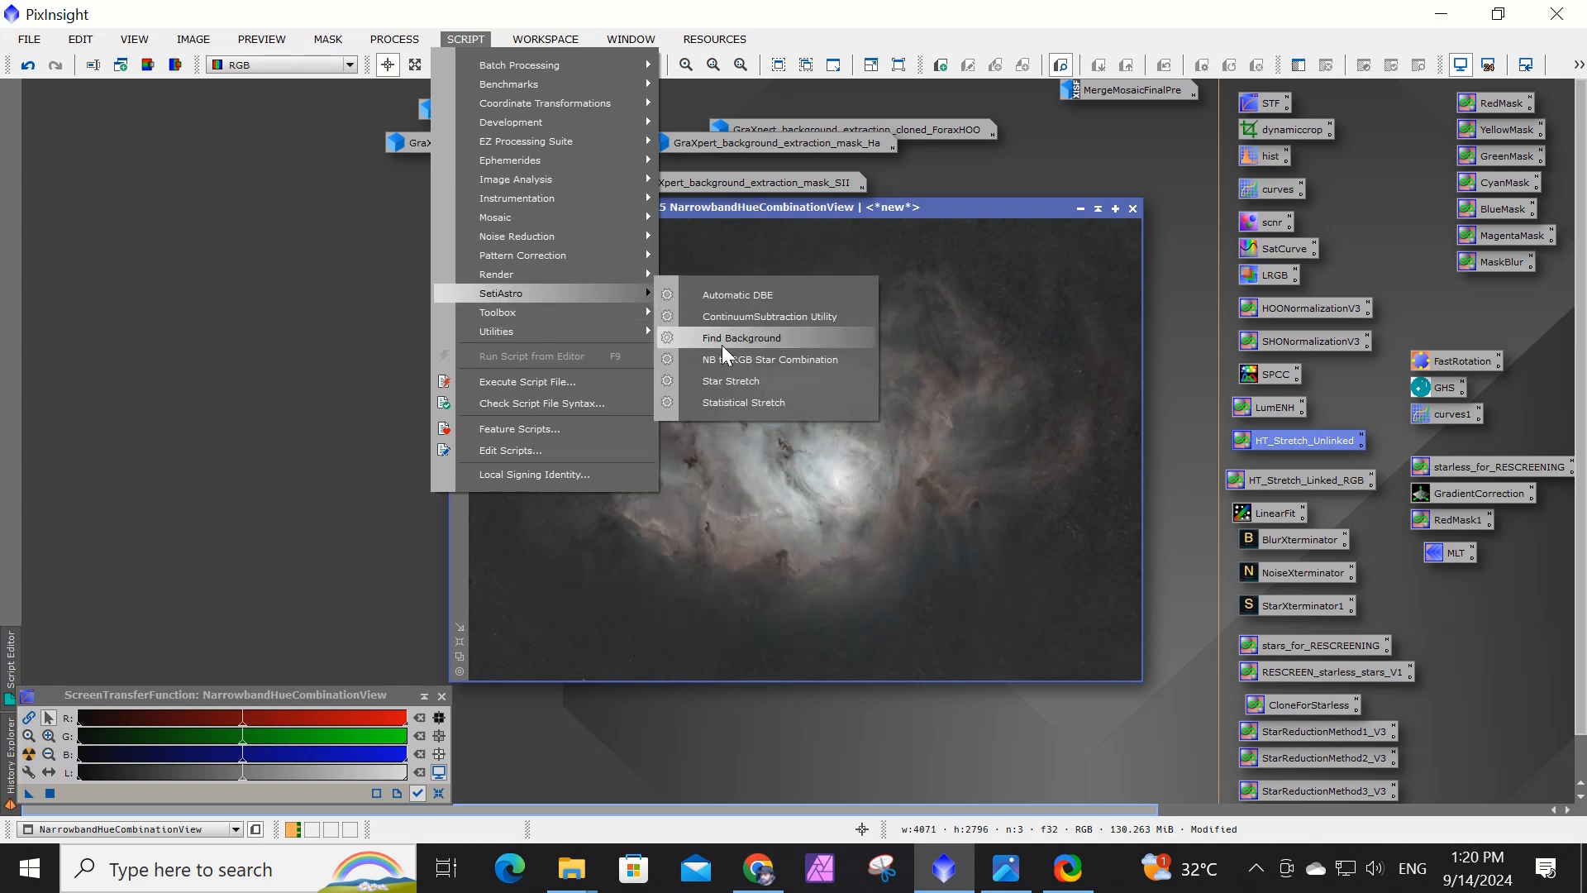
left_click(191, 251)
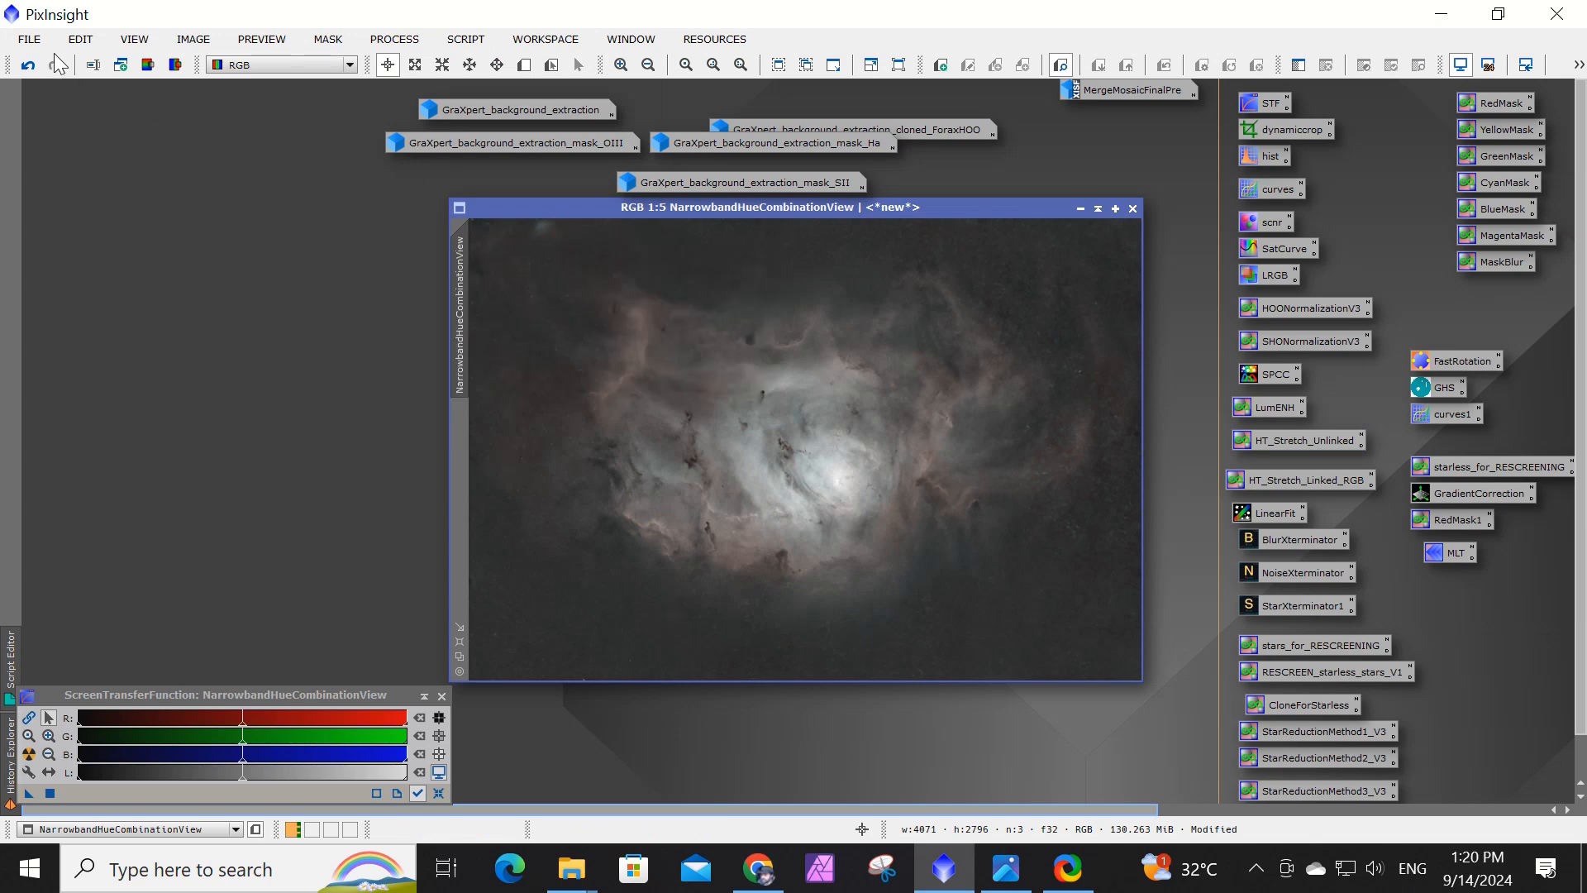
left_click(29, 39)
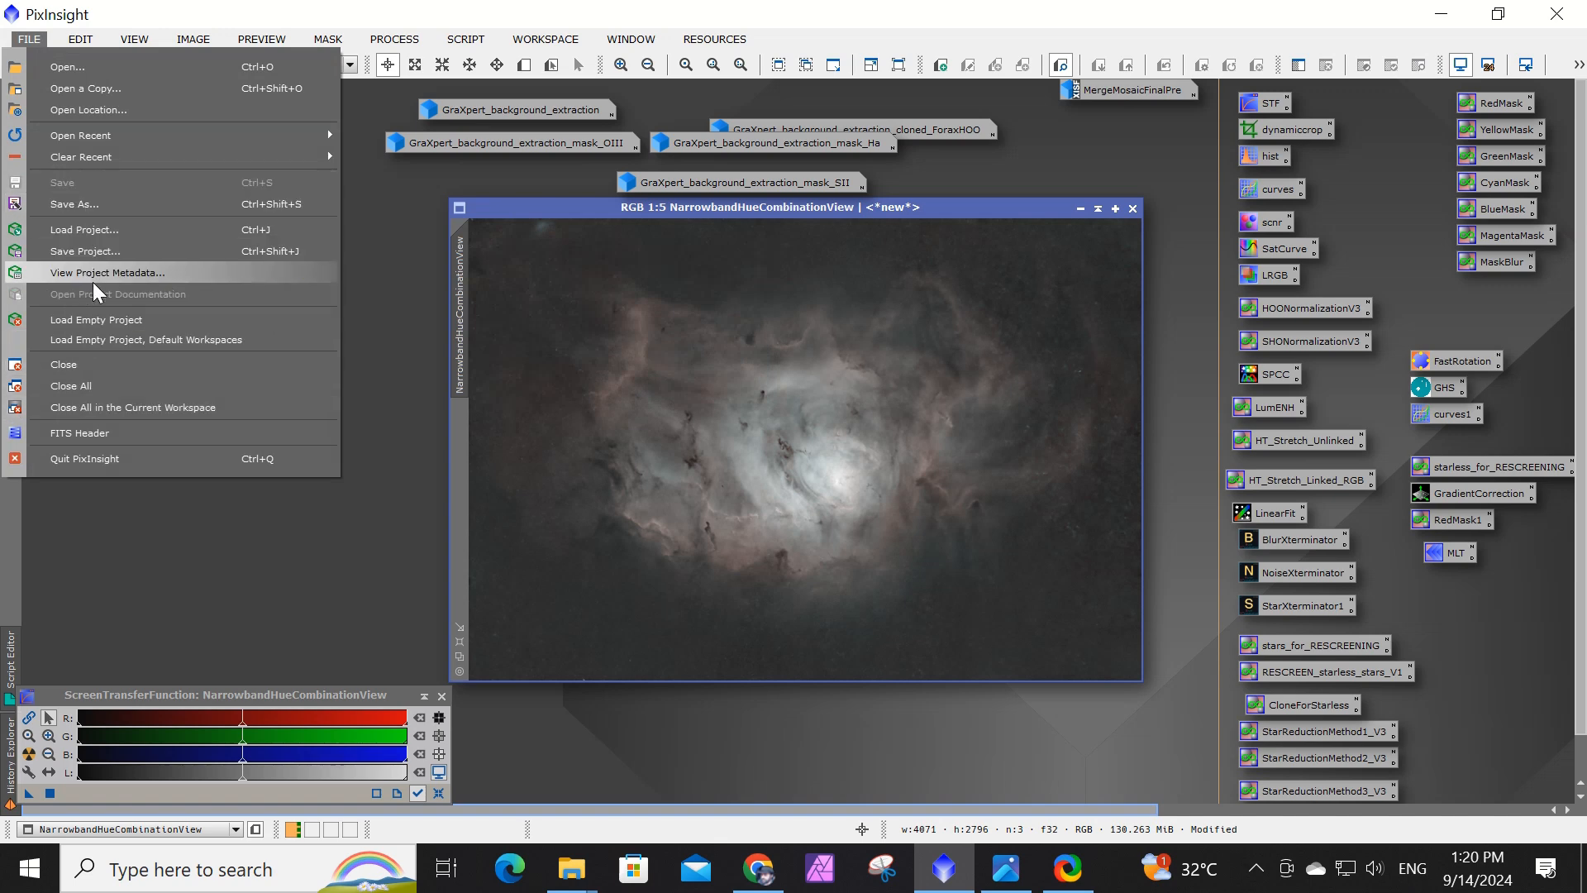
left_click(91, 208)
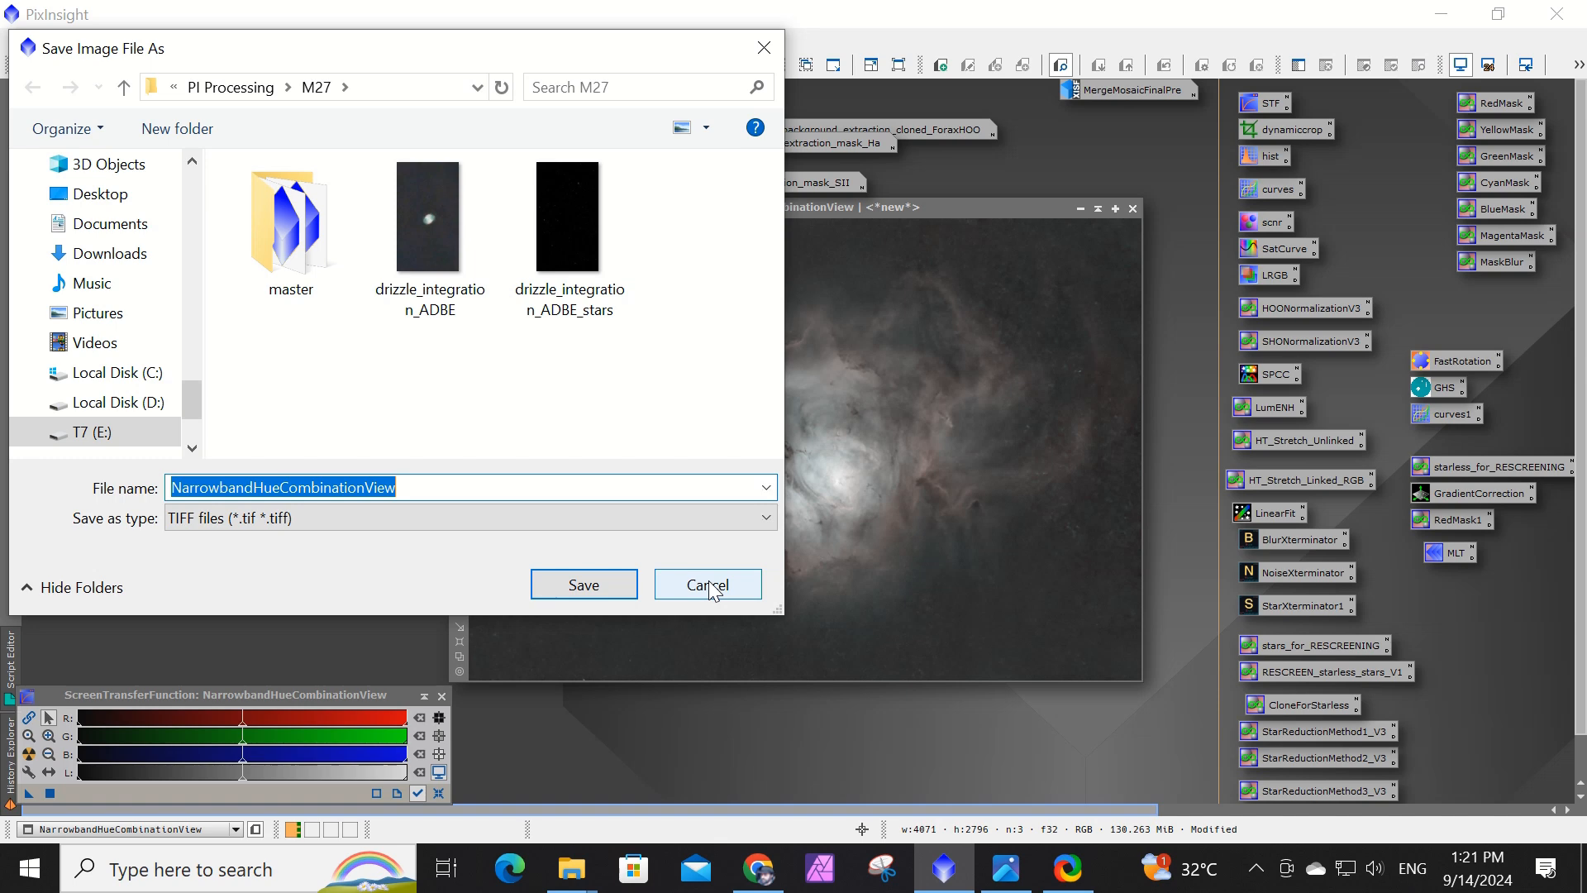
left_click(709, 587)
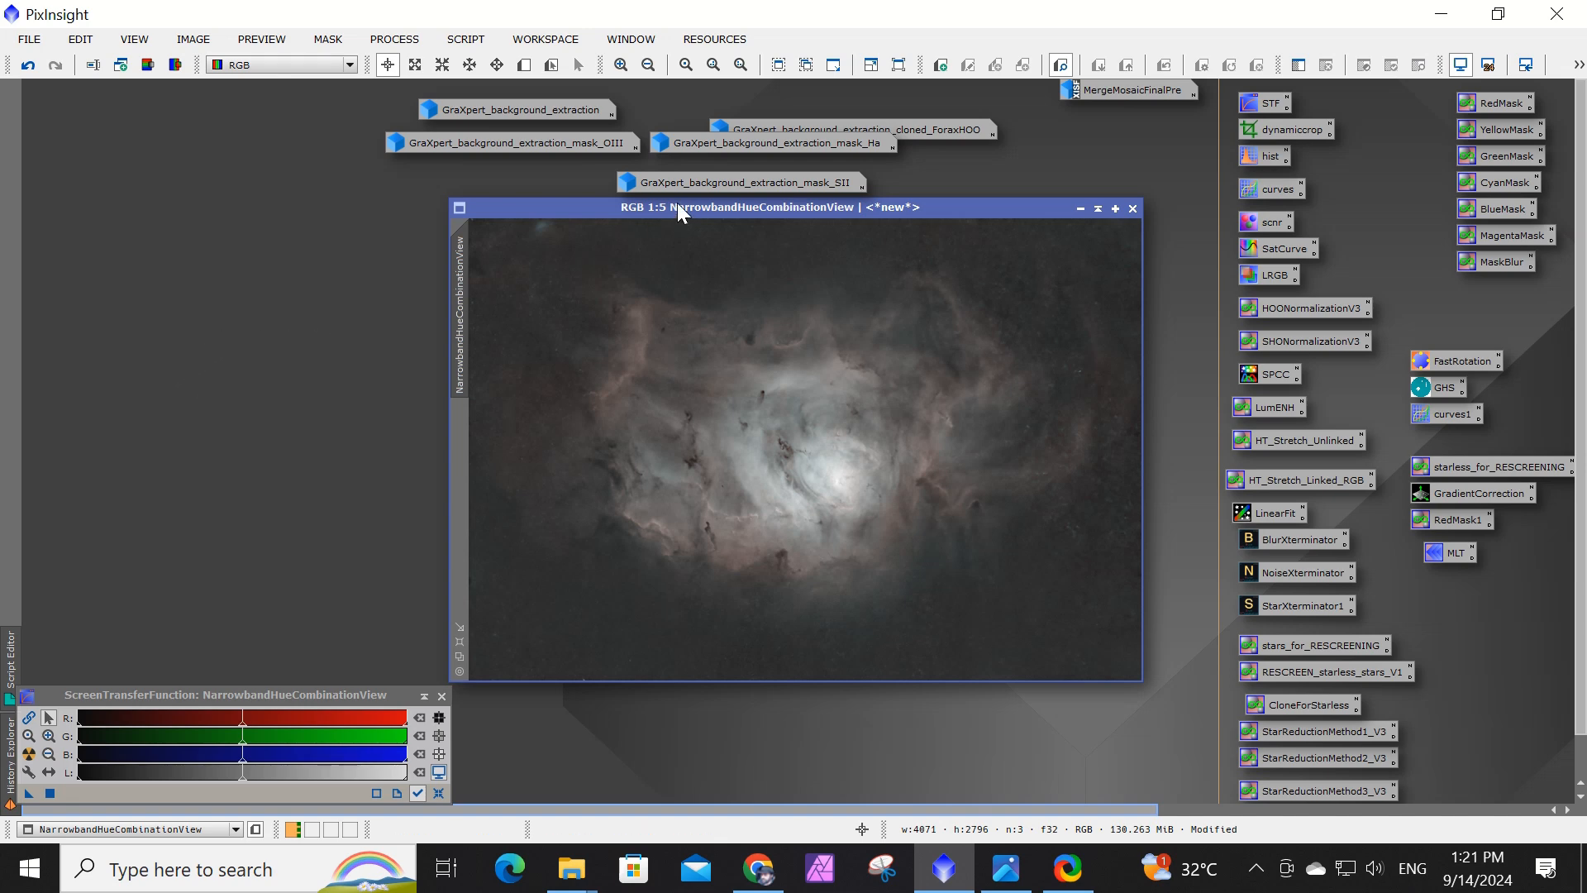
left_click_drag(678, 204, 570, 195)
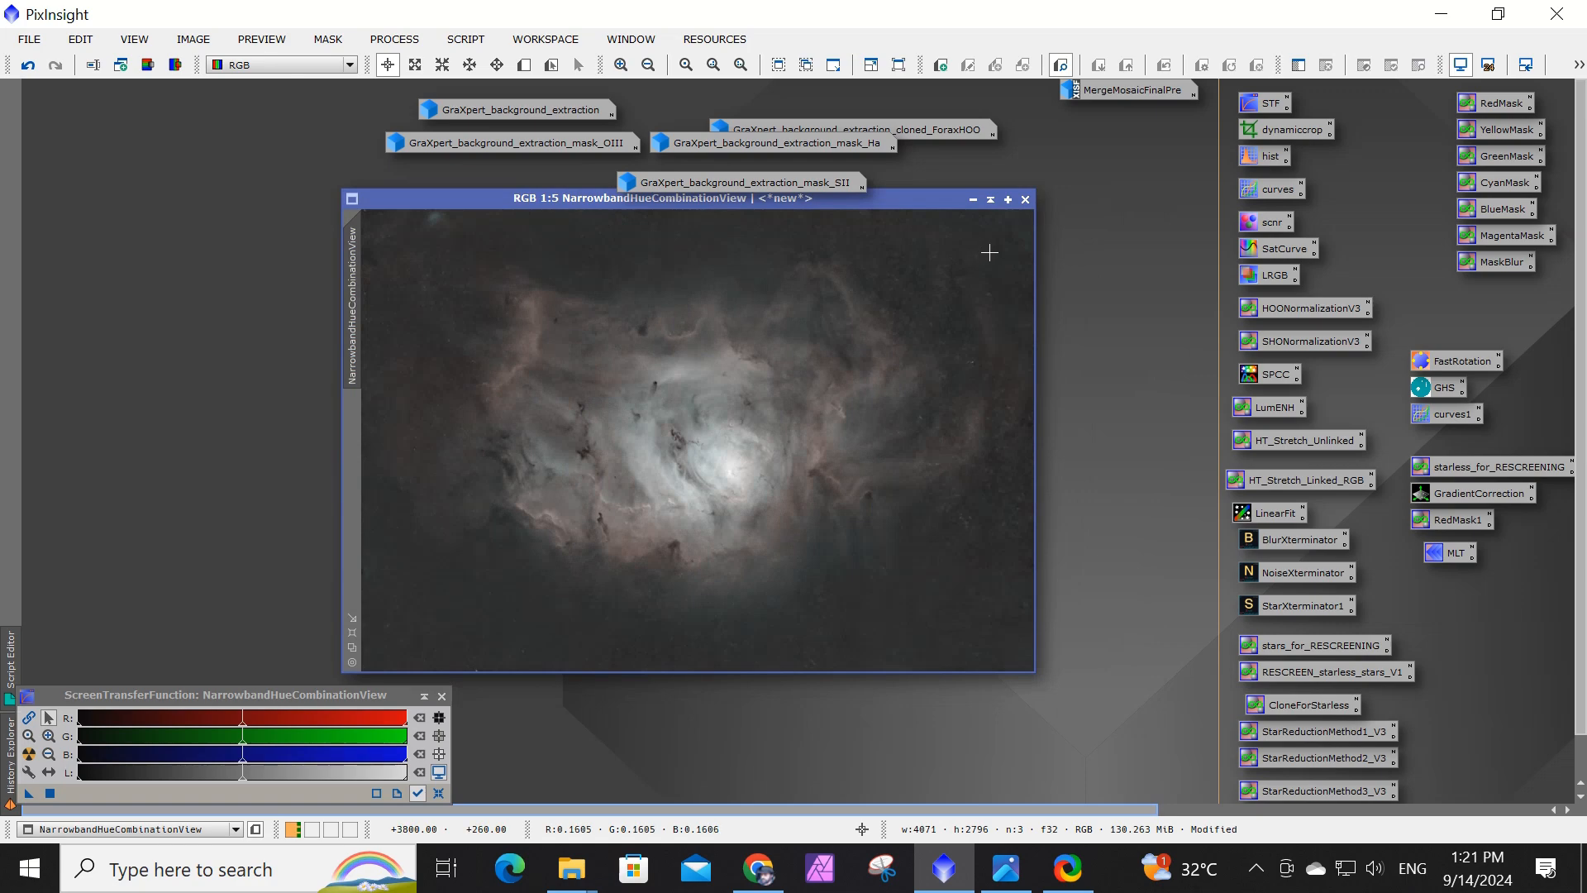
Switch to File Explorer and open the M8 Mosaic folder under Astrophotography, Processing, PI Processing on the T7 (E:) drive.
left_click(572, 868)
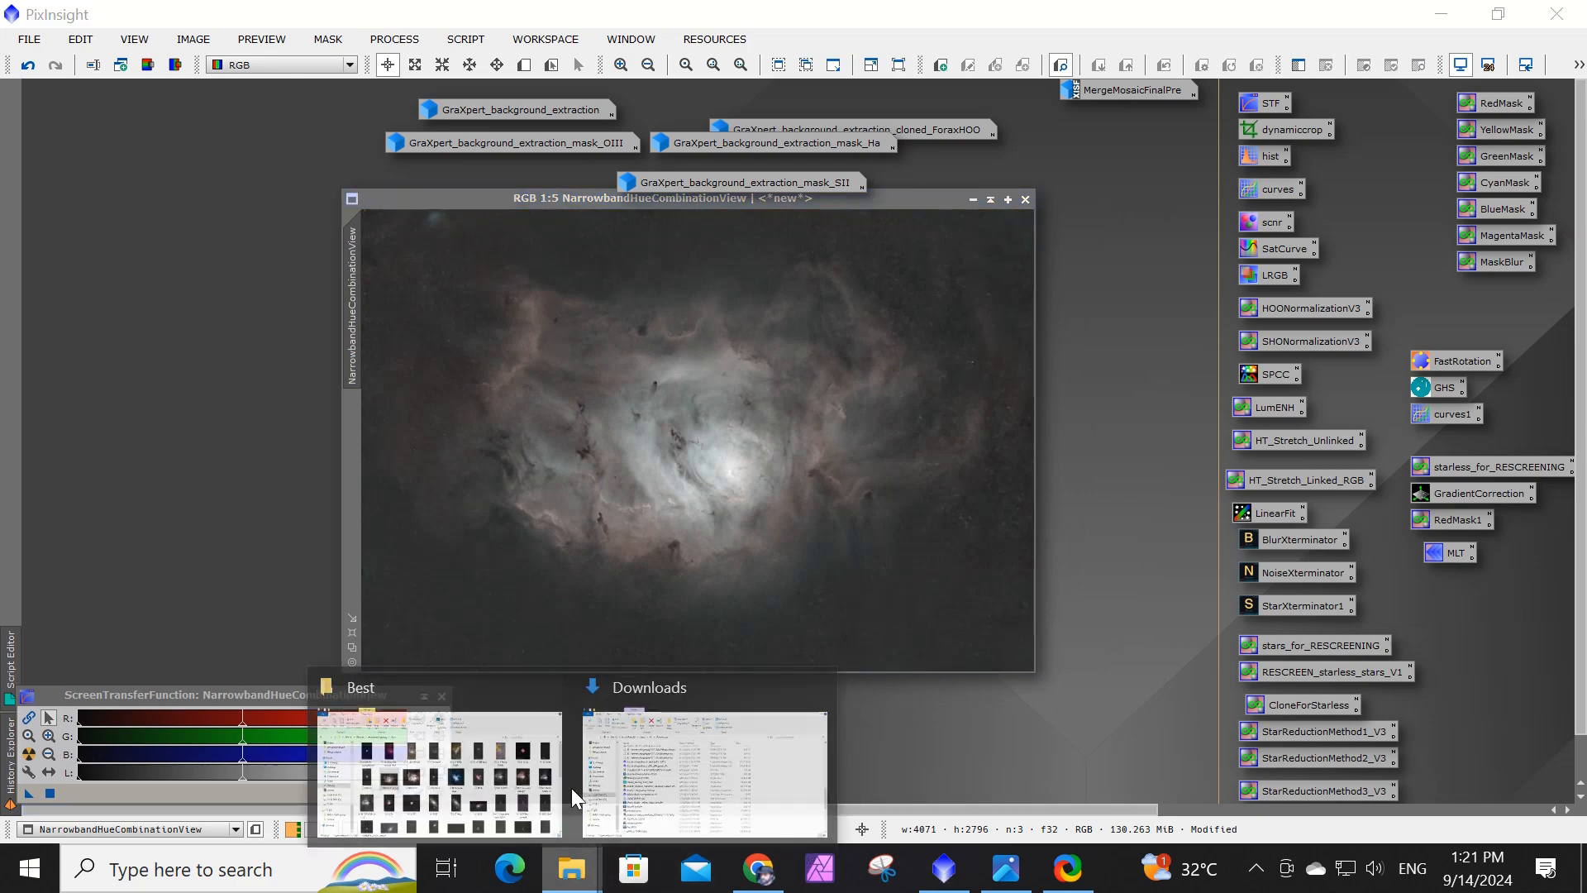
left_click(622, 794)
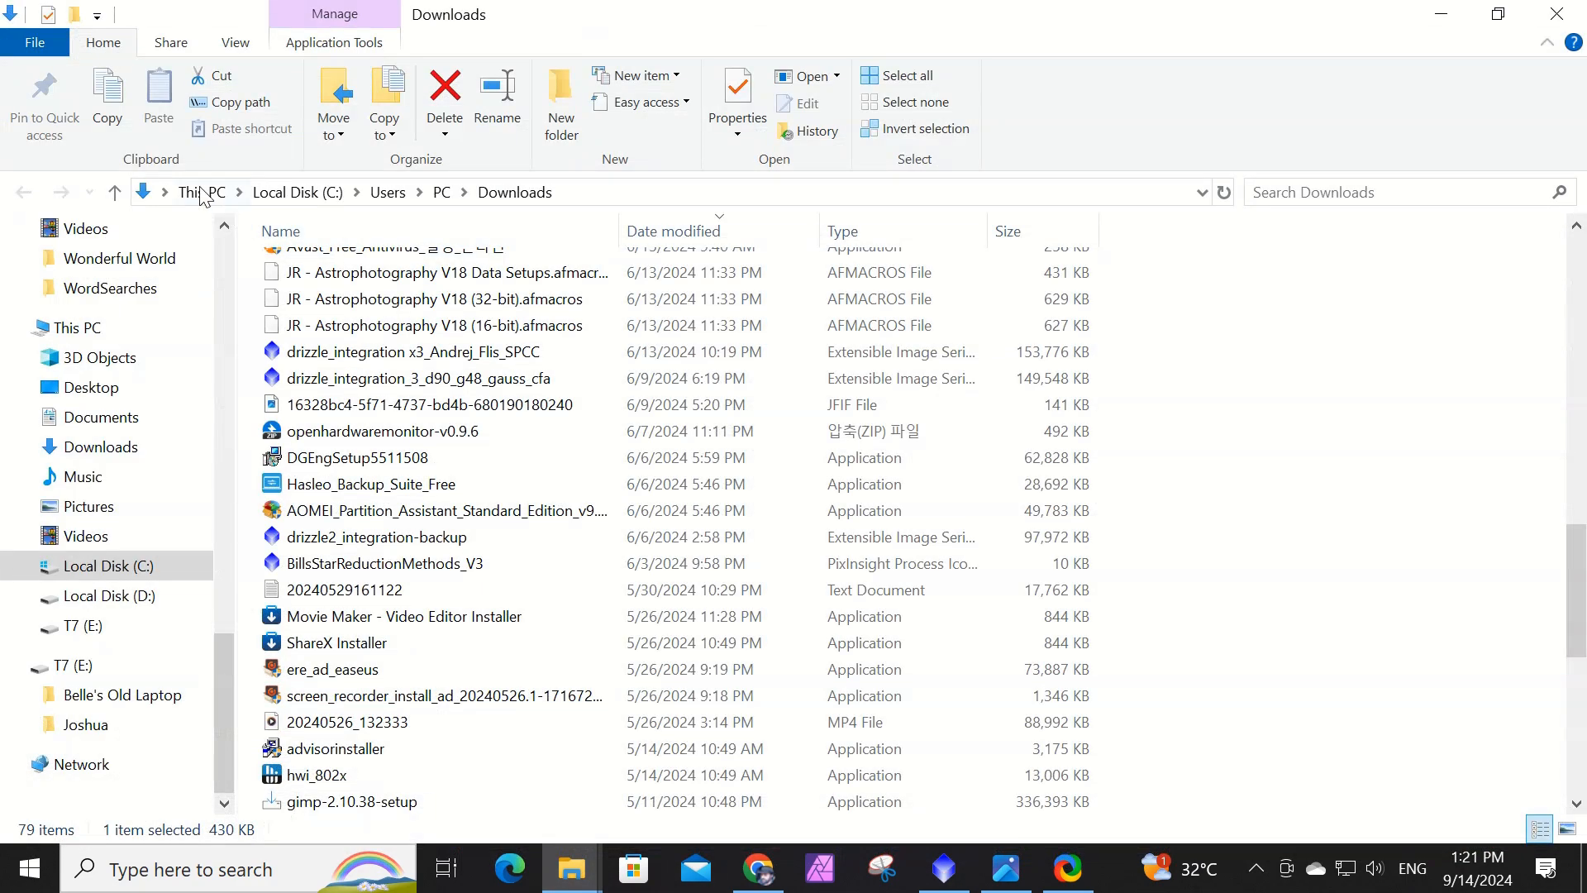
left_click(115, 191)
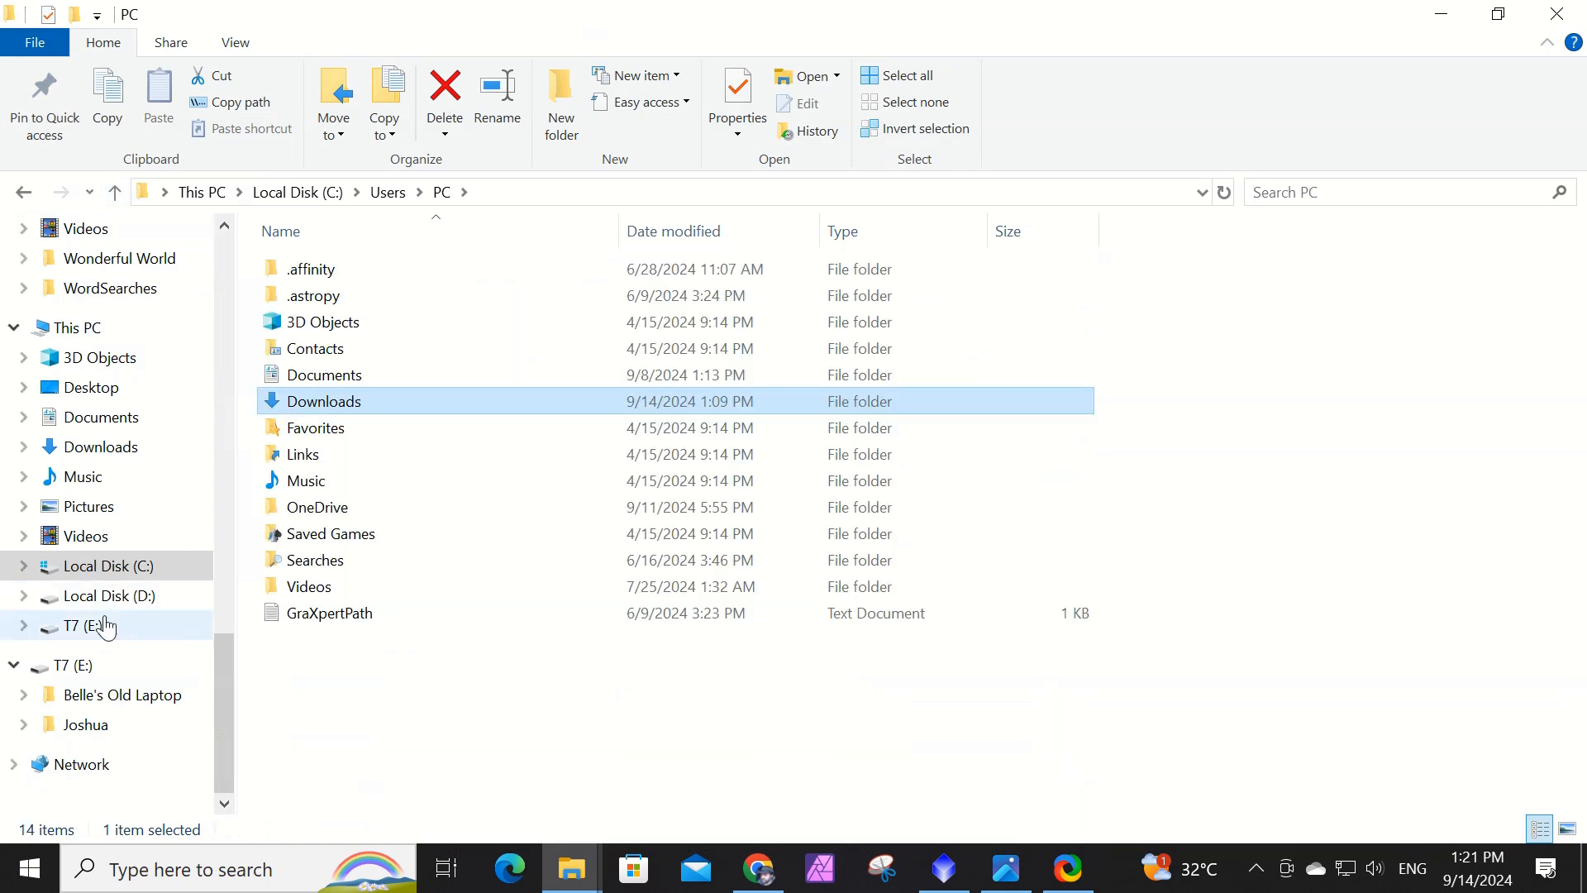
left_click(43, 734)
double_click(307, 275)
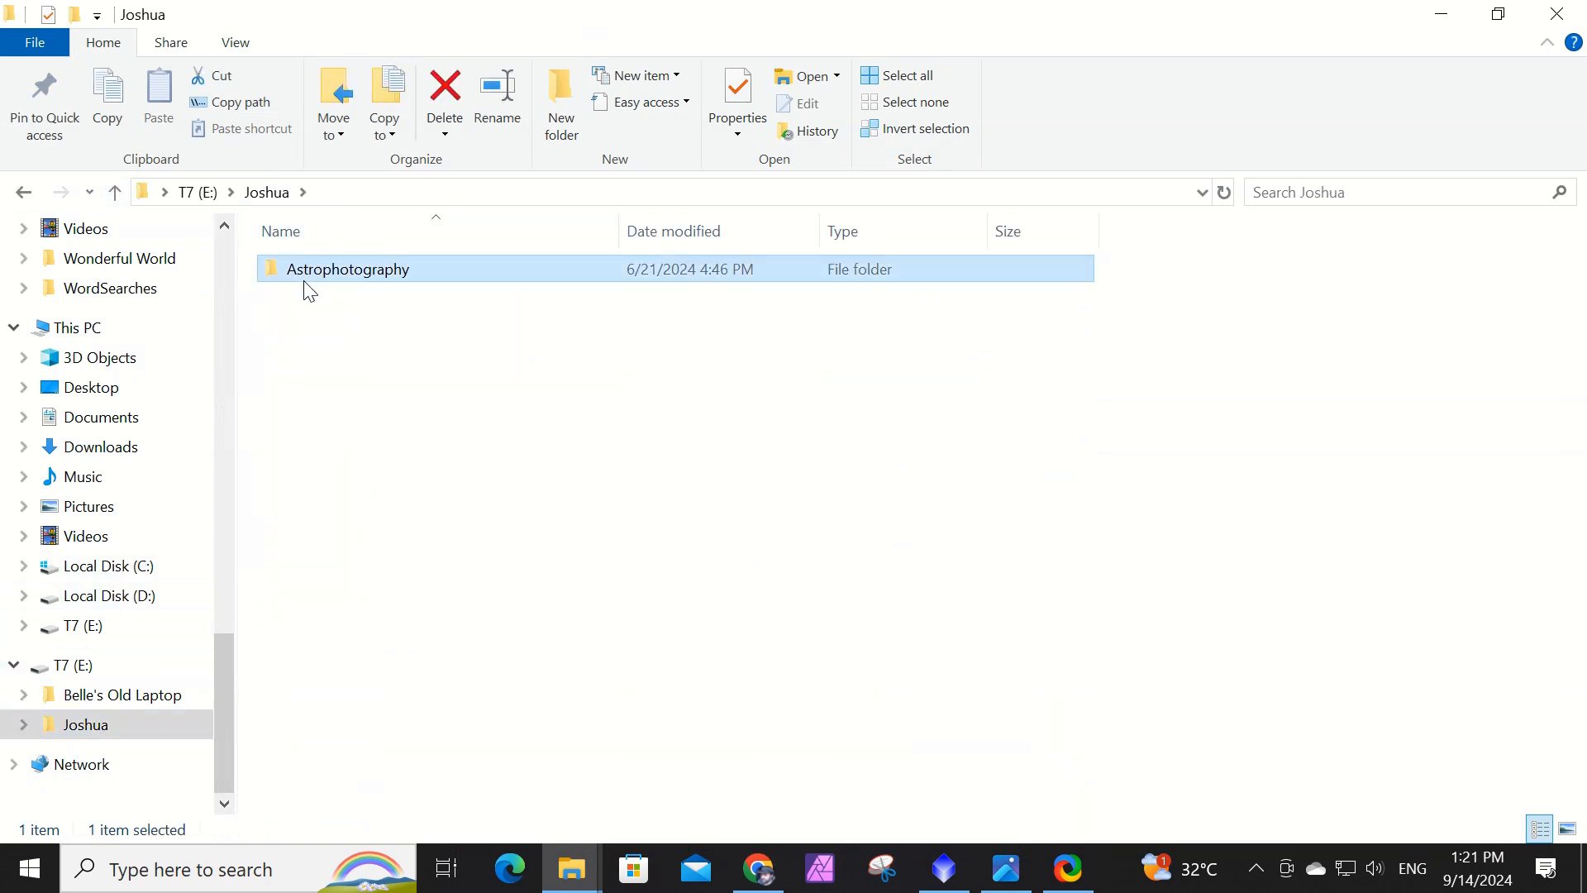
double_click(308, 300)
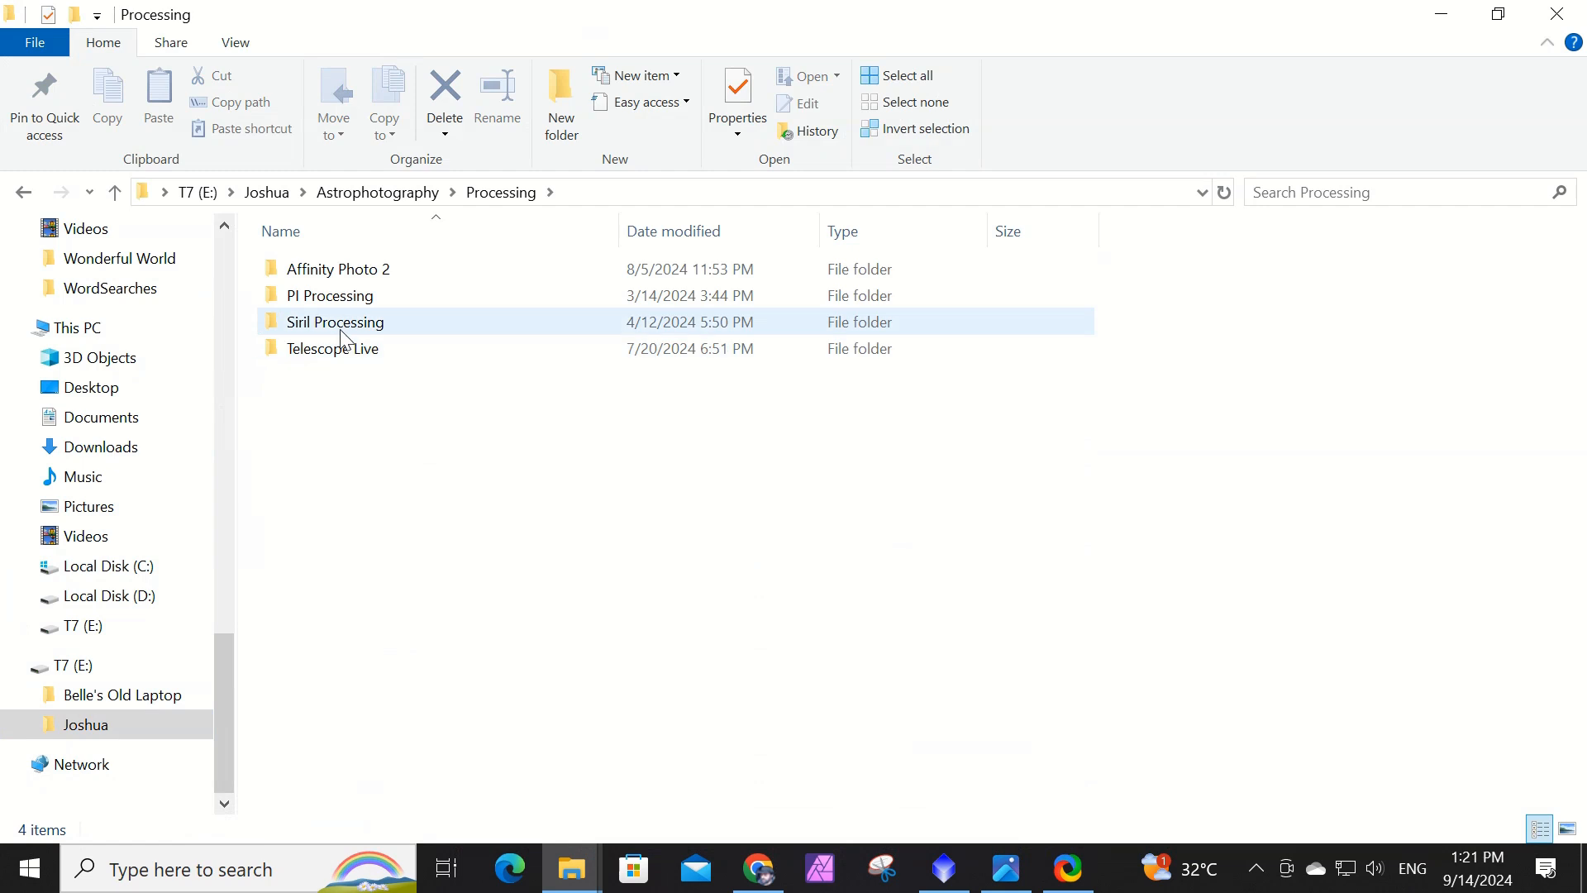
double_click(335, 303)
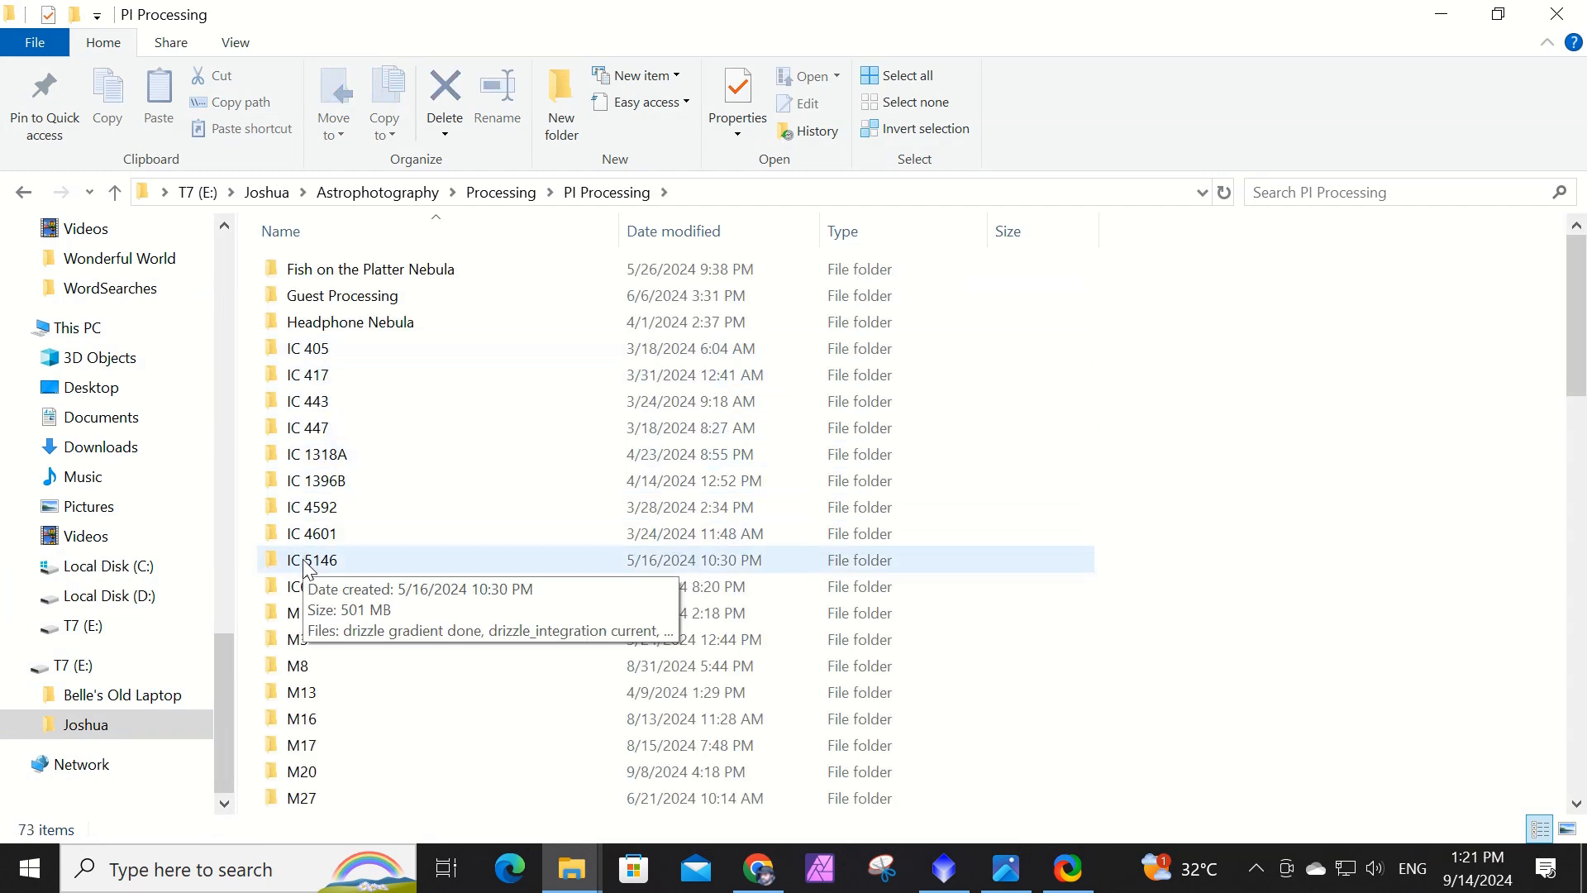
scroll(314, 616, "down", 2)
double_click(316, 514)
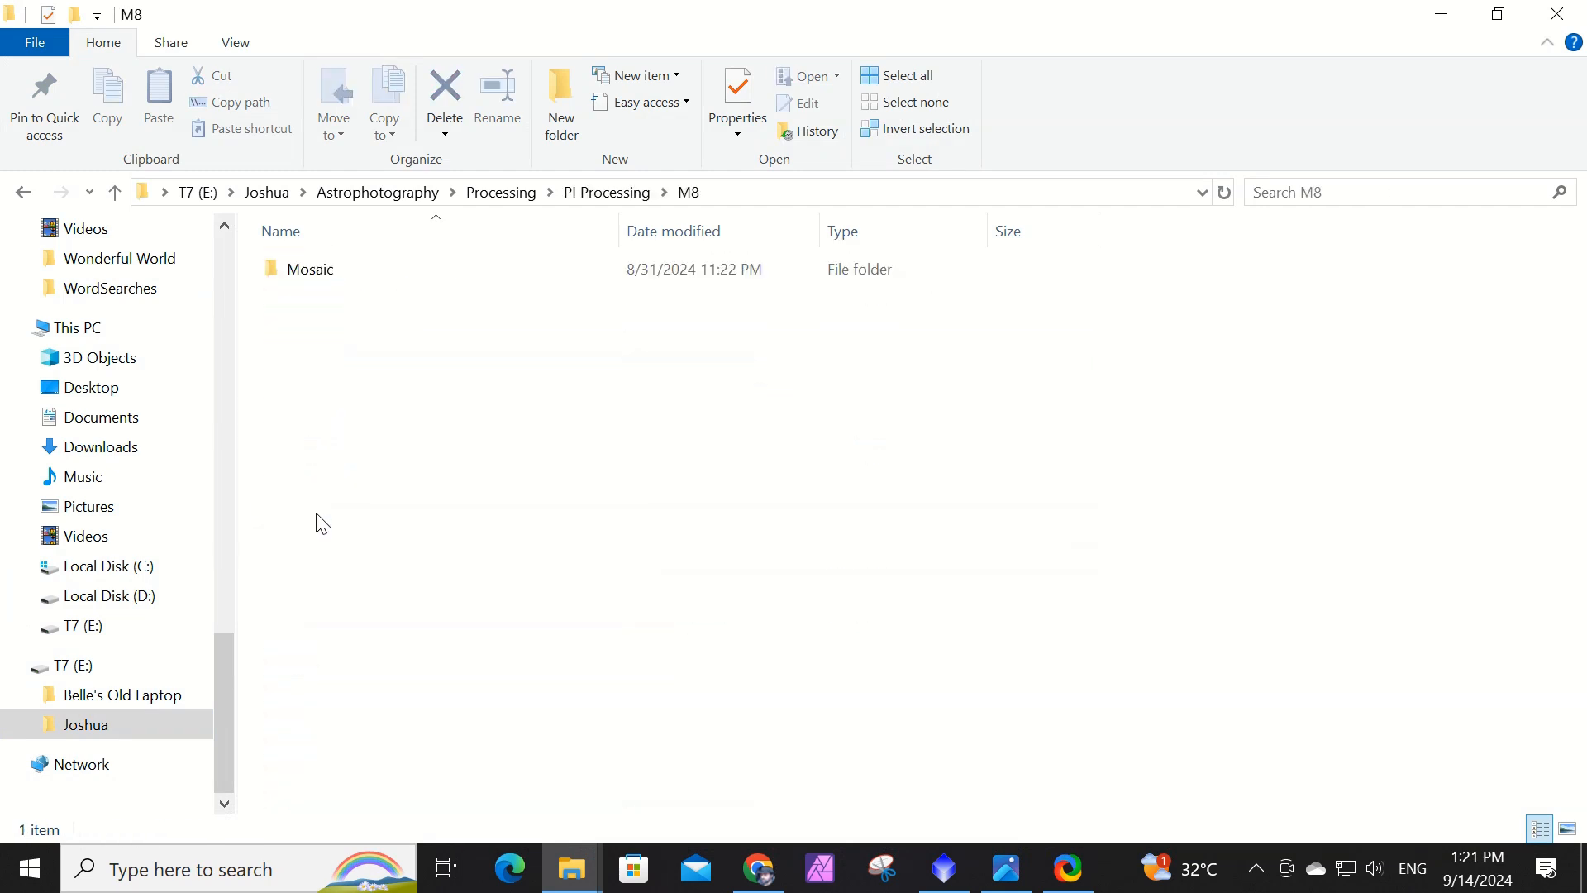
double_click(305, 271)
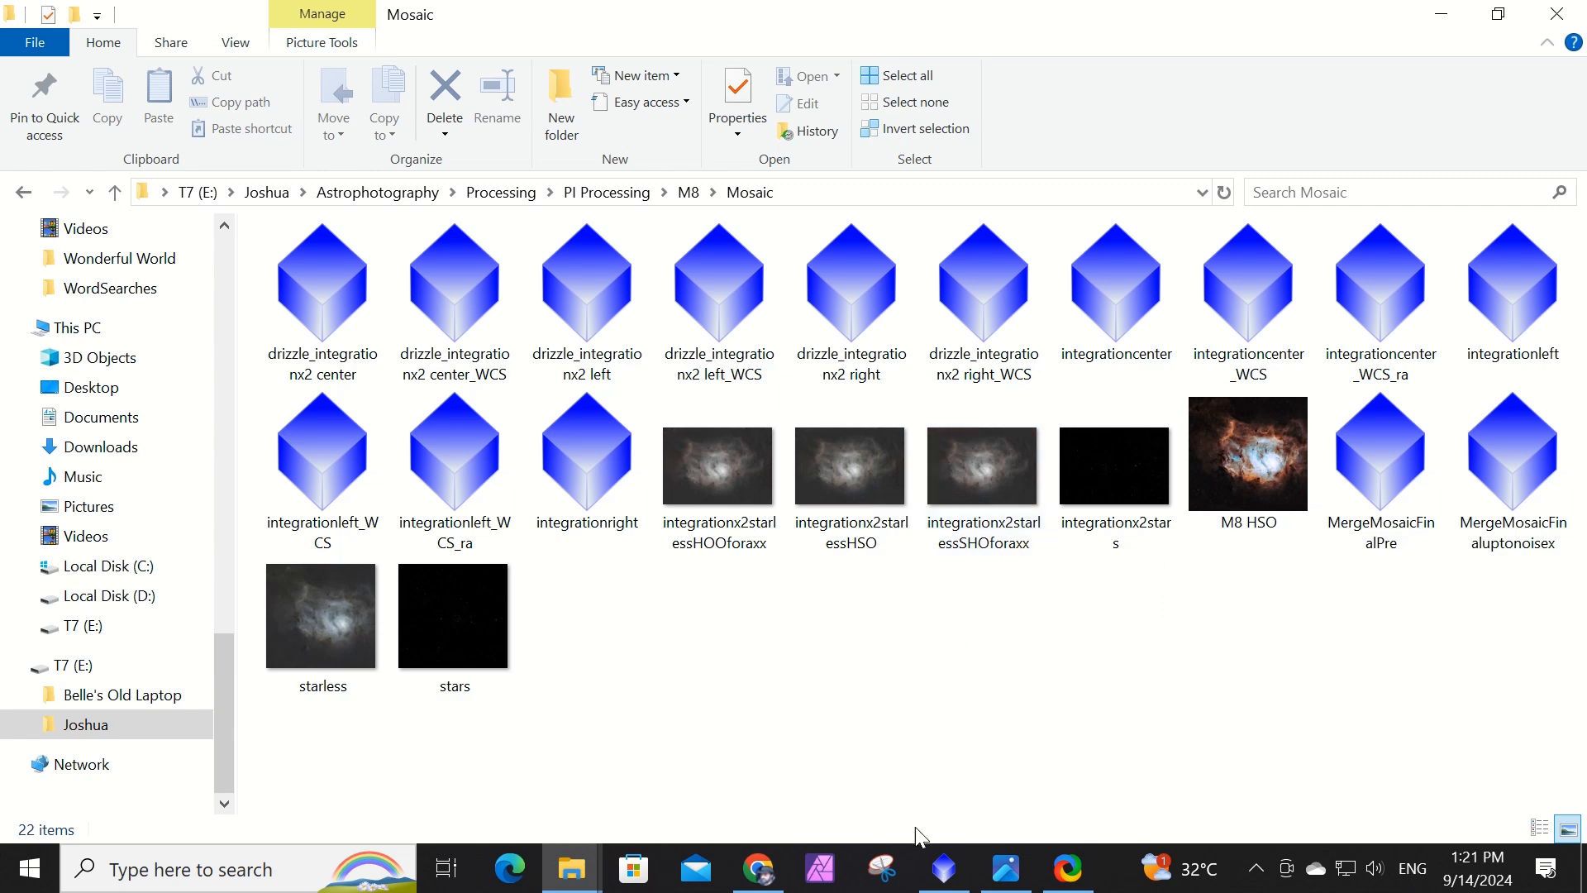
Examine the finished M8 HSO x2 full.jpg reference in the Photos app and return to the Mosaic folder.
left_click(1008, 872)
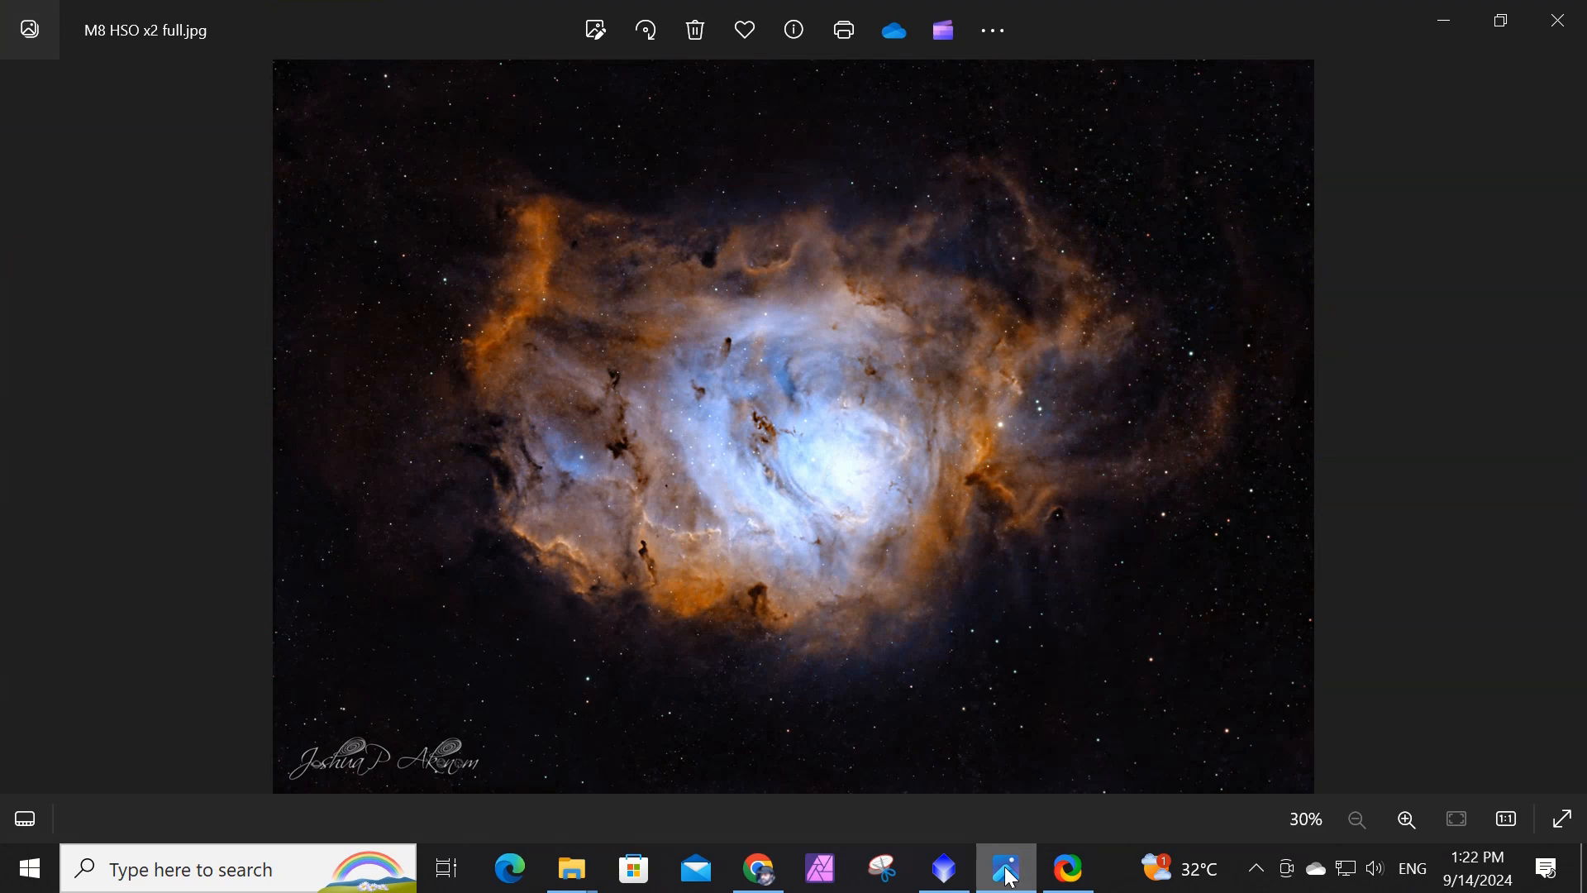
left_click(1010, 877)
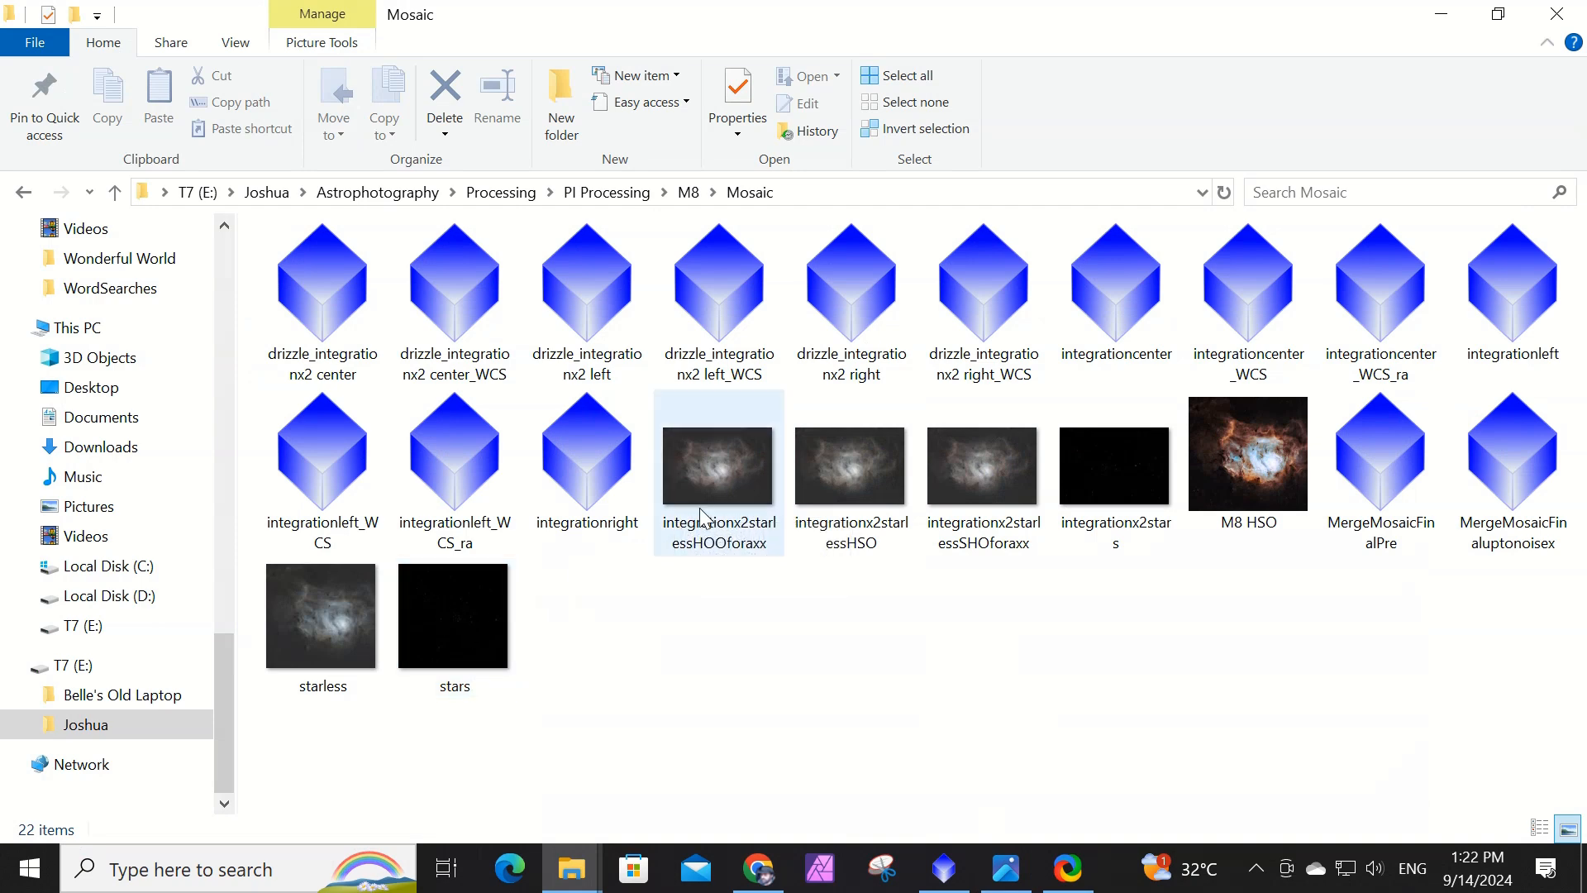
Switch to Affinity Photo, dismiss the New Document dialog, and narrow the Library panel to enlarge the canvas area.
left_click(834, 870)
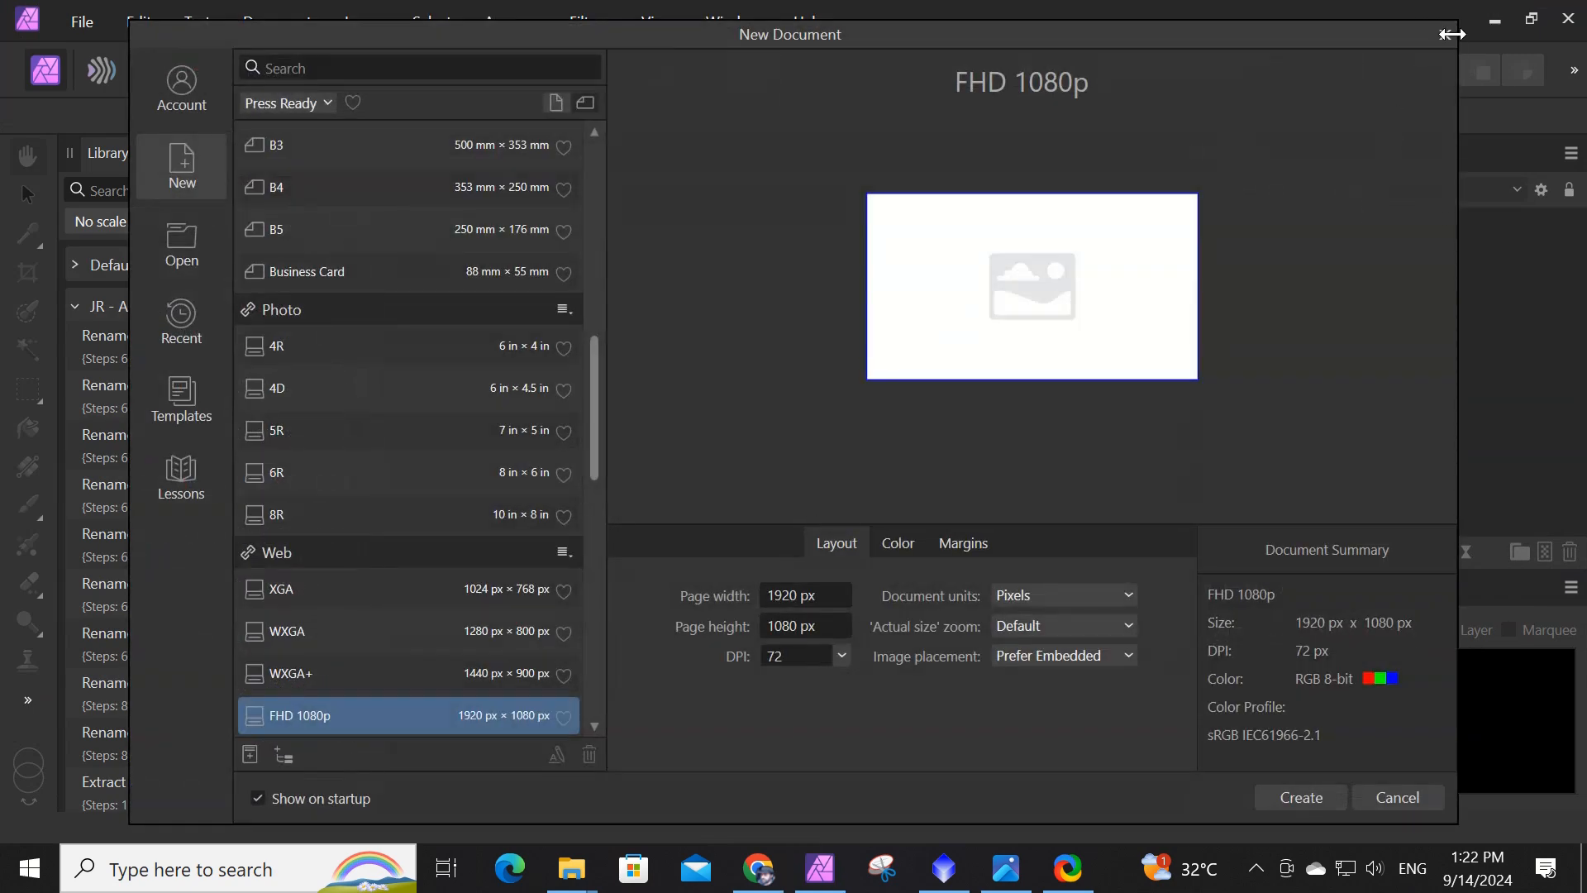
left_click(1444, 33)
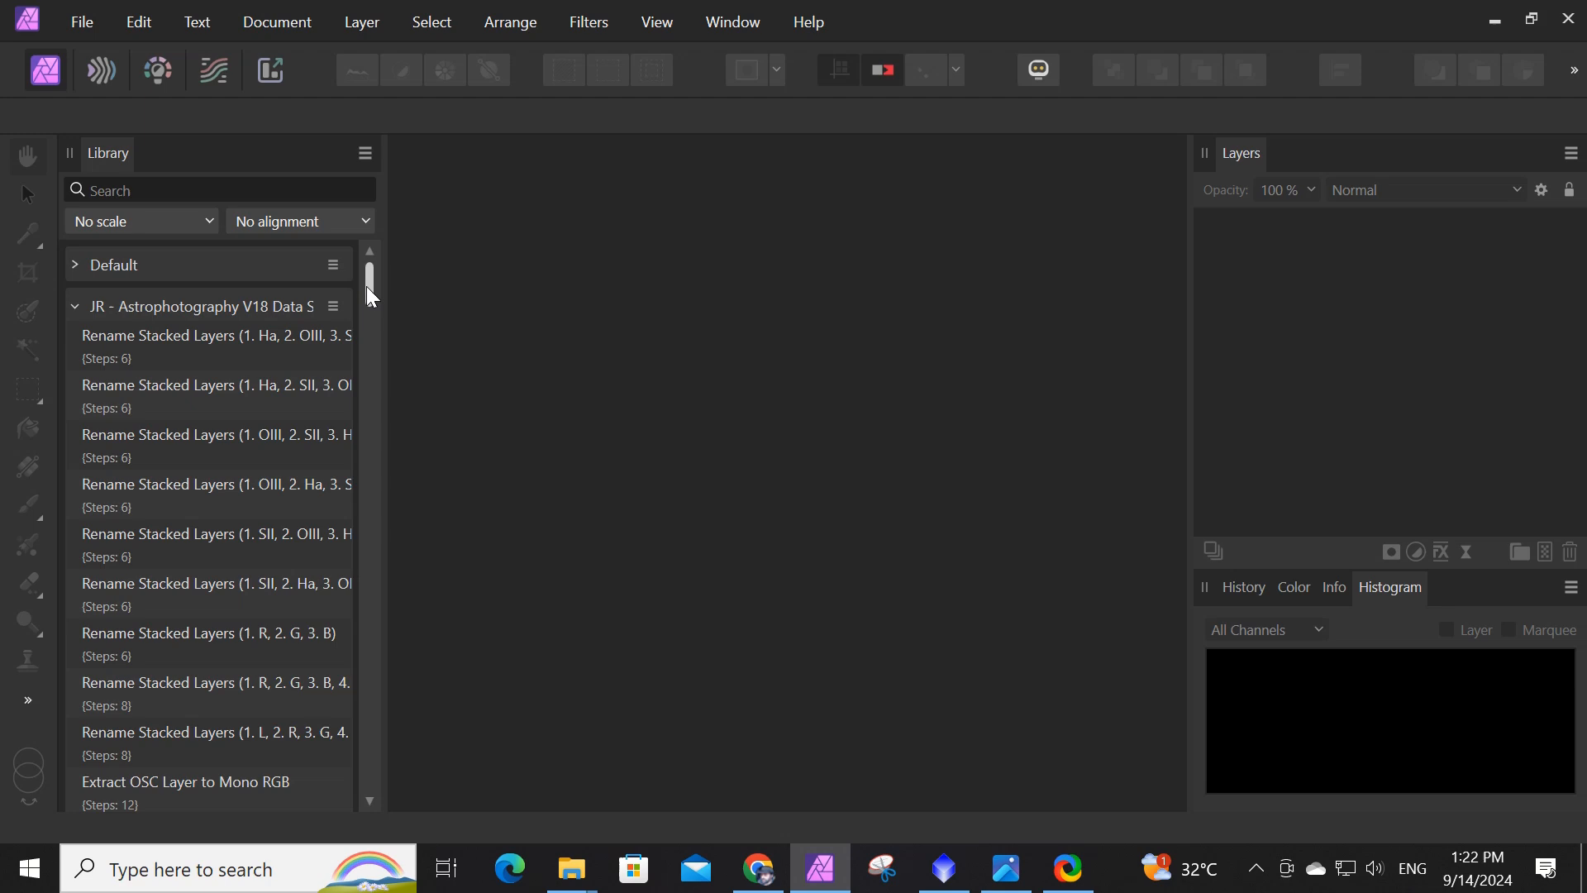
mouse_move(367, 281)
left_mouse_down()
mouse_move(384, 563)
mouse_move(378, 266)
left_mouse_up()
mouse_move(379, 274)
left_mouse_down()
mouse_move(379, 727)
mouse_move(380, 276)
mouse_move(405, 678)
mouse_move(403, 742)
mouse_move(385, 756)
mouse_move(385, 276)
mouse_move(389, 691)
mouse_move(374, 772)
mouse_move(355, 488)
mouse_move(362, 258)
mouse_move(381, 683)
mouse_move(392, 769)
mouse_move(377, 259)
mouse_move(408, 773)
mouse_move(394, 278)
mouse_move(378, 427)
mouse_move(375, 274)
left_mouse_up()
left_click_drag(383, 278, 192, 278)
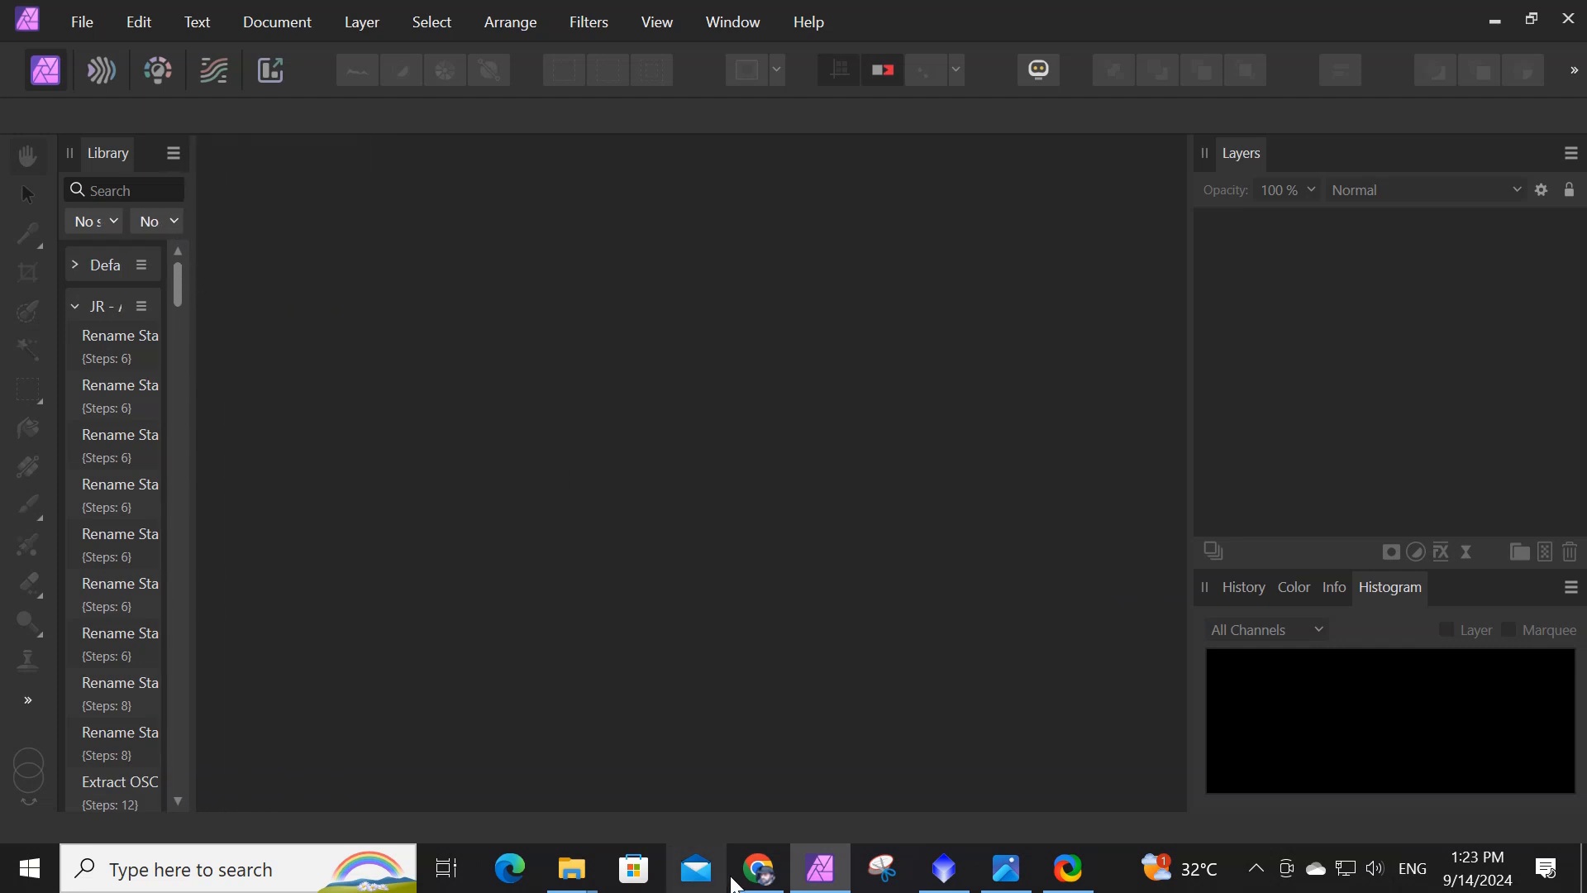
Open integrationx2starlessHOOforaxx.tif from the Mosaic folder in Affinity Photo.
mouse_move(576, 869)
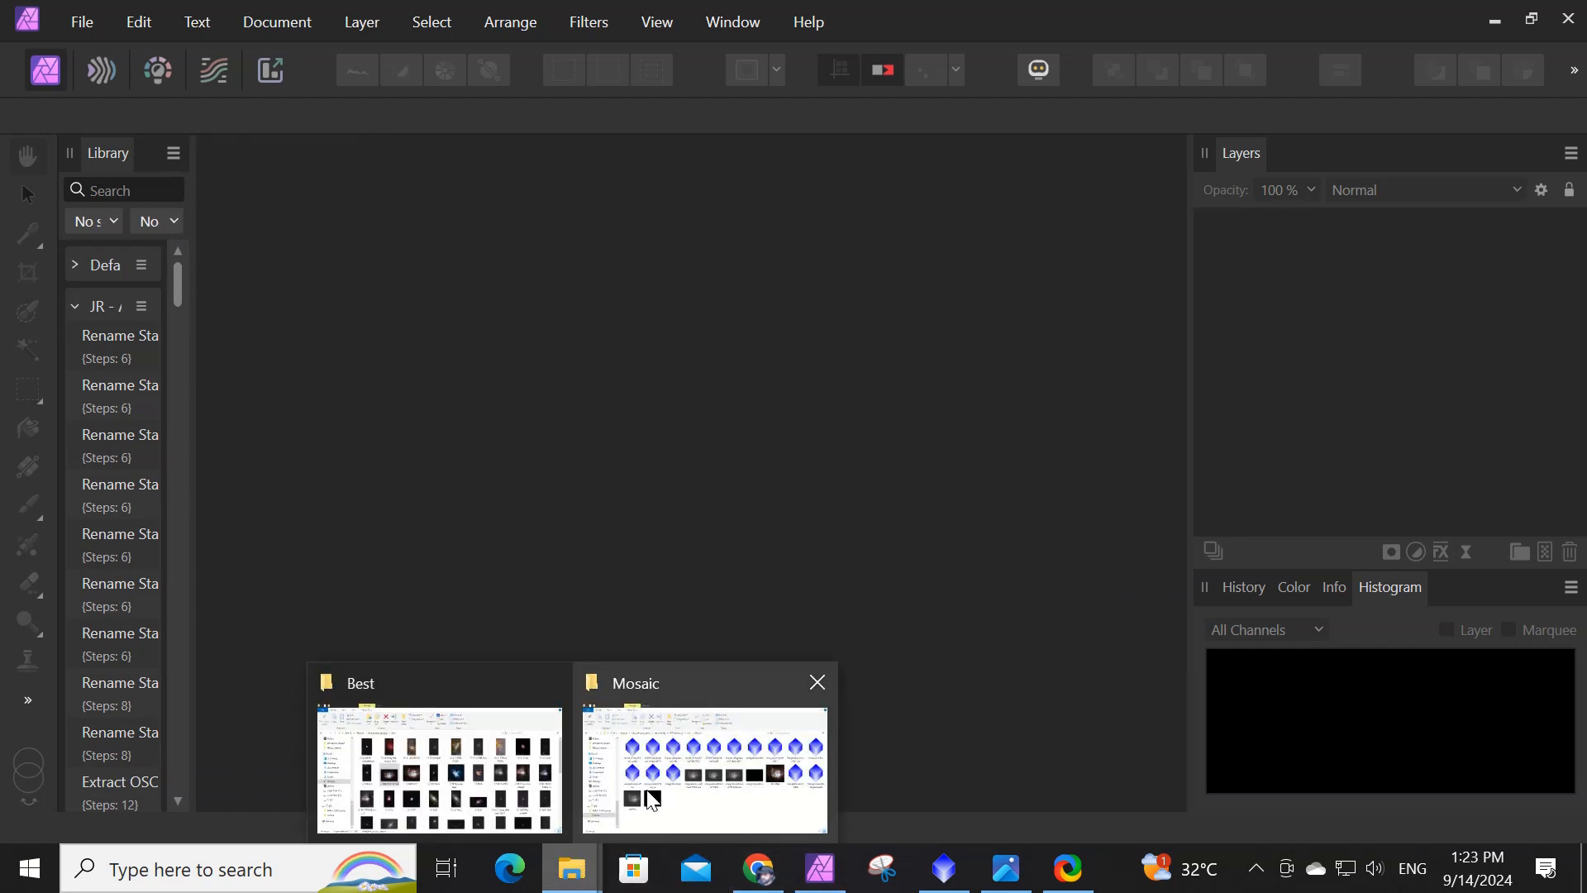
left_click(694, 769)
left_click(709, 466)
left_click_drag(709, 466, 728, 609)
left_click_drag(716, 752, 715, 752)
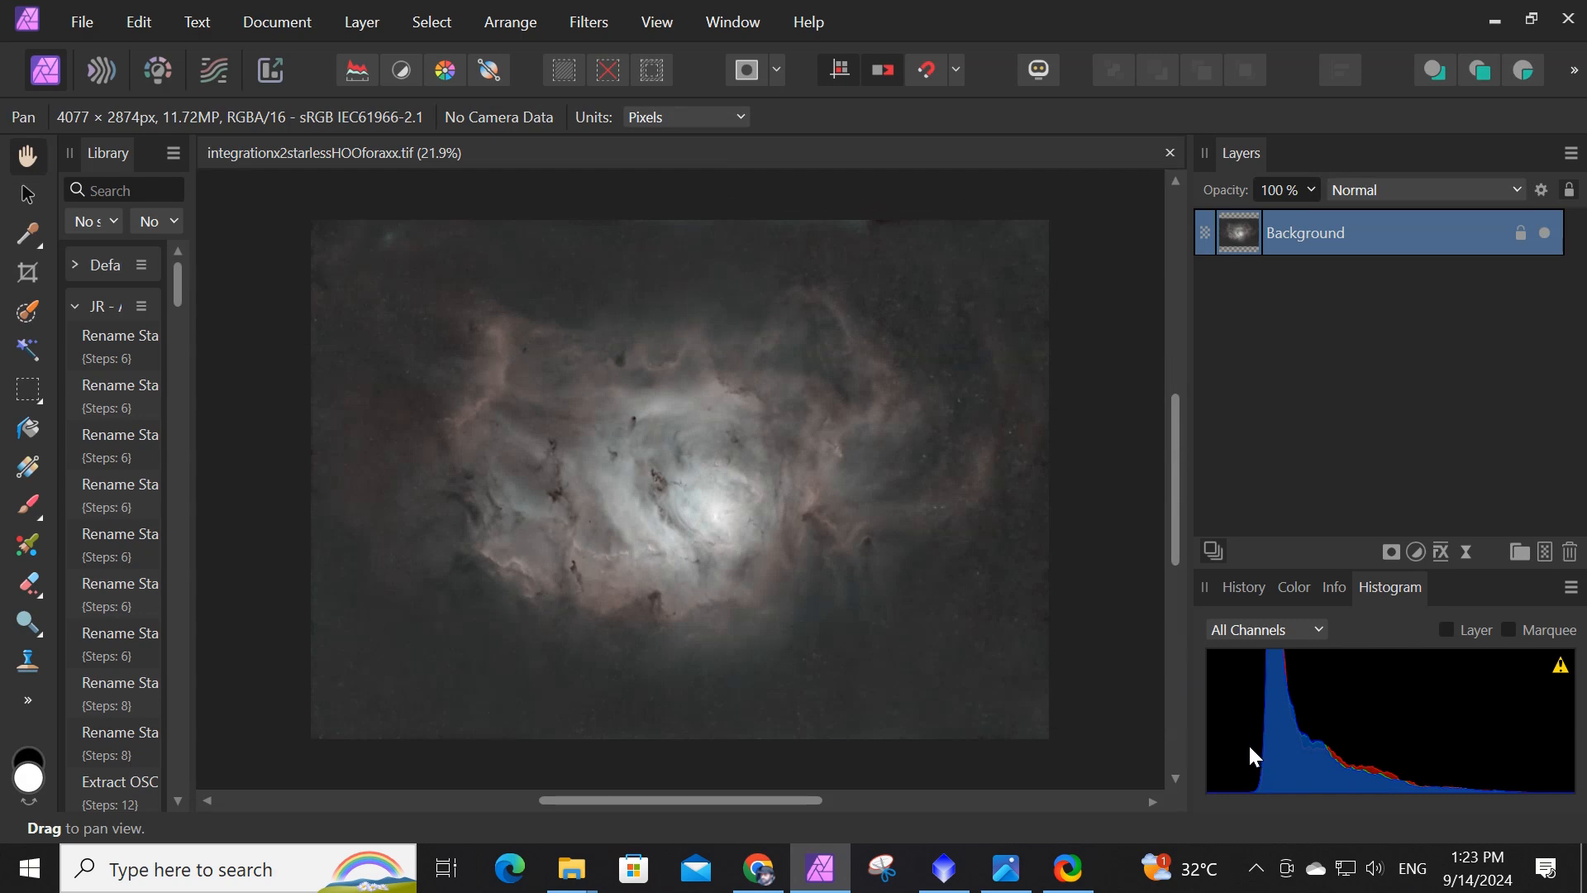
Duplicate the Background layer.
right_click(1356, 235)
left_click(1318, 343)
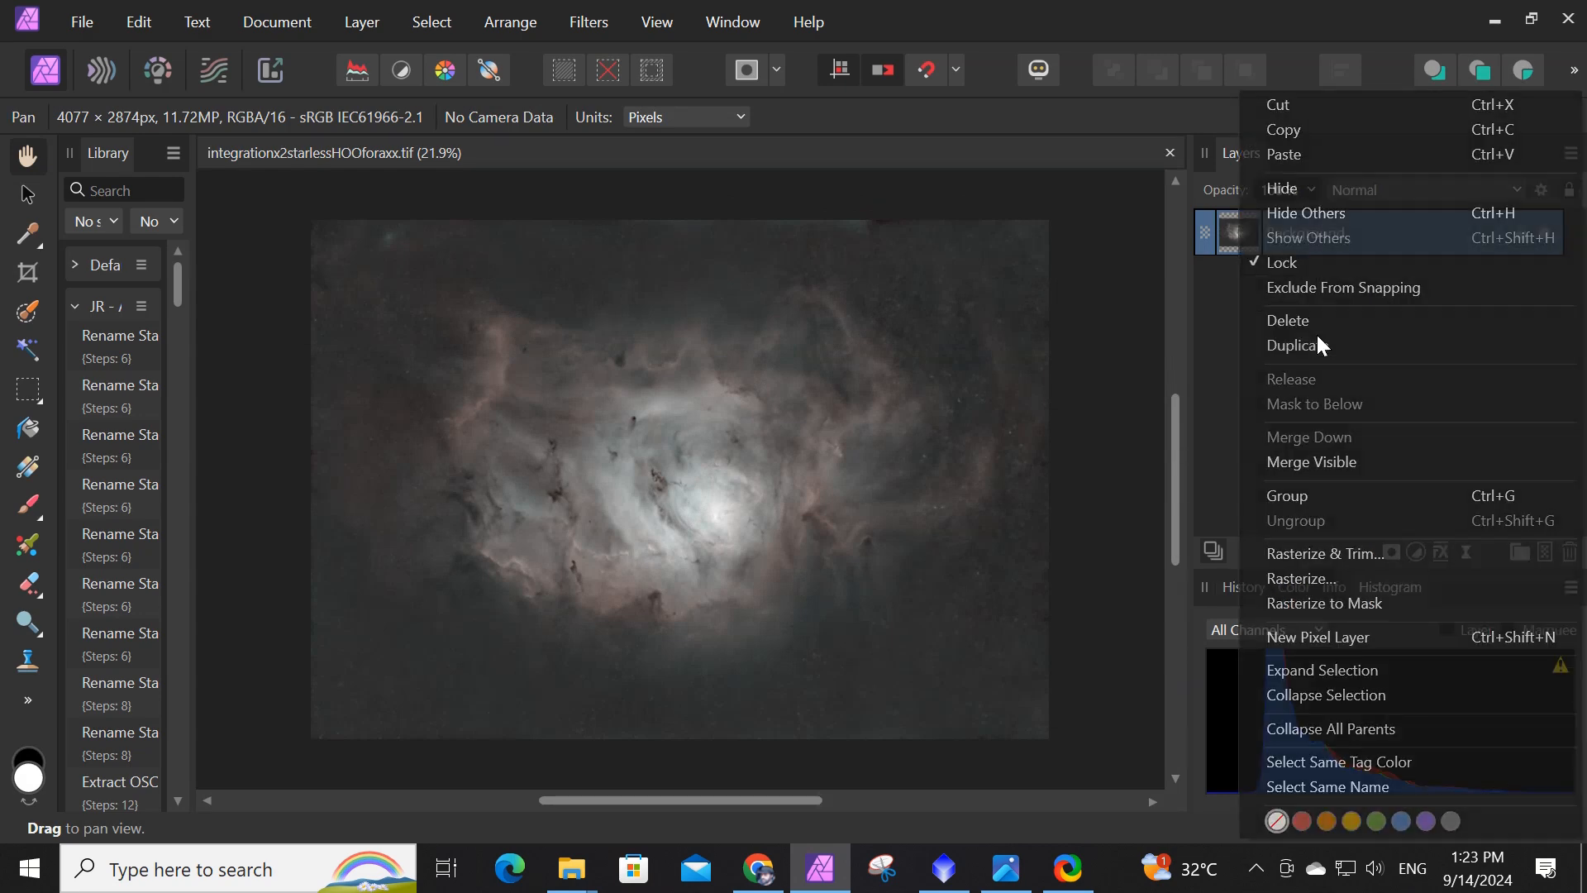
Hide the locked Background layer and add a Brightness / Contrast adjustment with brightness 8% and contrast 19%.
left_click(1543, 280)
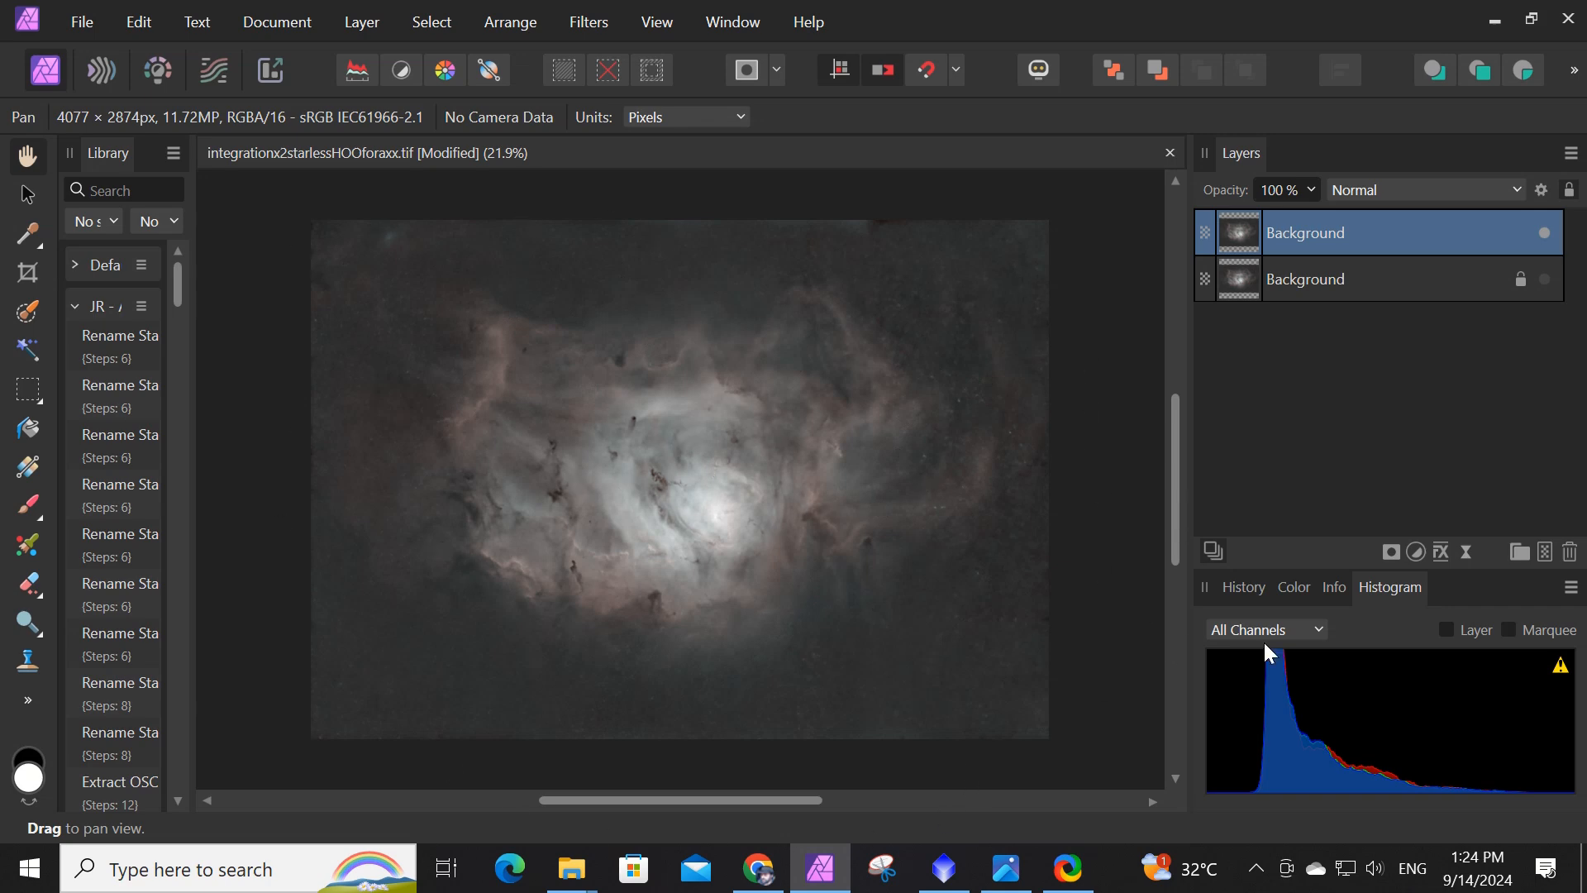
left_click(1416, 552)
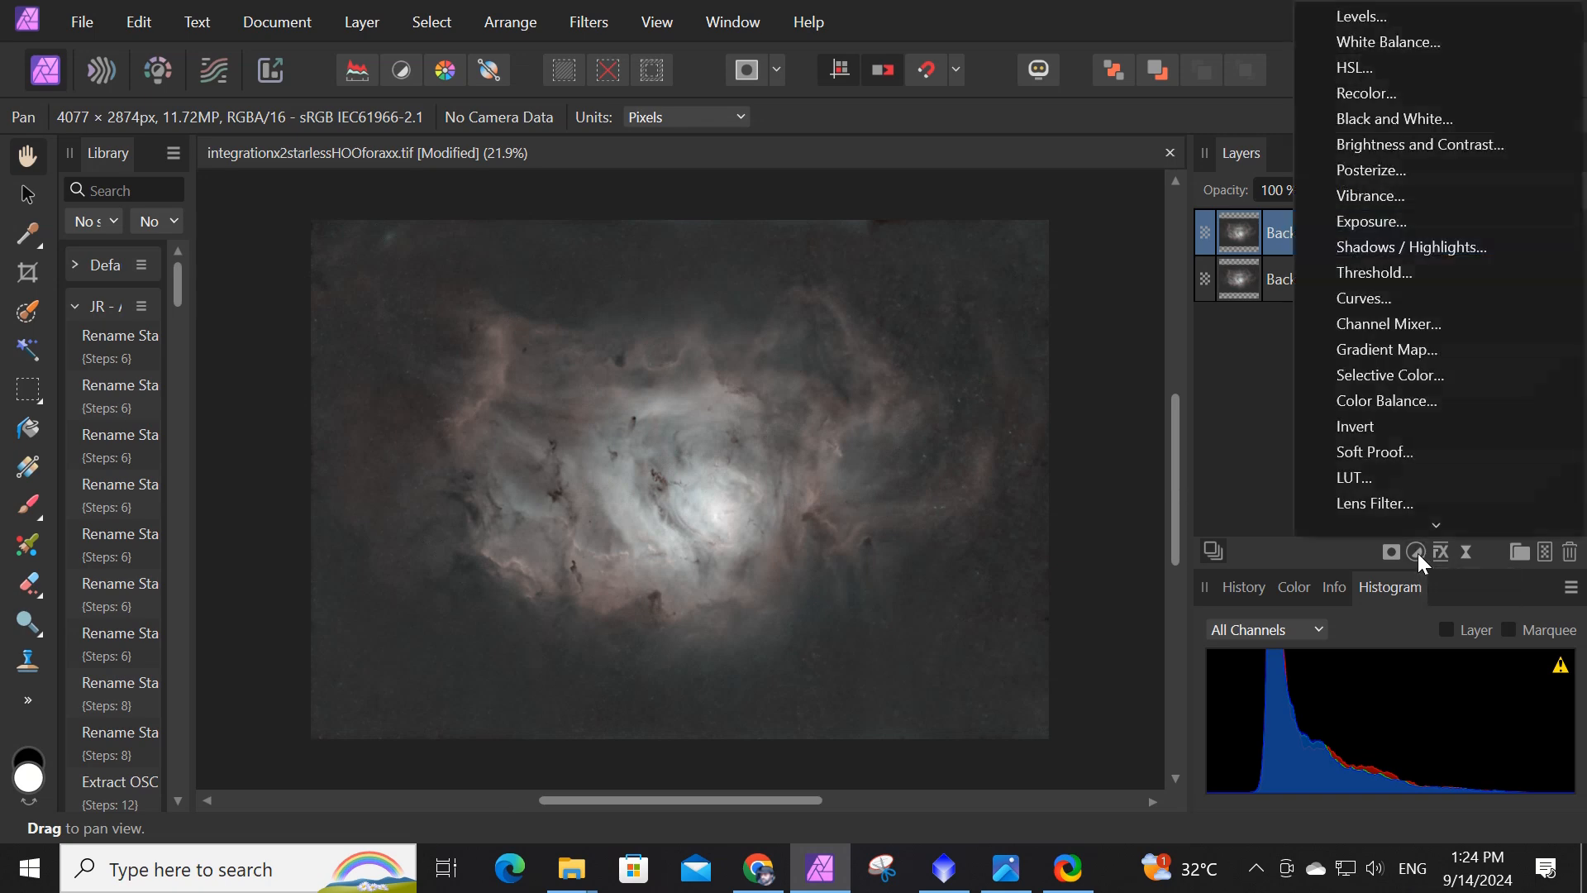
left_click(1375, 138)
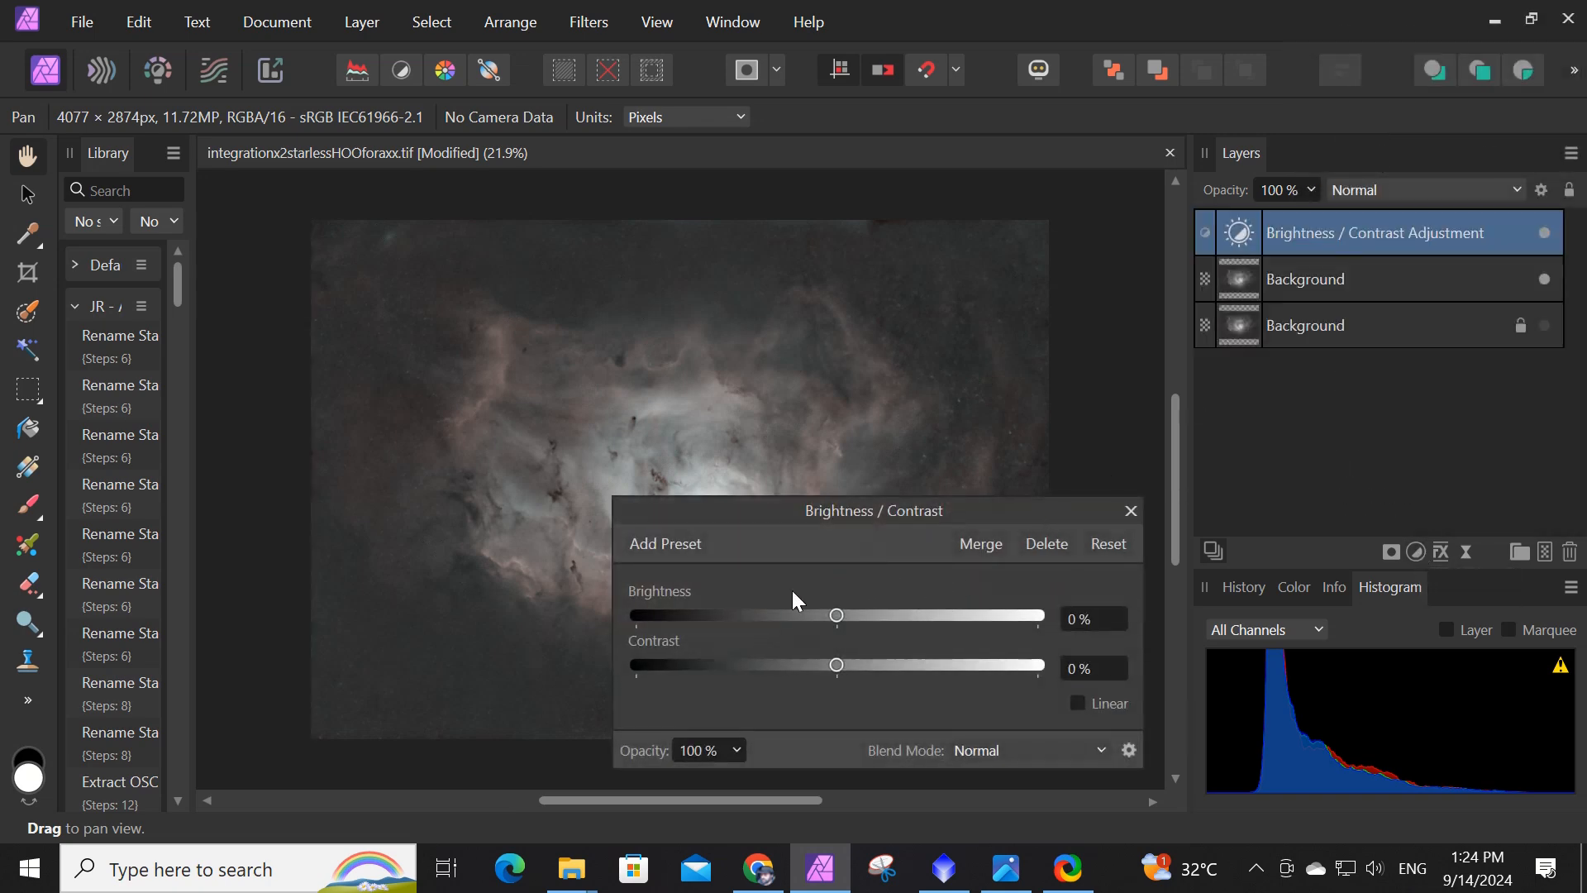
left_click_drag(833, 616, 853, 615)
left_click_drag(886, 507, 1282, 372)
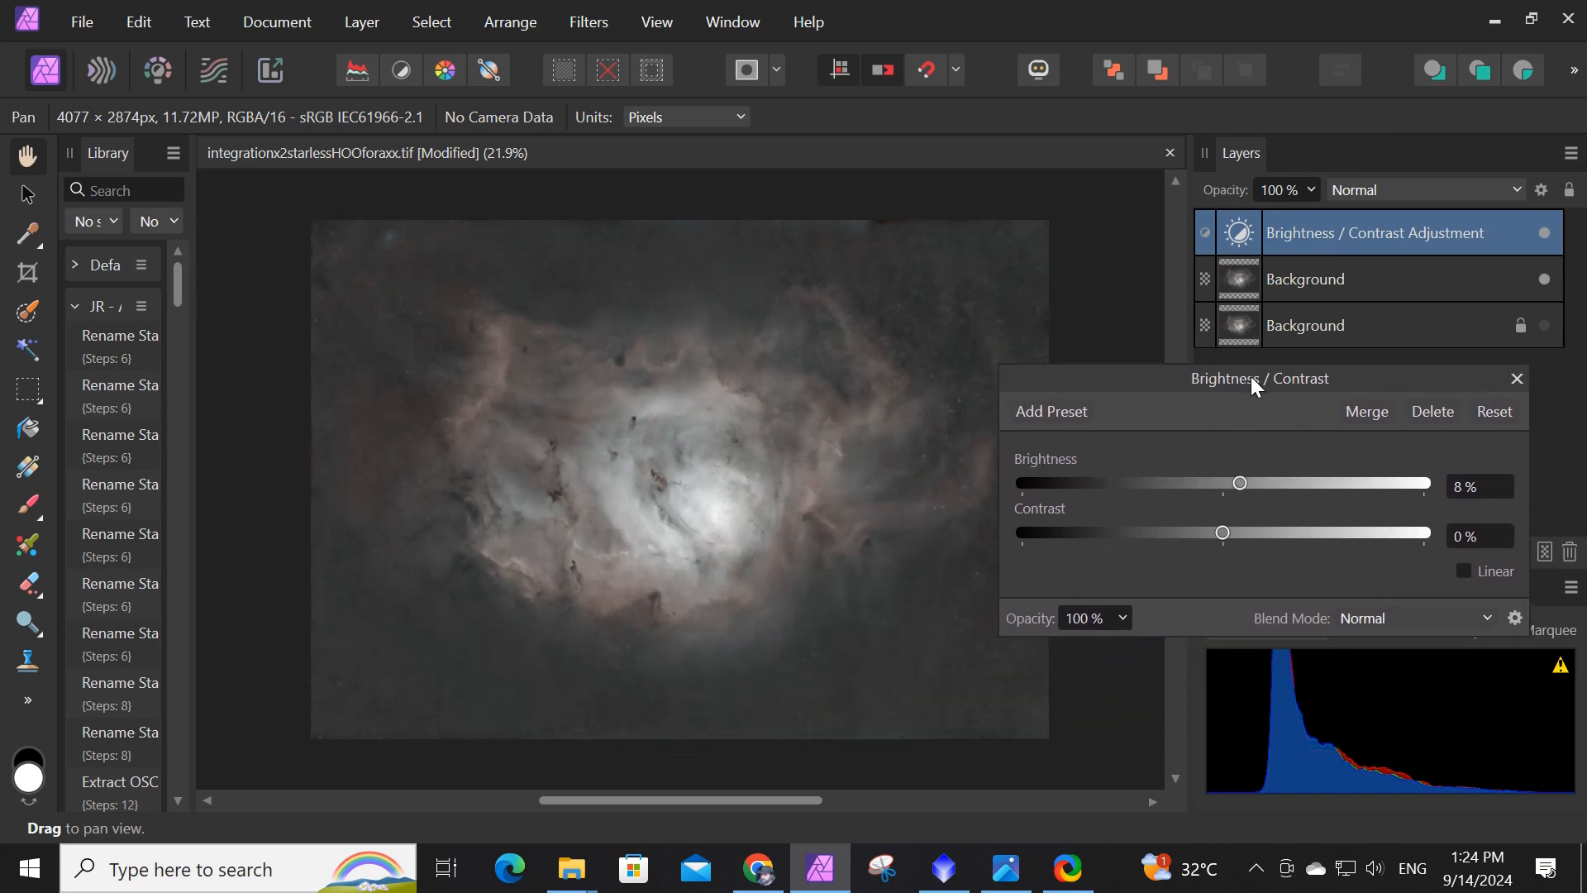
left_click_drag(1236, 529, 1271, 530)
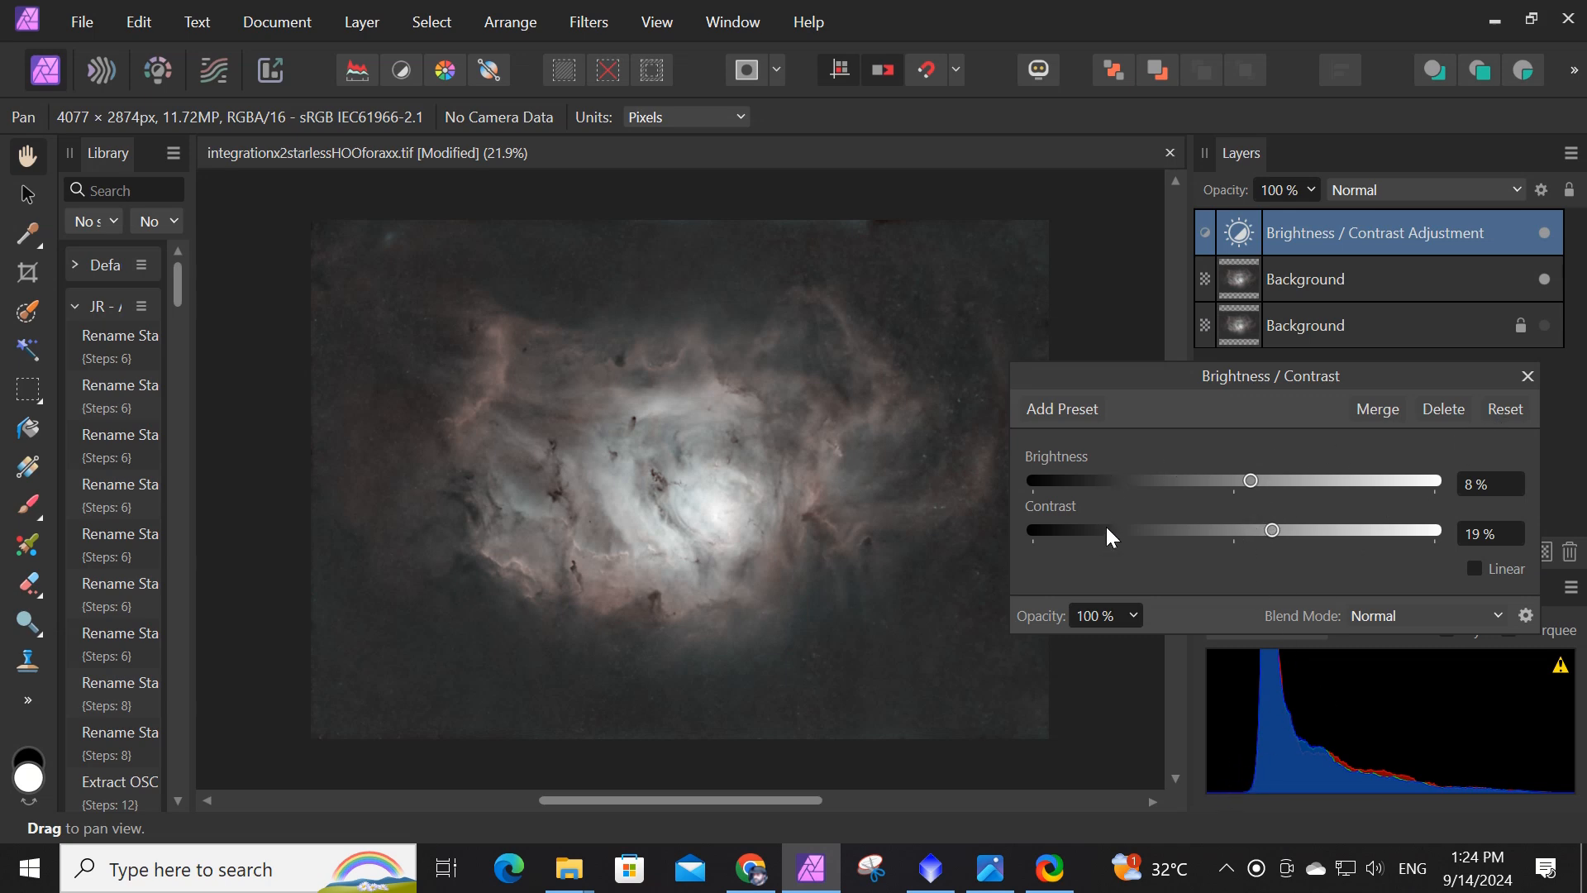
left_click(1527, 376)
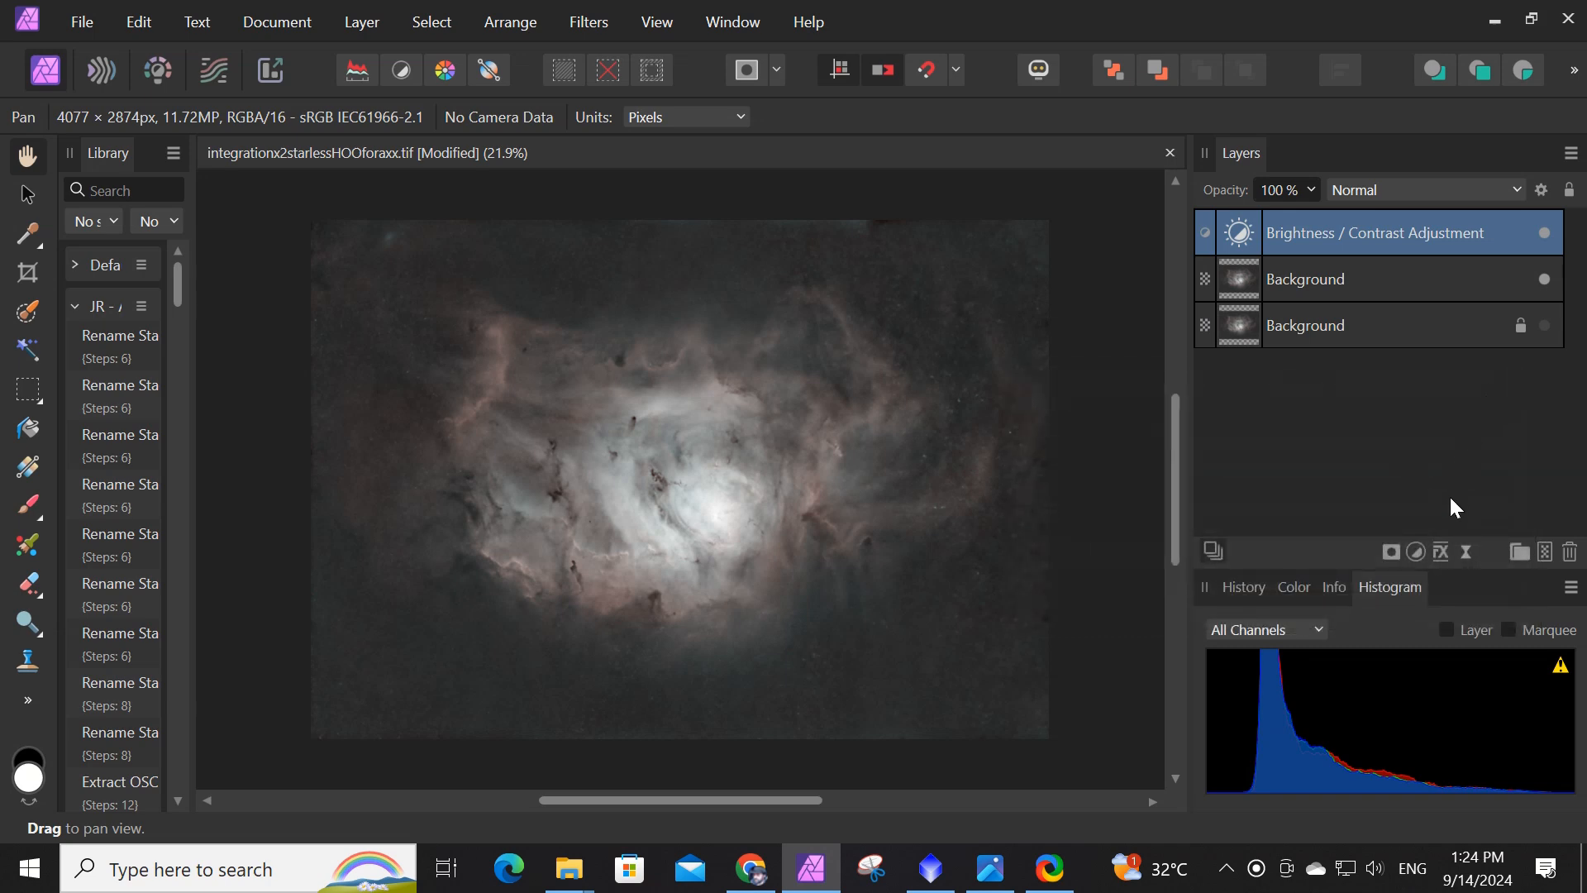
Add a Shadows / Highlights adjustment with shadows at -37% and highlights at 0%.
left_click(1416, 551)
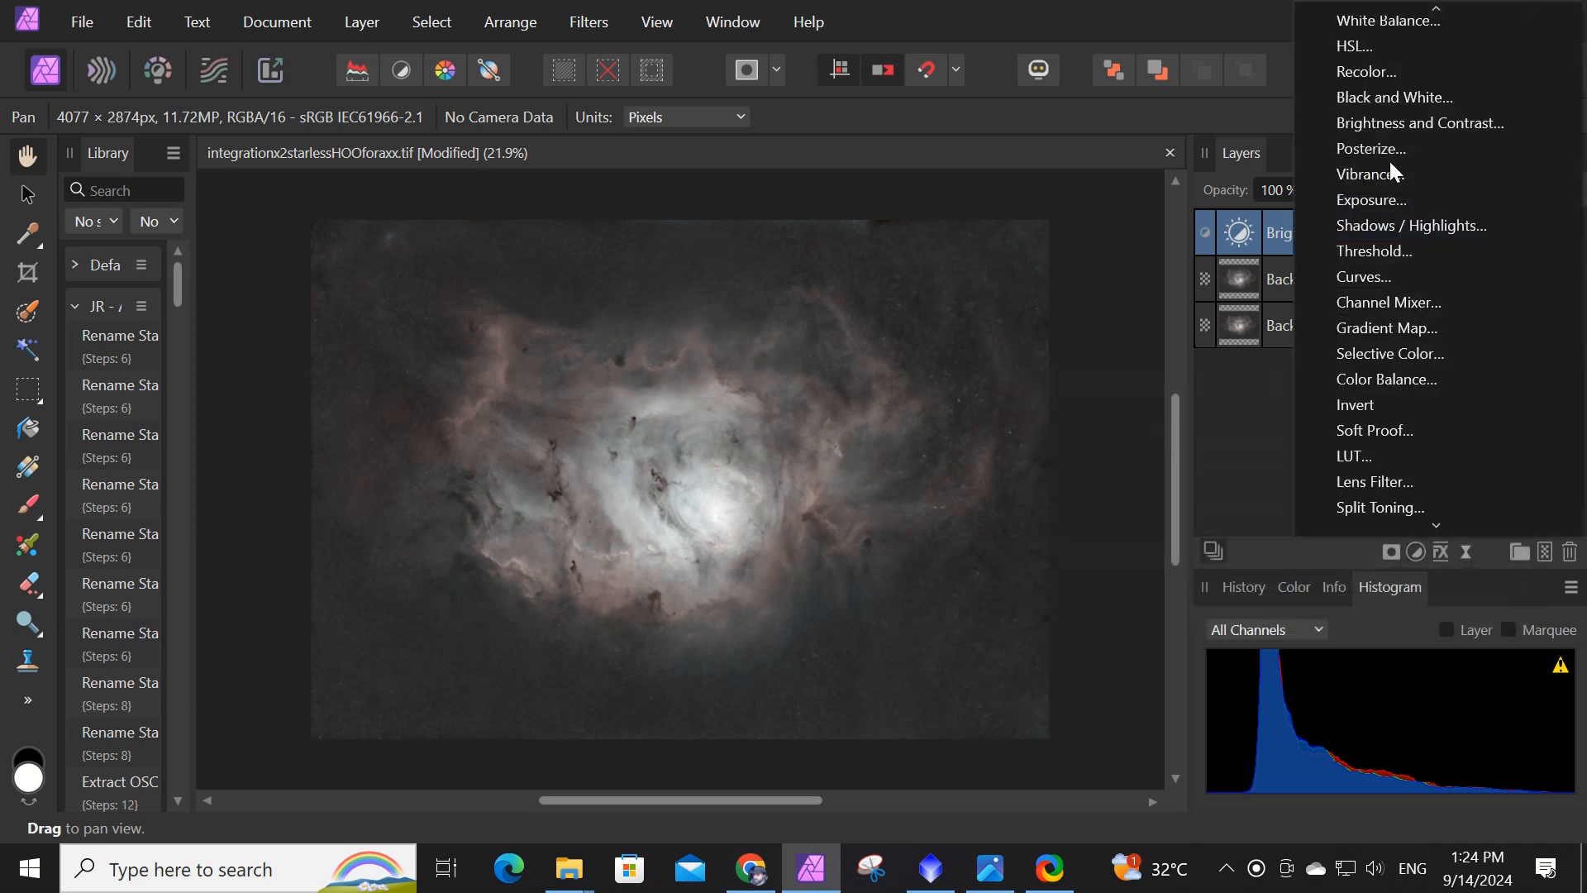
left_click(1396, 224)
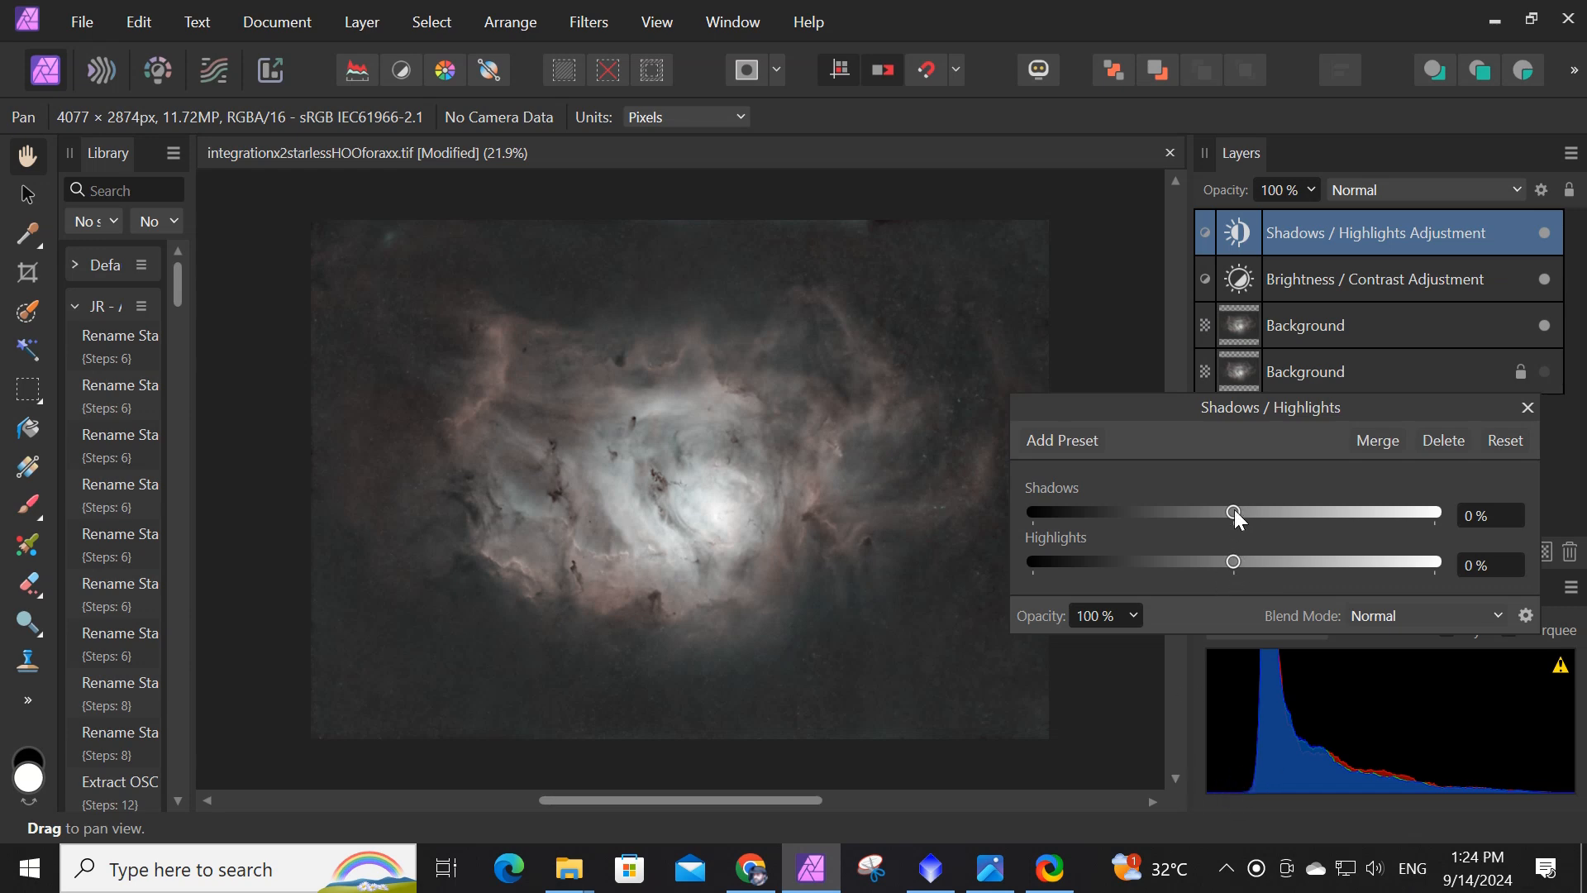
left_click_drag(1234, 511, 1204, 511)
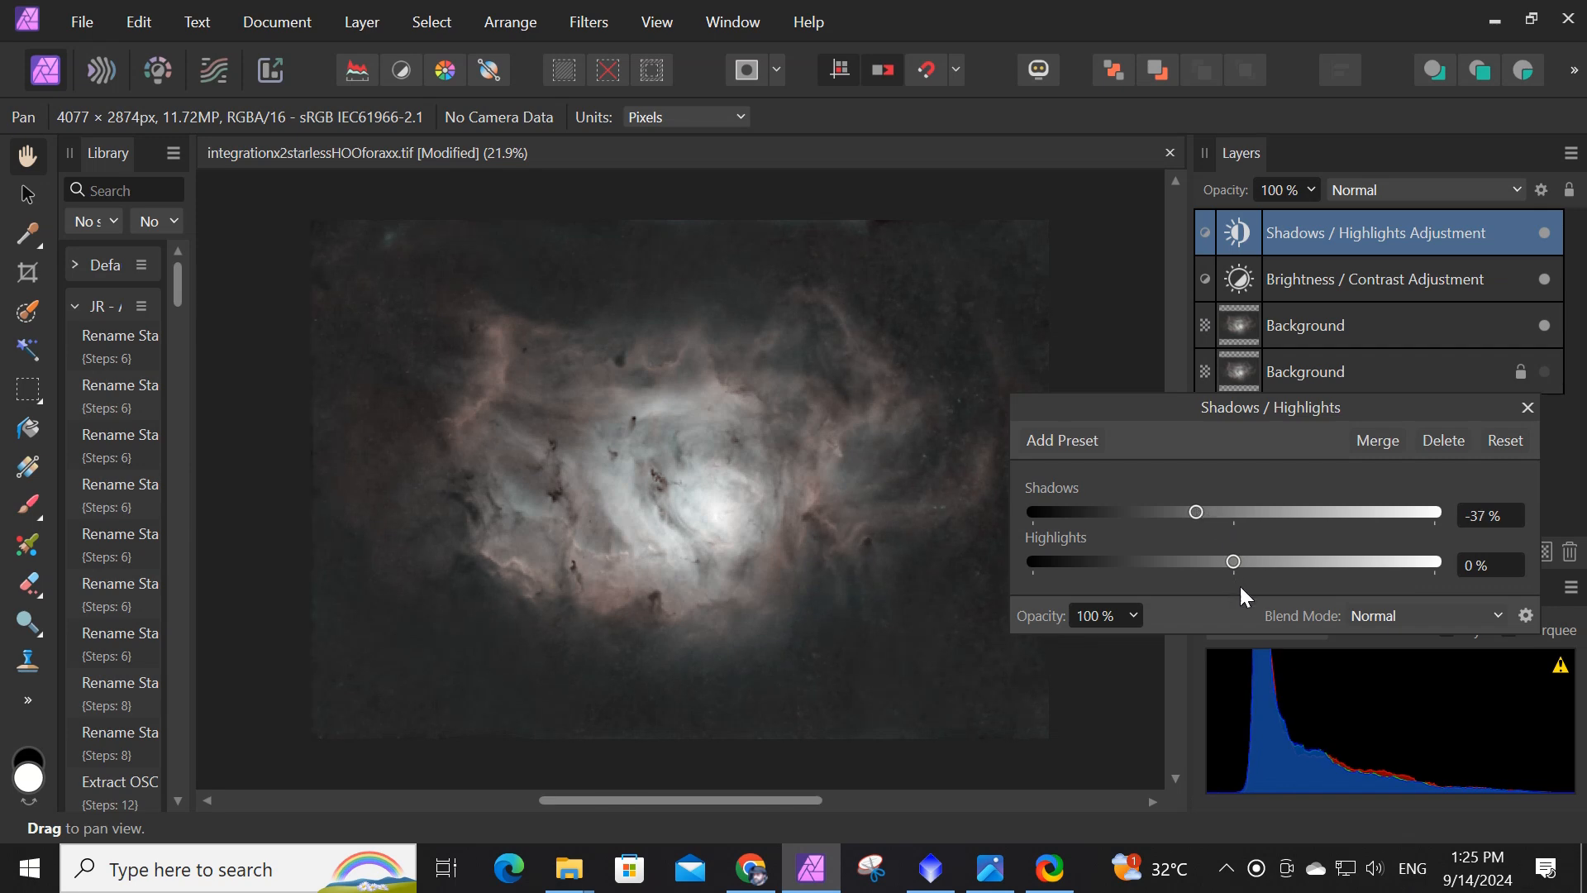
left_click_drag(1235, 562, 1235, 562)
left_click(1526, 408)
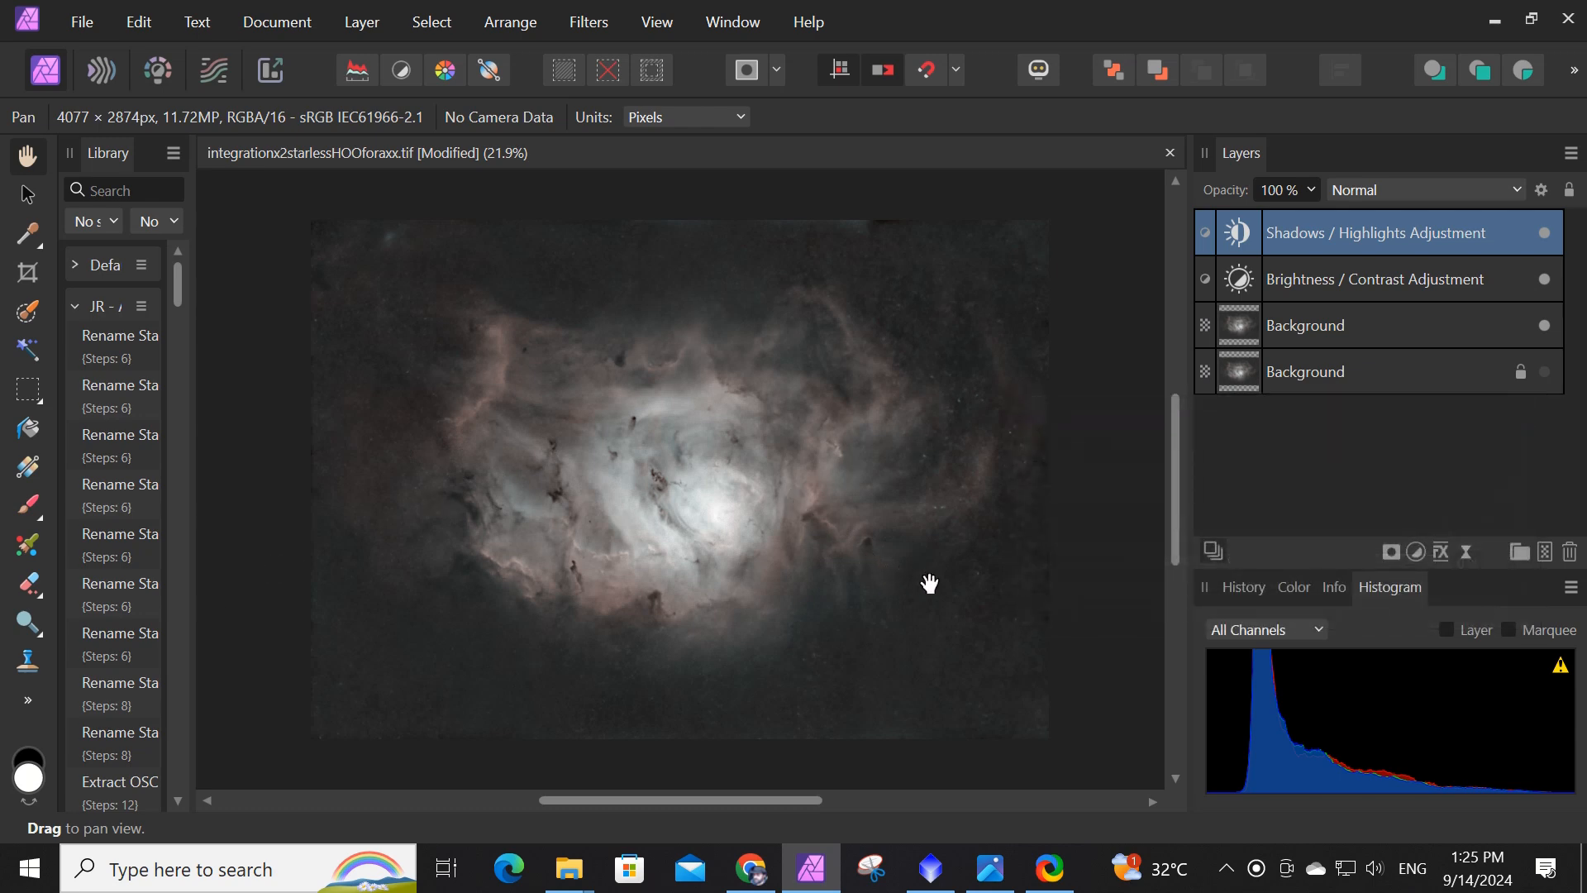
Add a Curves adjustment, sampling the image to darken the dark background slightly and lift the nebula's midtones.
left_click(1413, 551)
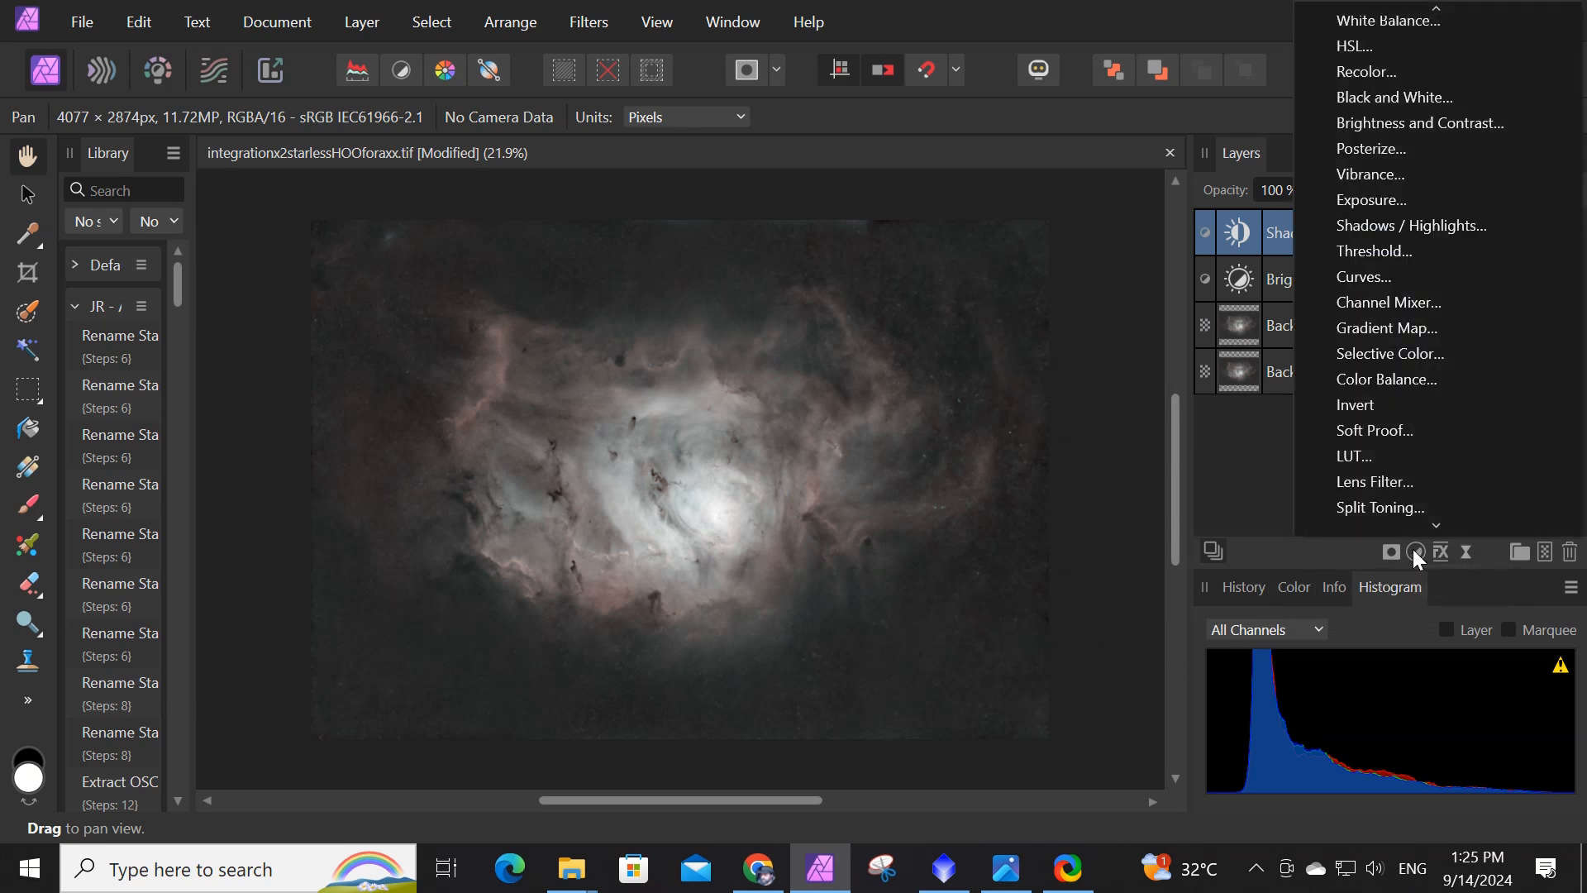
left_click(1385, 266)
left_click_drag(865, 134, 1230, 149)
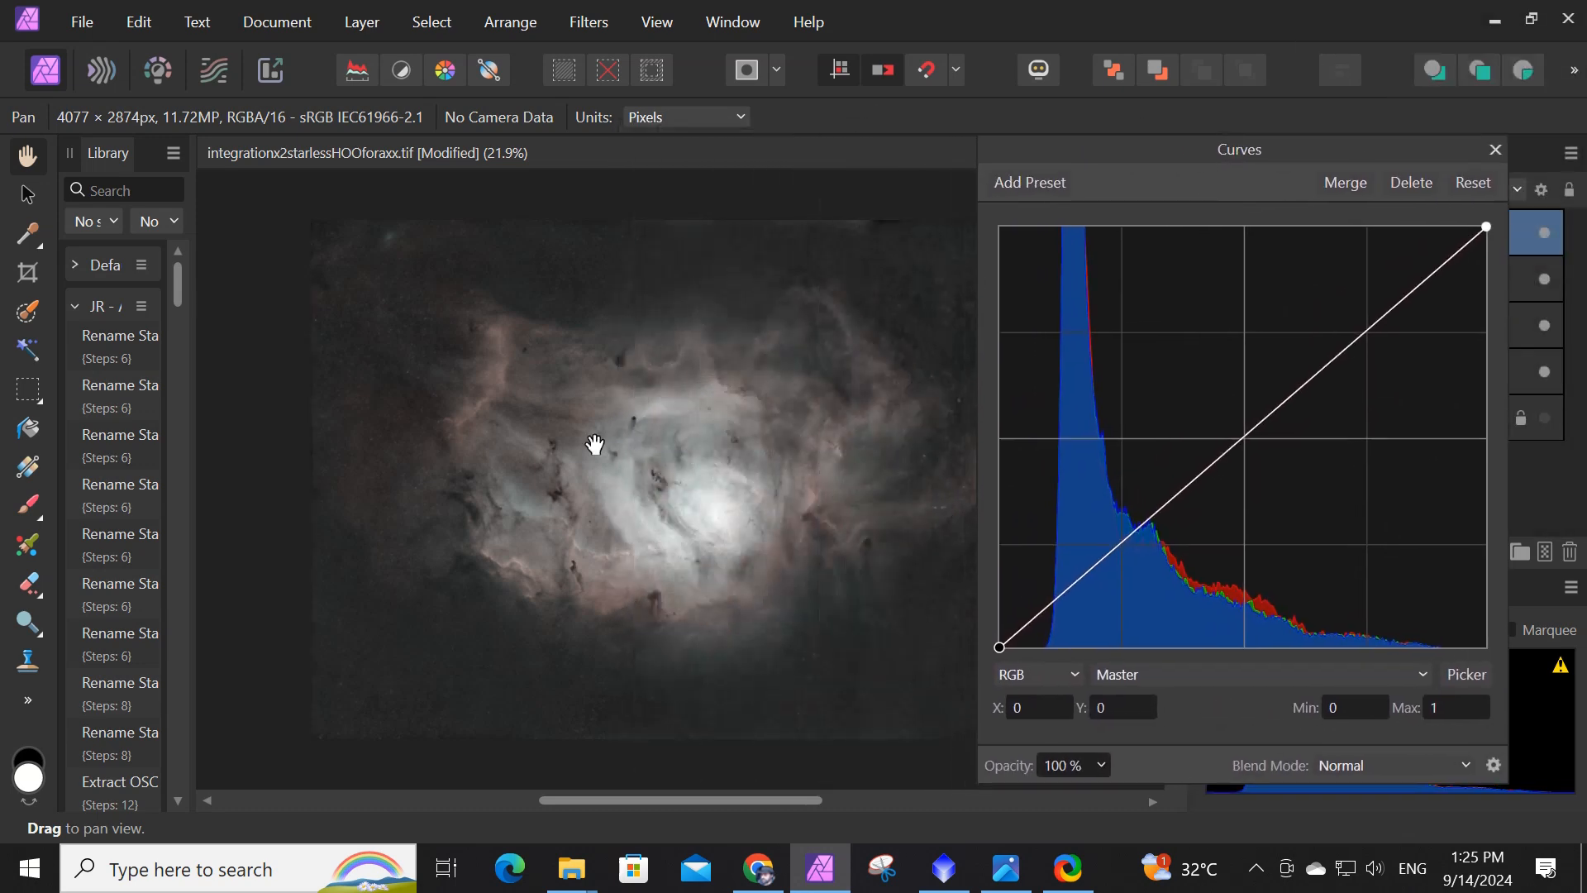
left_click(1461, 674)
left_click_drag(343, 694, 343, 715)
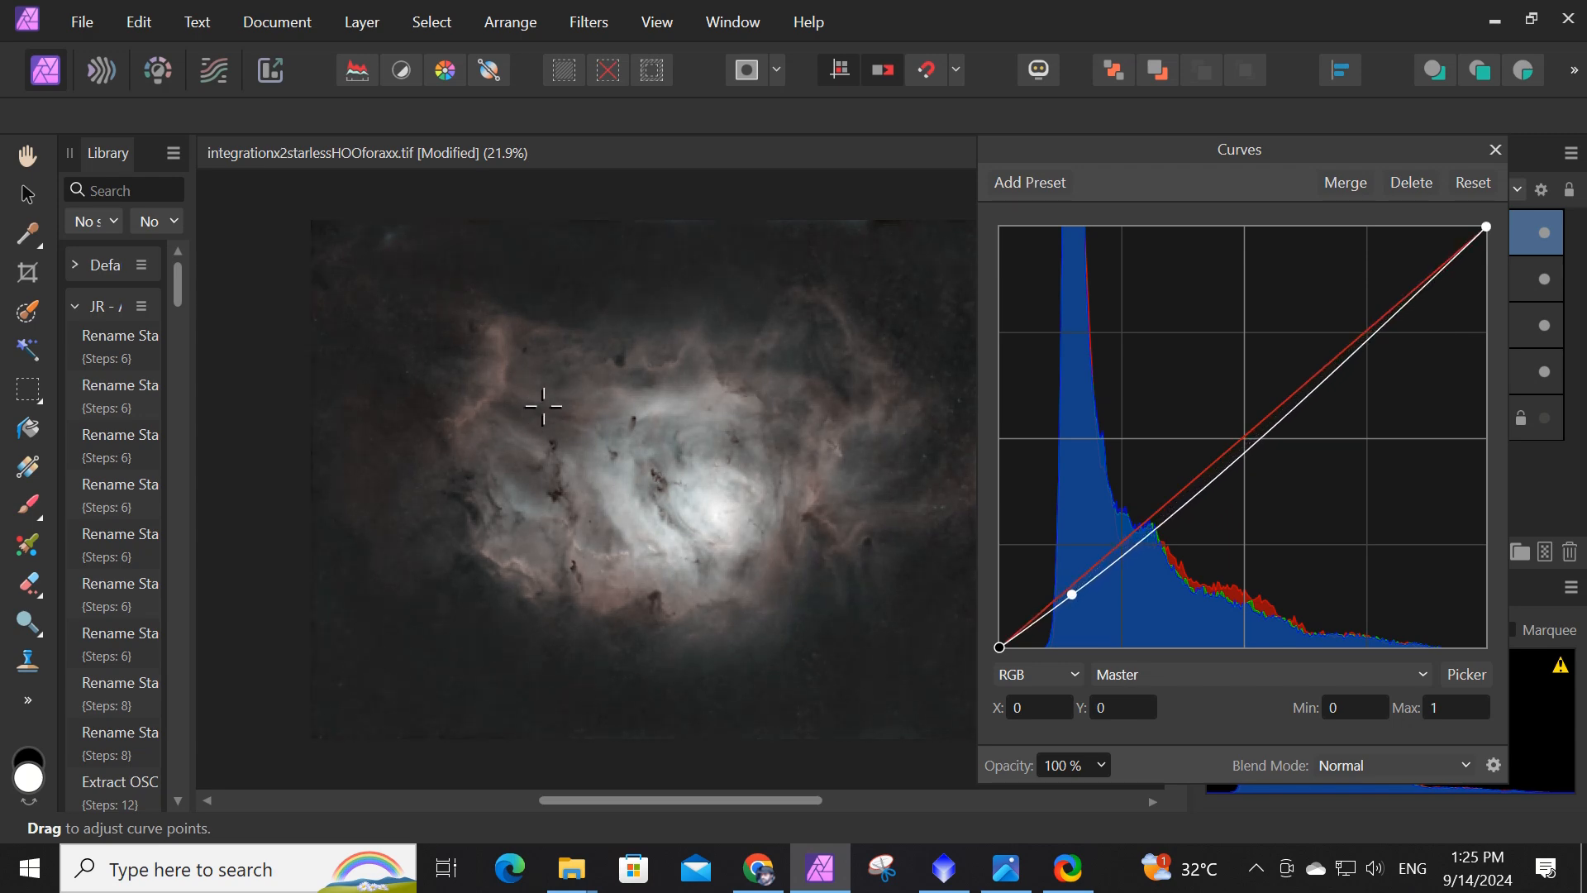
left_click_drag(543, 405, 528, 378)
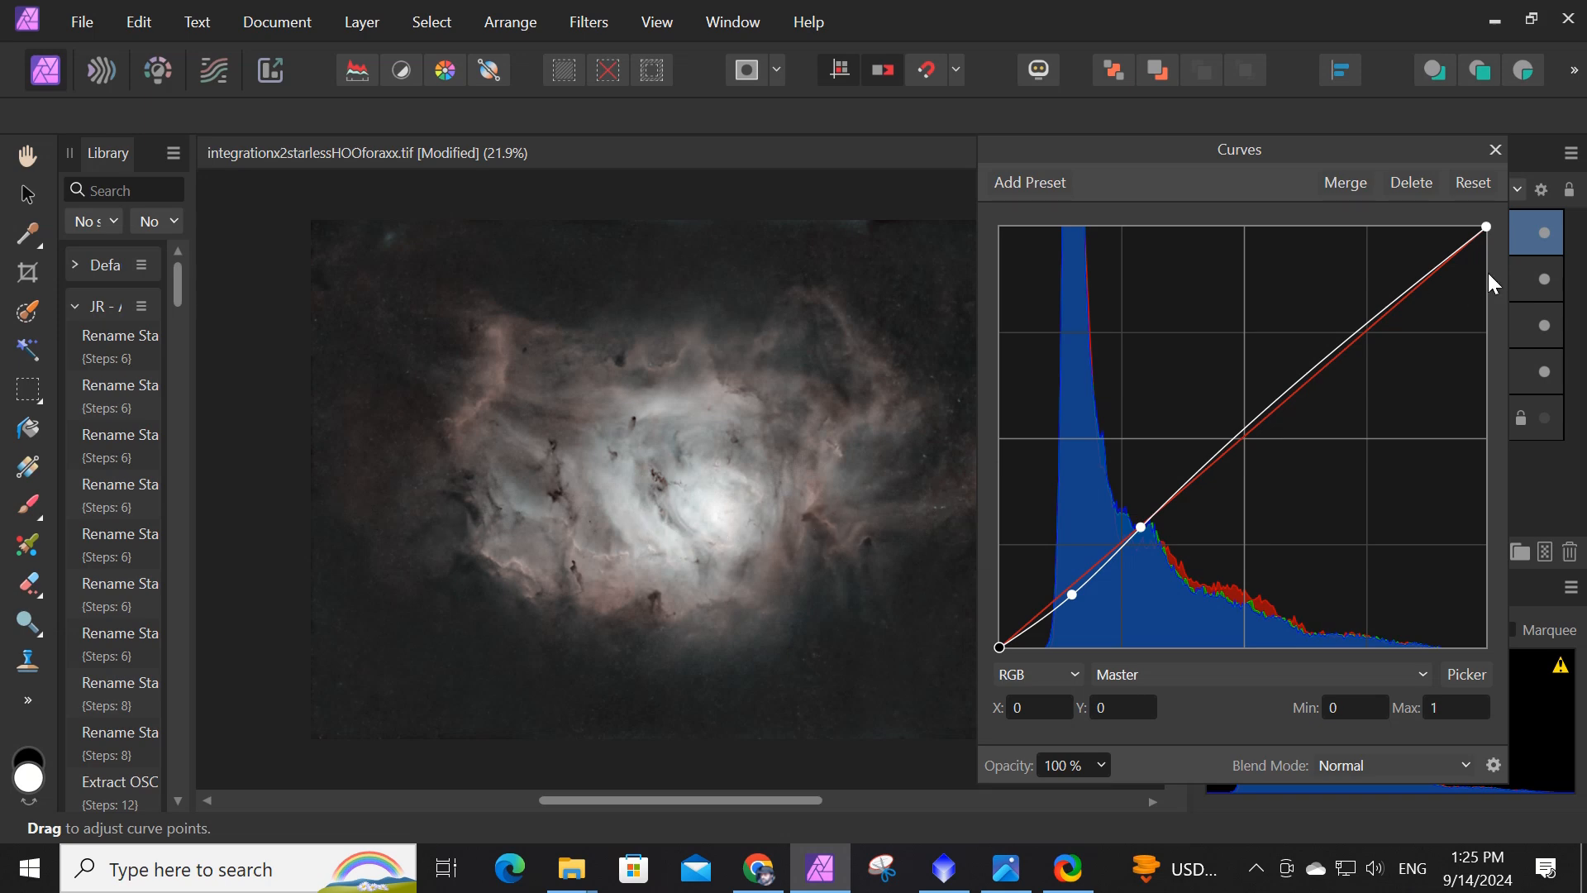
left_click(1495, 149)
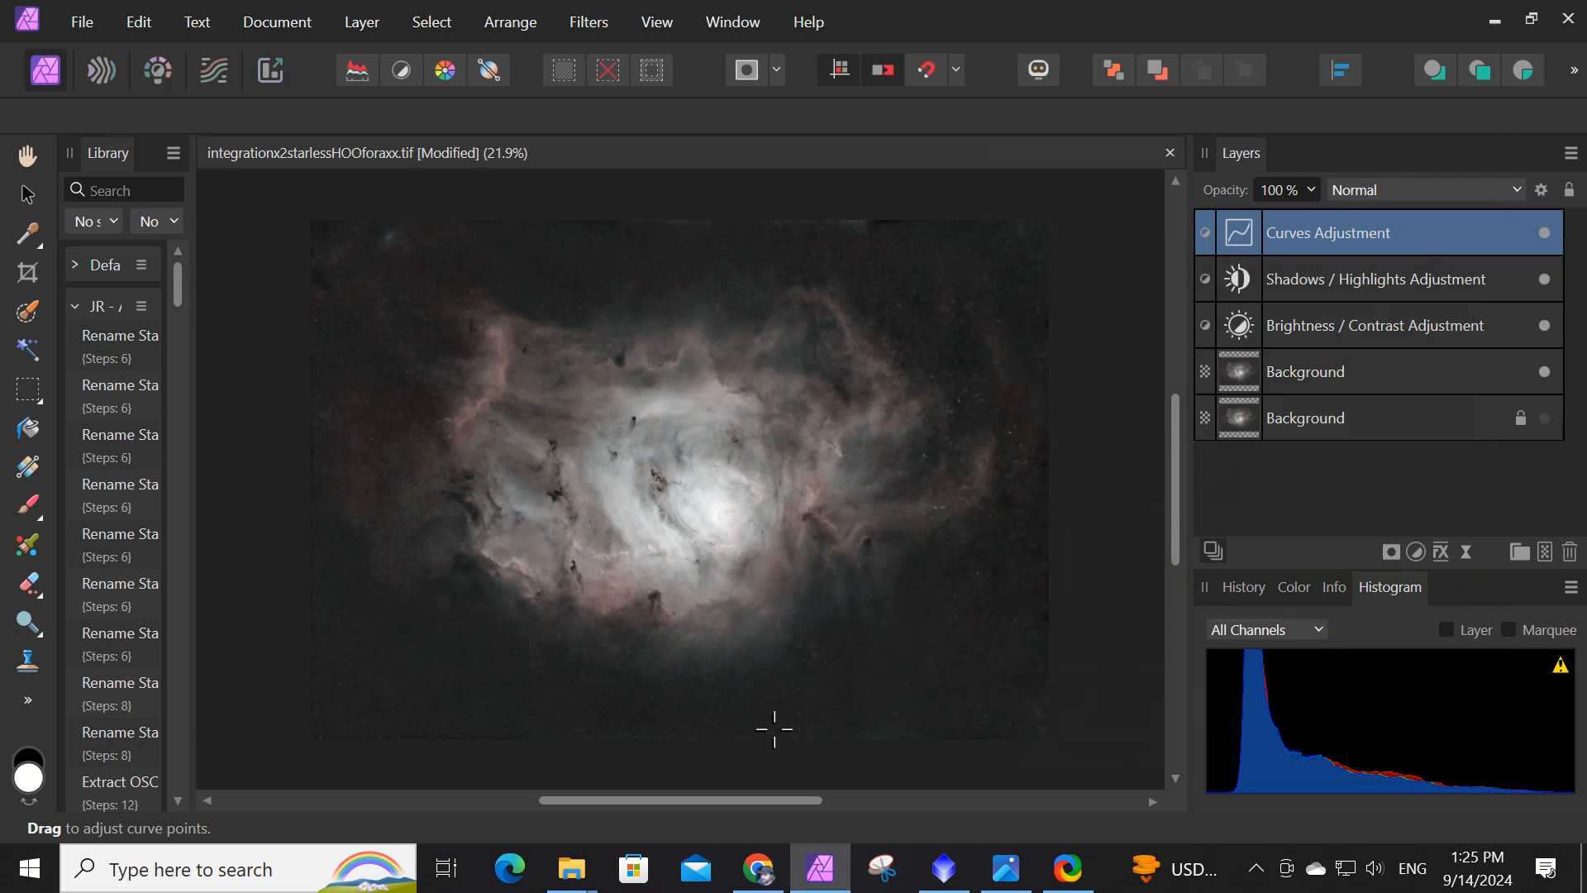
Add a live Luminosity Range Mask and move it out of the Curves adjustment to the top of the layer stack.
left_click(1416, 551)
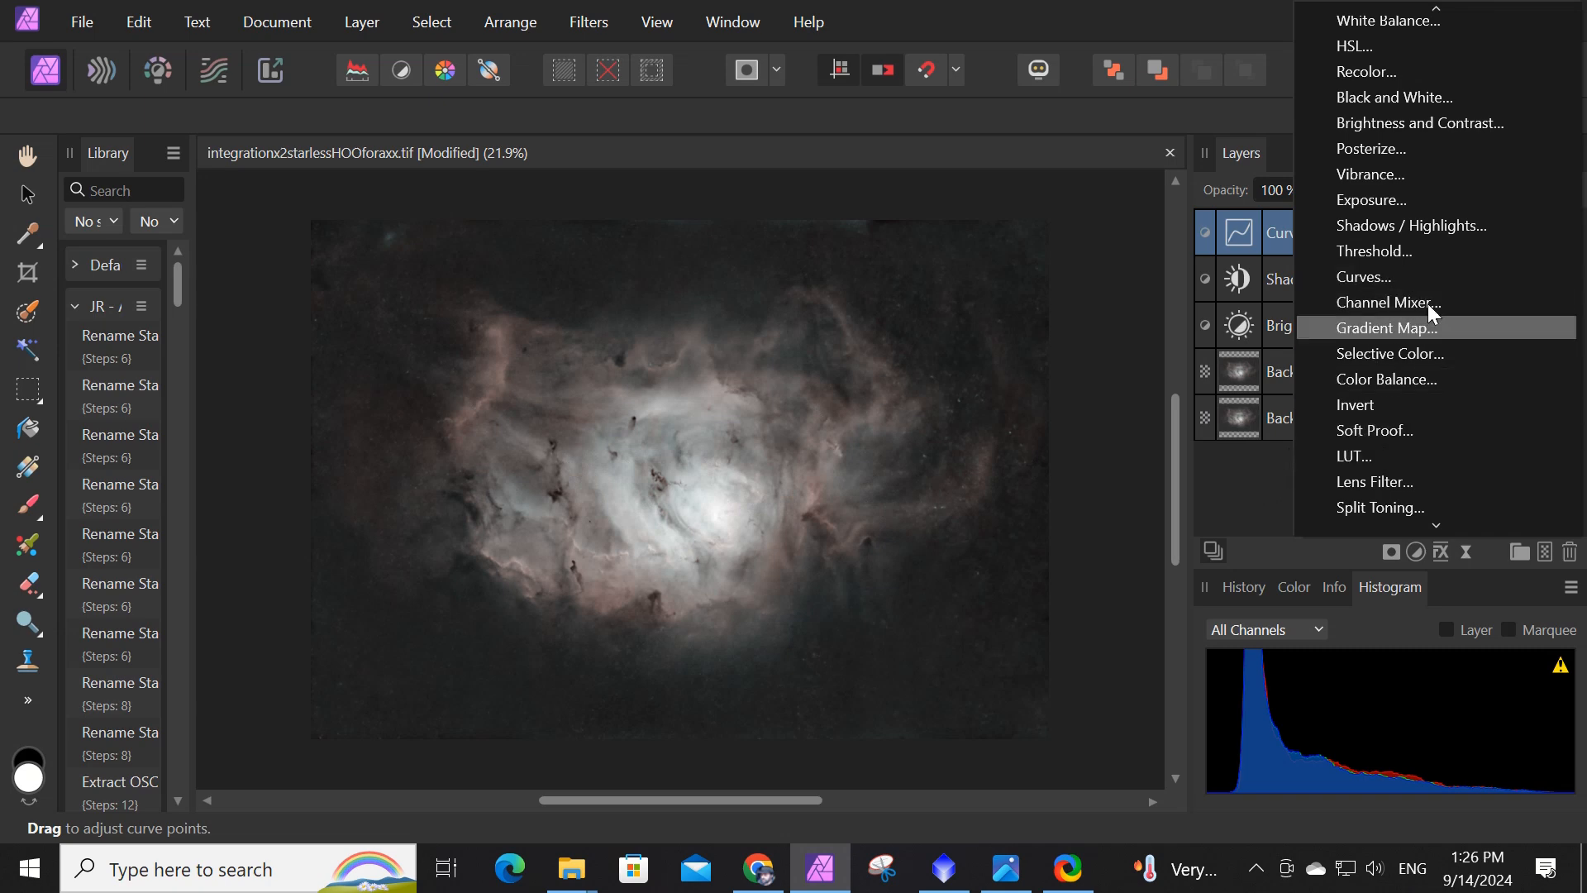
left_click(1295, 555)
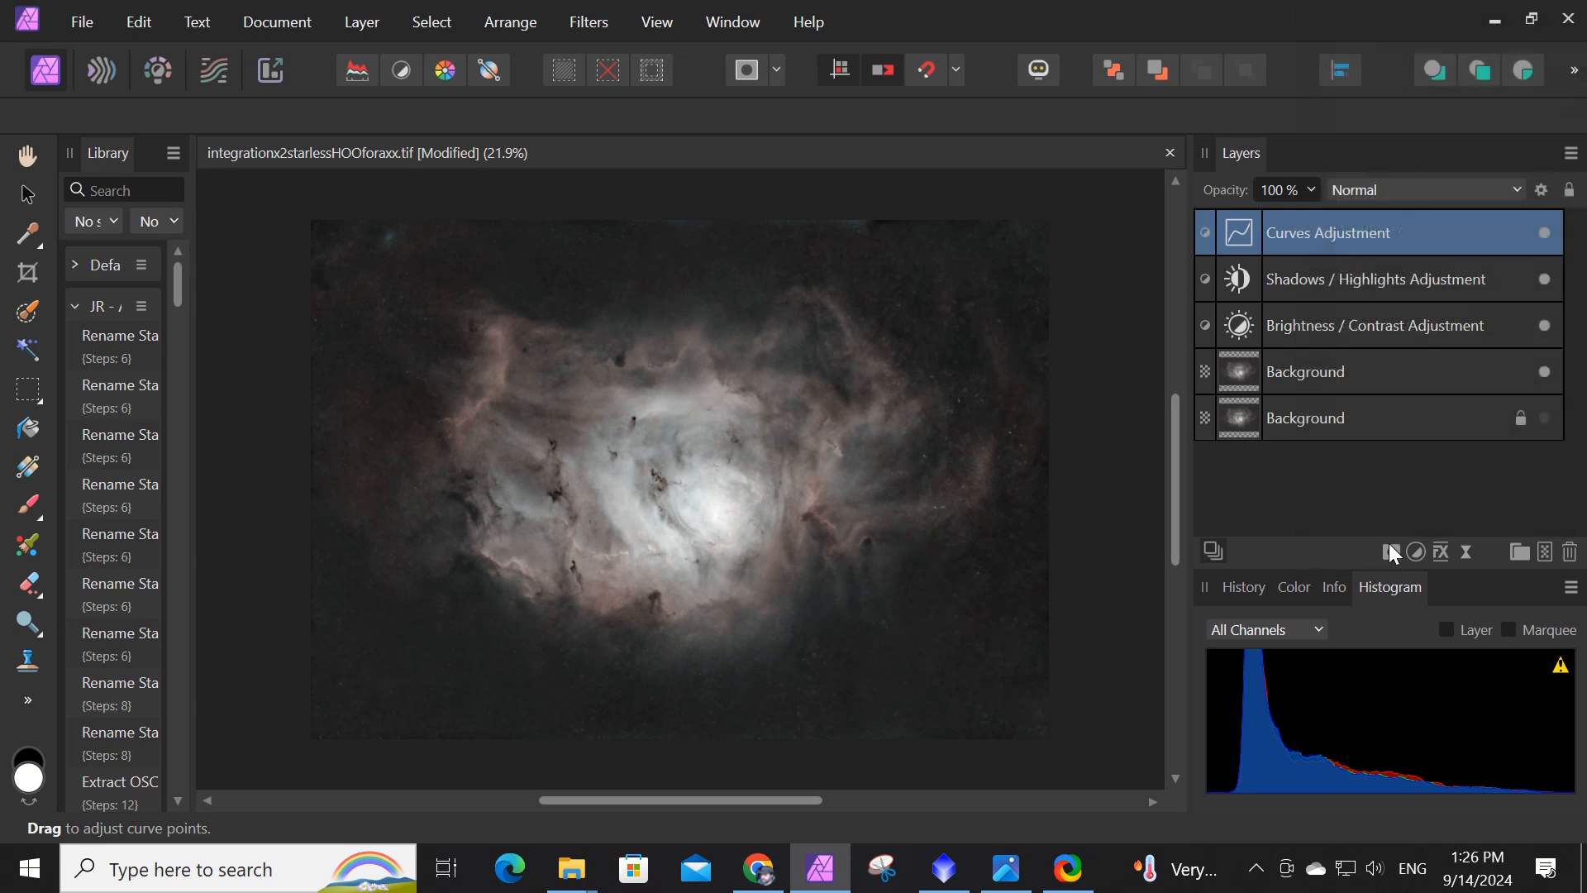
left_click(1391, 551)
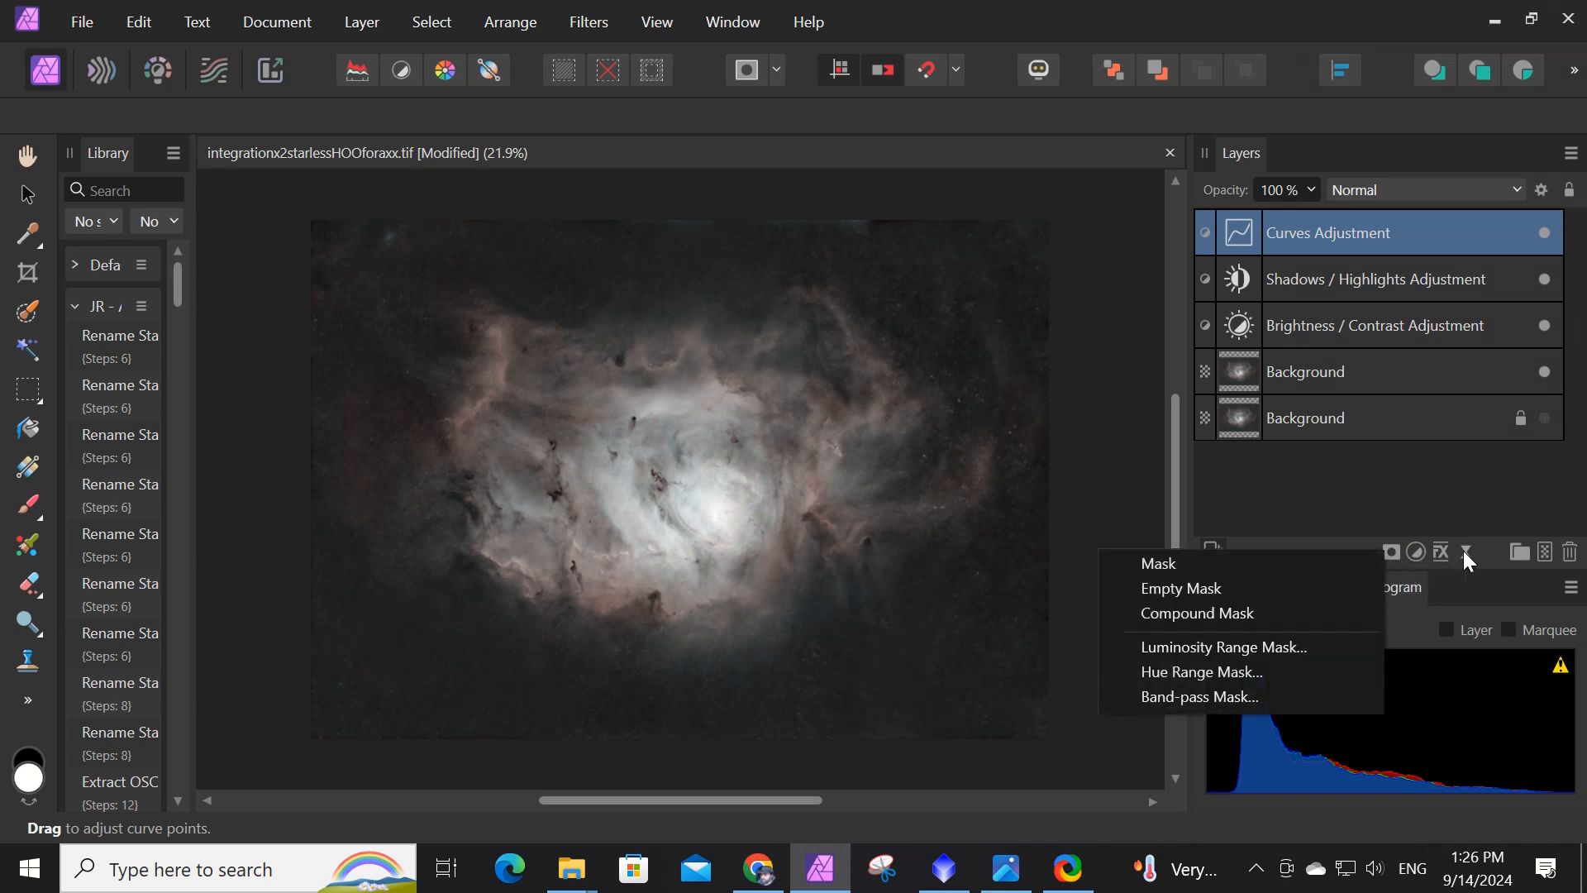
left_click(1203, 647)
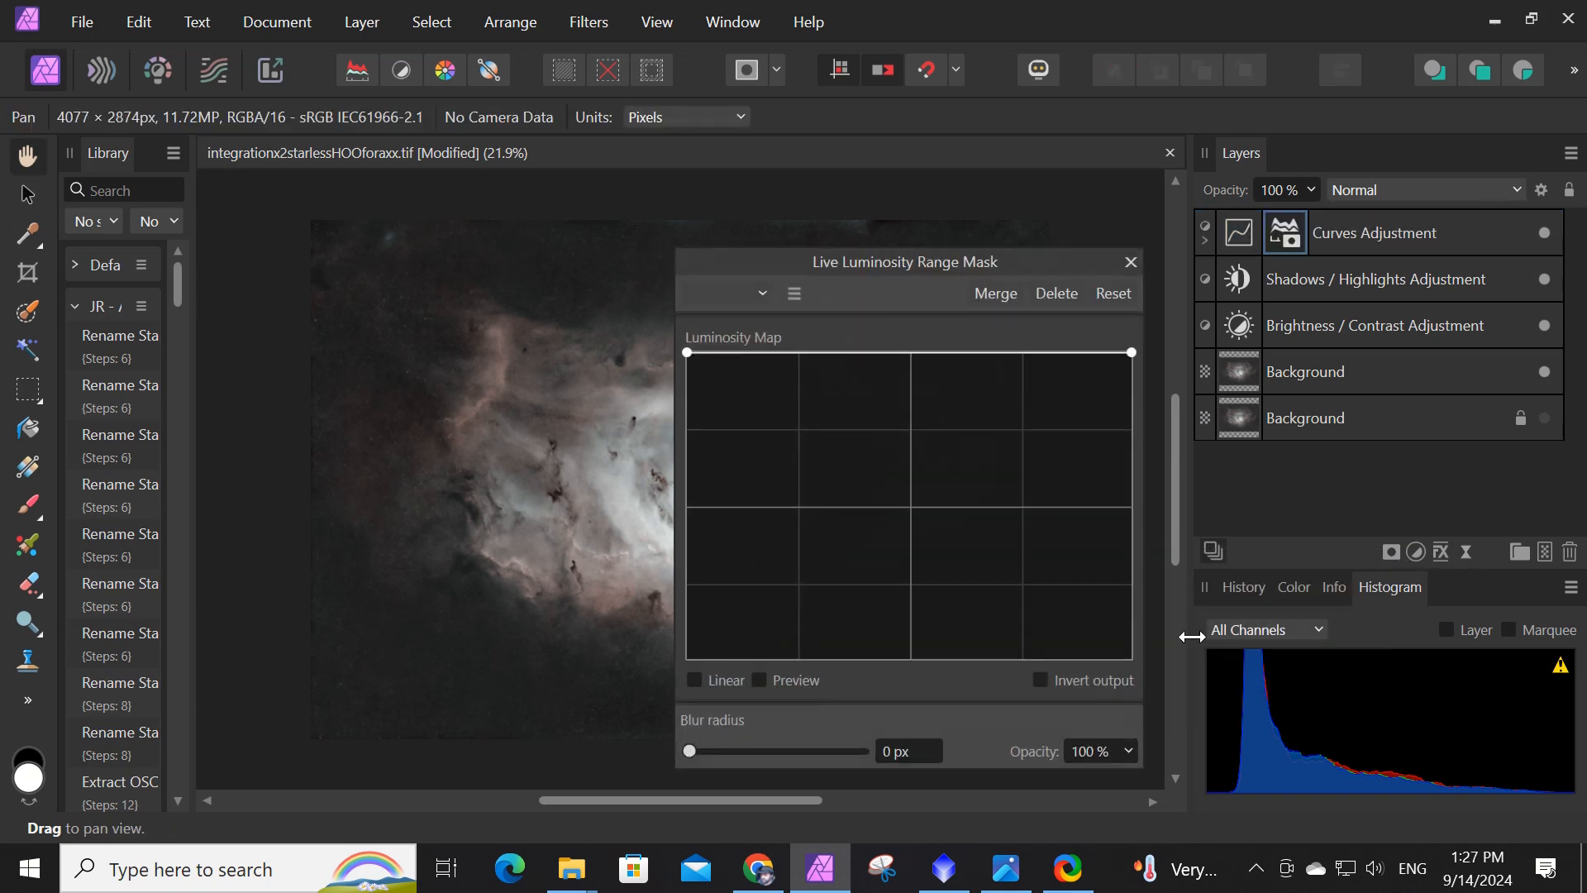
left_click(1205, 239)
left_click_drag(1318, 266, 1311, 198)
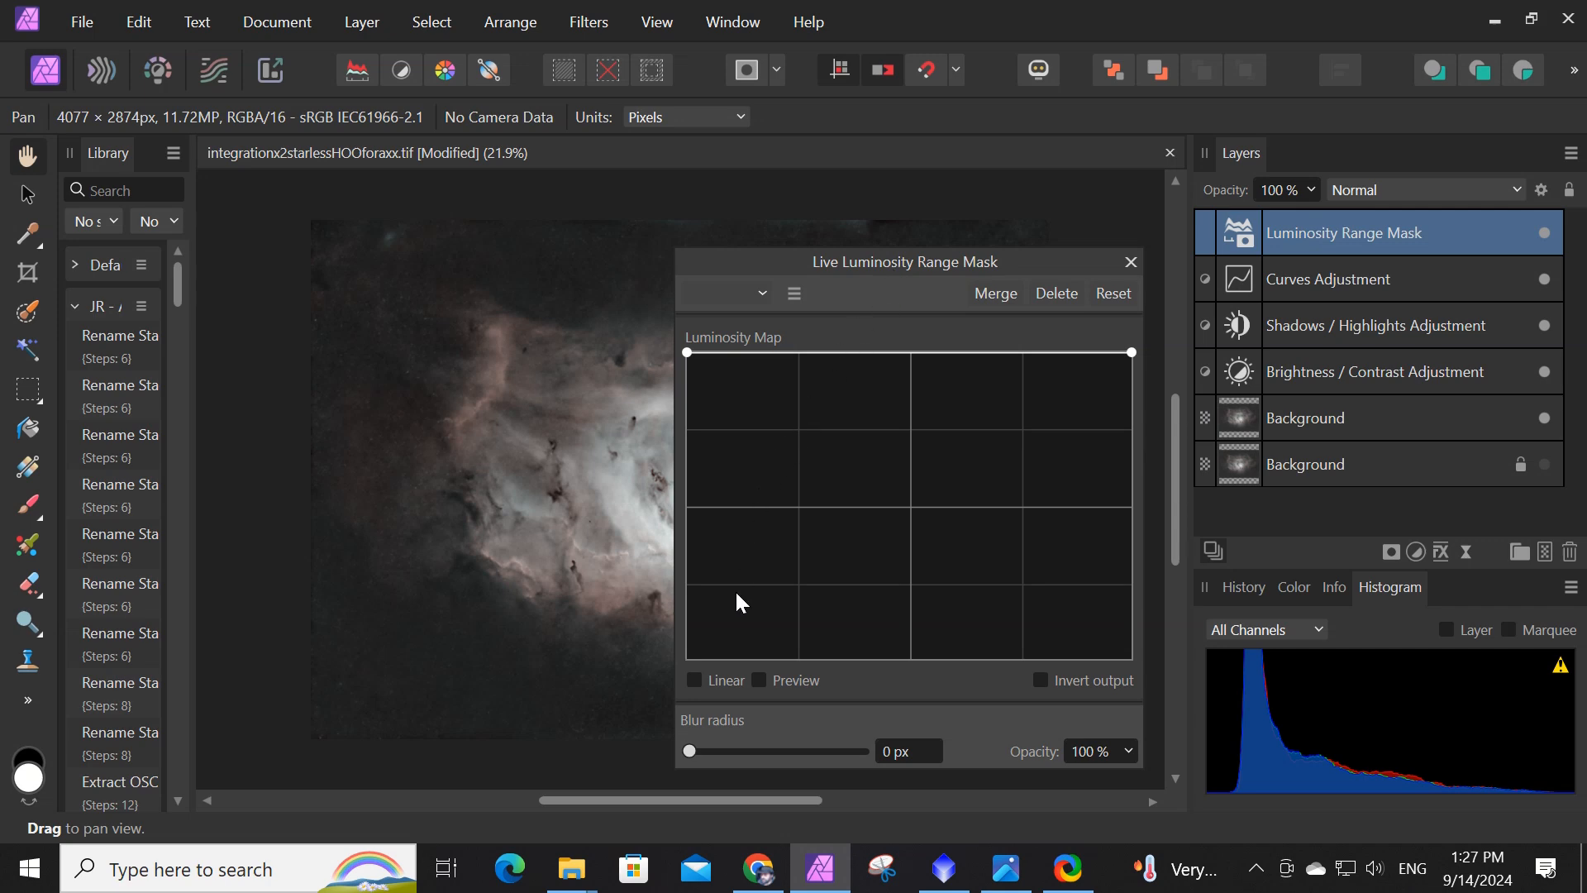
Preview the luminosity mask and shape its map into a steep ramp near the quarter mark, isolating the bright nebula from the background.
left_click(759, 680)
left_click_drag(895, 261, 1134, 244)
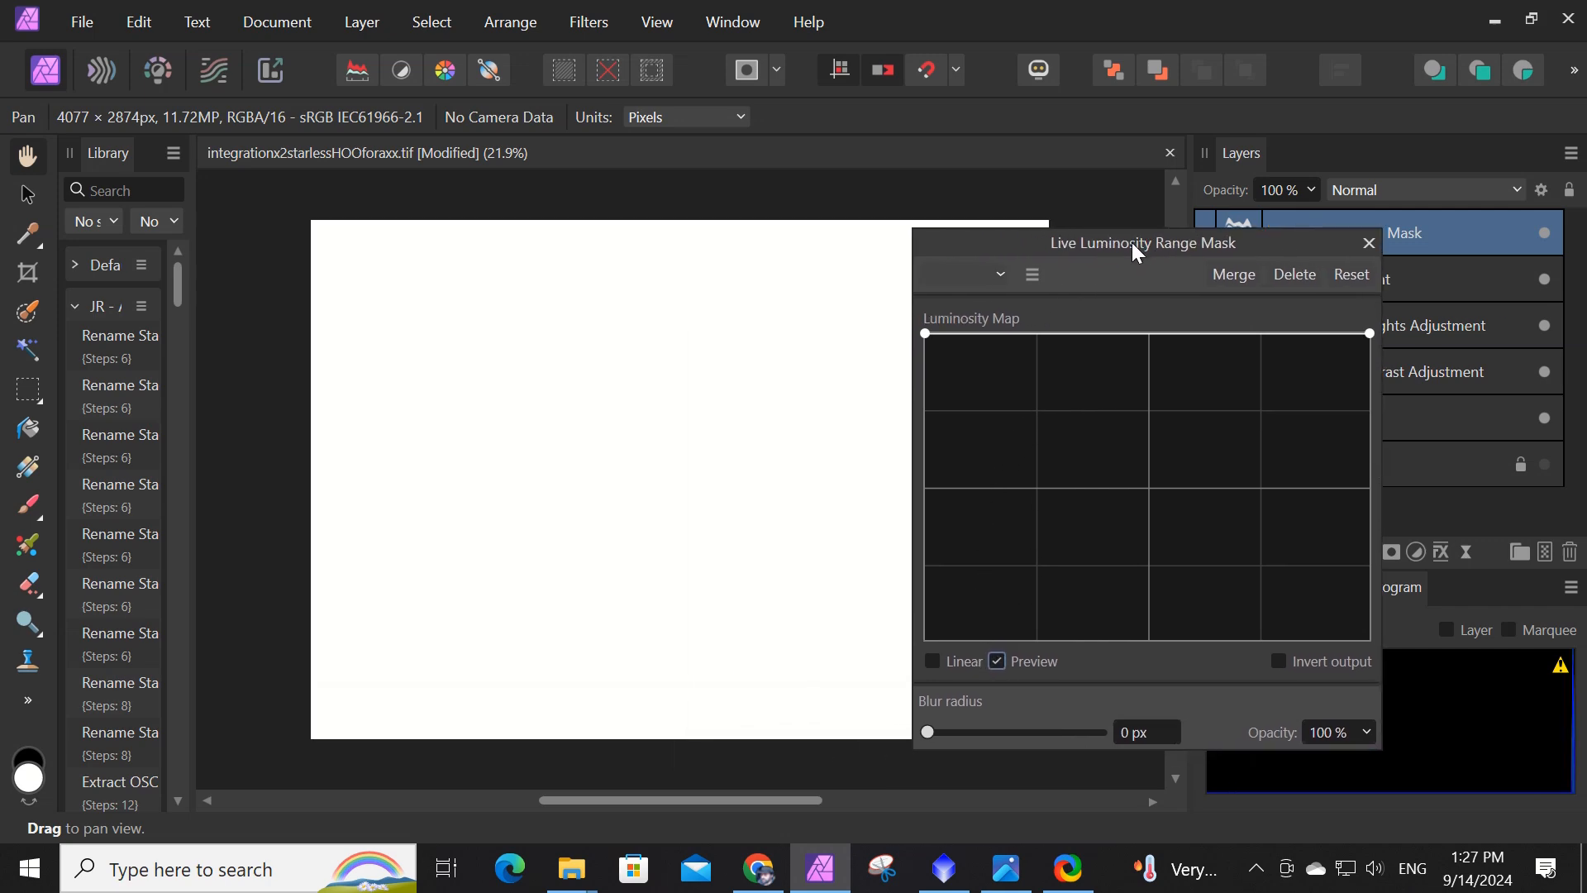
left_click_drag(924, 333, 915, 635)
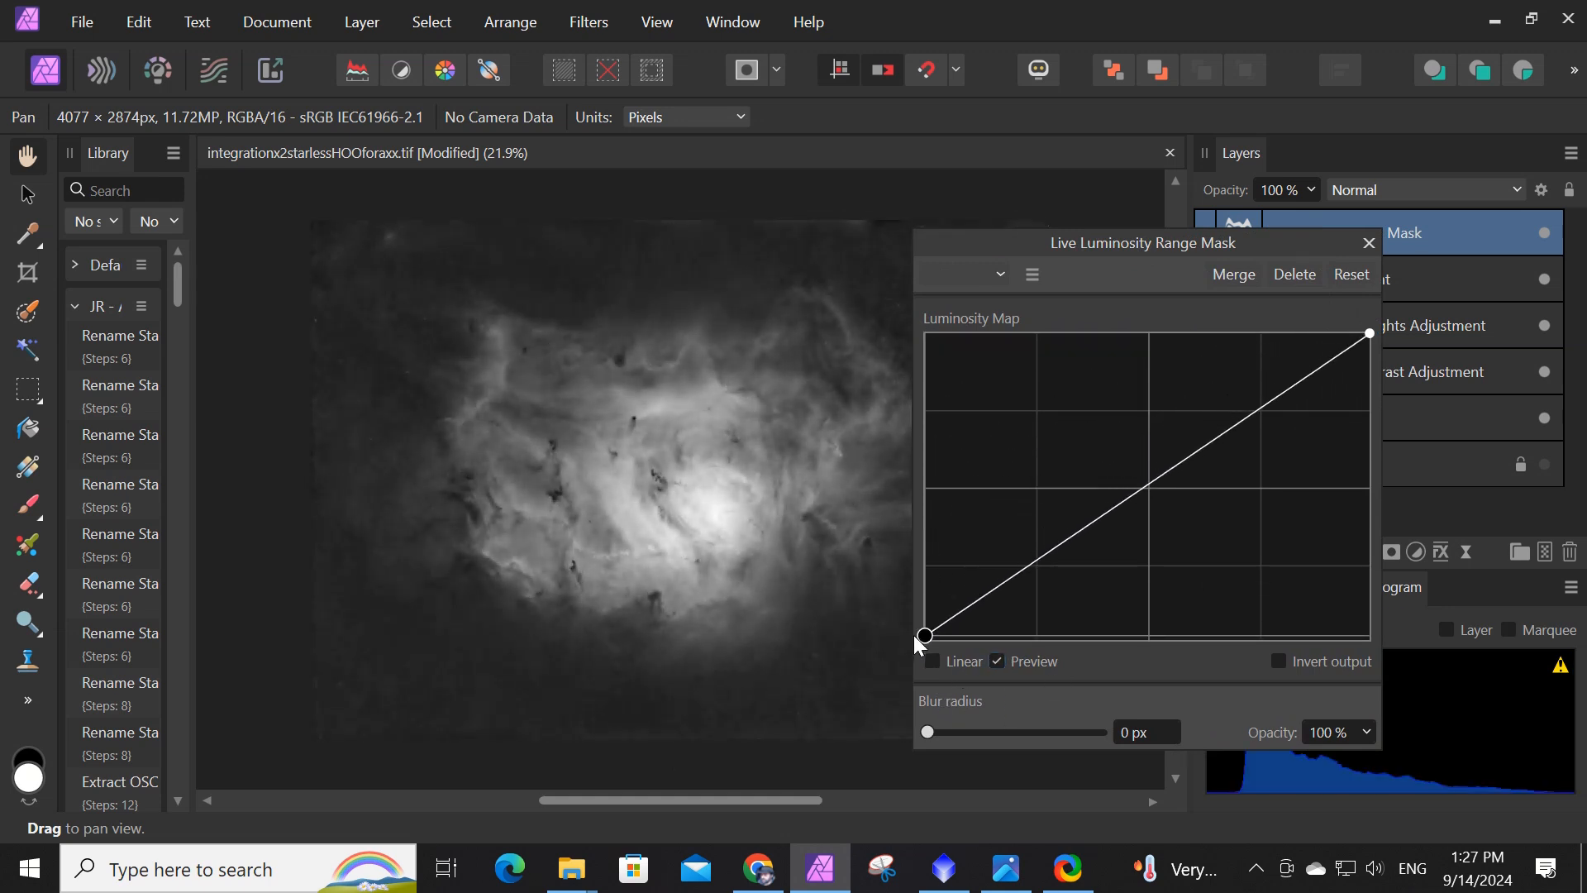
left_click_drag(1369, 331, 1298, 306)
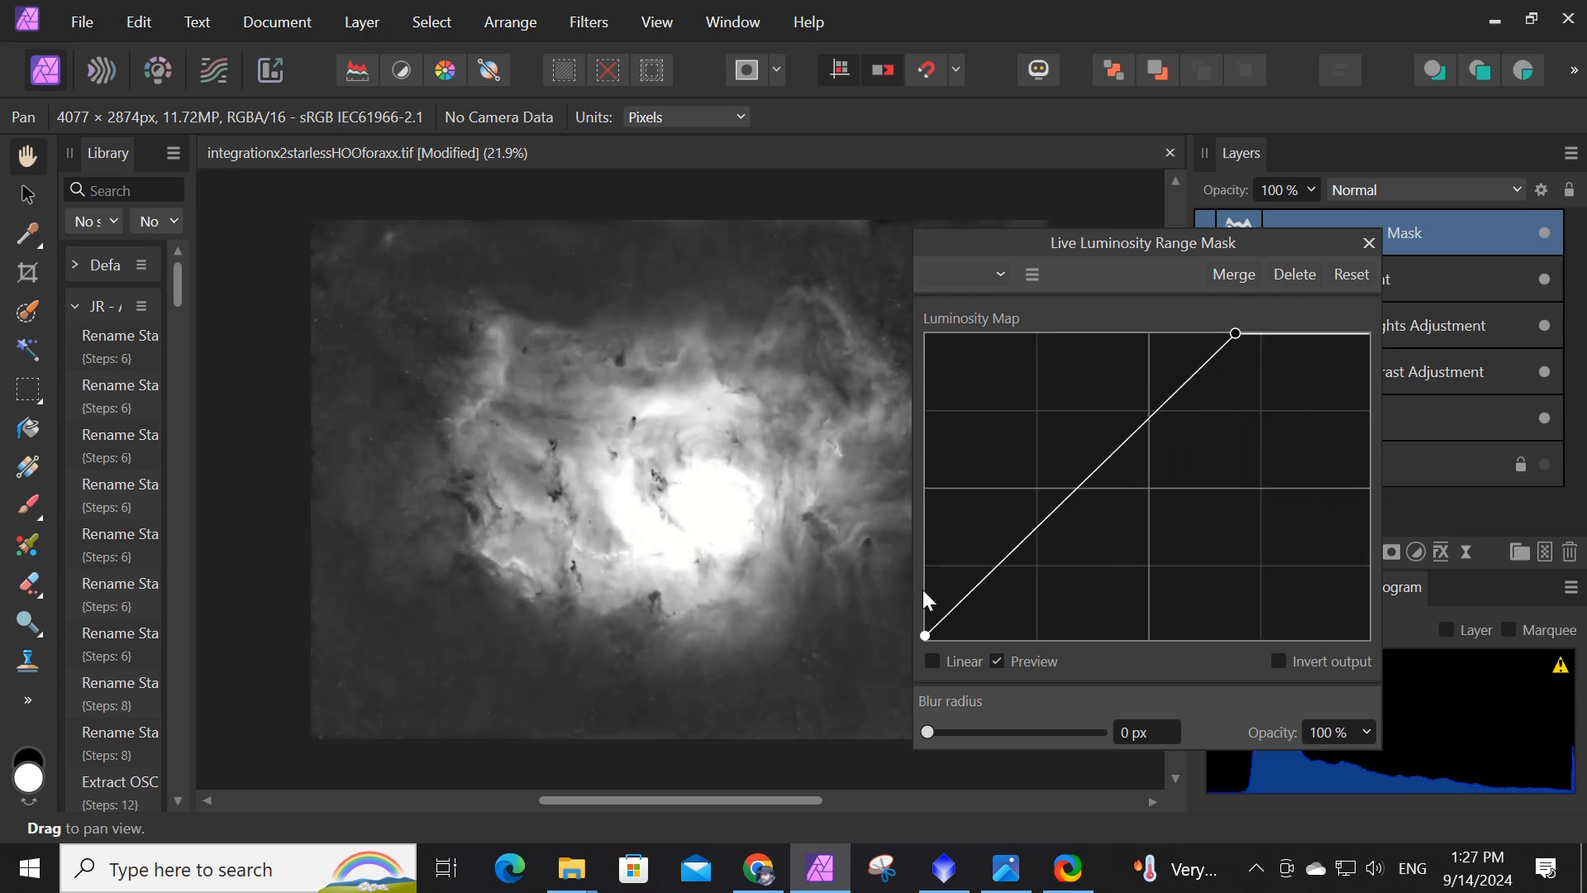
left_click_drag(926, 635, 1033, 663)
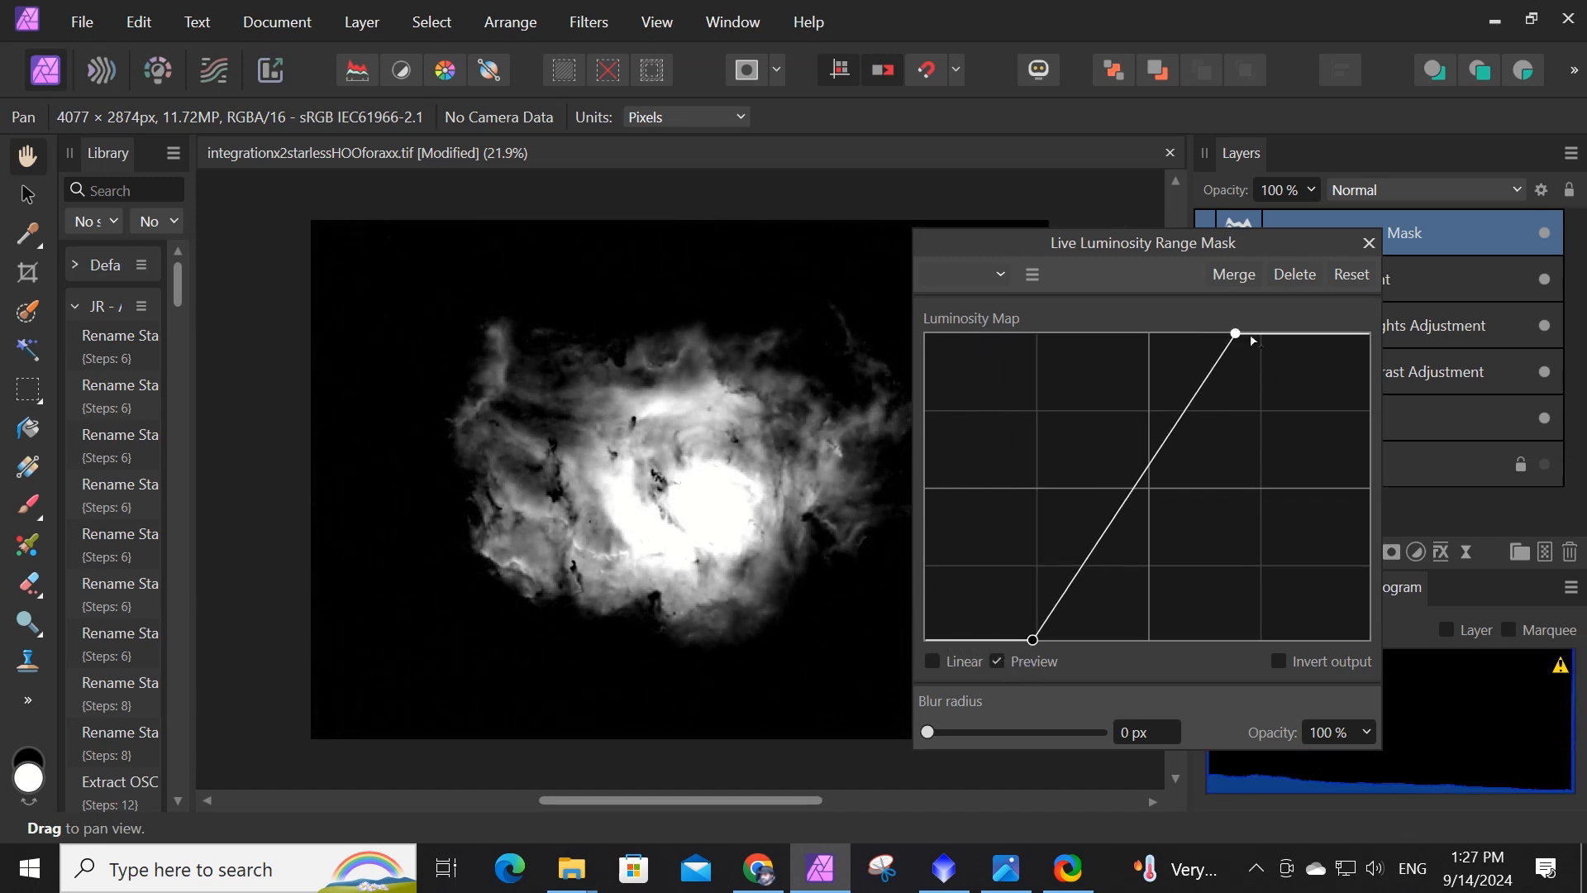
left_click_drag(1235, 332, 1052, 330)
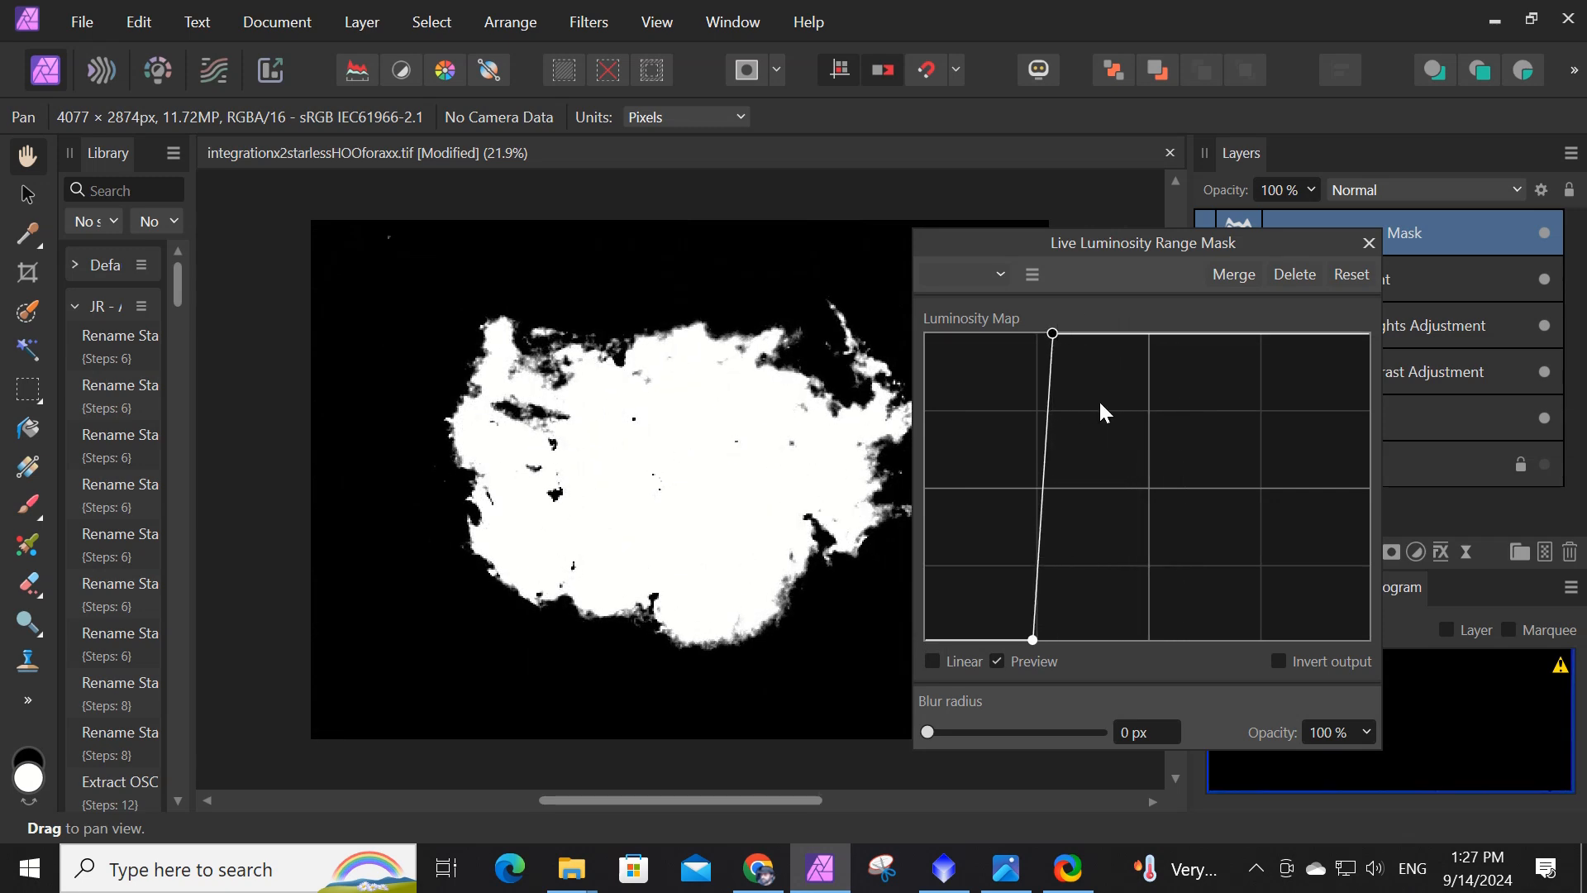
left_click(1368, 242)
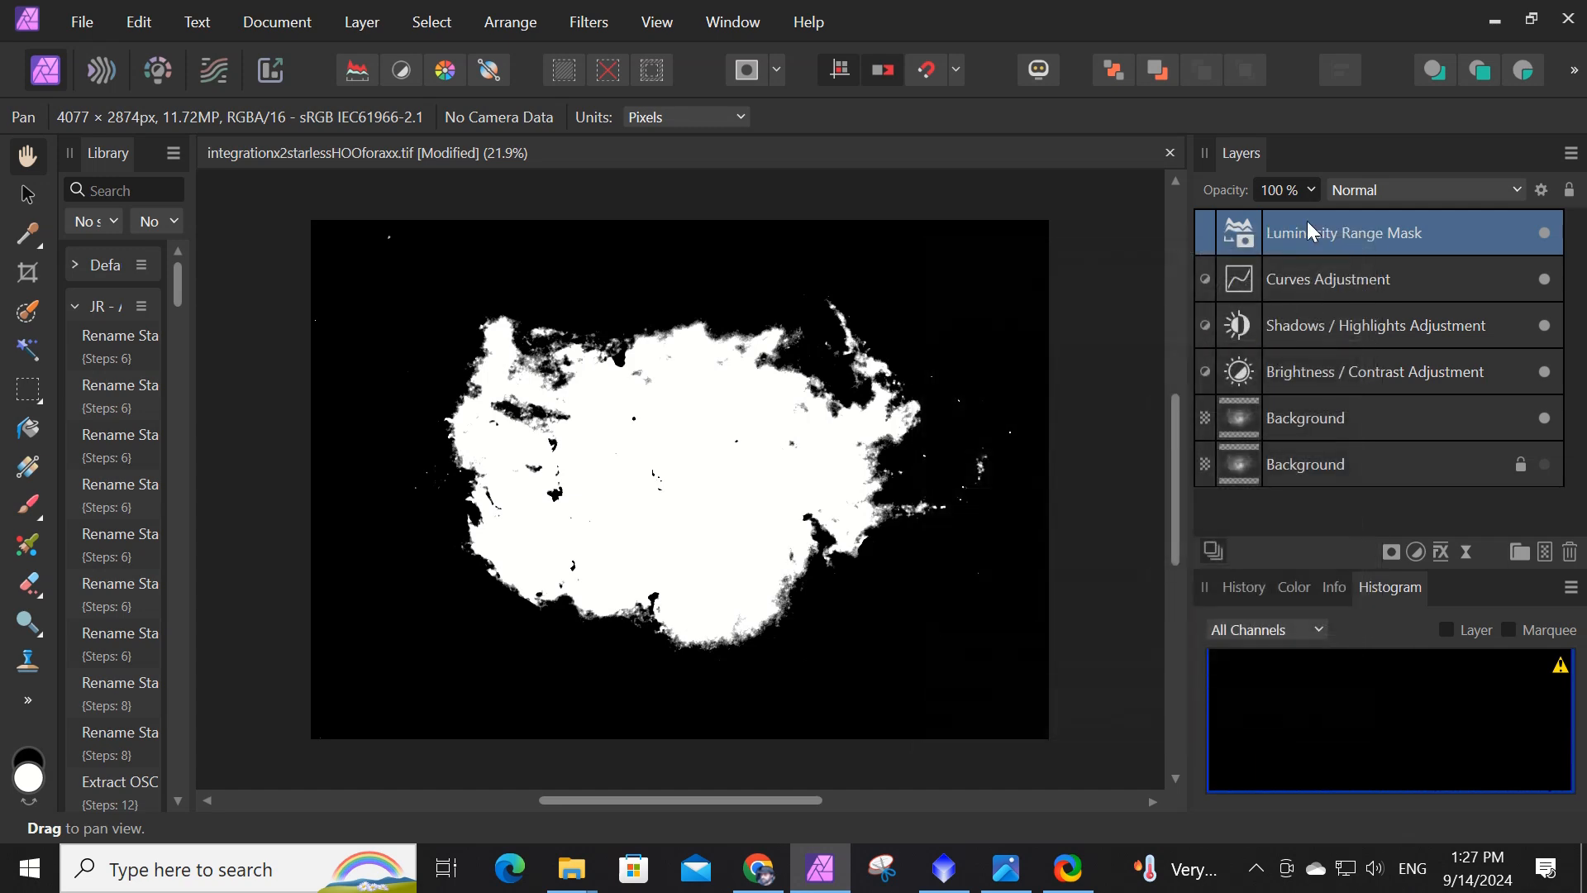
Add an HSL adjustment and nest the Luminosity Range Mask inside it.
left_click(1418, 550)
left_click(1336, 46)
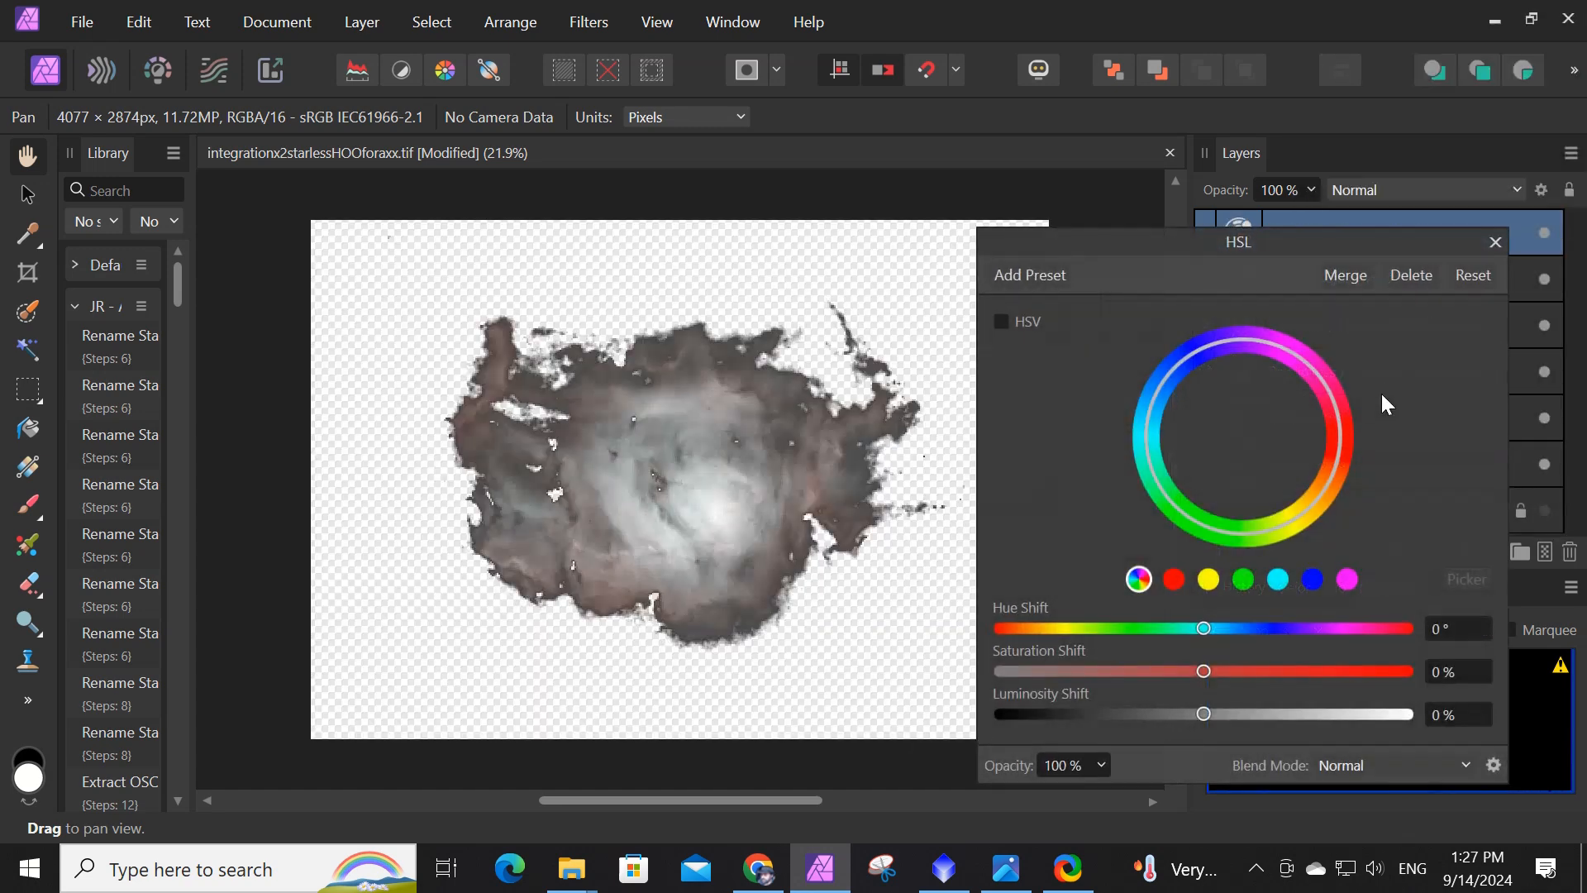
left_click(1492, 240)
left_click_drag(1360, 280, 1357, 235)
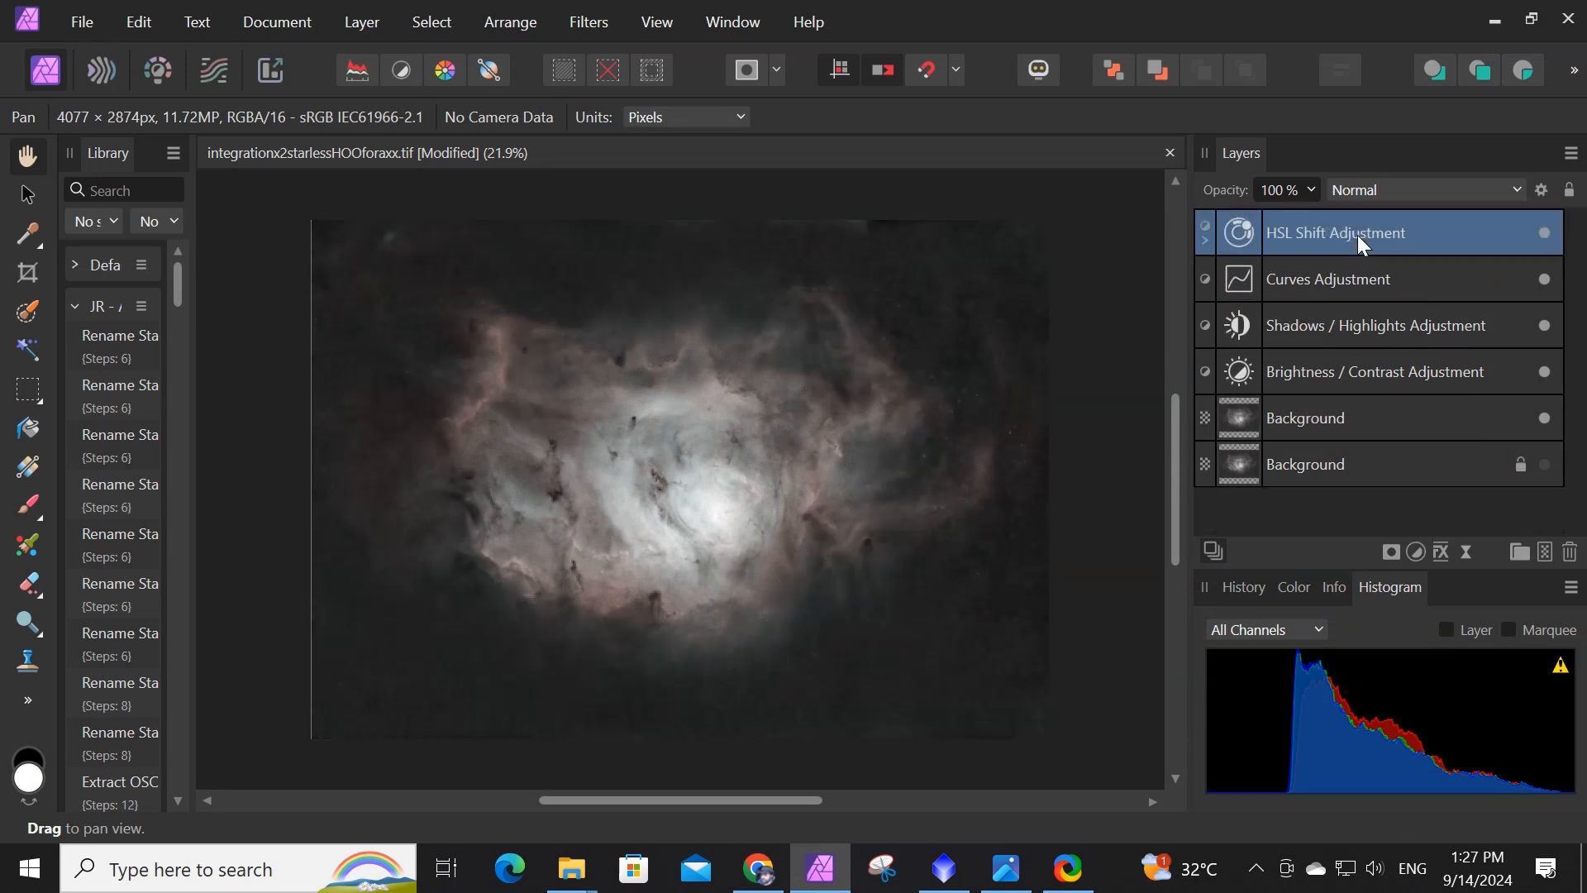
Set the masked HSL adjustment's saturation shift to 74%, inspecting the nebula's colors up close.
double_click(1233, 232)
left_click_drag(1083, 247, 1169, 186)
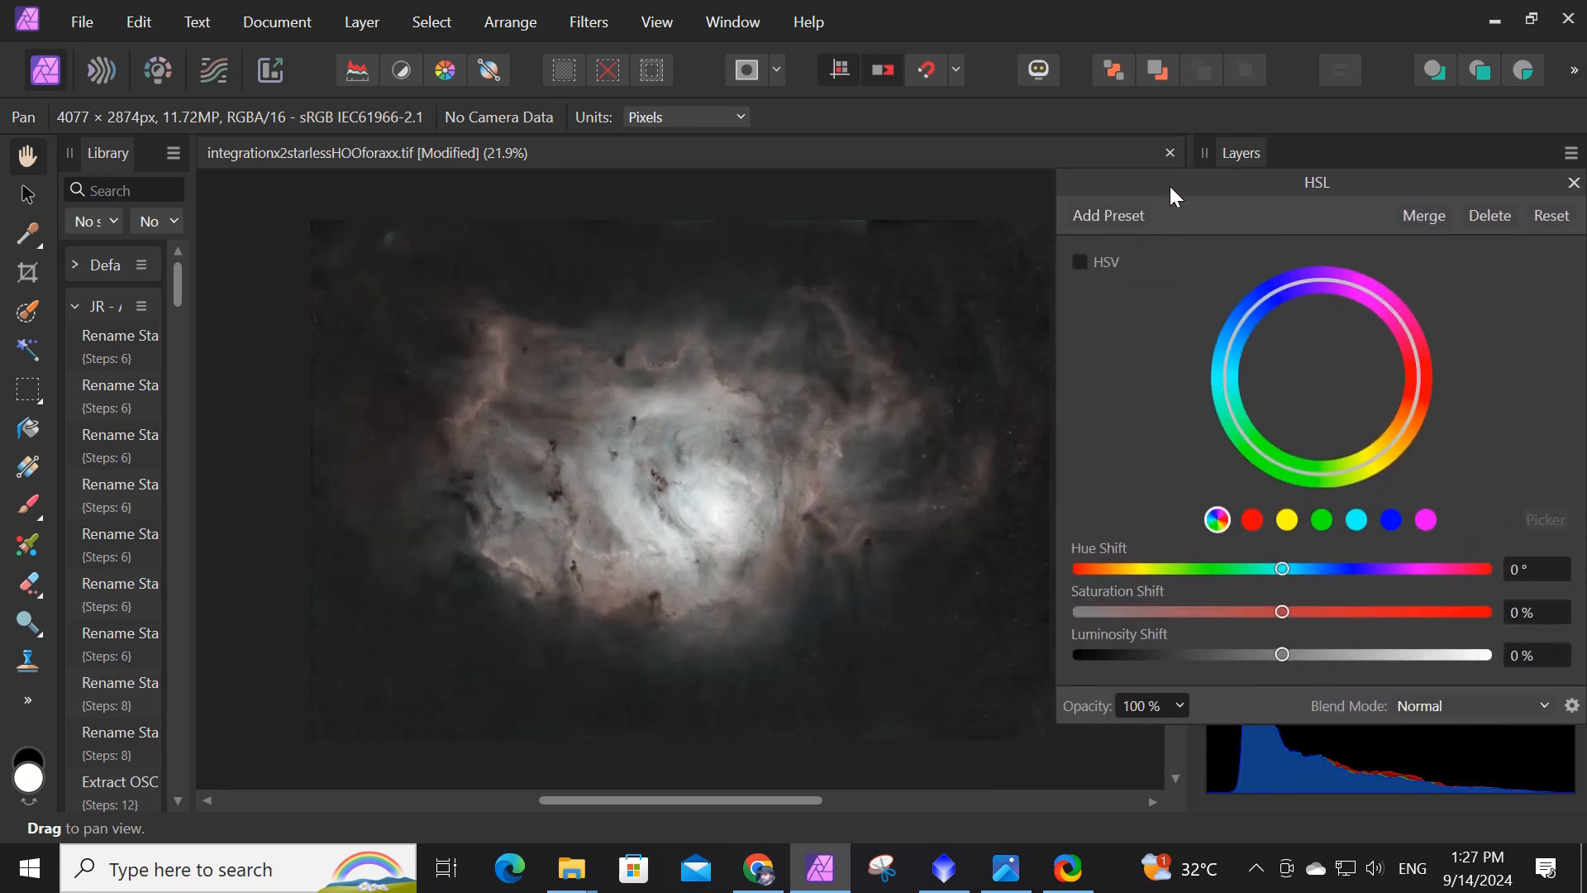
left_click_drag(1284, 612, 1425, 582)
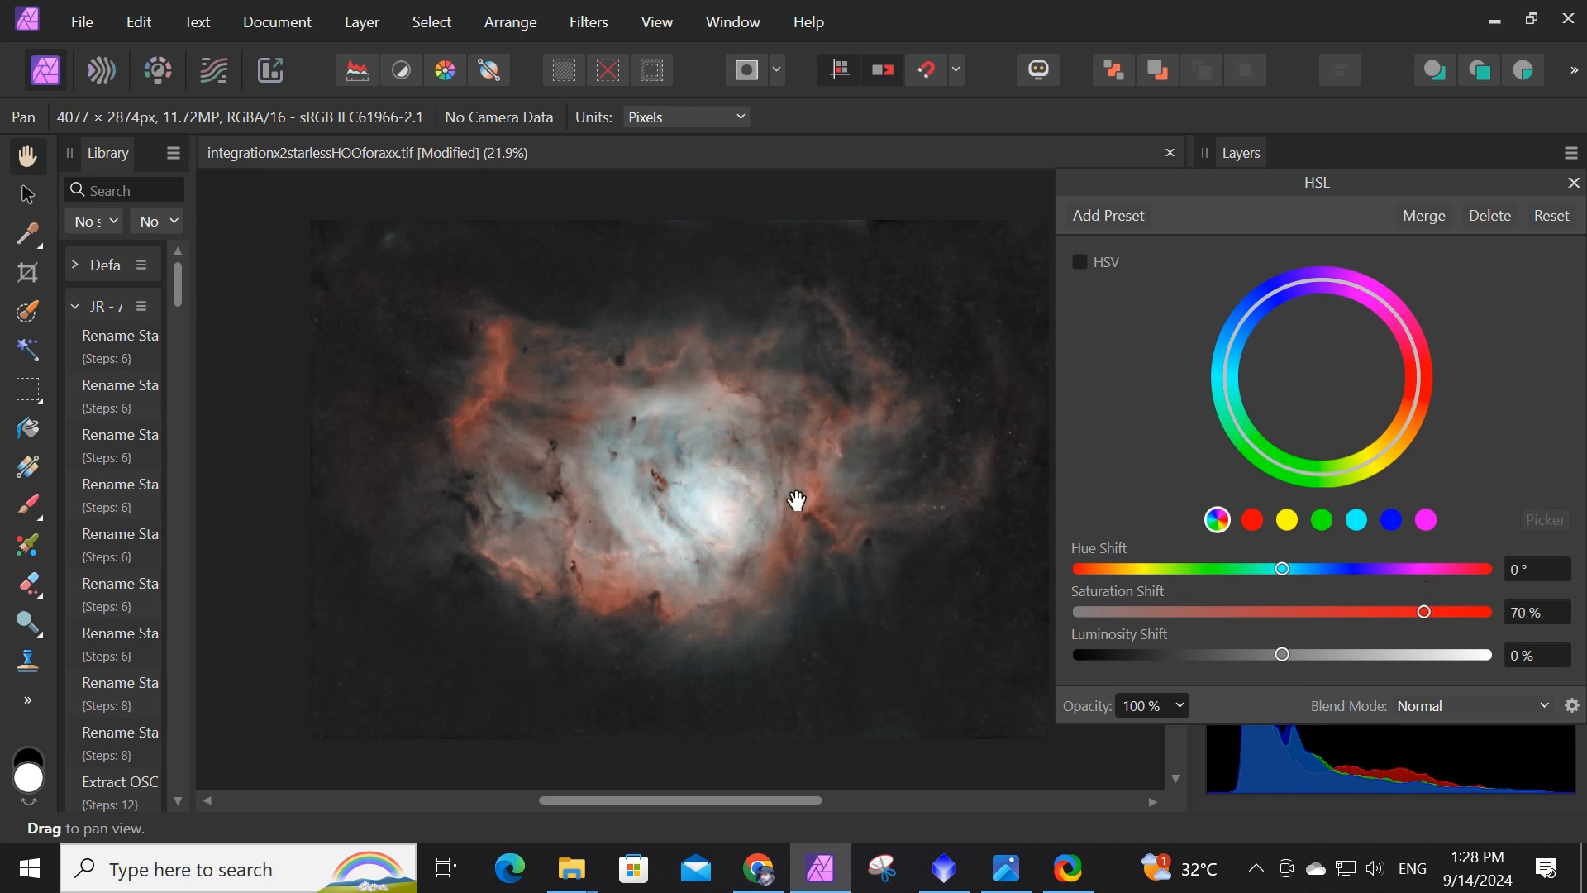
scroll(669, 503, "up", 4)
left_click_drag(650, 798, 549, 800)
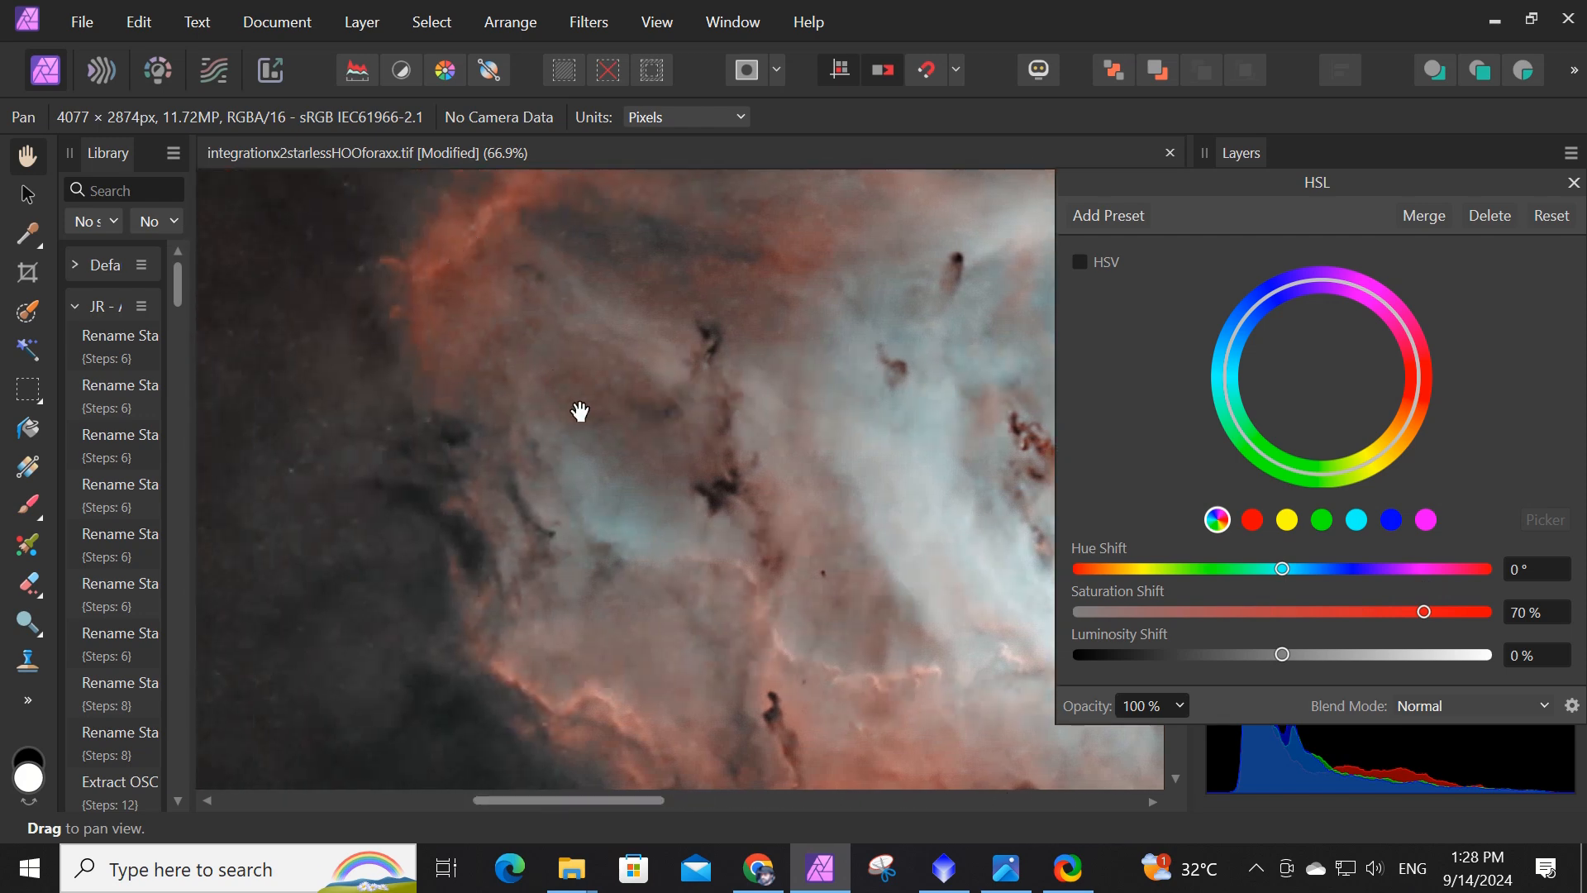
scroll(733, 582, "down", 1)
scroll(733, 582, "down", 2)
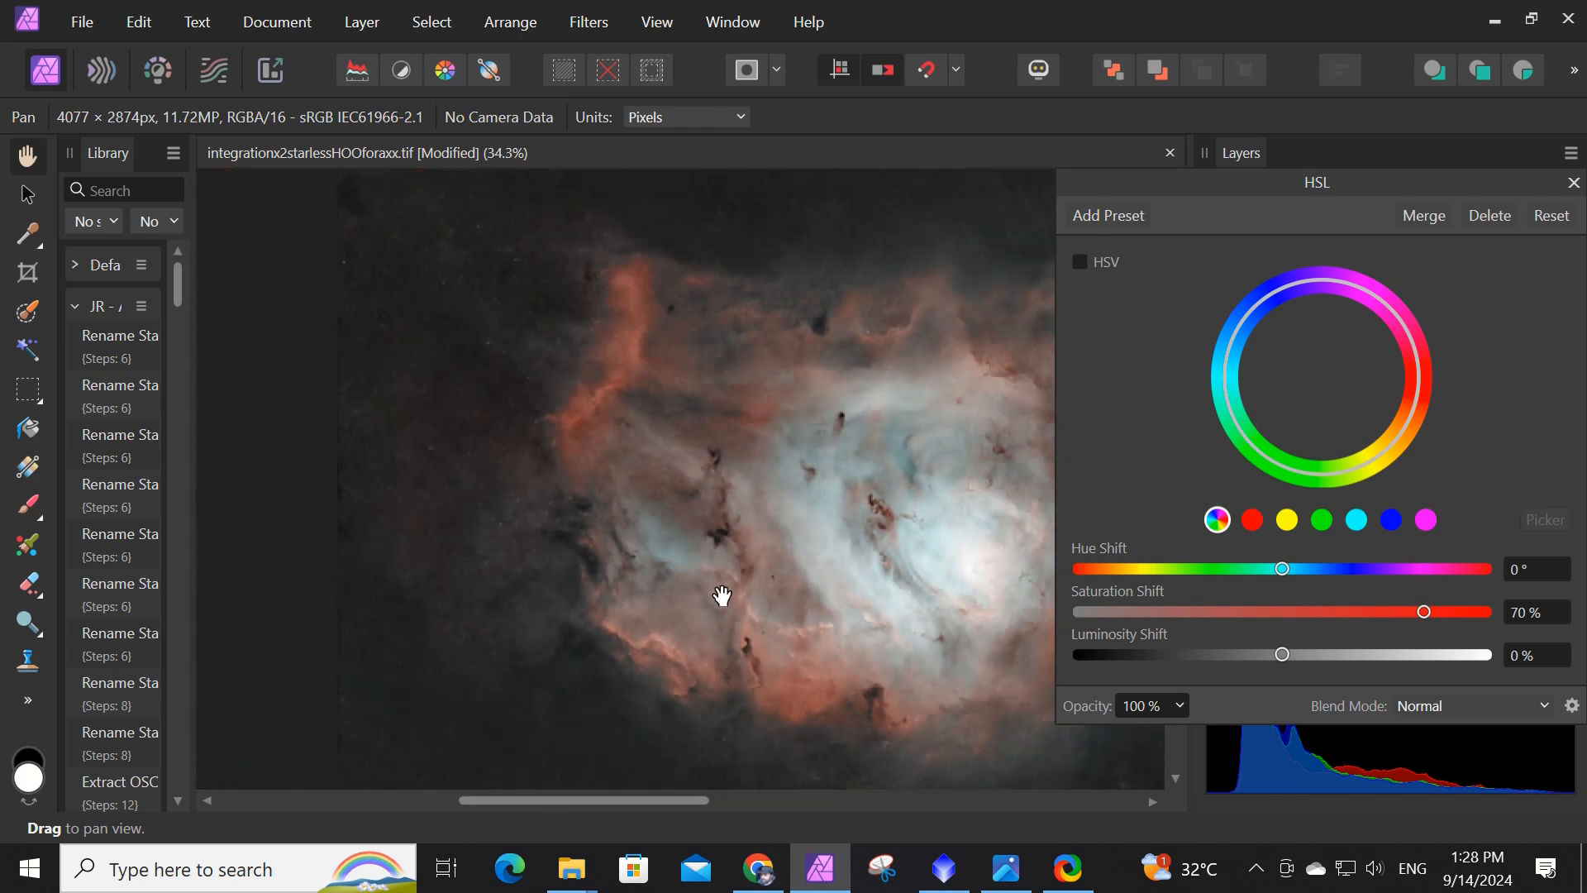
left_click_drag(623, 791, 722, 797)
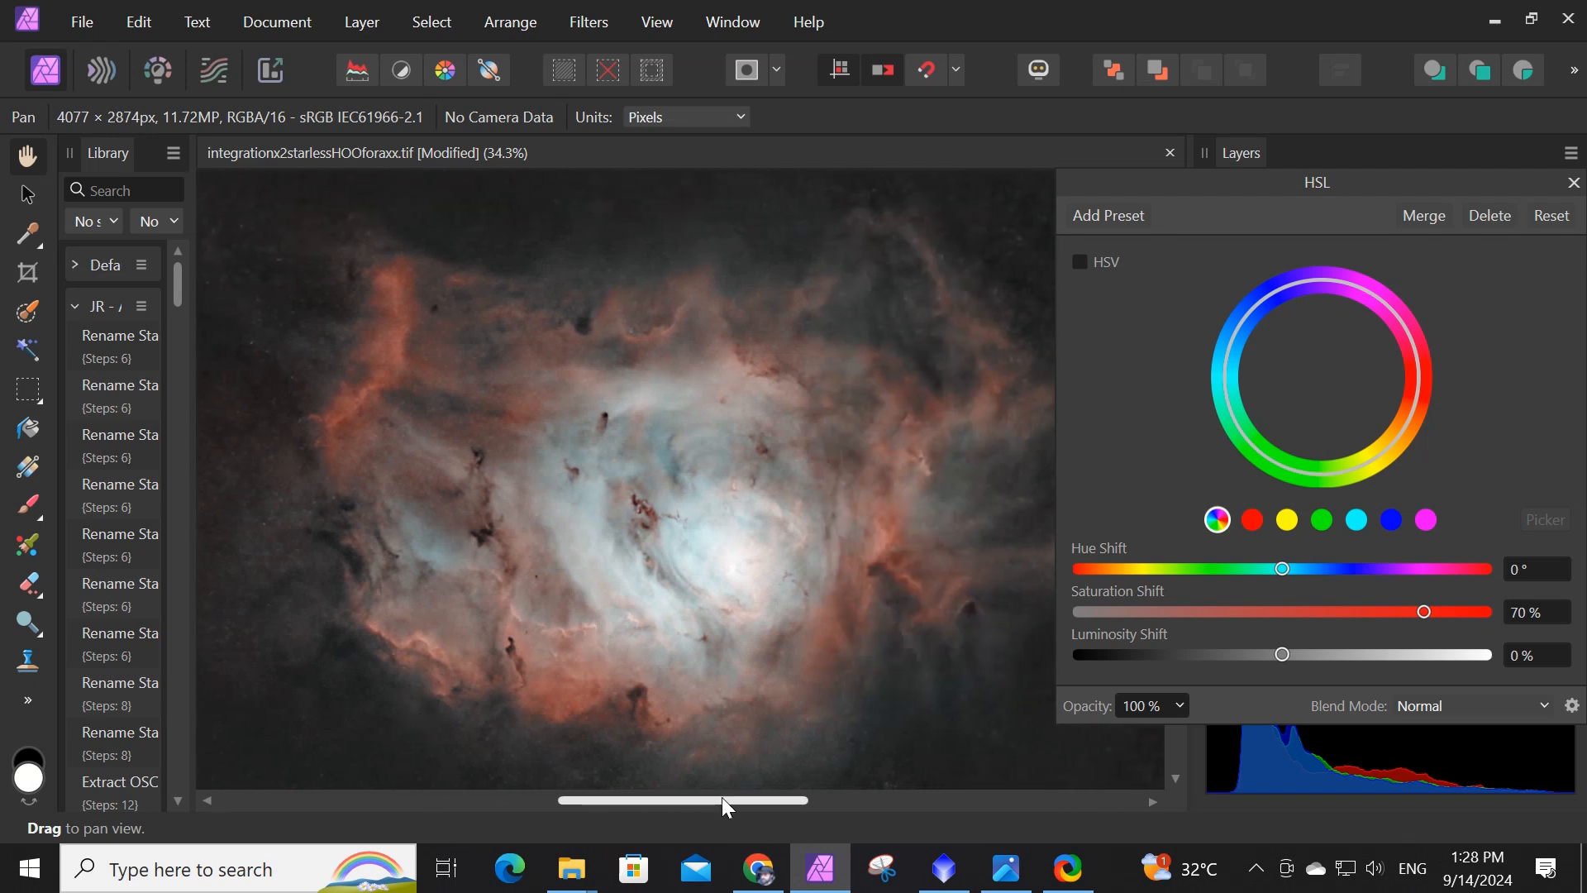
scroll(678, 586, "down", 1)
mouse_move(1426, 612)
left_mouse_down()
mouse_move(1486, 612)
mouse_move(1444, 614)
left_mouse_up()
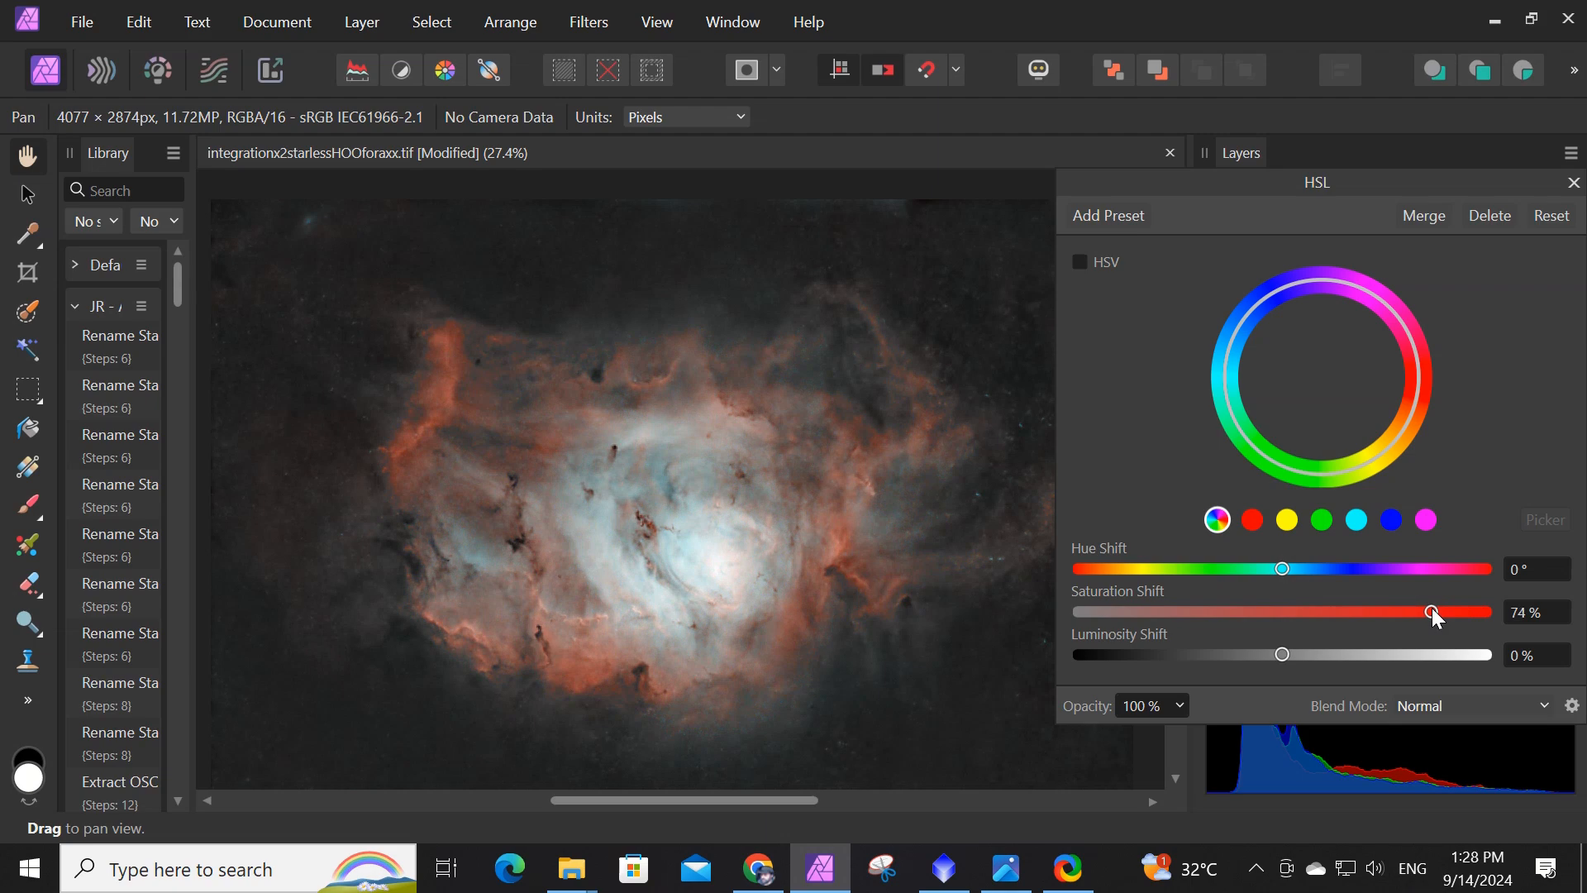
scroll(653, 496, "down", 1)
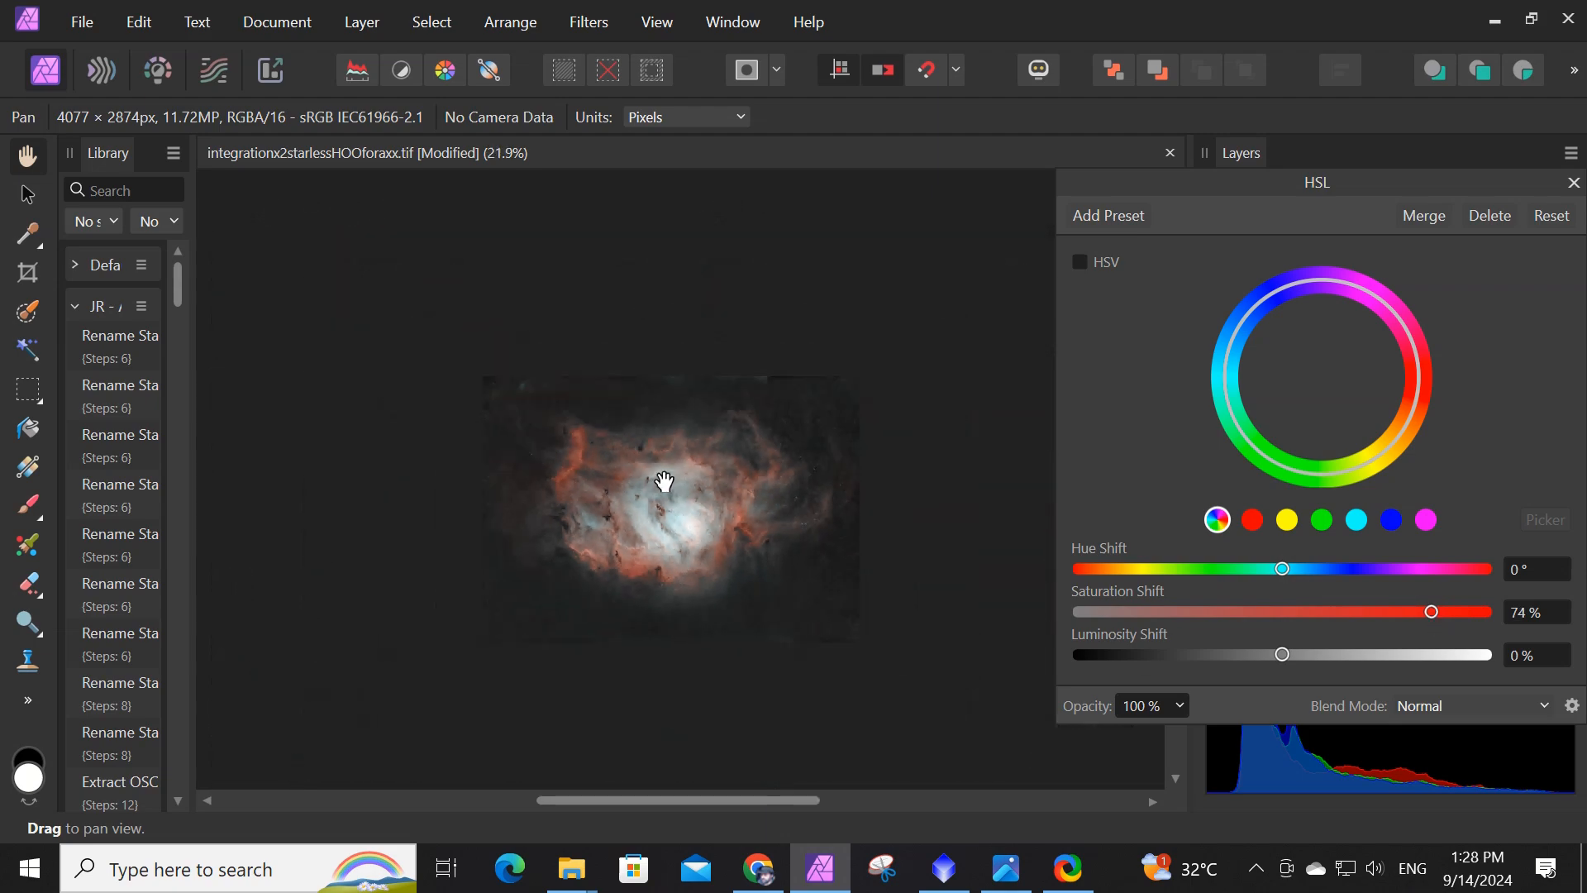
Examine the nebula's colors up close and as a whole, and compare them with the M8 HSO reference image.
scroll(661, 488, "up", 3)
scroll(446, 401, "down", 3)
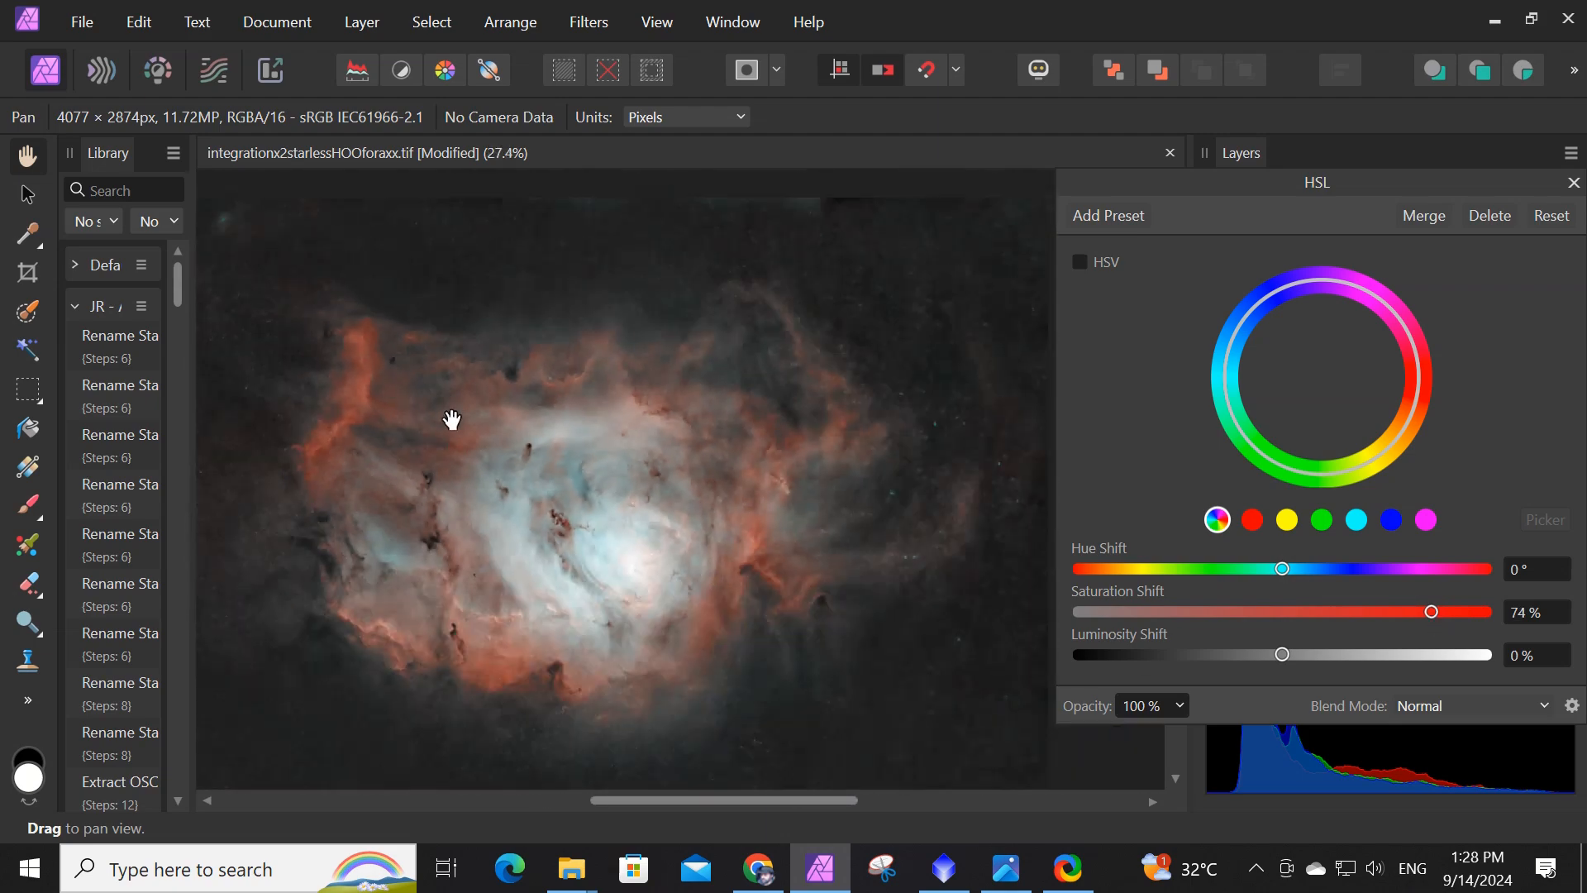
scroll(413, 438, "down", 1)
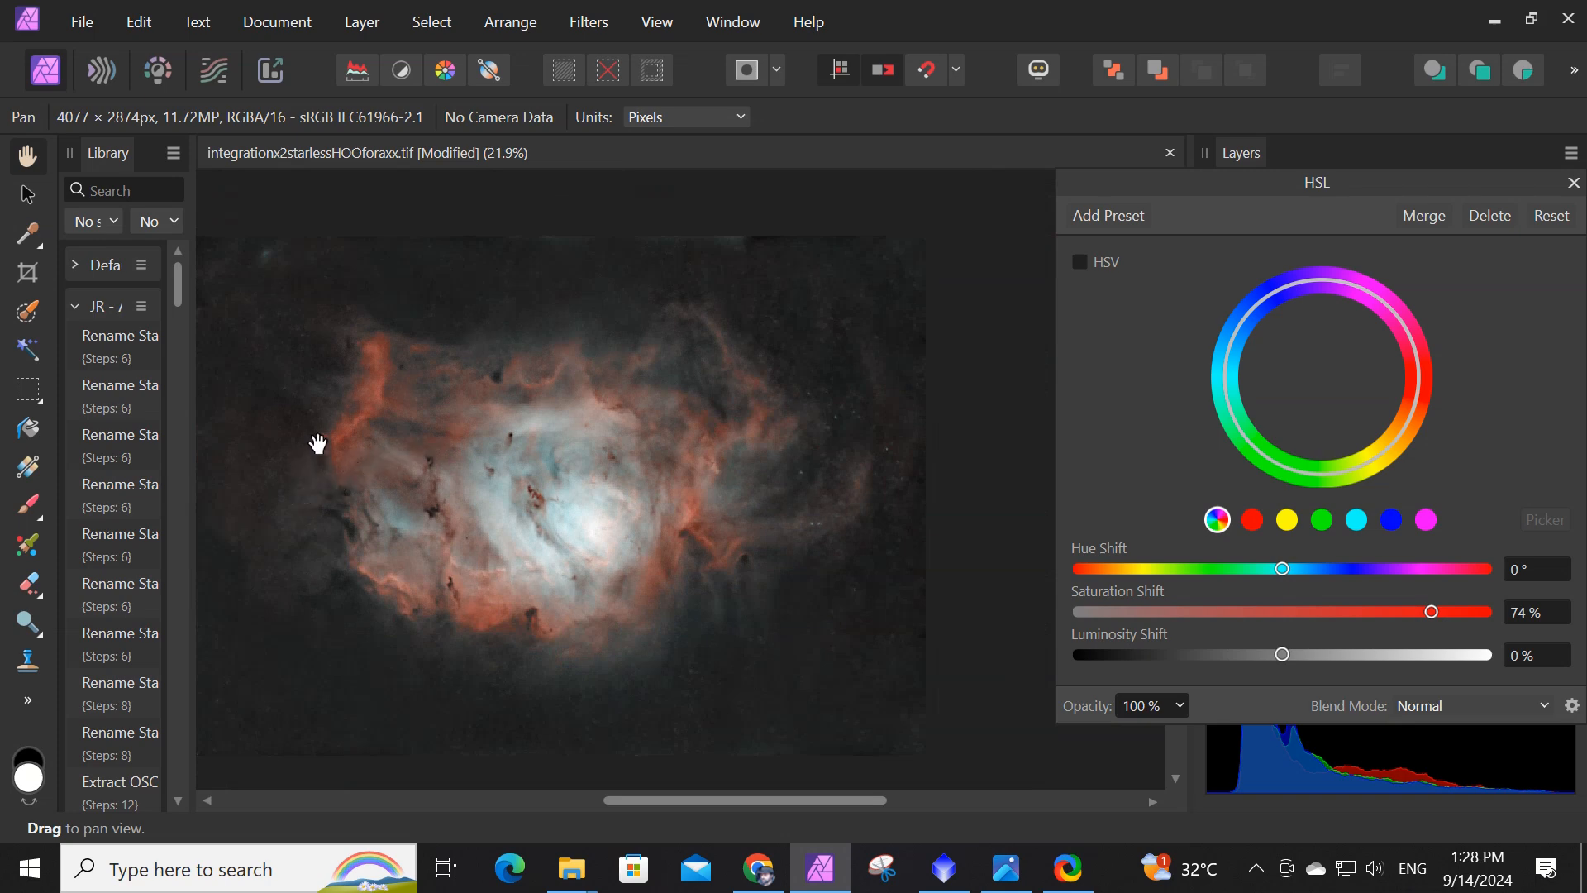
scroll(690, 393, "up", 3)
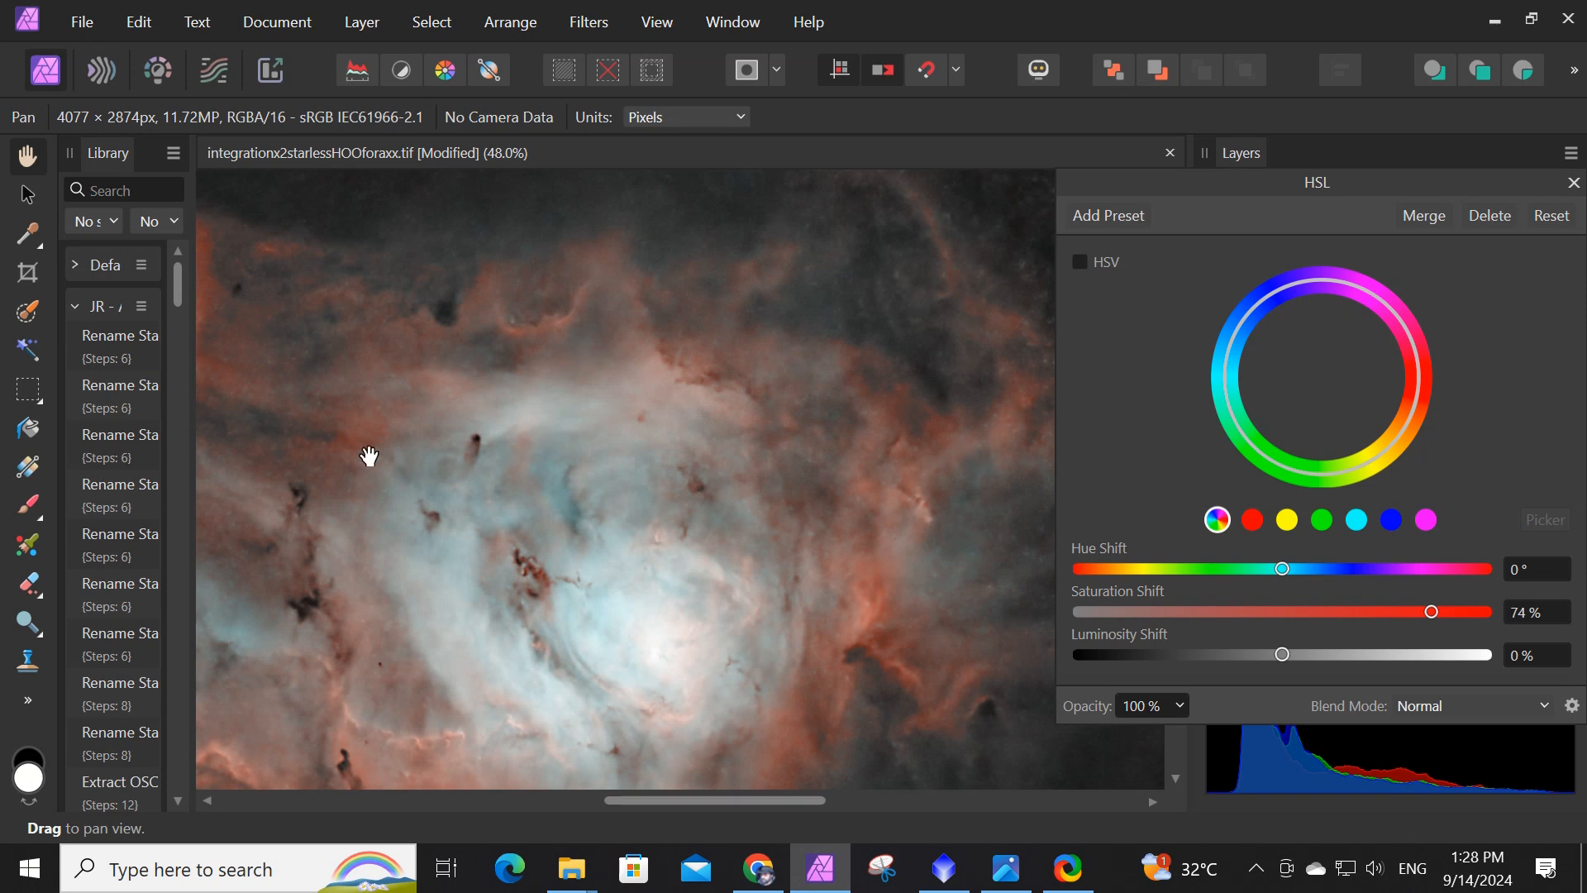
scroll(369, 455, "down", 4)
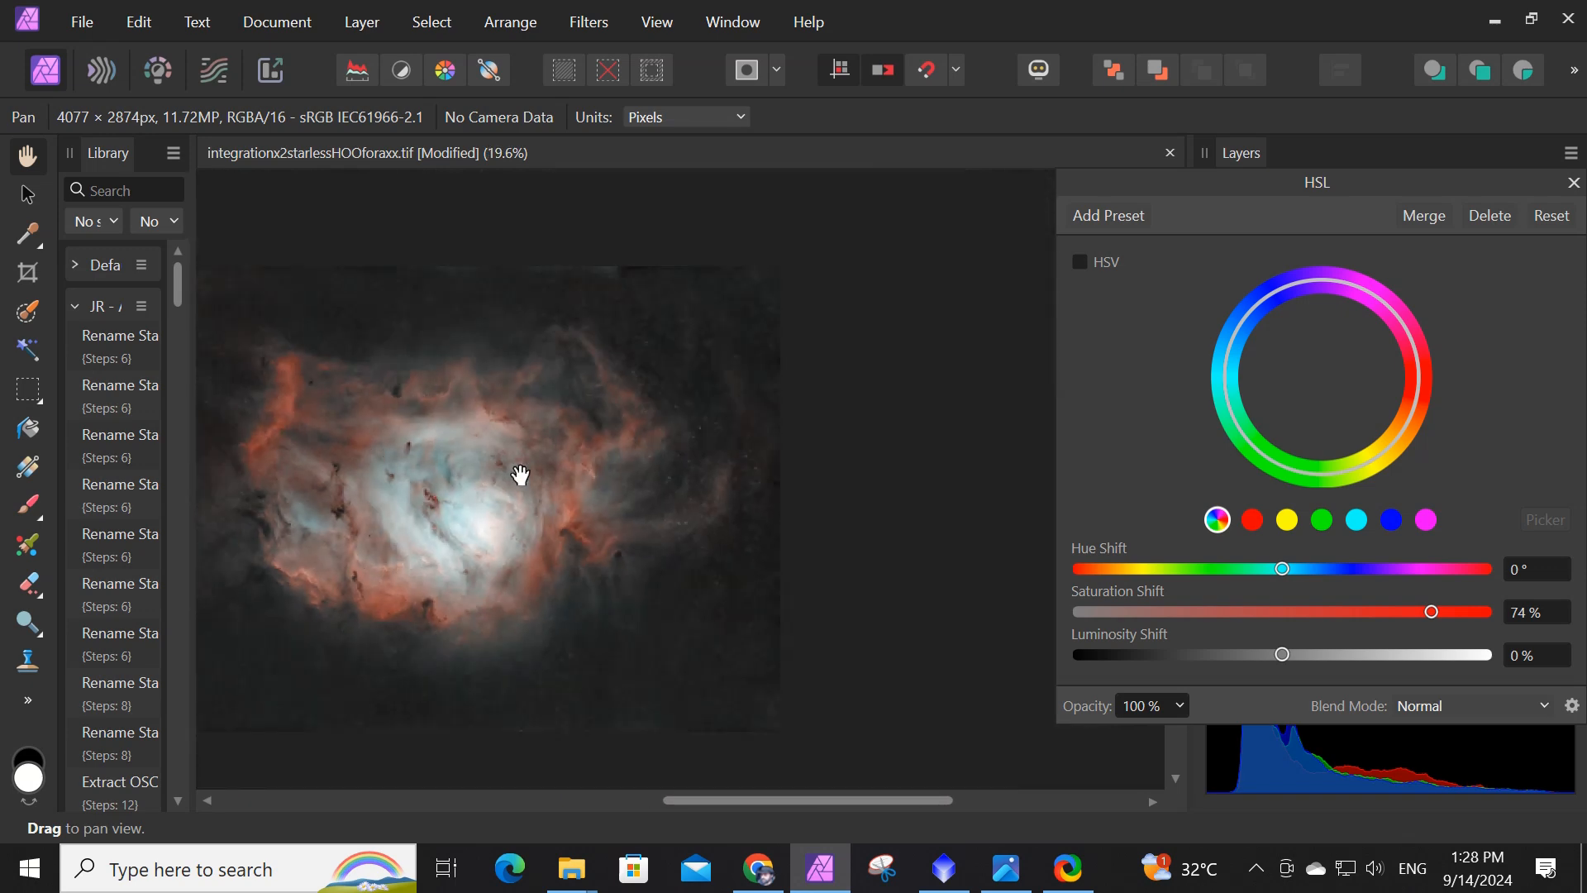
mouse_move(736, 799)
left_mouse_down()
mouse_move(651, 797)
mouse_move(759, 798)
mouse_move(711, 799)
left_mouse_up()
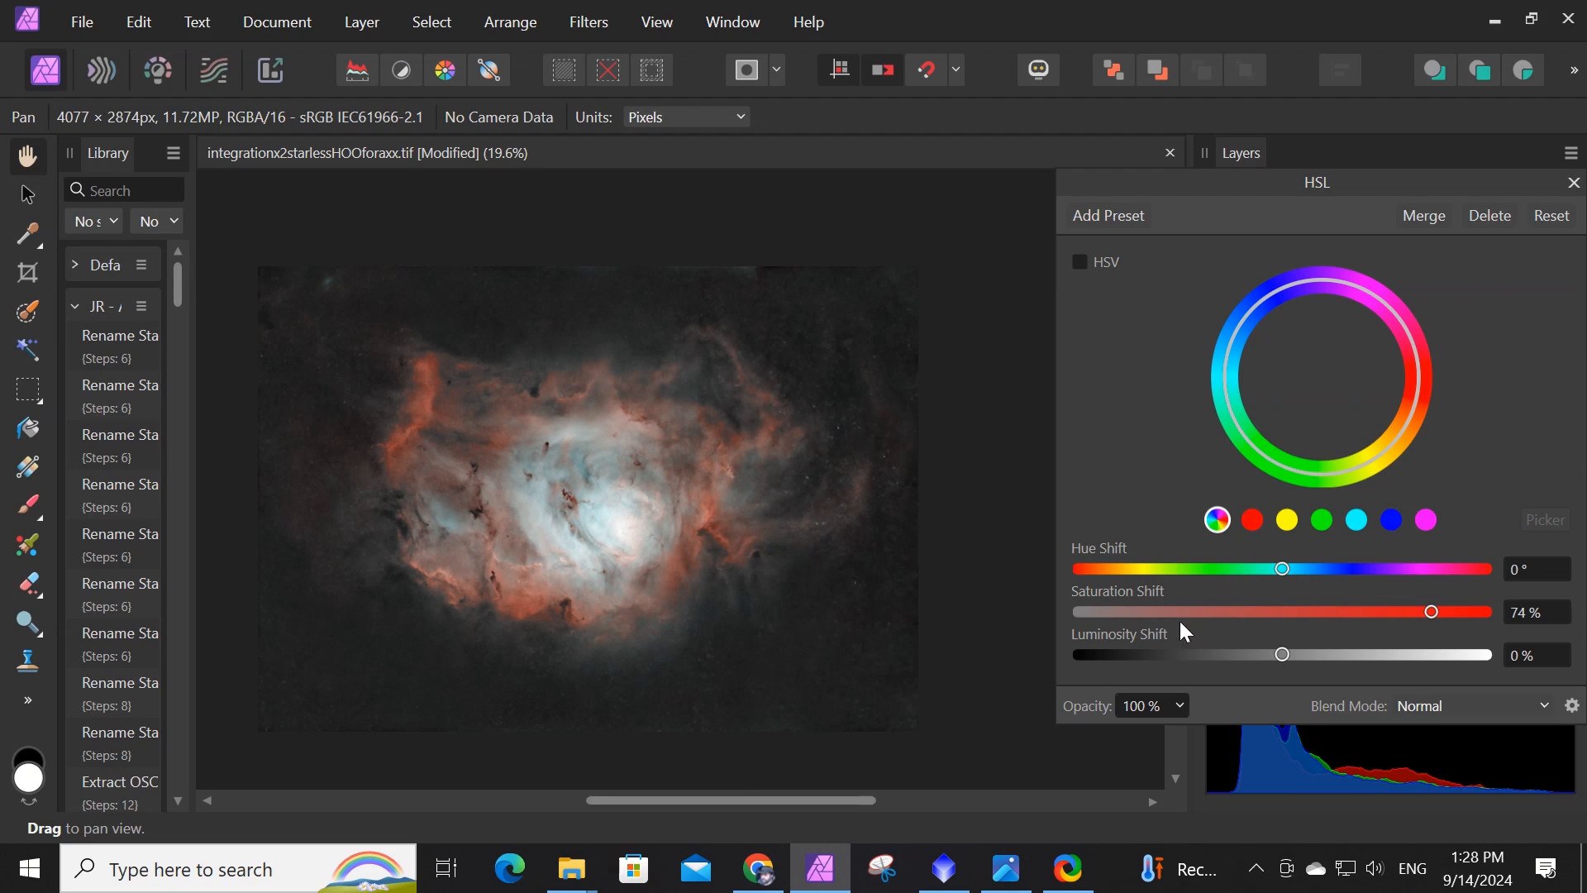
left_click(1006, 868)
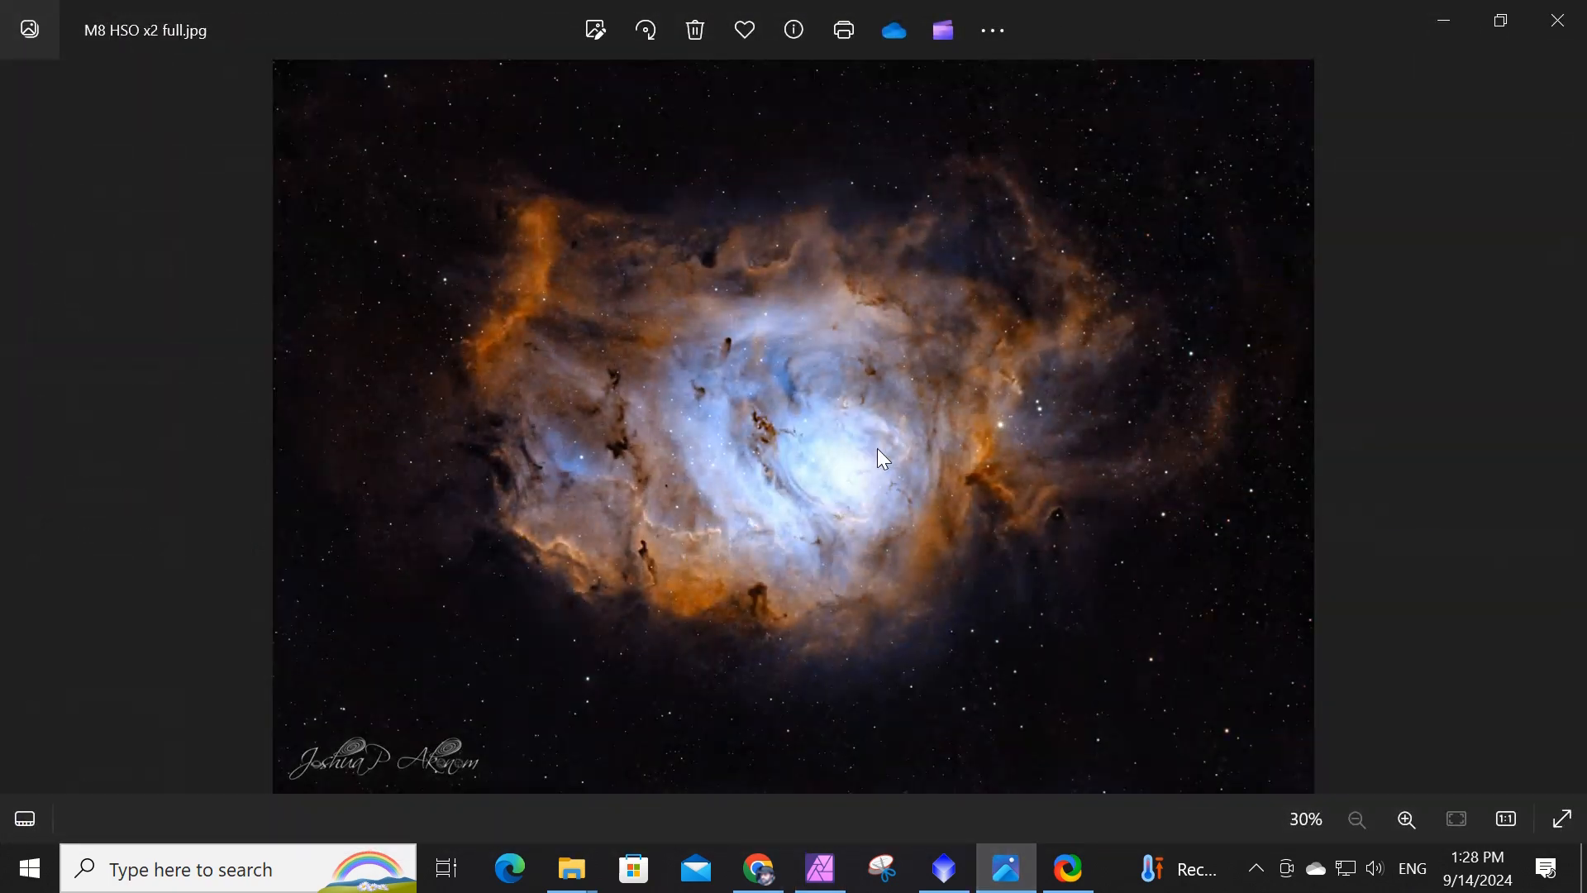
left_click(1033, 864)
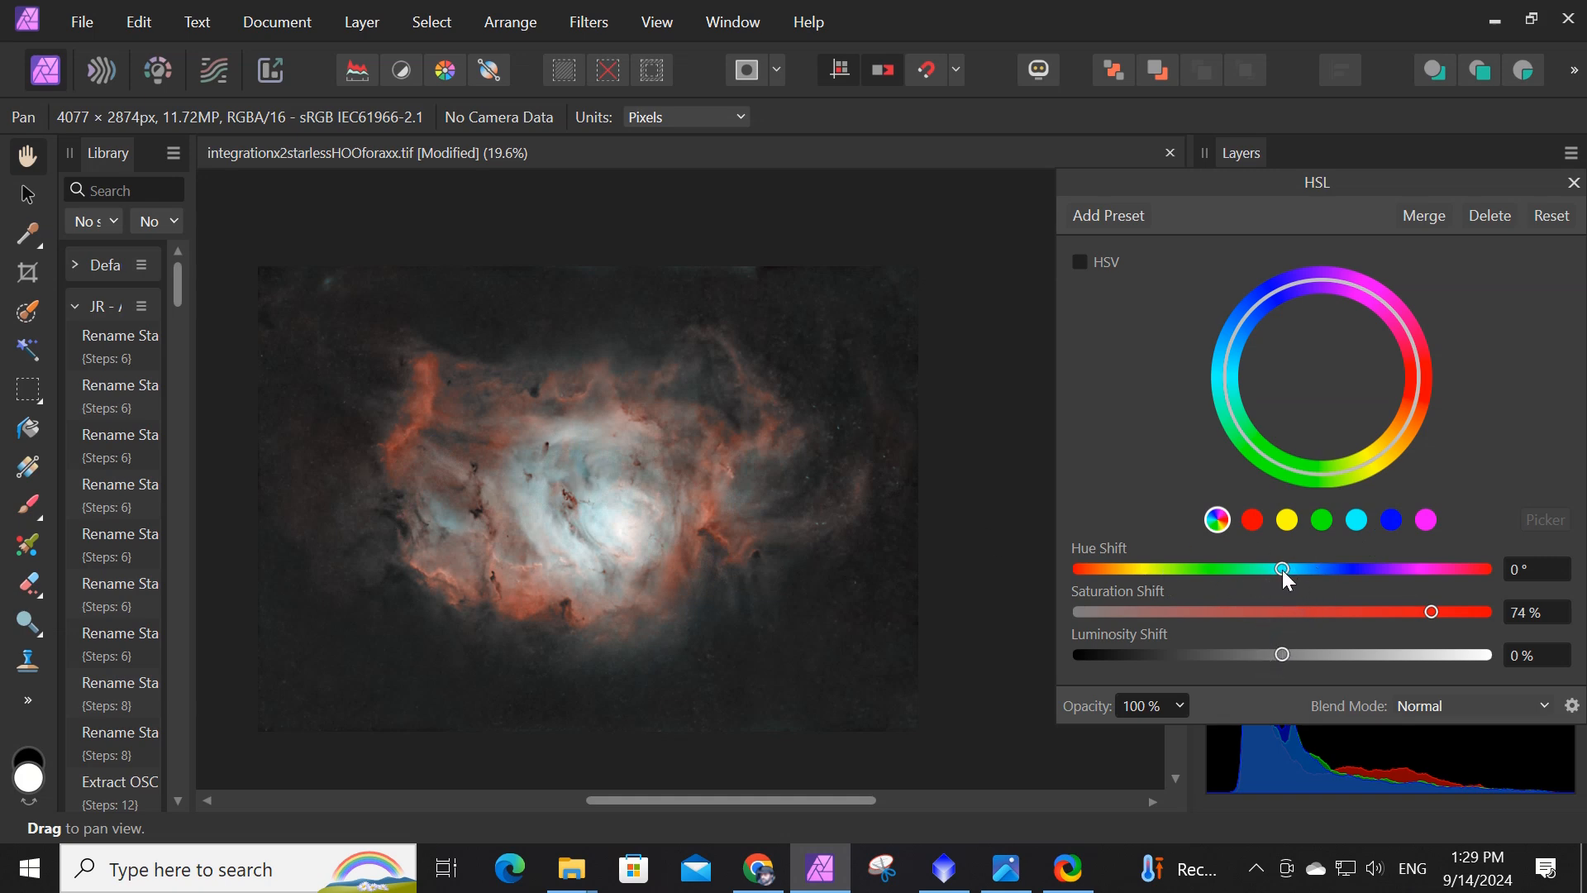
Try hue shifts of -19.9° and 5.7° on the masked HSL adjustment.
mouse_move(1281, 569)
left_mouse_down()
mouse_move(1312, 562)
mouse_move(1260, 572)
left_mouse_up()
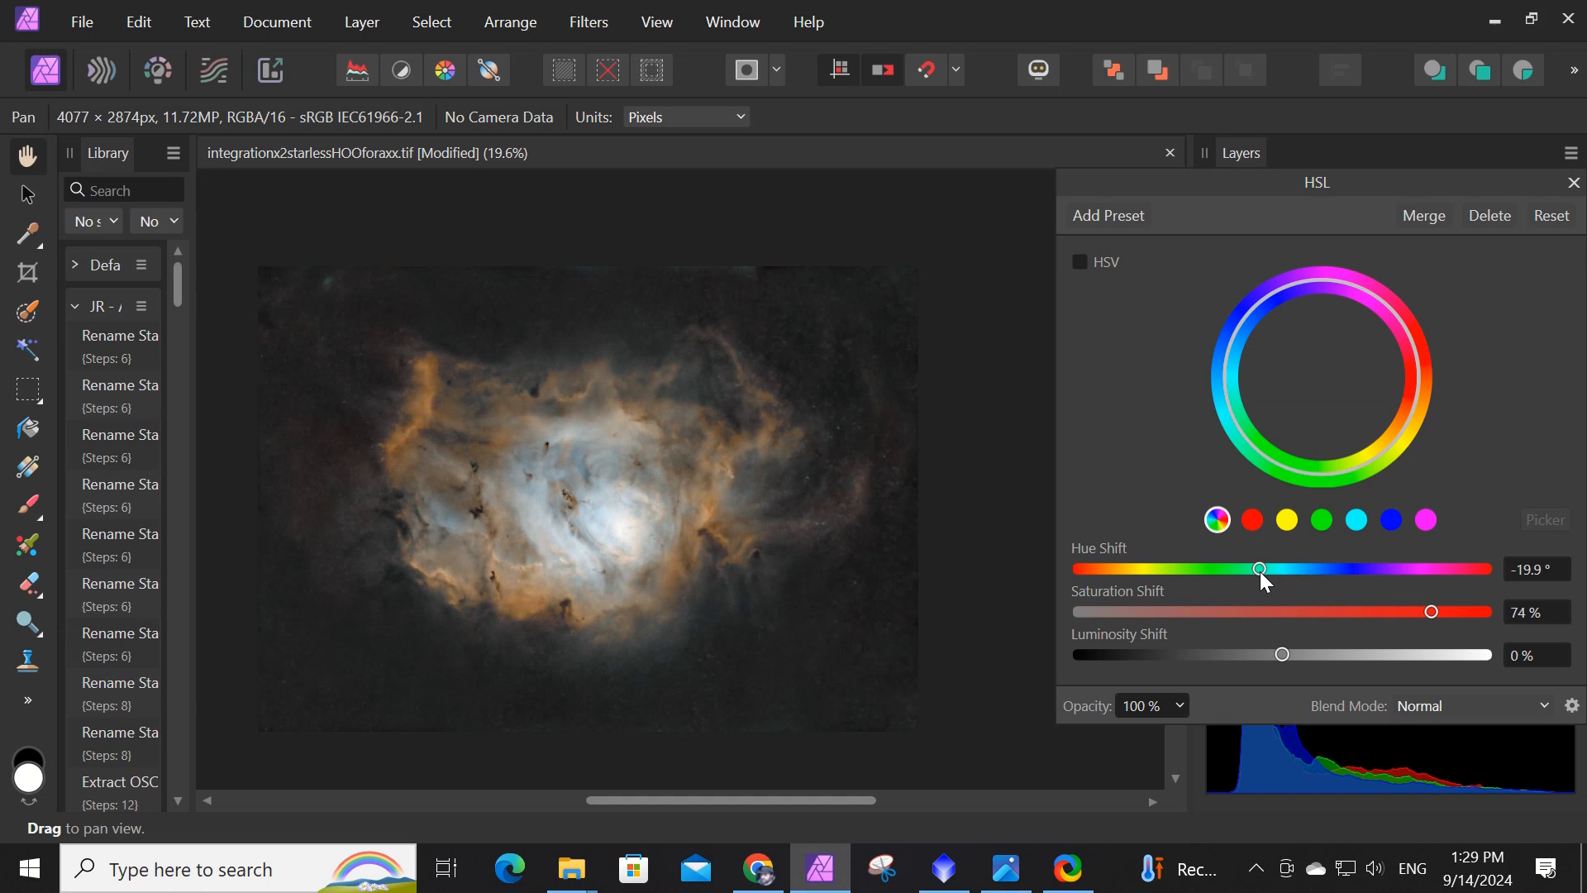
left_click_drag(1261, 572, 1287, 562)
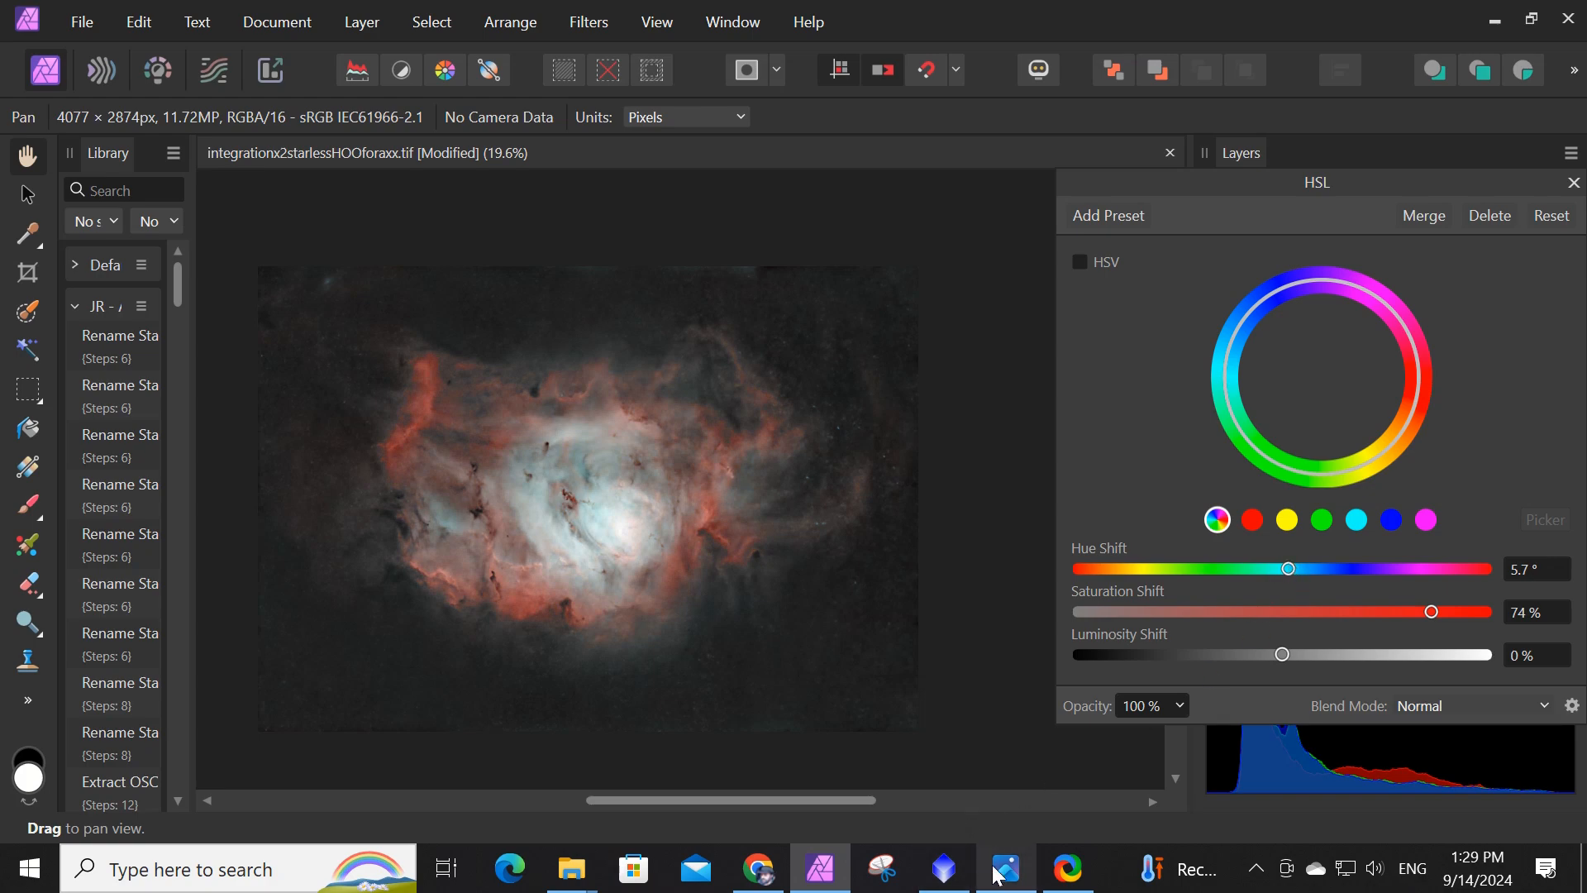
Switch to Chrome and open the AstroBin M8-HOO image from the "M8 HOO foraxx" search results as a color reference.
left_click(758, 868)
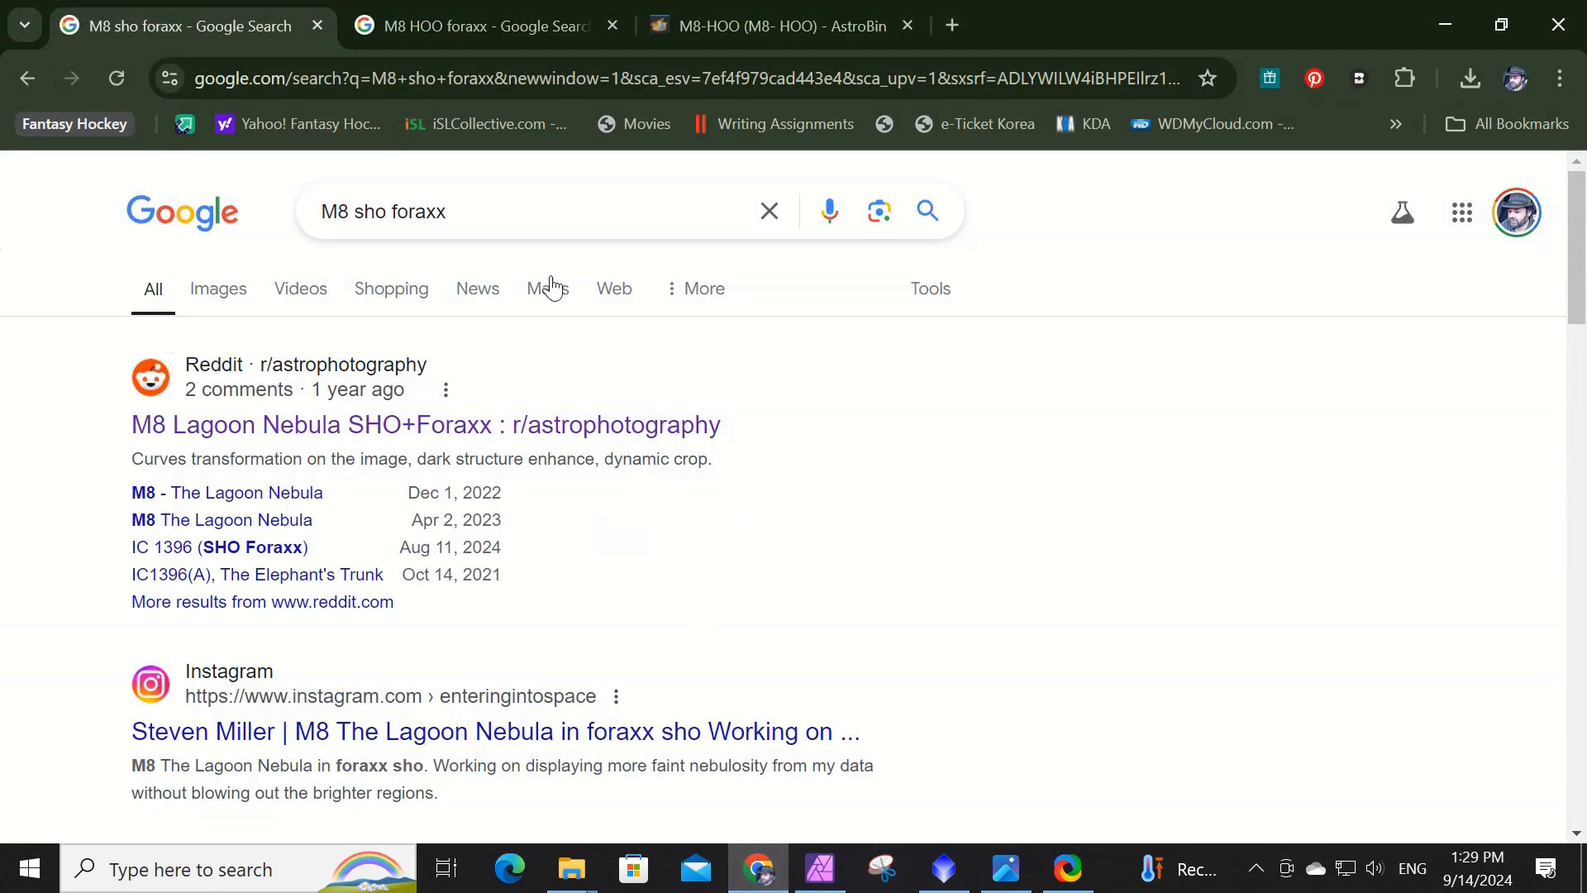
left_click(463, 27)
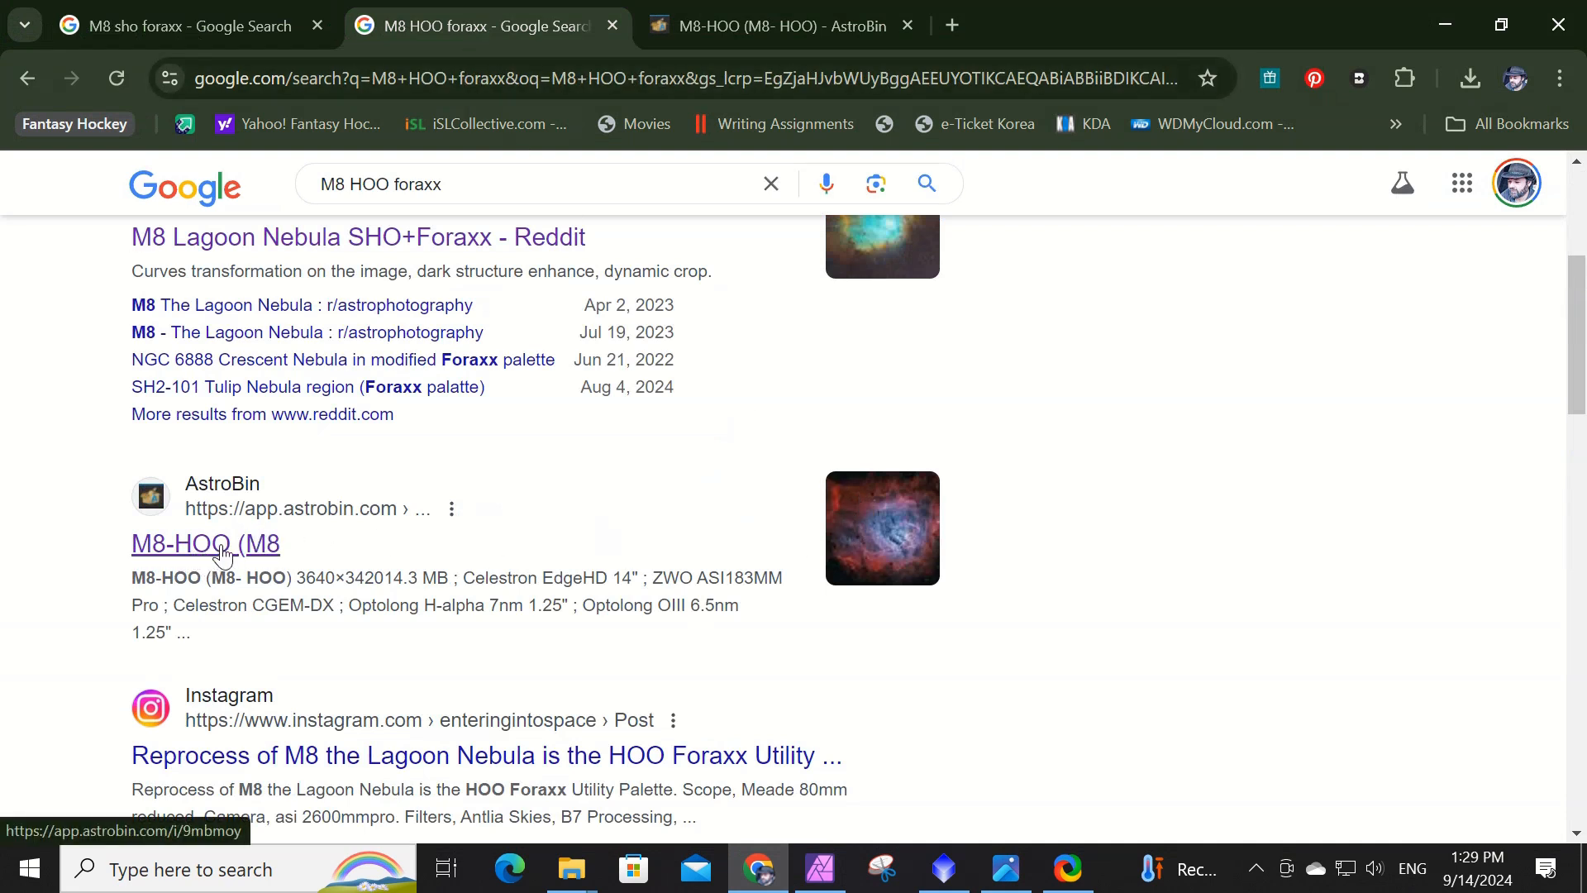
scroll(226, 552, "up", 1)
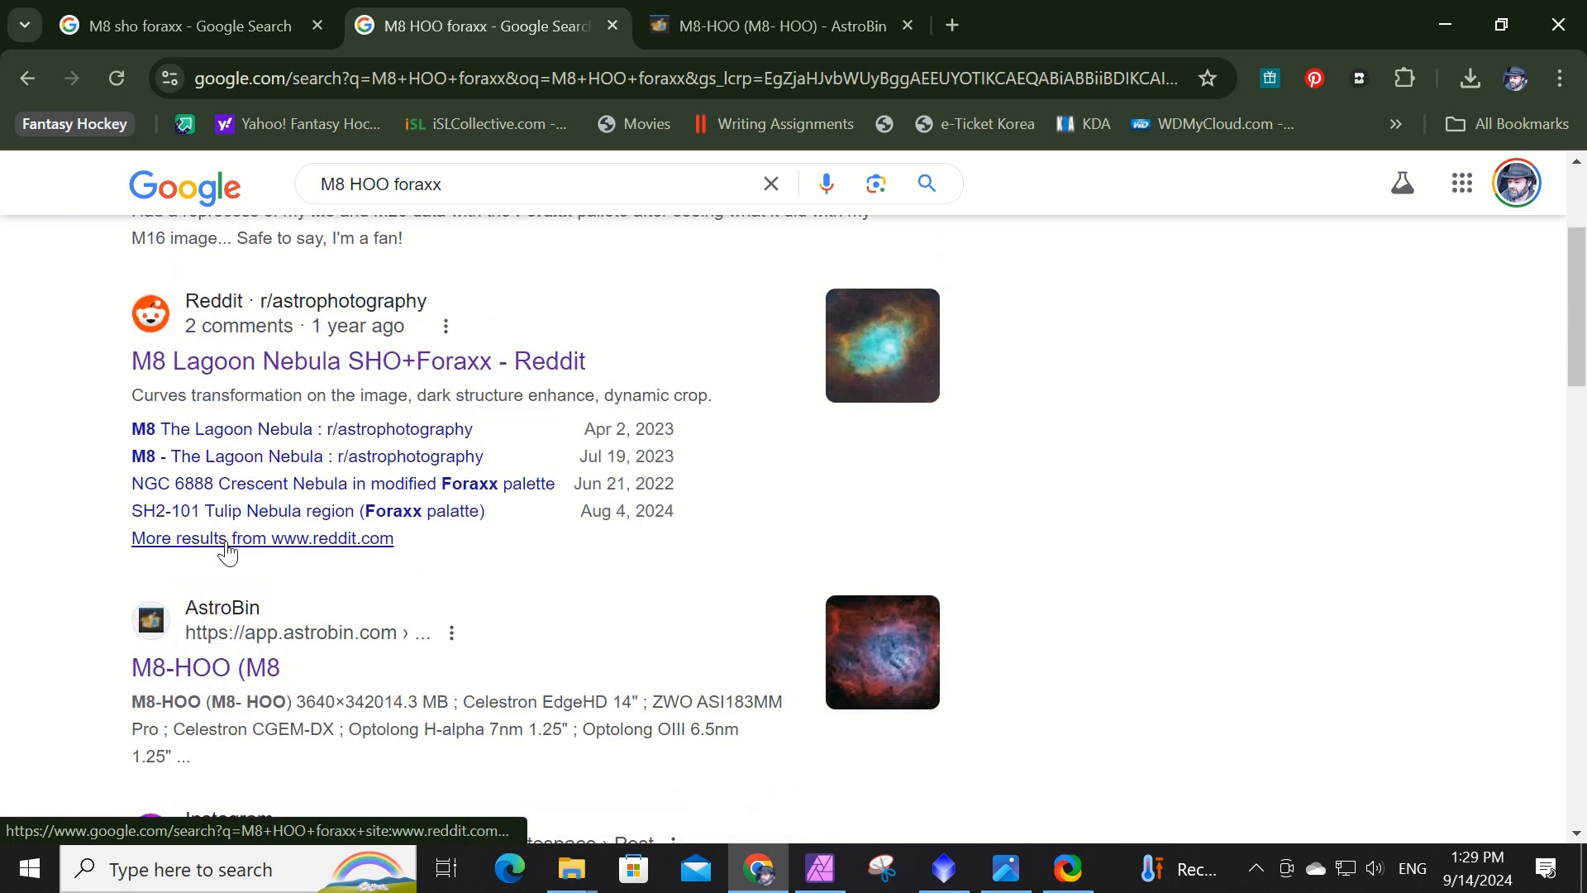
scroll(227, 552, "down", 3)
left_click(224, 420)
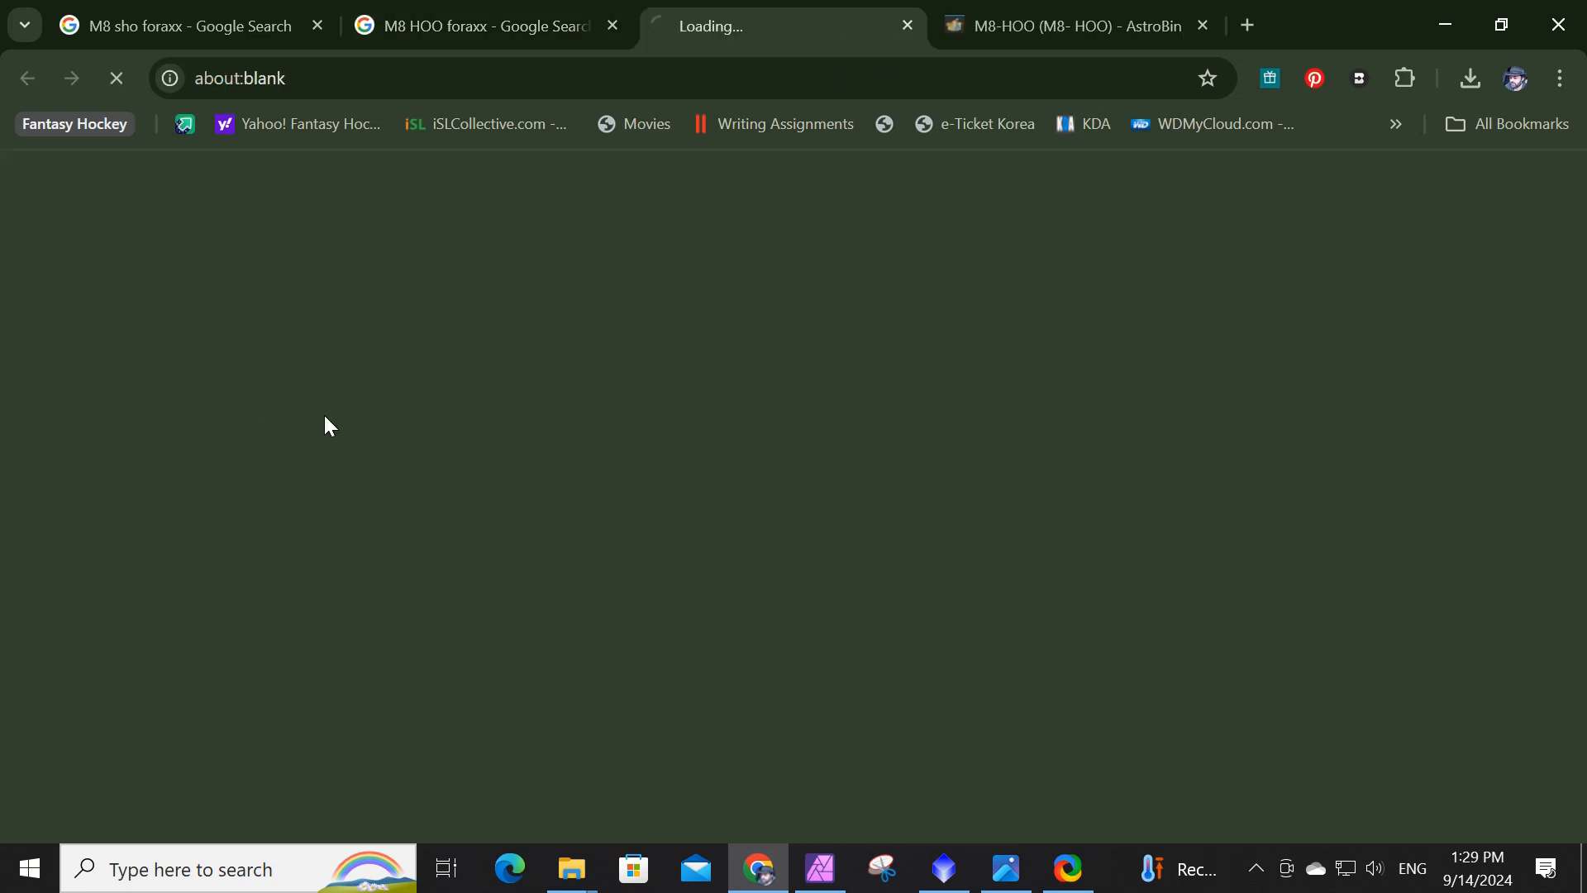
left_click(1084, 25)
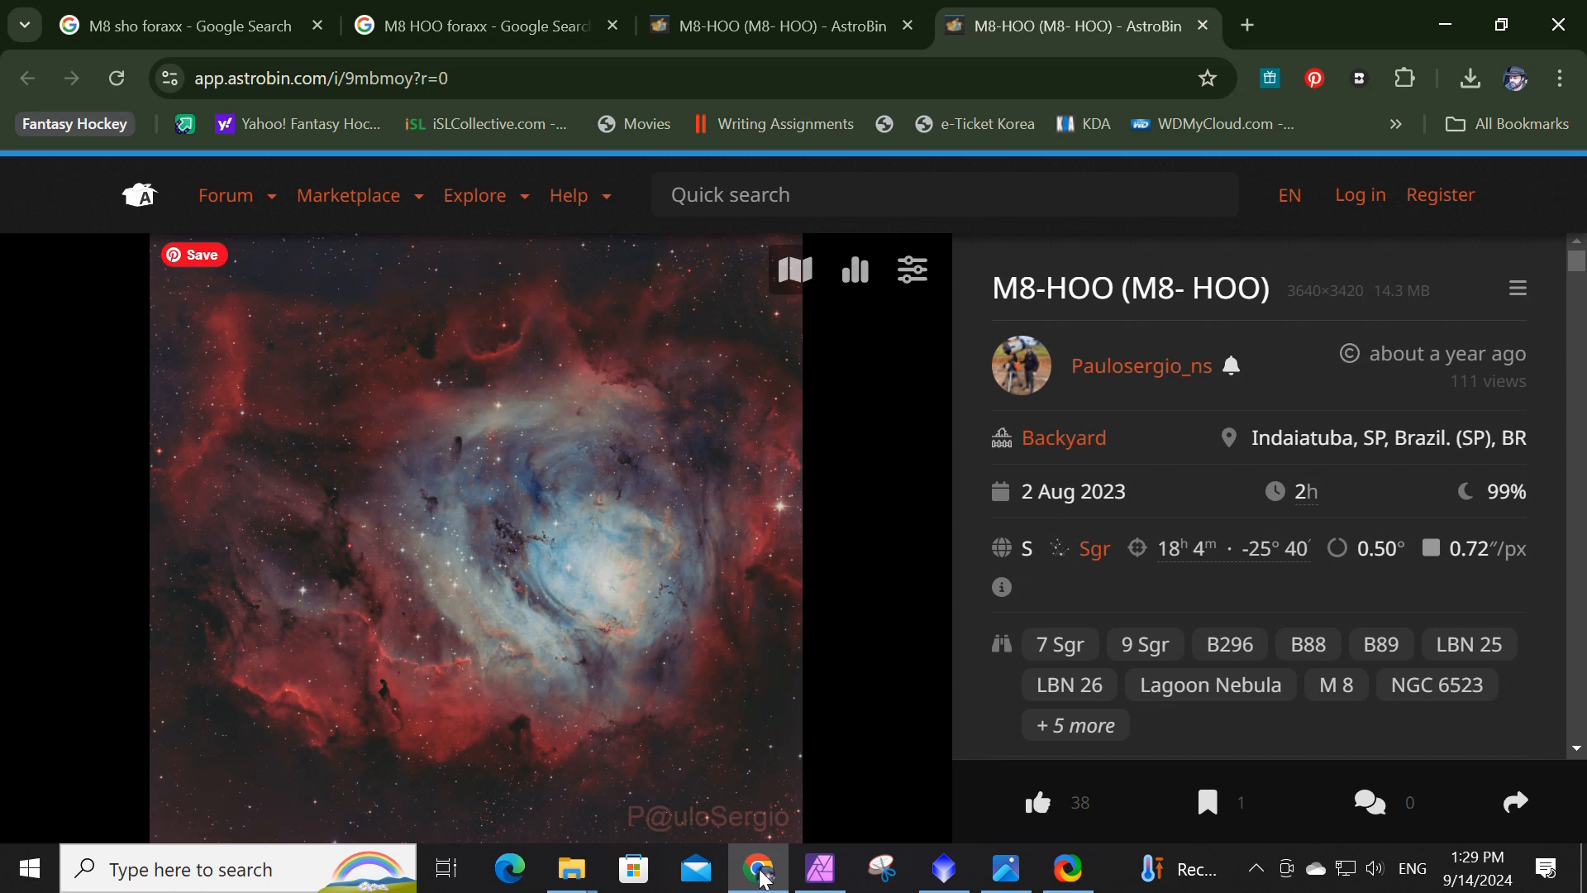
Quit PixInsight and switch back to Affinity Photo.
mouse_move(1015, 877)
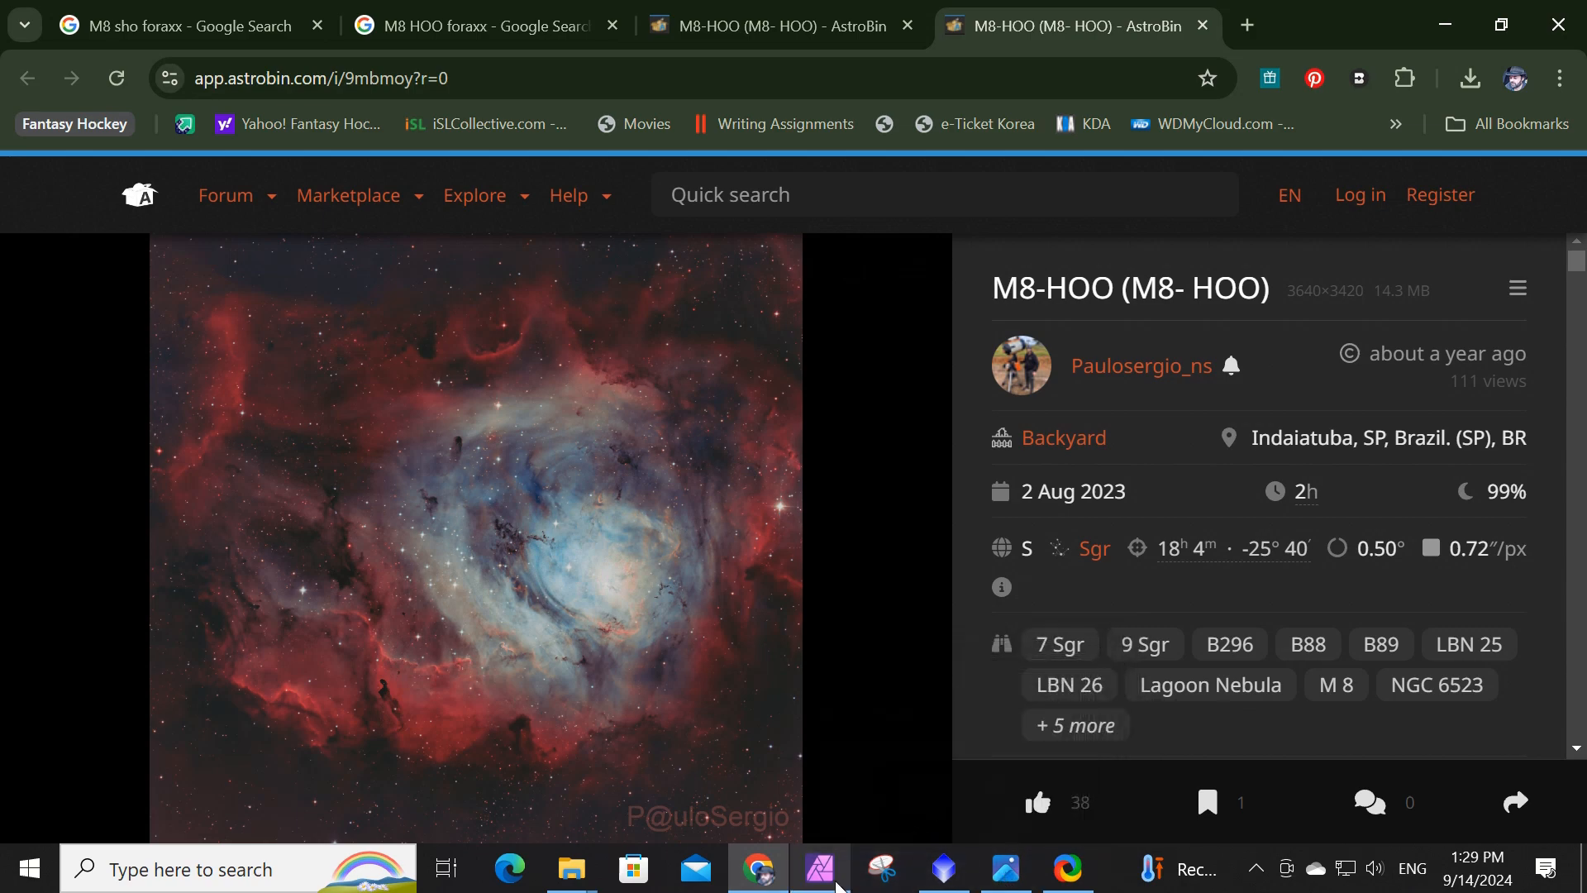
left_click(947, 866)
left_click(1556, 14)
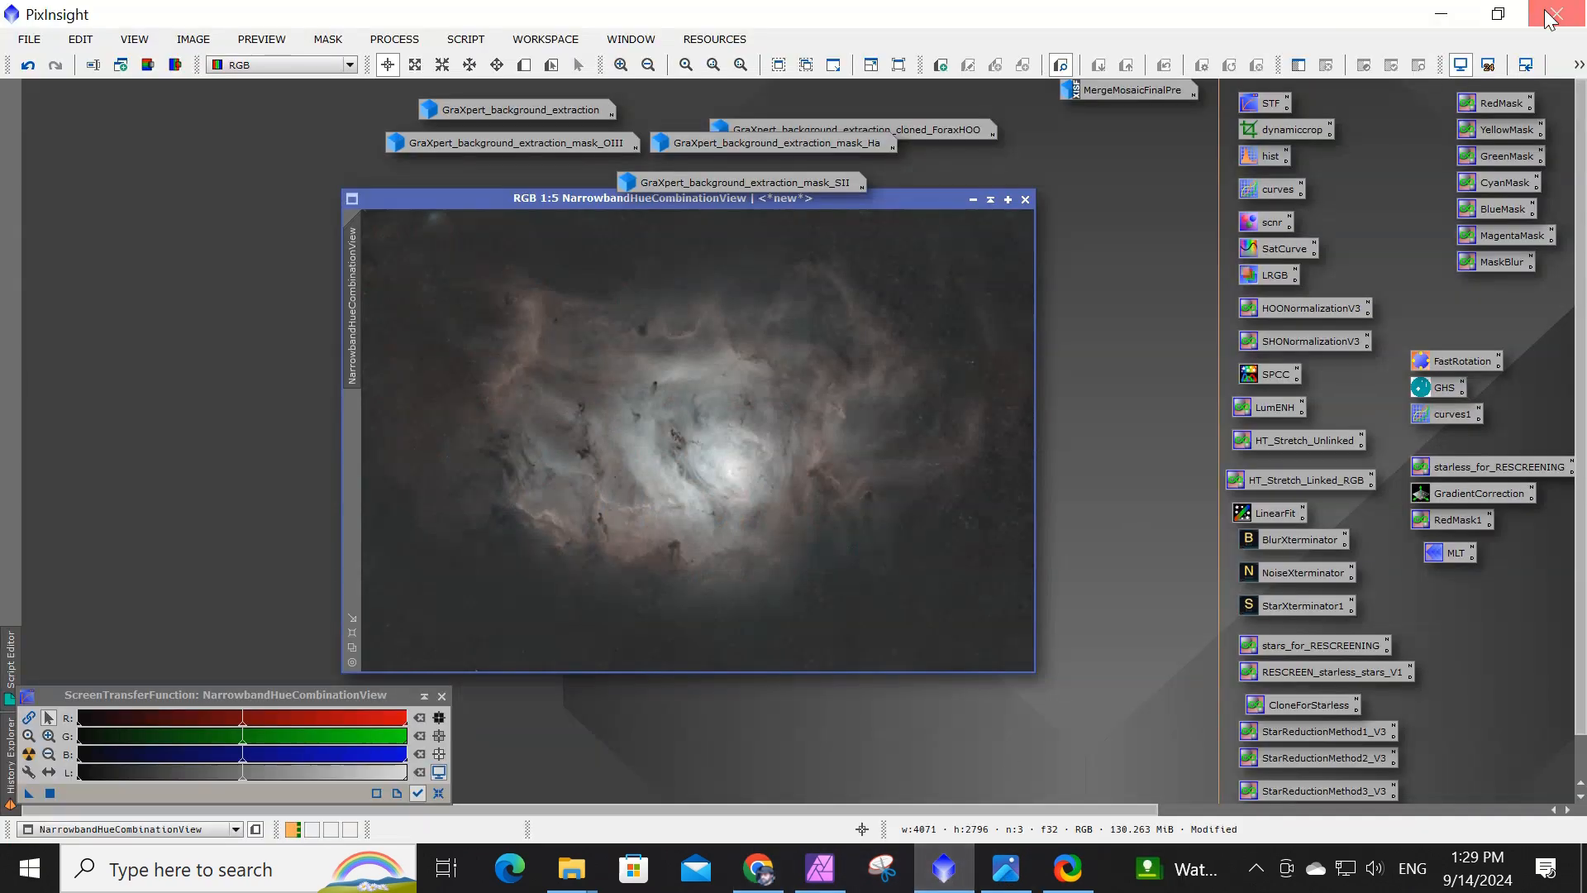
left_click(825, 487)
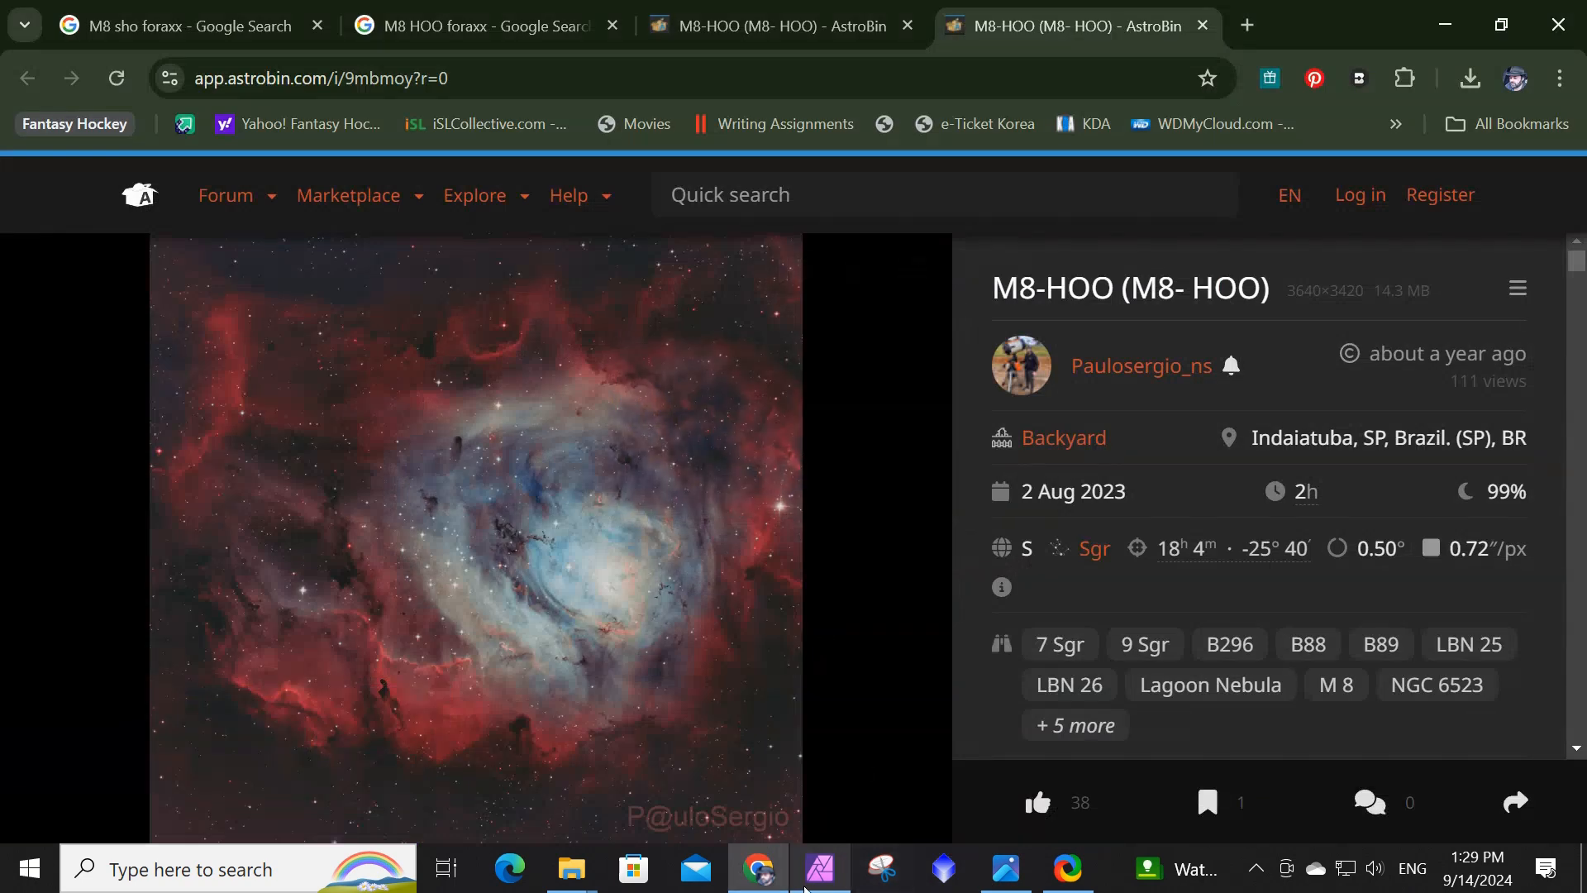
left_click(816, 878)
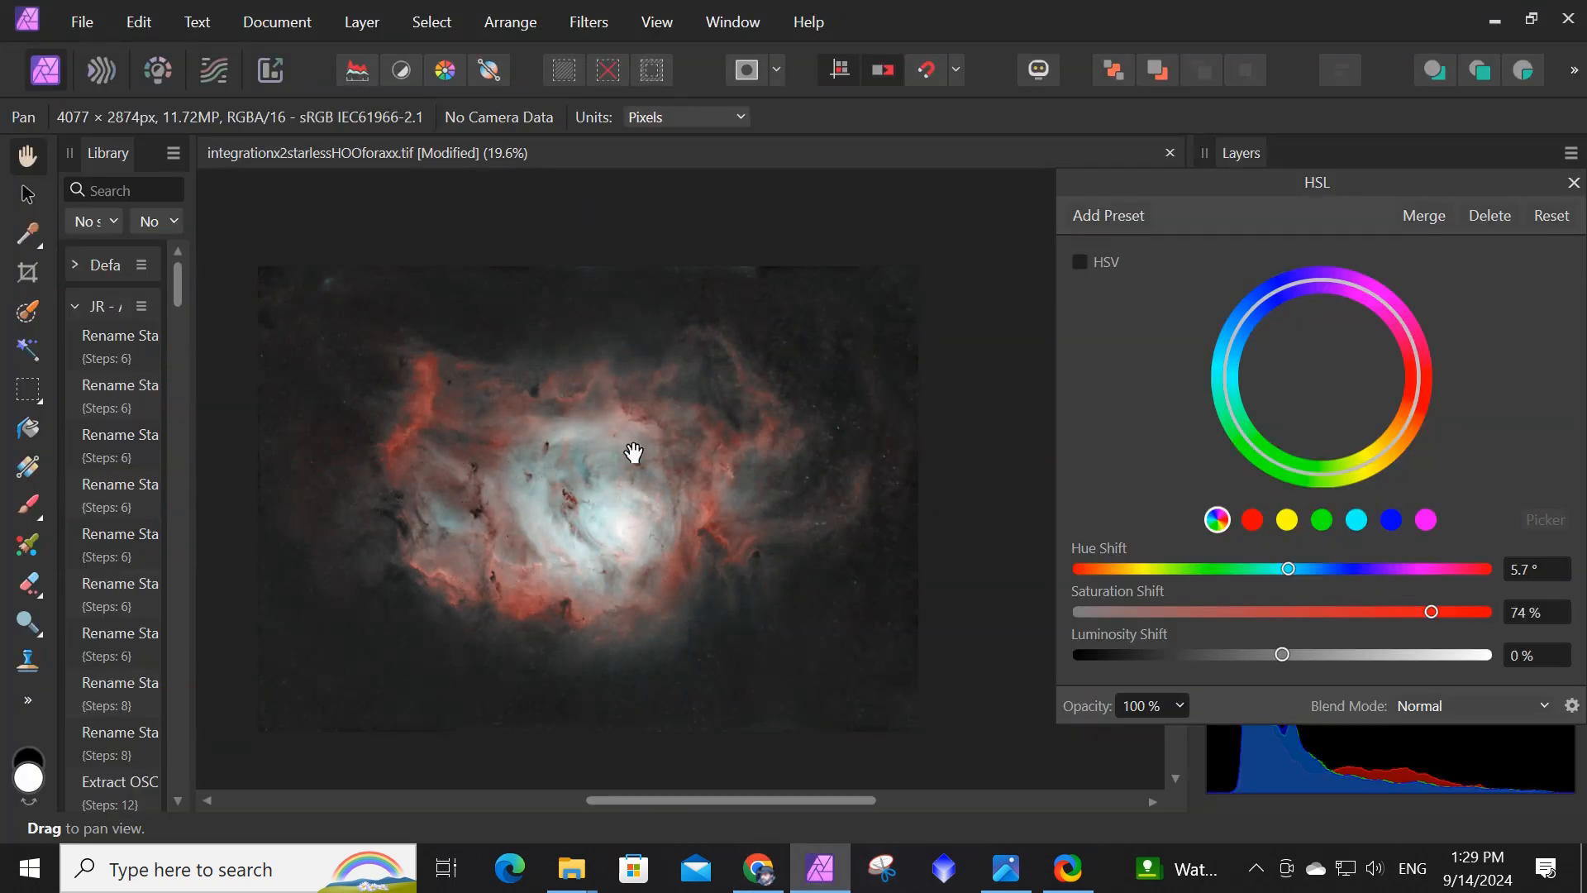
Recheck the reference images and try a hue shift of 18.9° on the masked HSL adjustment.
left_click(1008, 869)
left_click(1008, 869)
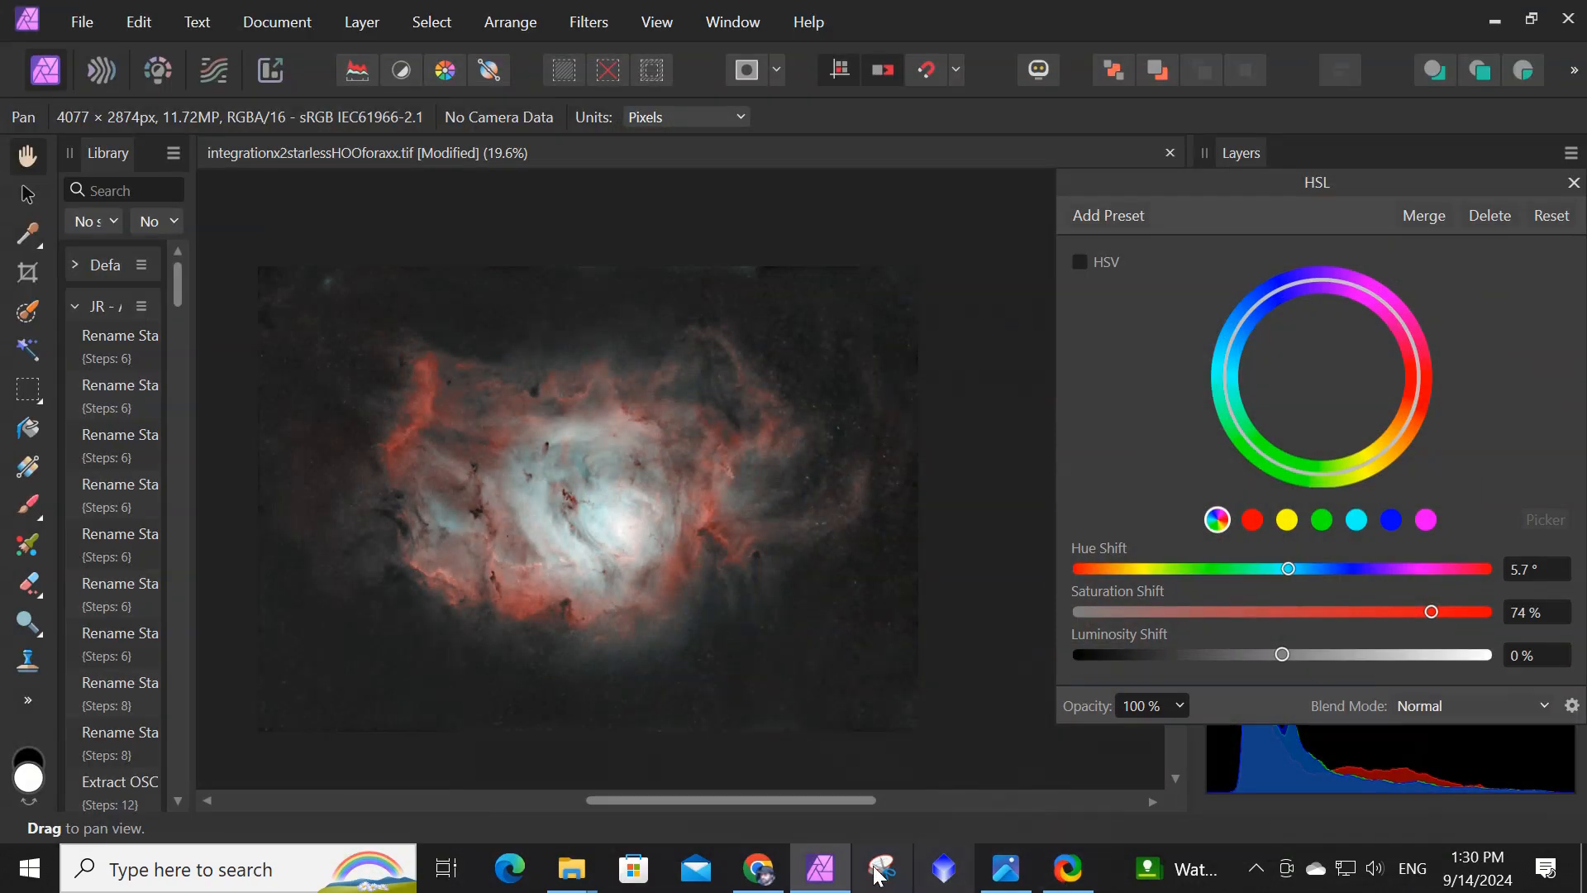
left_click(760, 868)
left_click(764, 872)
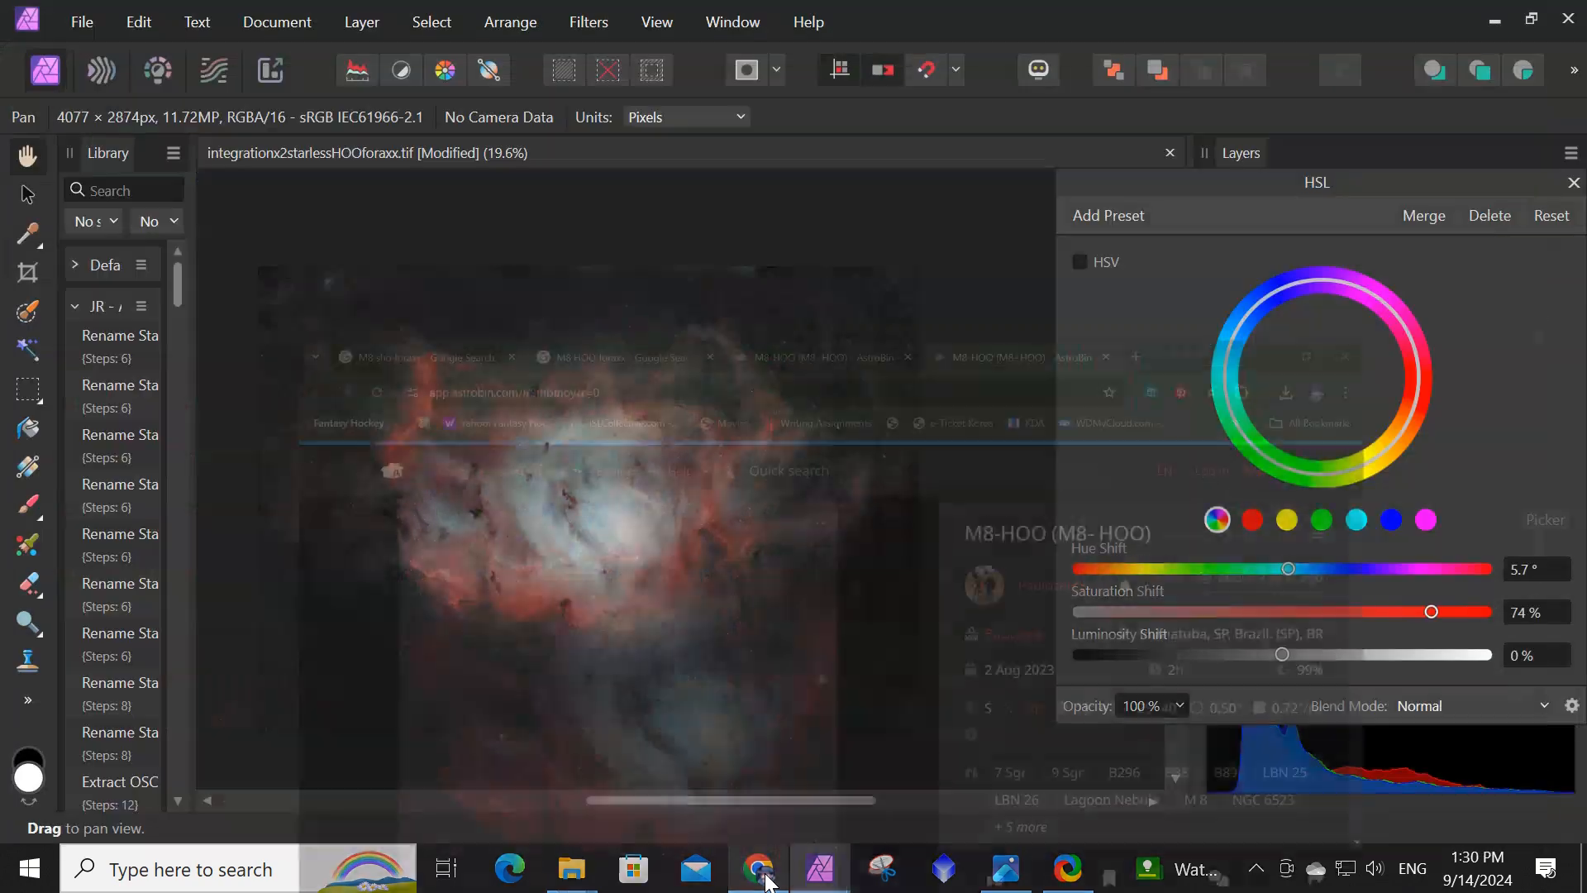
left_click_drag(1287, 567, 1305, 567)
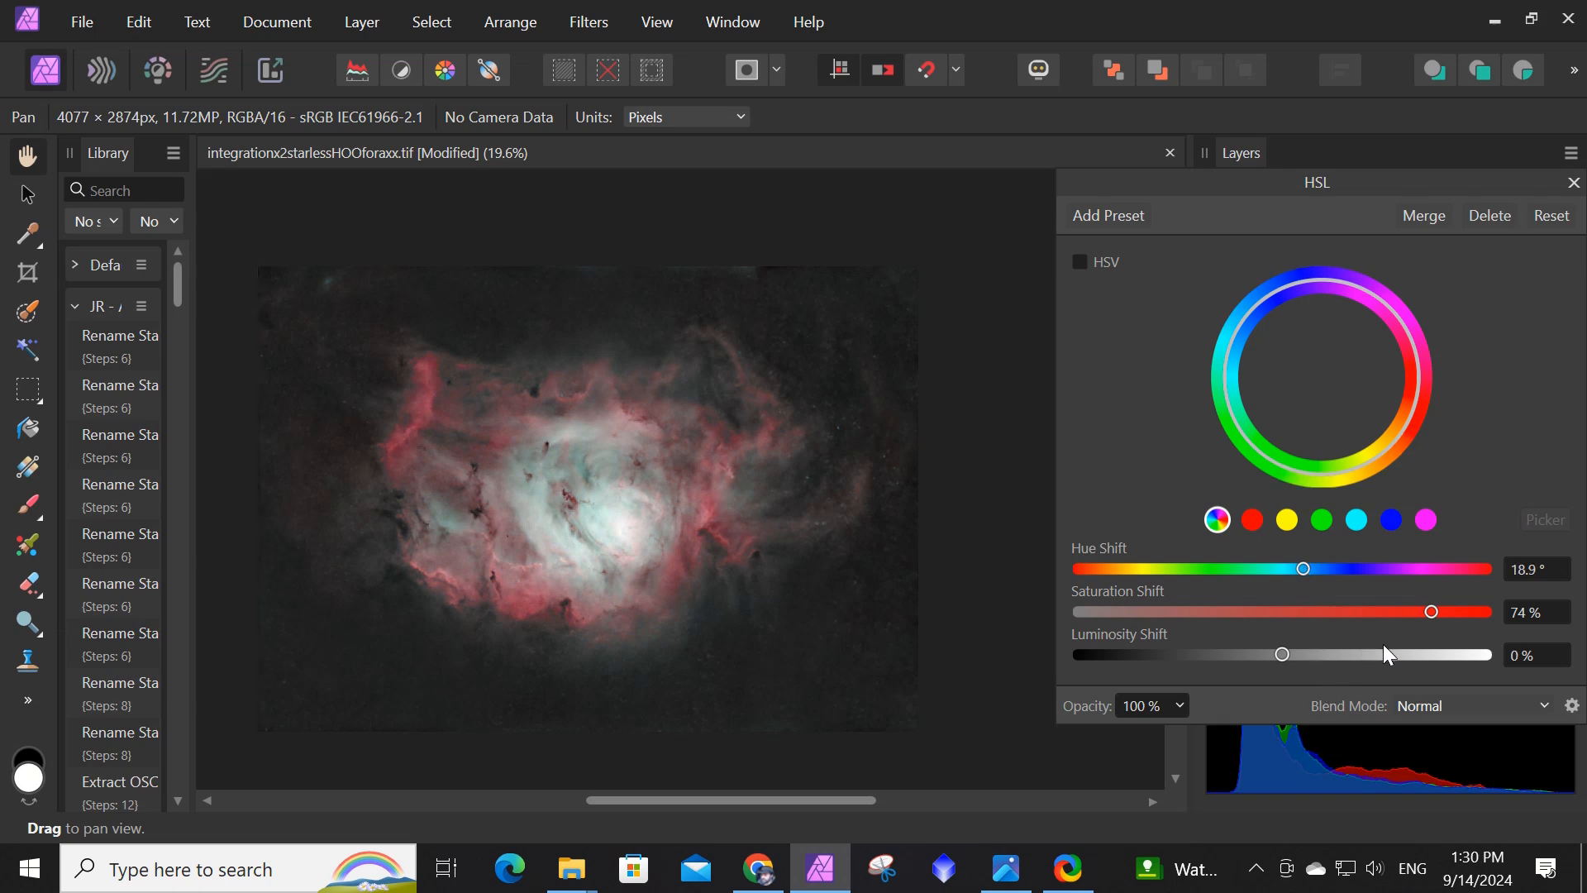
Try slight hue shifts on the blue and cyan ranges, return the cyan hue shift to 0, and close the HSL settings.
left_click(1385, 519)
mouse_move(1283, 568)
left_mouse_down()
mouse_move(1323, 568)
mouse_move(1212, 568)
mouse_move(1282, 566)
left_mouse_up()
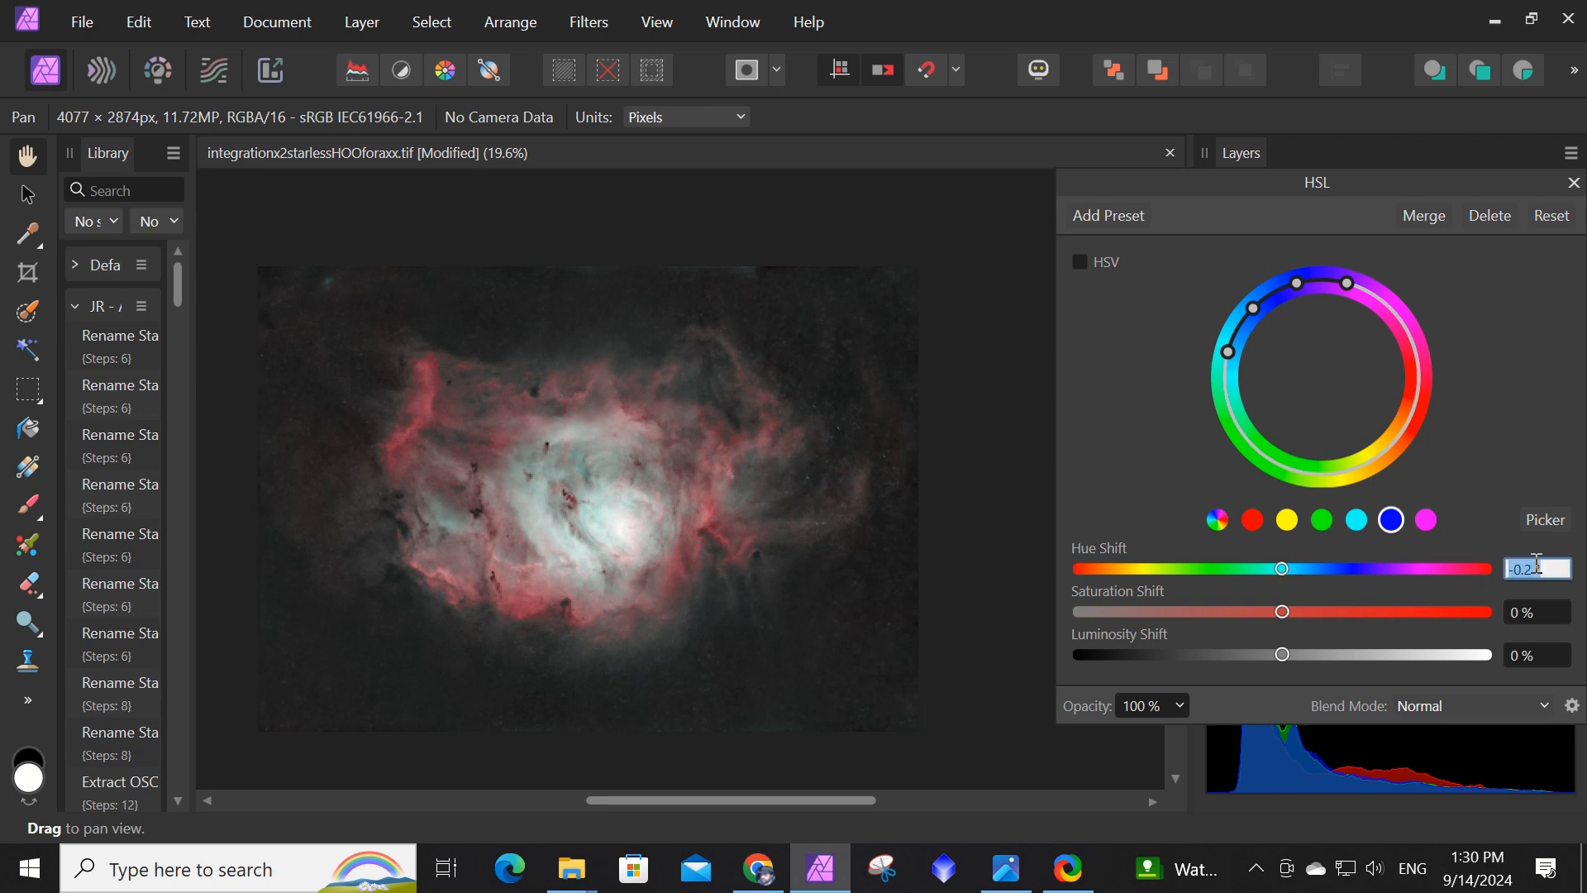
left_click(1356, 521)
mouse_move(1282, 567)
left_mouse_down()
mouse_move(1317, 565)
mouse_move(1208, 572)
mouse_move(1281, 566)
left_mouse_up()
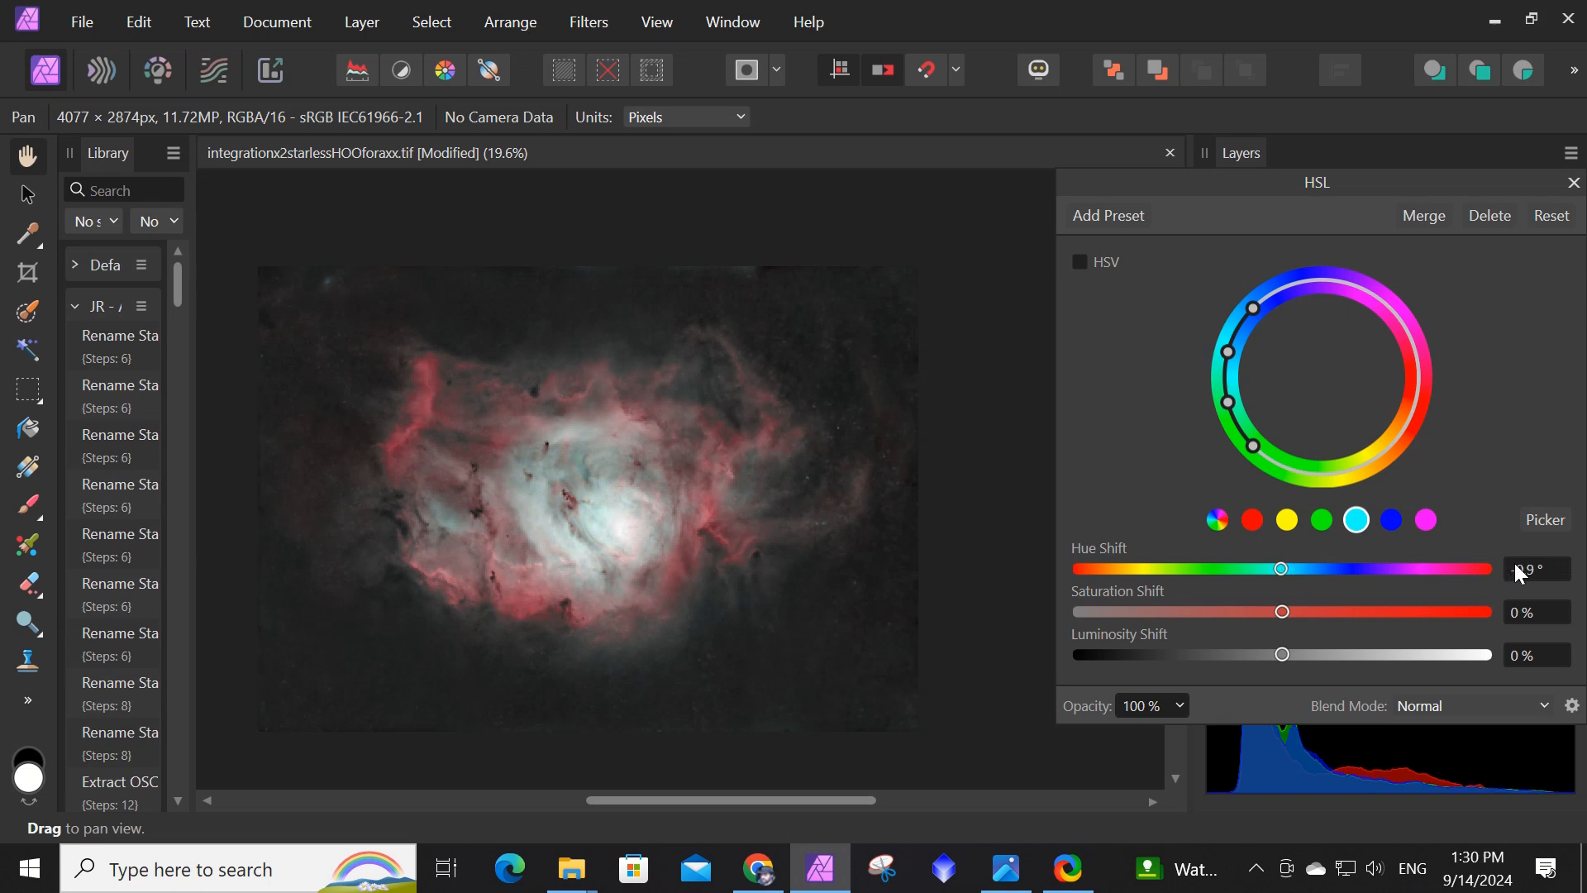
type("0")
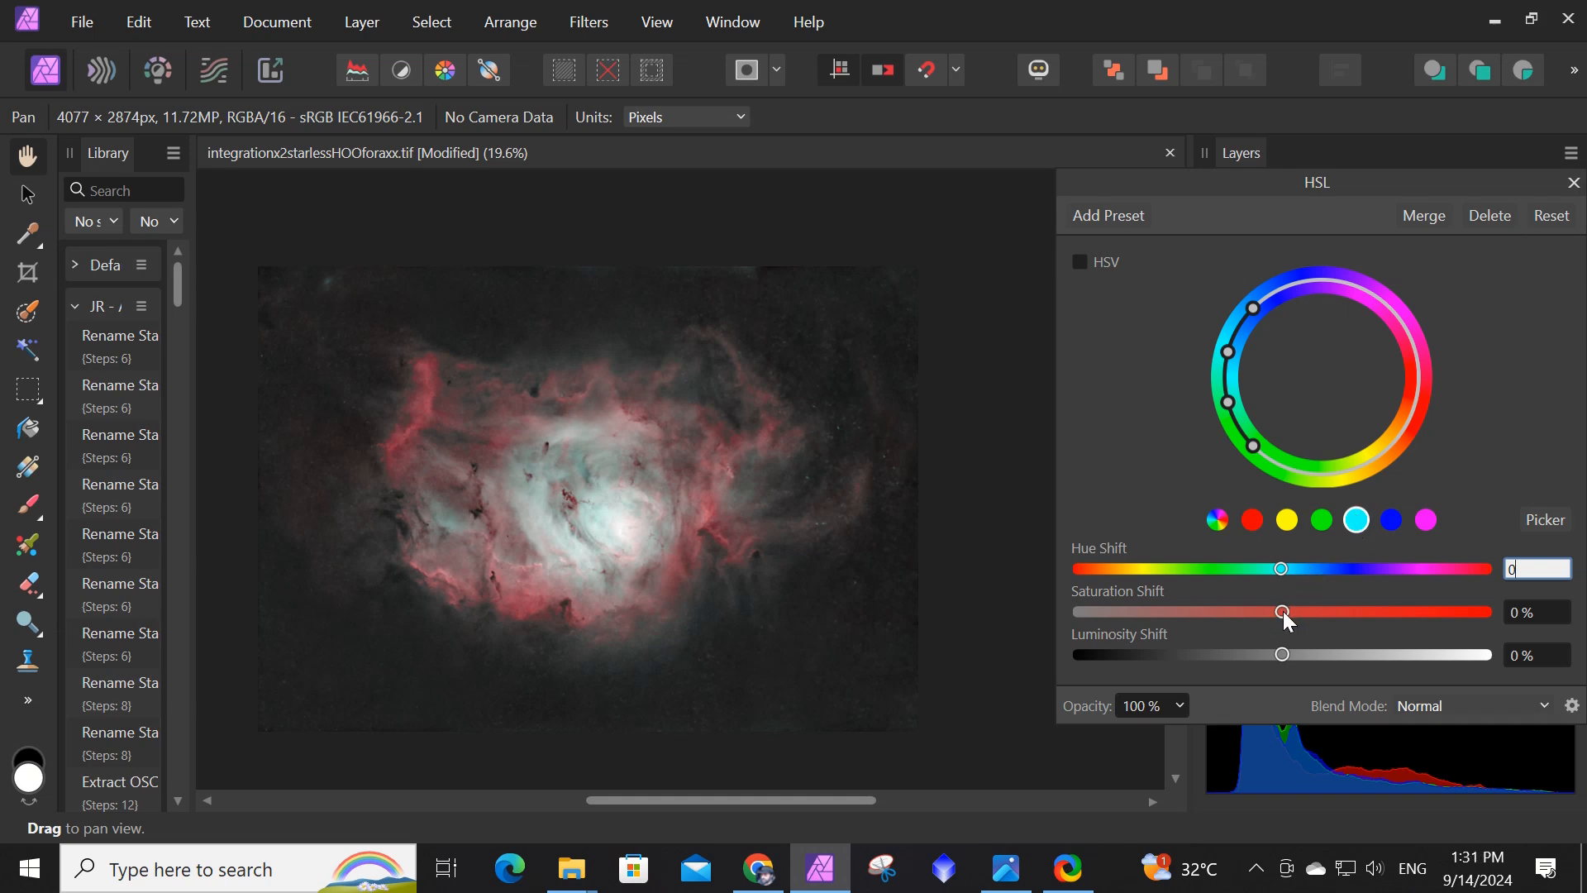
left_click(1573, 183)
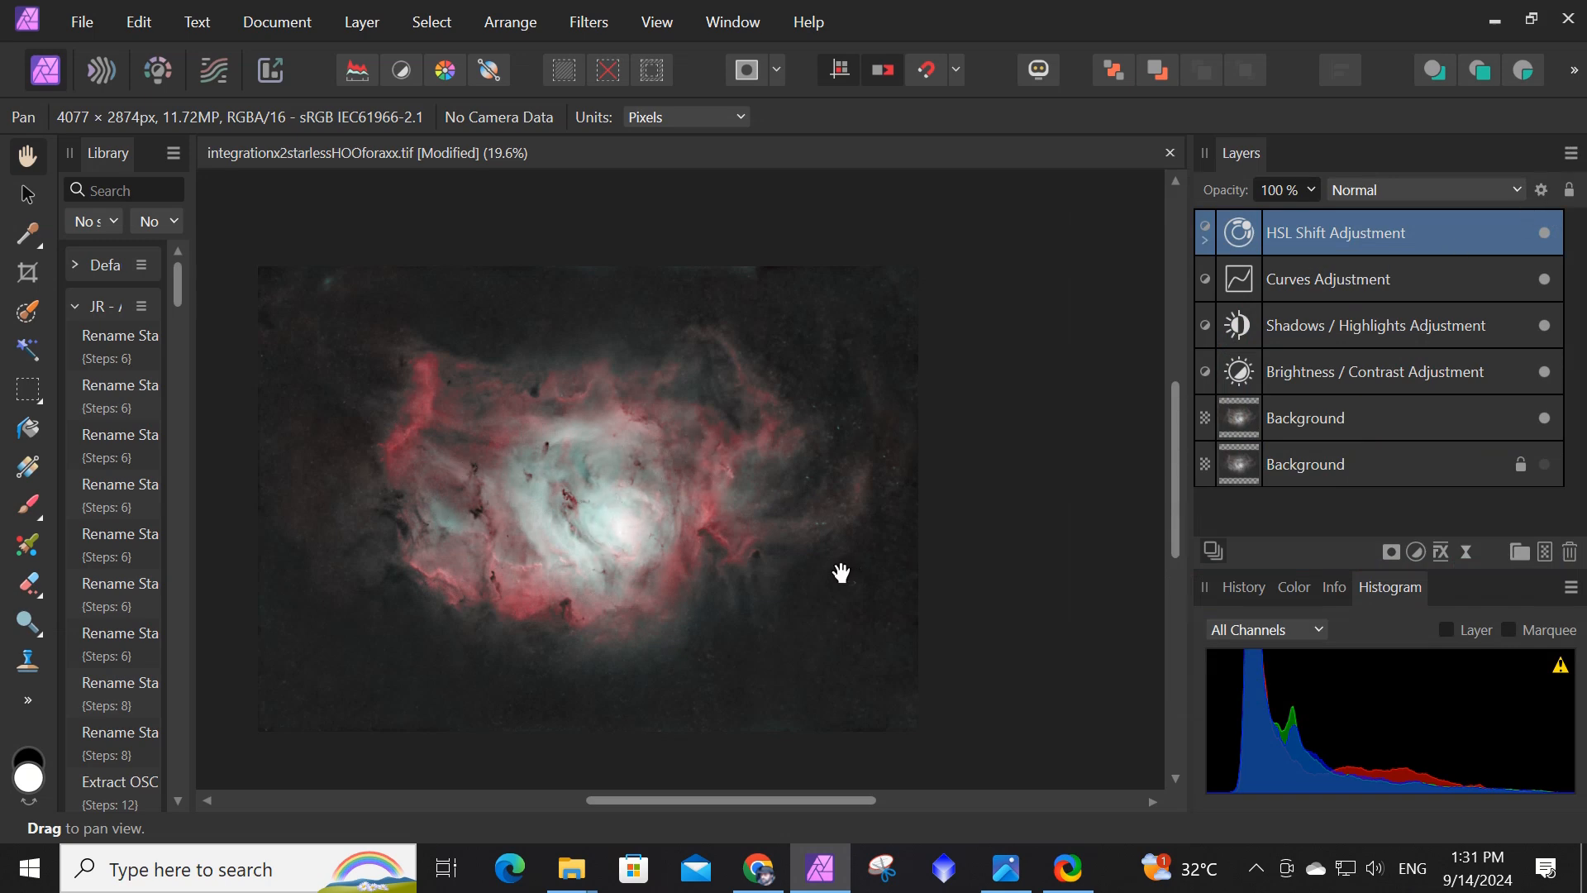
Reset the masked HSL adjustment and set its saturation shift to 74%.
double_click(1230, 231)
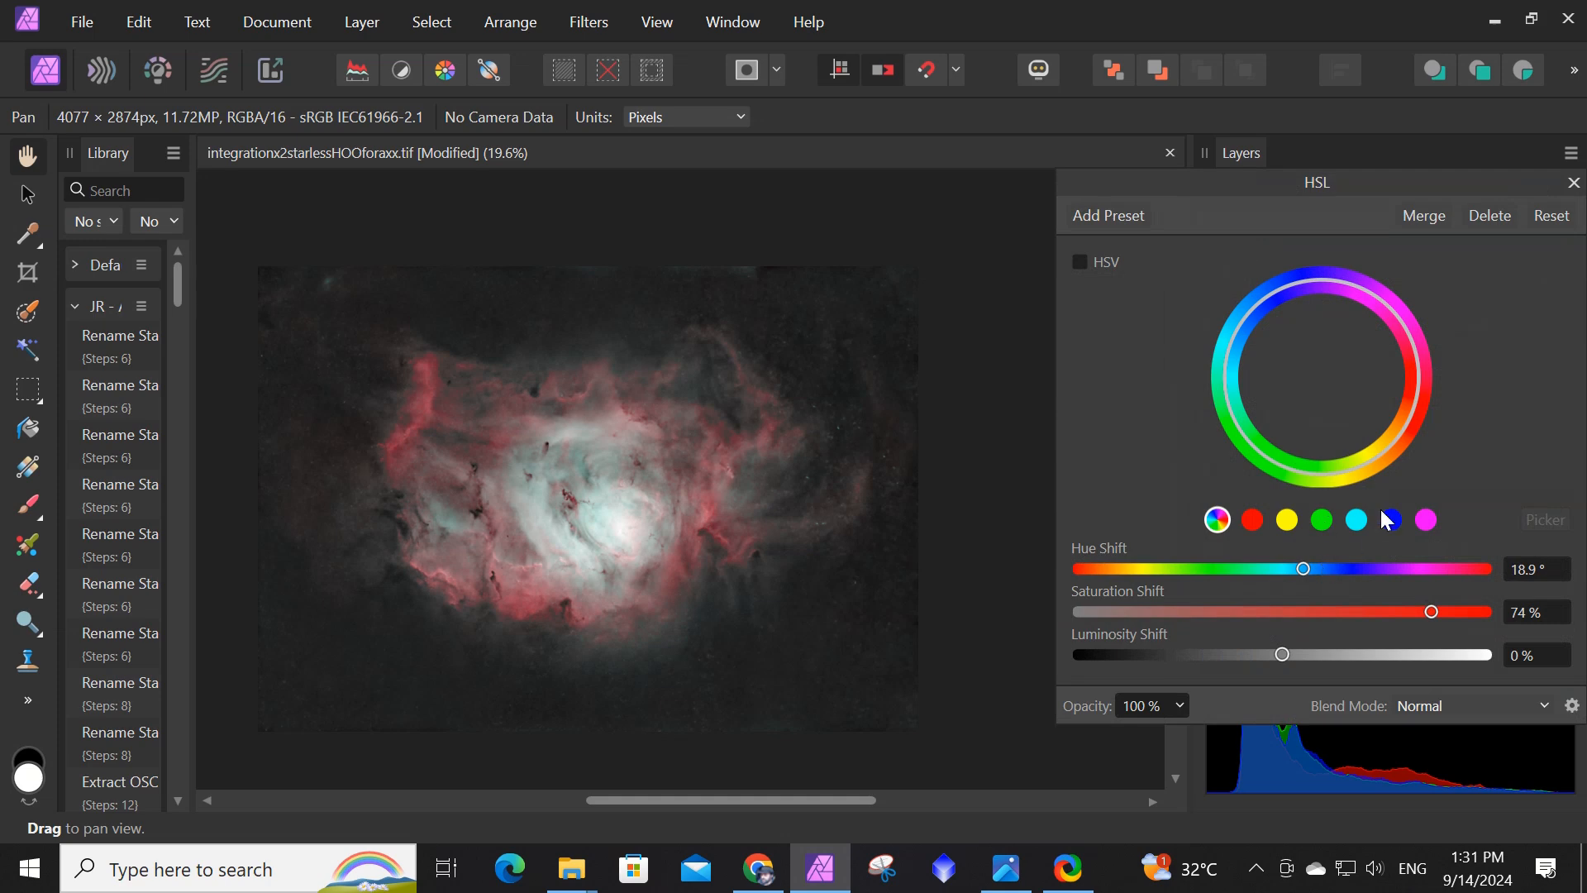
left_click(1550, 222)
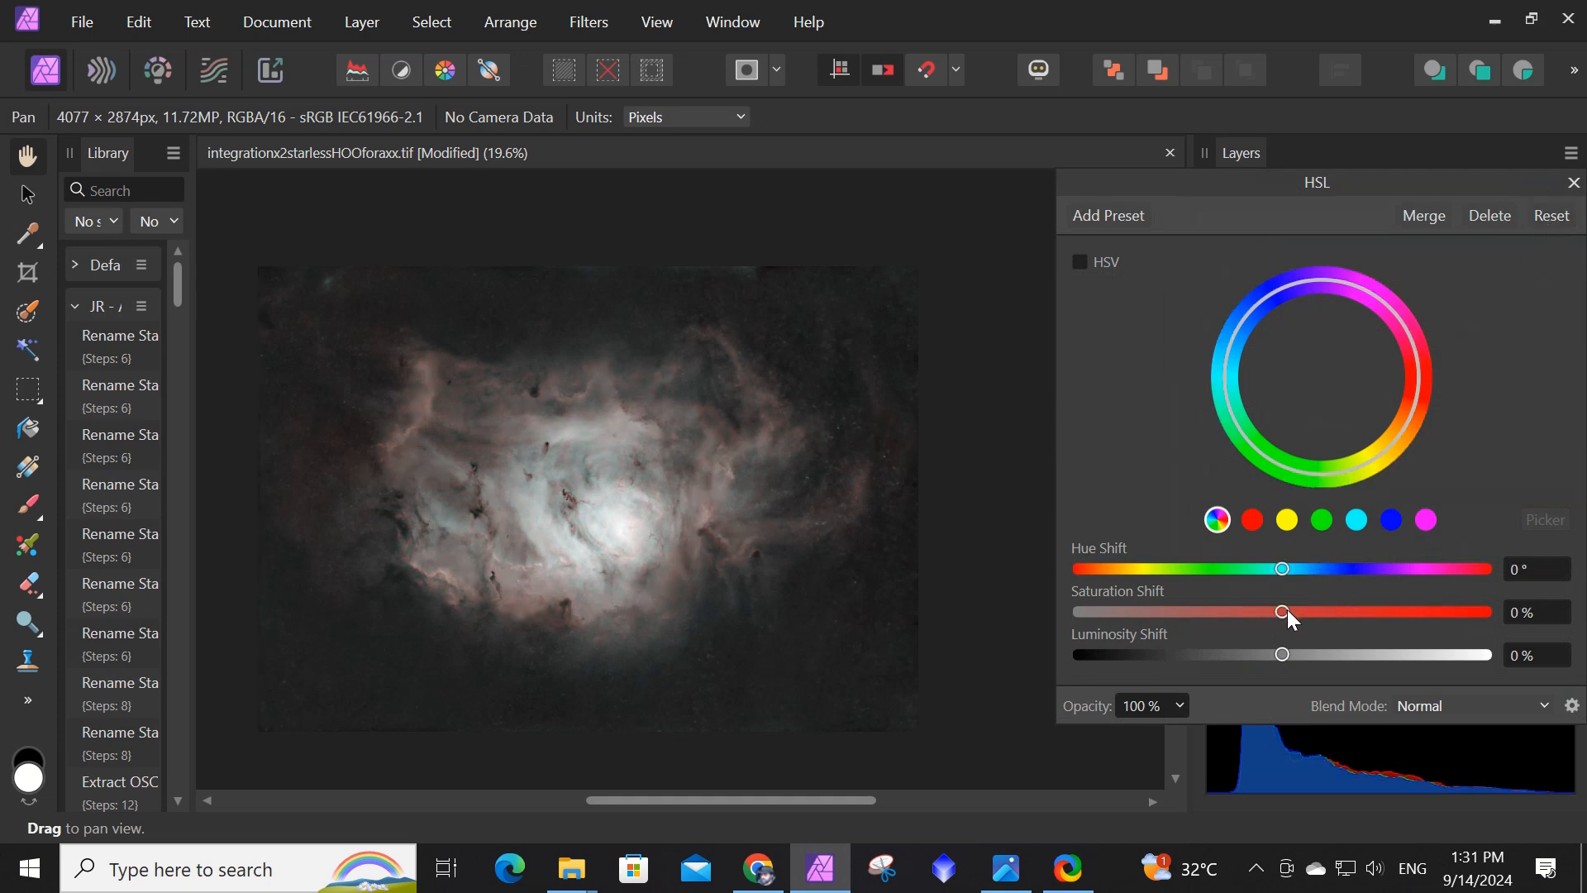
left_click_drag(1286, 610, 1432, 610)
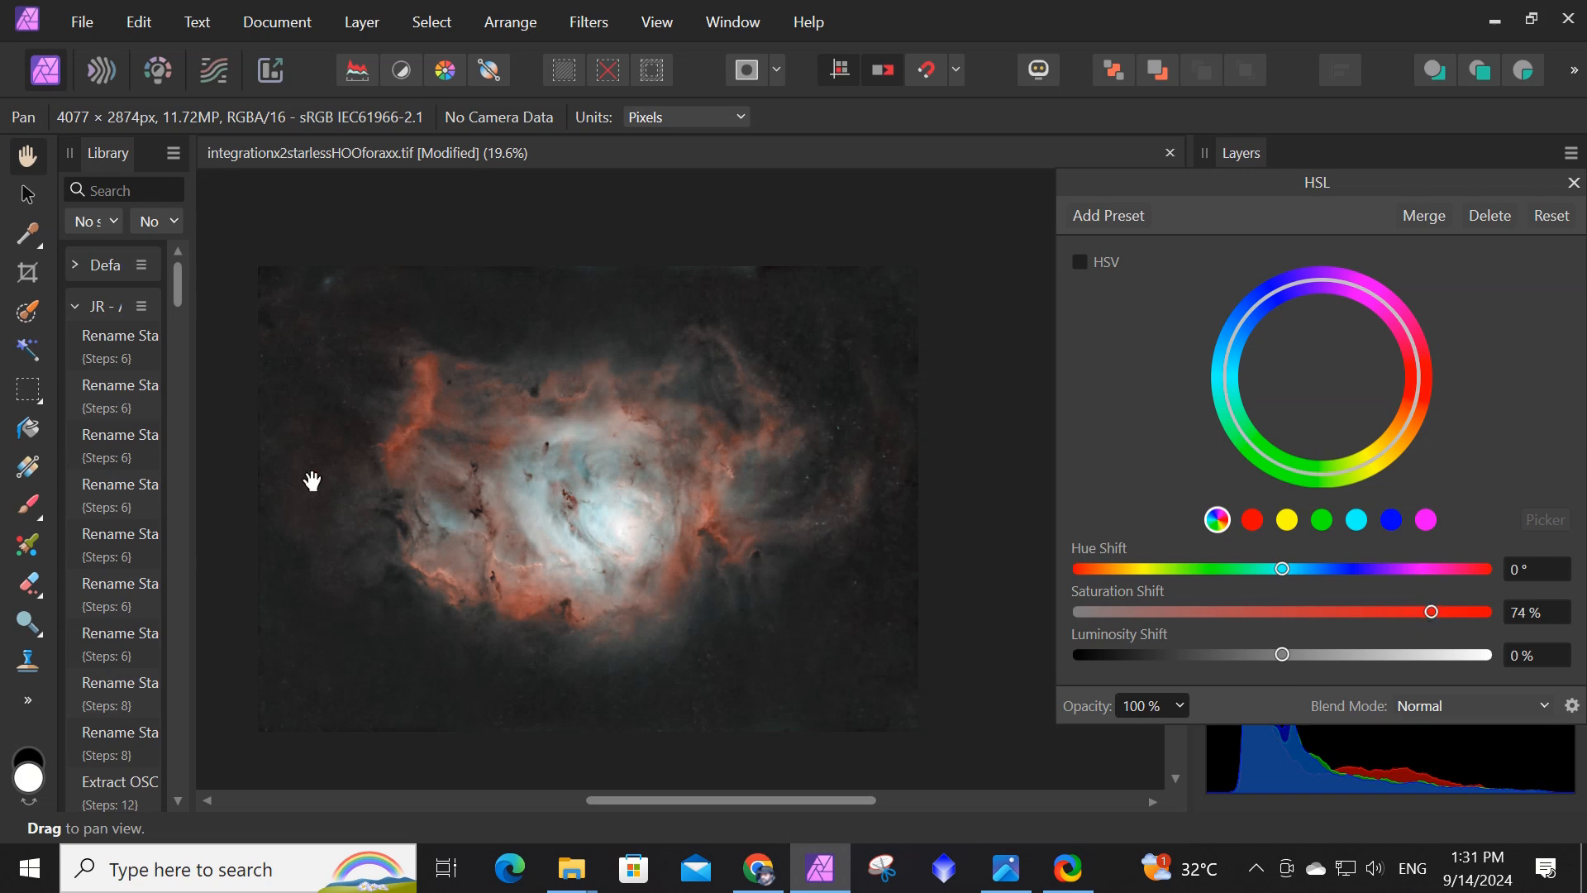
left_click(1573, 181)
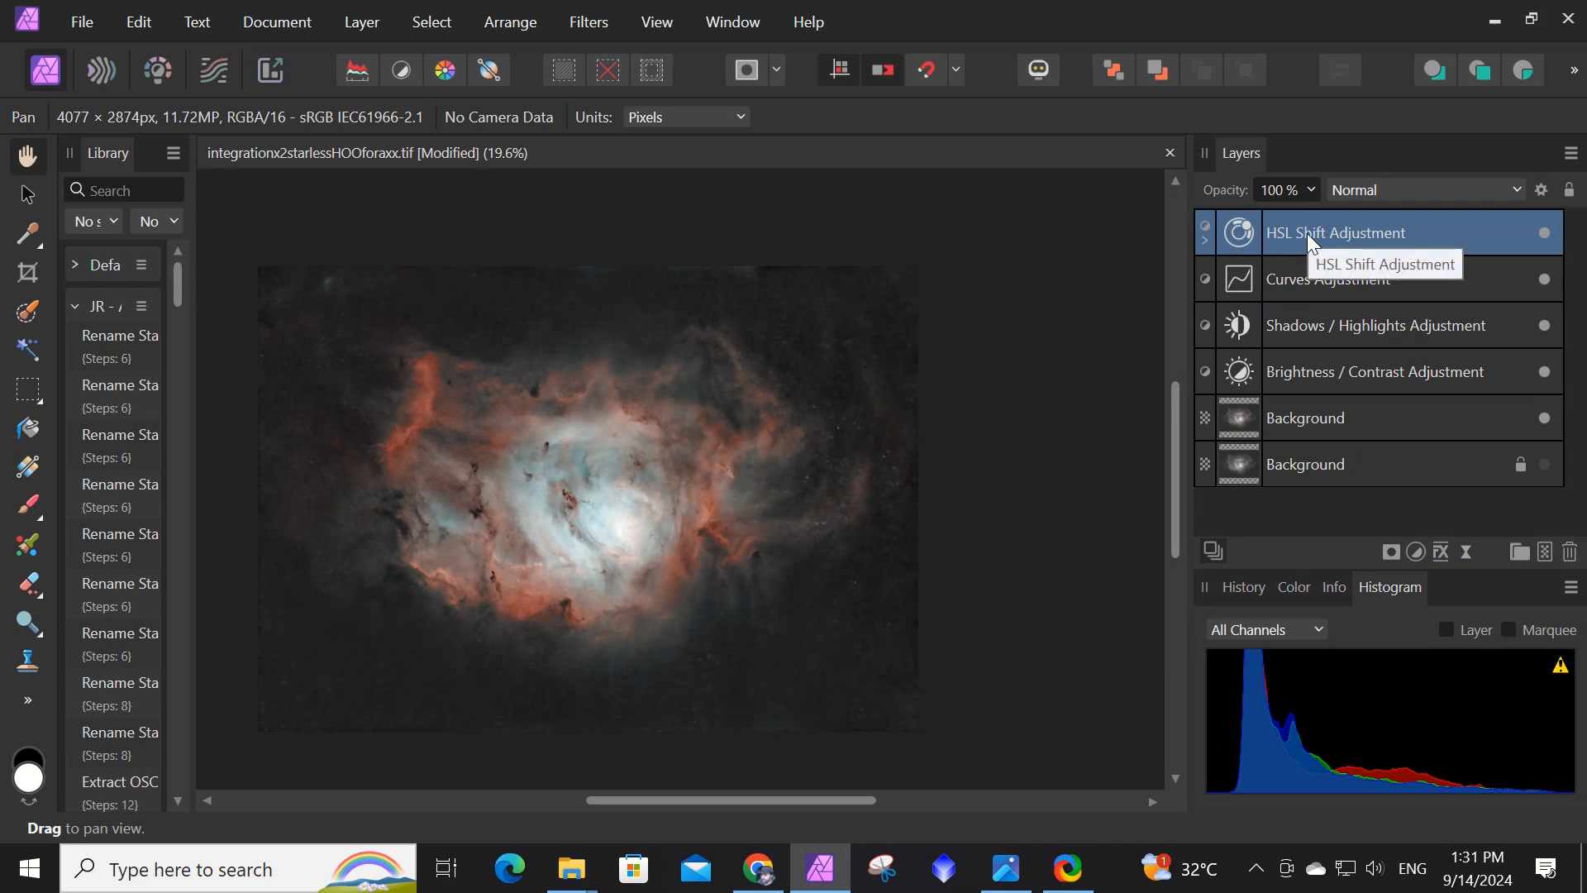
Merge the visible layers into a new pixel layer above the HSL adjustment.
left_click(1318, 424, "shift")
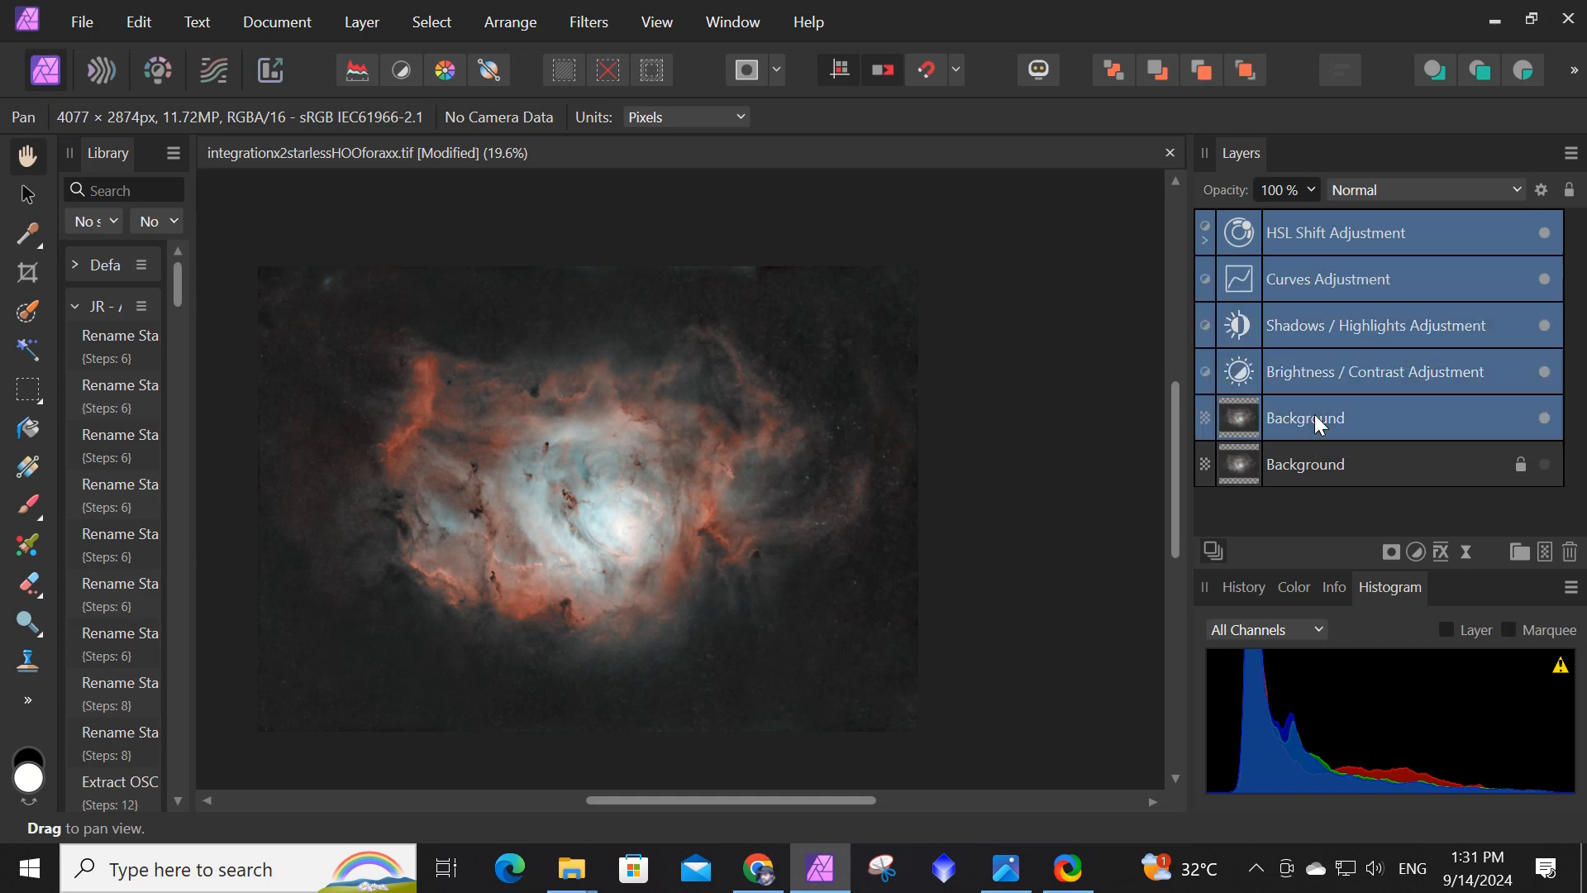
left_click(1273, 225)
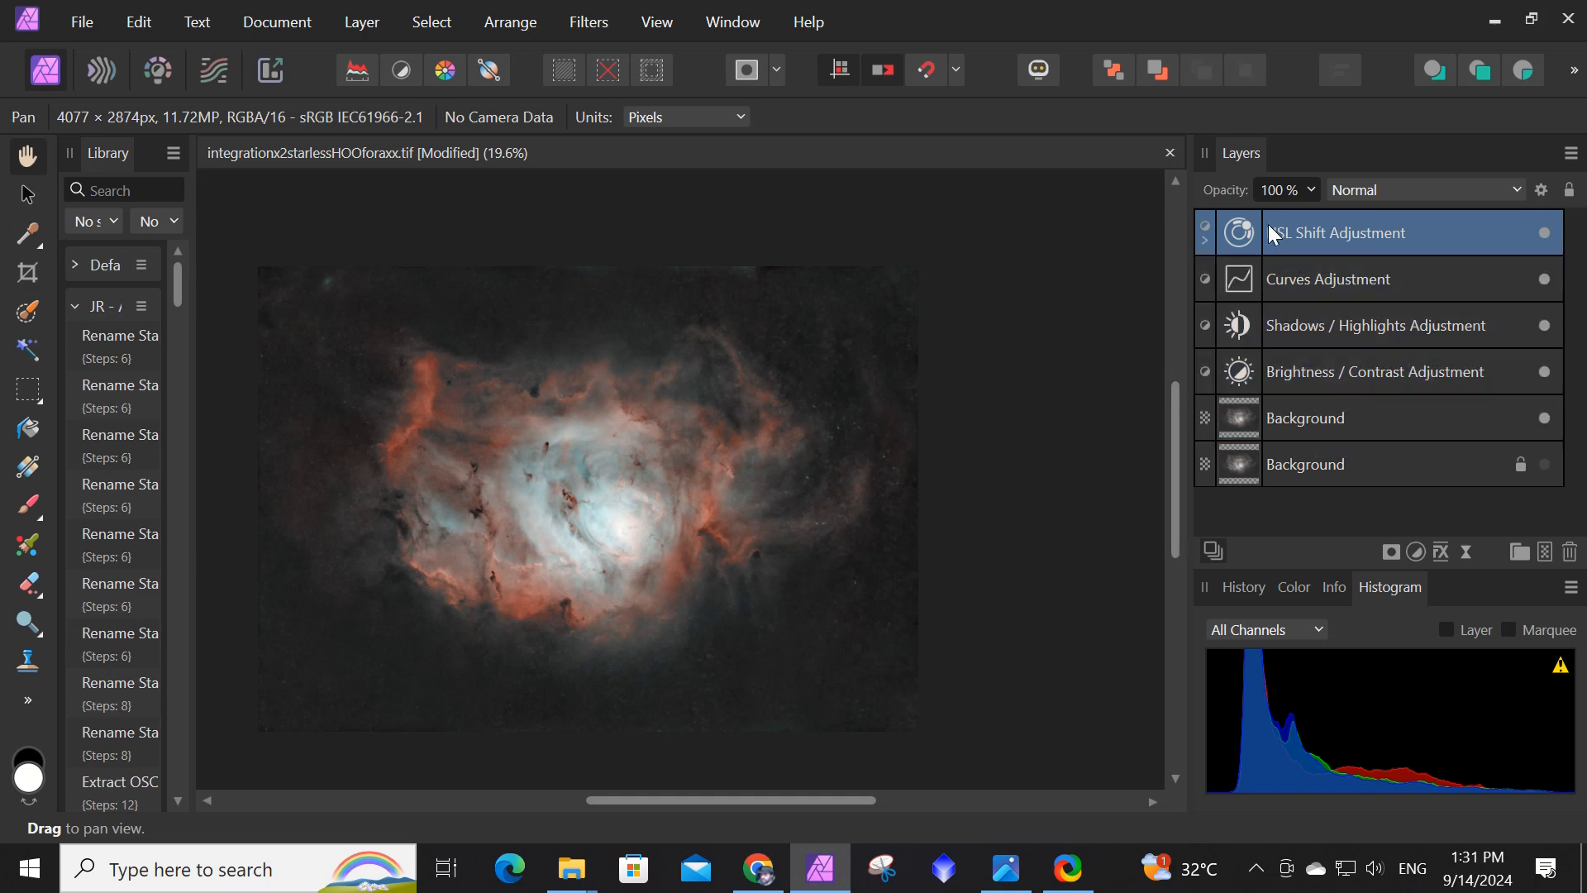
left_click(351, 22)
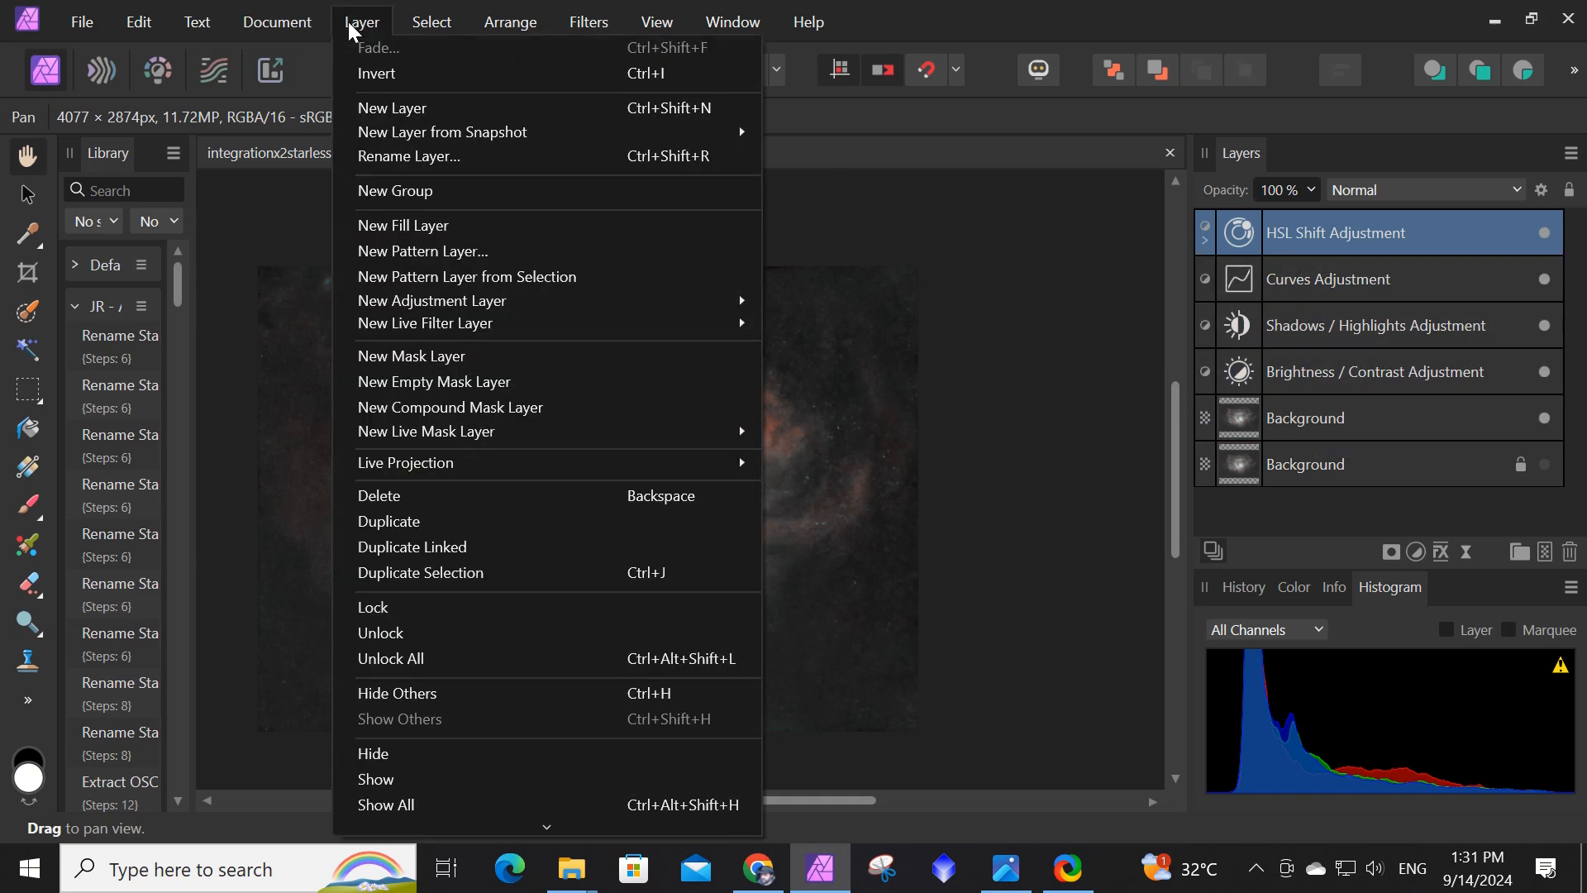
scroll(421, 554, "down", 2)
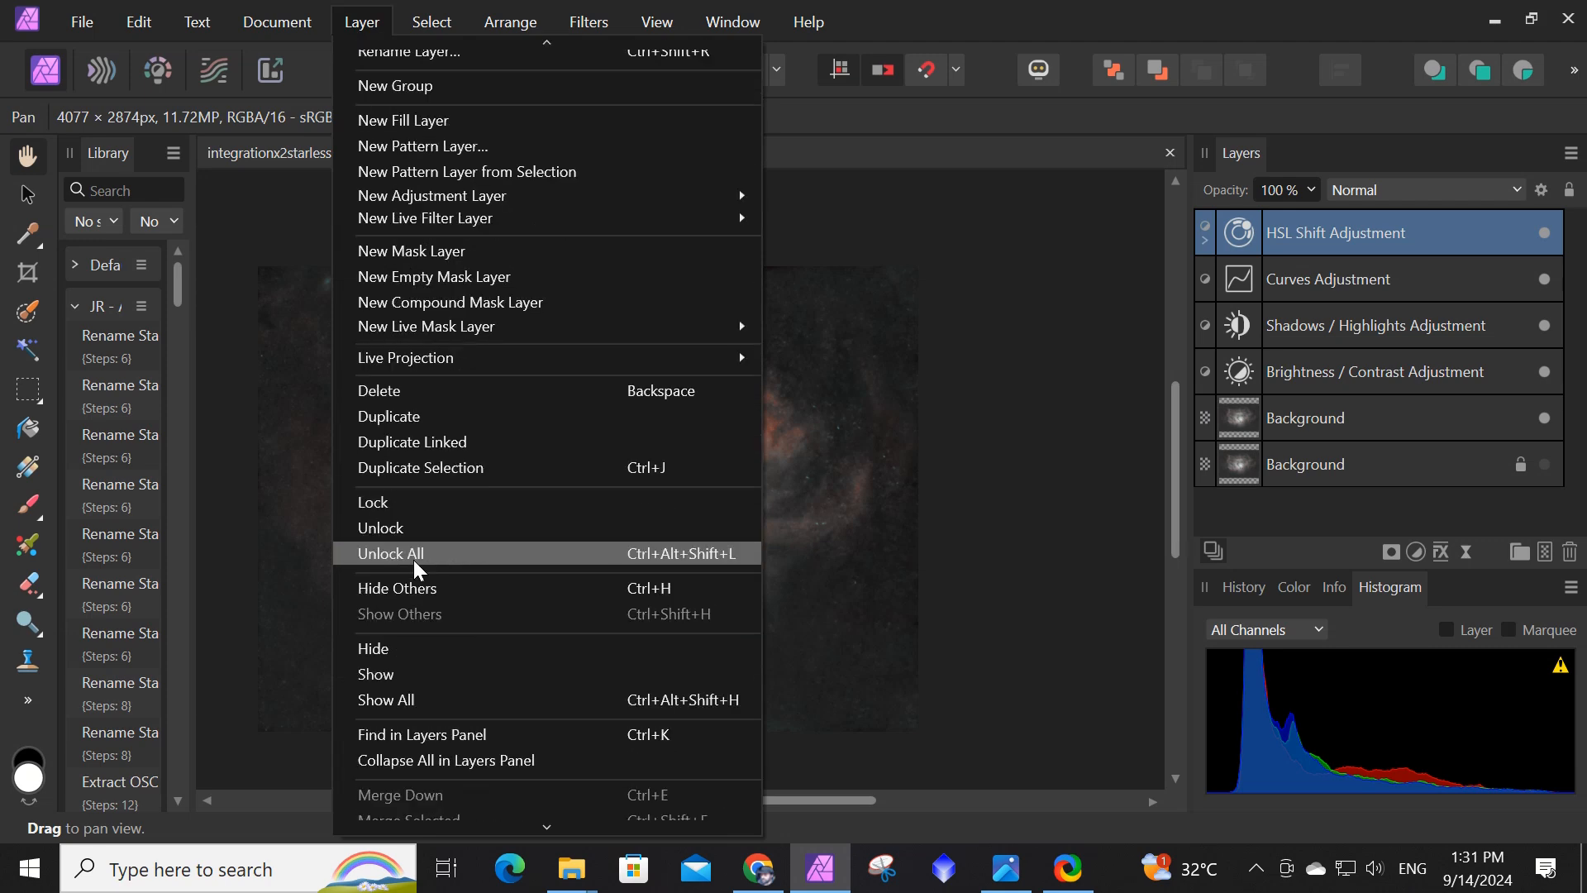
scroll(414, 558, "down", 2)
left_click(409, 725)
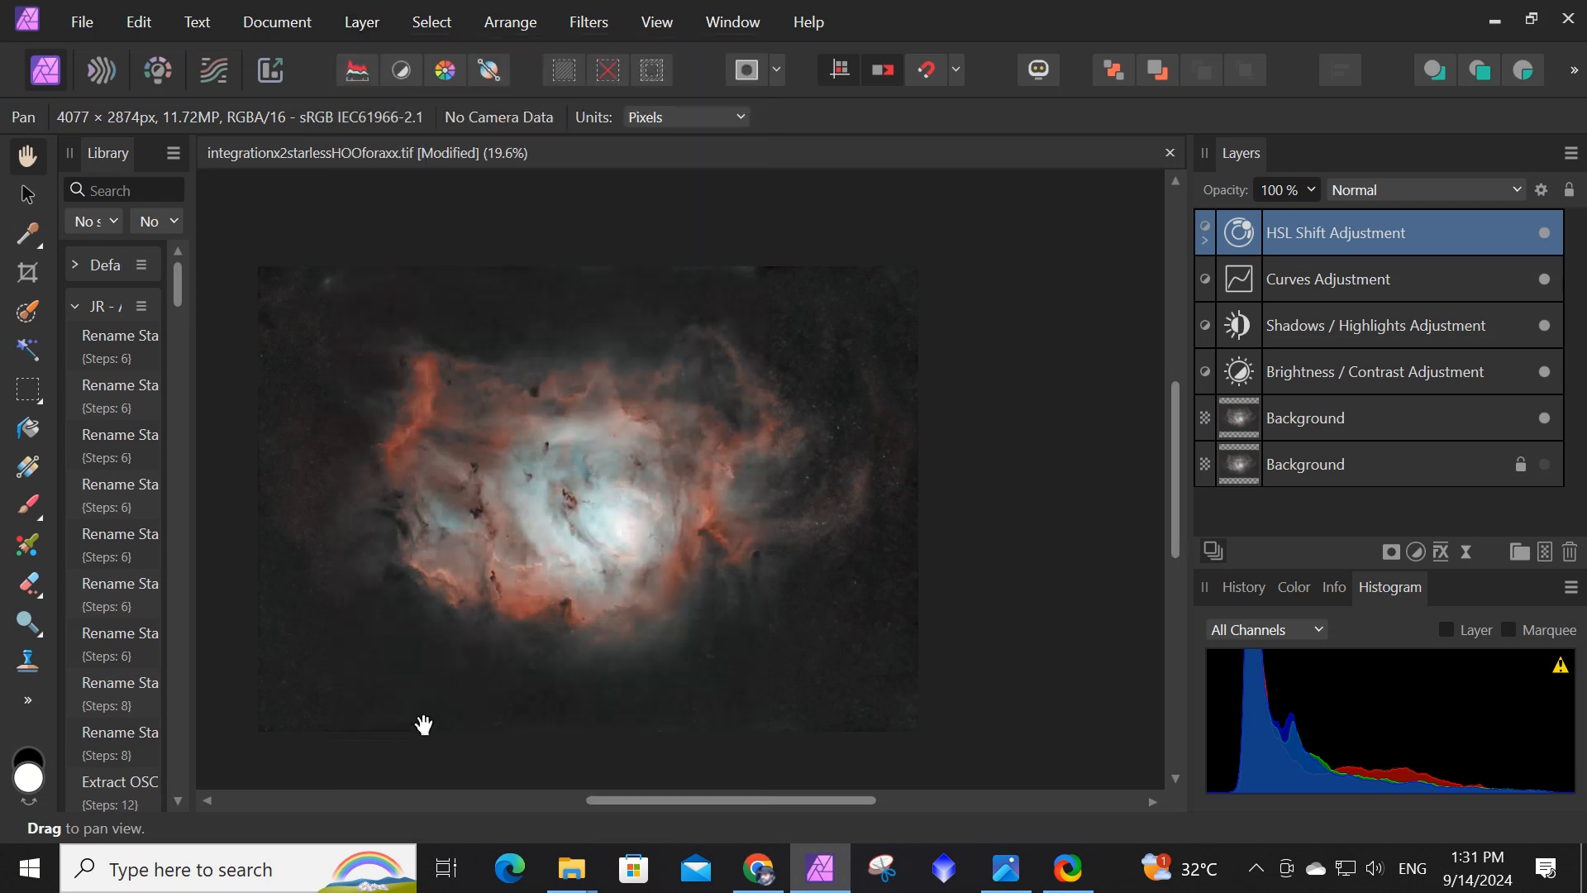
left_click(1300, 275)
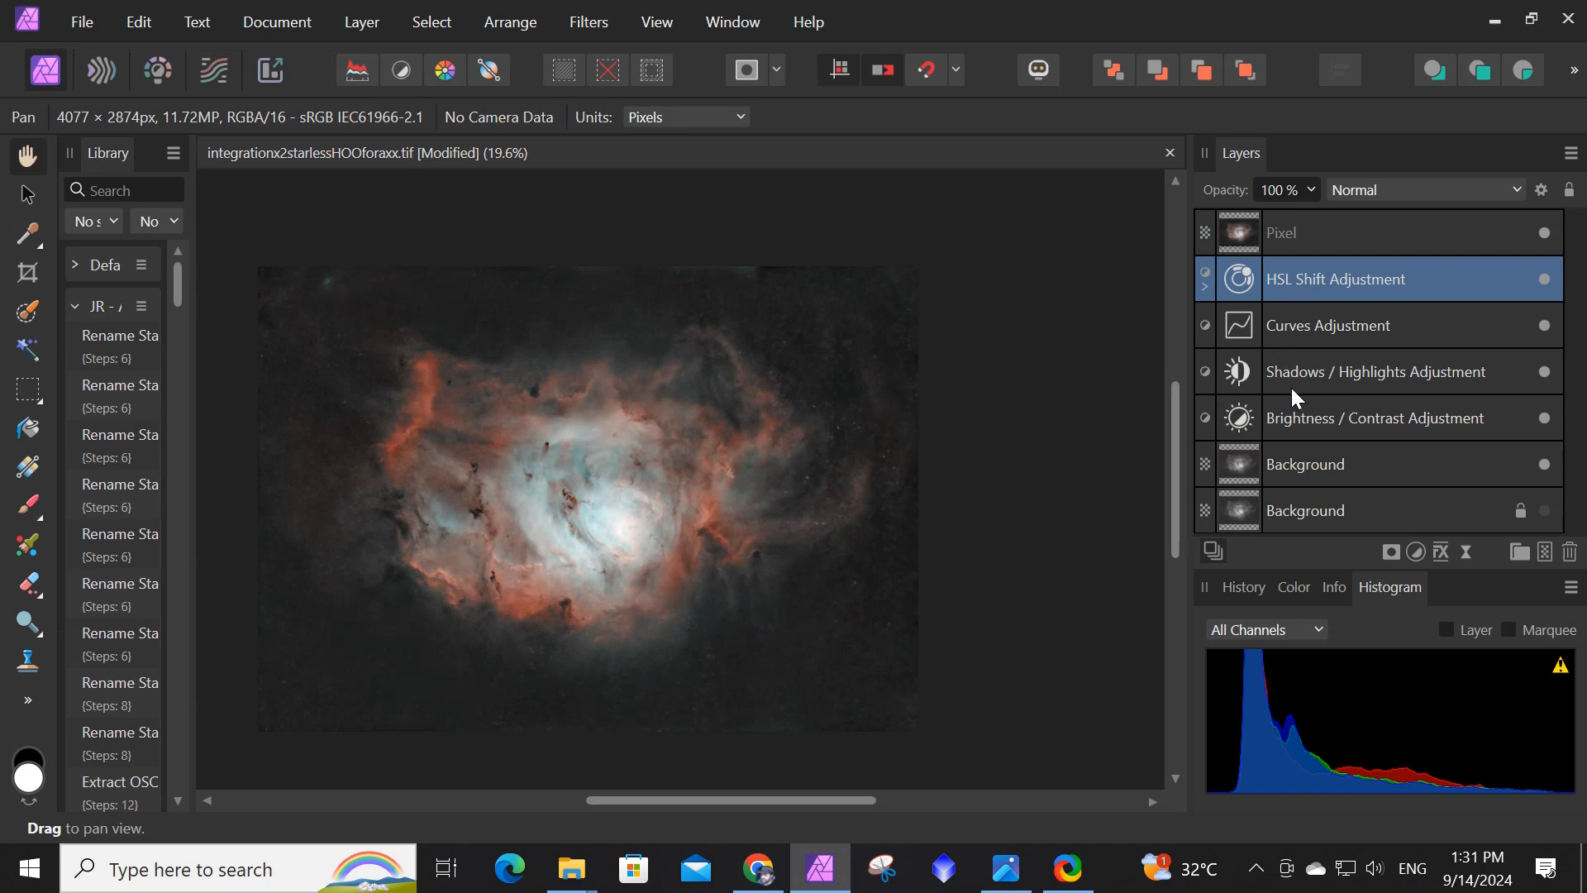
Group the HSL, Curves, Shadows/Highlights, Brightness/Contrast and unlocked Background layers, hide the group, and select the merged Pixel layer.
left_click(1310, 461, "shift")
right_click(1312, 462)
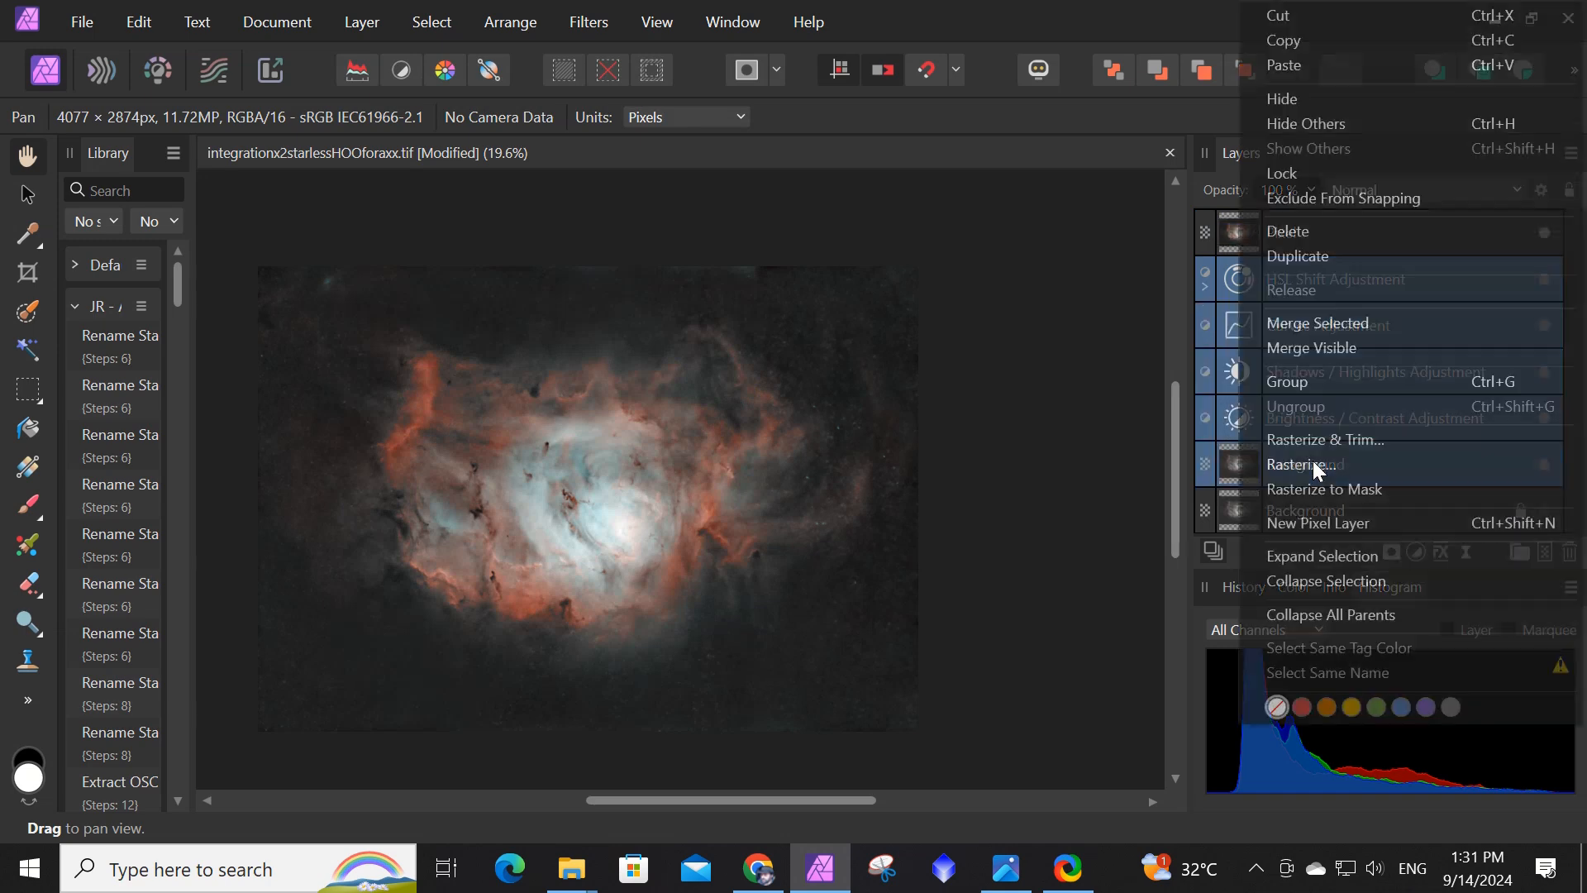
left_click(1317, 380)
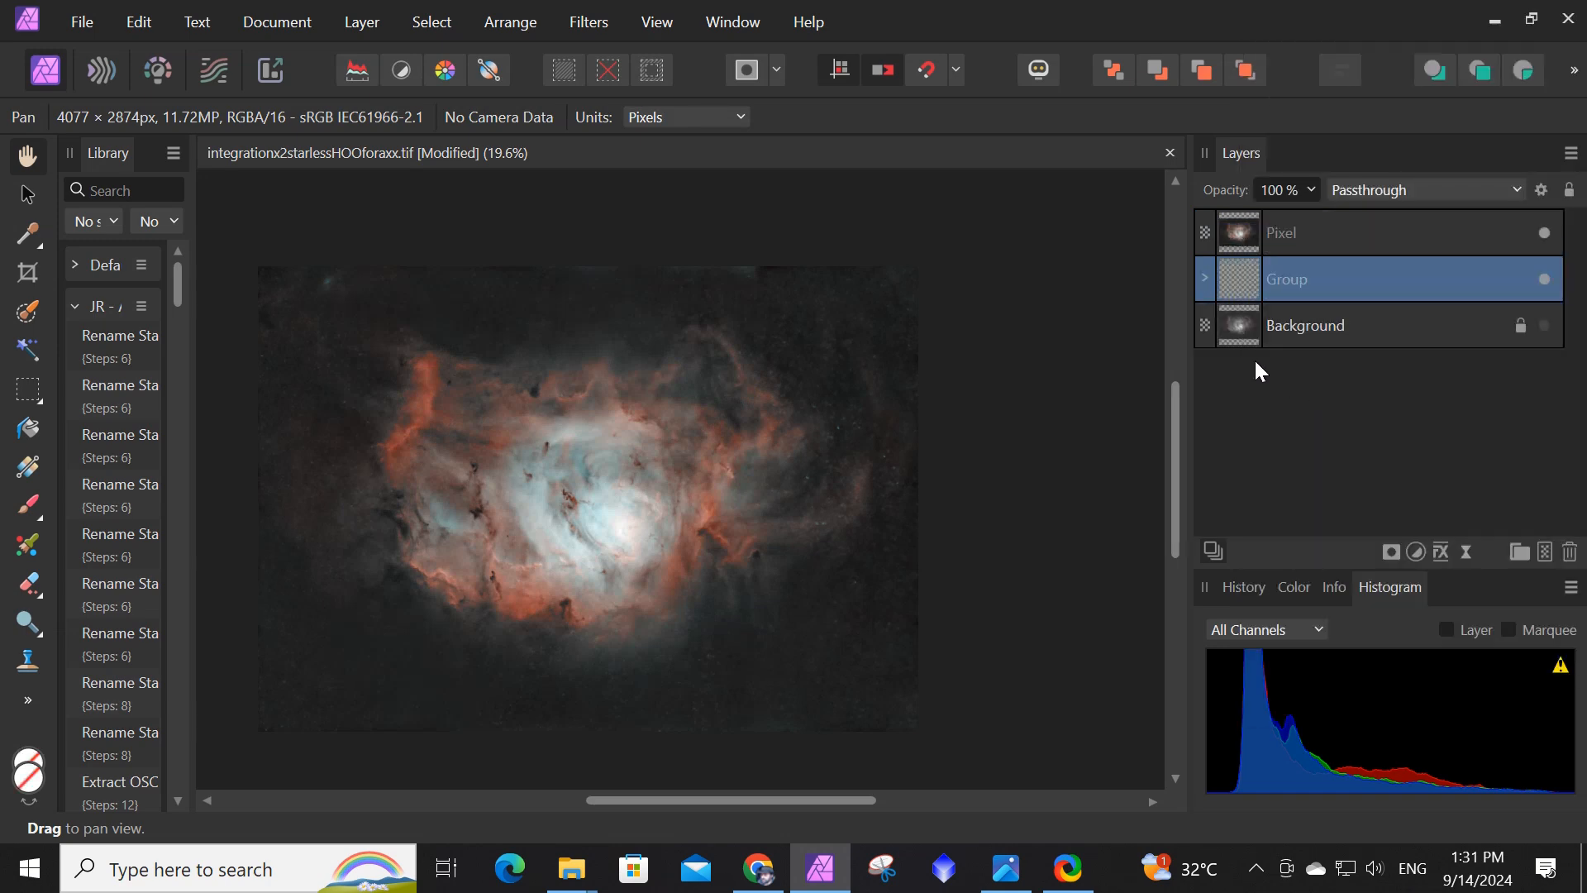
left_click(1545, 279)
left_click(1326, 233)
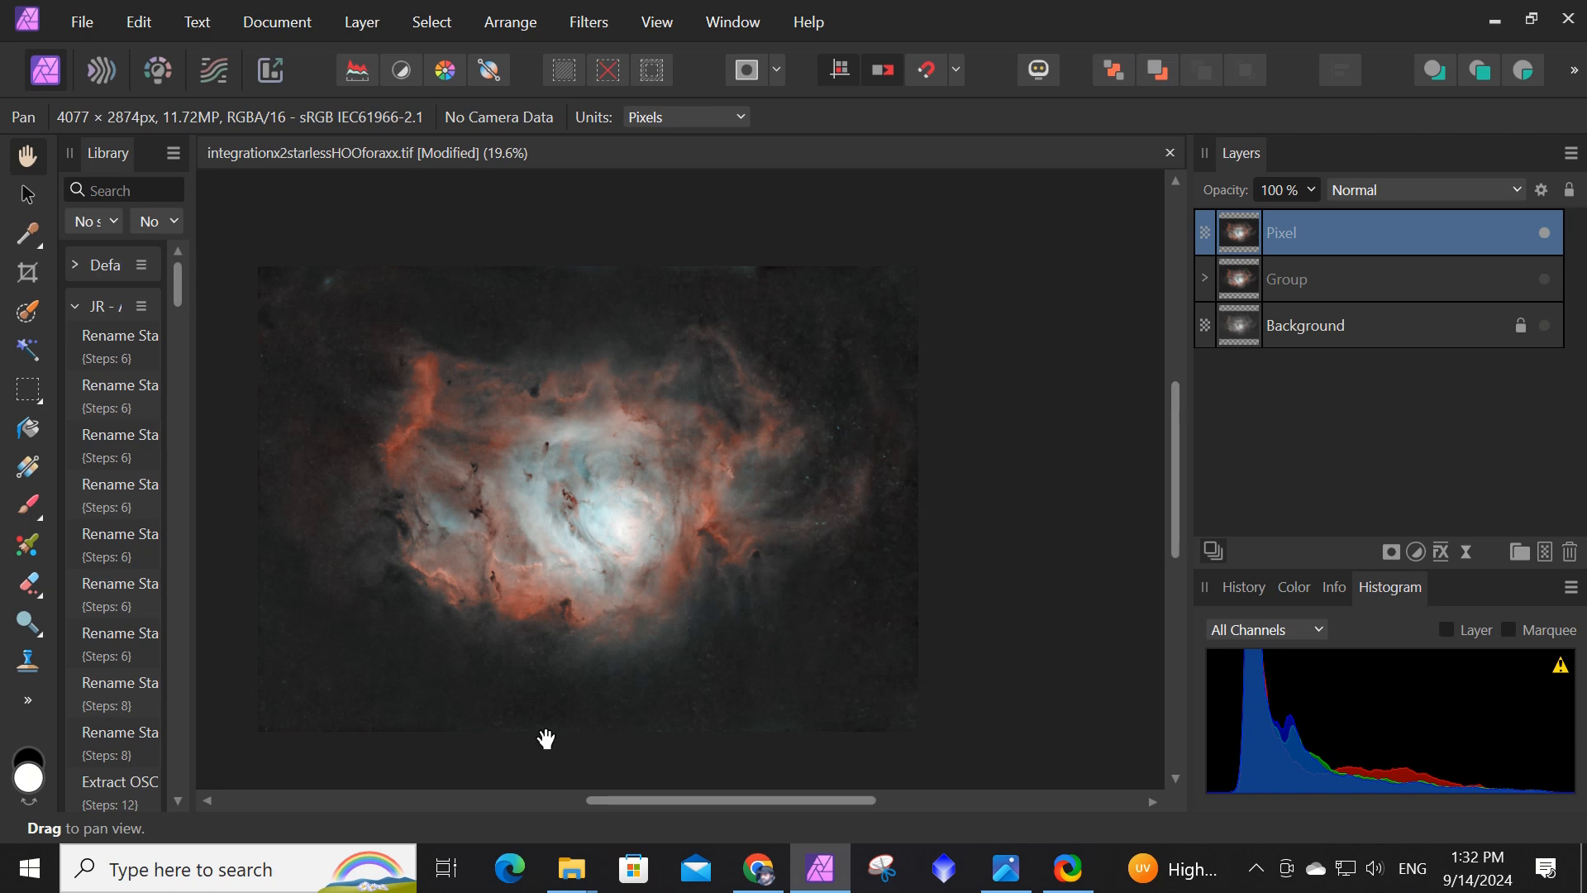
Add a Channel Mixer adjustment above the Pixel layer and close its settings.
left_click(1416, 552)
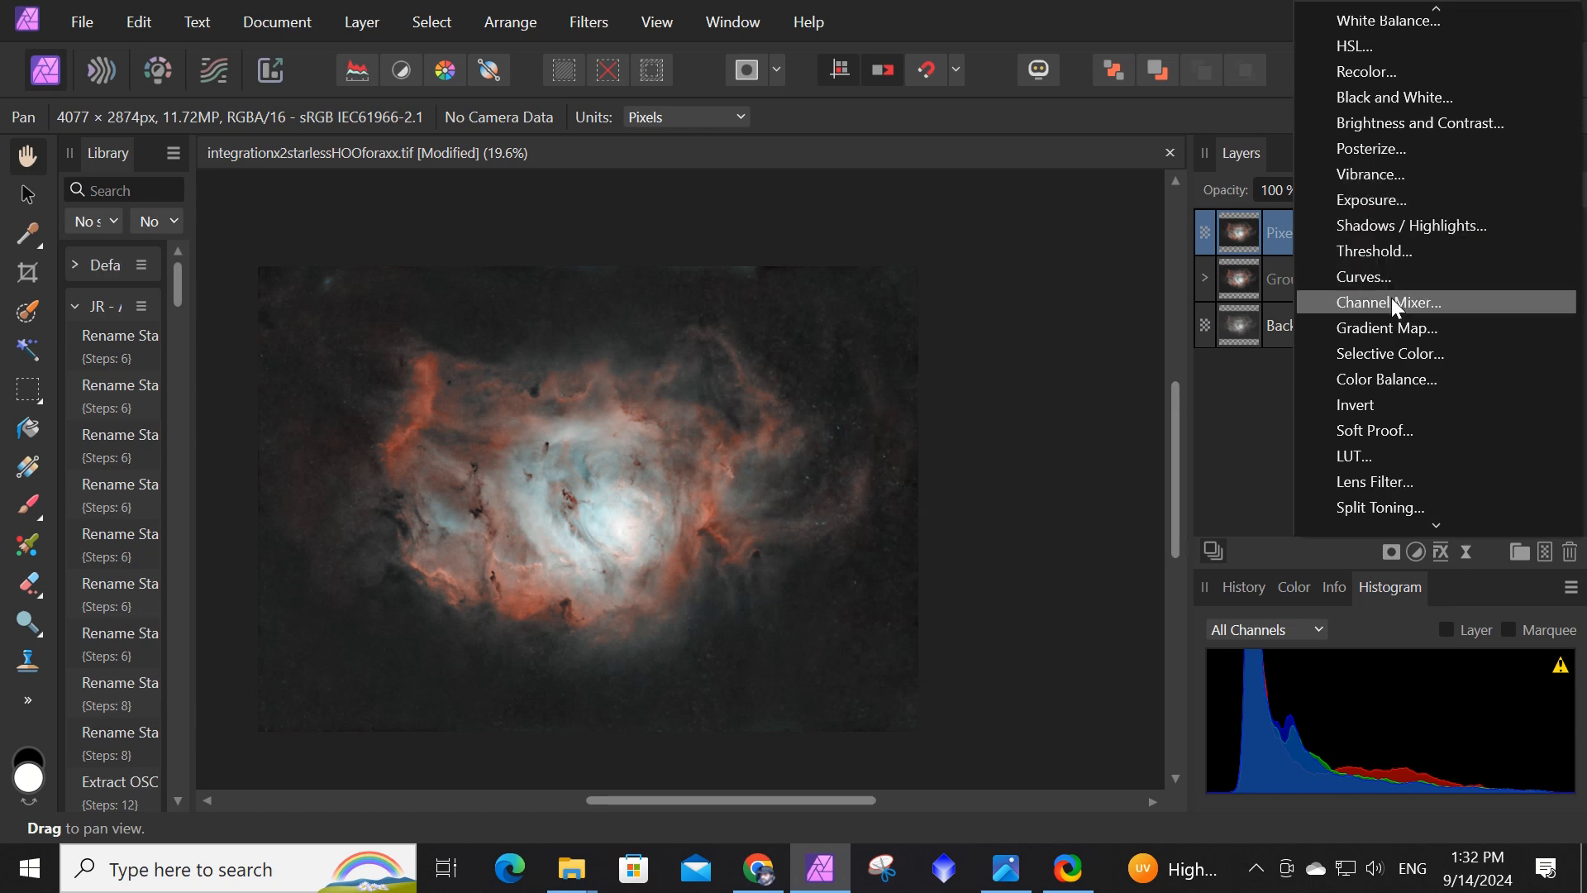
left_click(1390, 299)
left_click_drag(1400, 229, 1167, 246)
left_click(1344, 255)
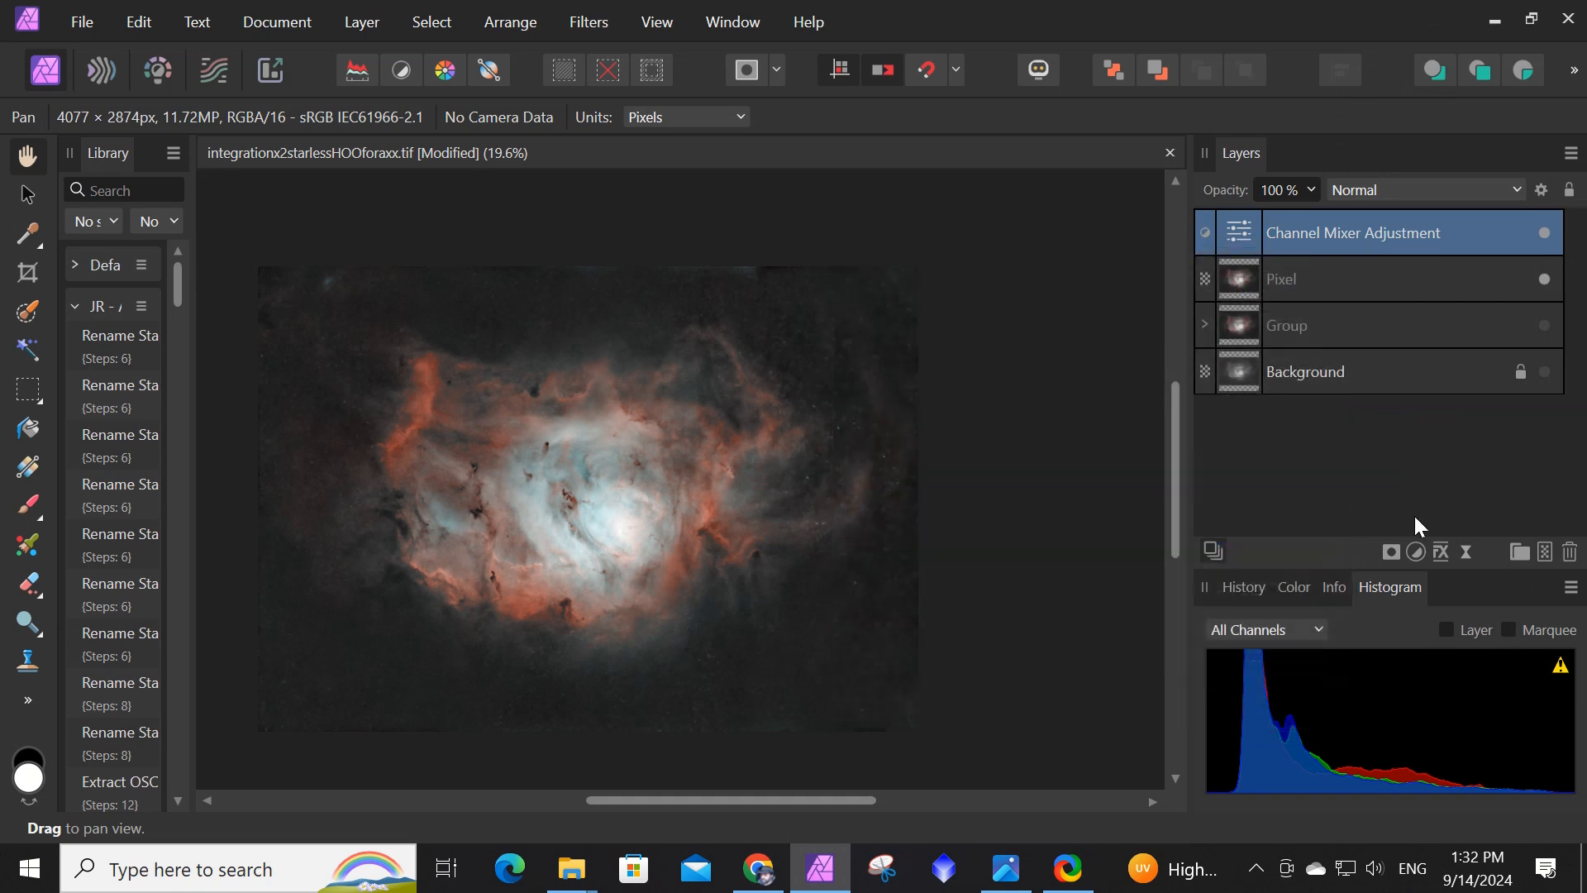
Add a second Channel Mixer adjustment and set red to 120% for the Red output channel, keeping green and blue at 0%.
left_click(1416, 552)
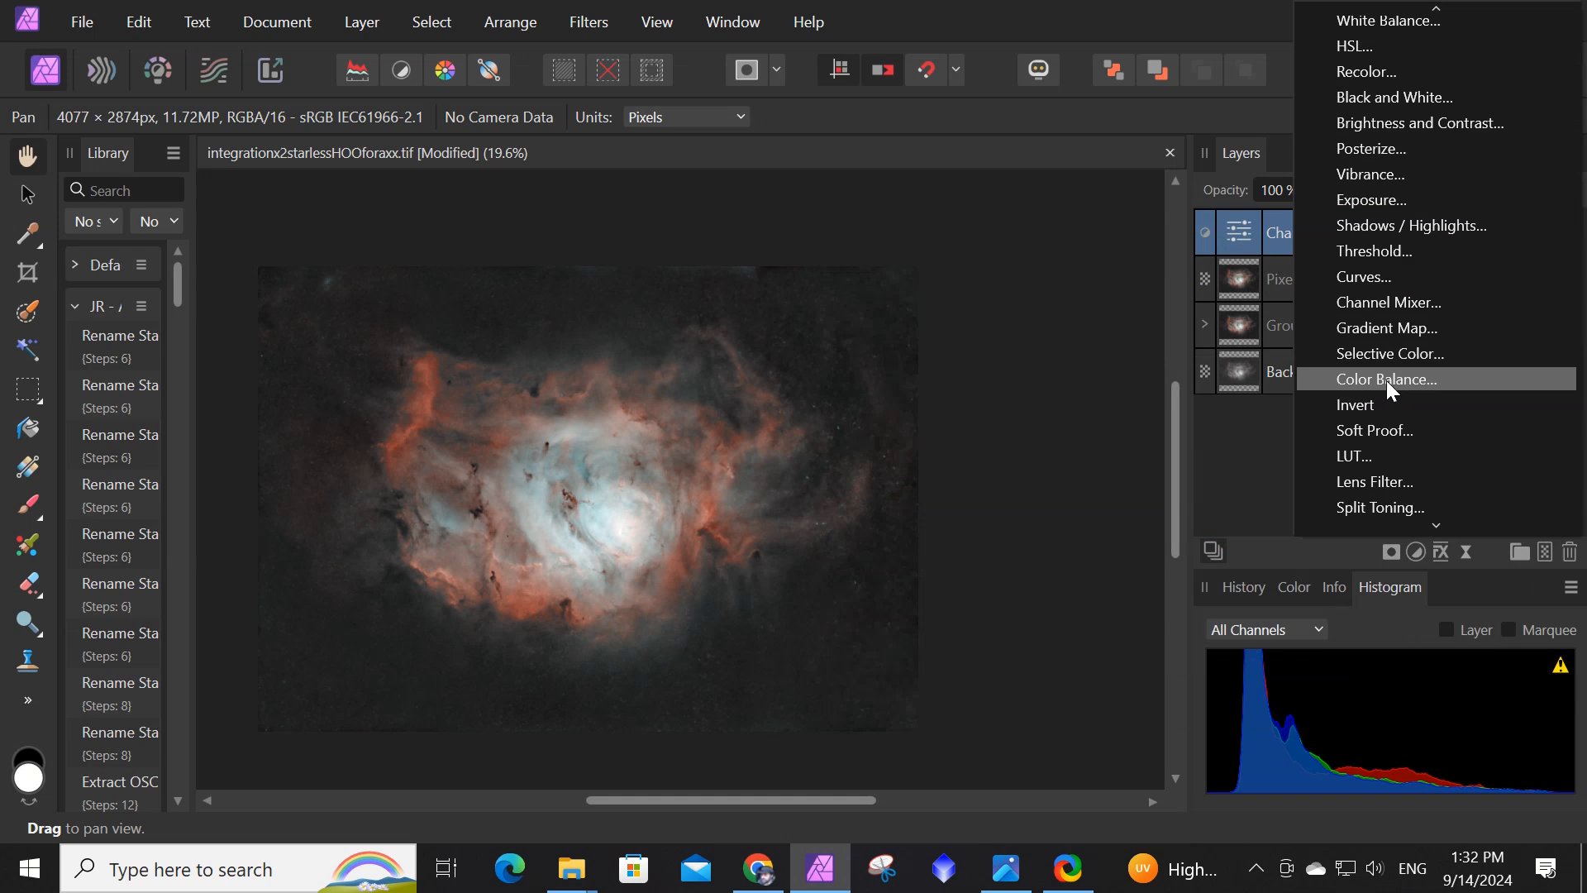
left_click(1376, 305)
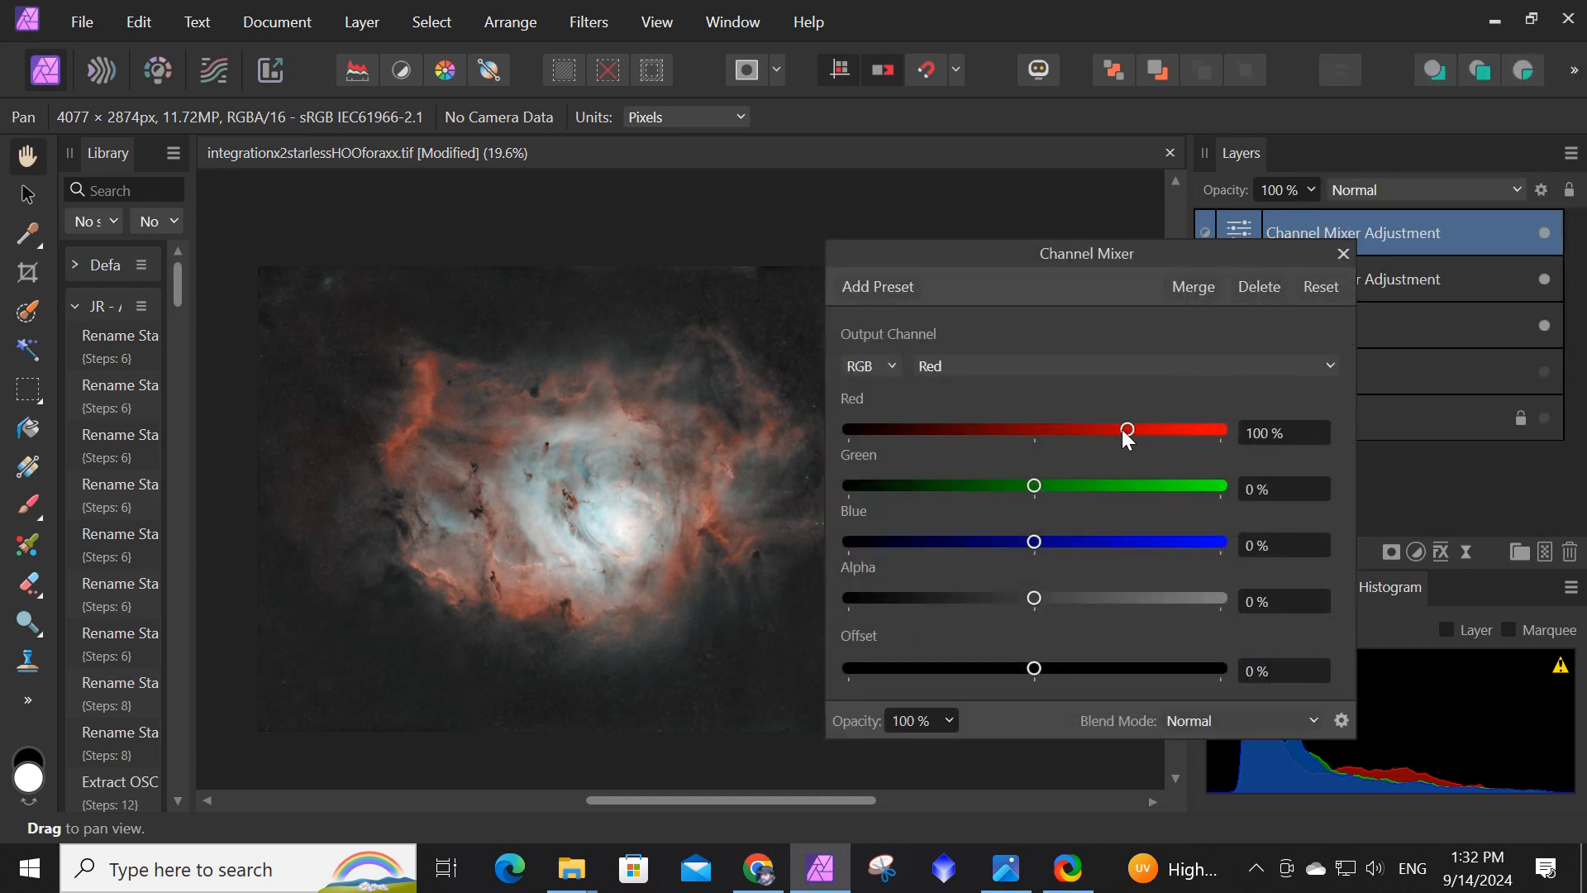
left_click_drag(1129, 429, 1146, 424)
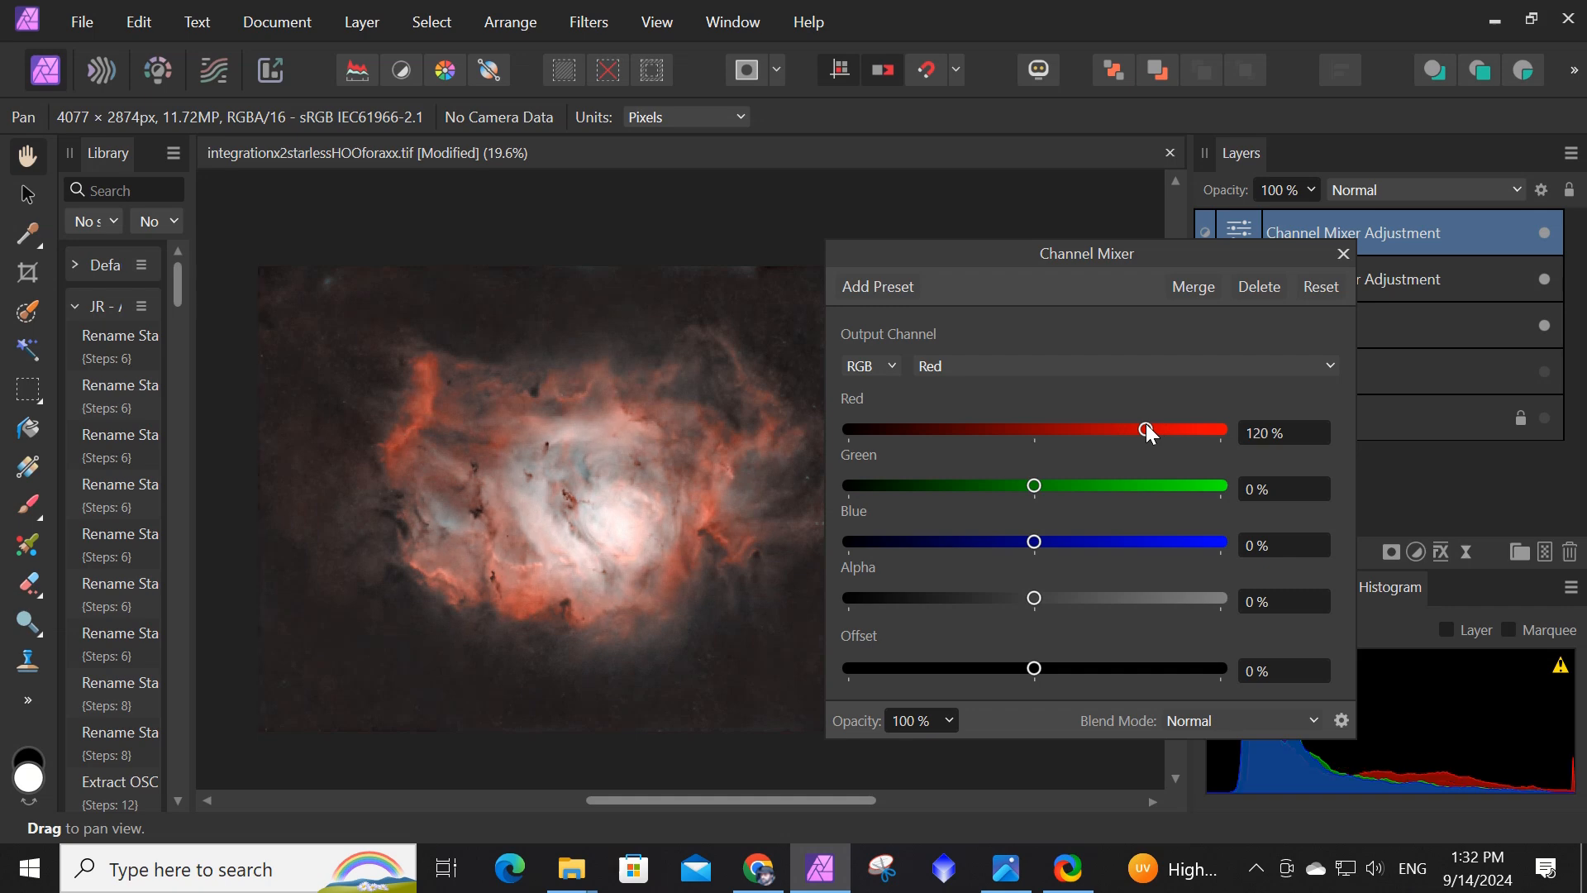
mouse_move(1035, 486)
left_mouse_down()
mouse_move(1048, 484)
mouse_move(1013, 485)
mouse_move(1083, 480)
mouse_move(1034, 483)
left_mouse_up()
mouse_move(1036, 537)
left_mouse_down()
mouse_move(1049, 539)
mouse_move(1015, 543)
mouse_move(1033, 543)
left_mouse_up()
left_click_drag(1143, 430, 1146, 428)
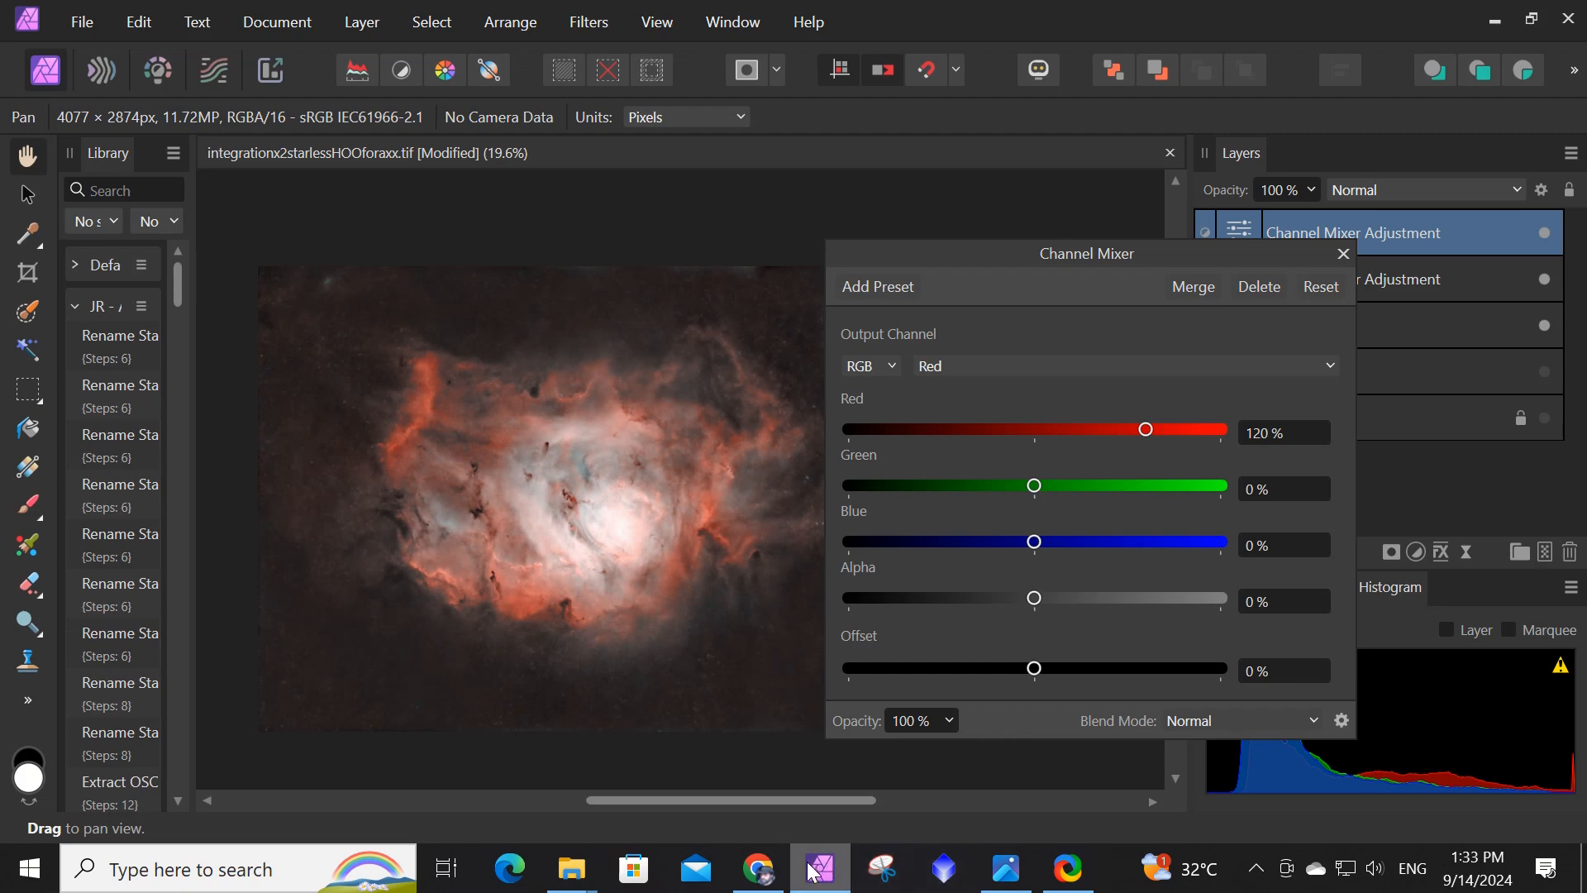
Compare the image with the M8 HOO reference in the browser and raise red to 129% for the Red output channel.
left_click(759, 872)
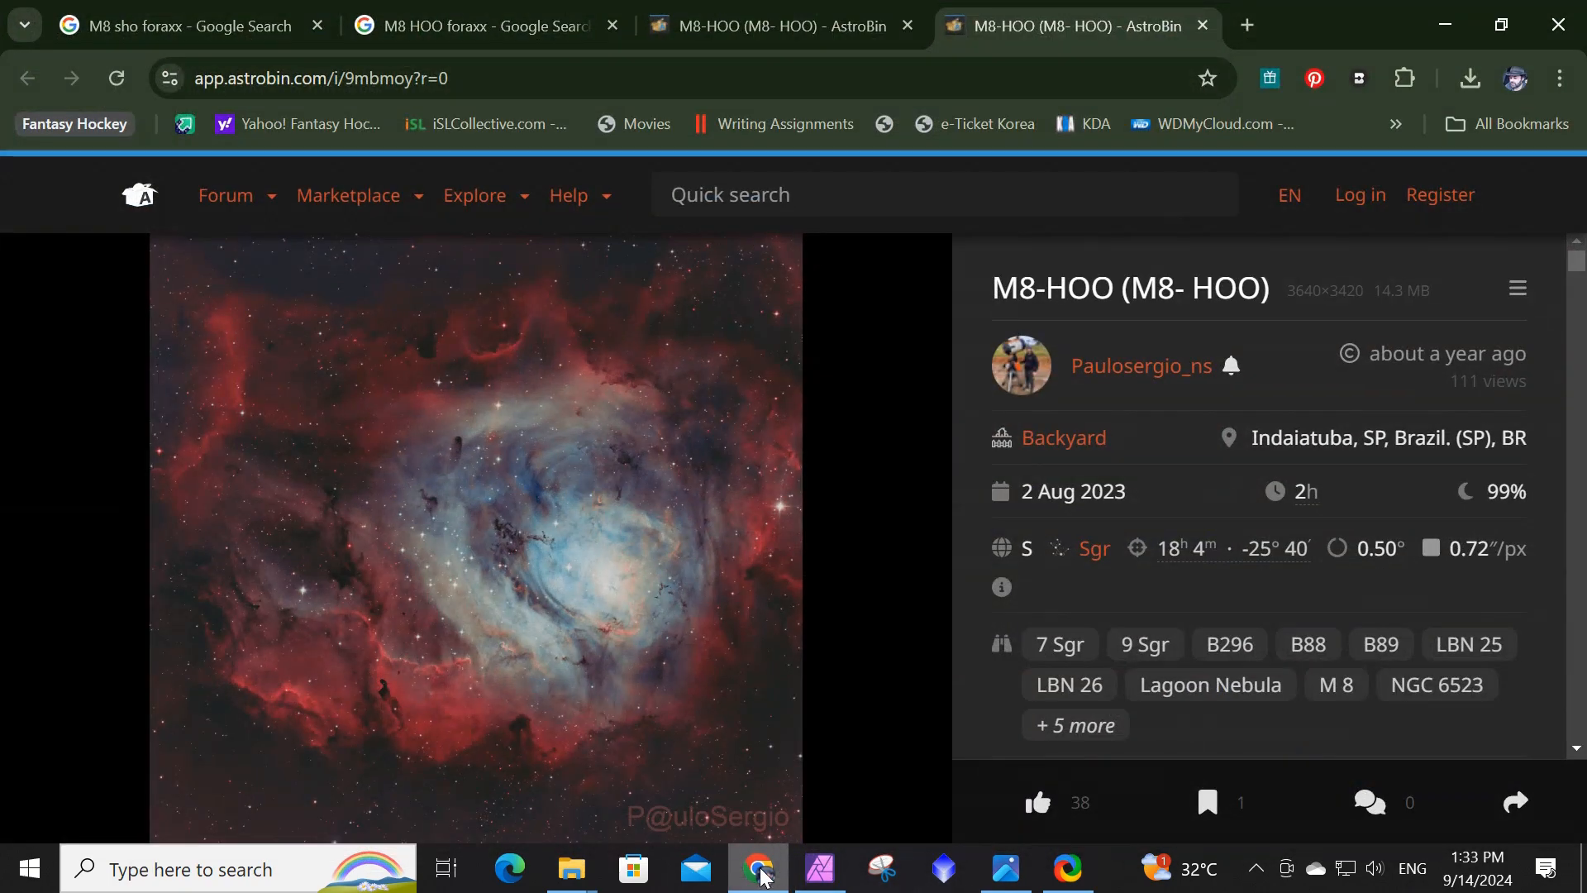
left_click(760, 872)
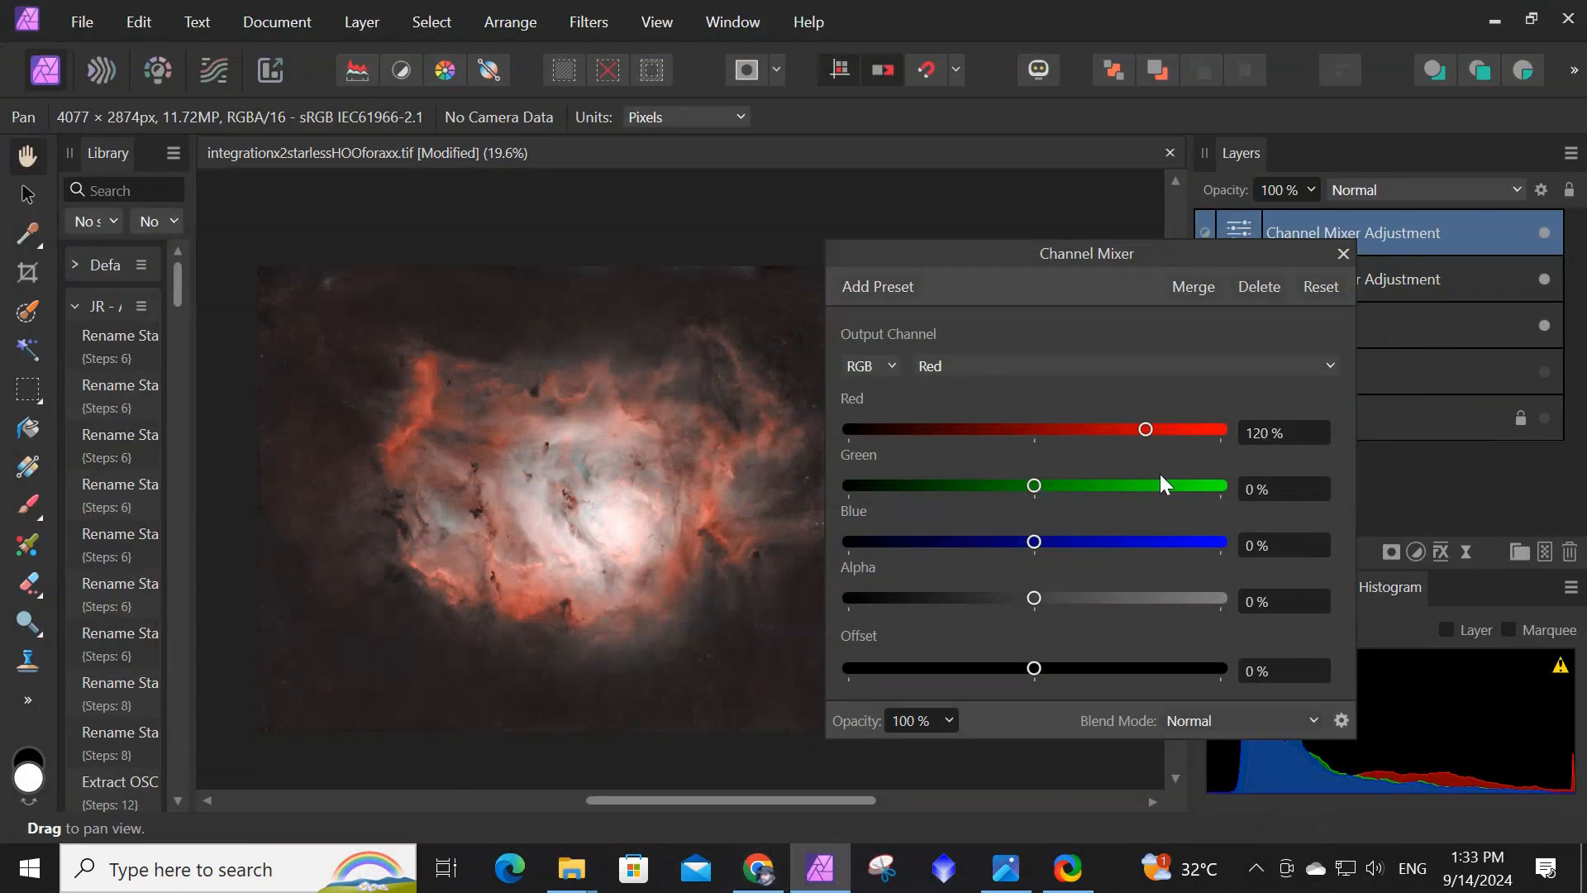
left_click_drag(1145, 430, 1153, 429)
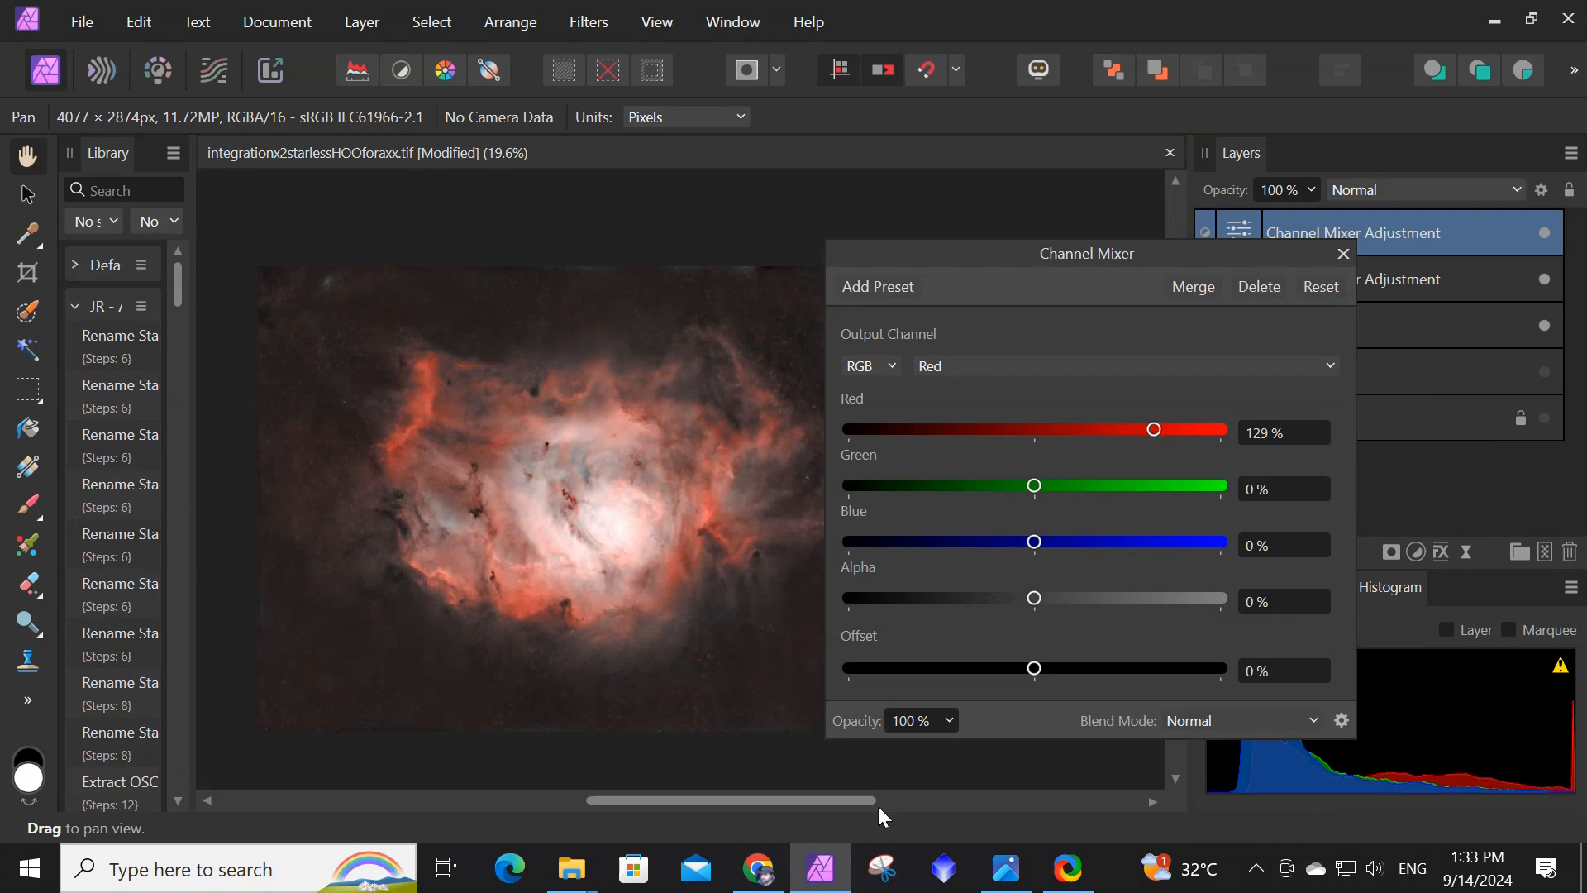
left_click(771, 878)
left_click(766, 874)
mouse_move(1036, 484)
left_mouse_down()
mouse_move(1010, 482)
mouse_move(1066, 478)
mouse_move(1008, 481)
mouse_move(1039, 489)
left_mouse_up()
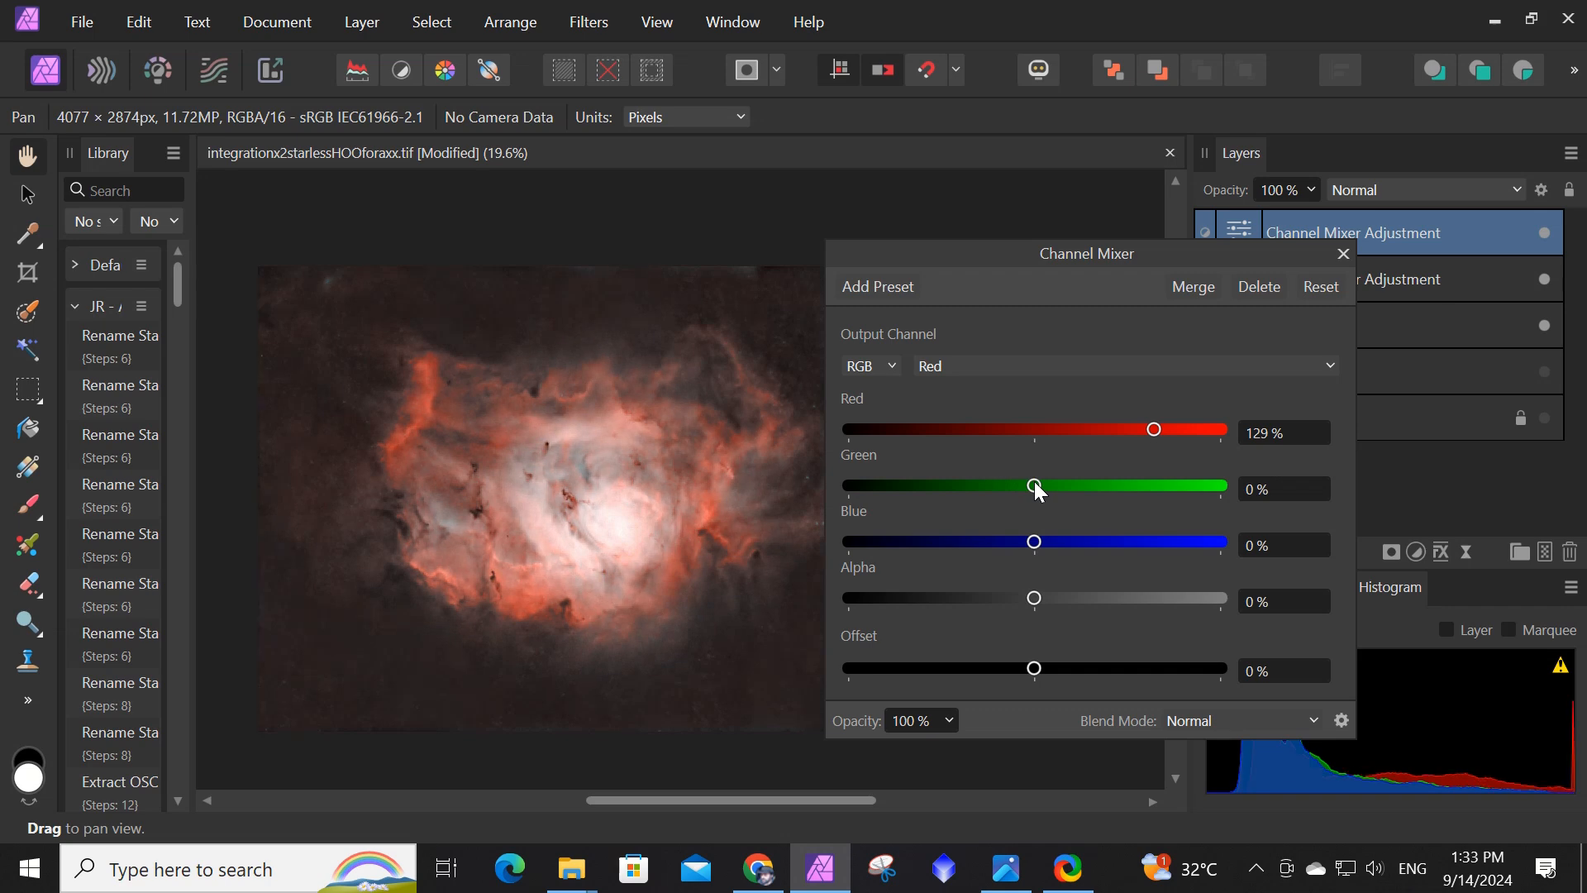
For the Green output channel of the mixer, set green to 94% and blue to 10%.
left_click(1326, 363)
left_click(951, 426)
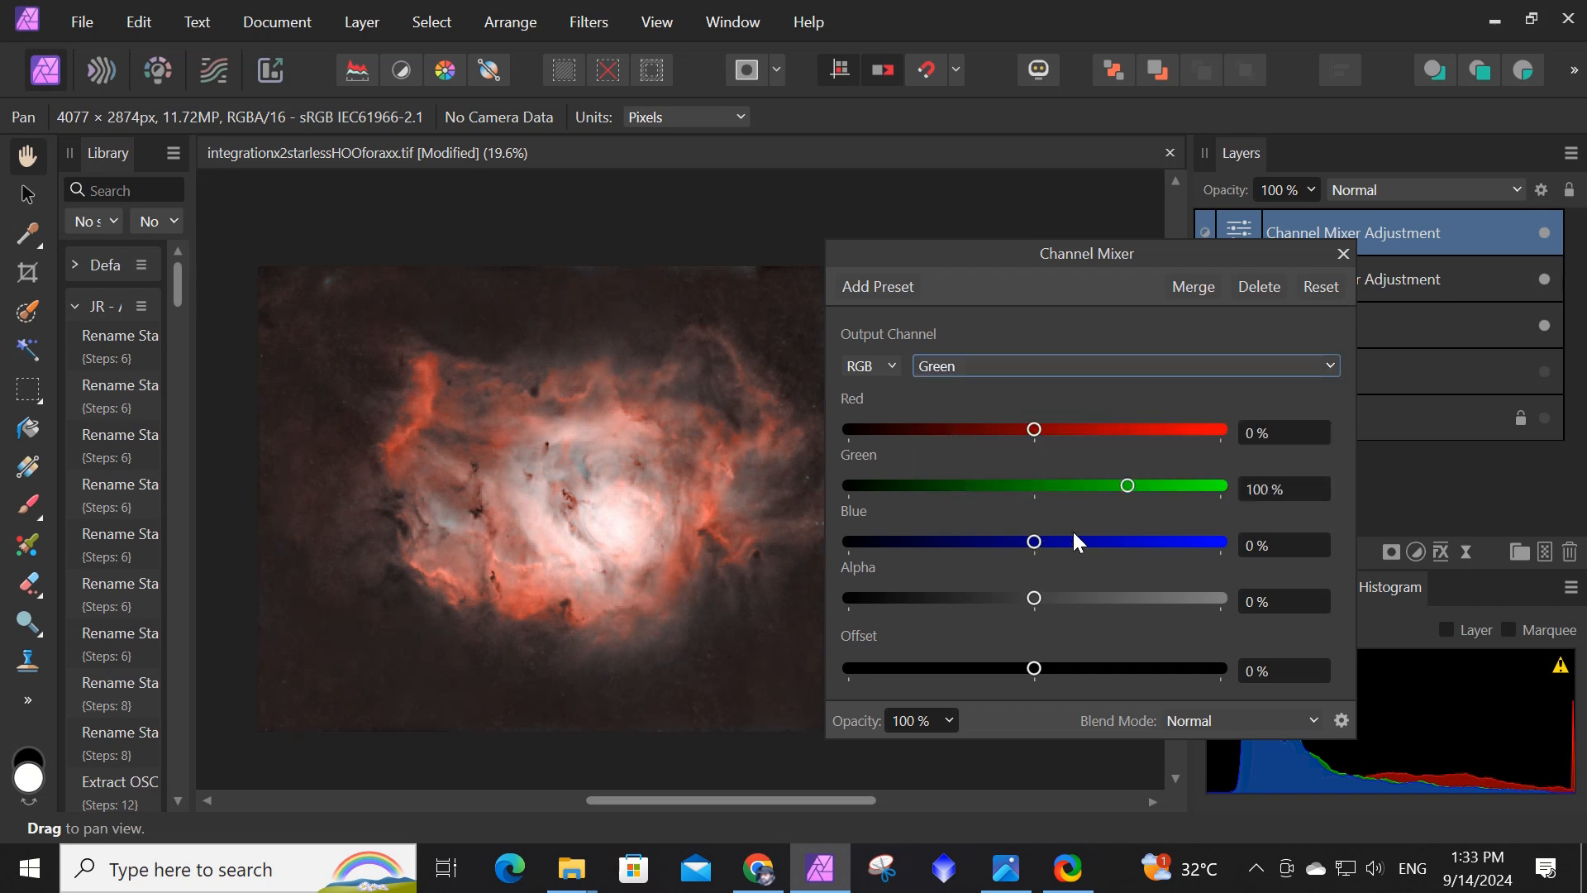
mouse_move(1133, 485)
left_mouse_down()
mouse_move(1152, 483)
mouse_move(1097, 486)
mouse_move(1122, 485)
left_mouse_up()
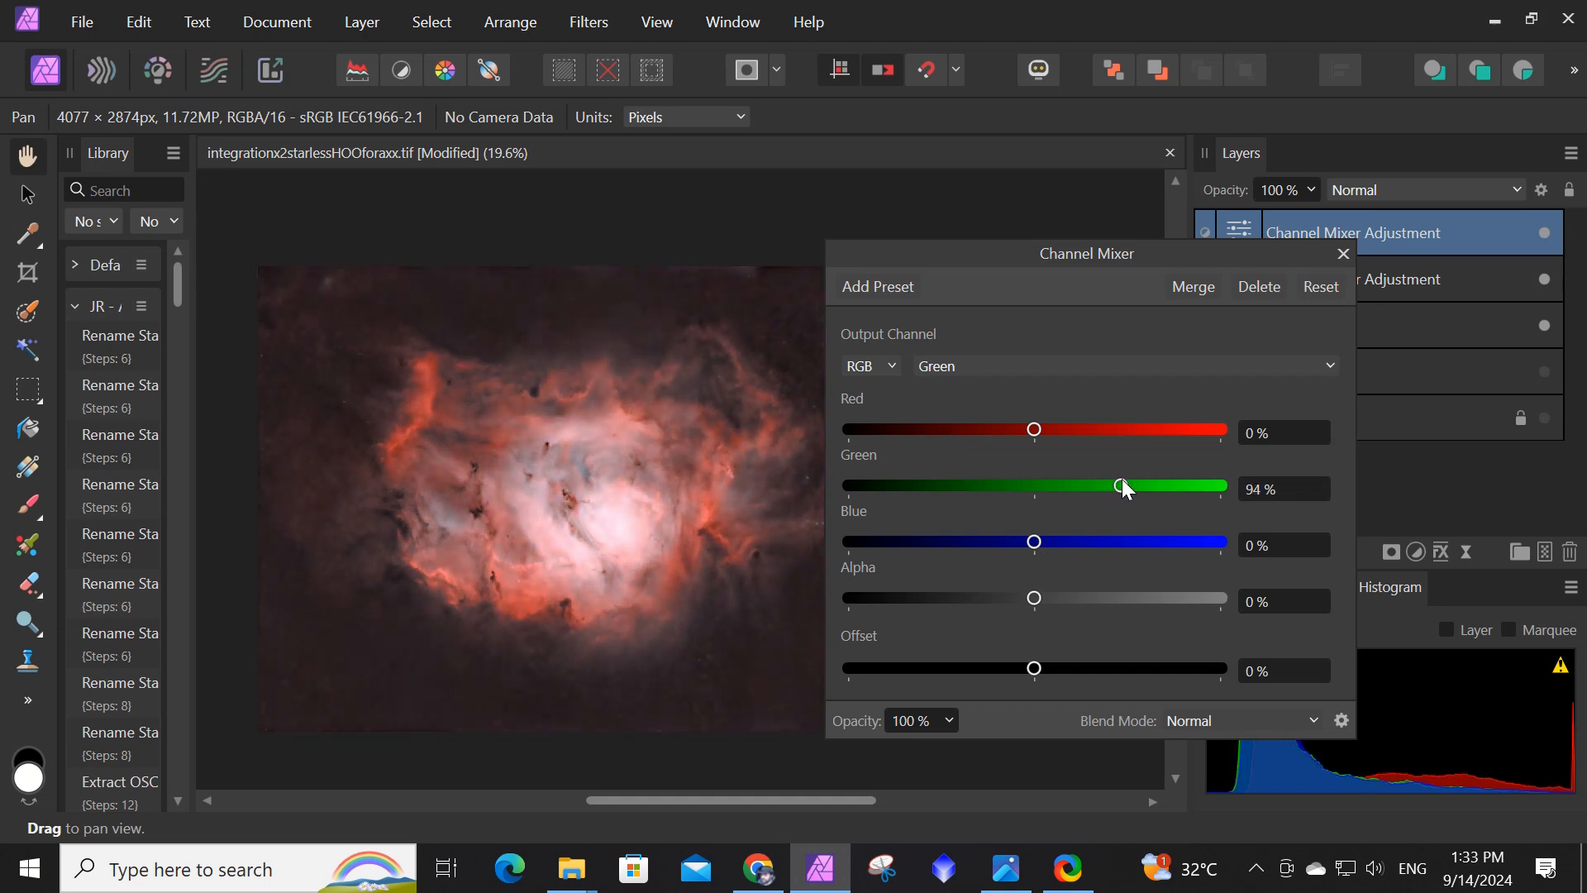
left_click_drag(1035, 542, 1045, 541)
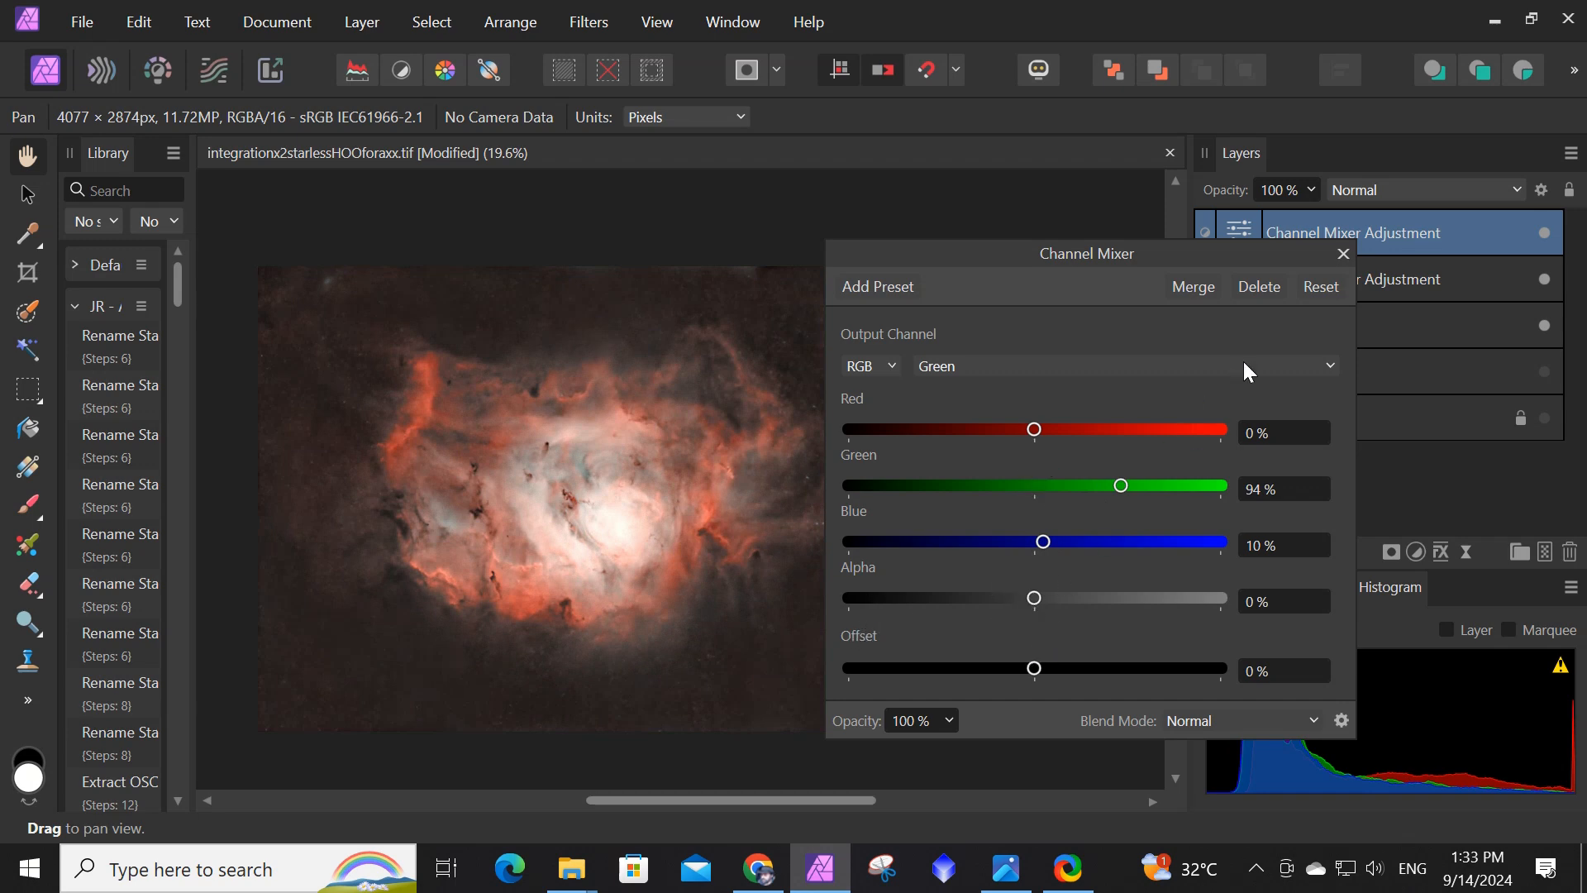
Set blue to 127% for the Blue output channel and compare the image with the M8 HOO reference in the browser.
left_click(1325, 364)
left_click(964, 457)
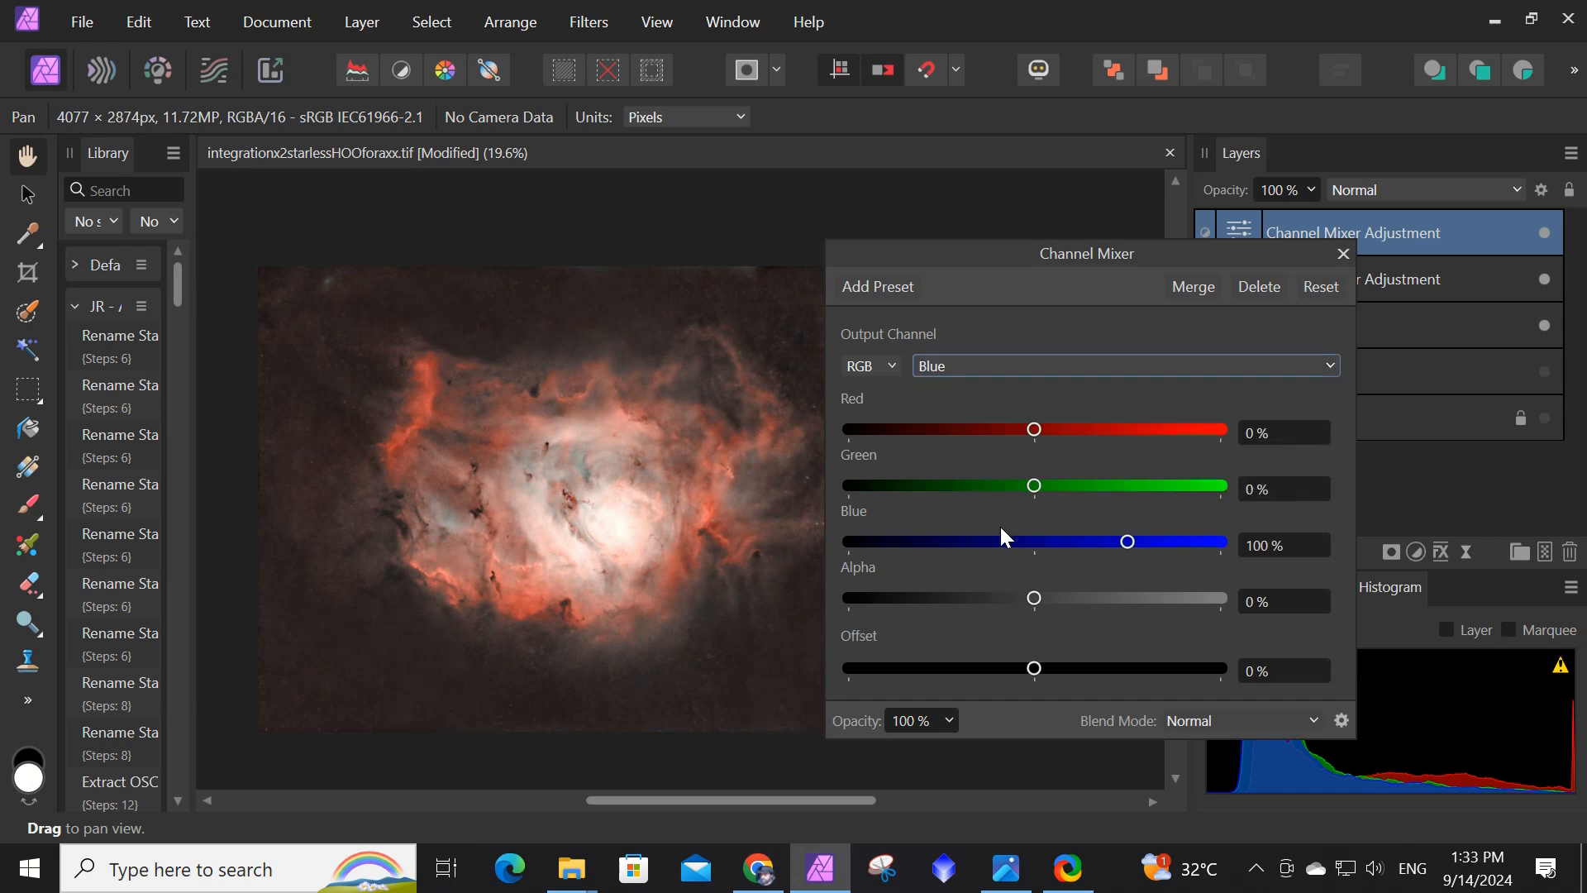
left_click_drag(1122, 544, 1156, 545)
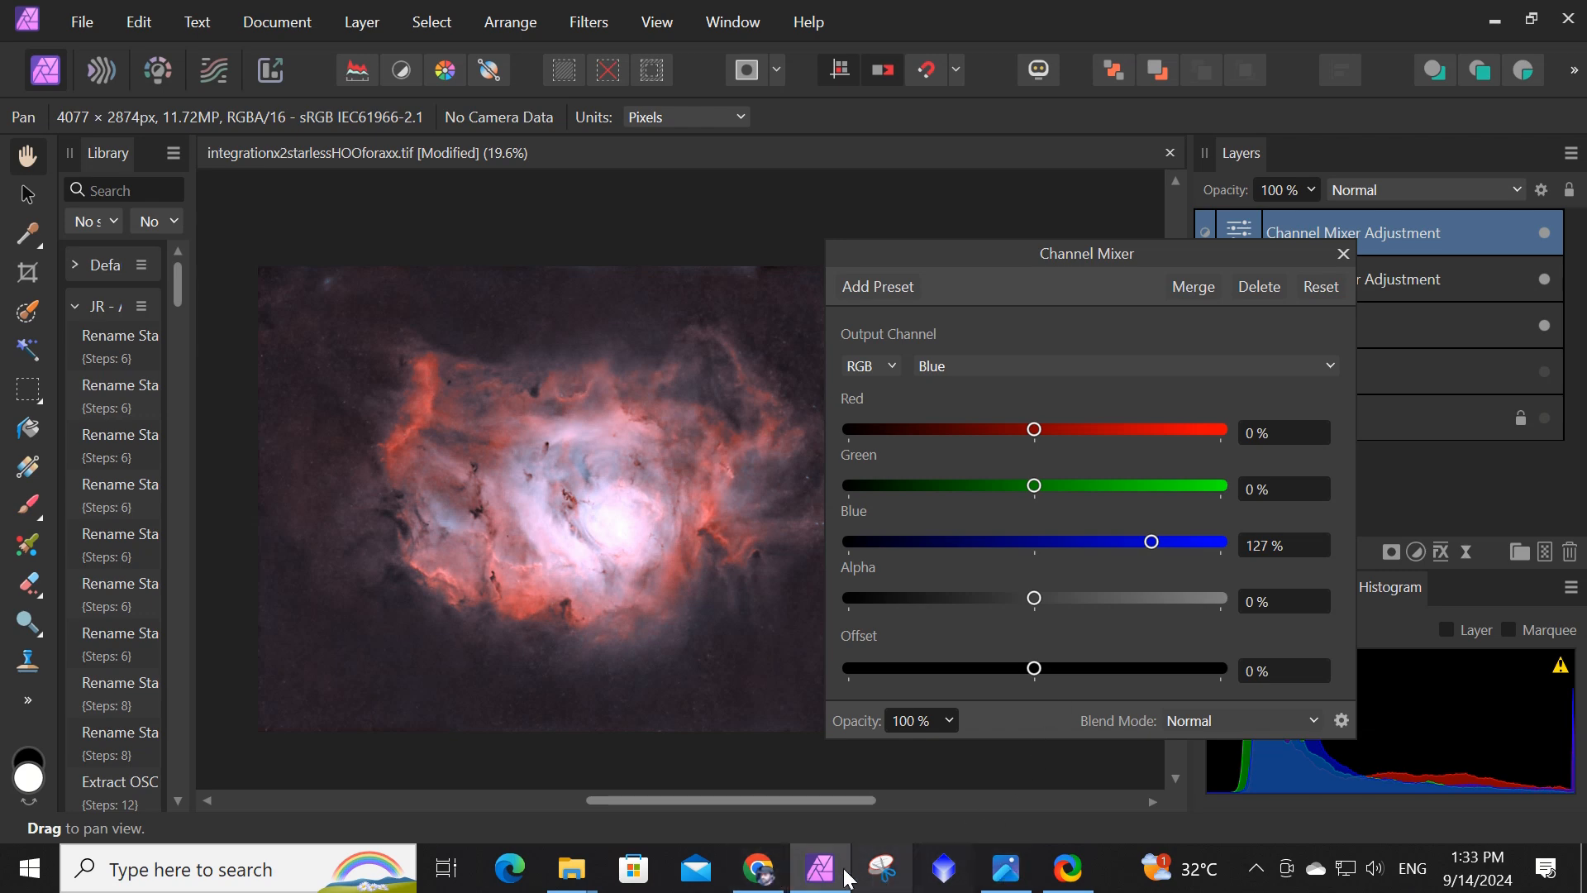
left_click(777, 876)
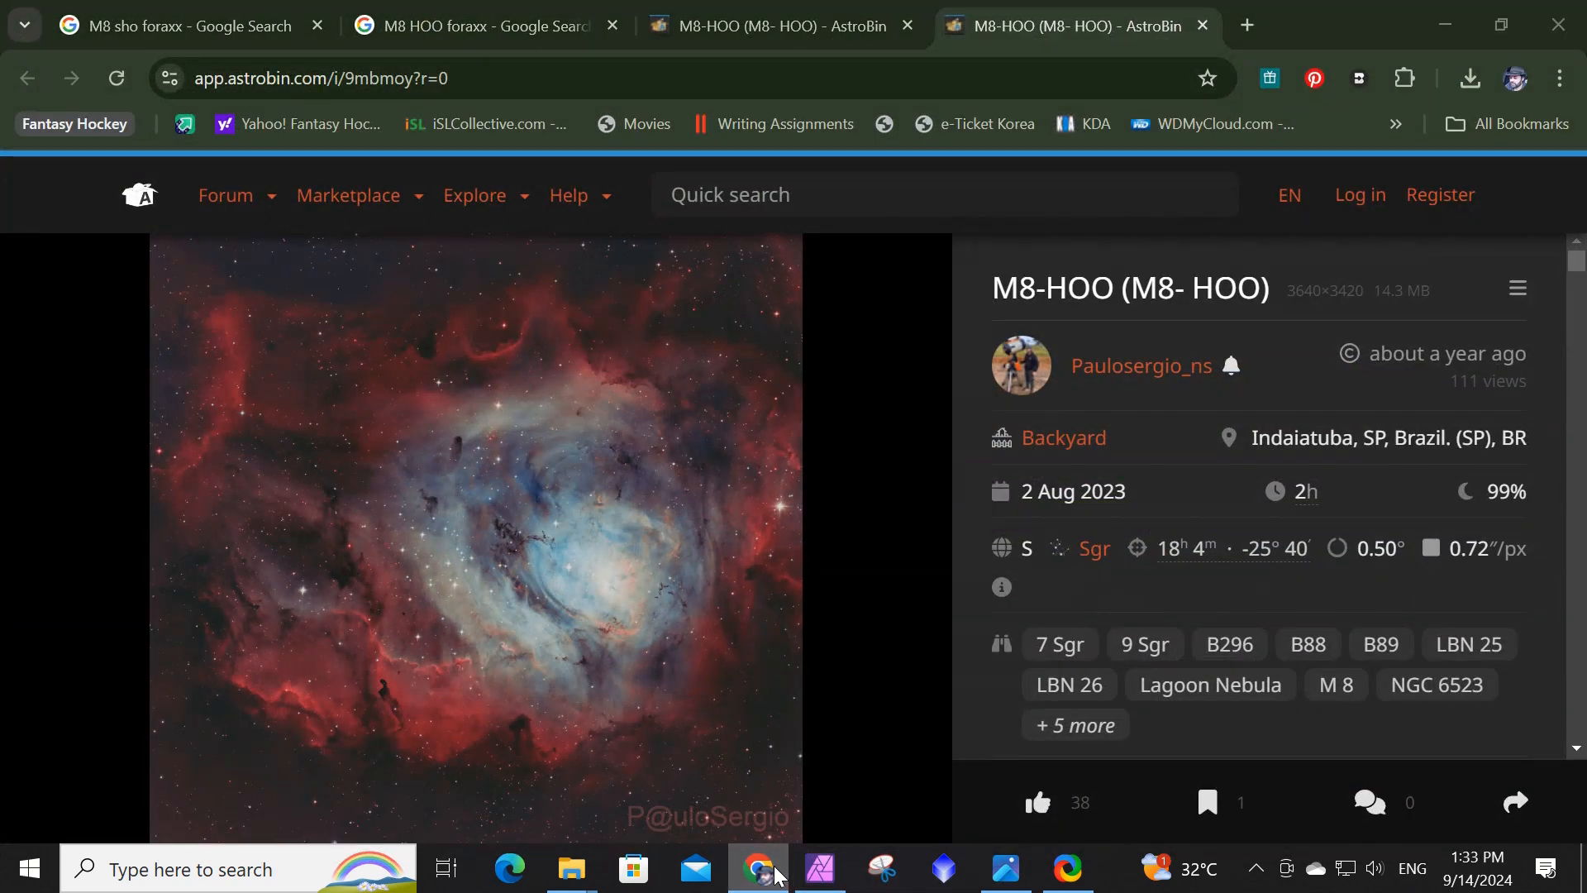
left_click(777, 876)
left_click(777, 876)
left_click(776, 876)
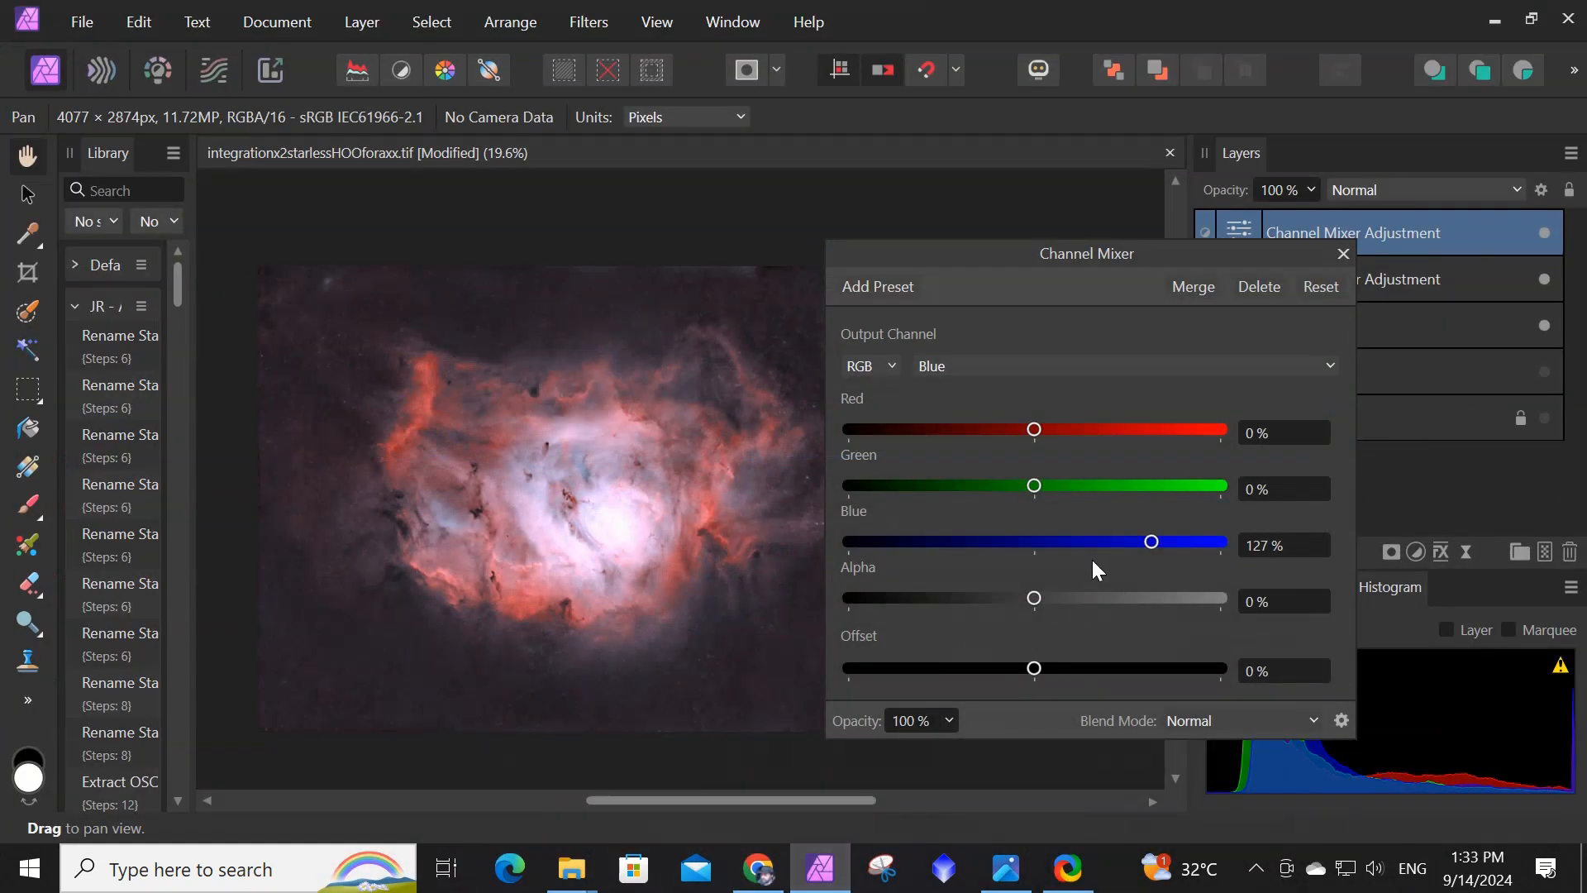
Refine the Blue output channel to blue 134%, green 17% and red -13%, and close the Channel Mixer settings.
left_click_drag(1148, 536, 1159, 533)
left_click_drag(1036, 485, 1055, 483)
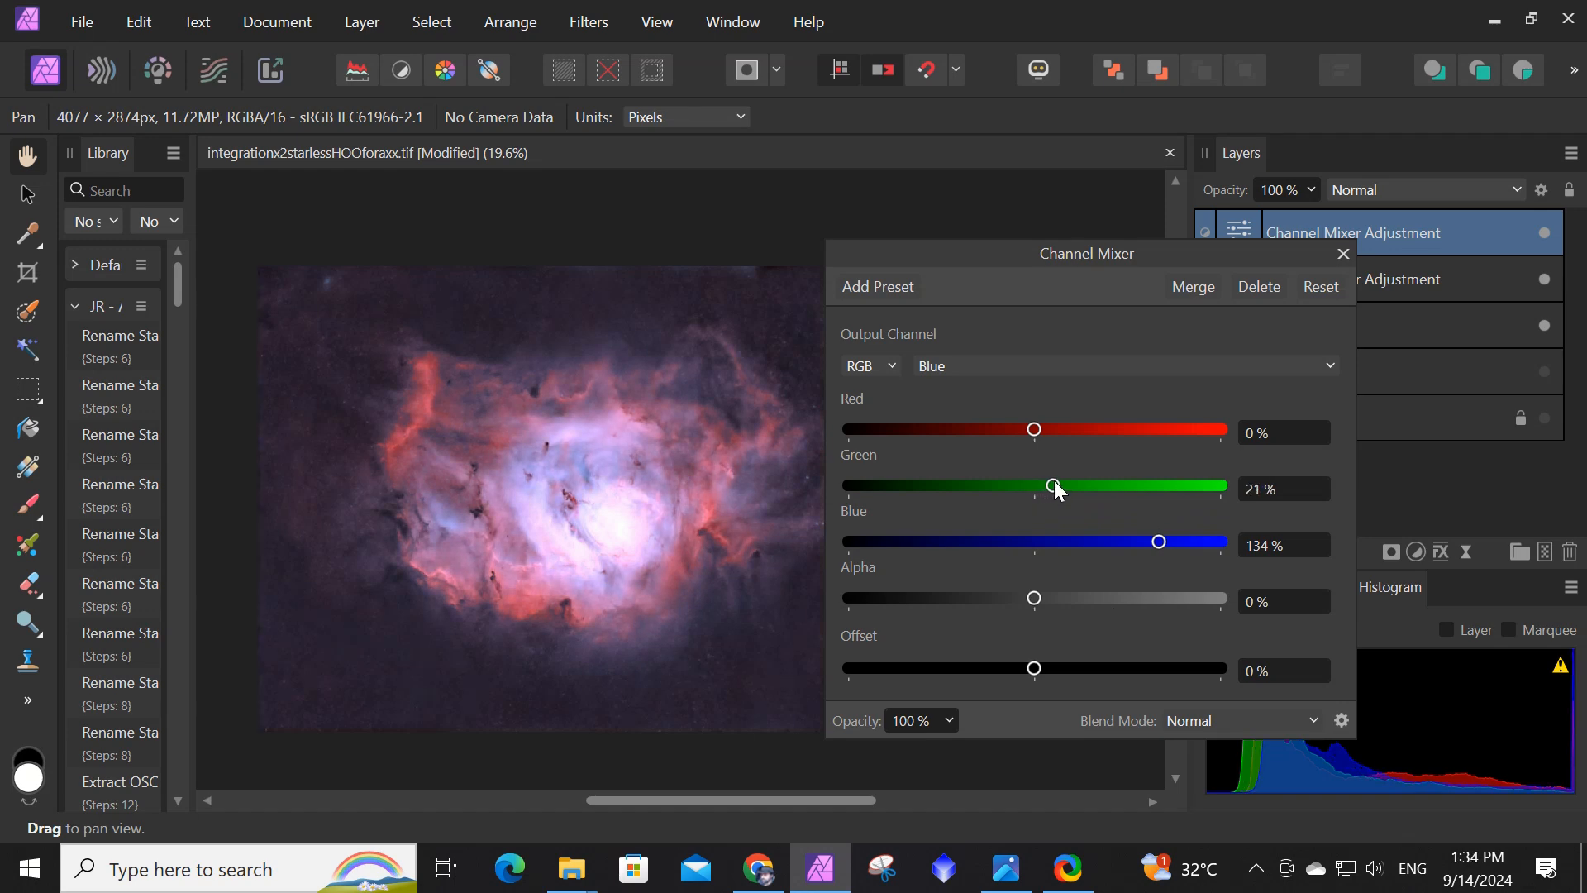
left_click_drag(1054, 480, 1048, 483)
left_click_drag(1048, 485, 1051, 486)
left_click_drag(1042, 428, 1023, 430)
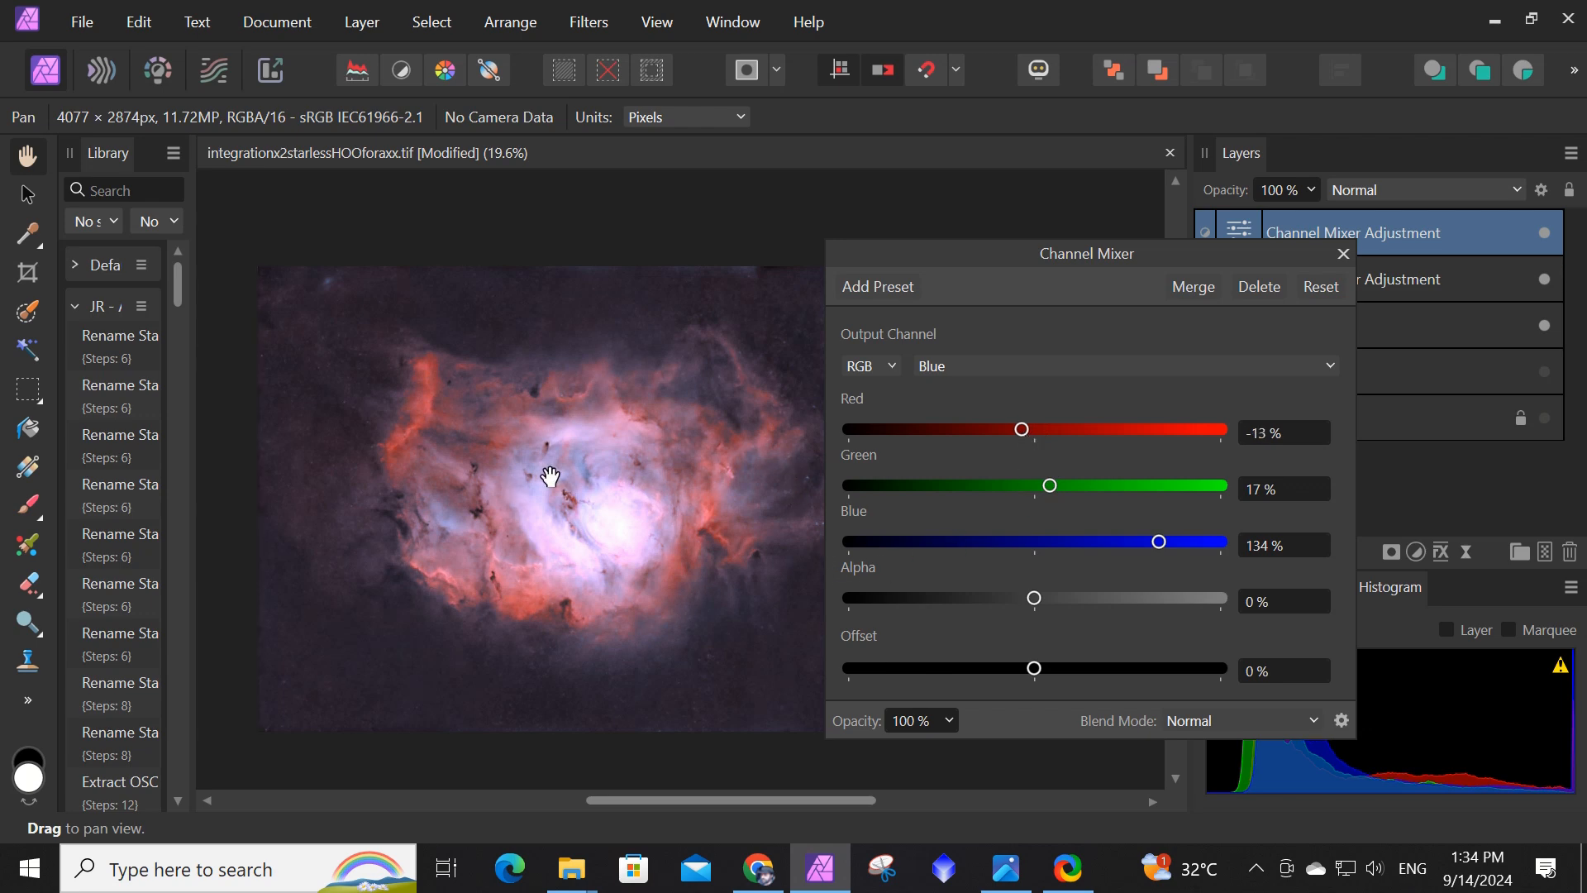
left_click_drag(1025, 427, 1021, 426)
left_click(1344, 254)
Add a Selective Color adjustment above the channel mixers and close it with its default values.
left_click(1415, 552)
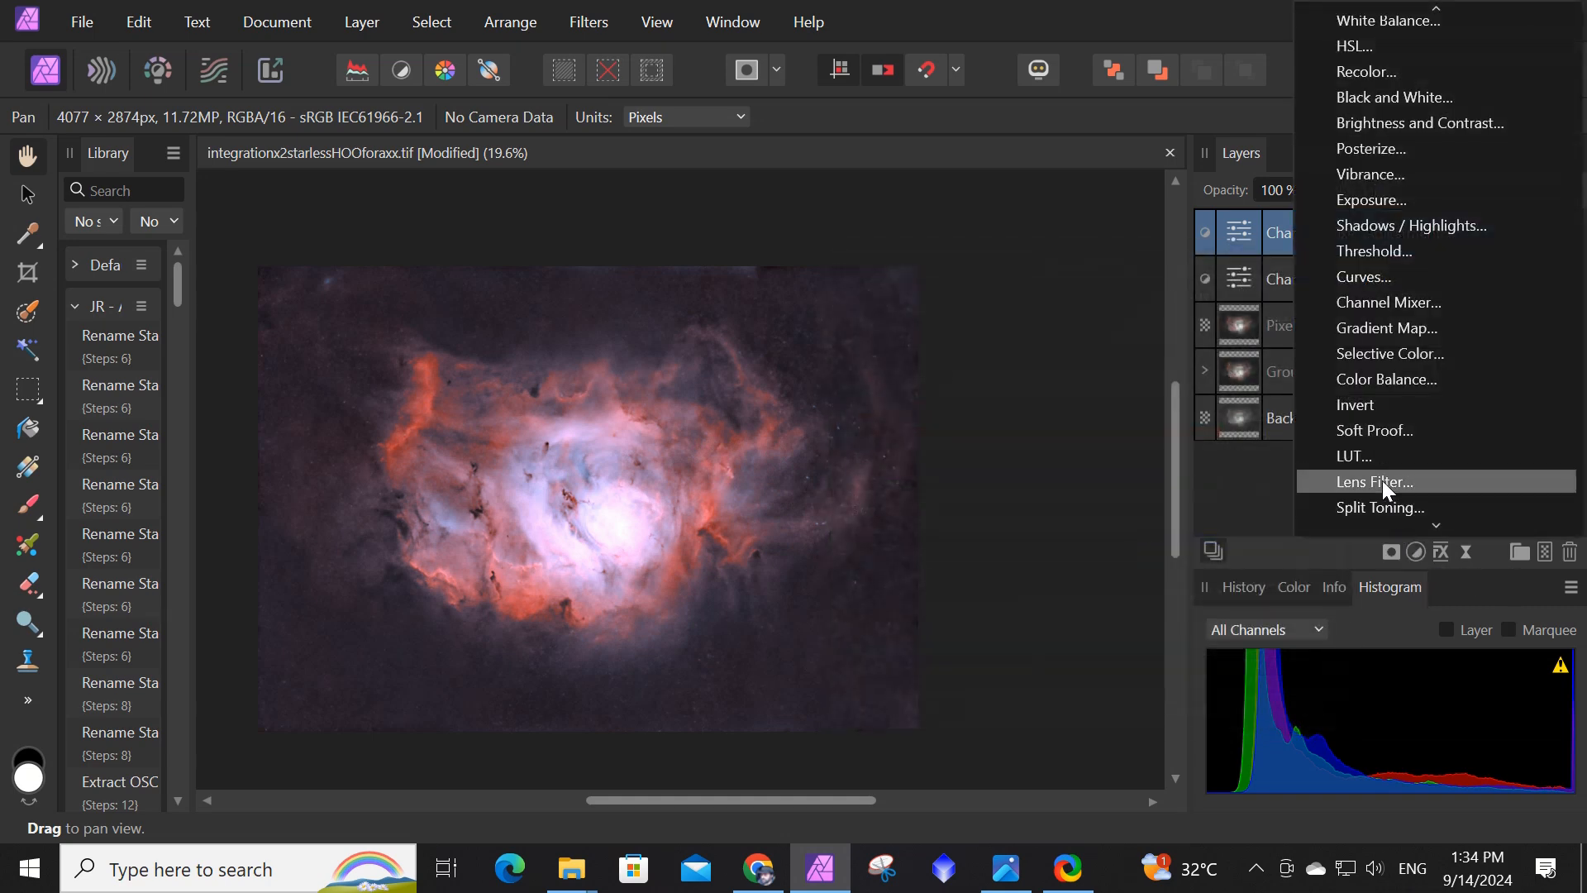
left_click(1379, 351)
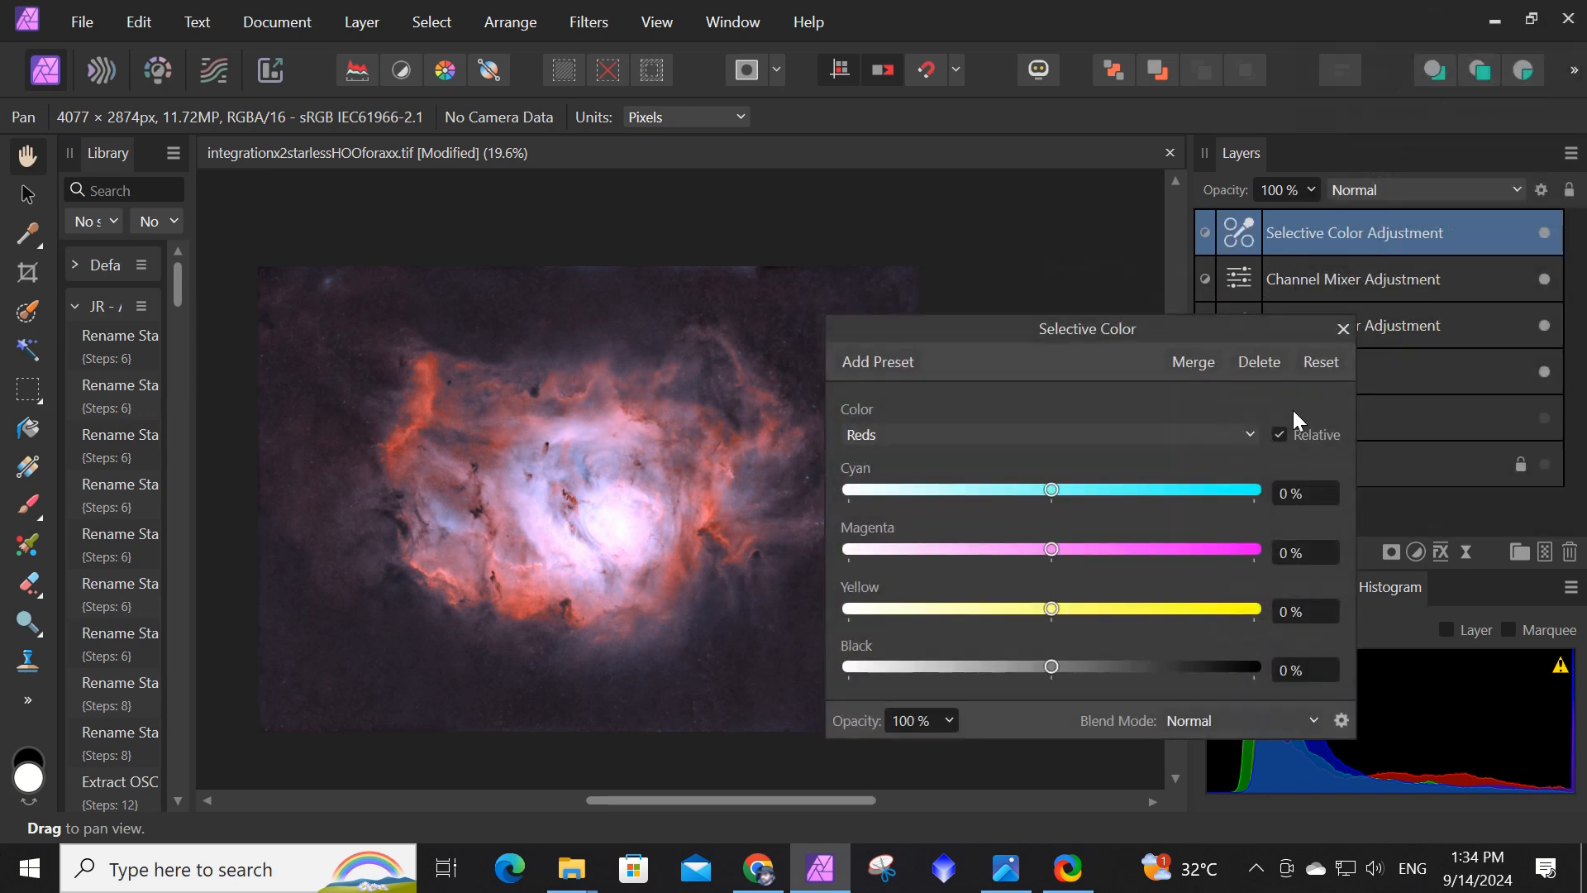
left_click(1342, 330)
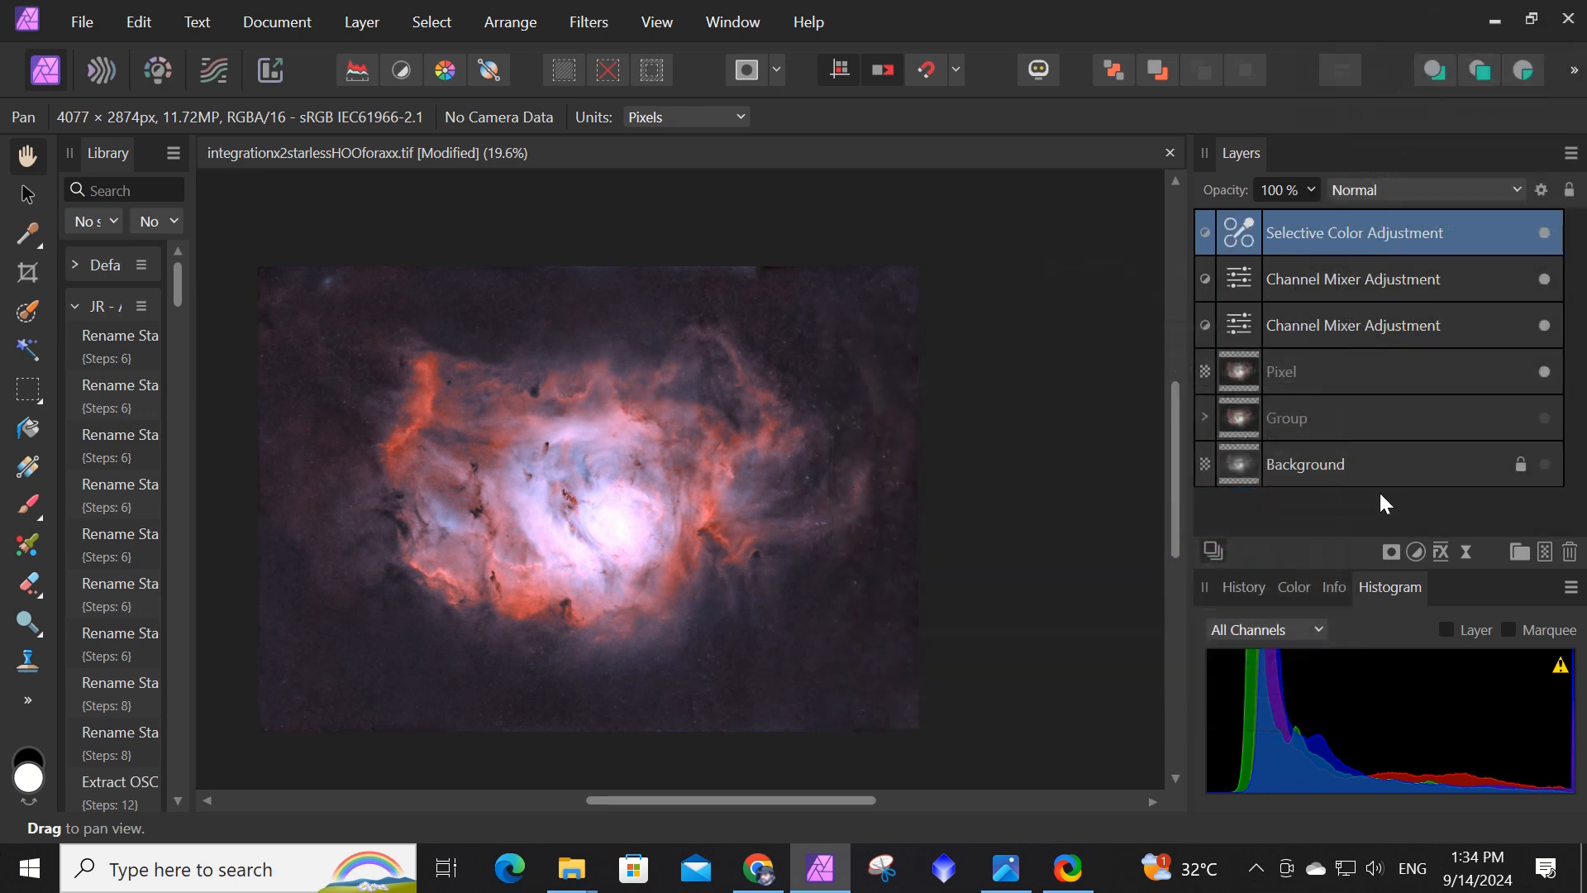
Add a Color Balance adjustment and set the shadows' Yellow/Blue to -7%, keeping Cyan/Red and Magenta/Green at 0%.
left_click(1415, 552)
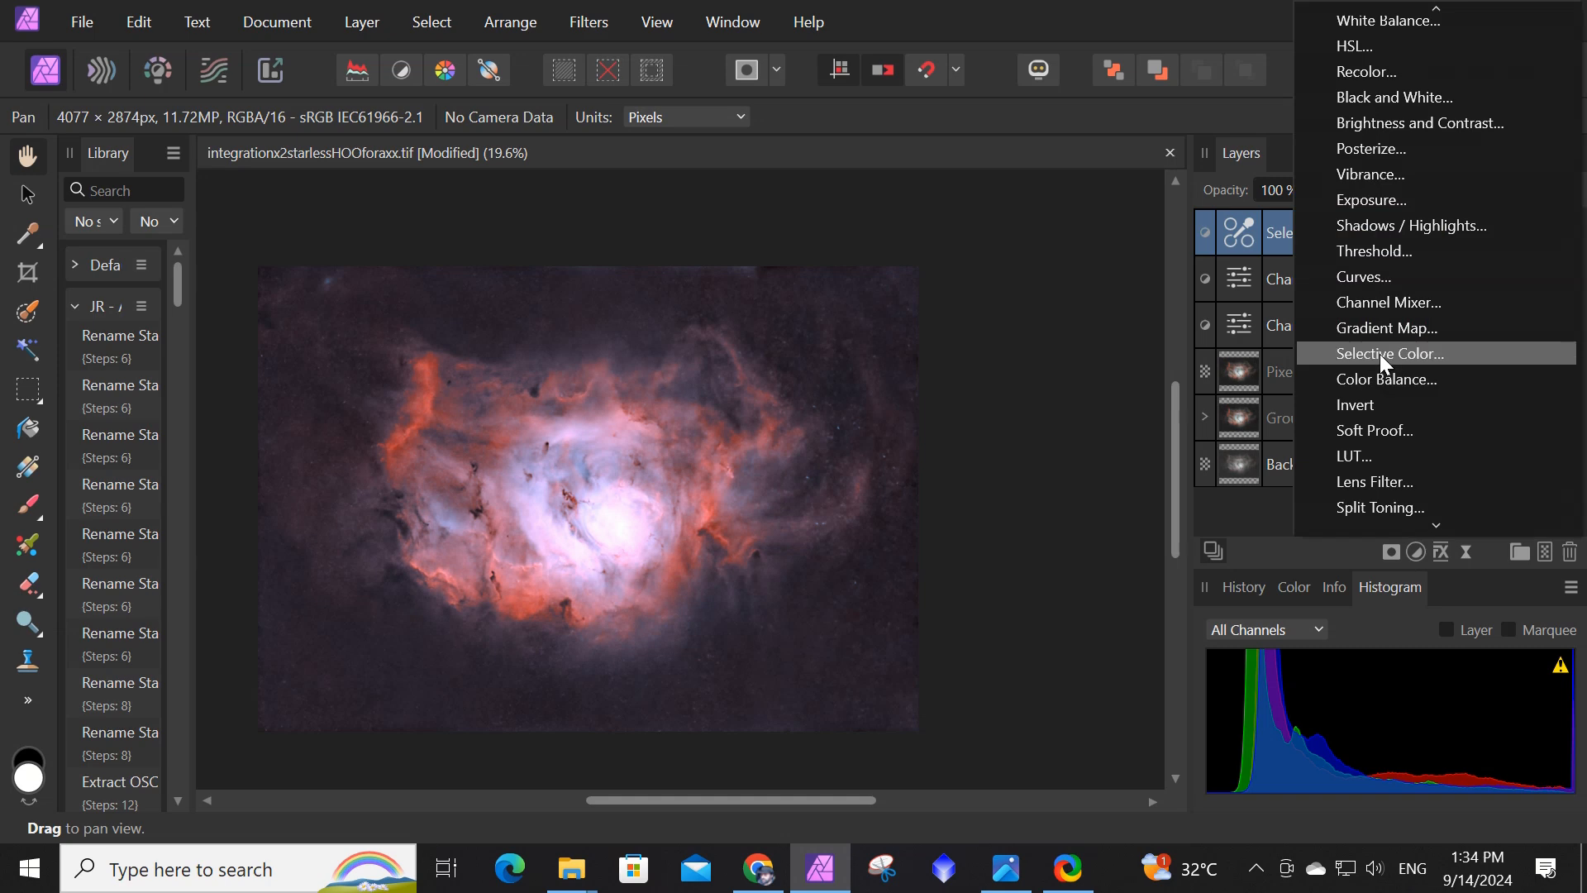
left_click(1381, 377)
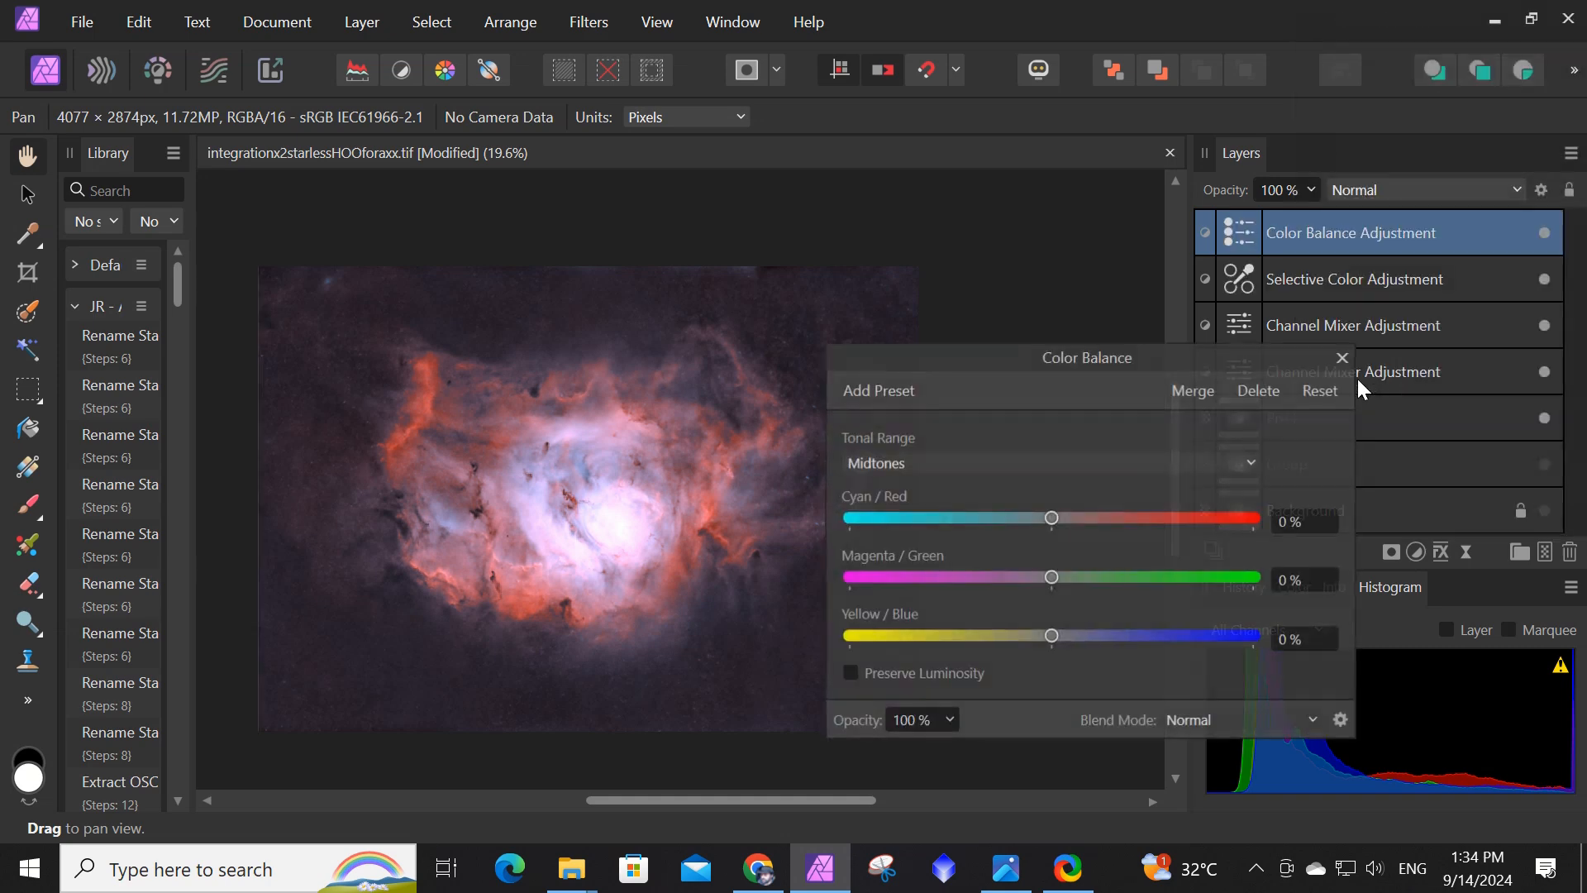
left_click(1251, 463)
left_click(991, 491)
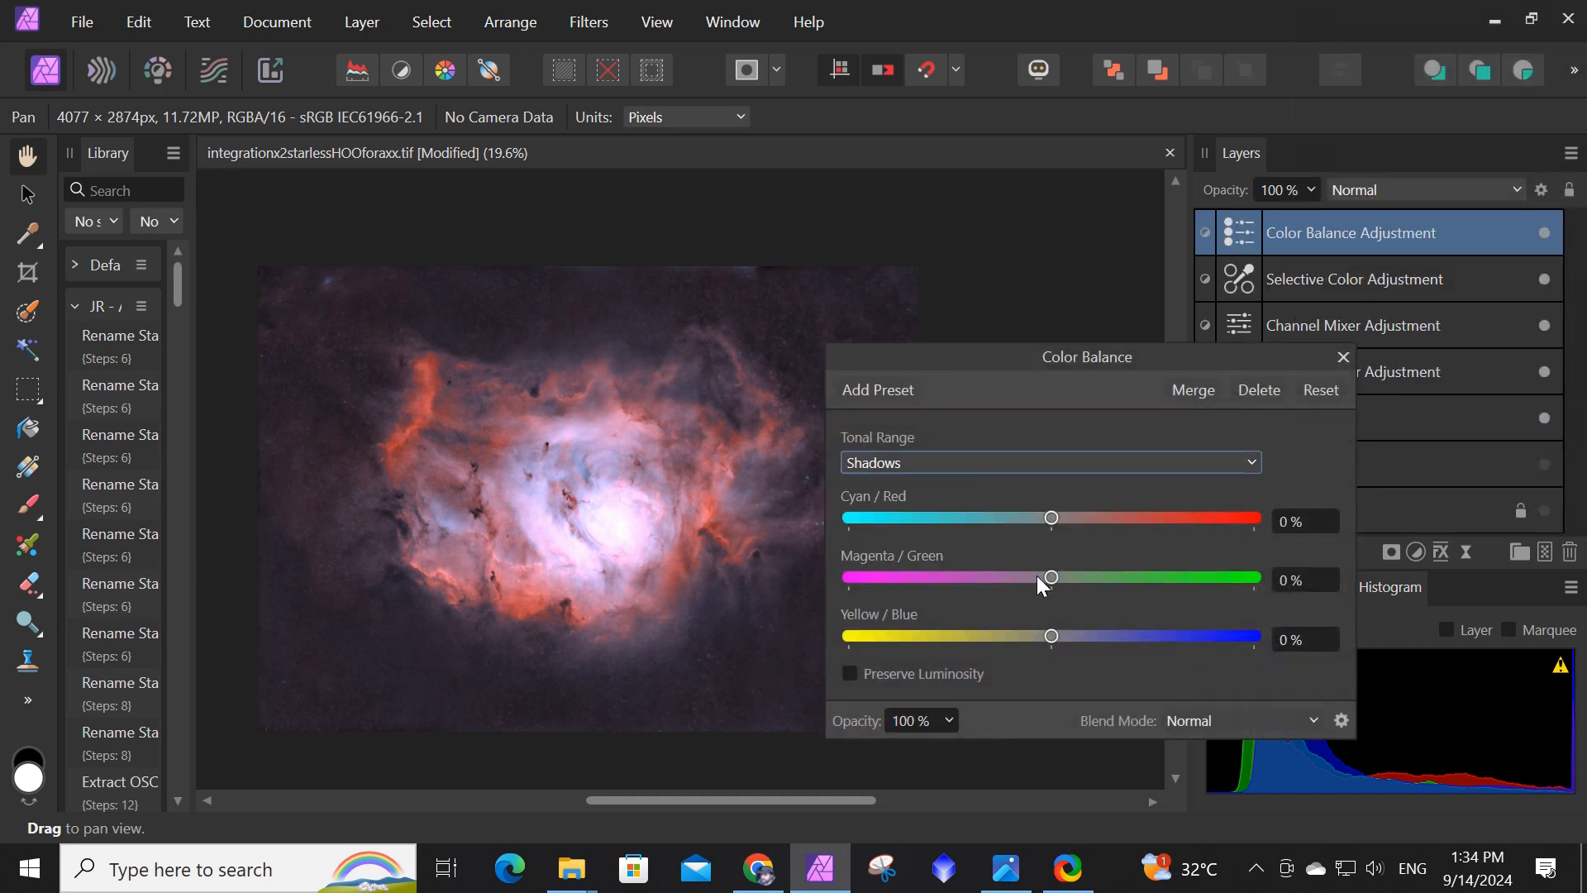
mouse_move(1051, 518)
left_mouse_down()
mouse_move(1030, 519)
mouse_move(1071, 523)
mouse_move(1054, 516)
left_mouse_up()
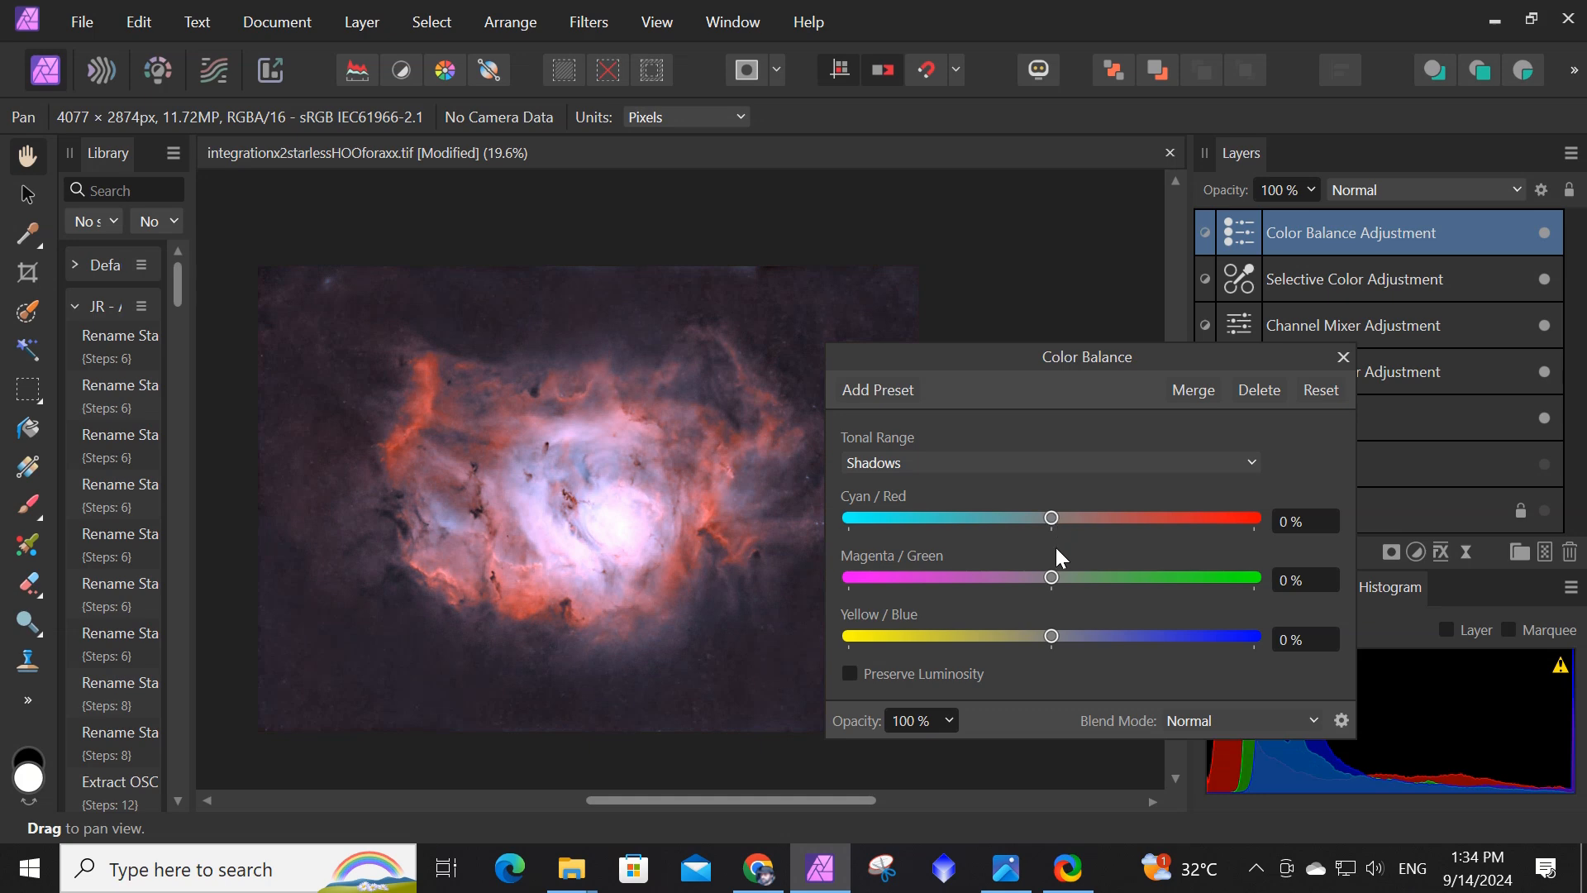
left_click_drag(1054, 570, 1096, 571)
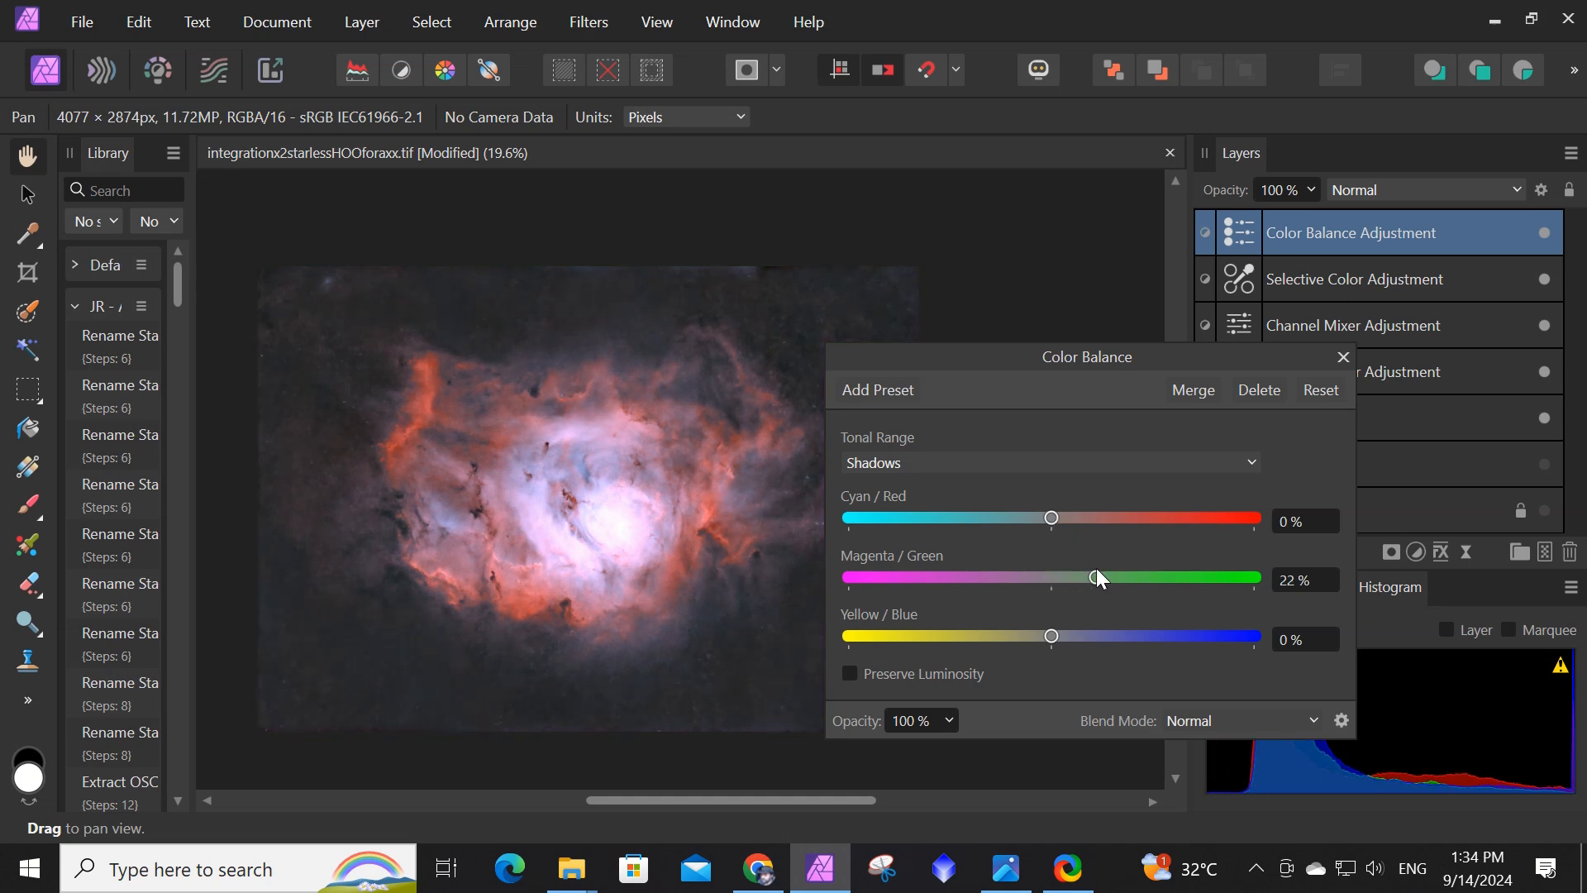
left_click_drag(1097, 570, 1050, 568)
left_click_drag(1053, 638, 1038, 637)
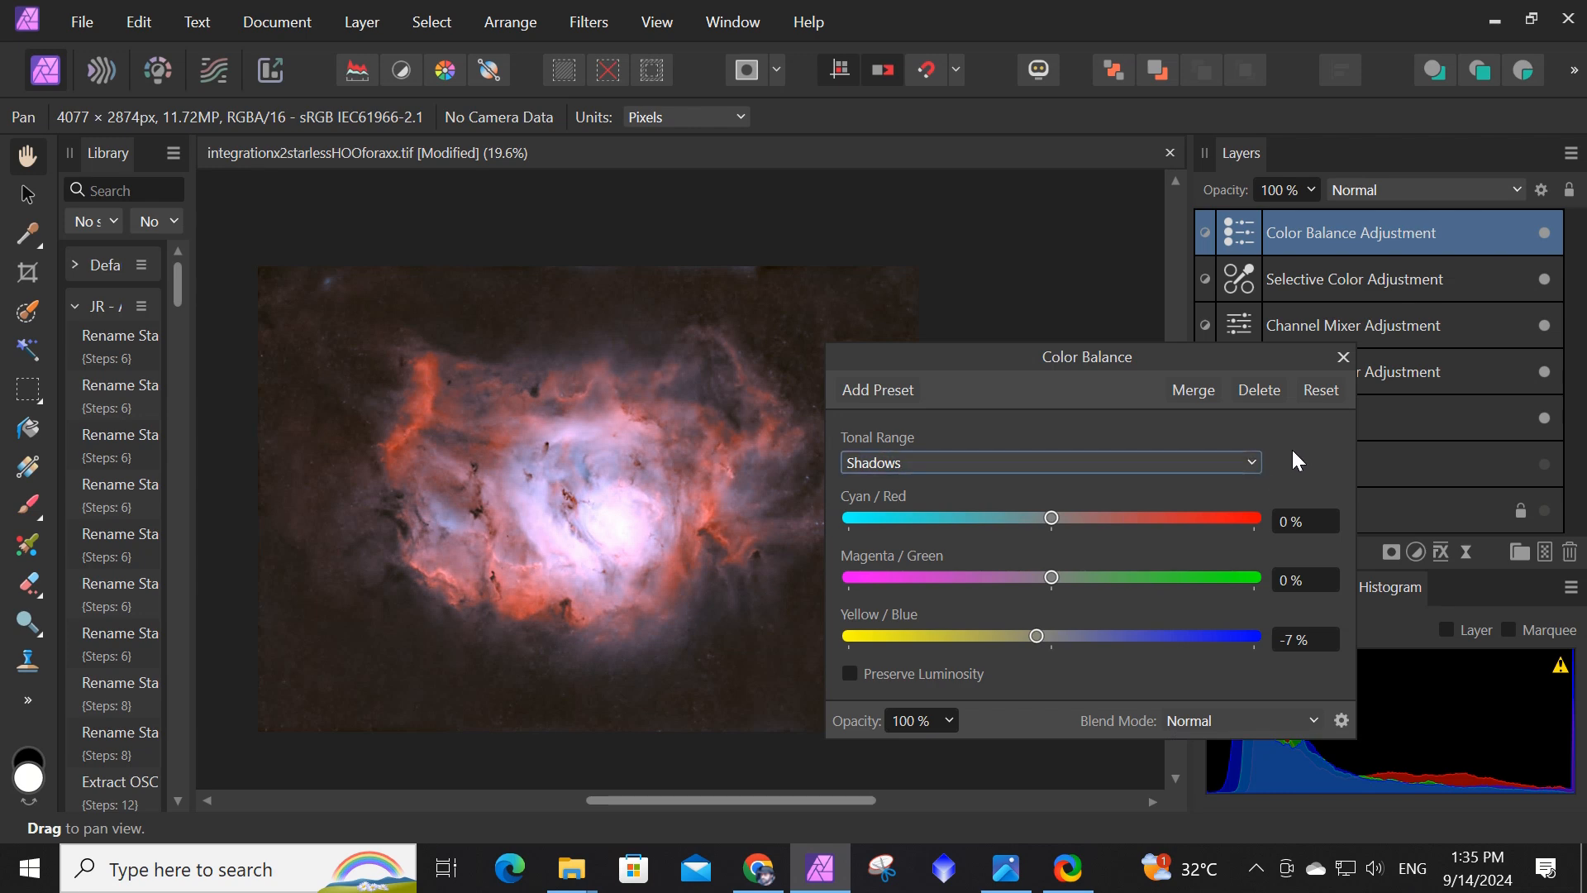
Try shifting the midtones' color balance, including Magenta/Green toward green, and return all midtone values to 0%.
left_click(1251, 467)
left_click(1058, 519)
mouse_move(1054, 524)
left_mouse_down()
mouse_move(1076, 517)
mouse_move(1028, 524)
mouse_move(1052, 519)
left_mouse_up()
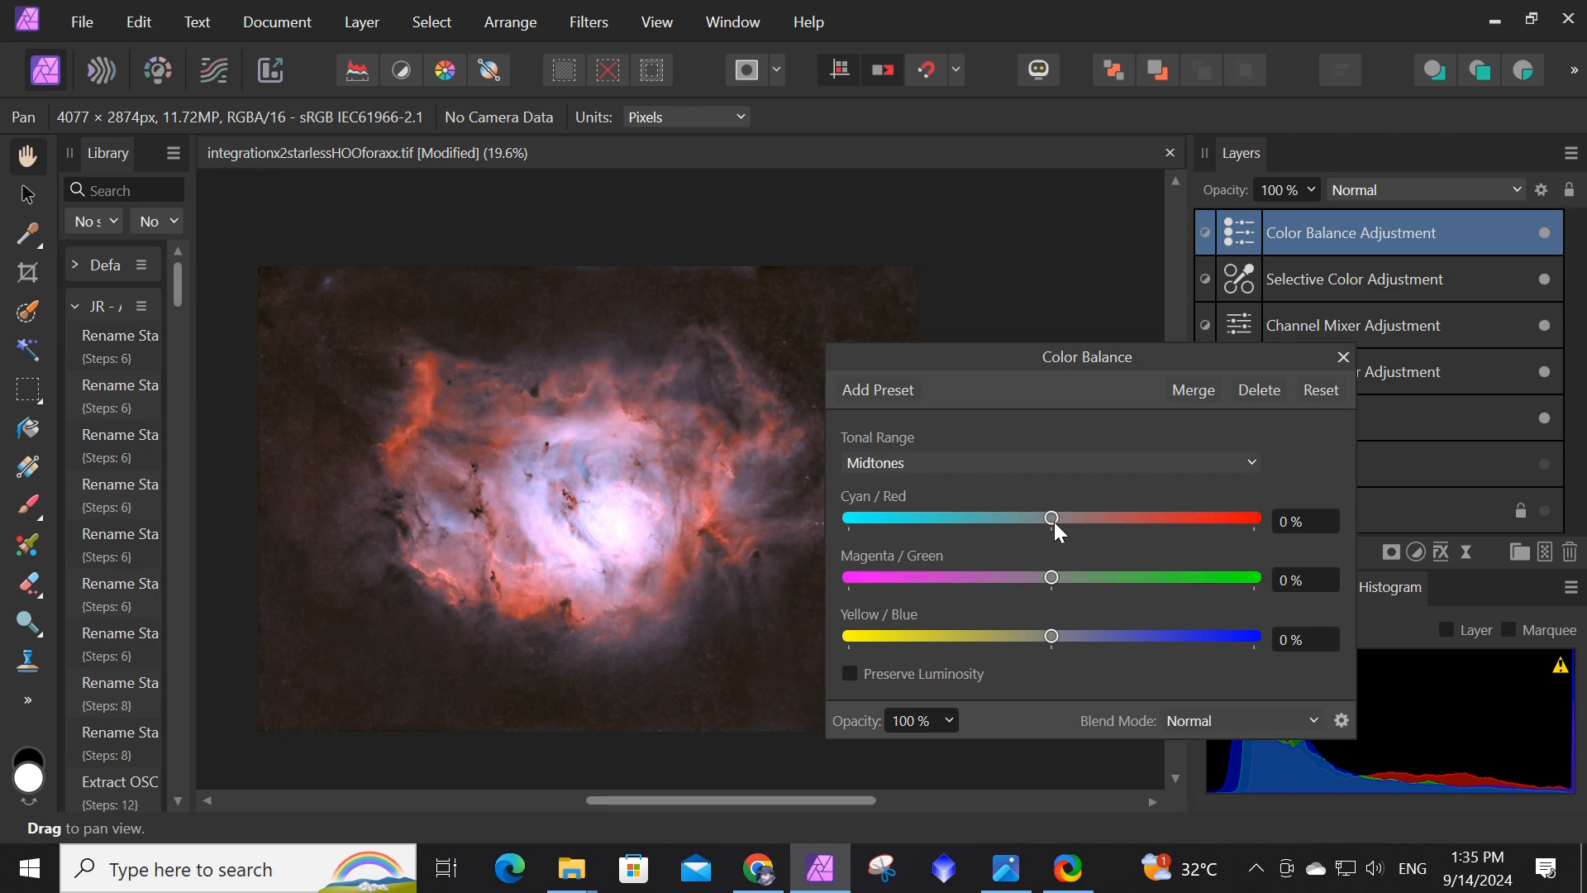
left_click_drag(1052, 579, 1051, 634)
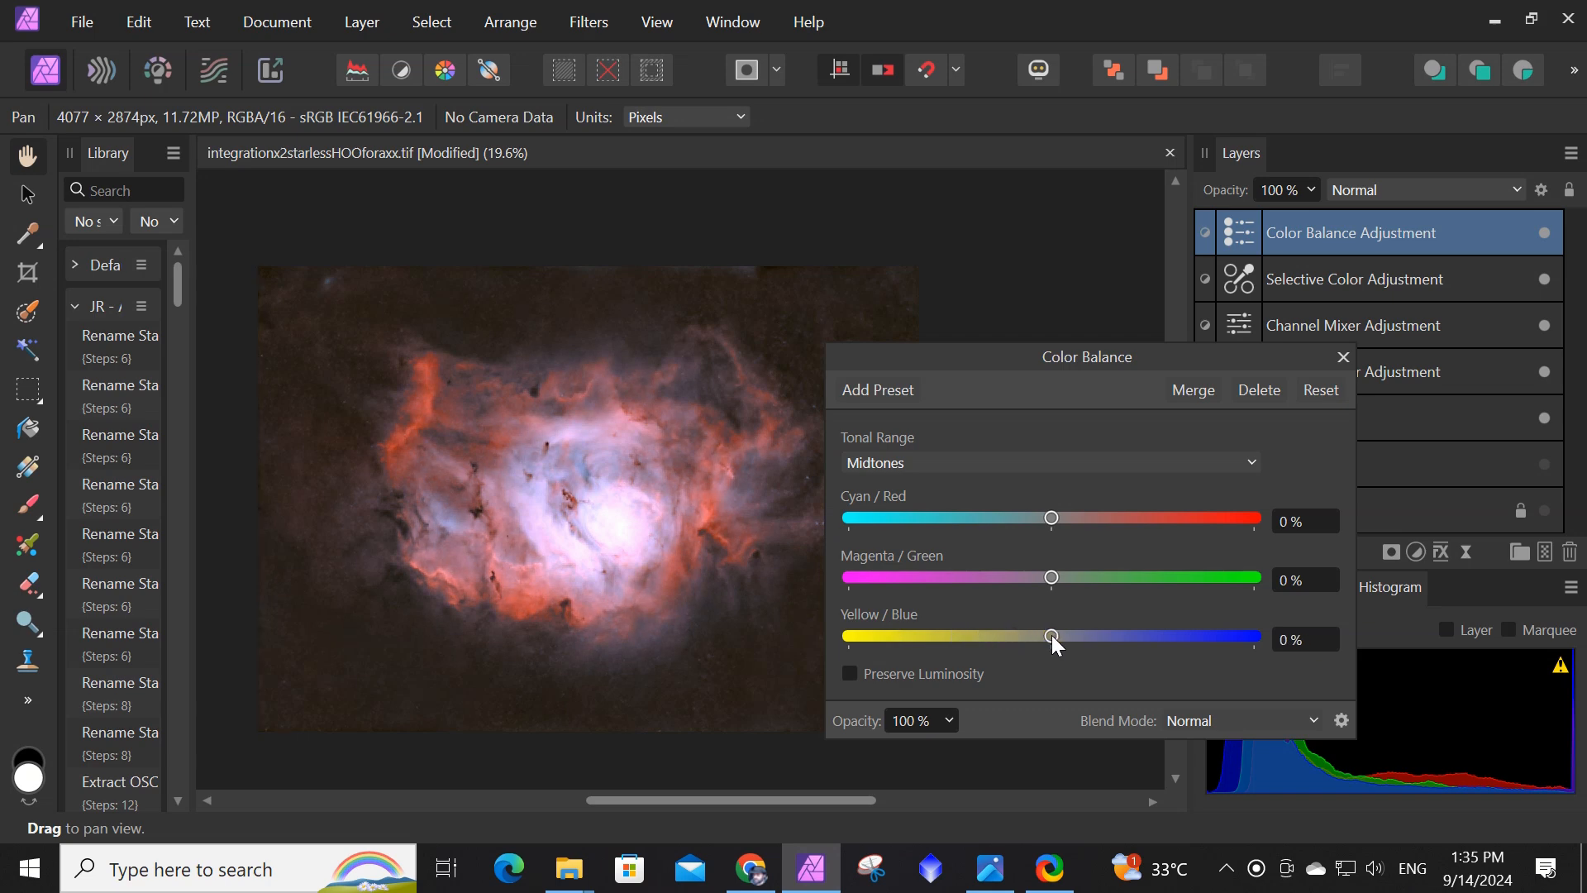
left_click_drag(1049, 577, 1092, 577)
mouse_move(1051, 635)
left_mouse_down()
mouse_move(966, 636)
mouse_move(1121, 637)
mouse_move(1053, 639)
left_mouse_up()
left_click_drag(1098, 577, 1051, 577)
Set the color balance highlights' Yellow/Blue to 20%, keeping Cyan/Red and Magenta/Green at 0%.
left_click(1251, 462)
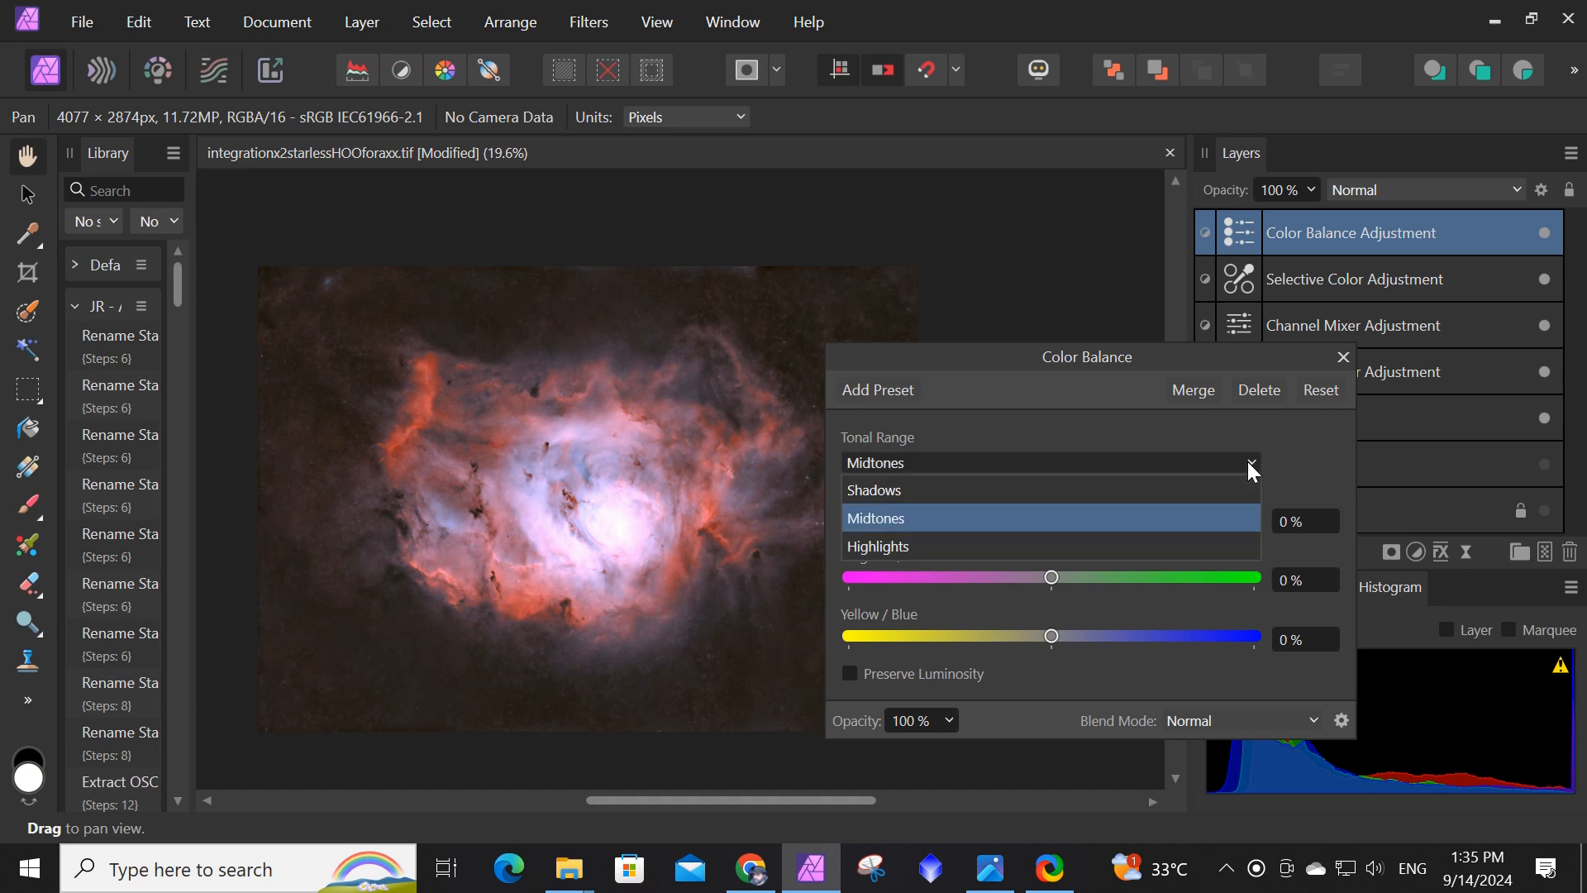
left_click(932, 546)
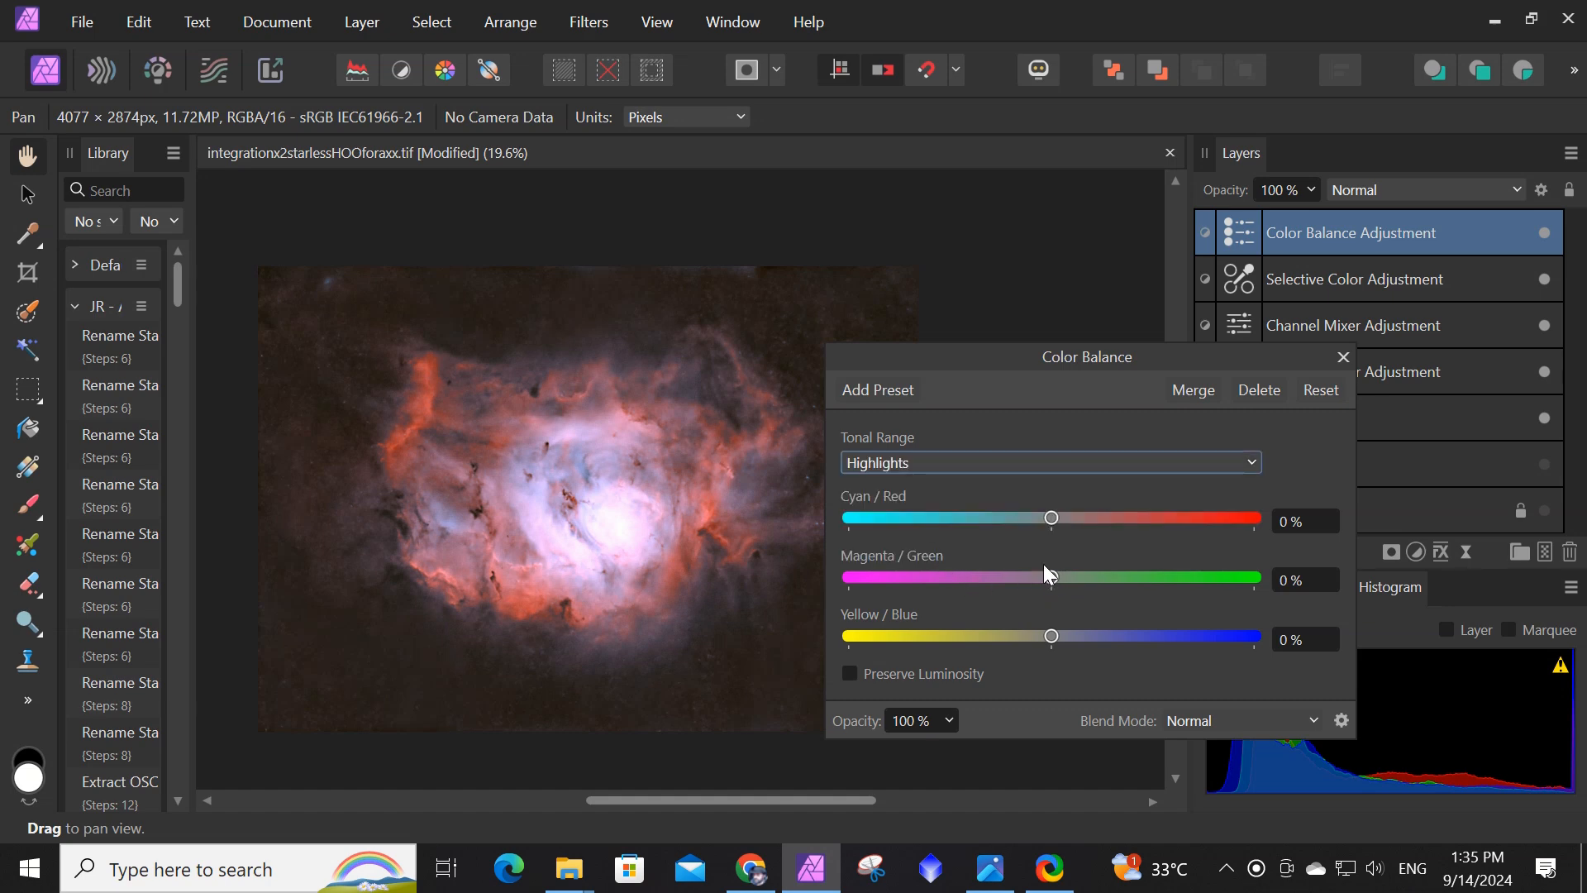
mouse_move(1051, 523)
left_mouse_down()
mouse_move(1013, 511)
mouse_move(1105, 508)
mouse_move(1053, 511)
left_mouse_up()
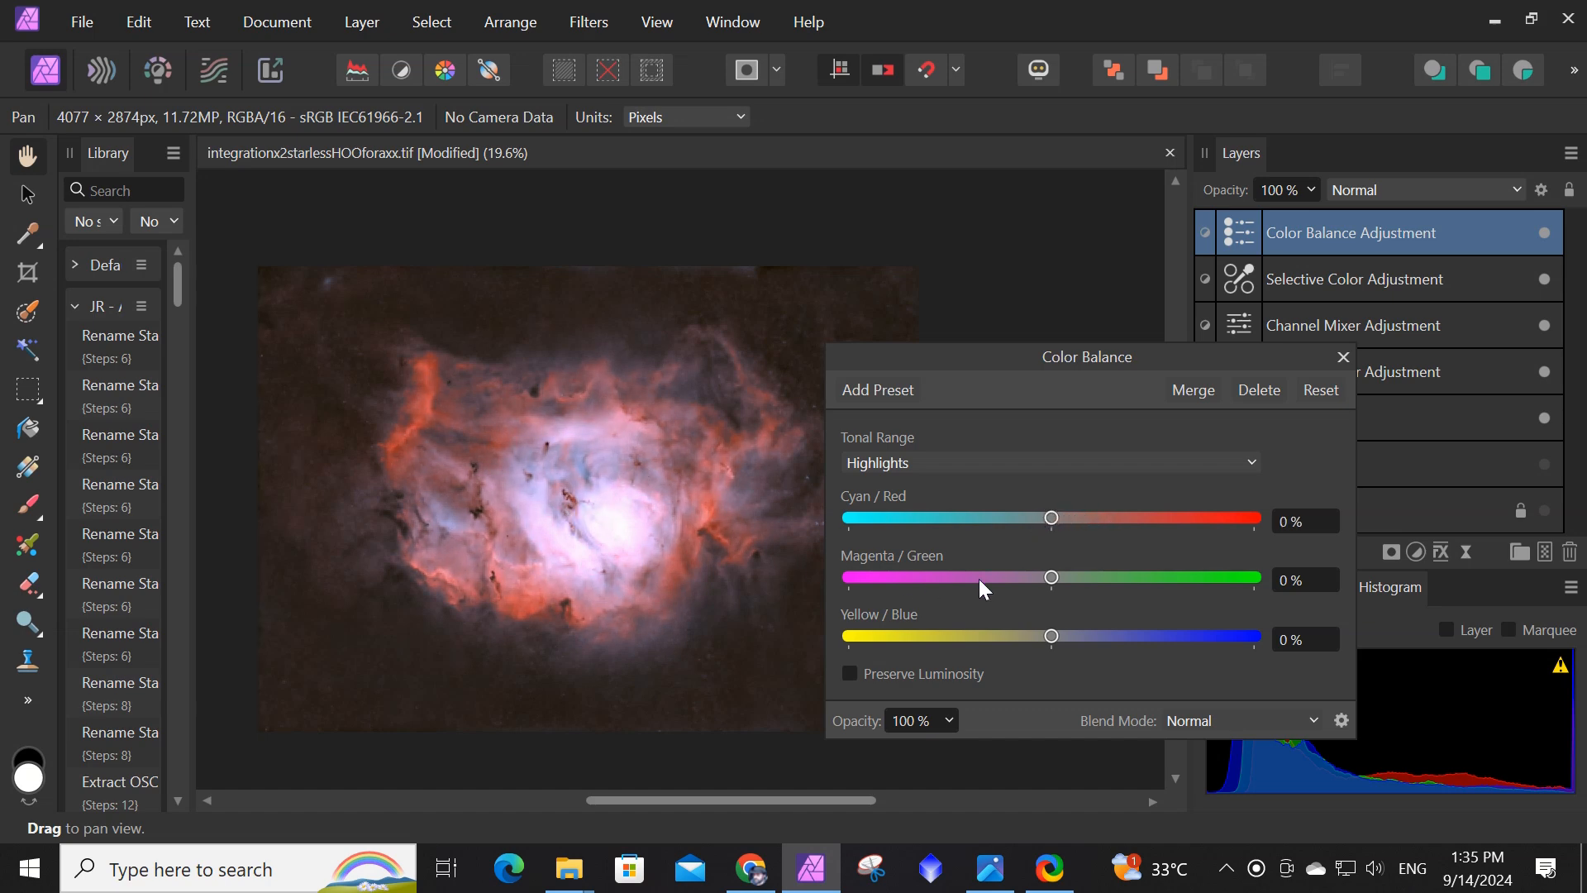
mouse_move(1049, 575)
left_mouse_down()
mouse_move(879, 573)
mouse_move(1051, 578)
left_mouse_up()
left_click_drag(1053, 635, 1092, 637)
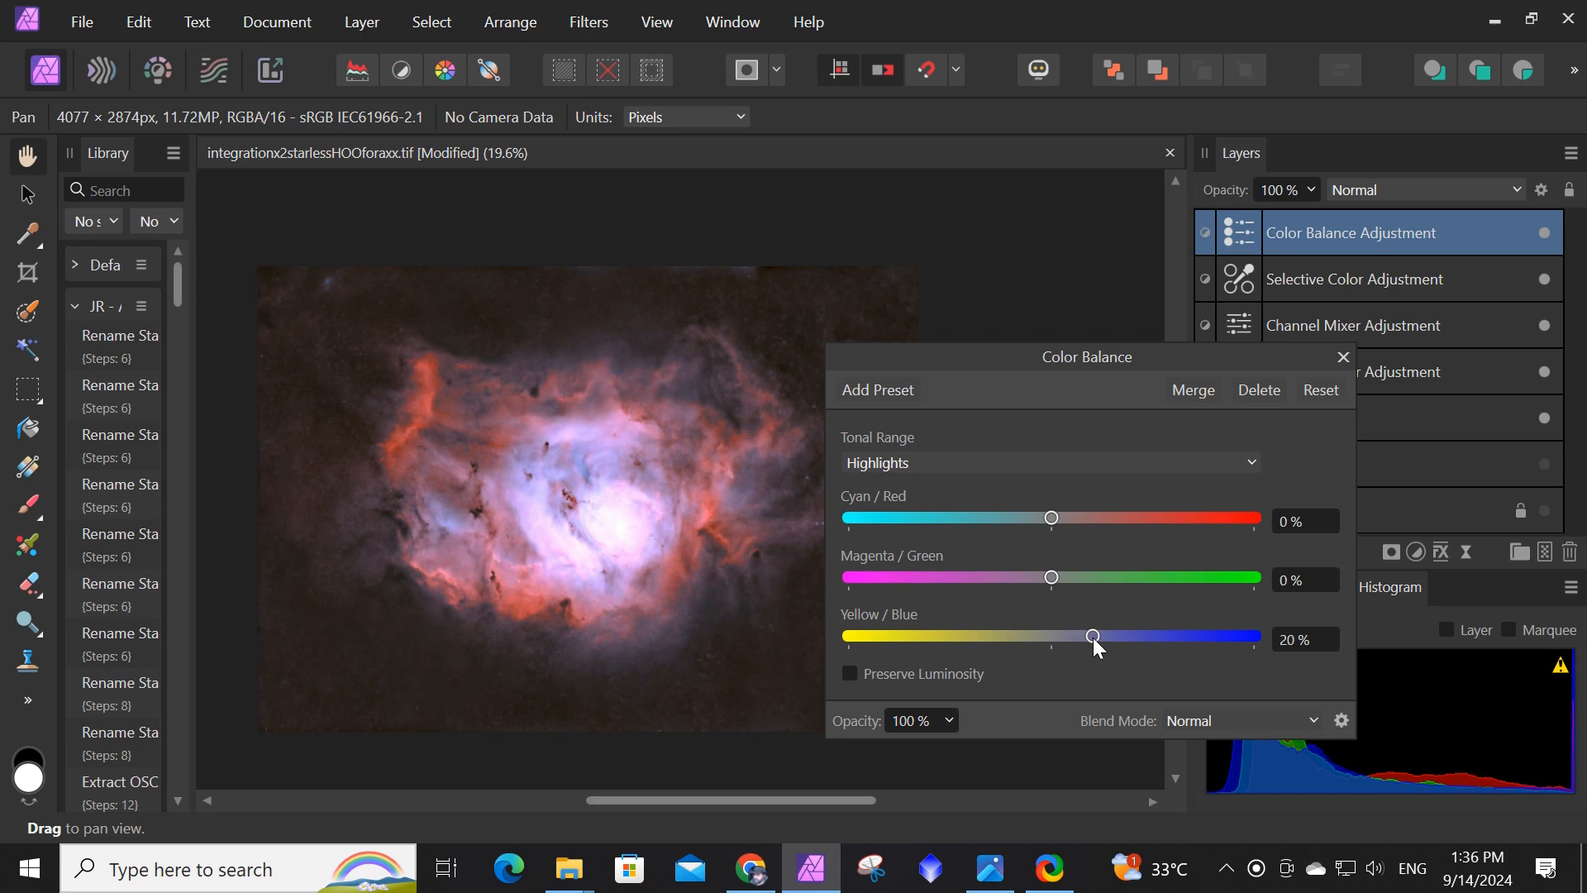
mouse_move(1045, 574)
left_mouse_down()
mouse_move(1066, 574)
mouse_move(1045, 578)
left_mouse_up()
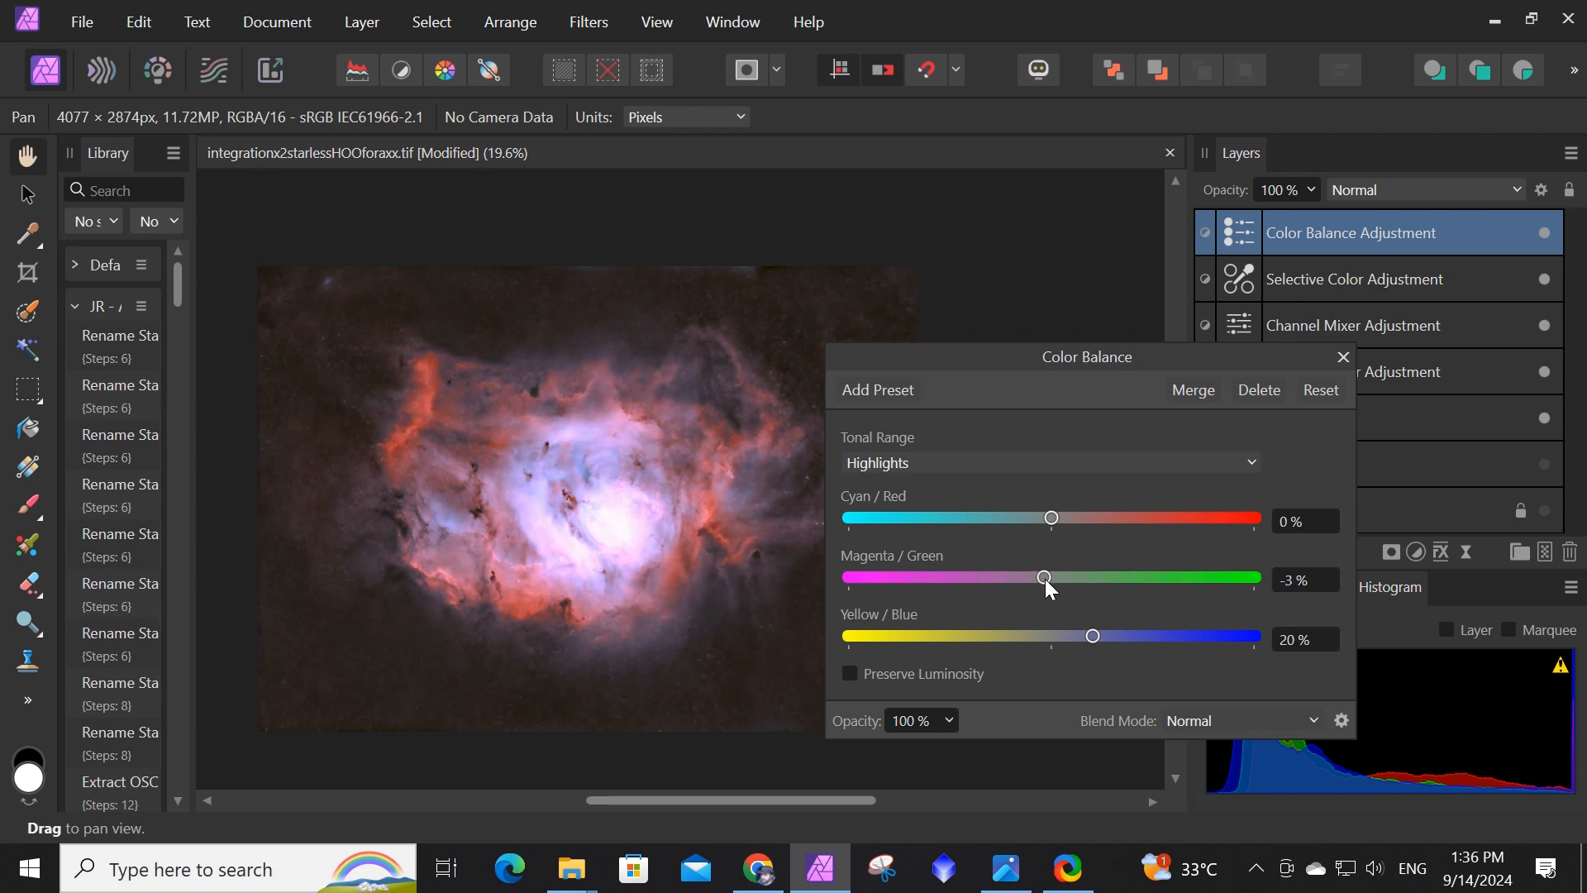
left_click_drag(1038, 573, 1049, 574)
Compare the color balance with and without Preserve Luminosity, and close the Color Balance settings.
left_click(849, 673)
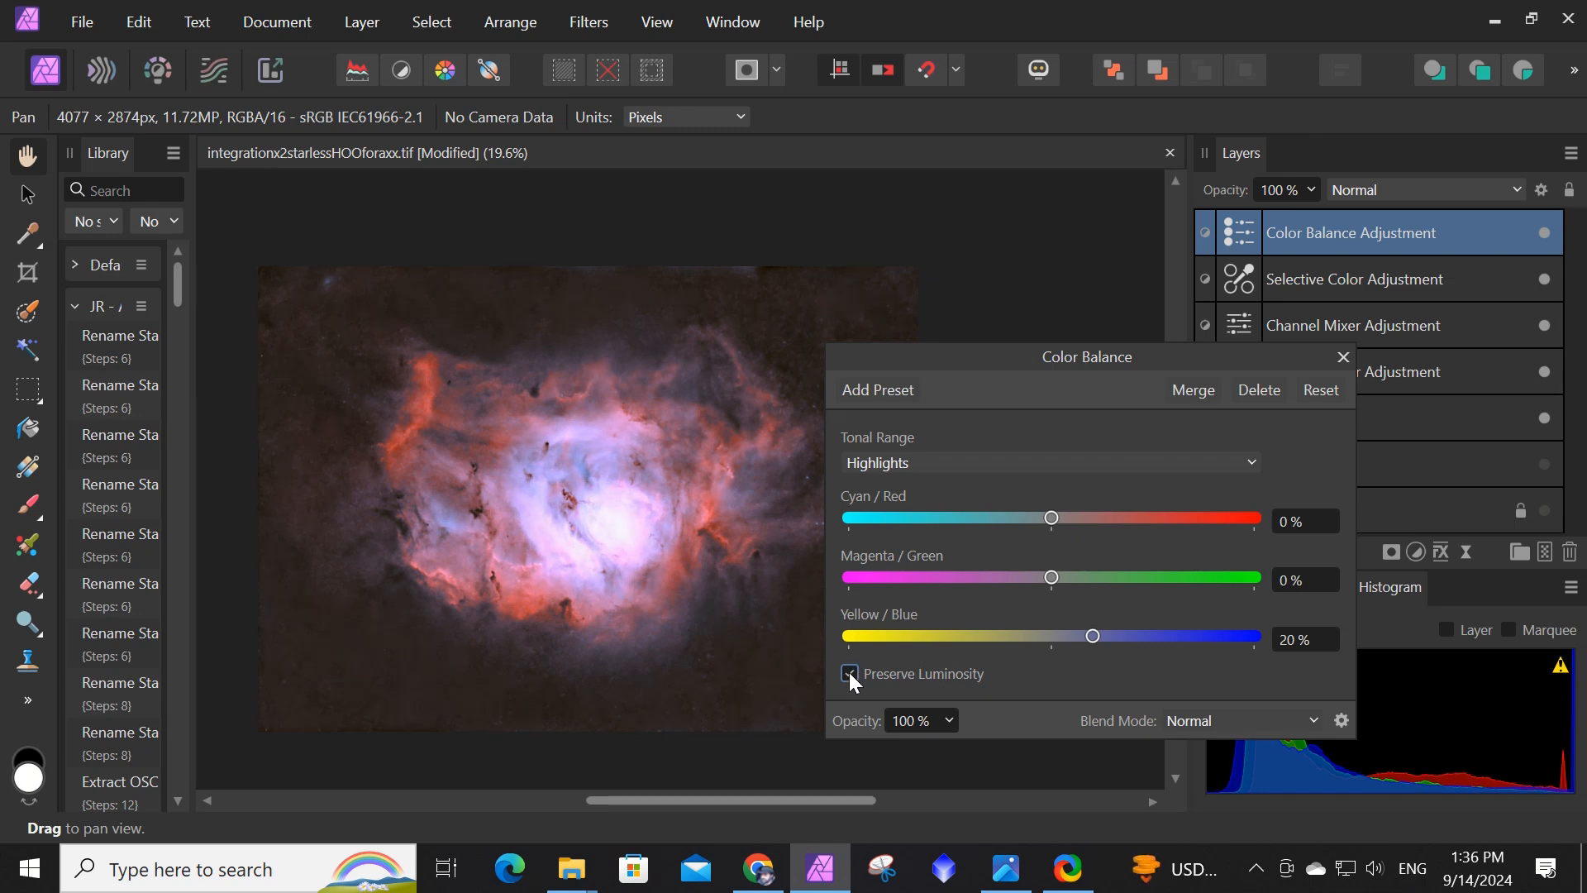
left_click(849, 672)
left_click(851, 674)
left_click(1342, 359)
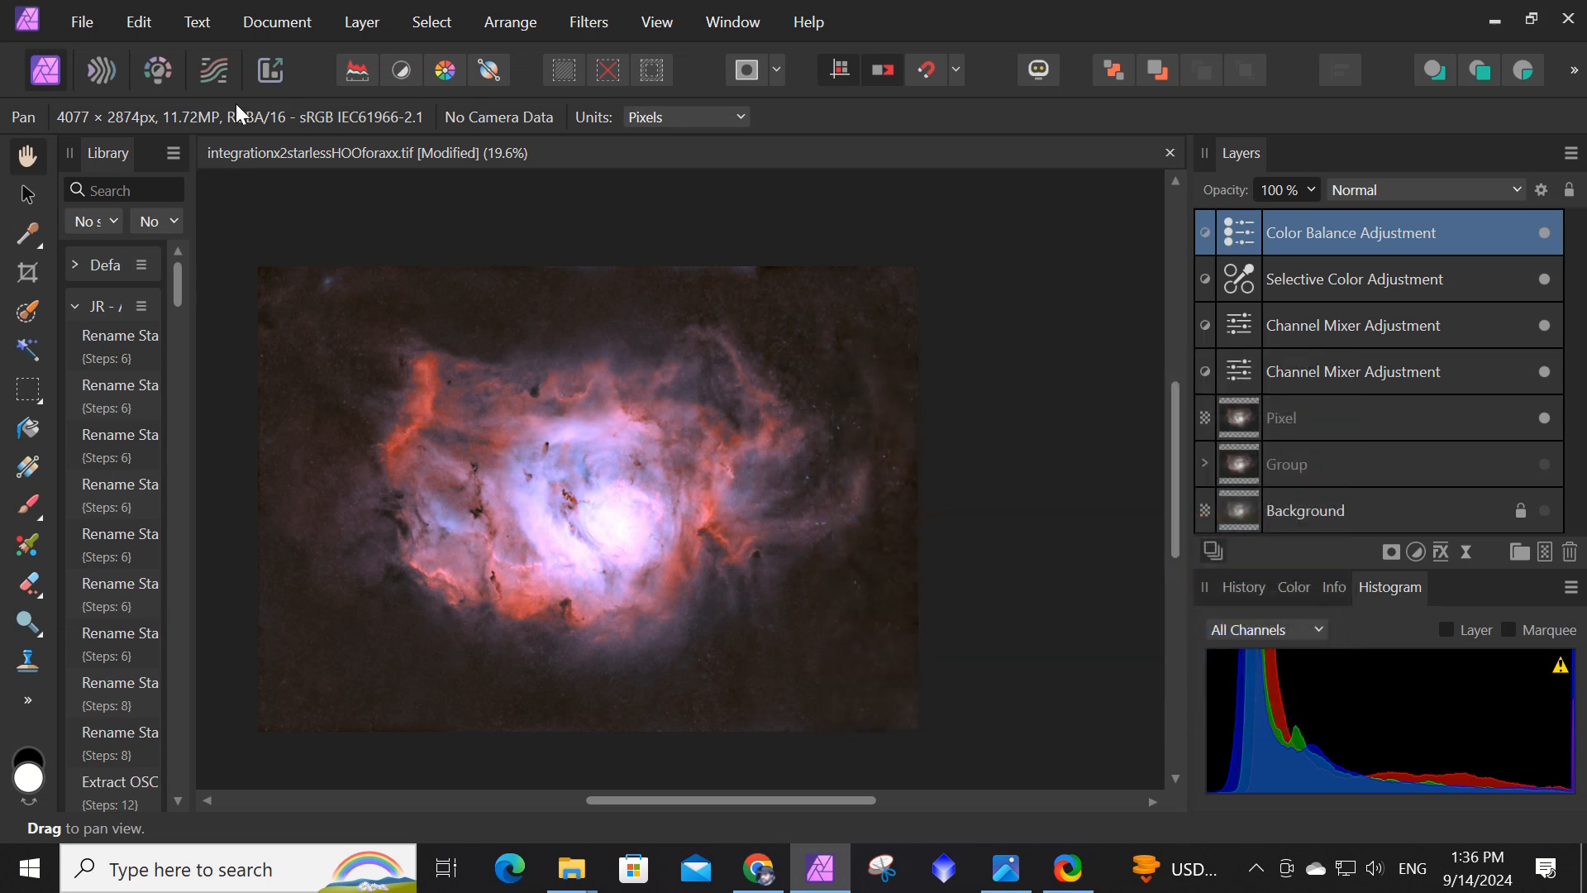
Erase the Color Balance adjustment over the nebula's bright core with a 319 px brush at 20% flow and 20% hardness.
left_click(33, 590)
left_click(124, 611)
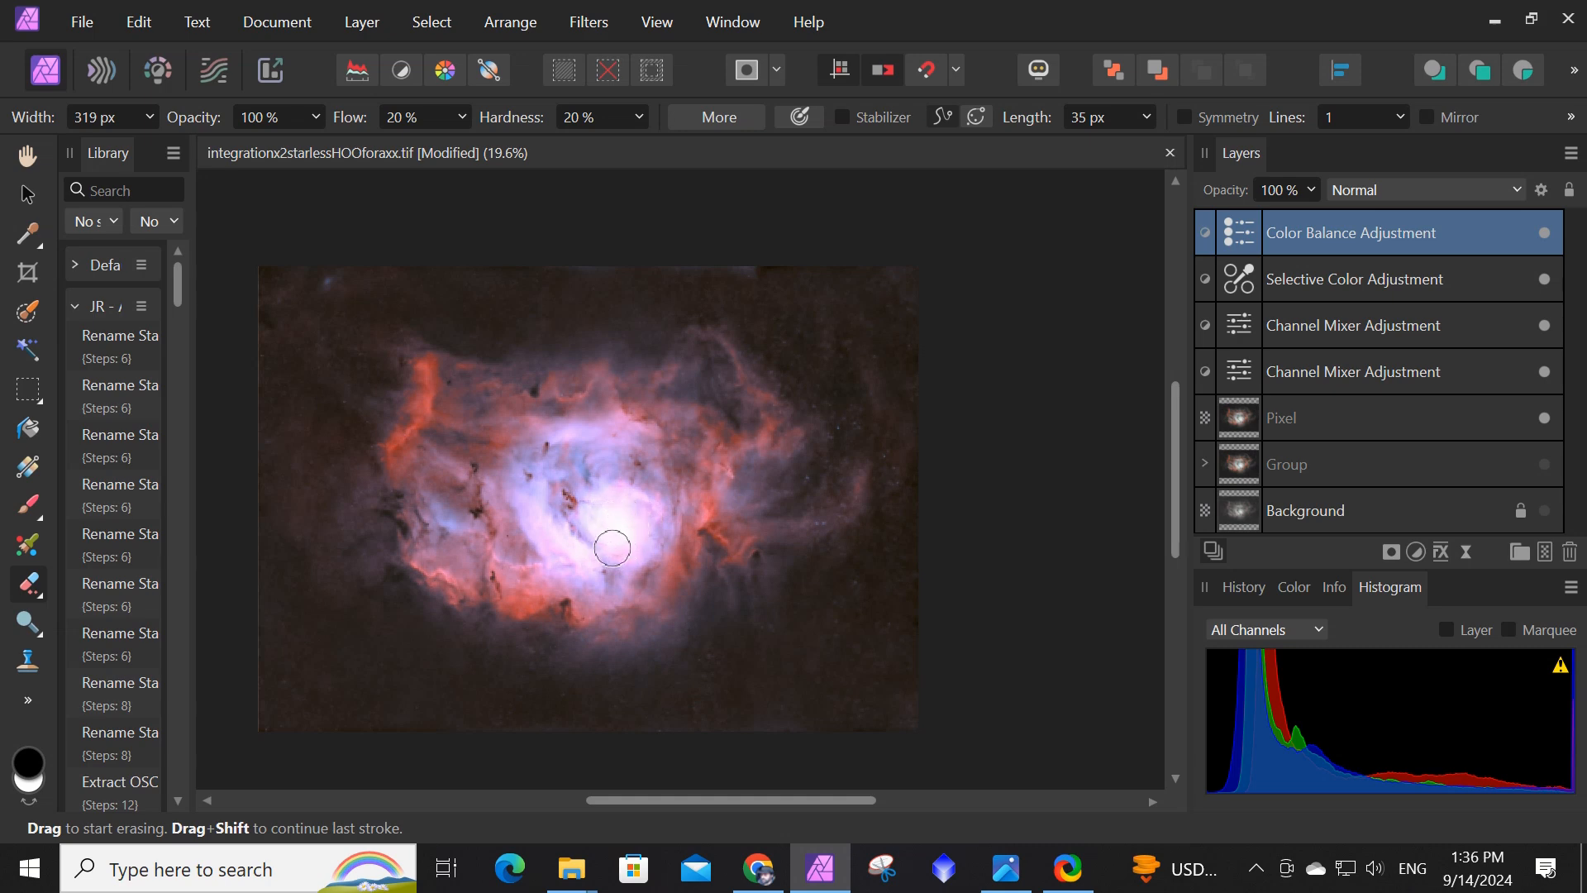
left_click_drag(630, 535, 616, 525)
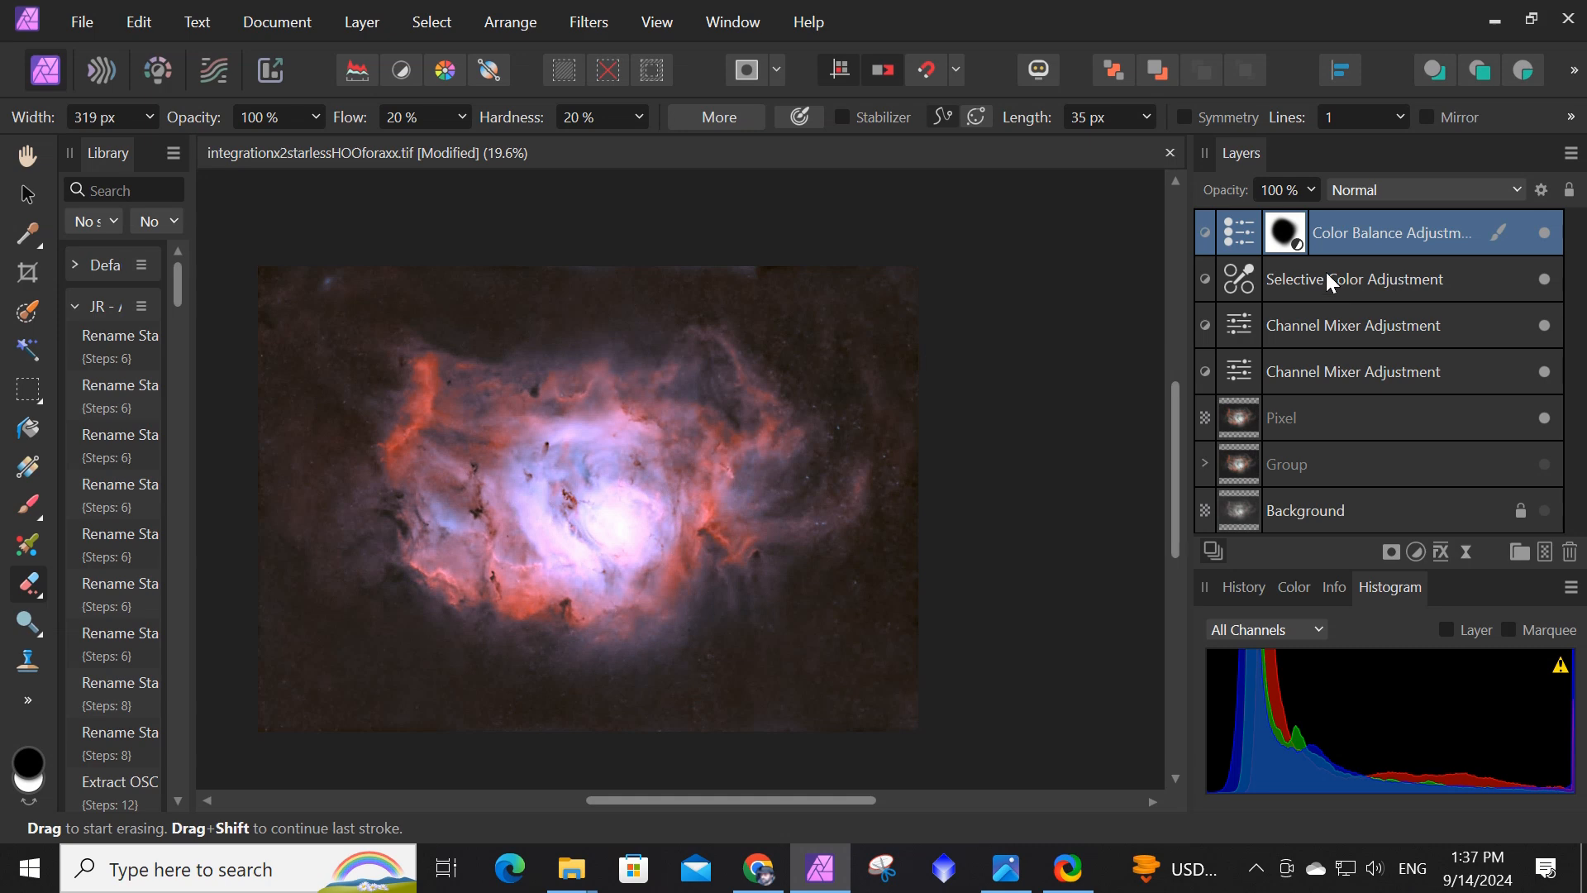
Try a Curves adjustment with the Red curve lowered to 0.052 at 0.063 and raised to 0.51 at 0.491.
left_click(1414, 550)
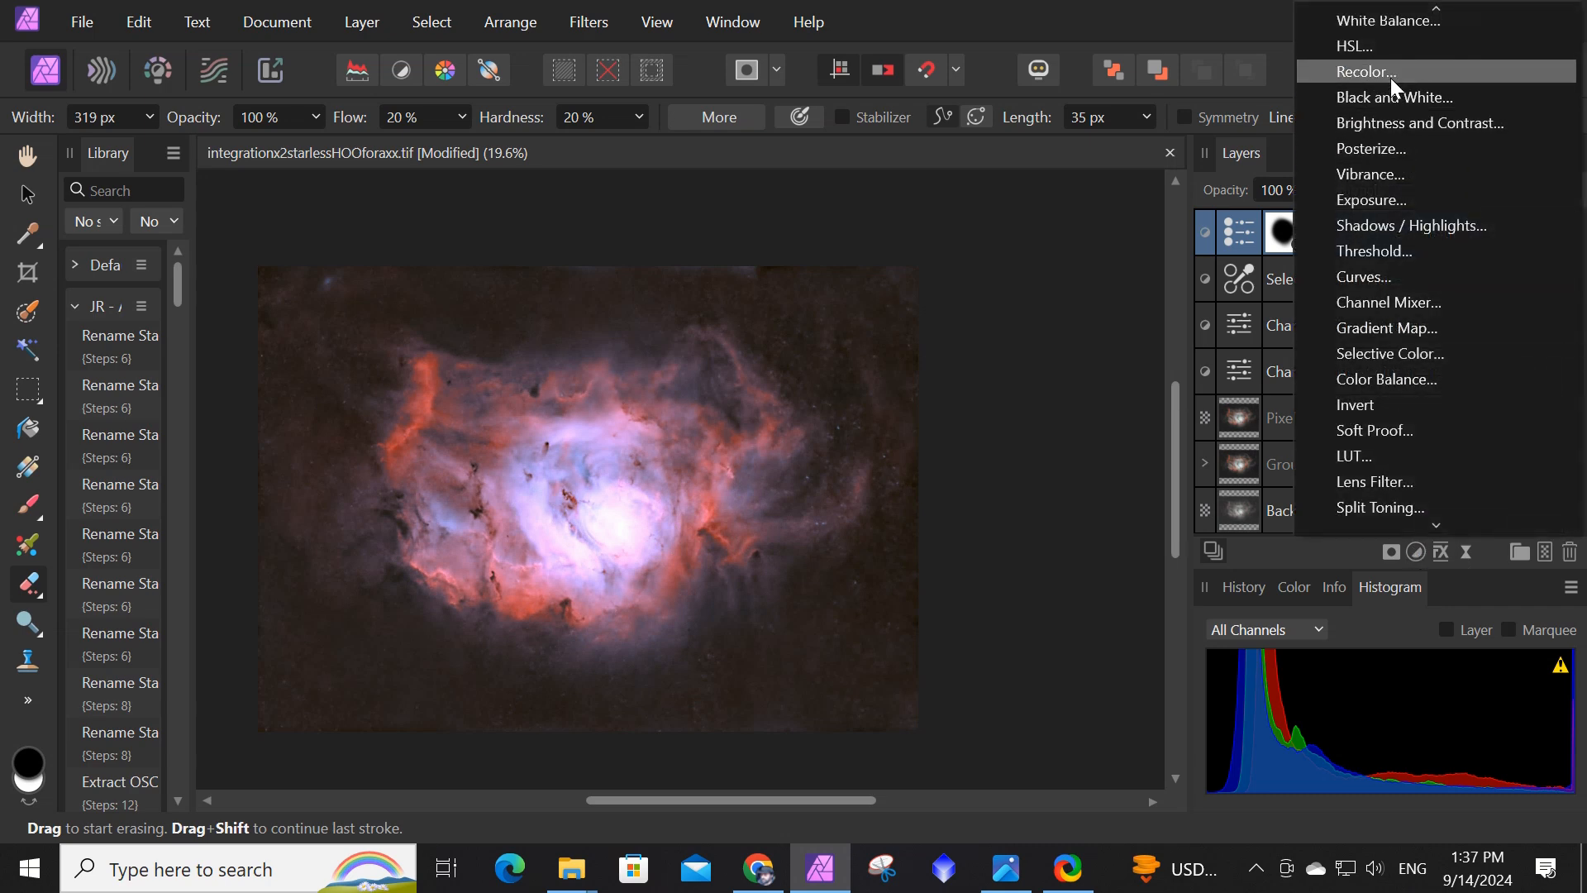
left_click(1366, 278)
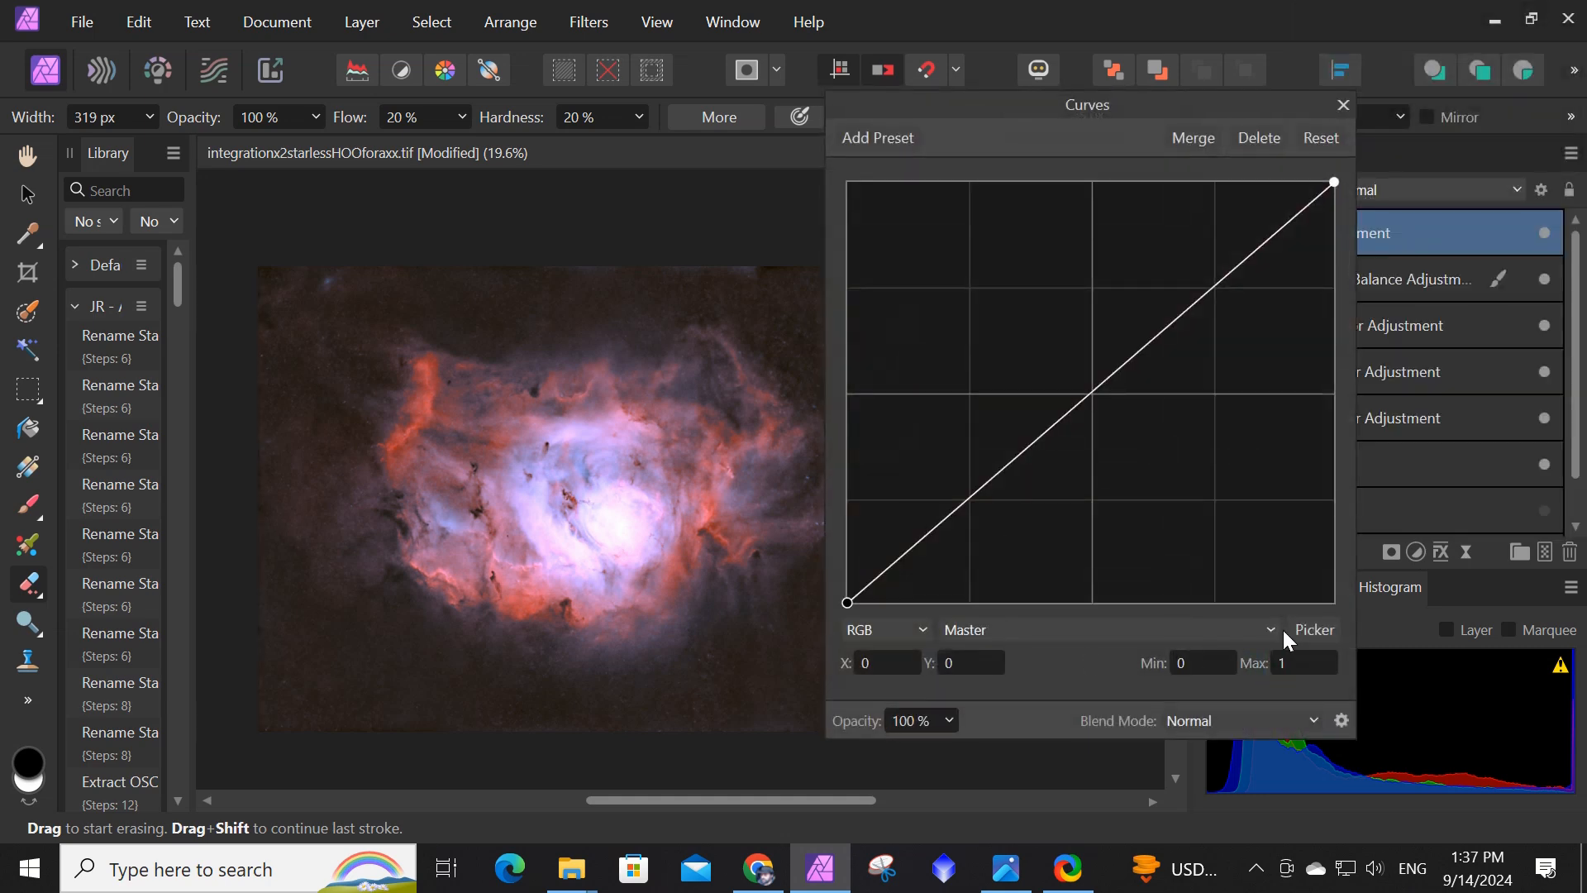
left_click(1271, 631)
left_click(992, 686)
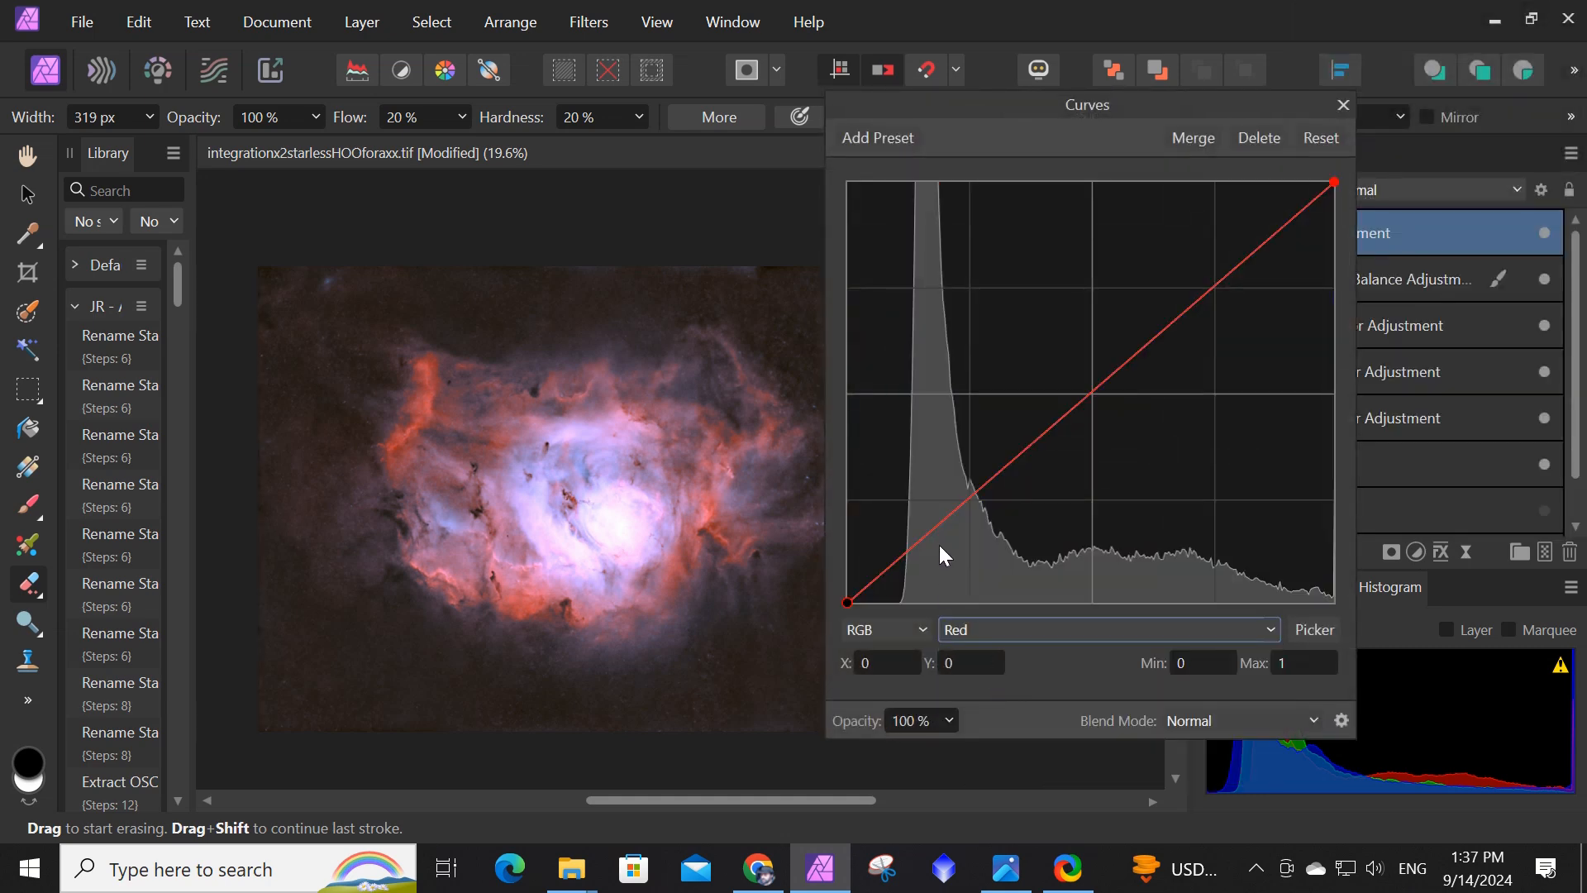
left_click(921, 536)
mouse_move(925, 539)
left_mouse_down()
mouse_move(909, 557)
mouse_move(901, 540)
mouse_move(905, 555)
left_mouse_up()
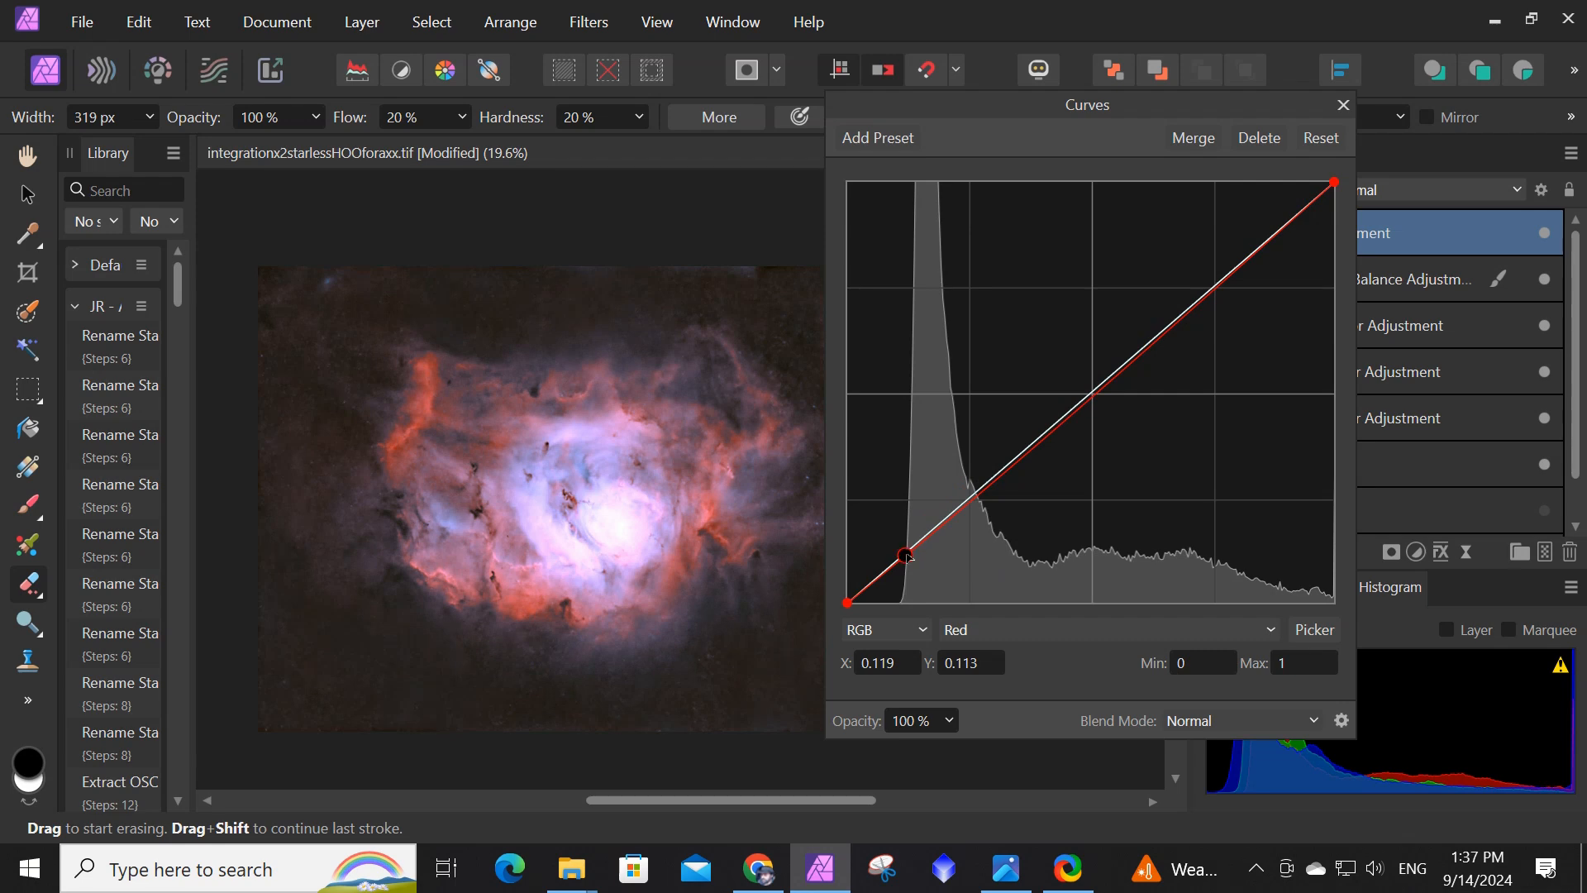
left_click_drag(907, 556, 878, 582)
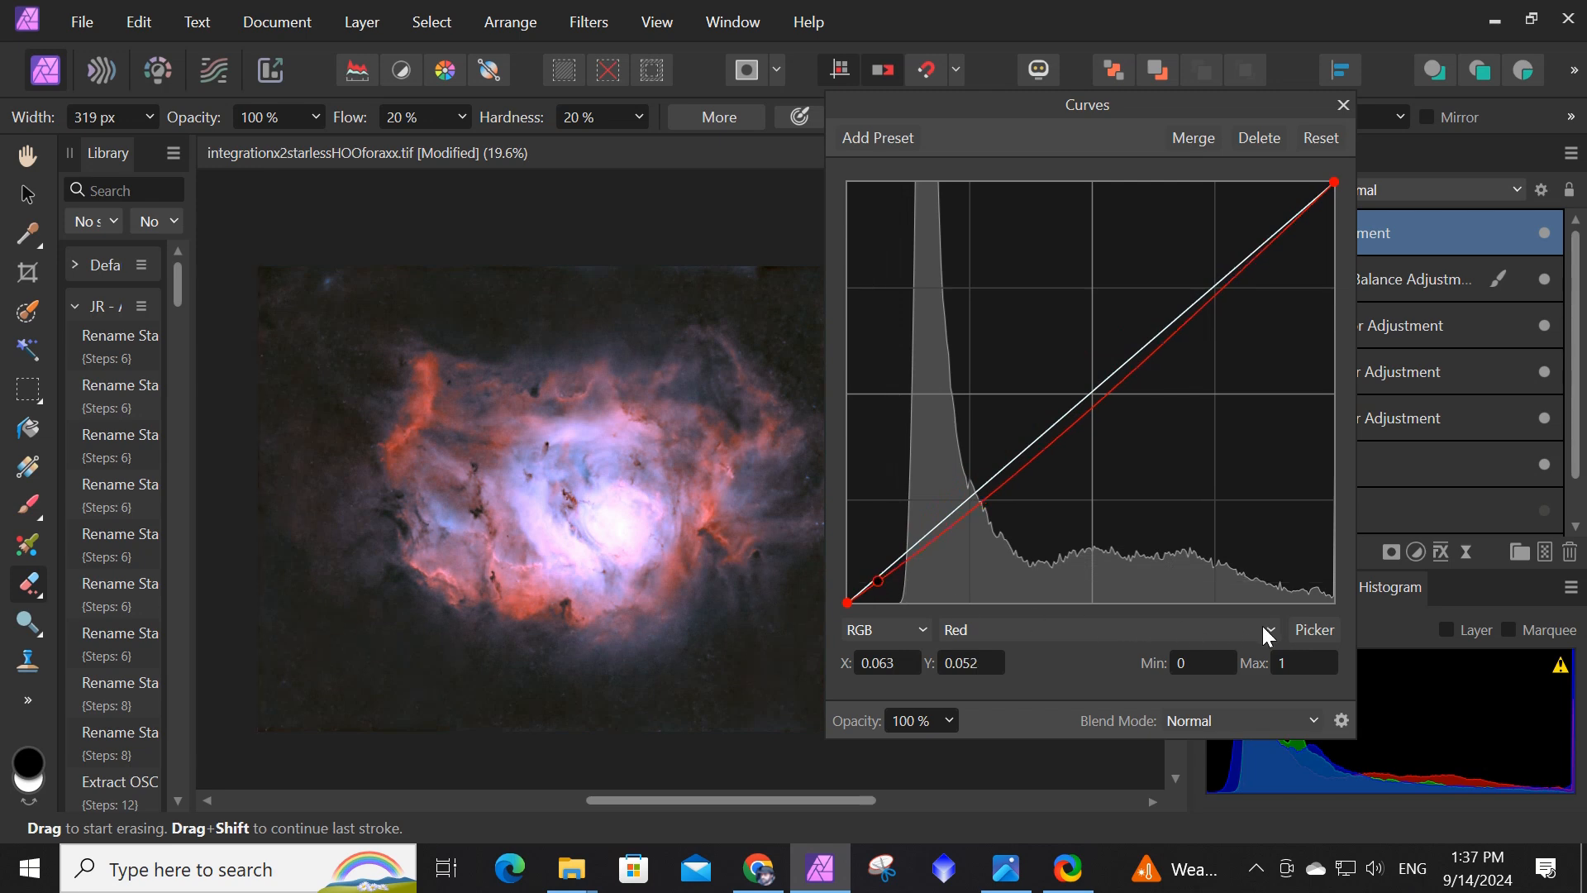
mouse_move(1099, 402)
left_mouse_down()
mouse_move(1077, 378)
mouse_move(1088, 388)
left_mouse_up()
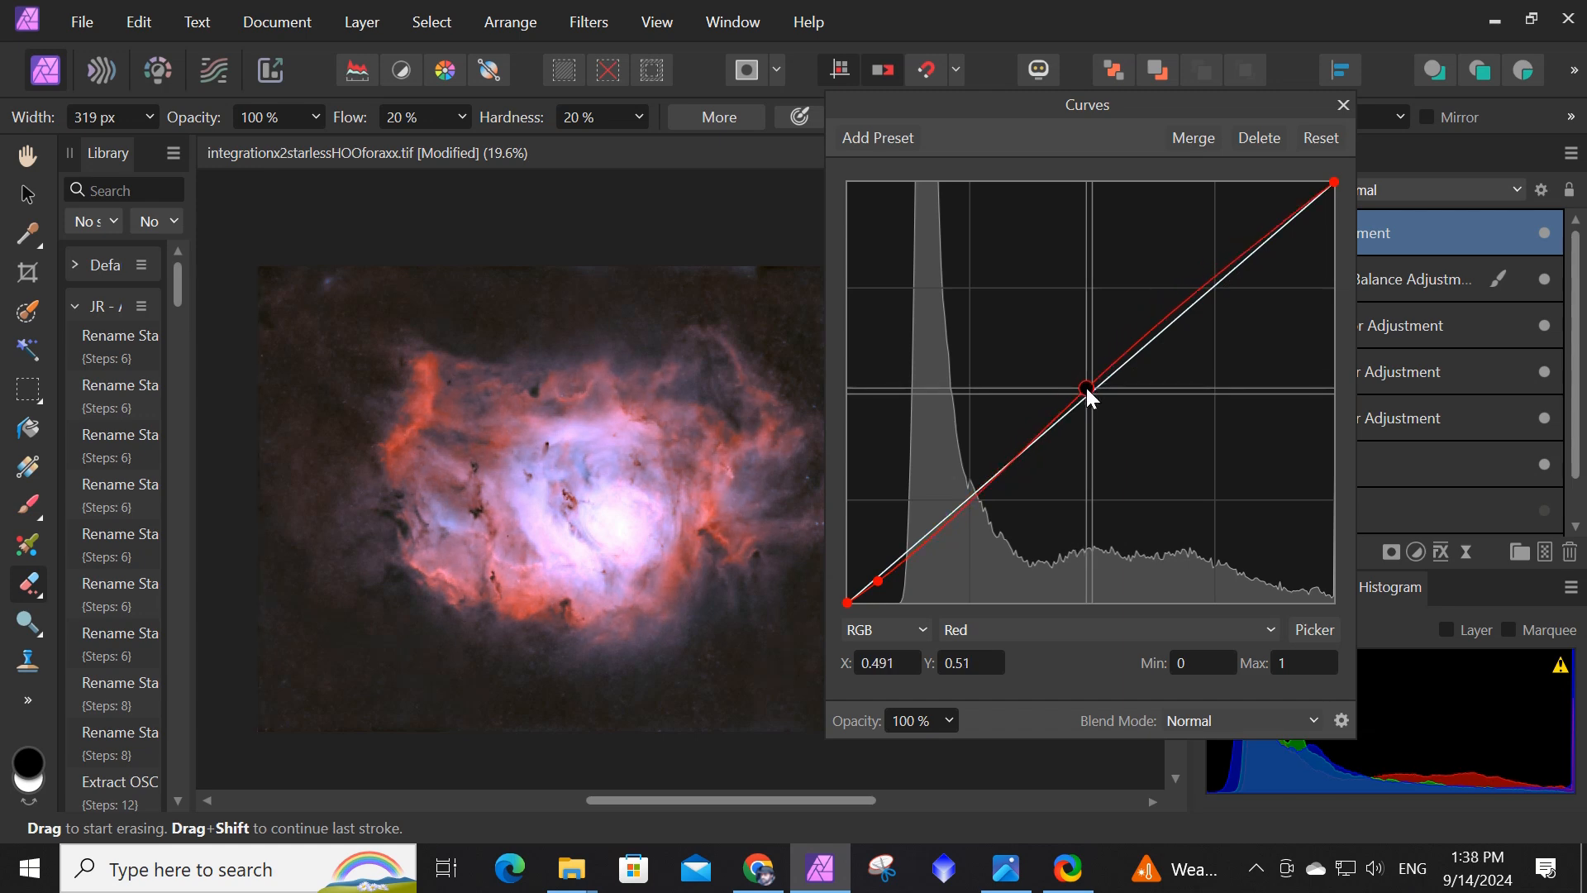
left_click_drag(1088, 388, 1087, 389)
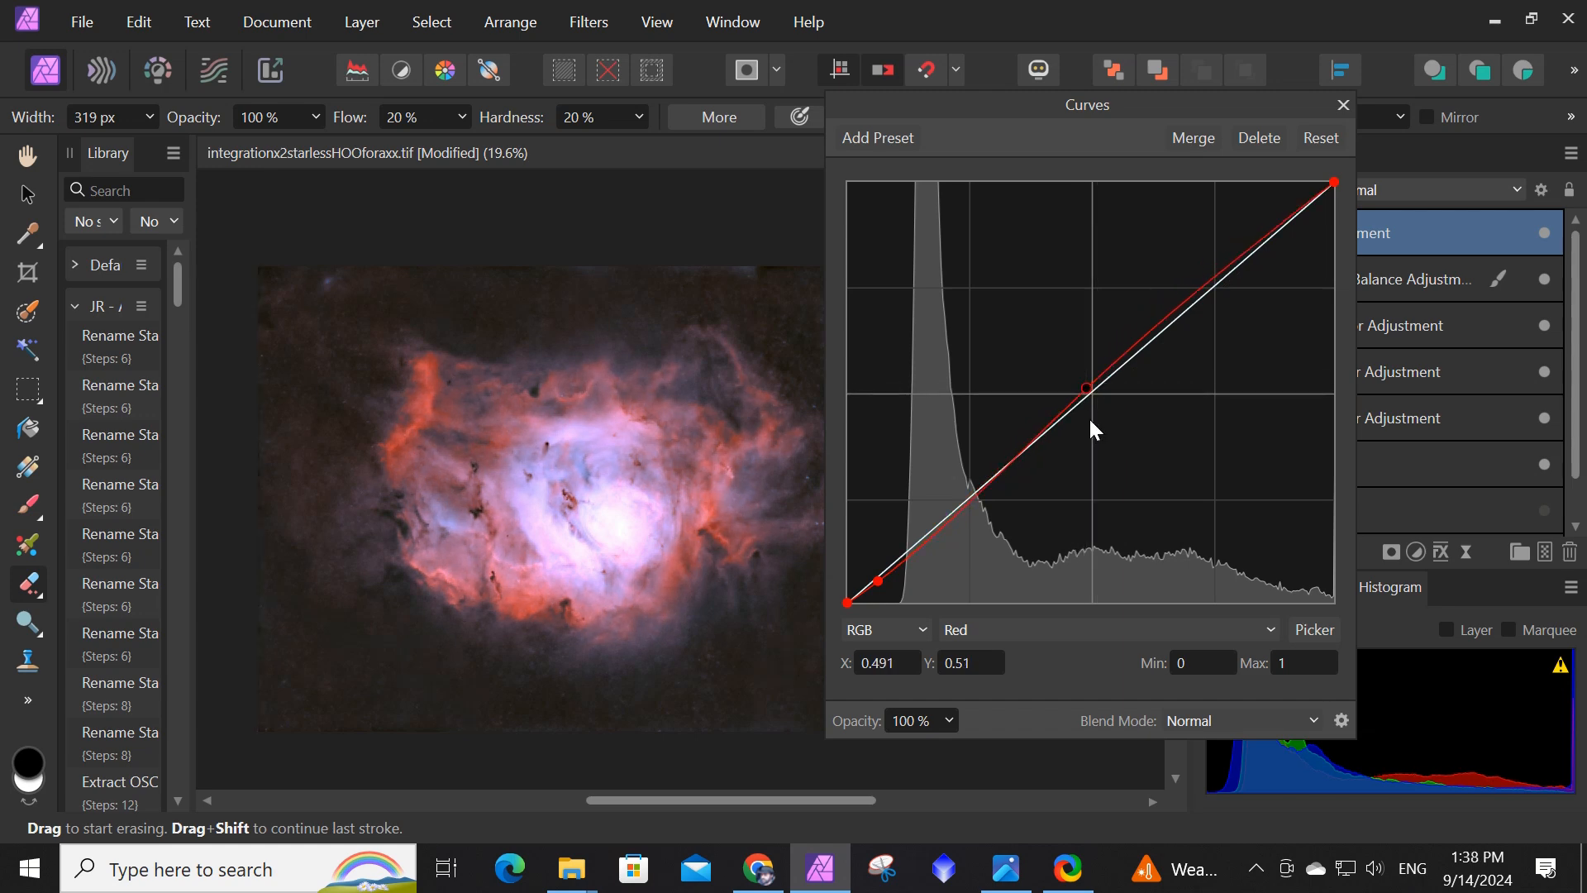
Try lowering the shadows of the Green curve while anchoring it with a second point near 0.289.
left_click(1269, 632)
left_click(975, 715)
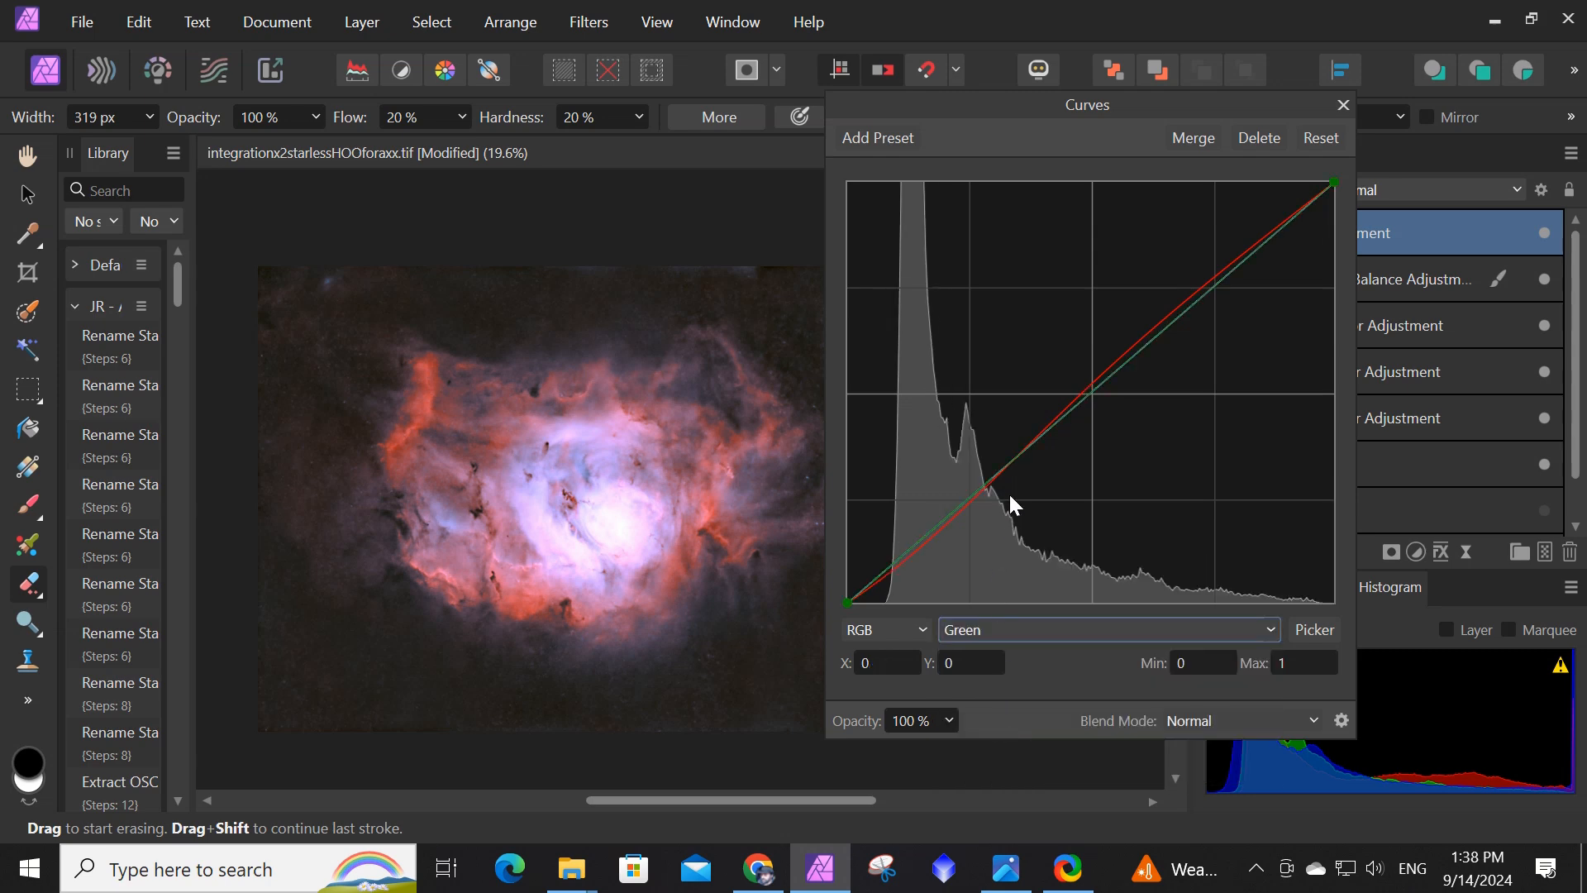
mouse_move(993, 469)
left_mouse_down()
mouse_move(977, 444)
mouse_move(1002, 495)
mouse_move(993, 478)
mouse_move(935, 549)
mouse_move(1001, 494)
mouse_move(988, 484)
left_mouse_up()
Try lowering the Blue curve to 0.187 at 0.253, and delete the Curves adjustment.
left_click(1271, 628)
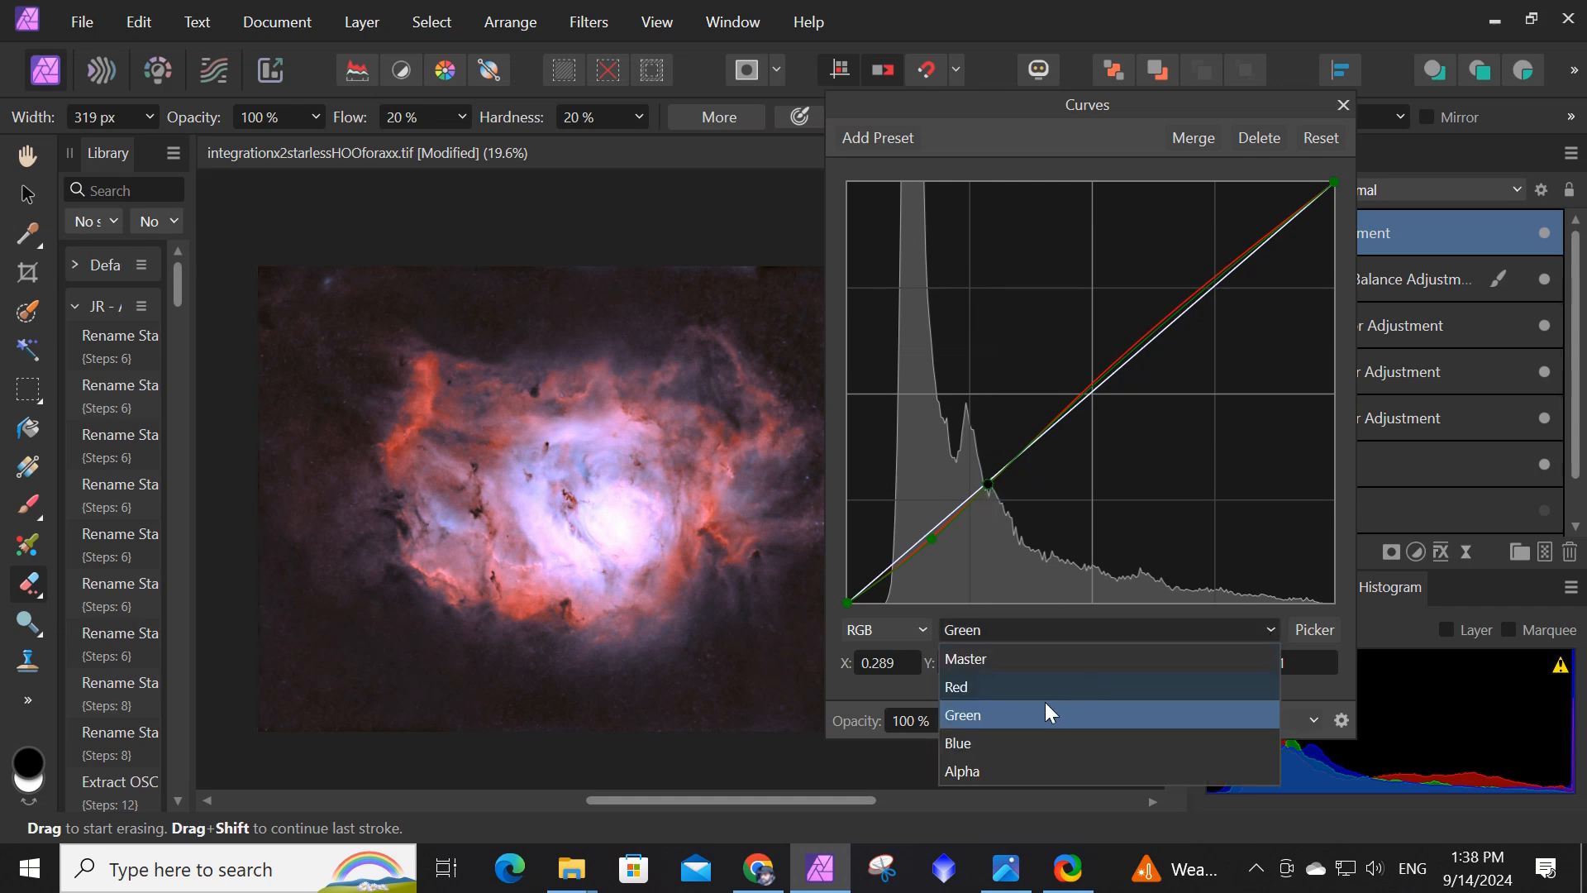
left_click(982, 741)
left_click_drag(975, 482, 972, 523)
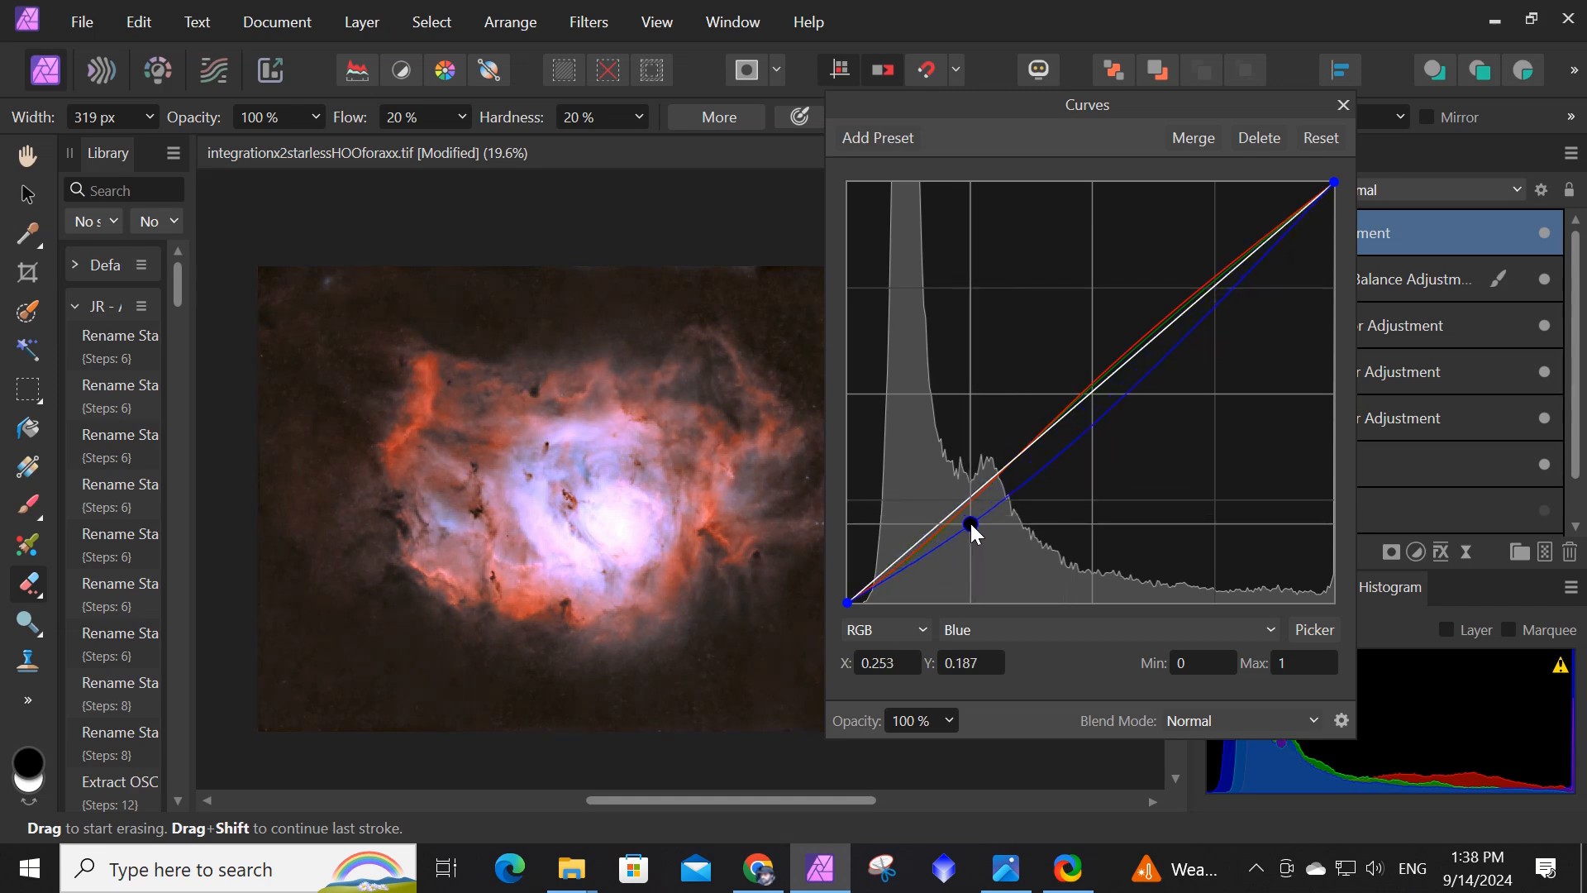
left_click(1251, 141)
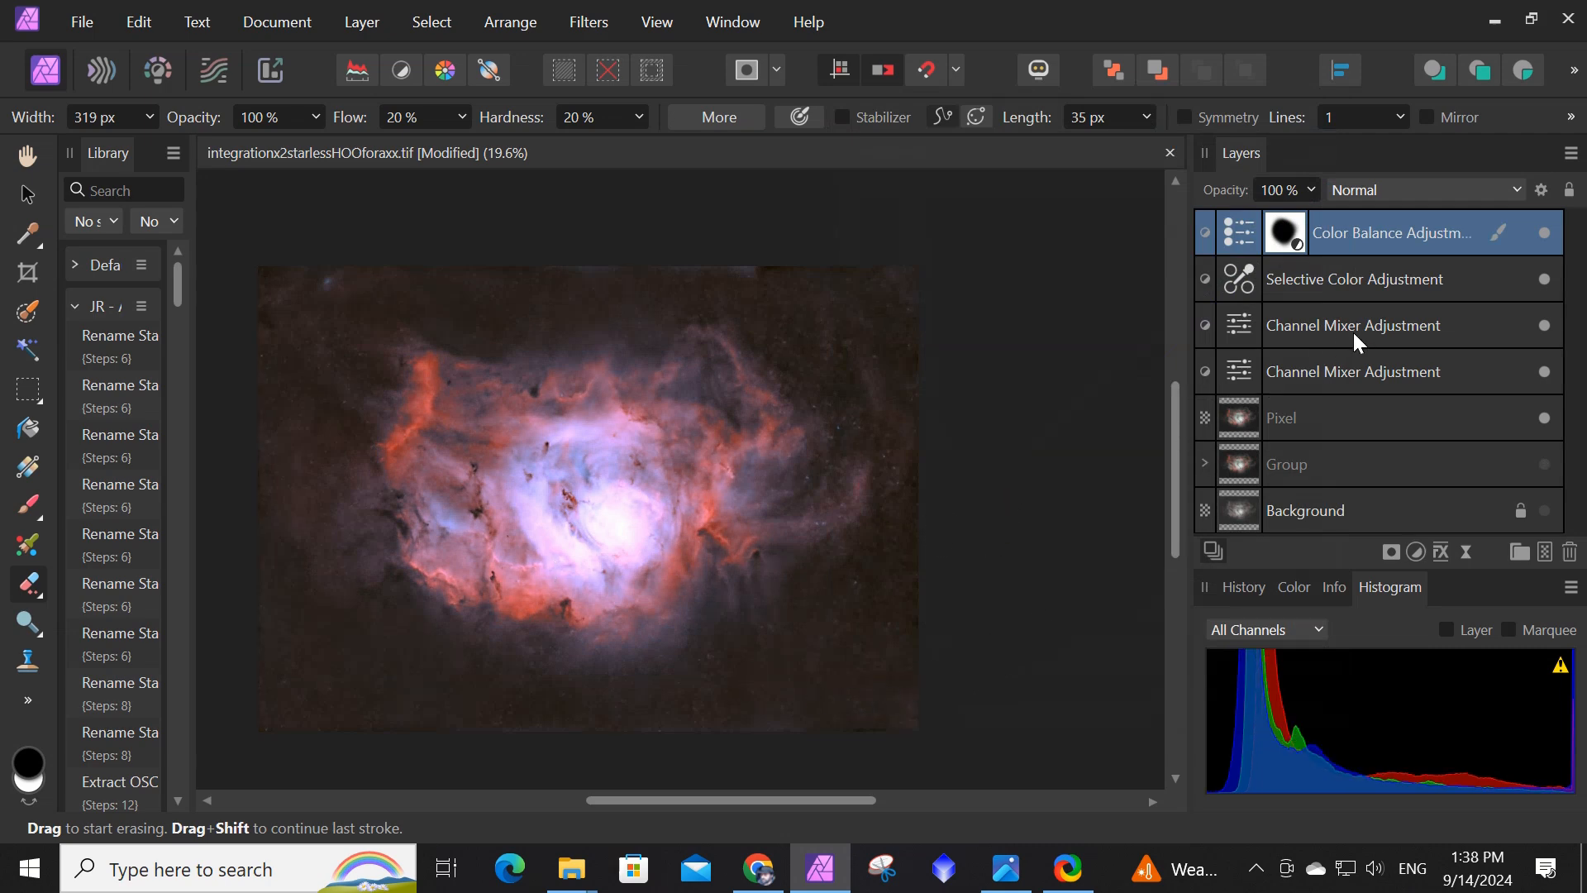
Review the settings of the Channel Mixer adjustments and delete the lower one, which has default values.
left_click(27, 157)
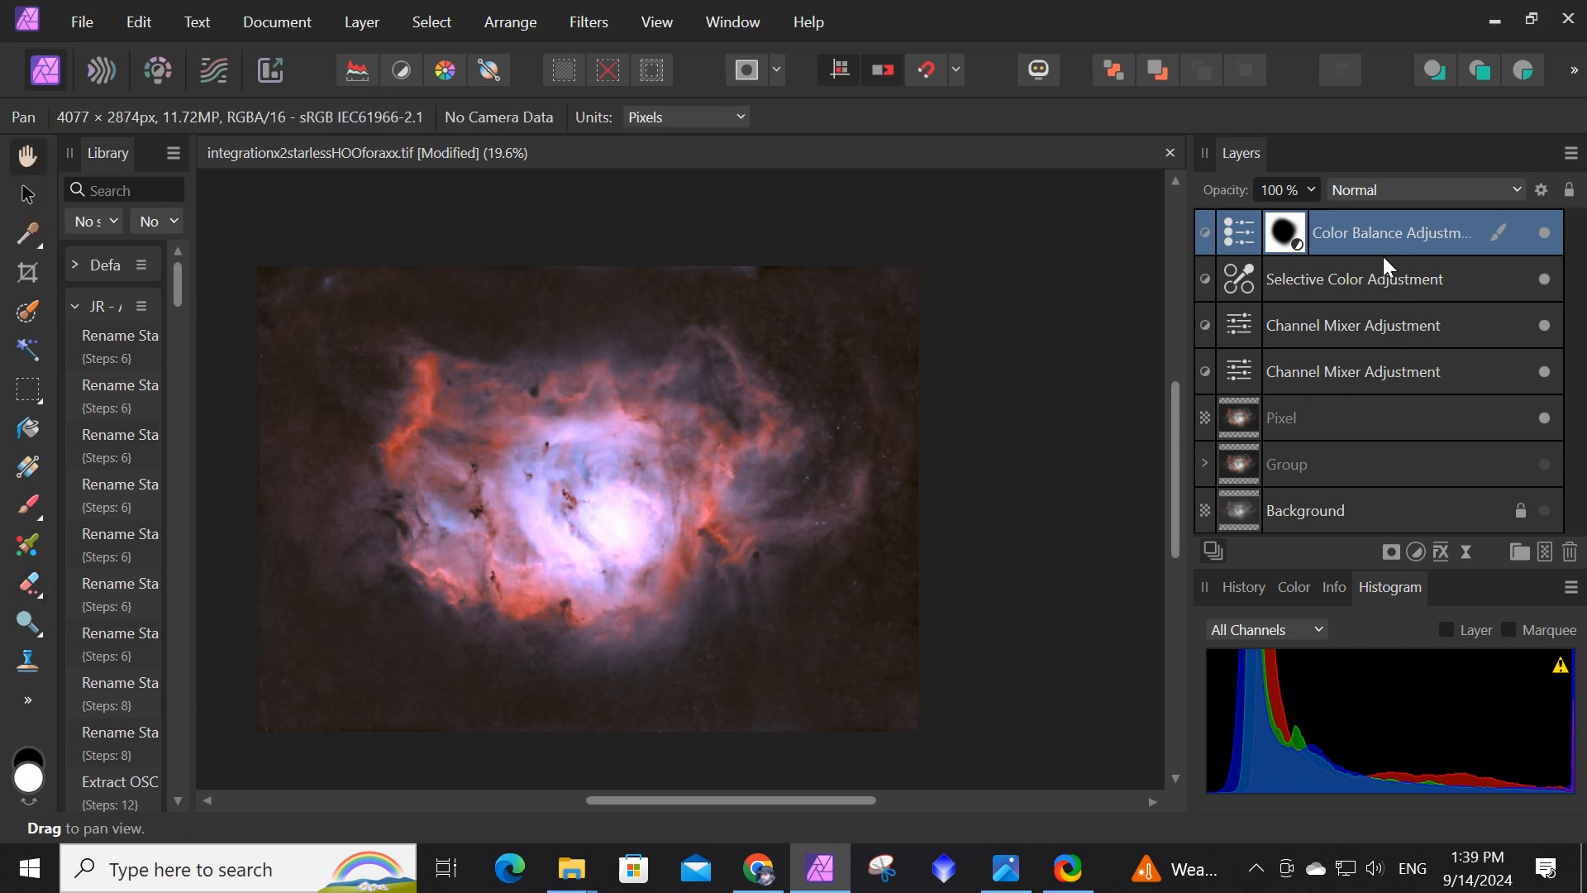
double_click(1239, 316)
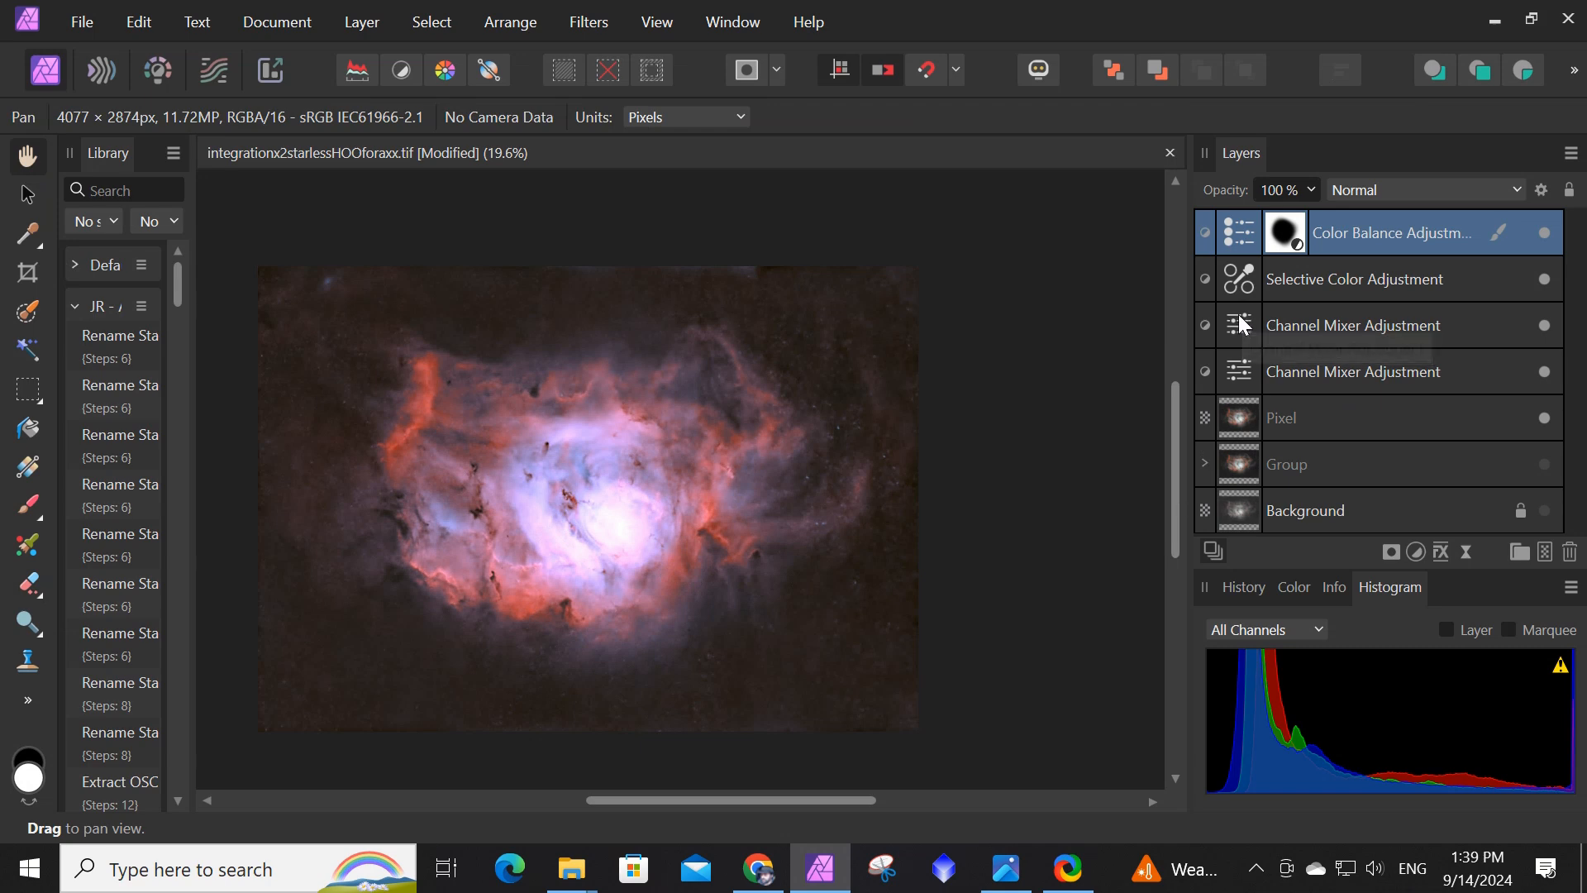
left_click(1340, 255)
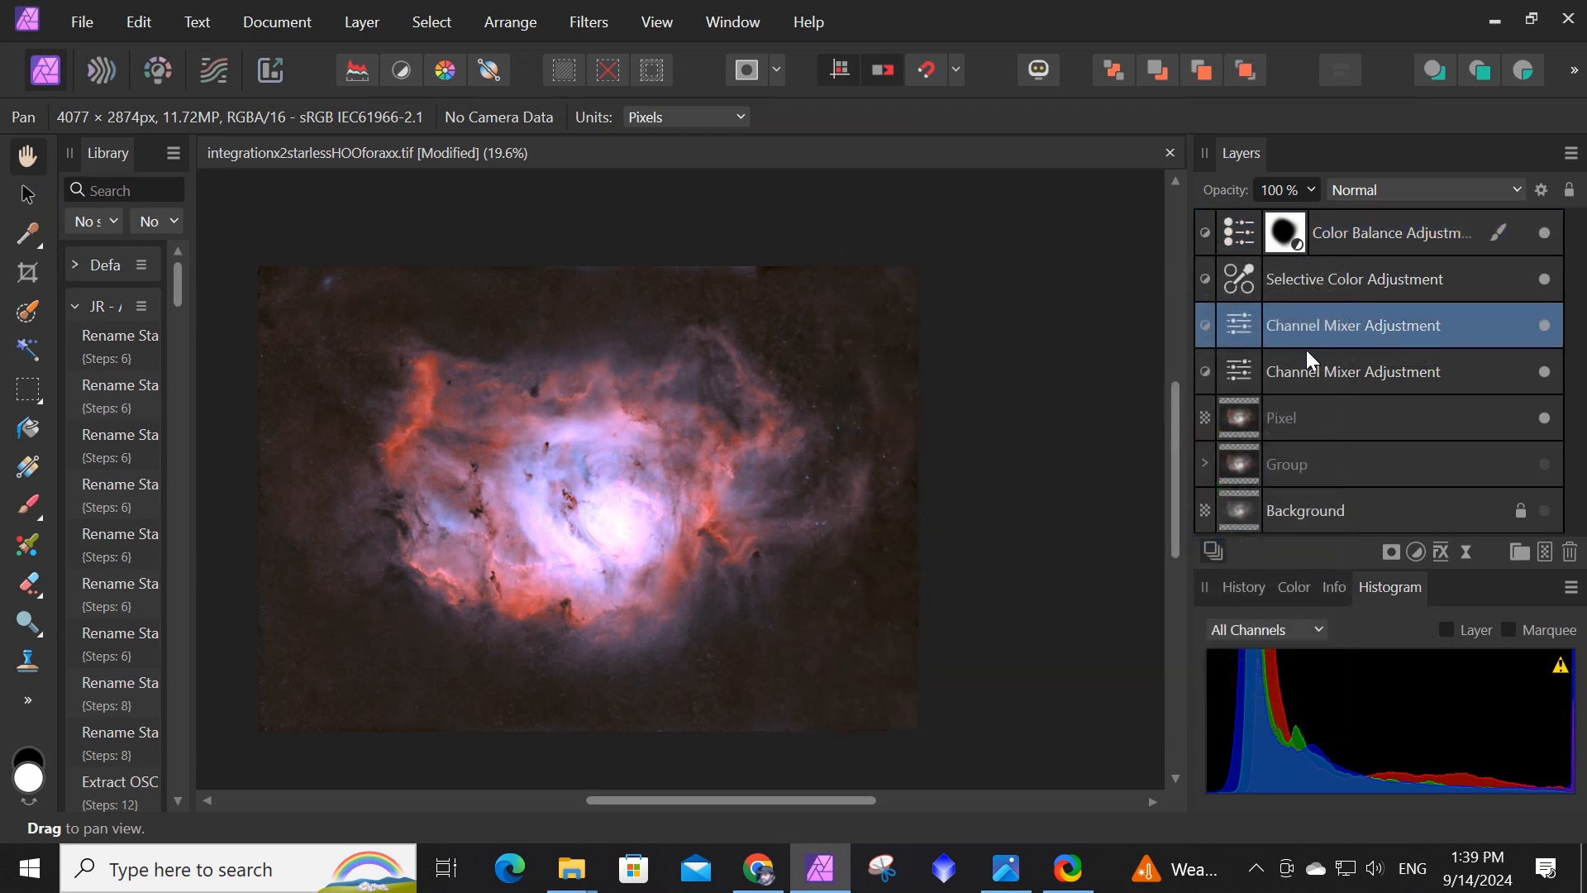
double_click(1243, 363)
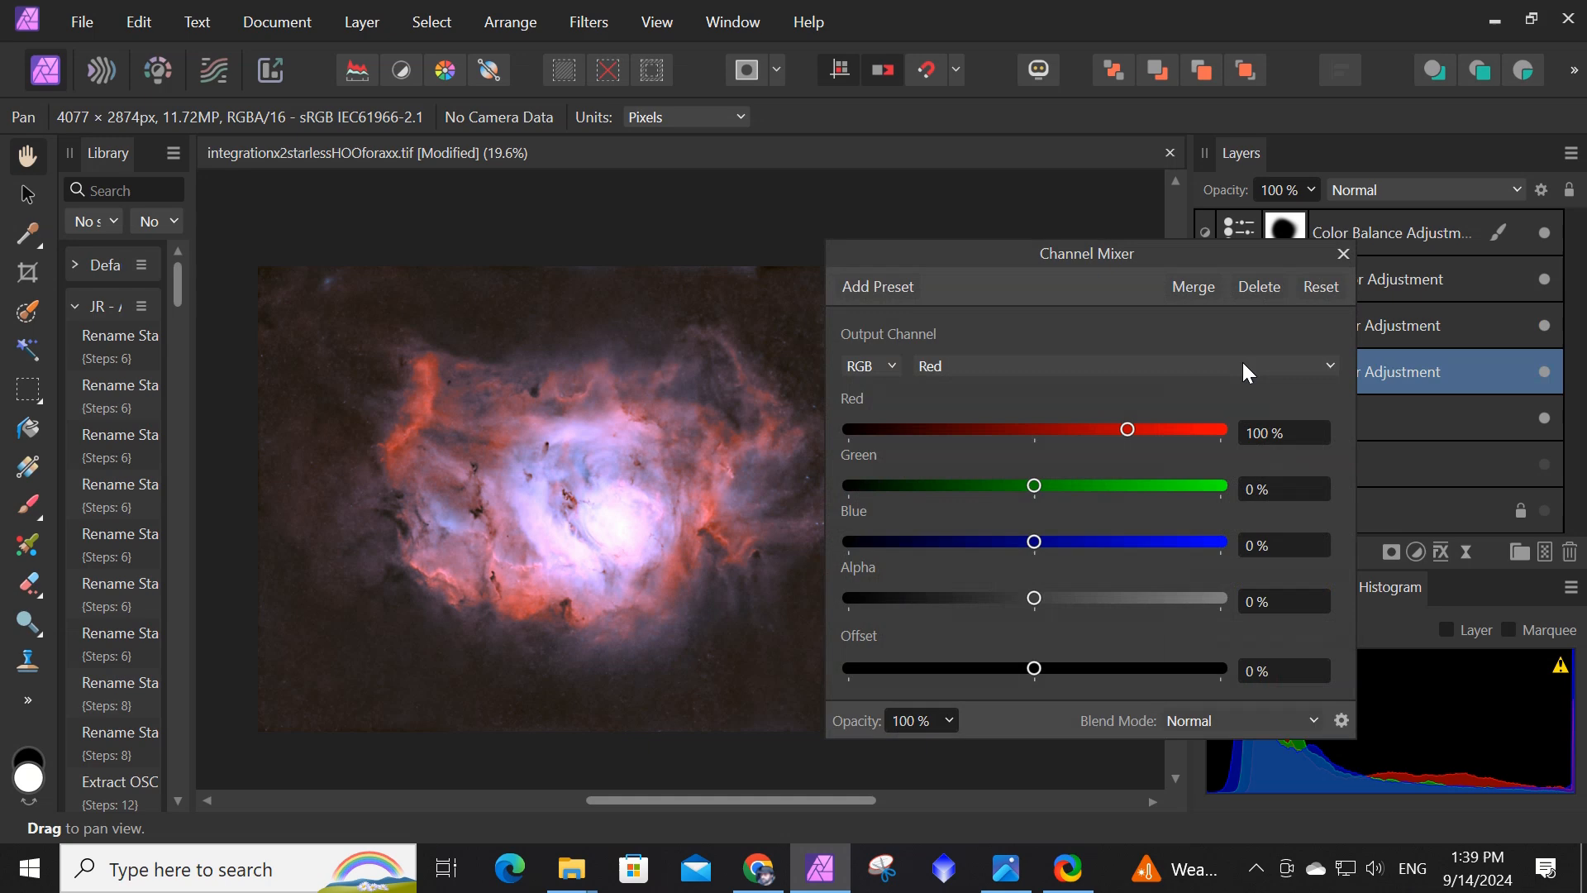
left_click(1340, 255)
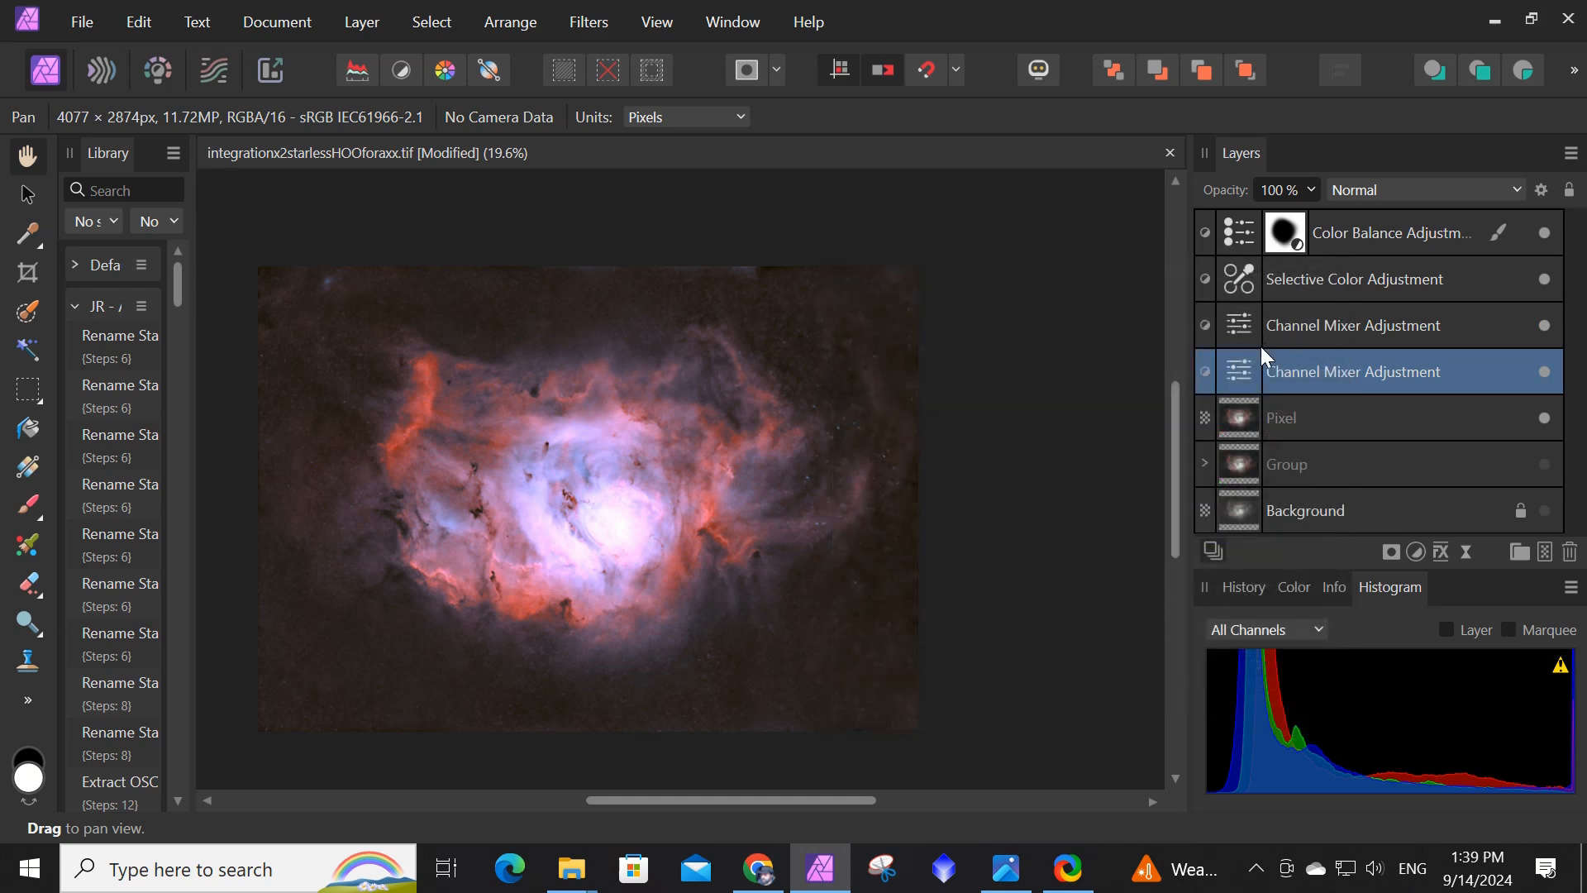
double_click(1245, 366)
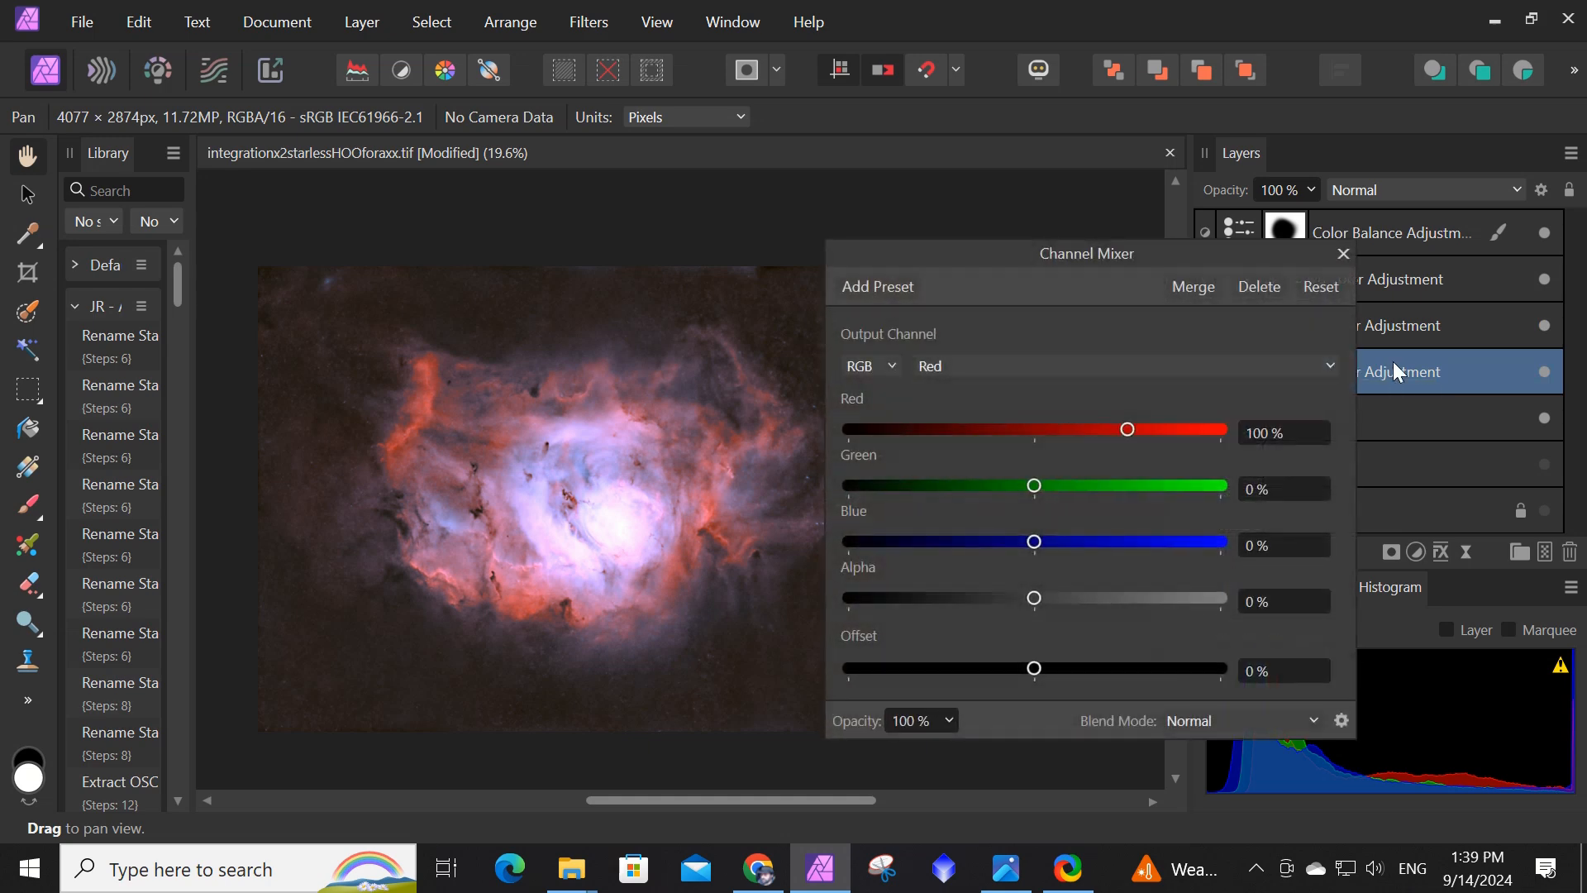
left_click(1340, 256)
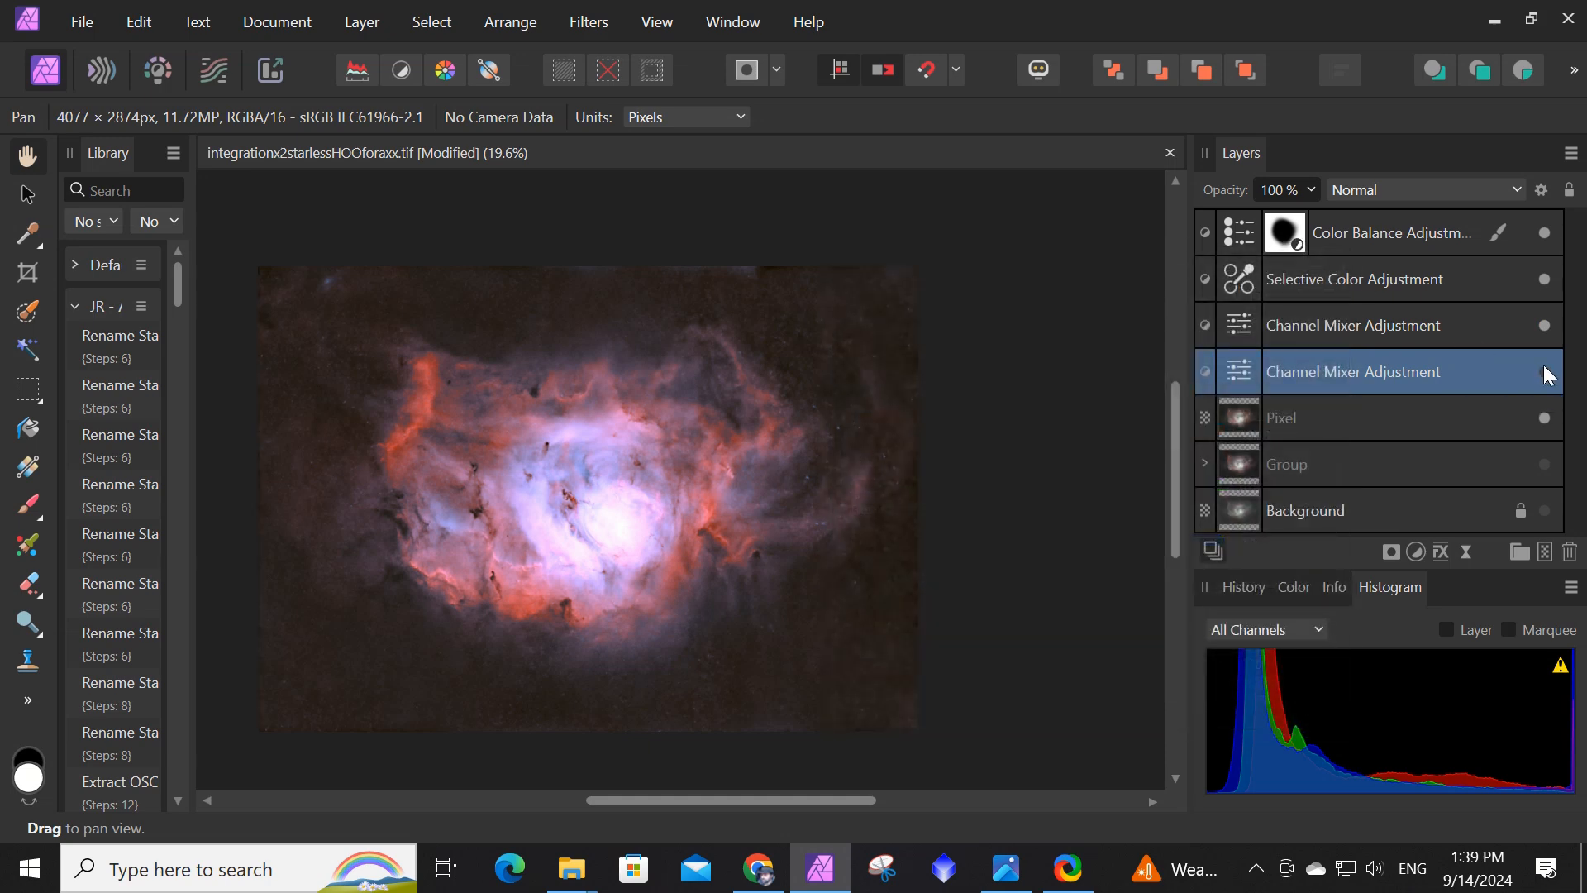
right_click(1322, 372)
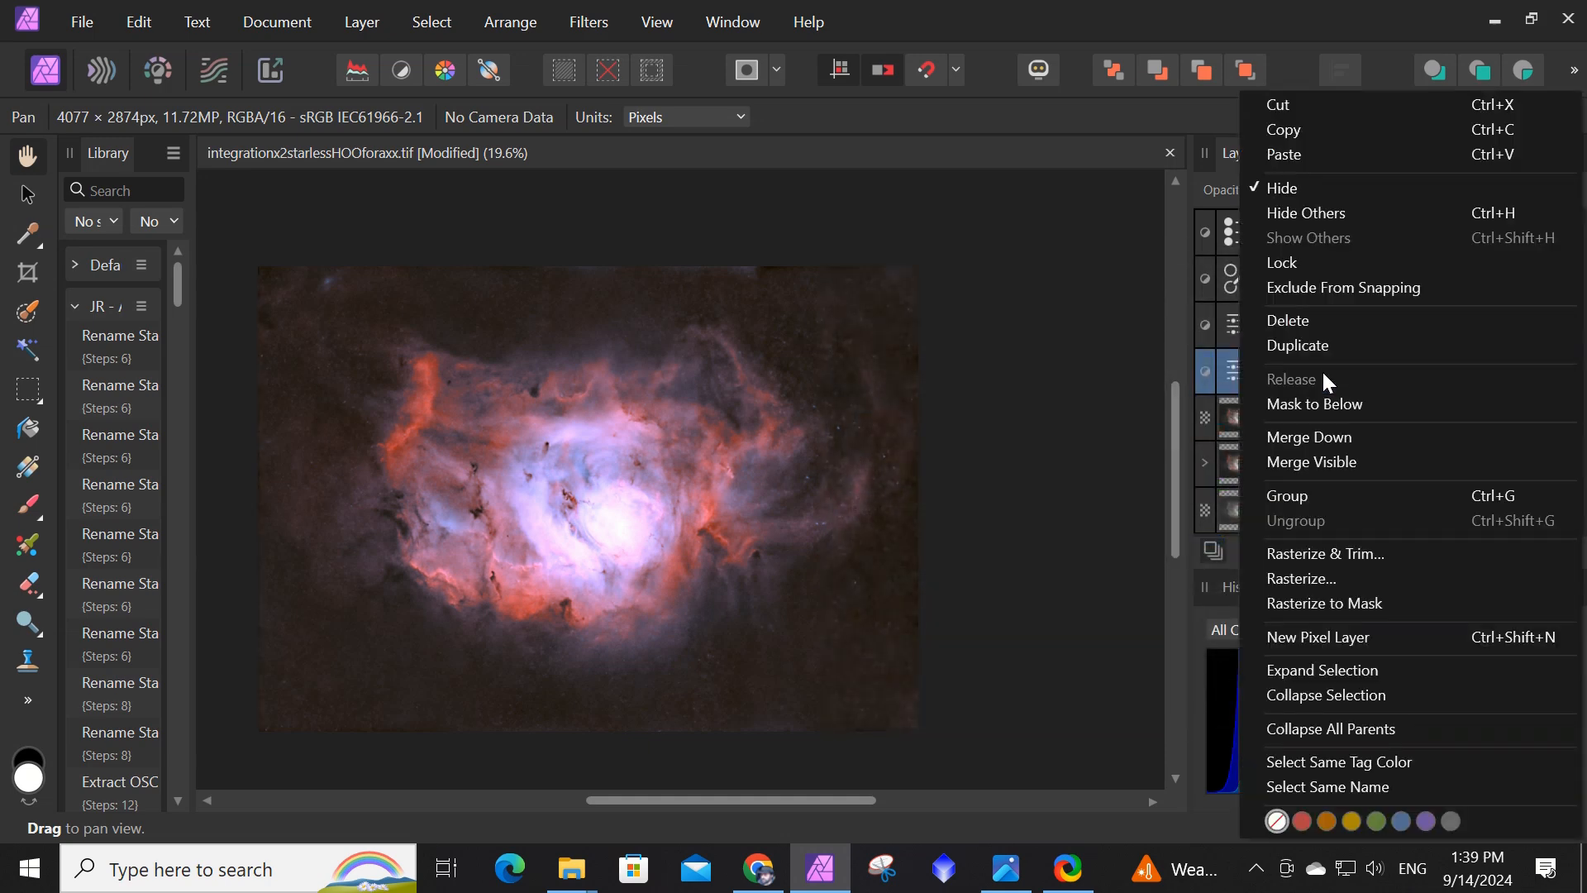
left_click(1306, 321)
Toggle the remaining Channel Mixer adjustment's visibility to compare the image with and without it, leaving it visible.
left_click(1311, 324)
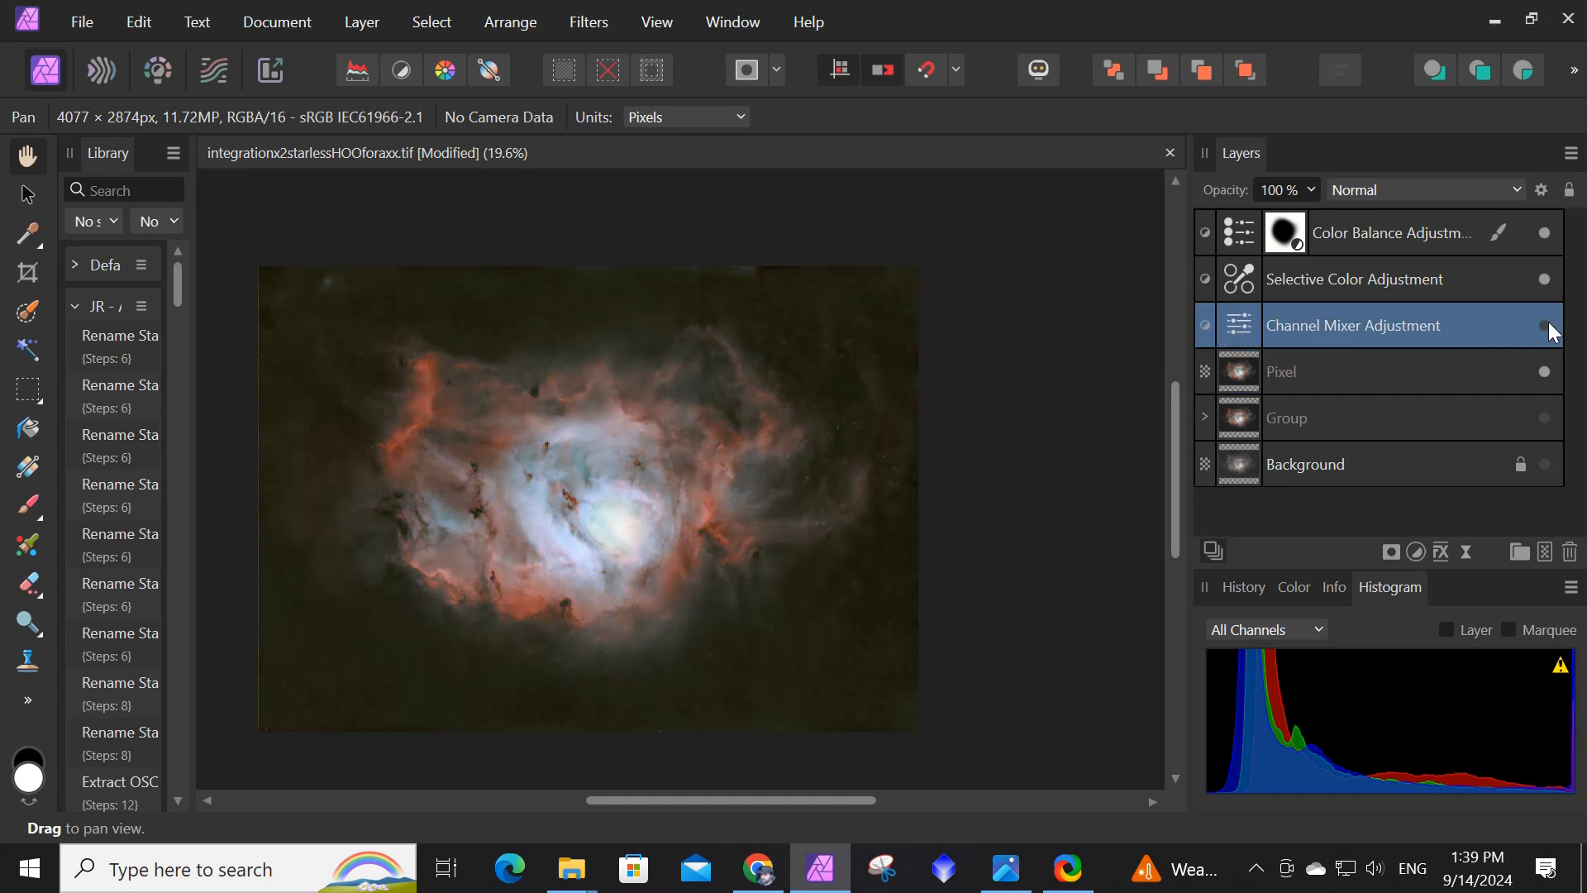
left_click(1545, 325)
left_click(1545, 325)
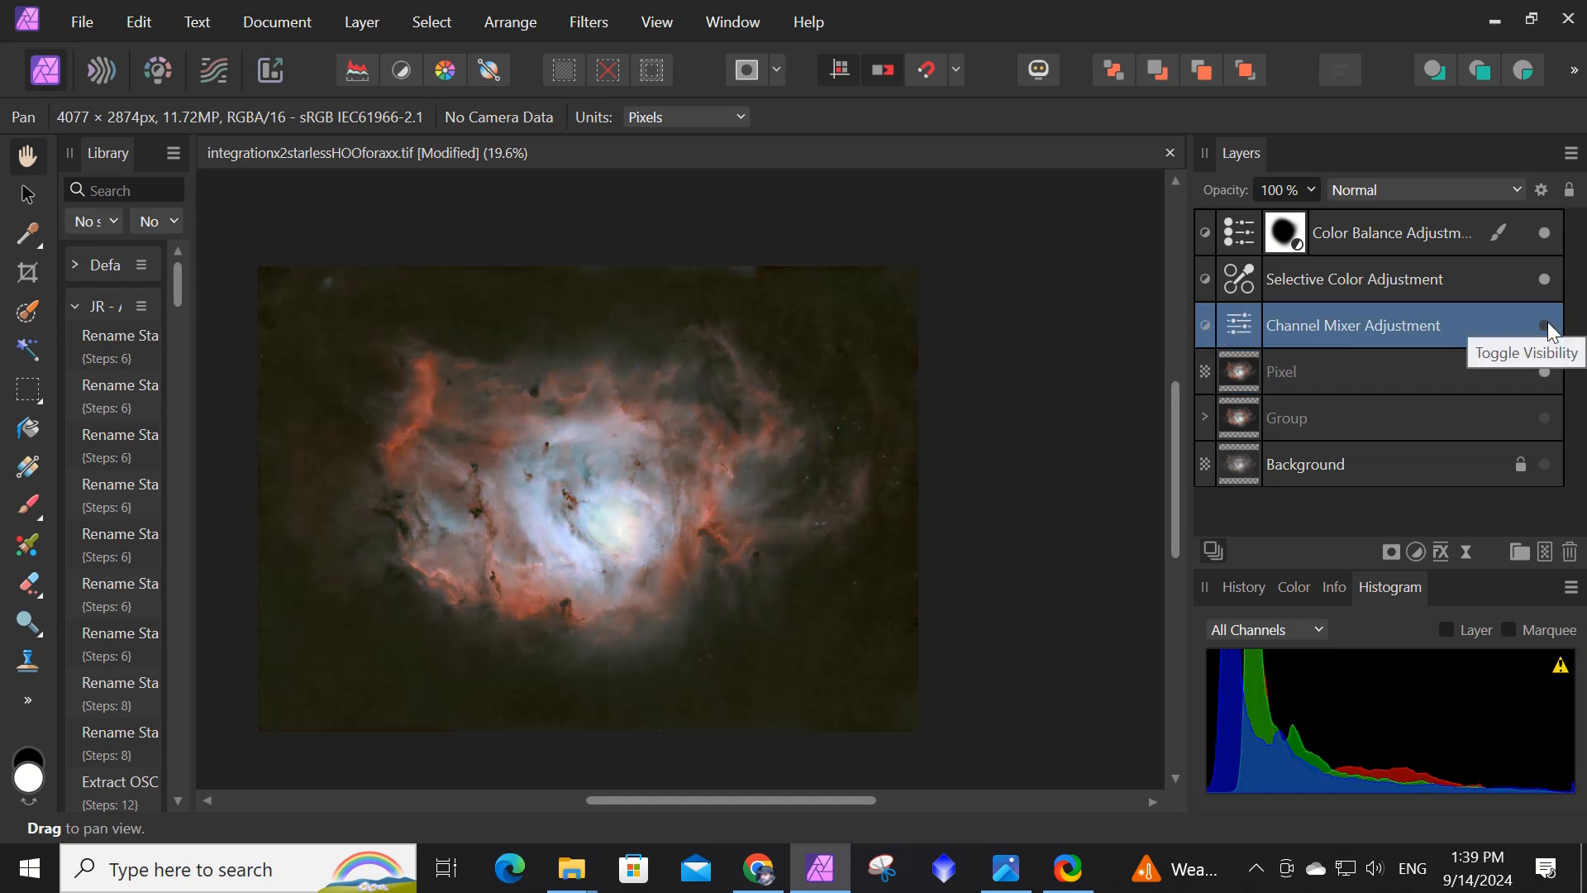
left_click(1546, 324)
left_click(1545, 325)
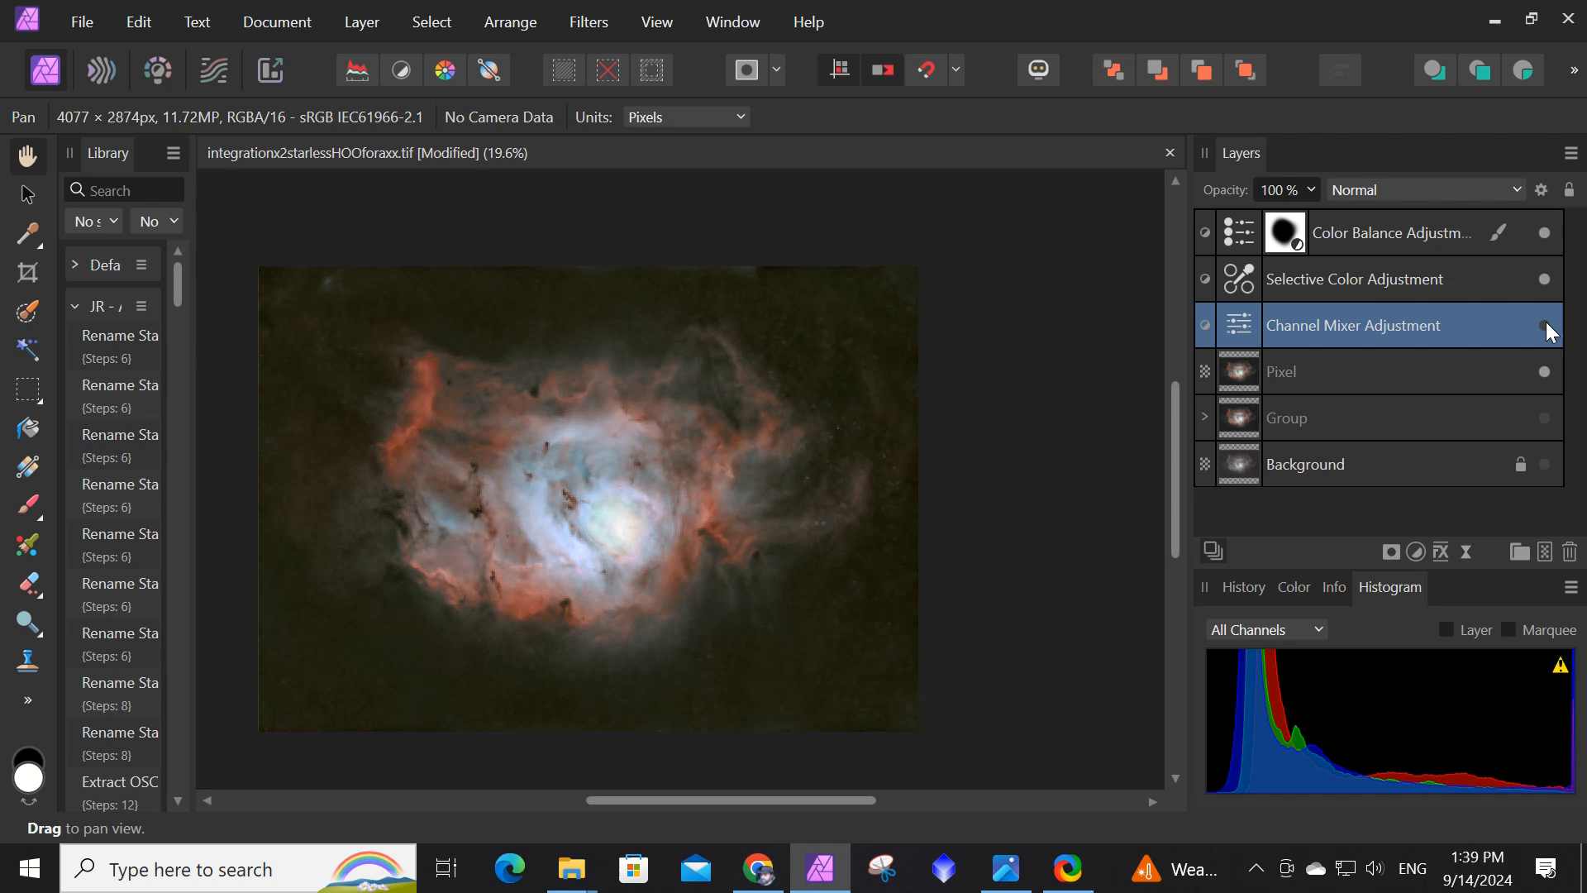
left_click(1546, 325)
left_click(1545, 325)
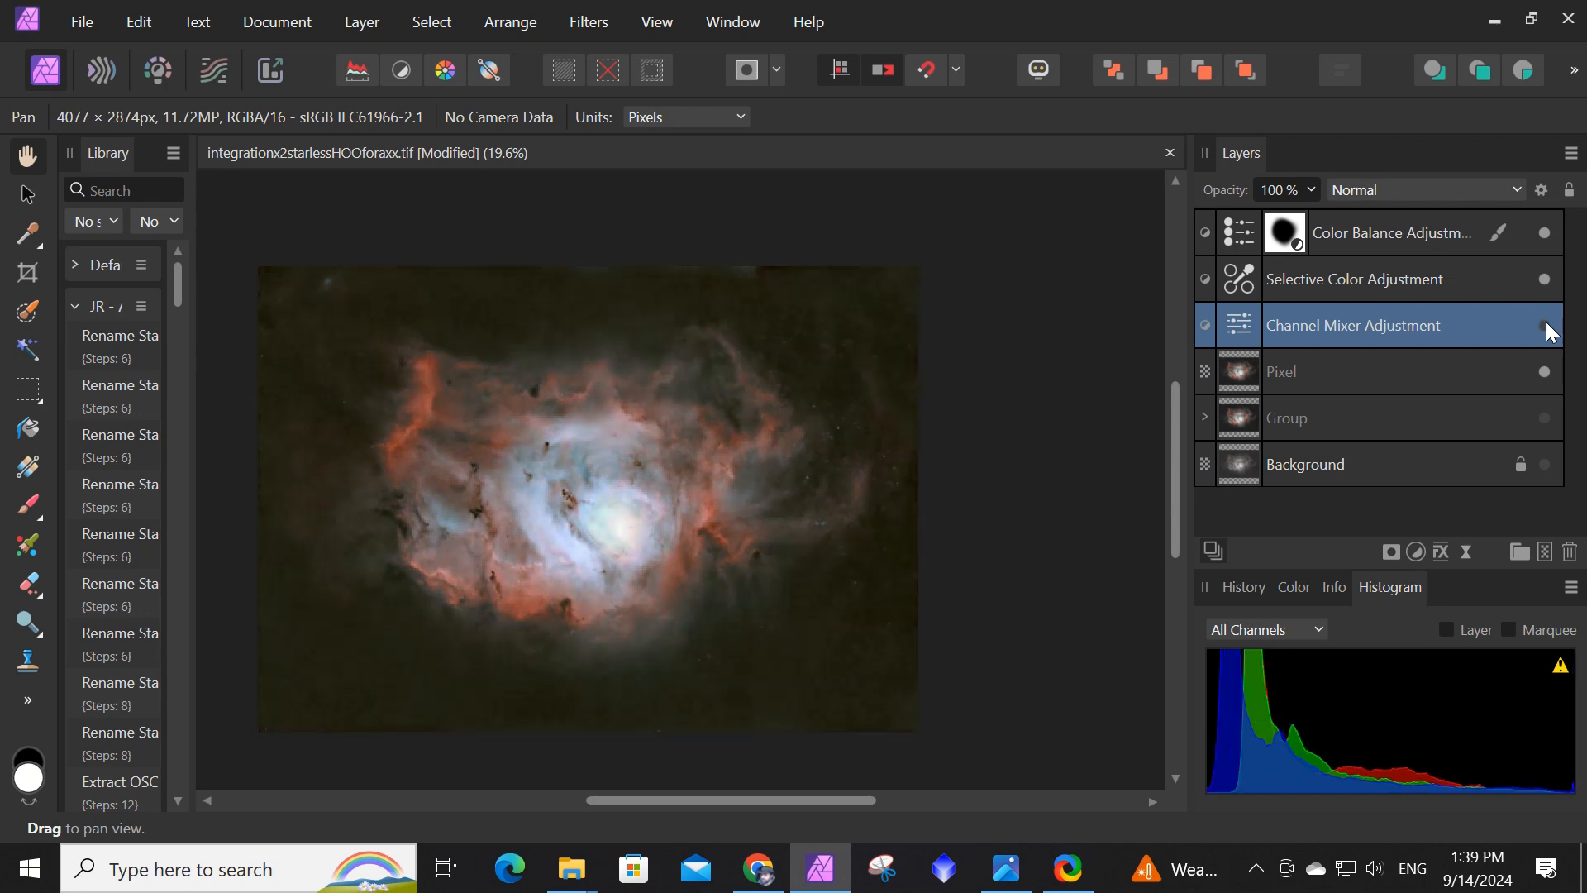
left_click(1545, 325)
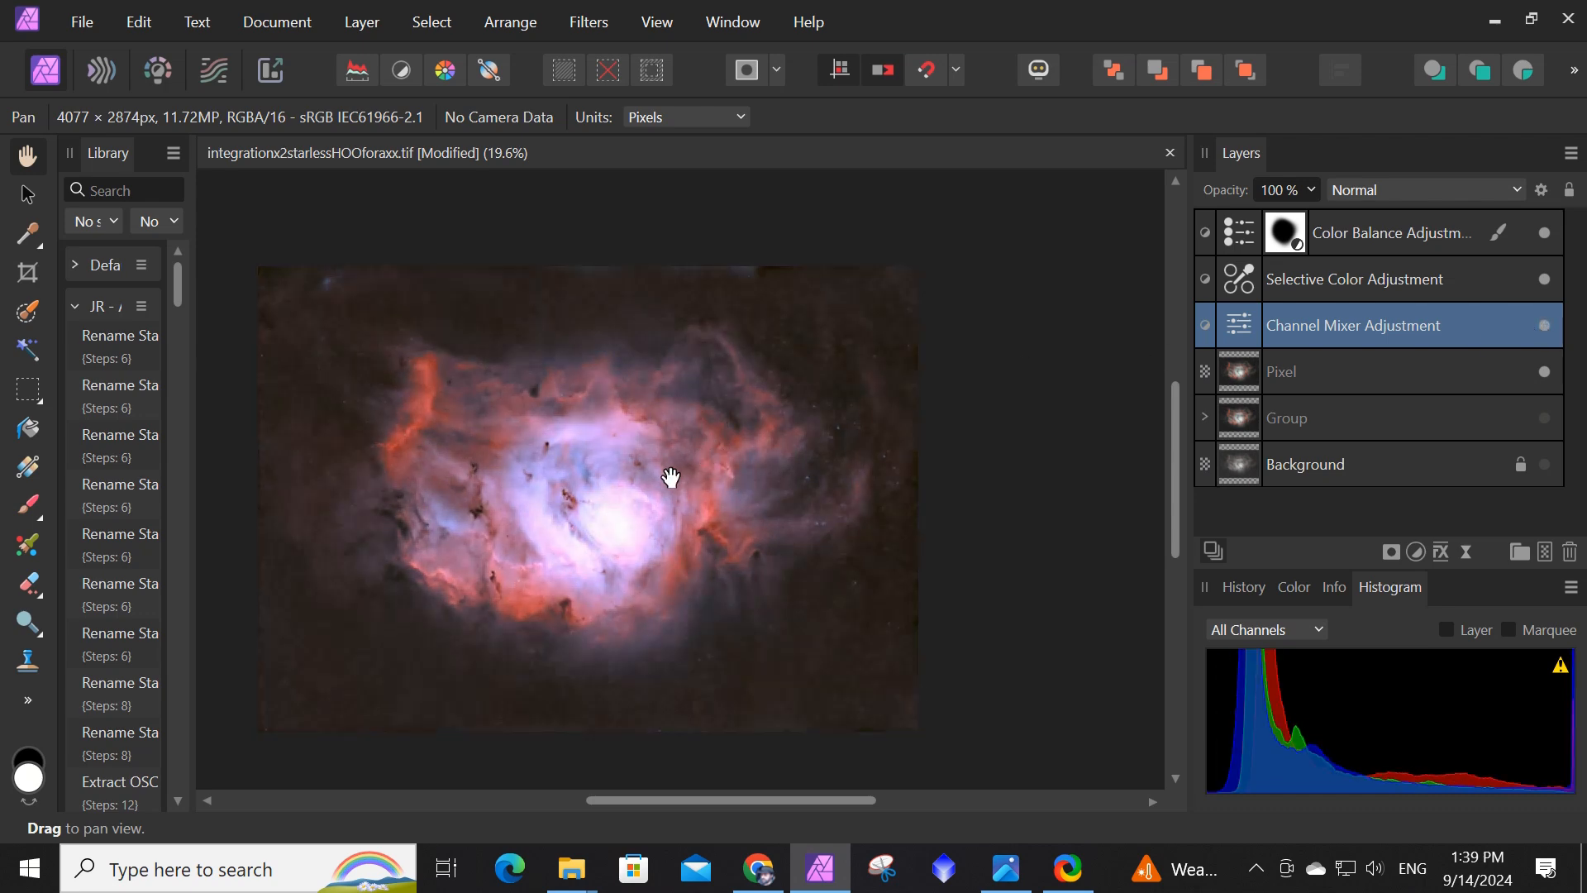
Review the Channel Mixer adjustment's settings for the Red and Blue output channels.
double_click(1235, 327)
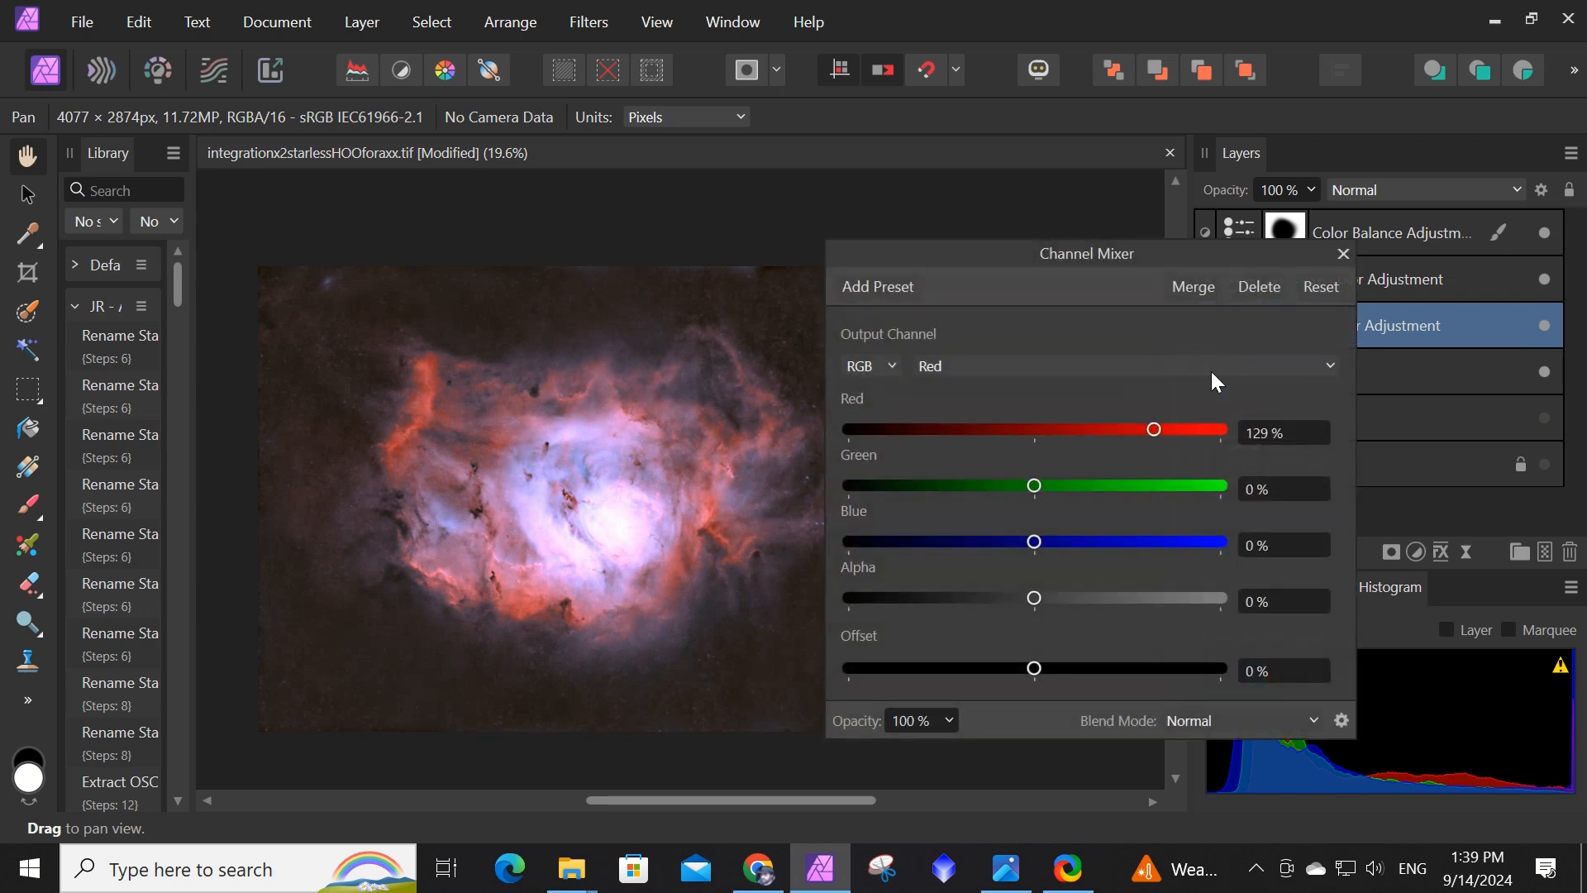
left_click(1203, 368)
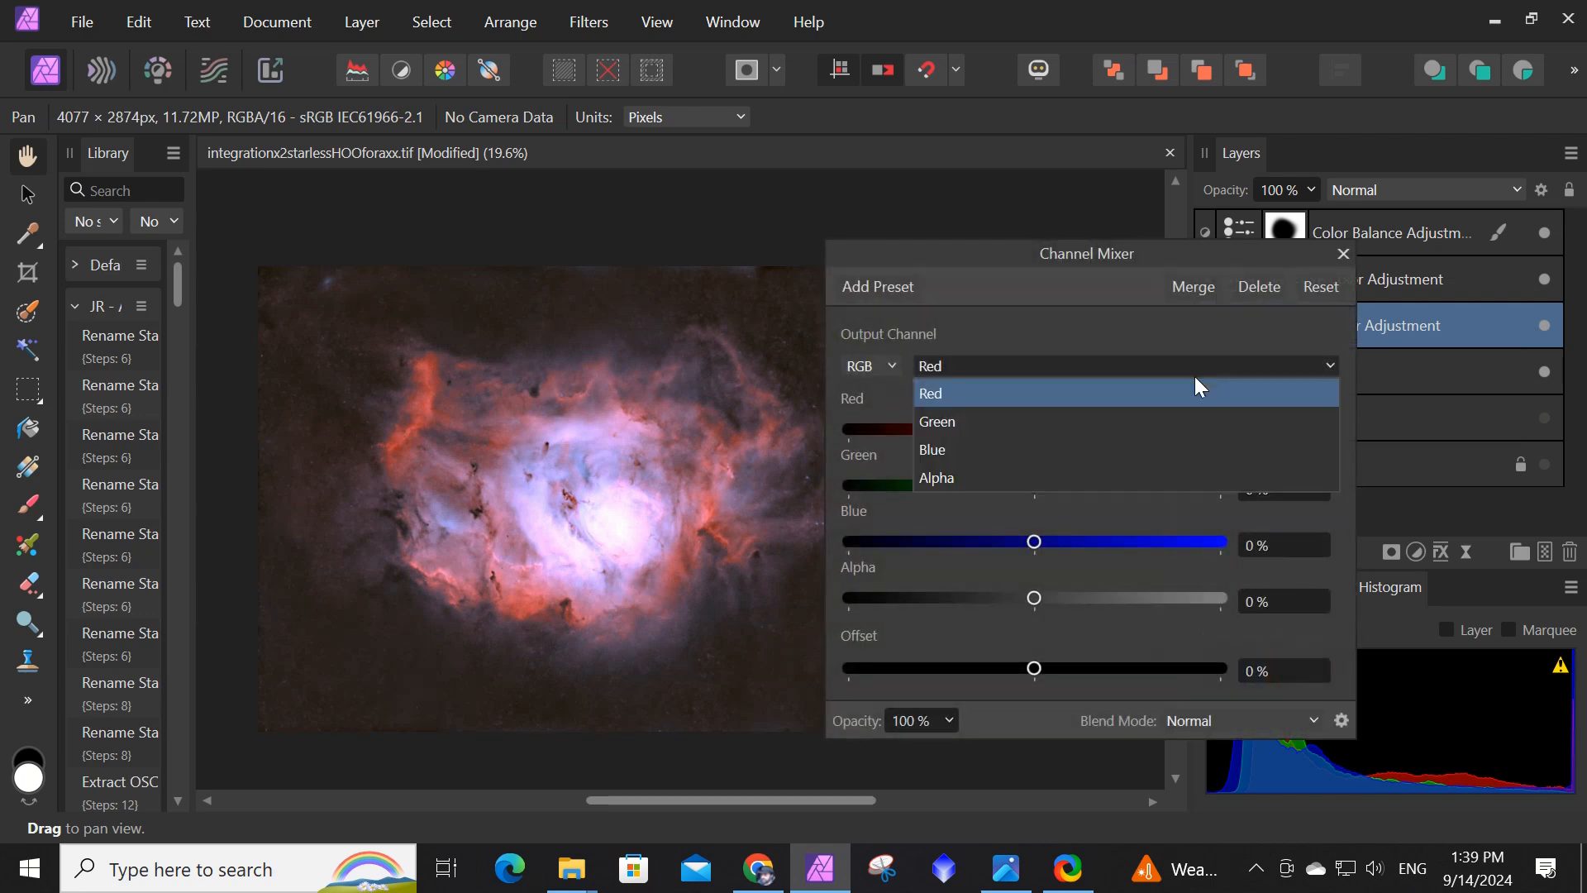
left_click(1095, 453)
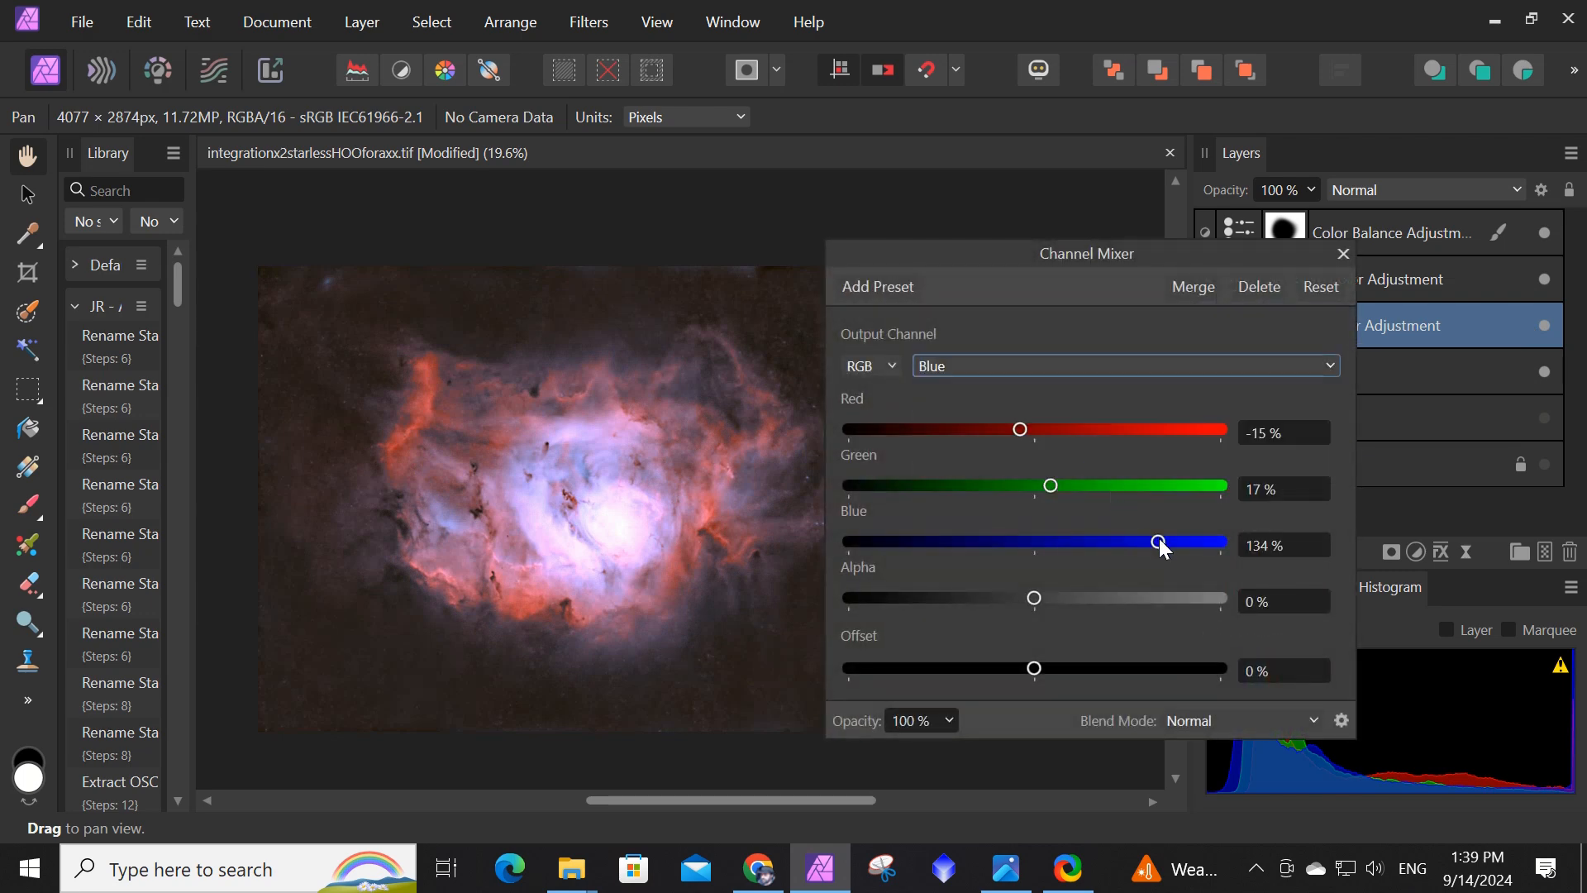
left_click(1341, 254)
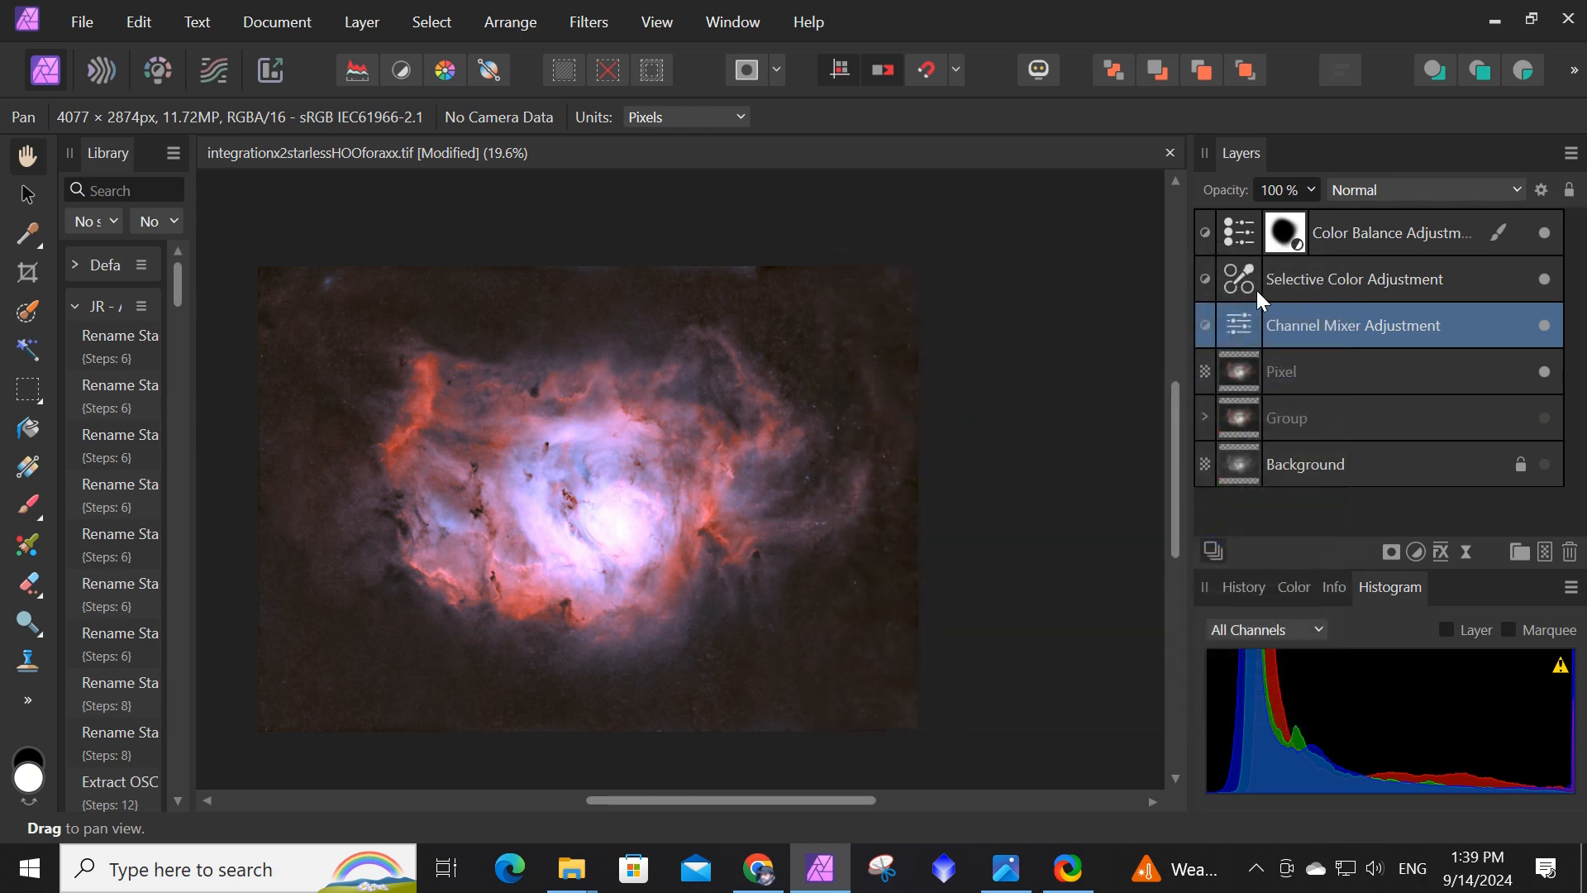
Check the Selective Color adjustment's settings and delete that adjustment layer.
double_click(1232, 285)
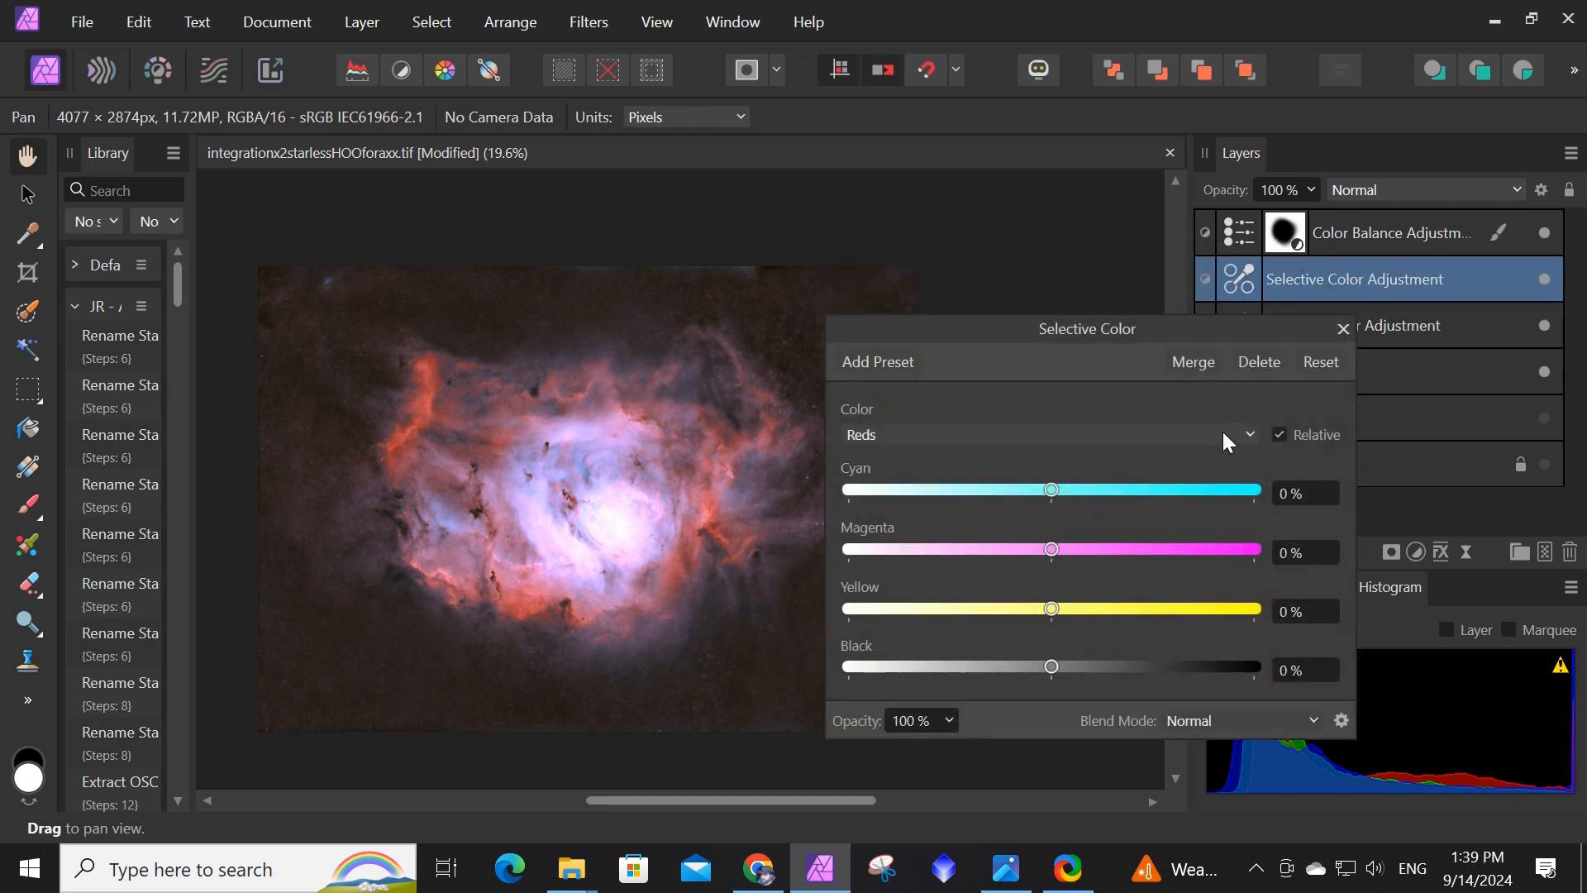
left_click(1246, 434)
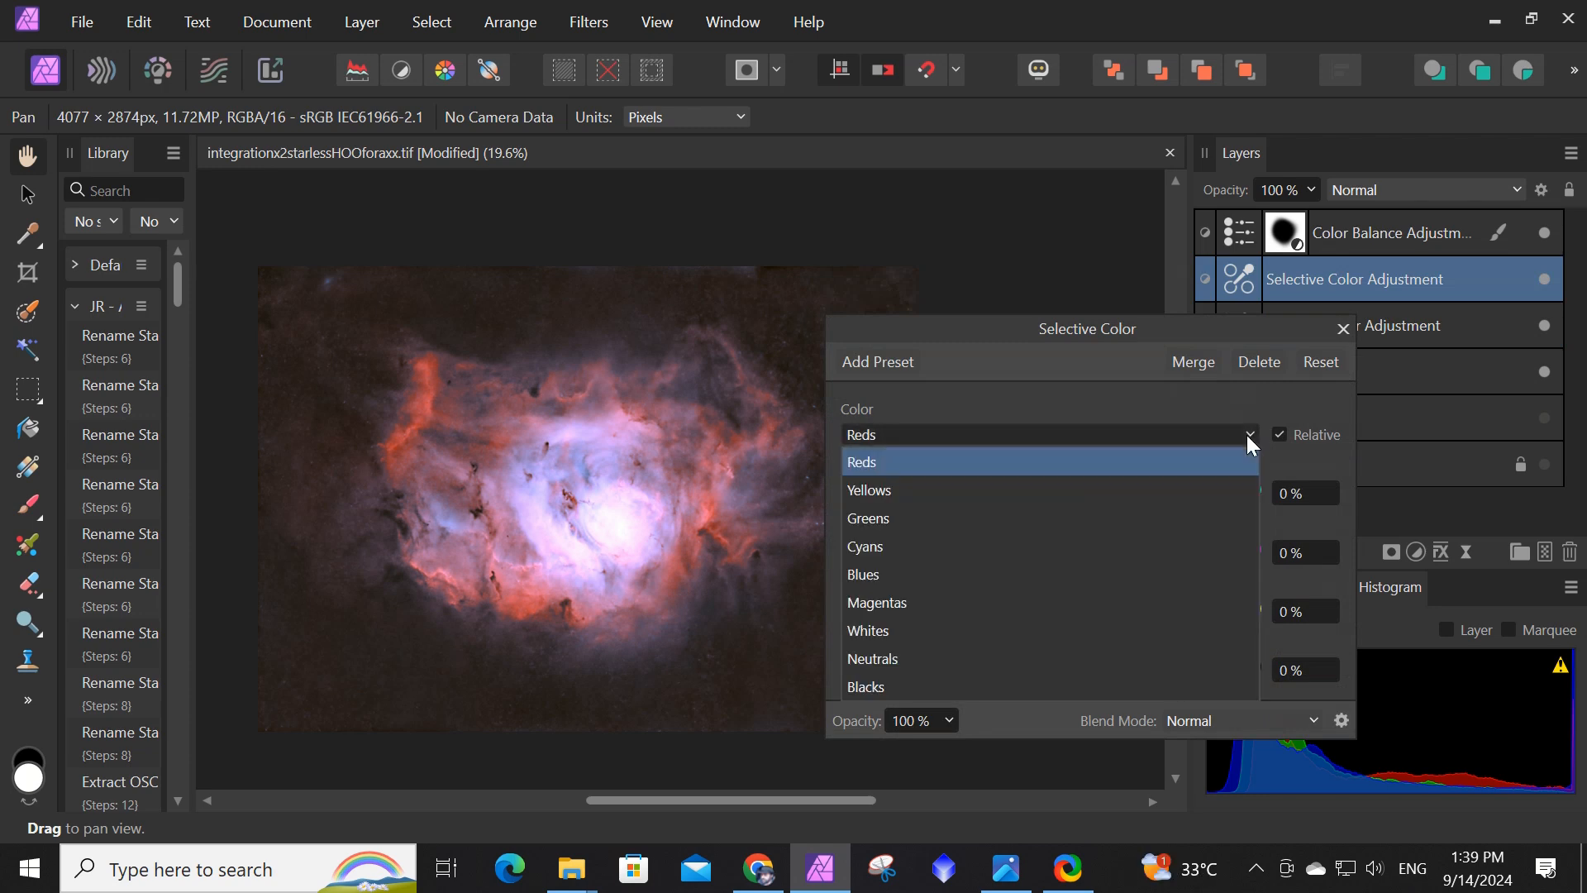
left_click(1246, 435)
left_click(1339, 330)
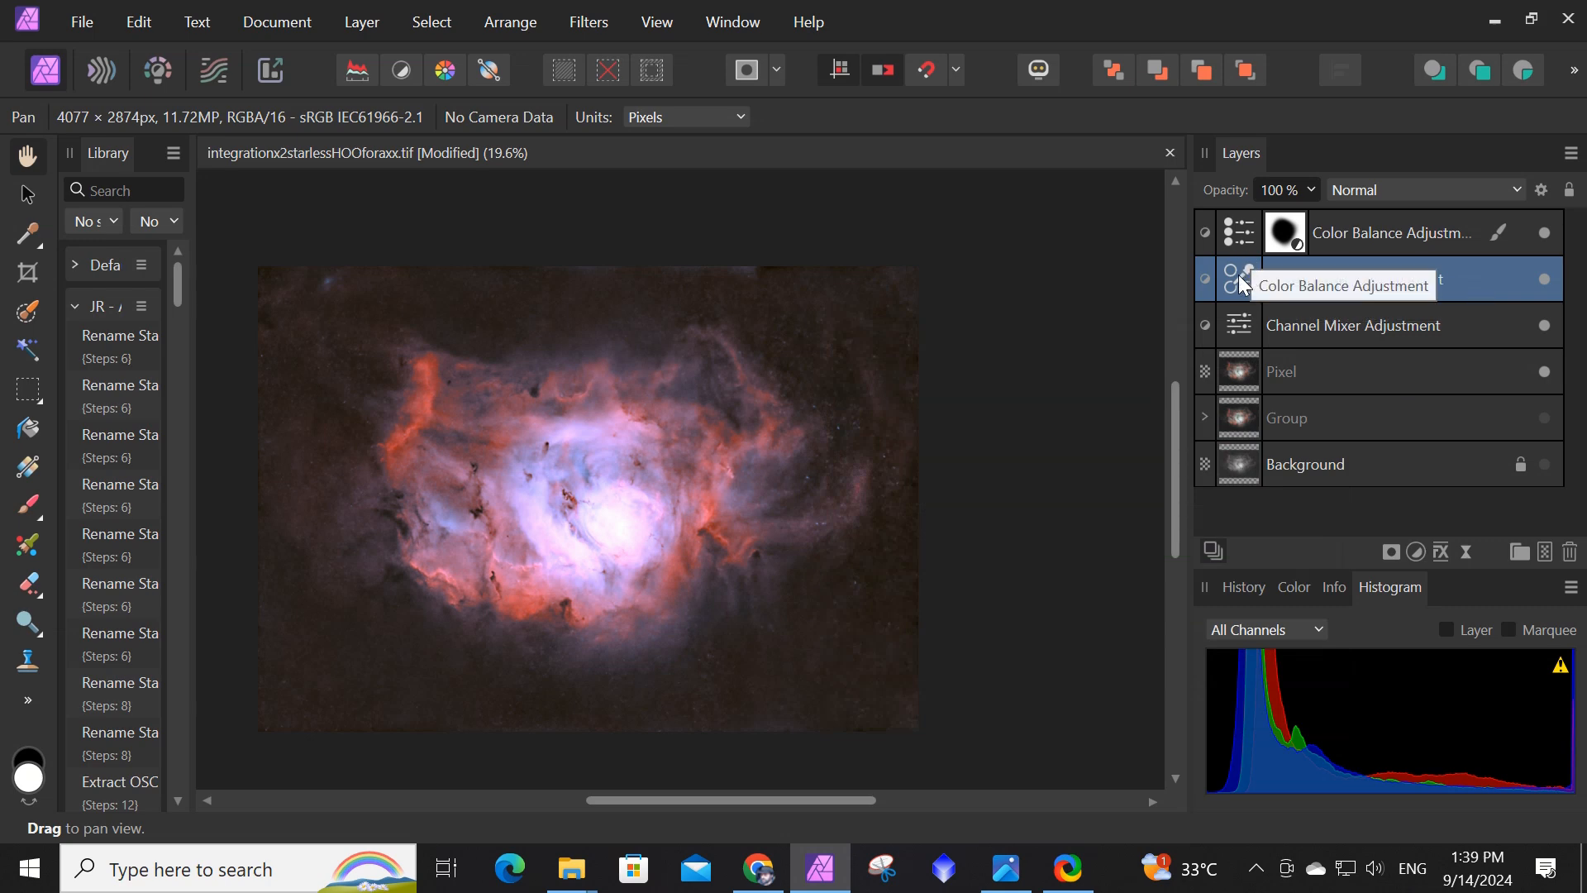
right_click(1243, 284)
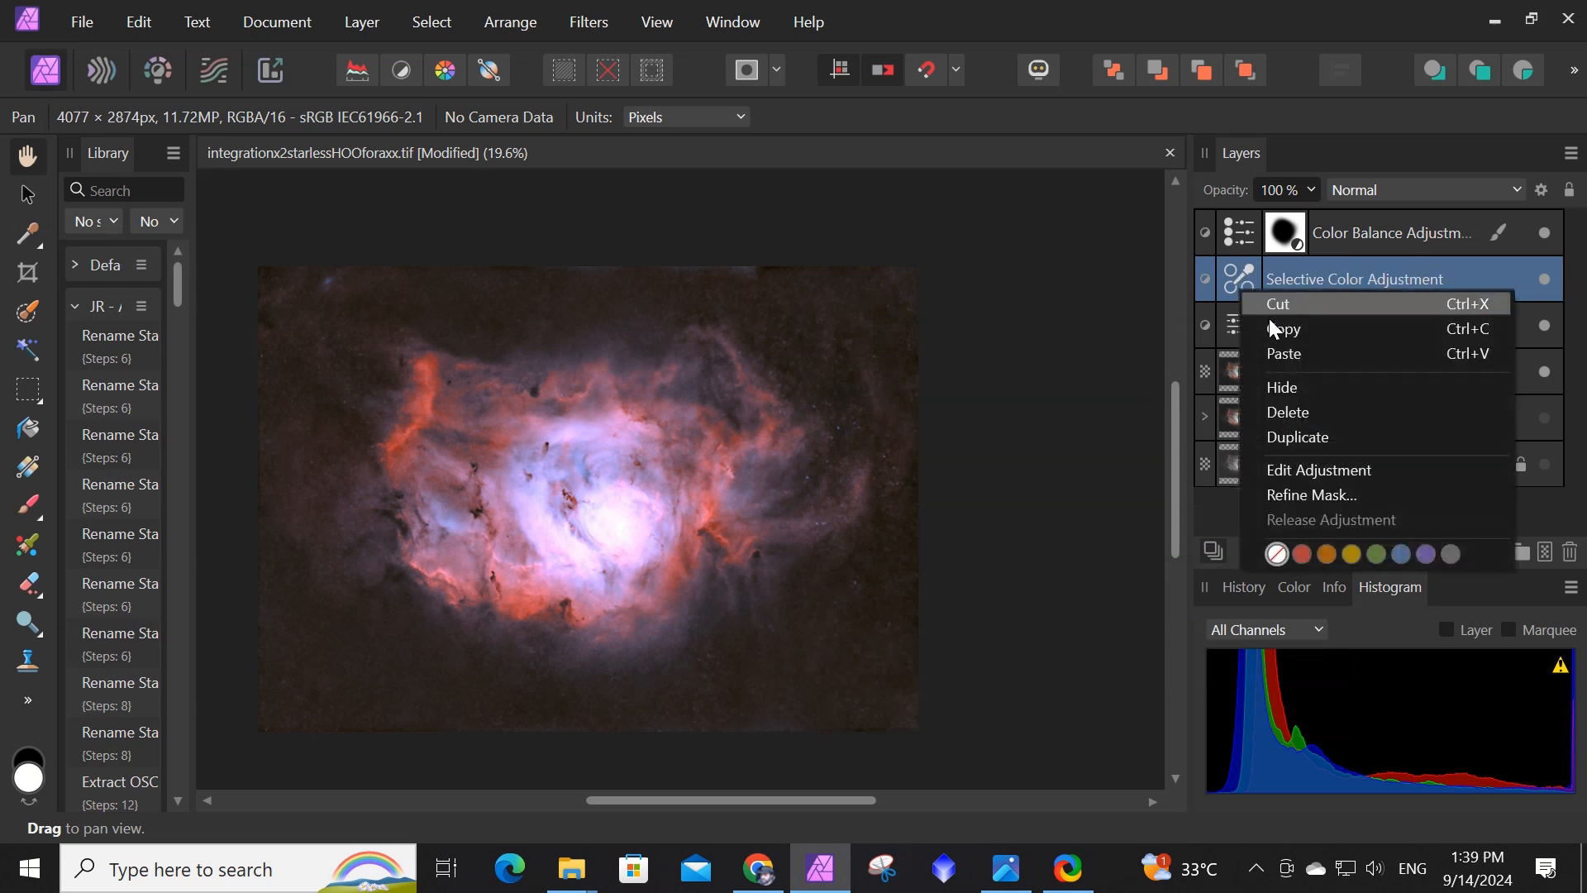
left_click(1288, 409)
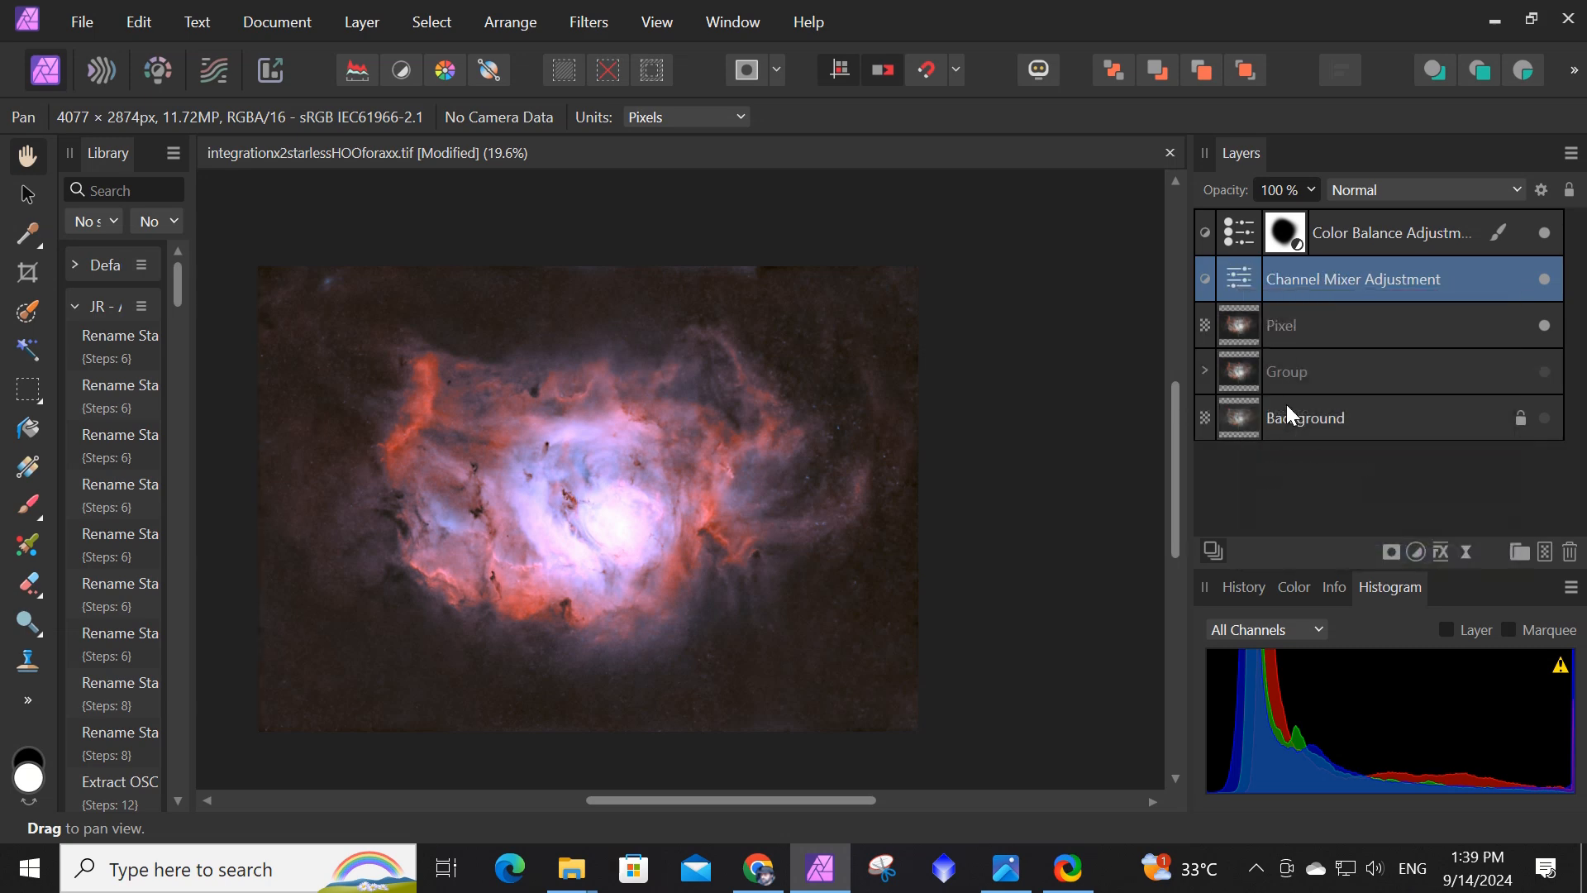
In the masked Color Balance adjustment, set the Shadows to Cyan/Red -4%, Magenta/Green -2% and Yellow/Blue -8%.
double_click(1252, 239)
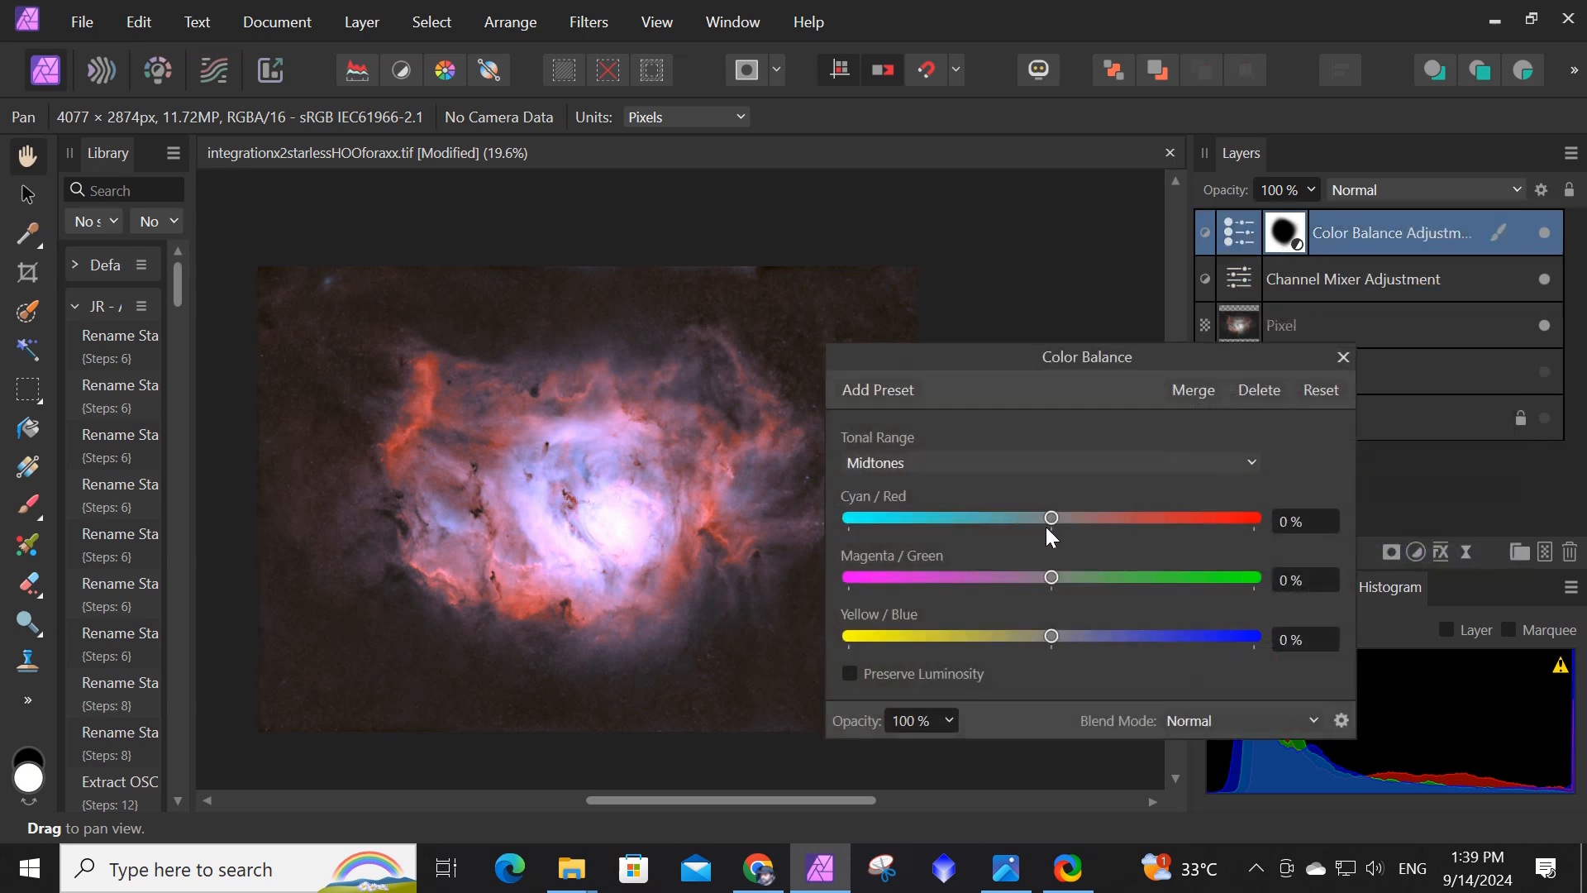
left_click(1246, 465)
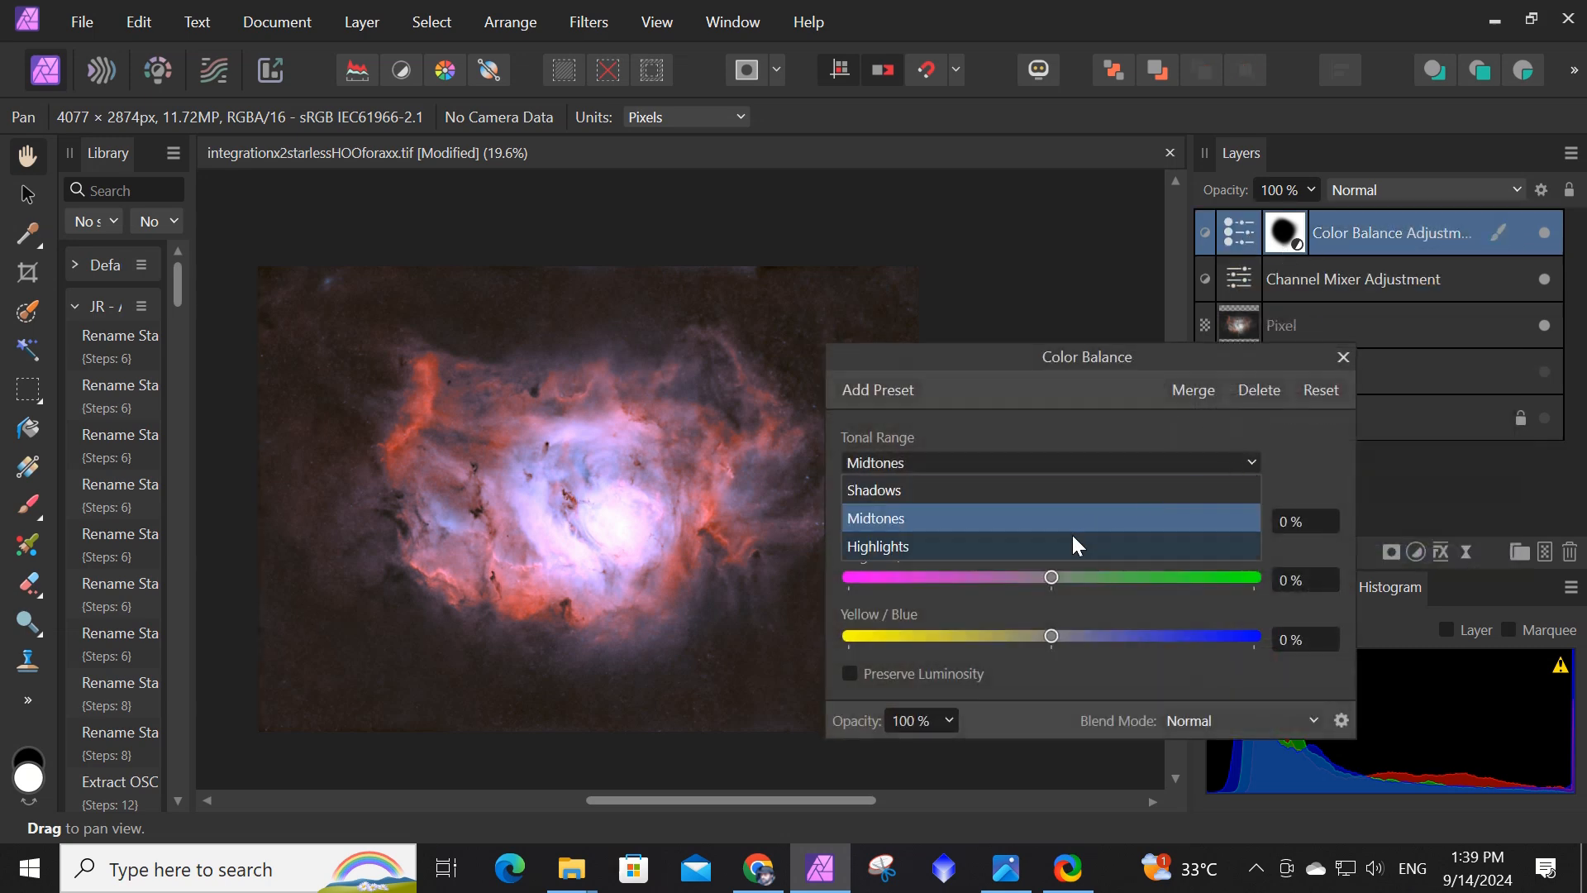
left_click(1053, 488)
left_click_drag(1051, 636, 1035, 635)
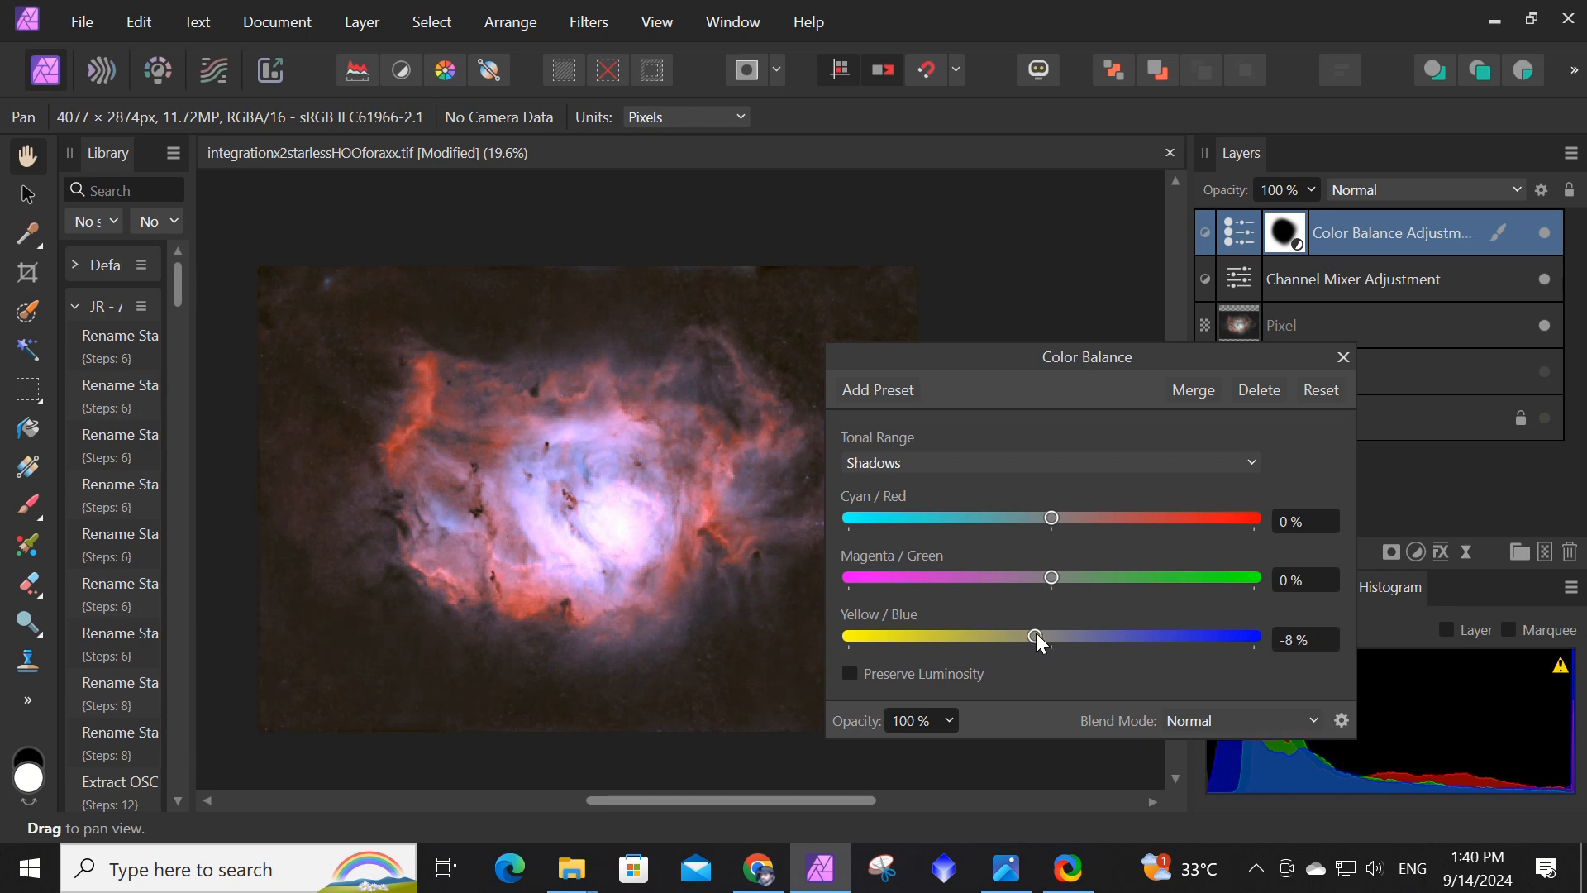
left_click_drag(1052, 577, 1048, 579)
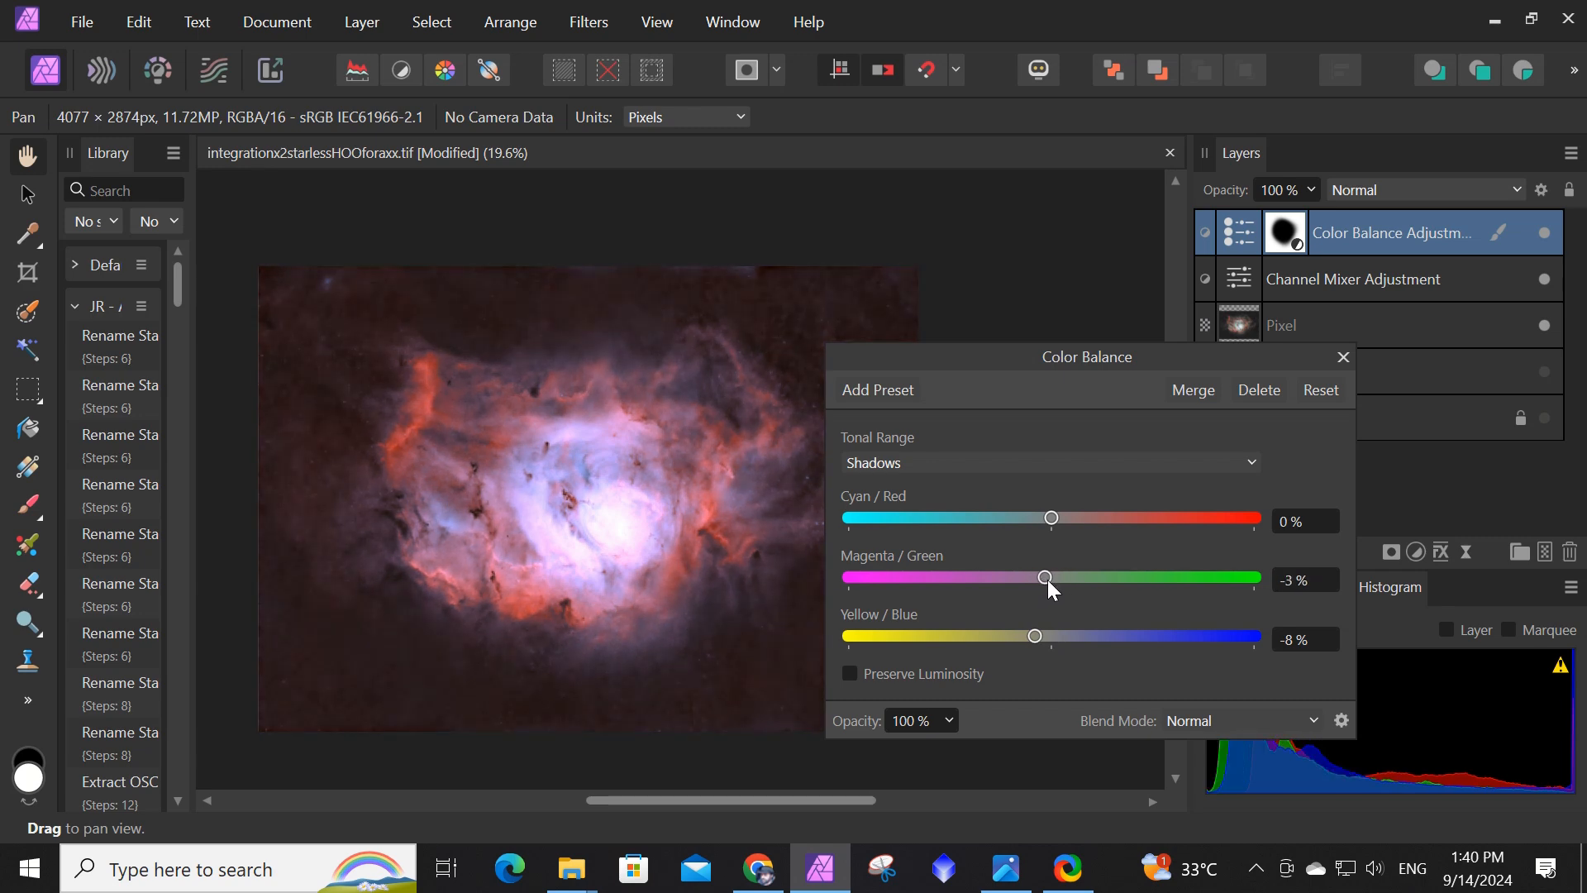
left_click_drag(1049, 522, 1043, 524)
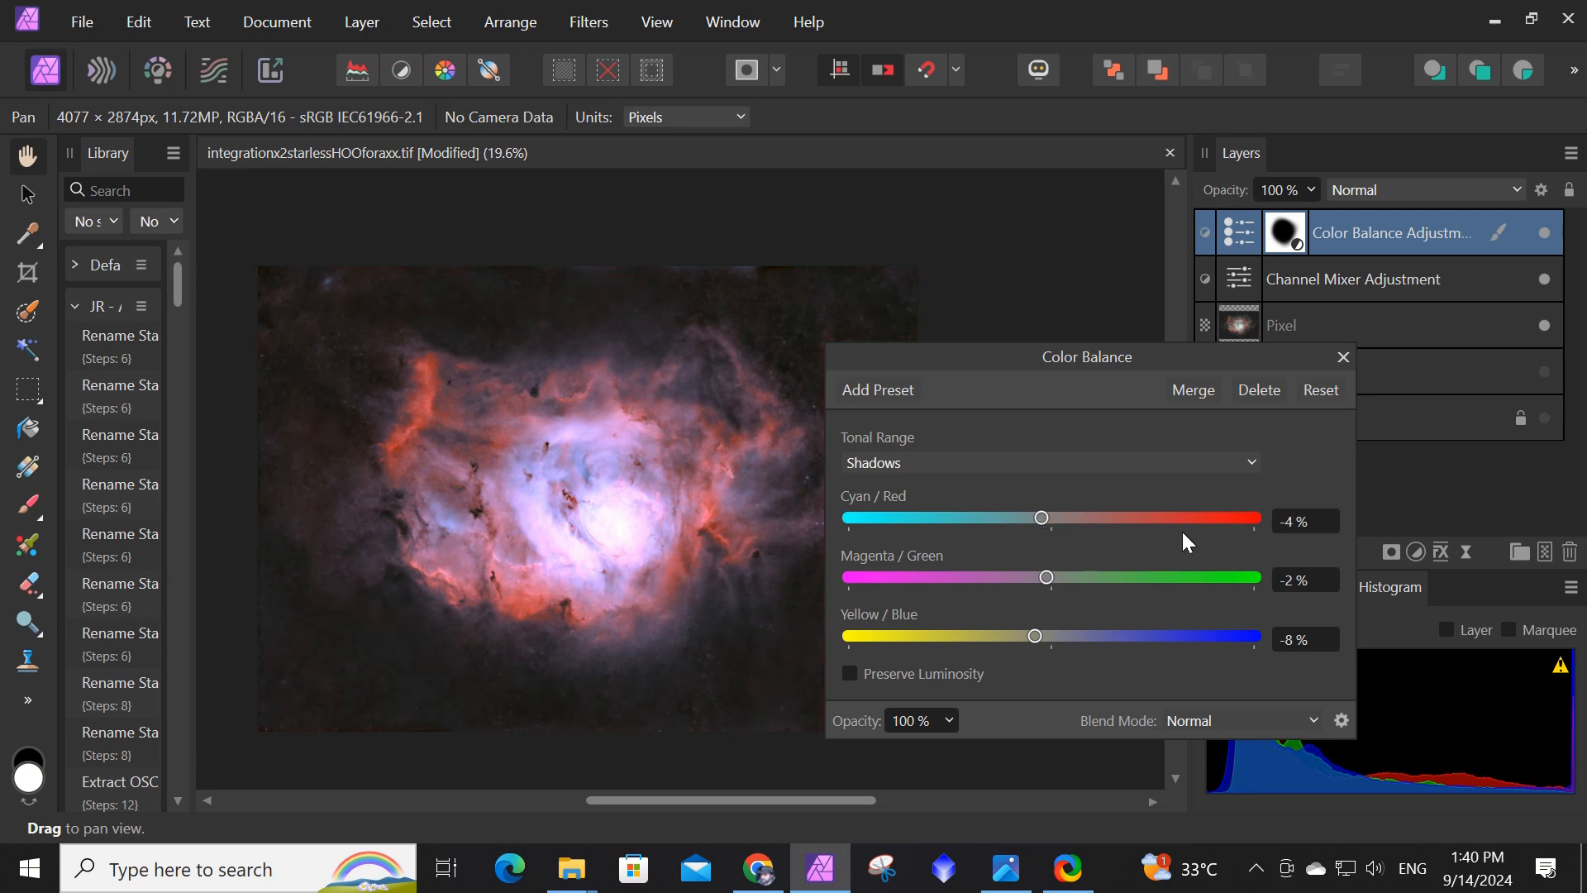
left_click(1340, 361)
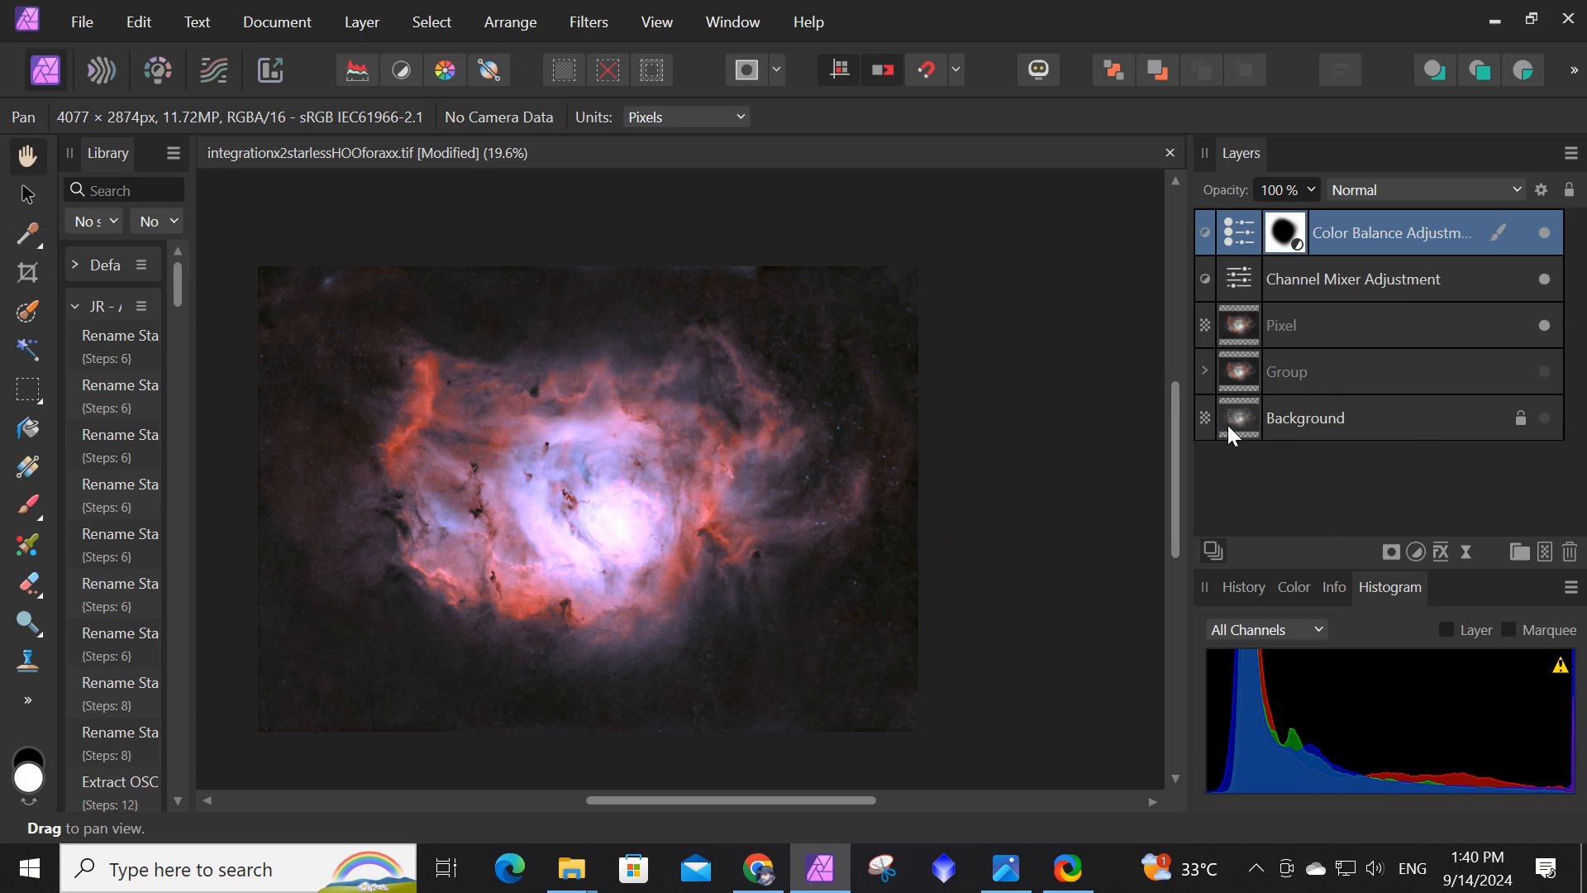
Merge the visible layers into a new pixel layer, and group the Color Balance, Channel Mixer and older Pixel layers beneath it.
left_click(344, 24)
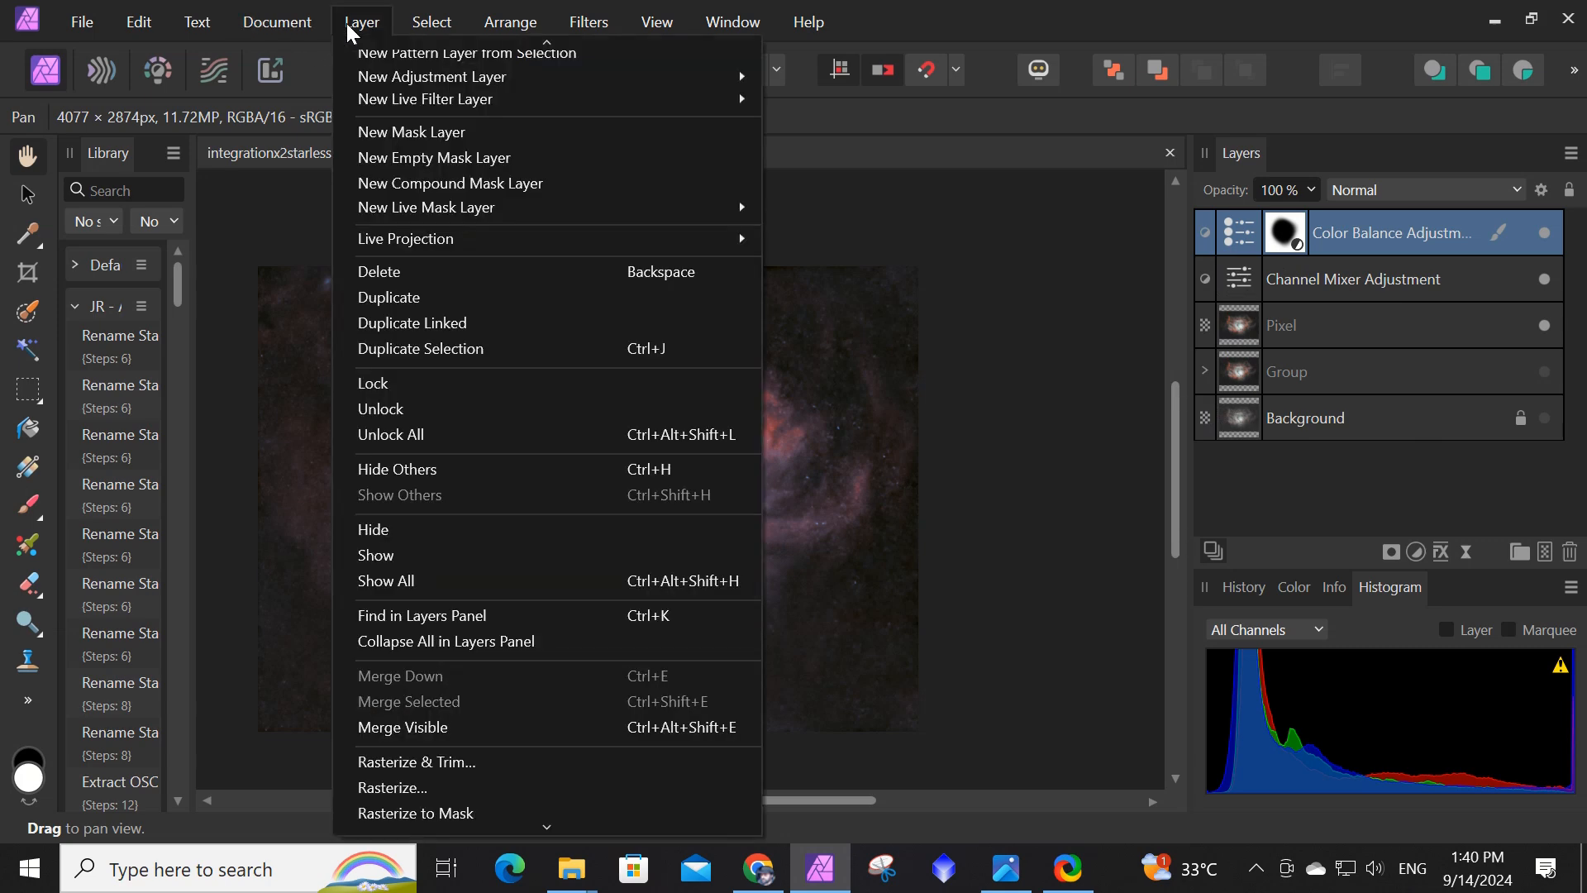
left_click(407, 736)
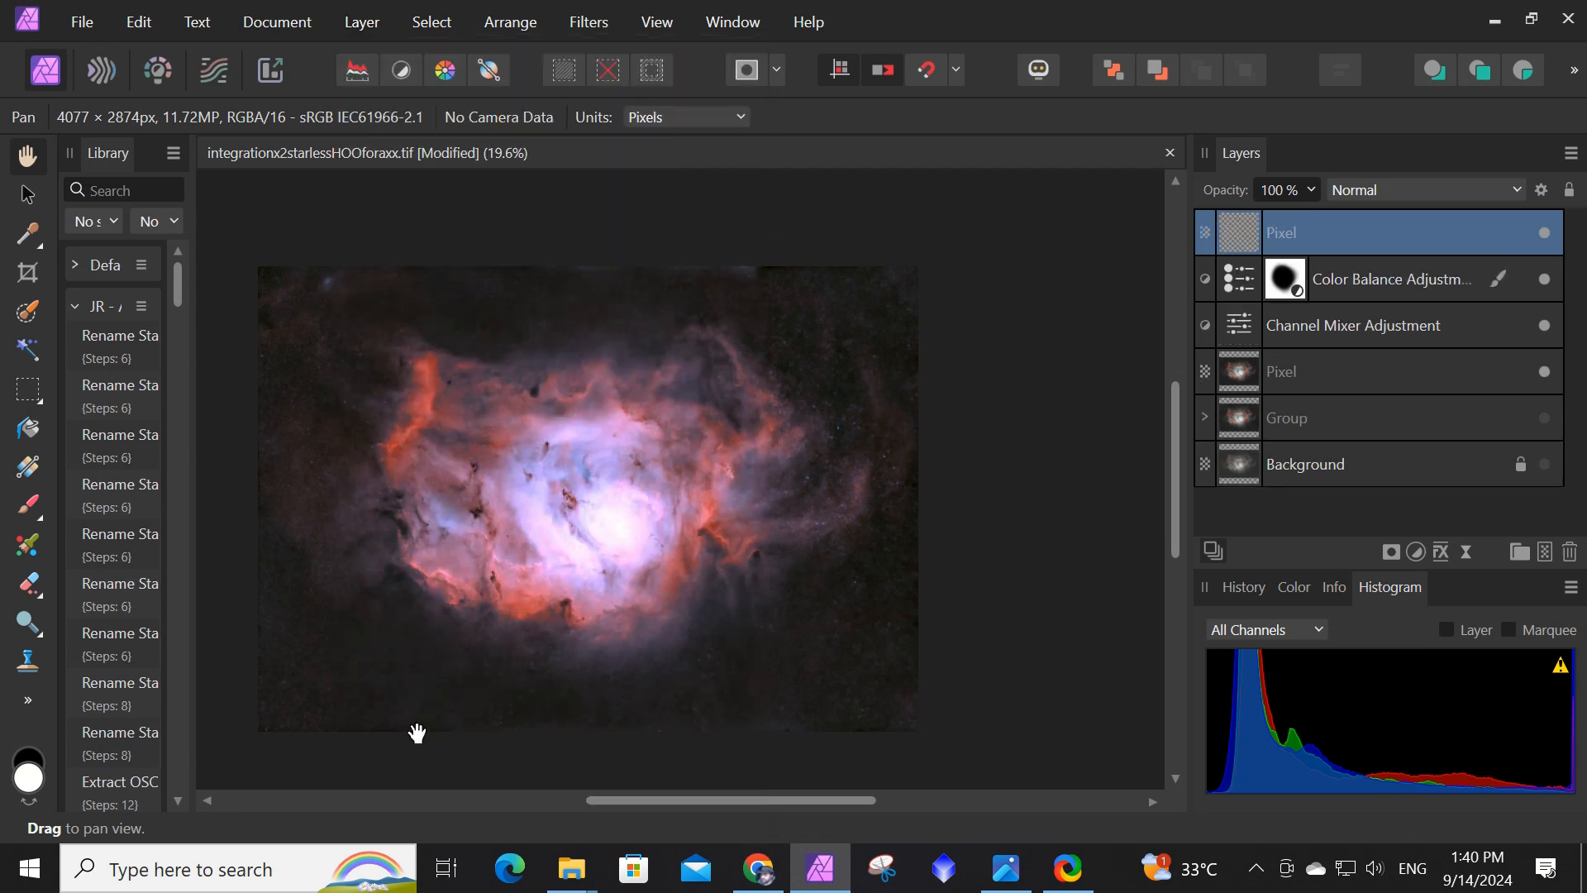
left_click(1294, 287)
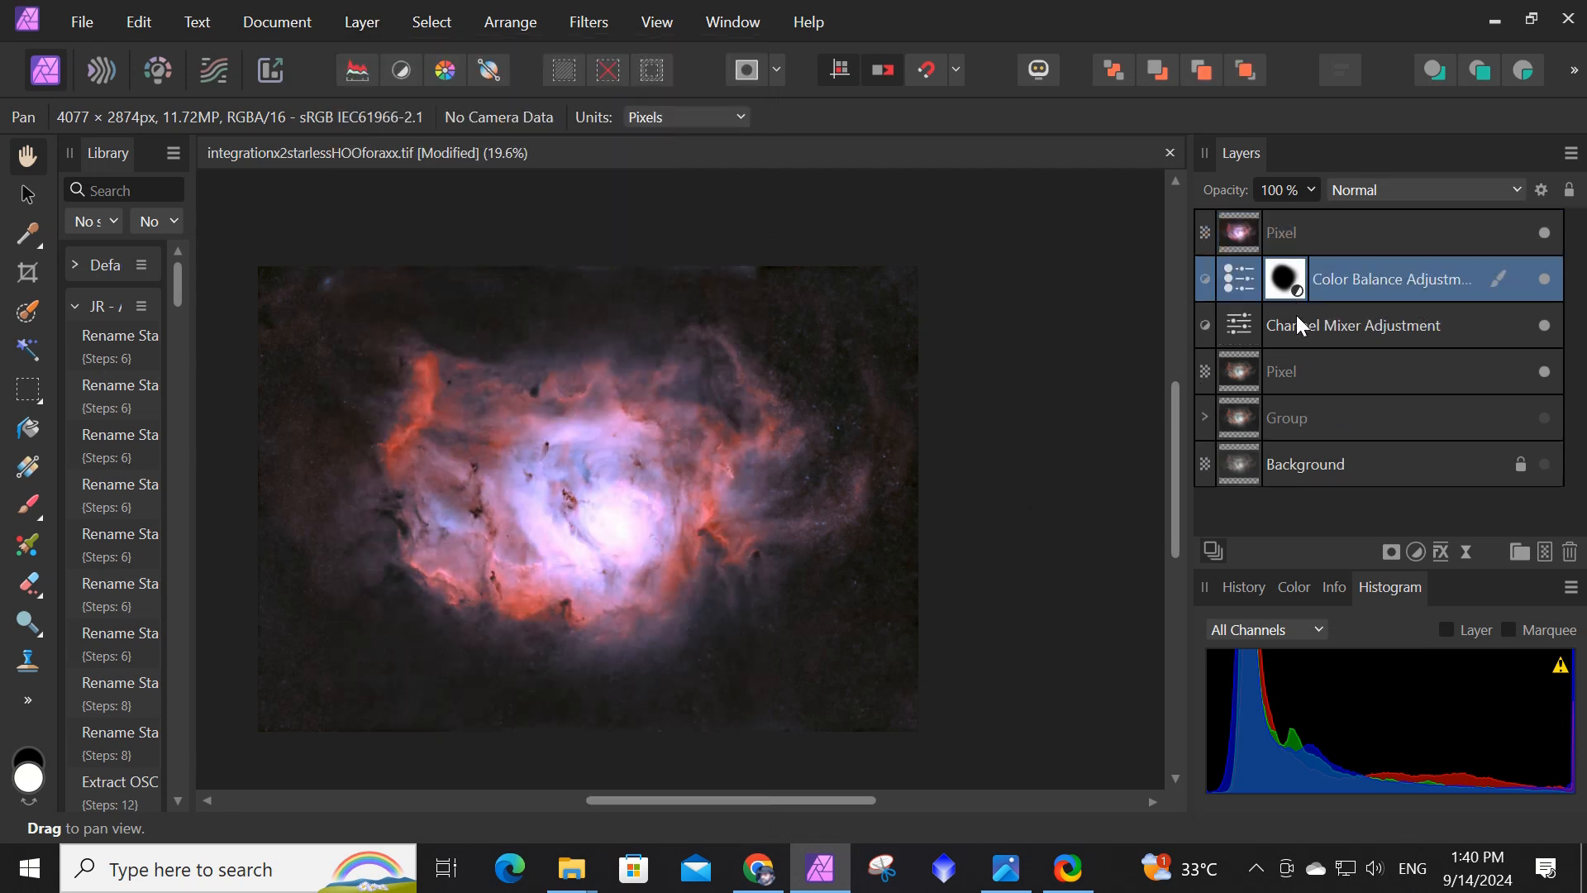
left_click(1314, 374, "shift")
right_click(1315, 375)
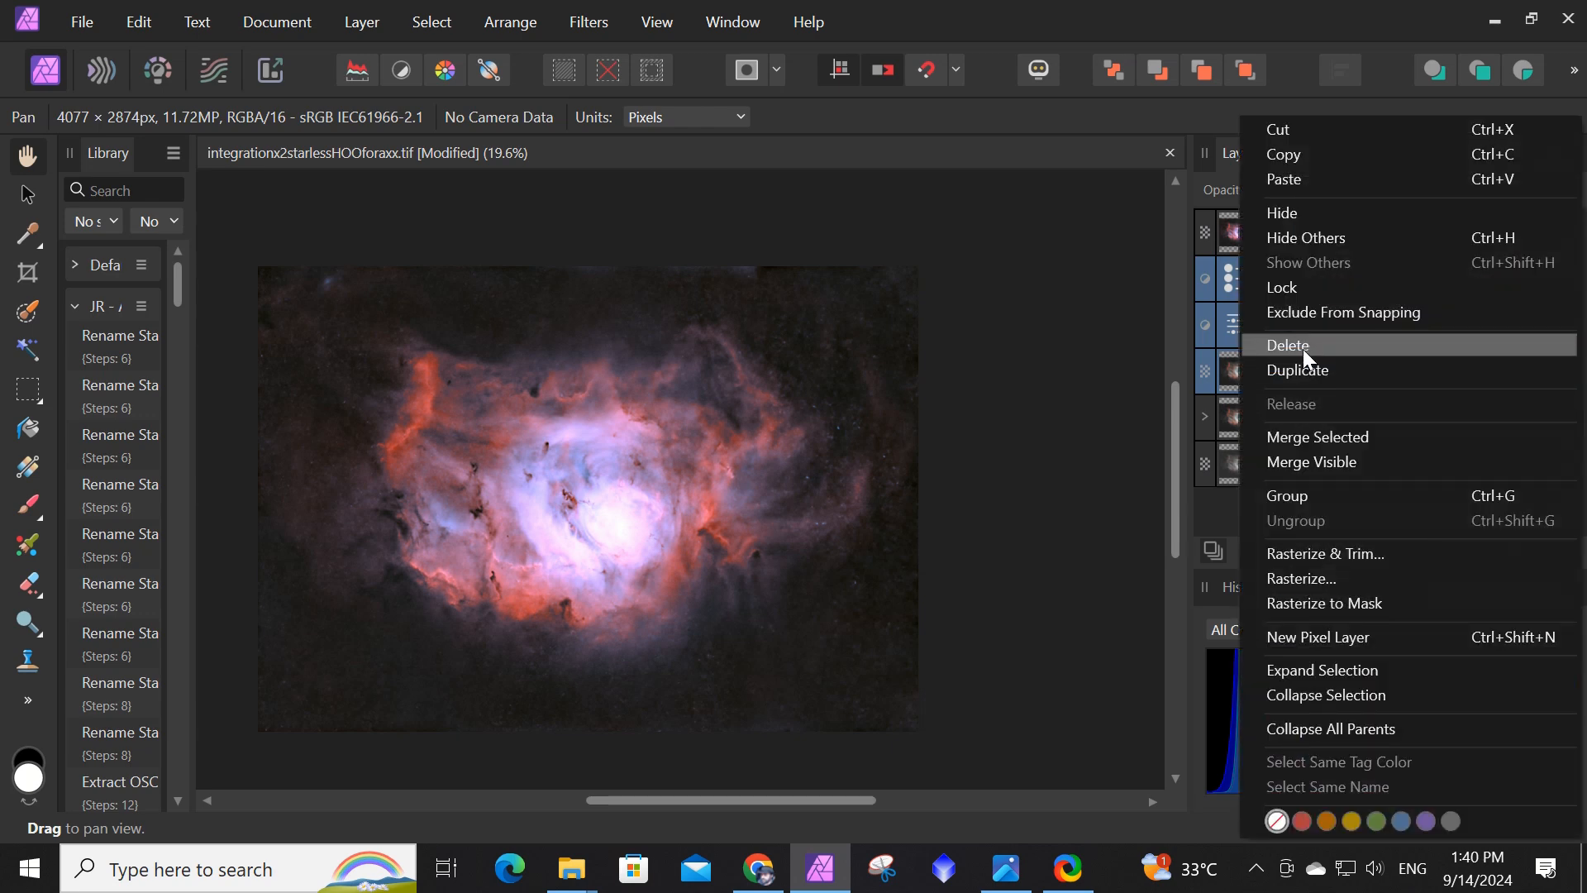
left_click(1305, 497)
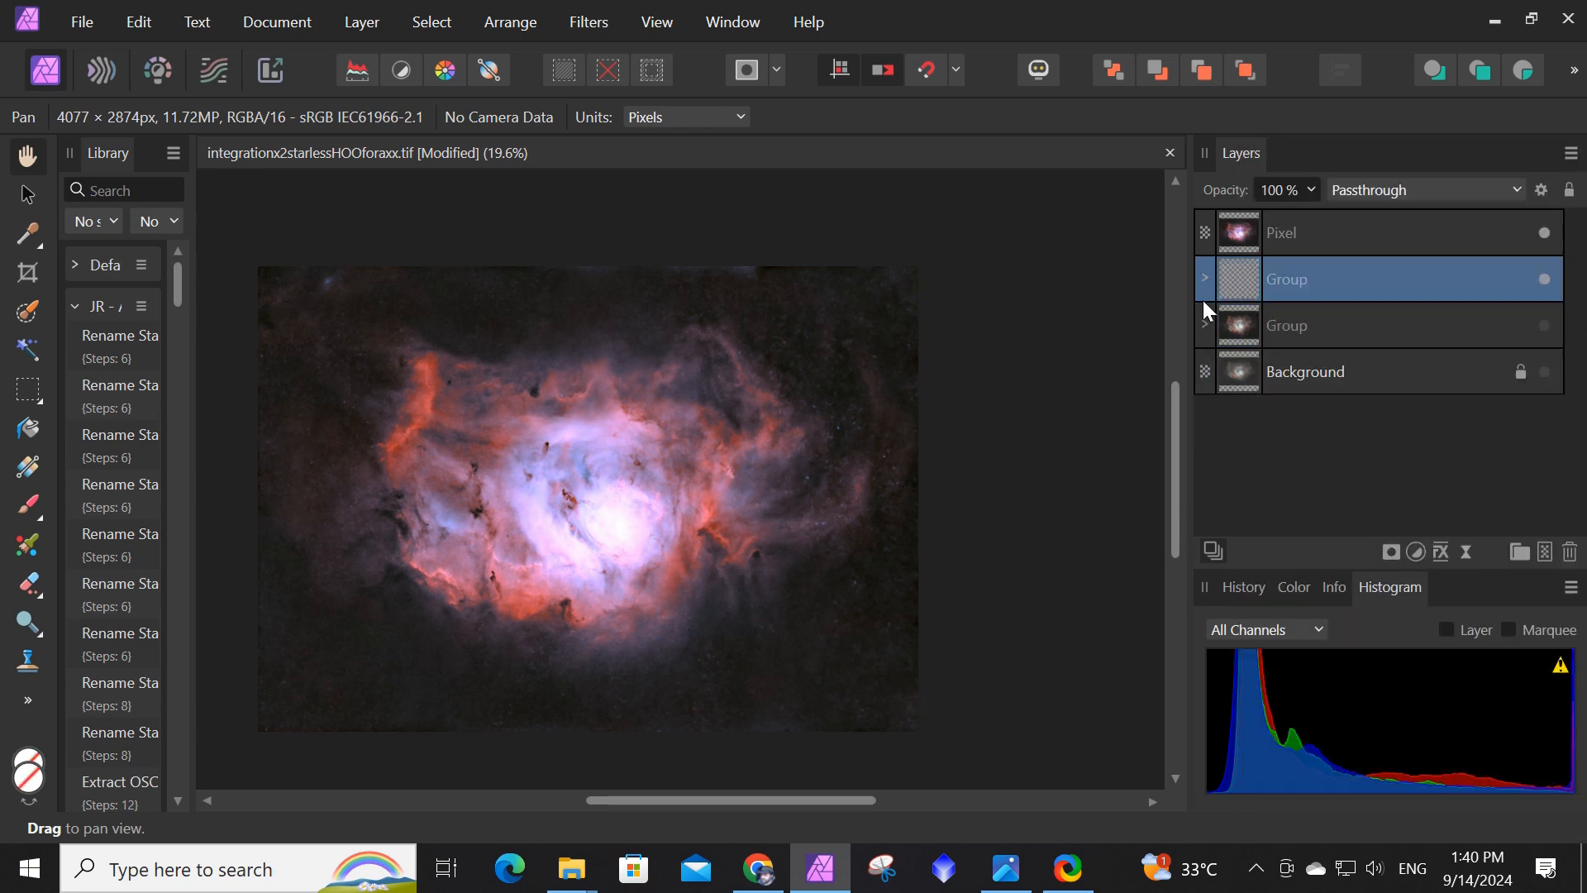
Duplicate the merged Pixel layer three times.
left_click(1322, 245)
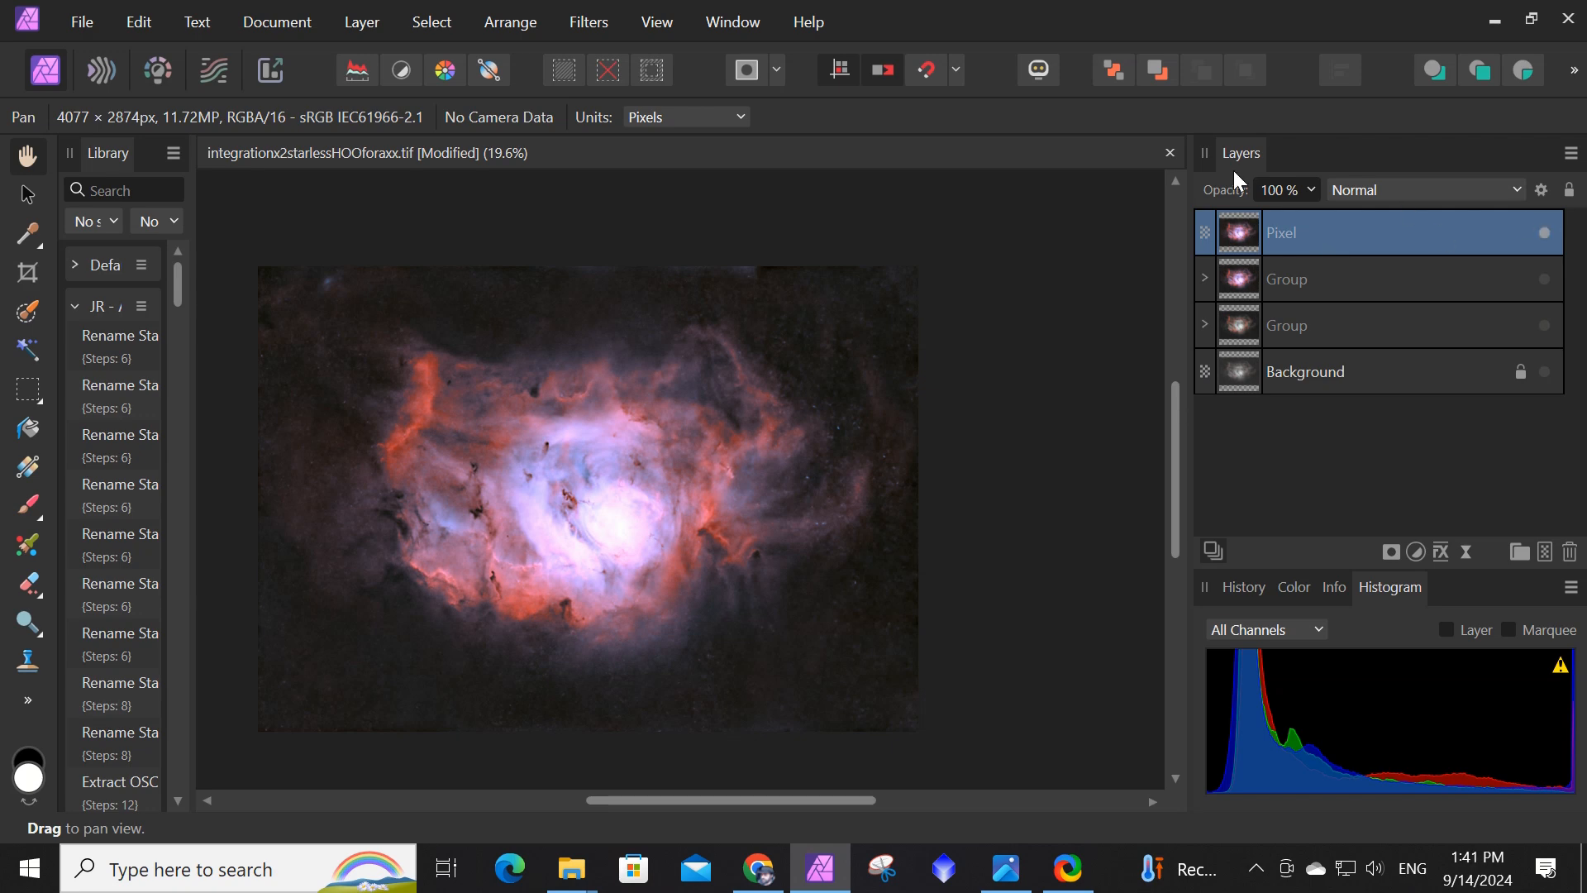
right_click(1319, 230)
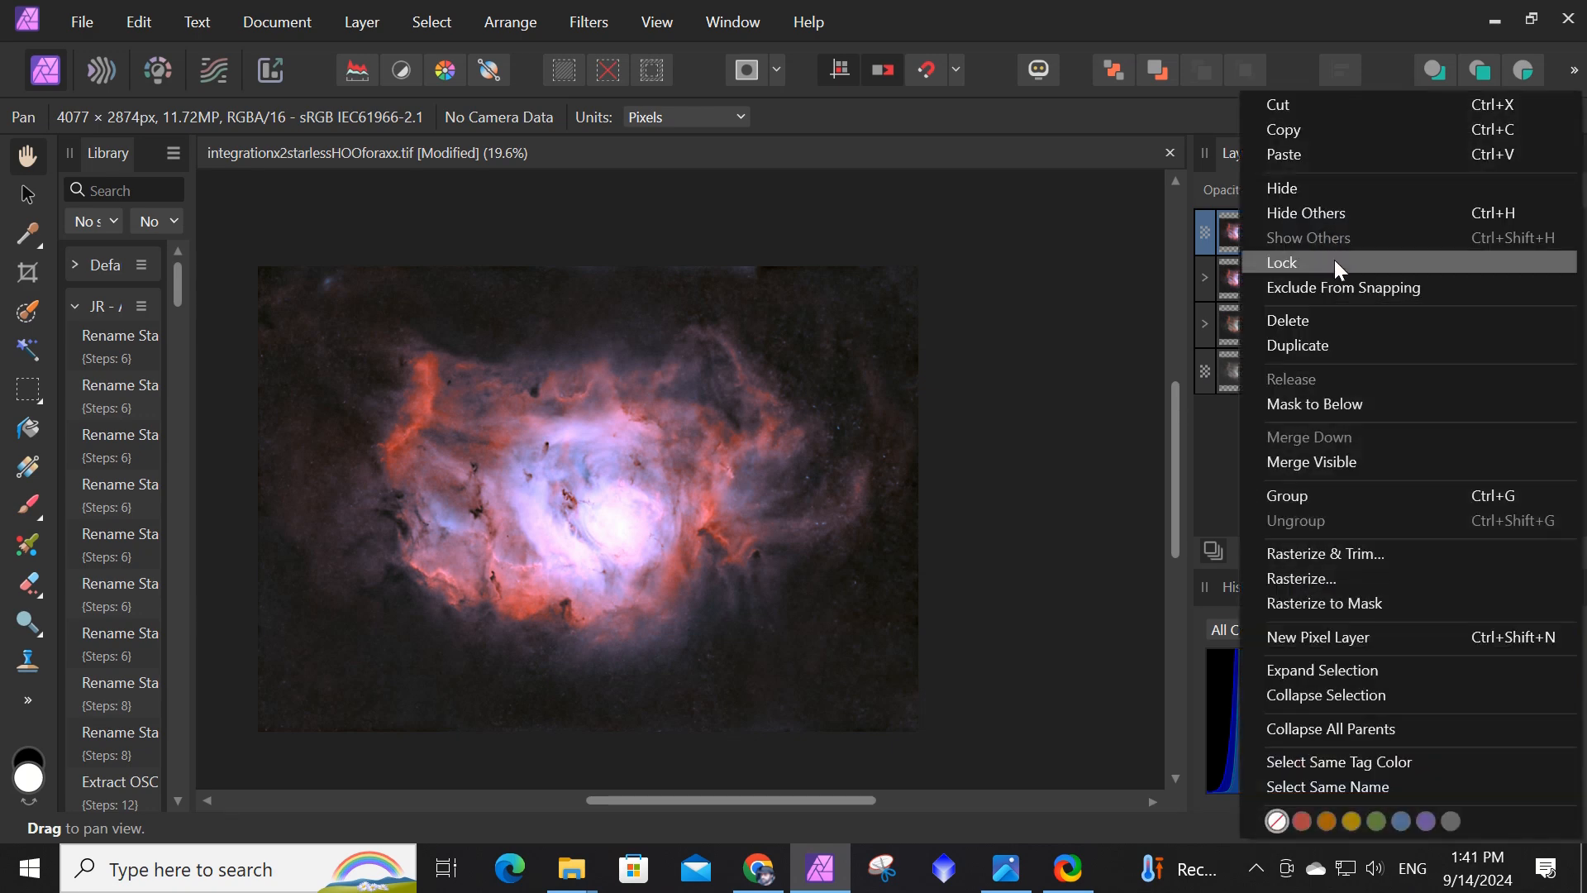
left_click(1329, 339)
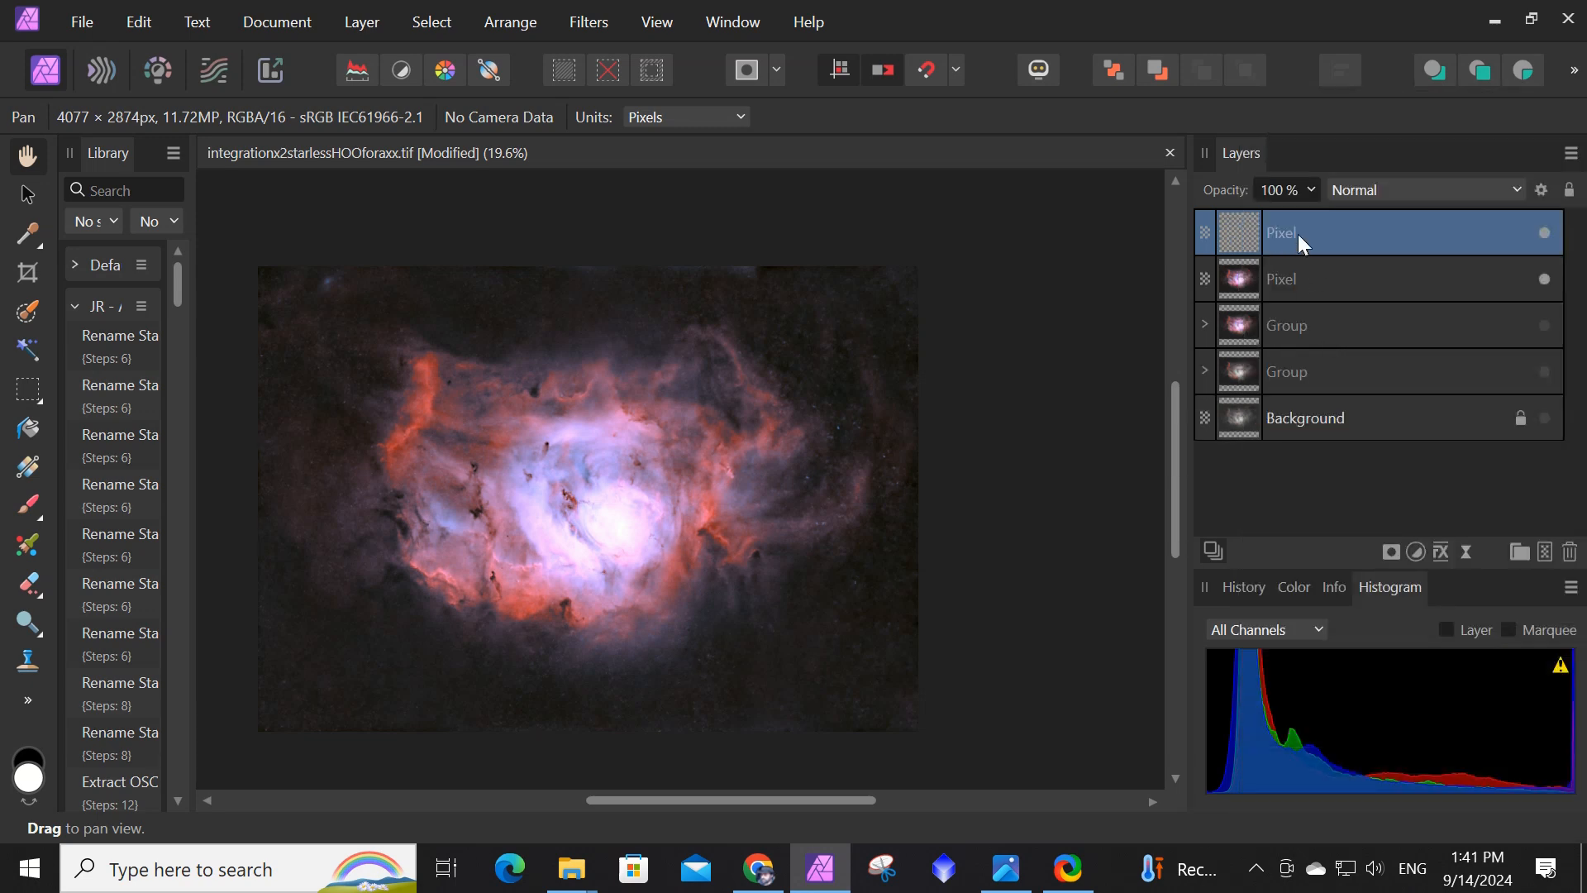
double_click(1297, 234)
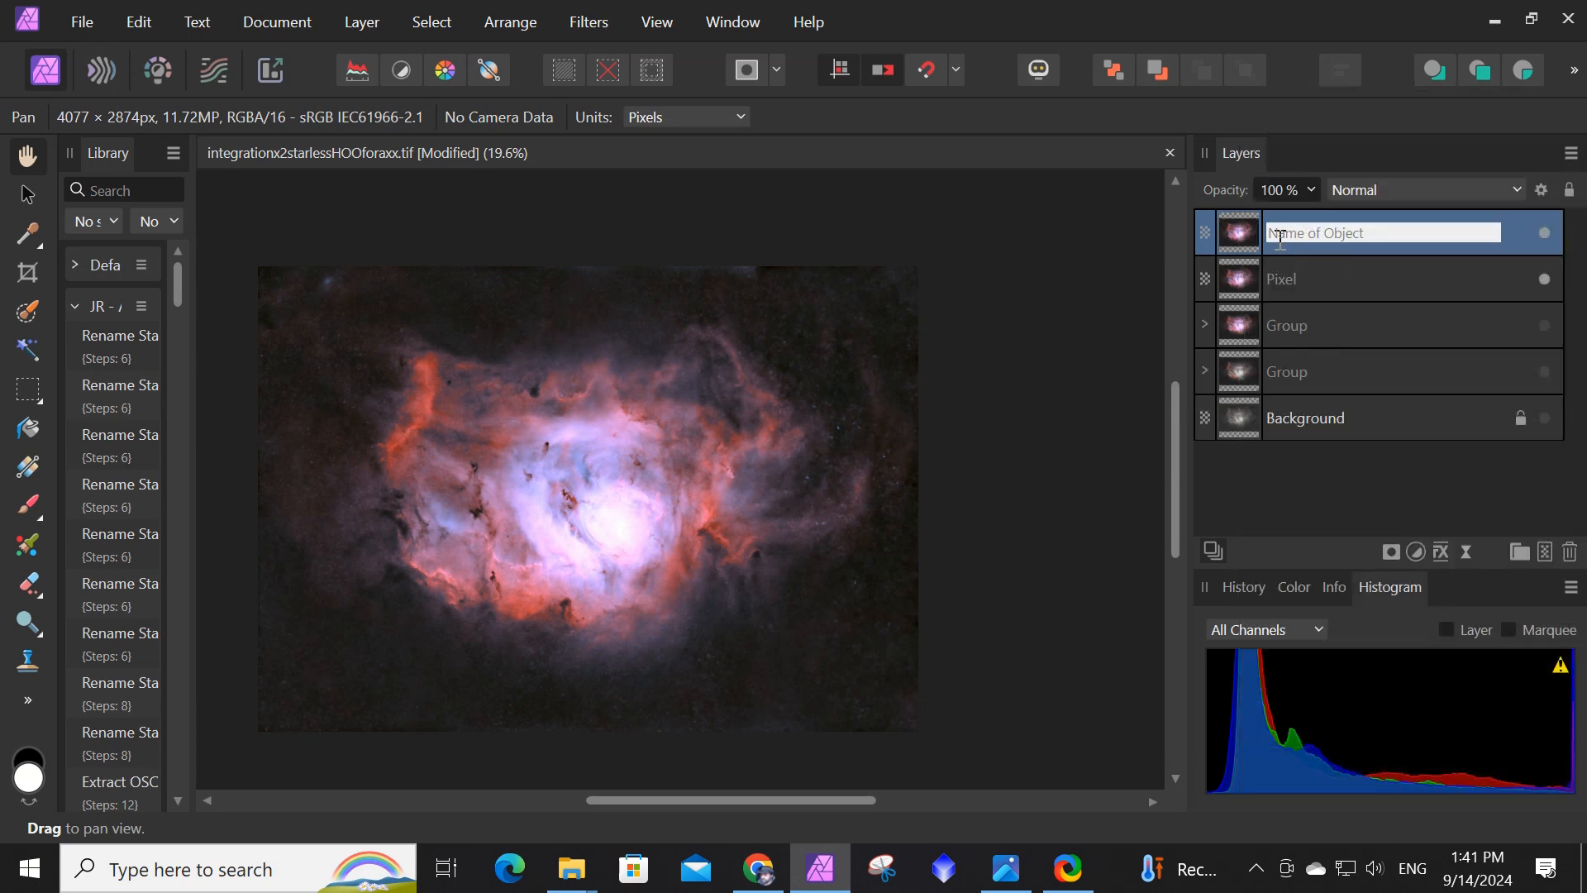
key("Escape")
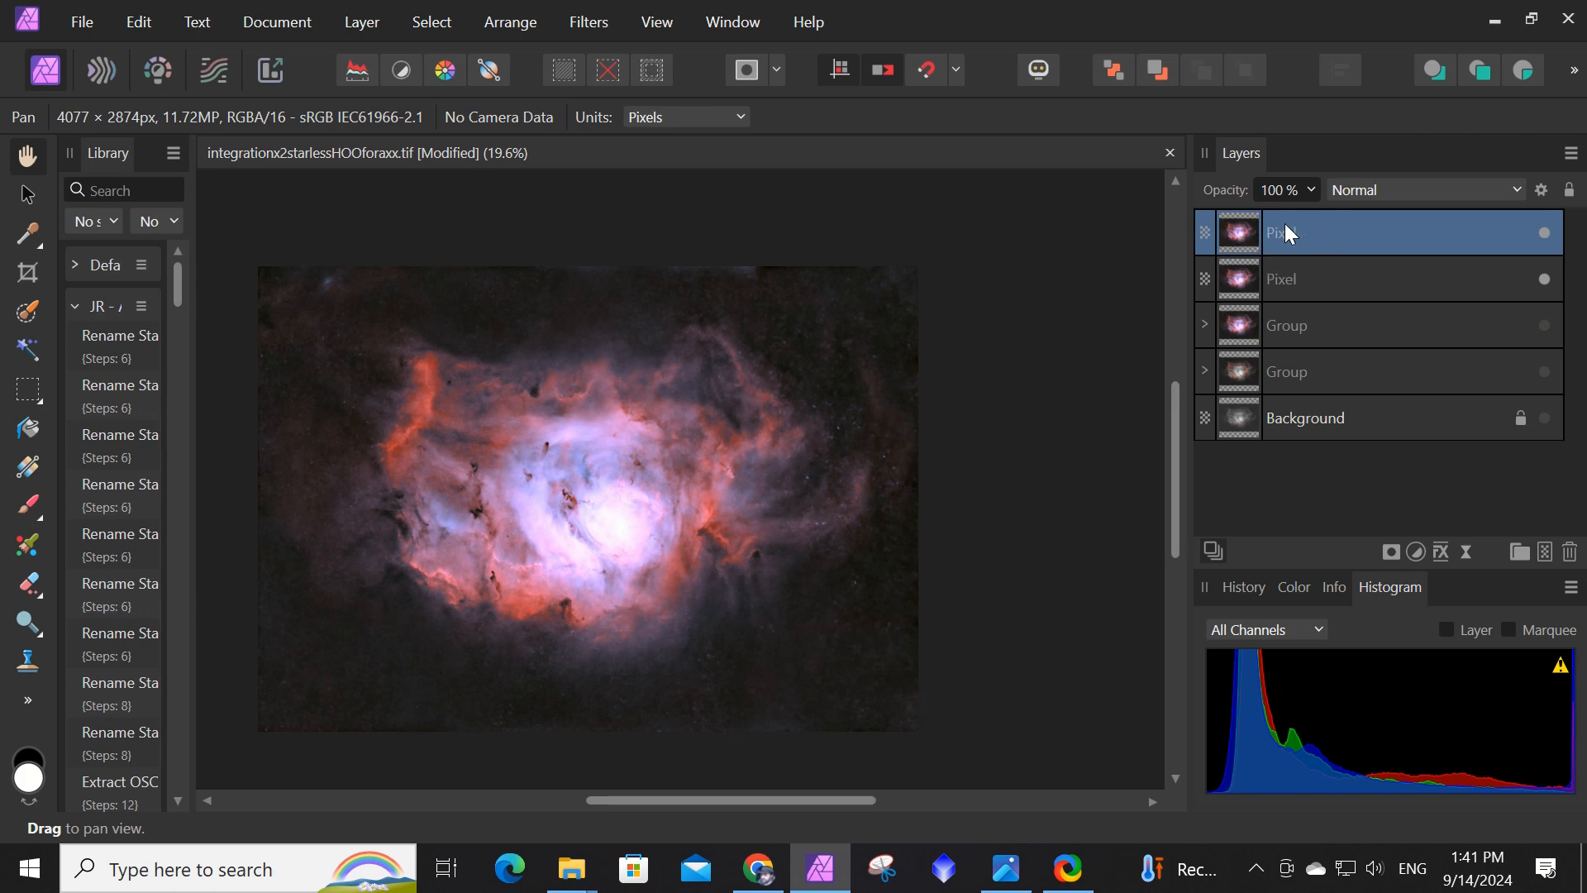
right_click(1238, 266)
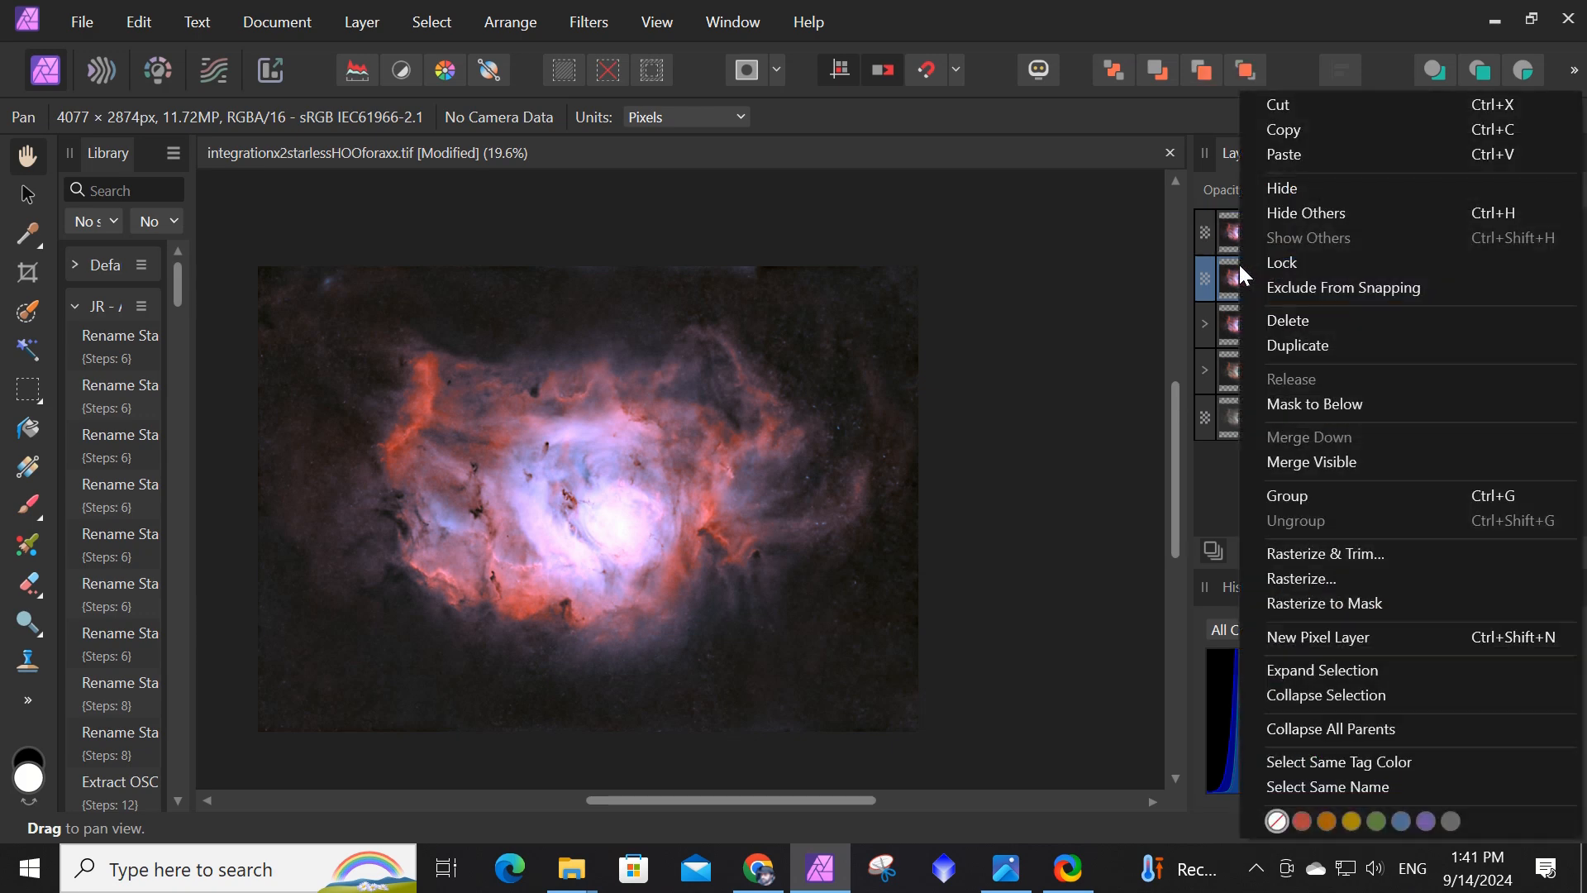
left_click(1284, 344)
right_click(1243, 325)
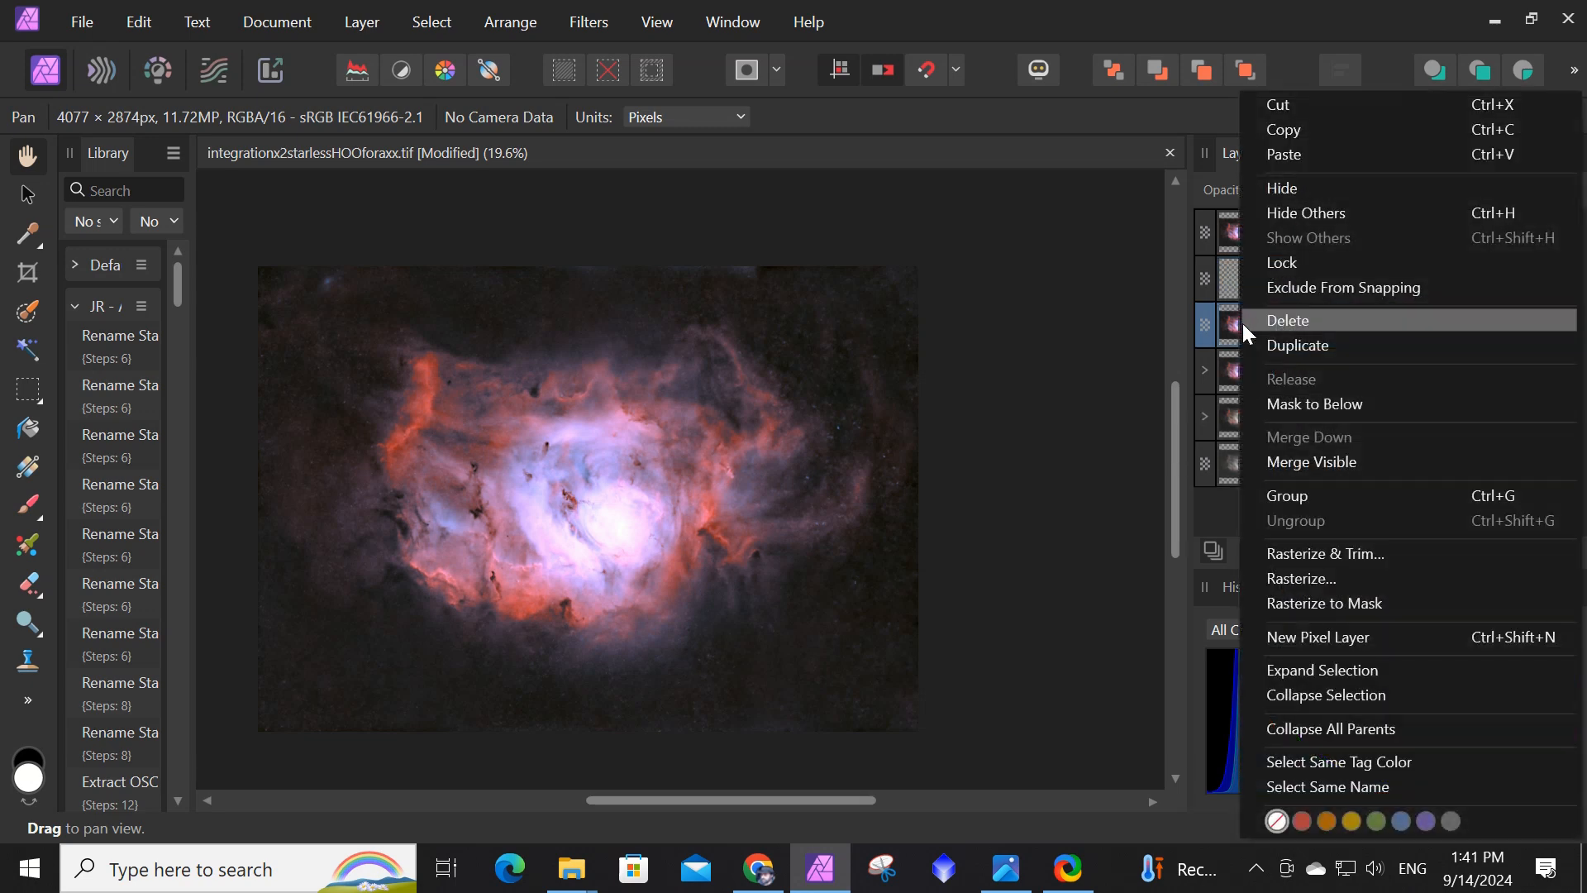
left_click(1279, 348)
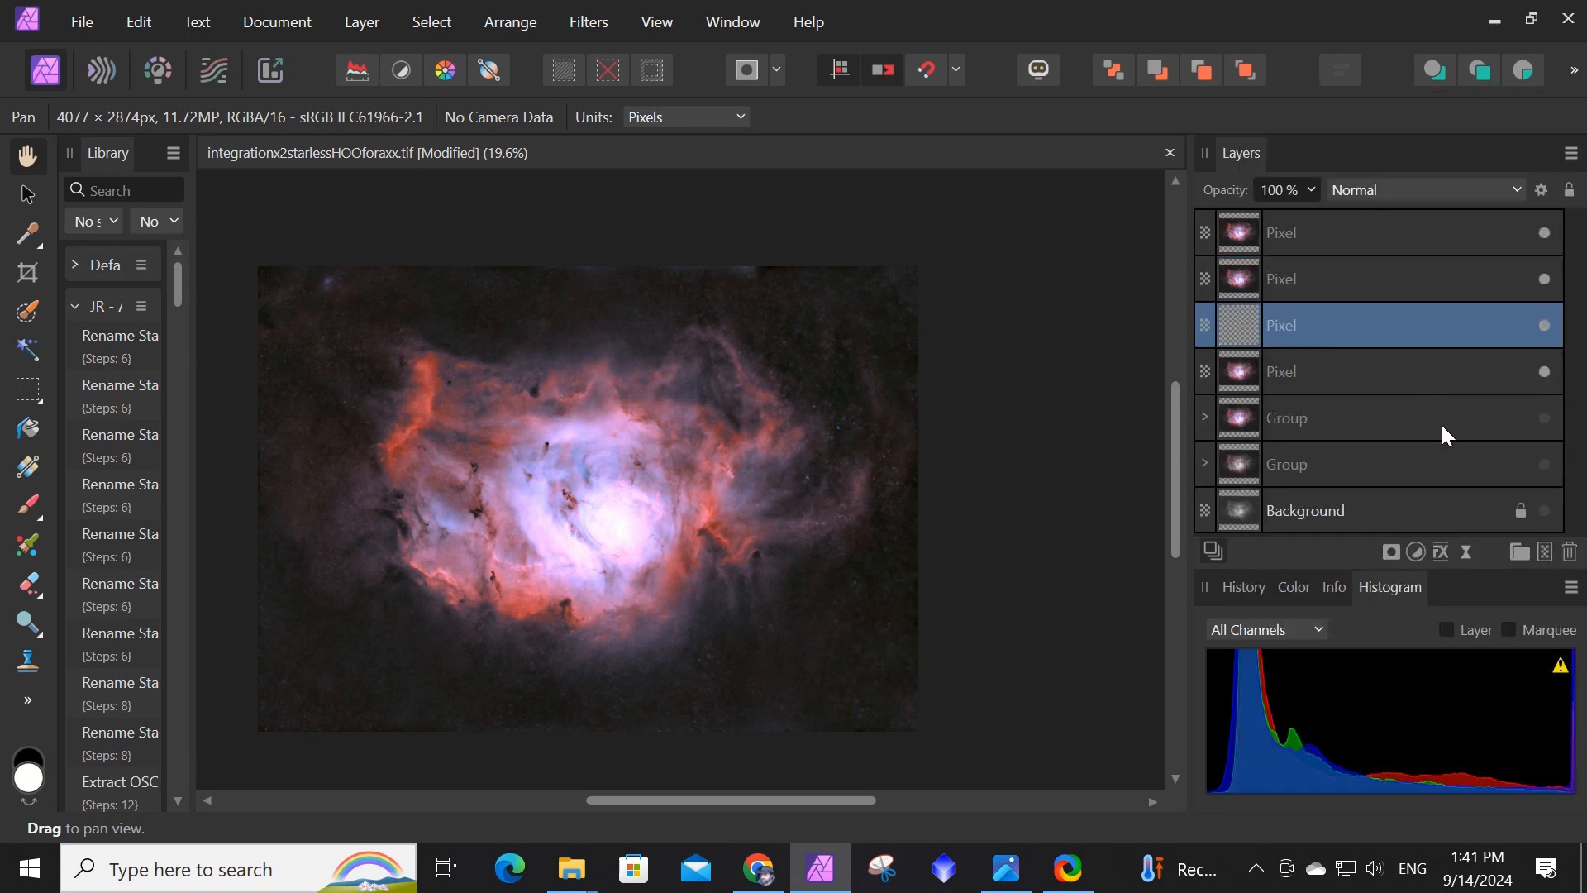
Rename the three uppermost pixel layers, from the top down, as coarse, medium and fine.
left_click(1311, 230)
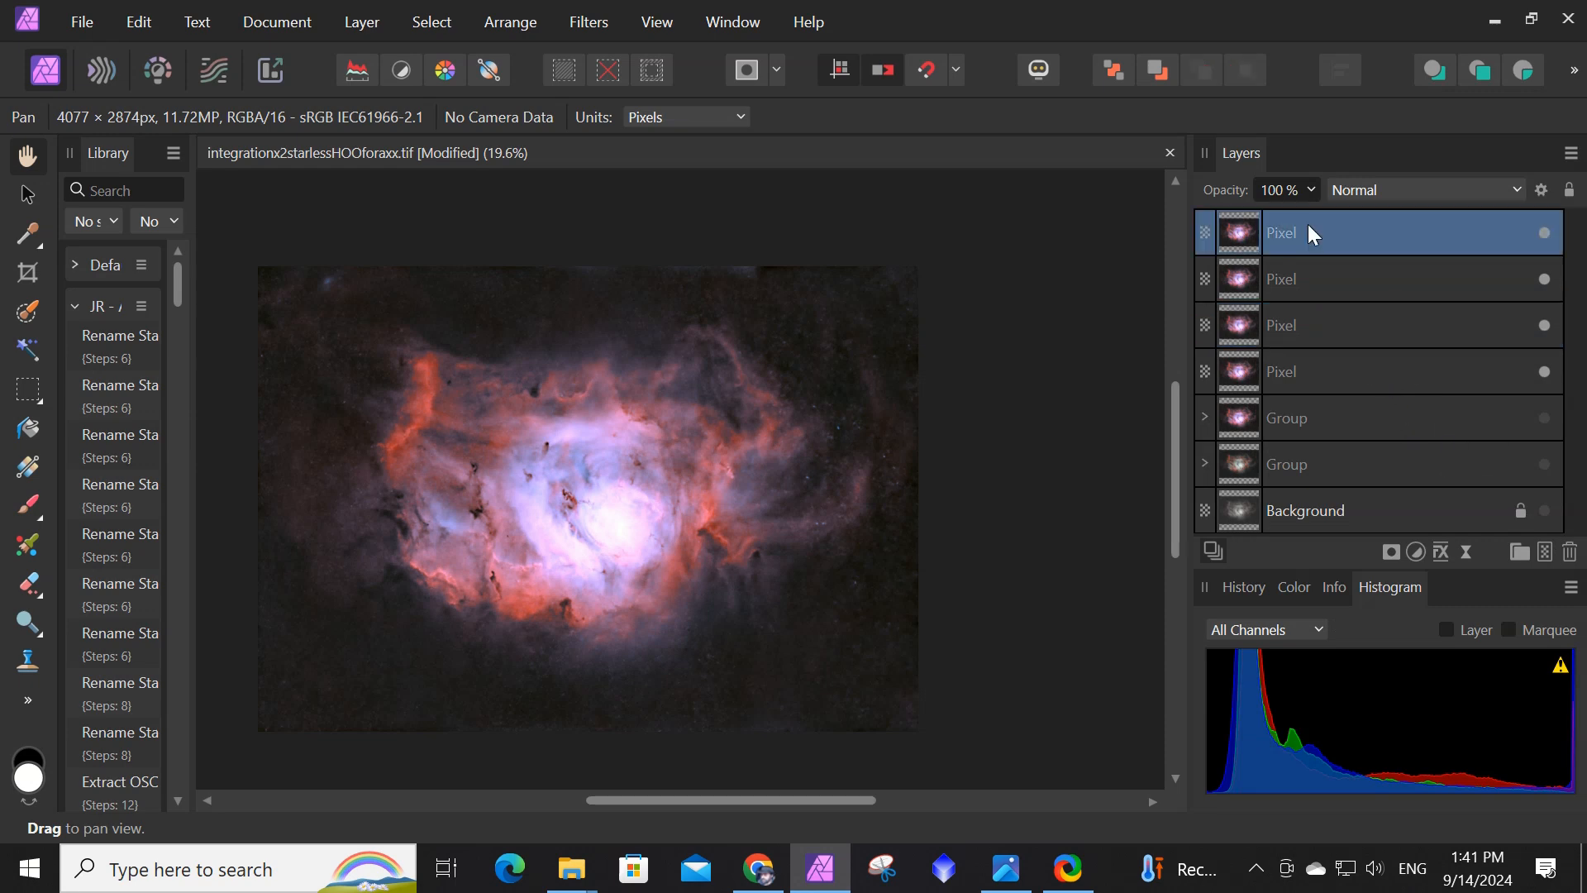
left_click(1311, 228)
type("coarse")
key("Return")
left_click(1345, 279)
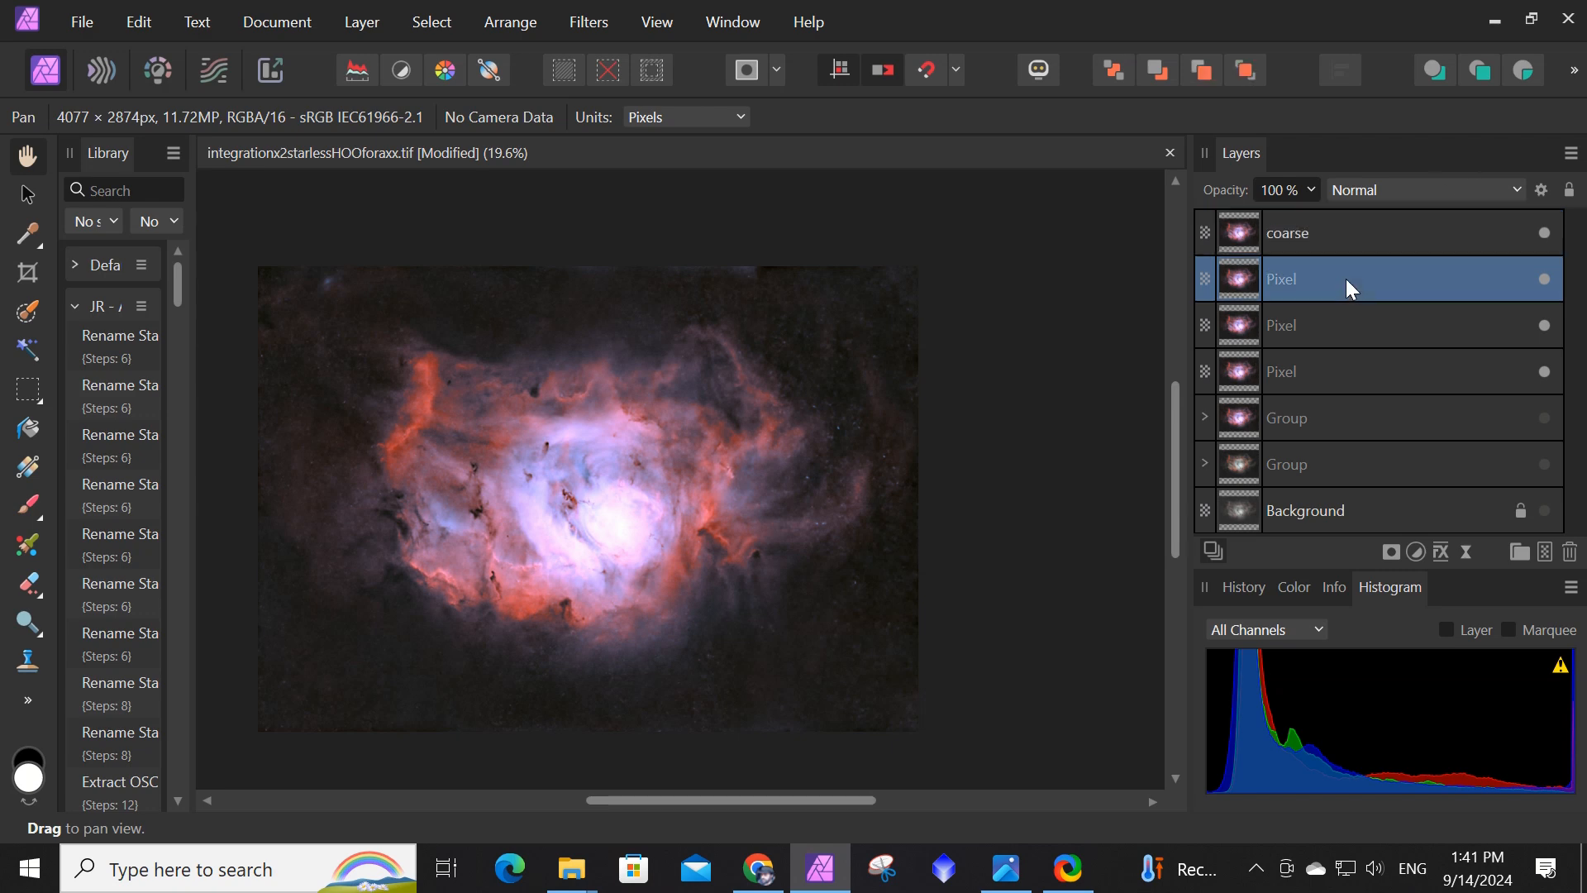
left_click(1345, 279)
type("medium")
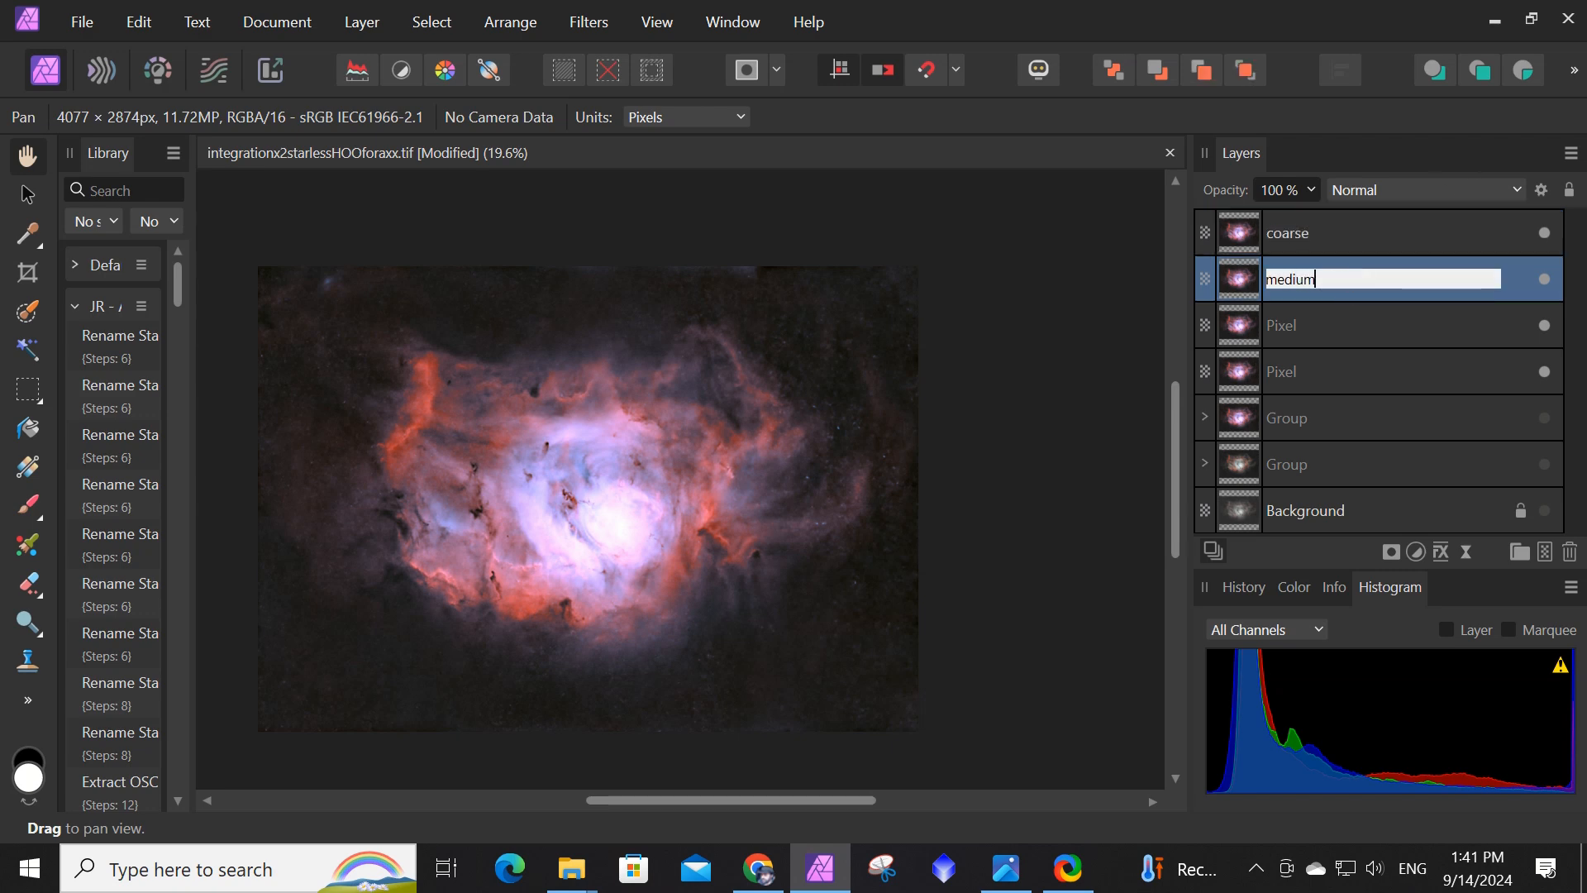
key("Return")
left_click(1299, 326)
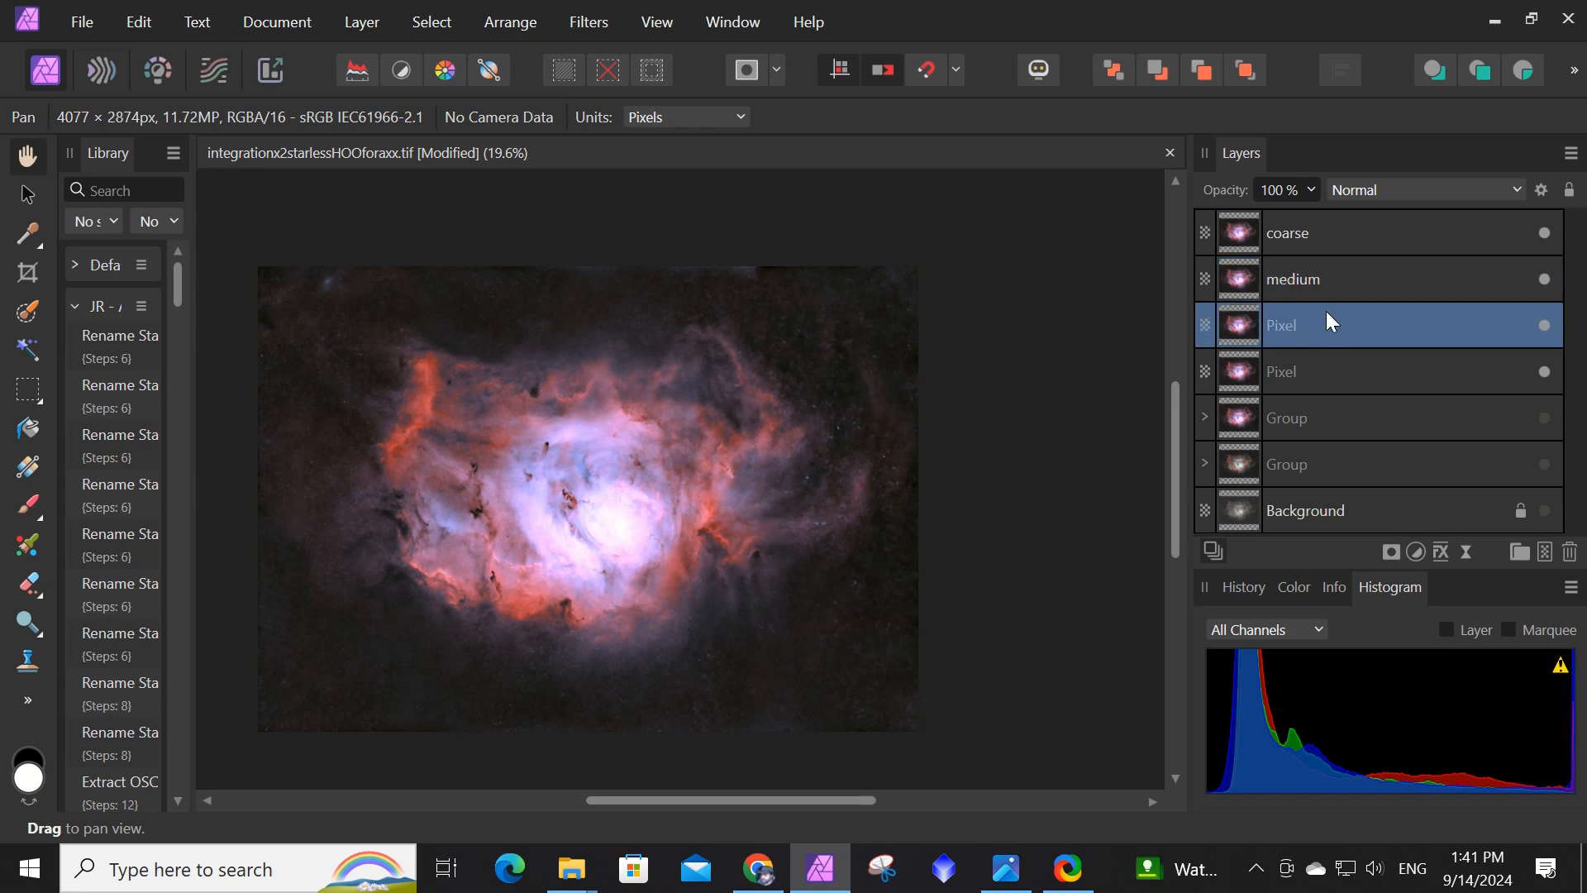
left_click(1330, 323)
type("fine")
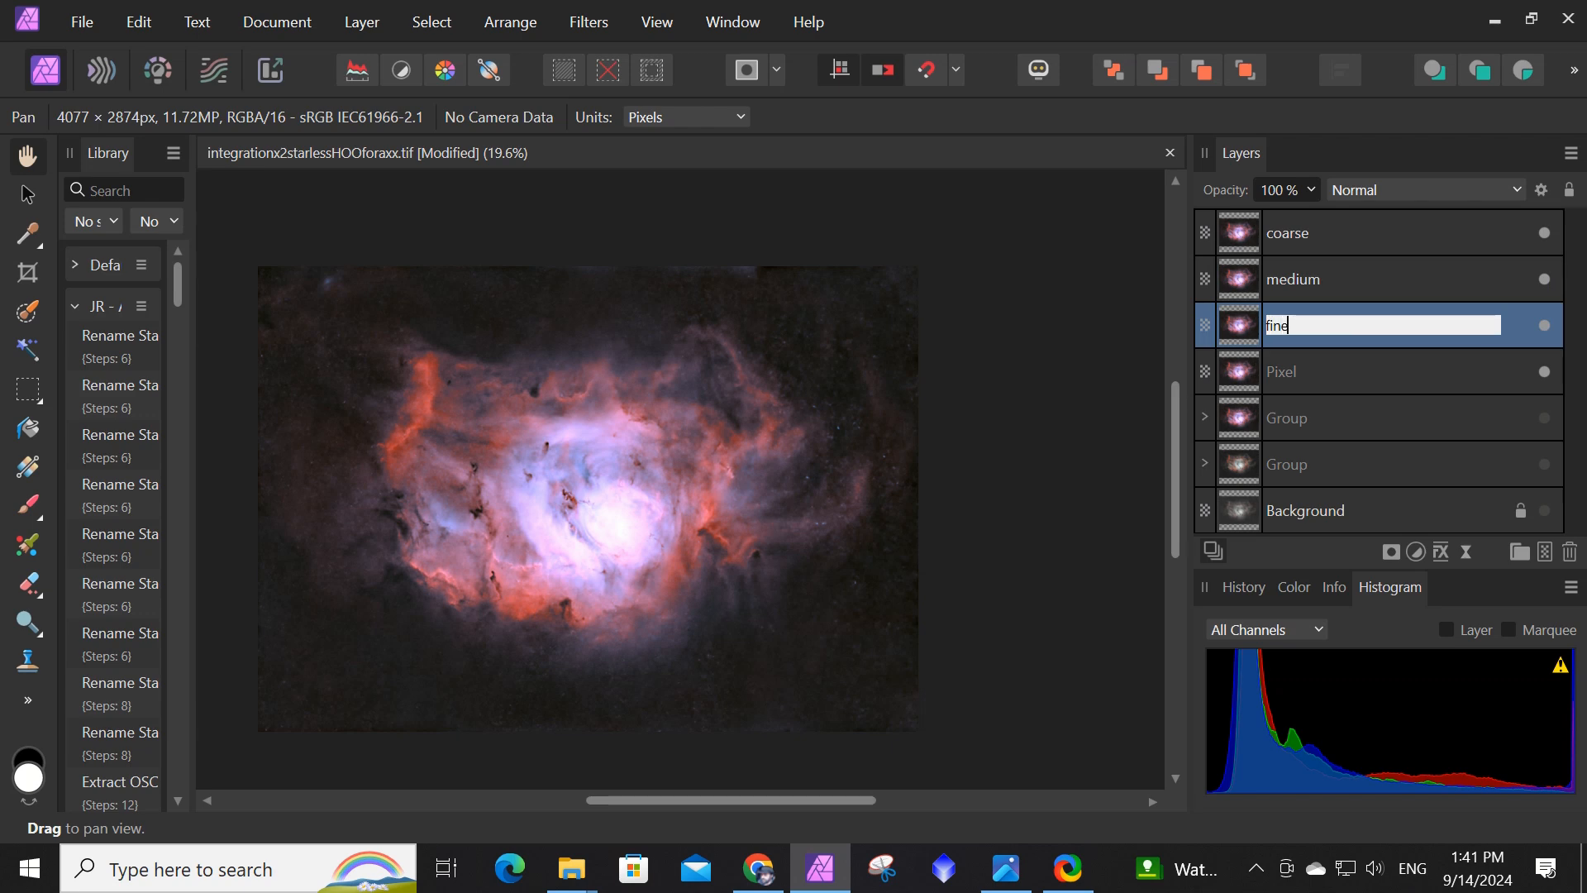
key("Return")
Hide the coarse and medium layers and the unnamed Pixel layer beneath fine.
left_click(1543, 232)
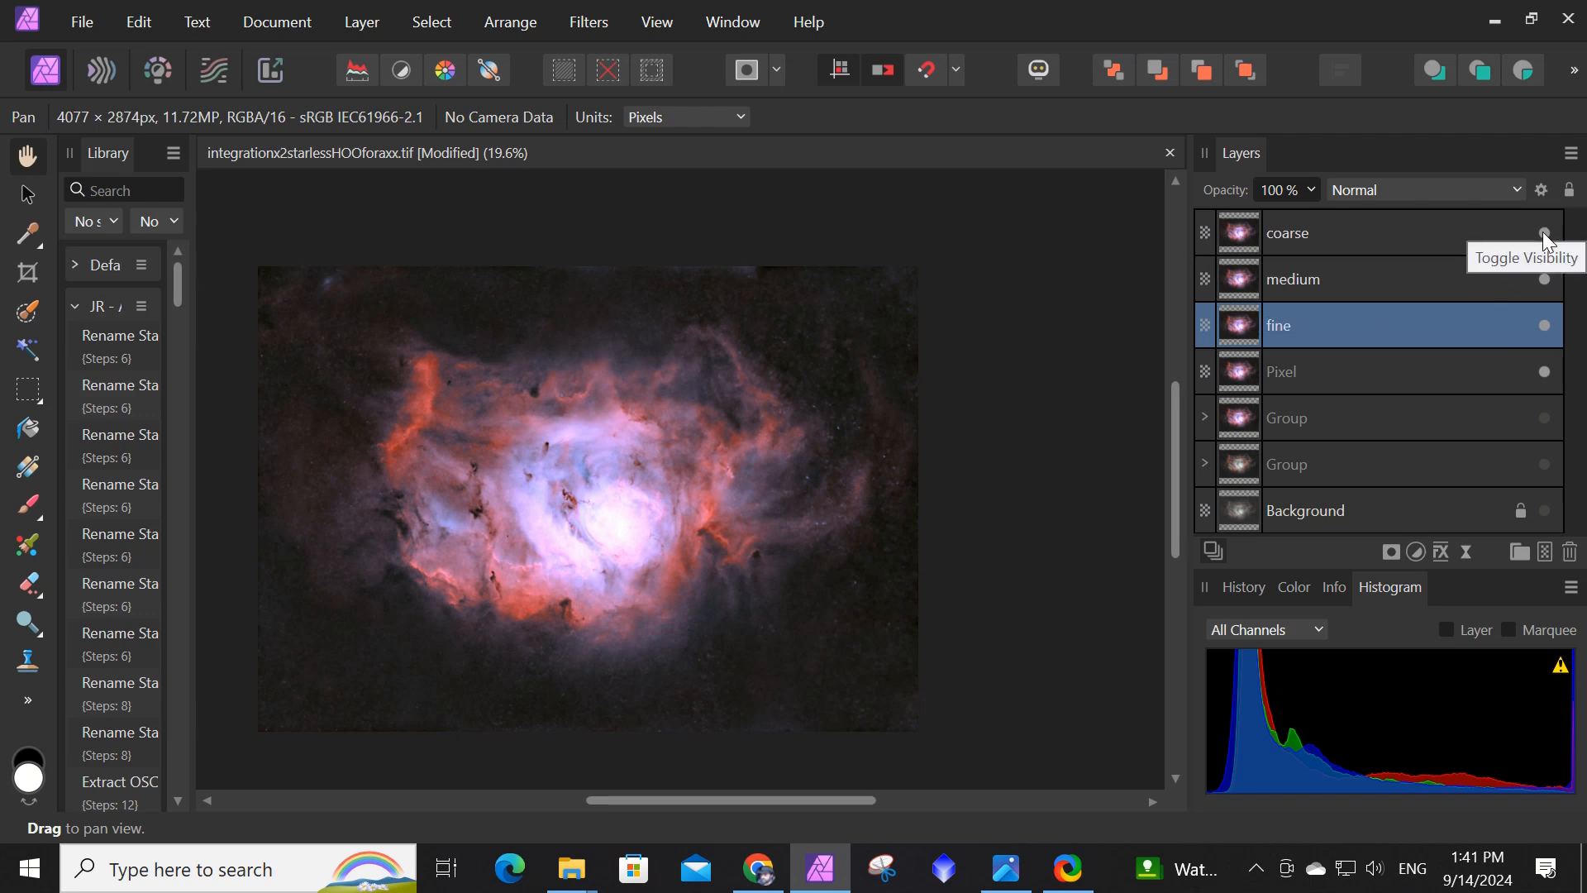
left_click(1544, 279)
left_click(1544, 369)
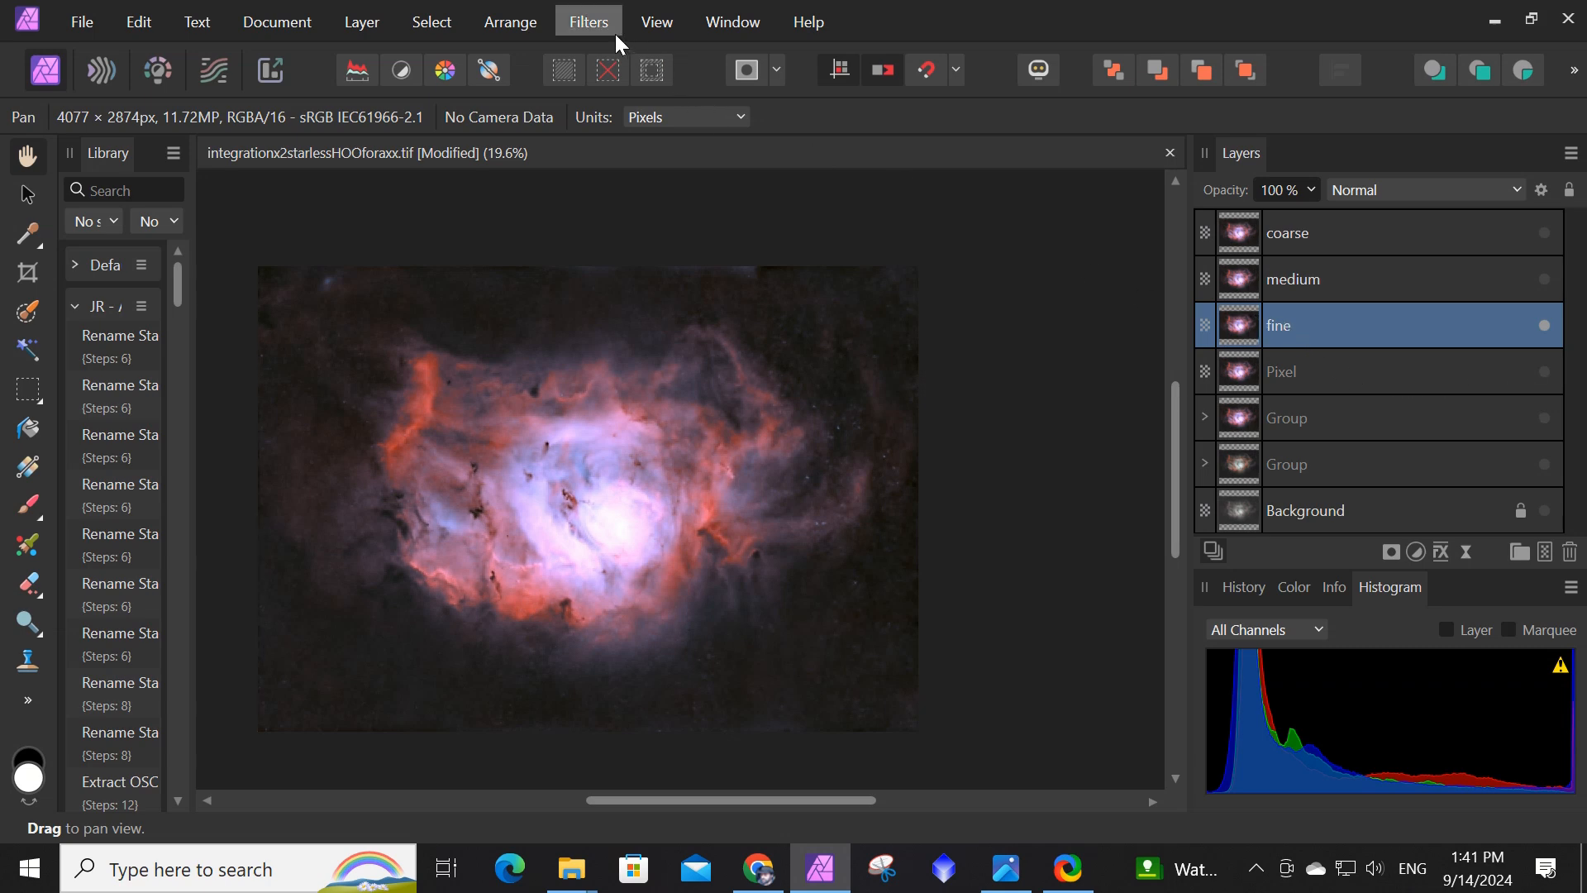
Apply Frequency Separation to the fine layer using the Gaussian method with a radius of 7 px.
left_click(583, 23)
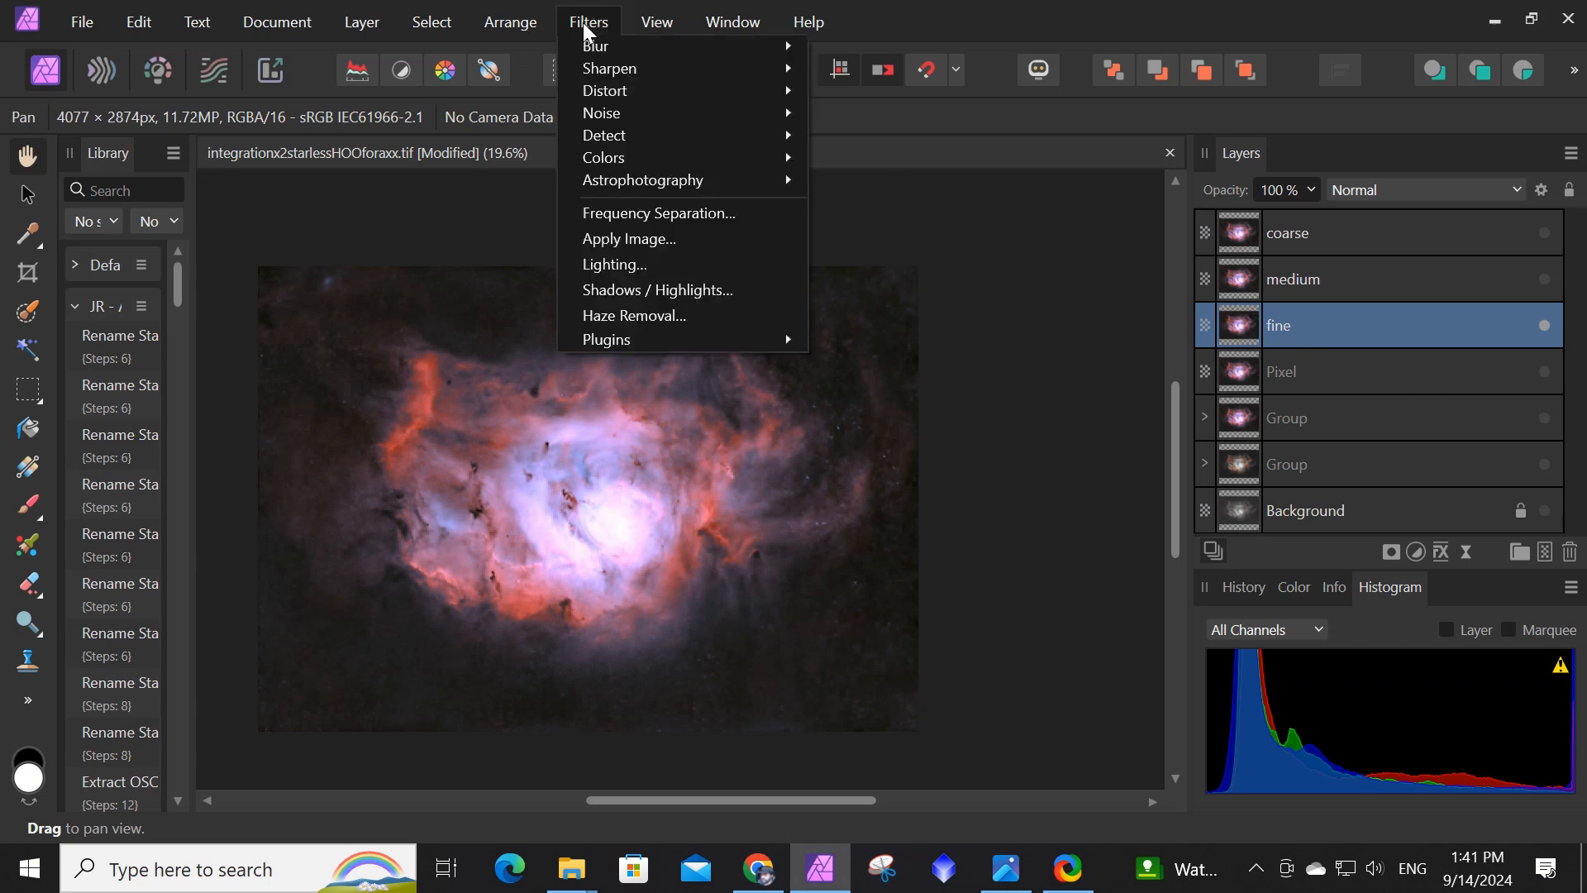
left_click(633, 215)
left_click_drag(674, 304, 1115, 303)
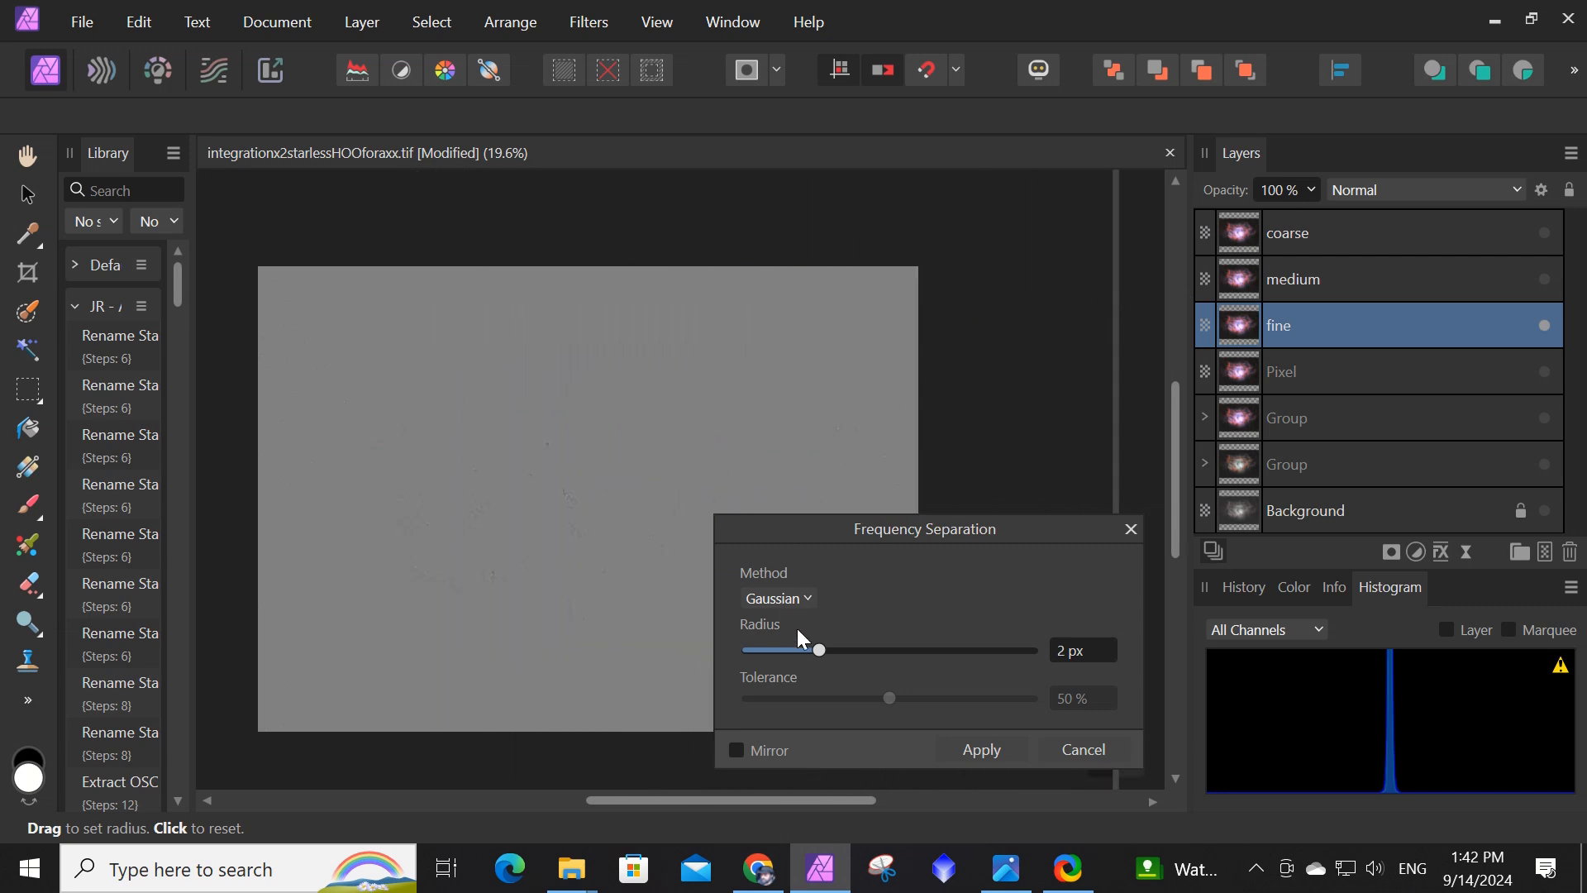
left_click_drag(817, 648, 736, 650)
left_click_drag(795, 536, 1029, 443)
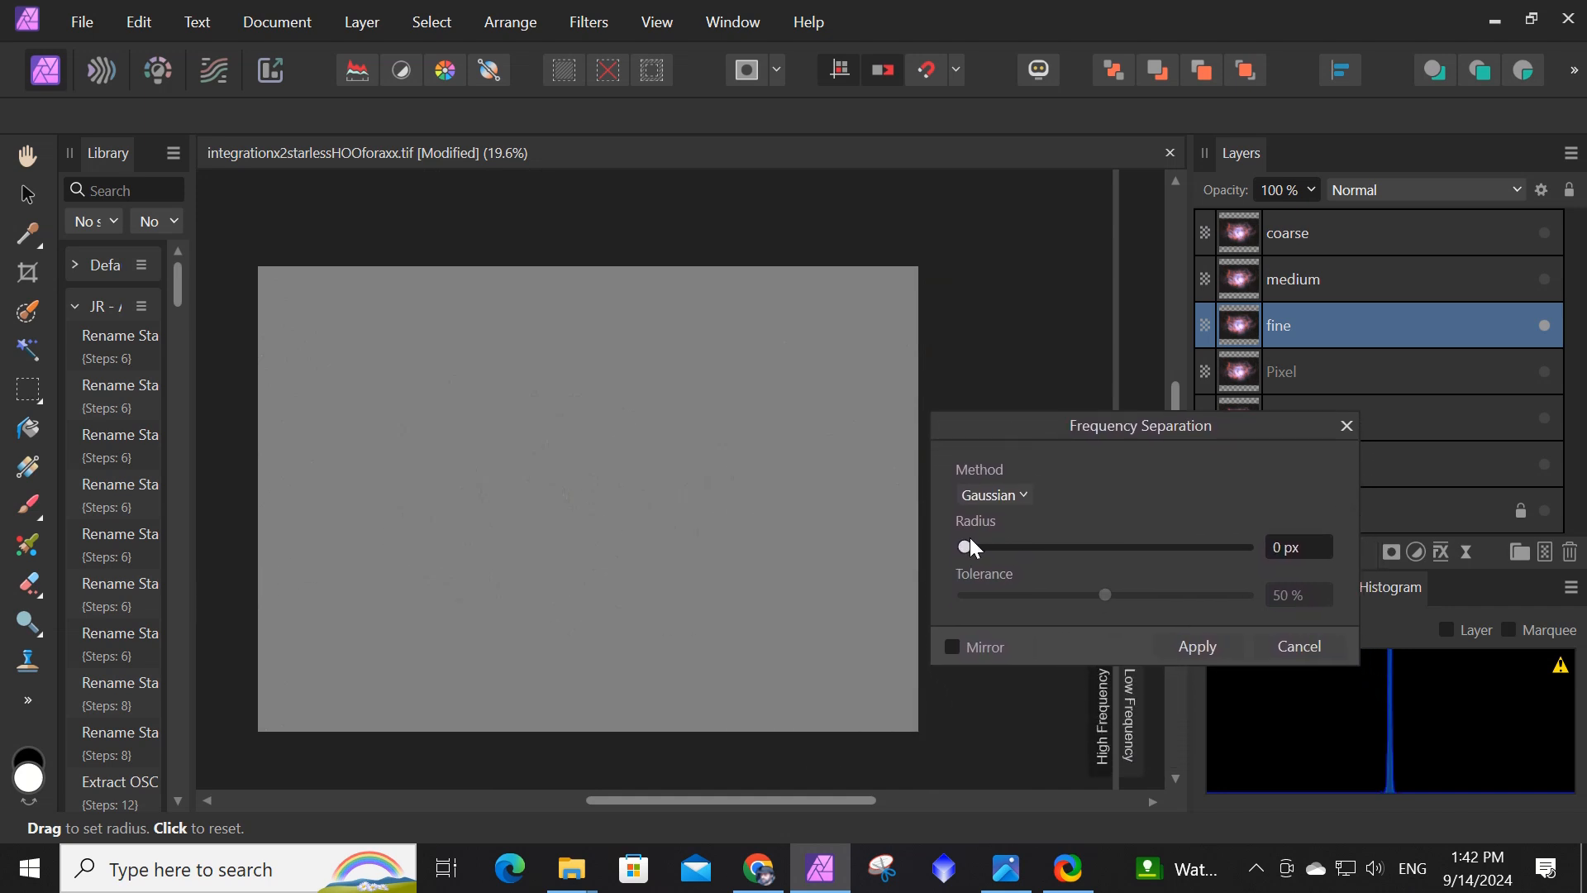
left_click_drag(965, 547, 1297, 522)
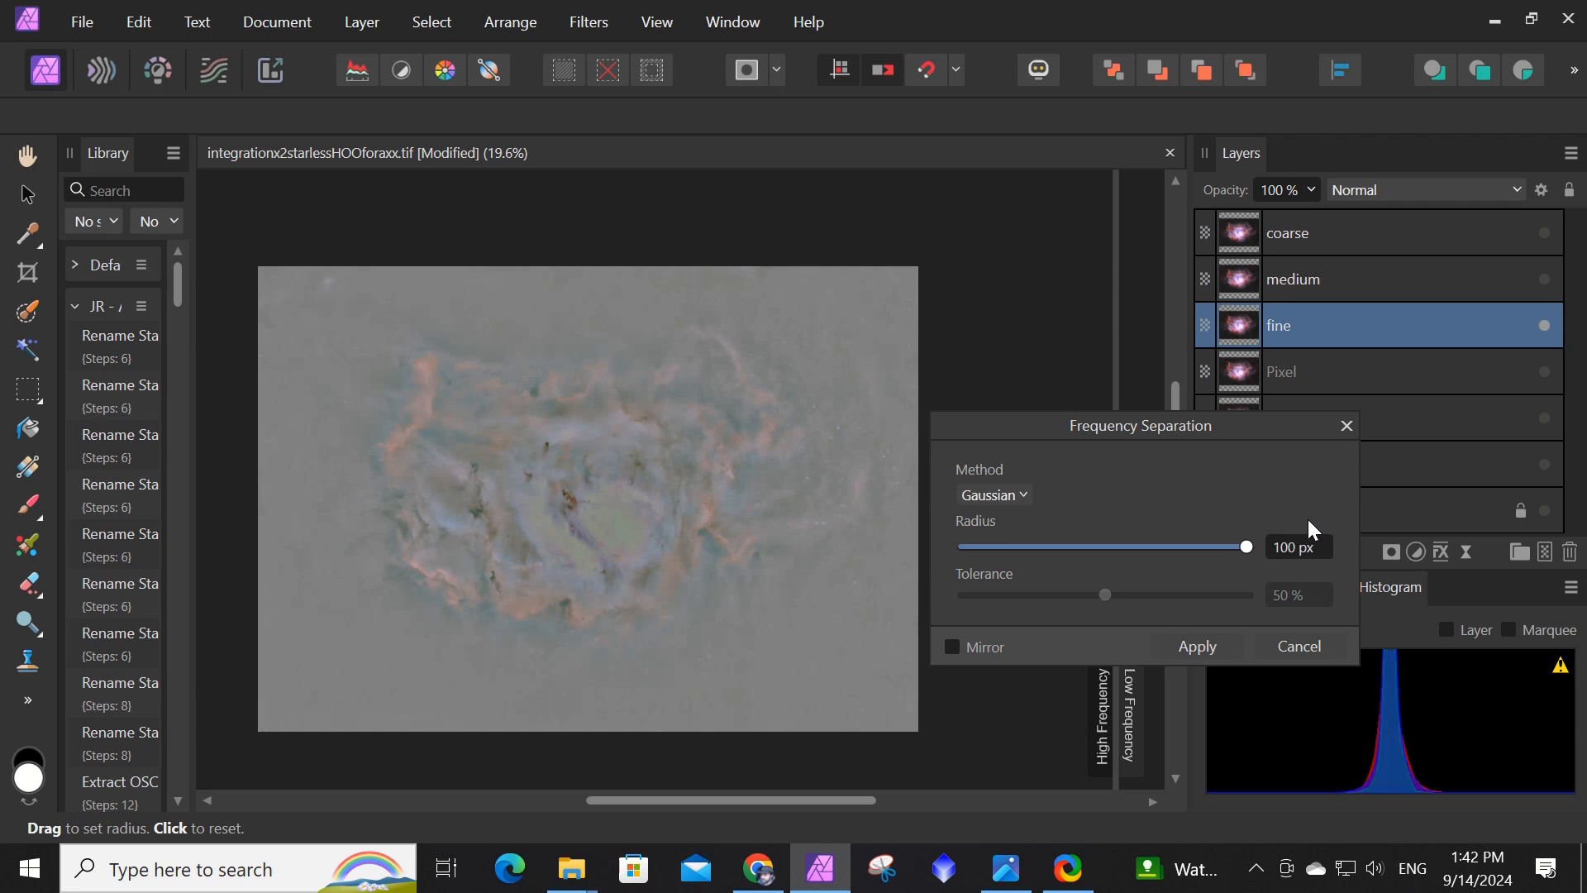
left_click_drag(1304, 523, 1069, 547)
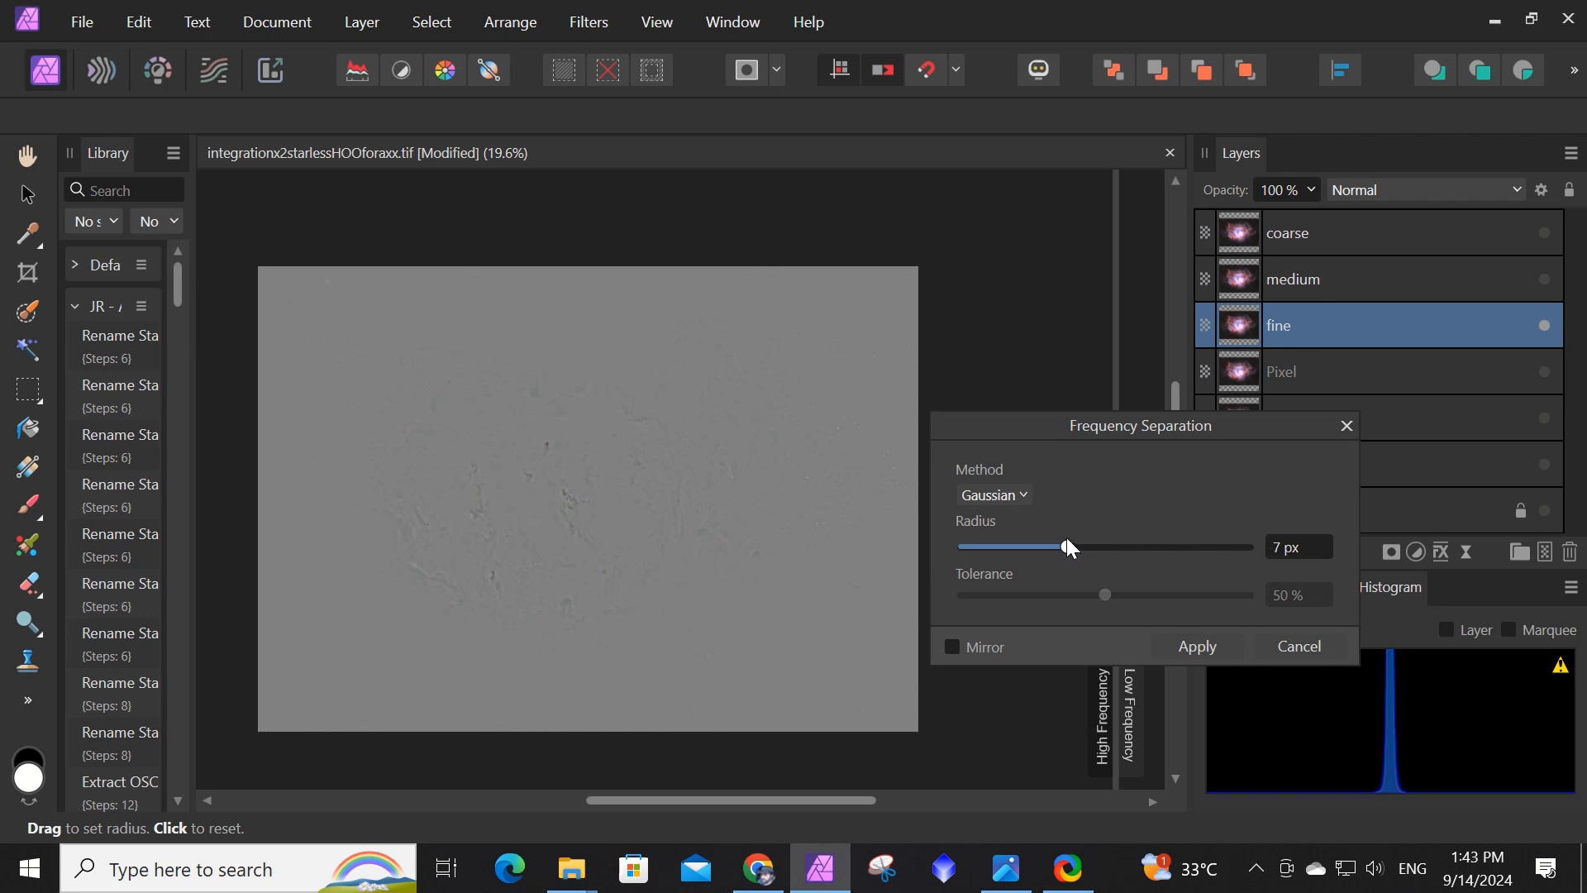
left_click(1207, 649)
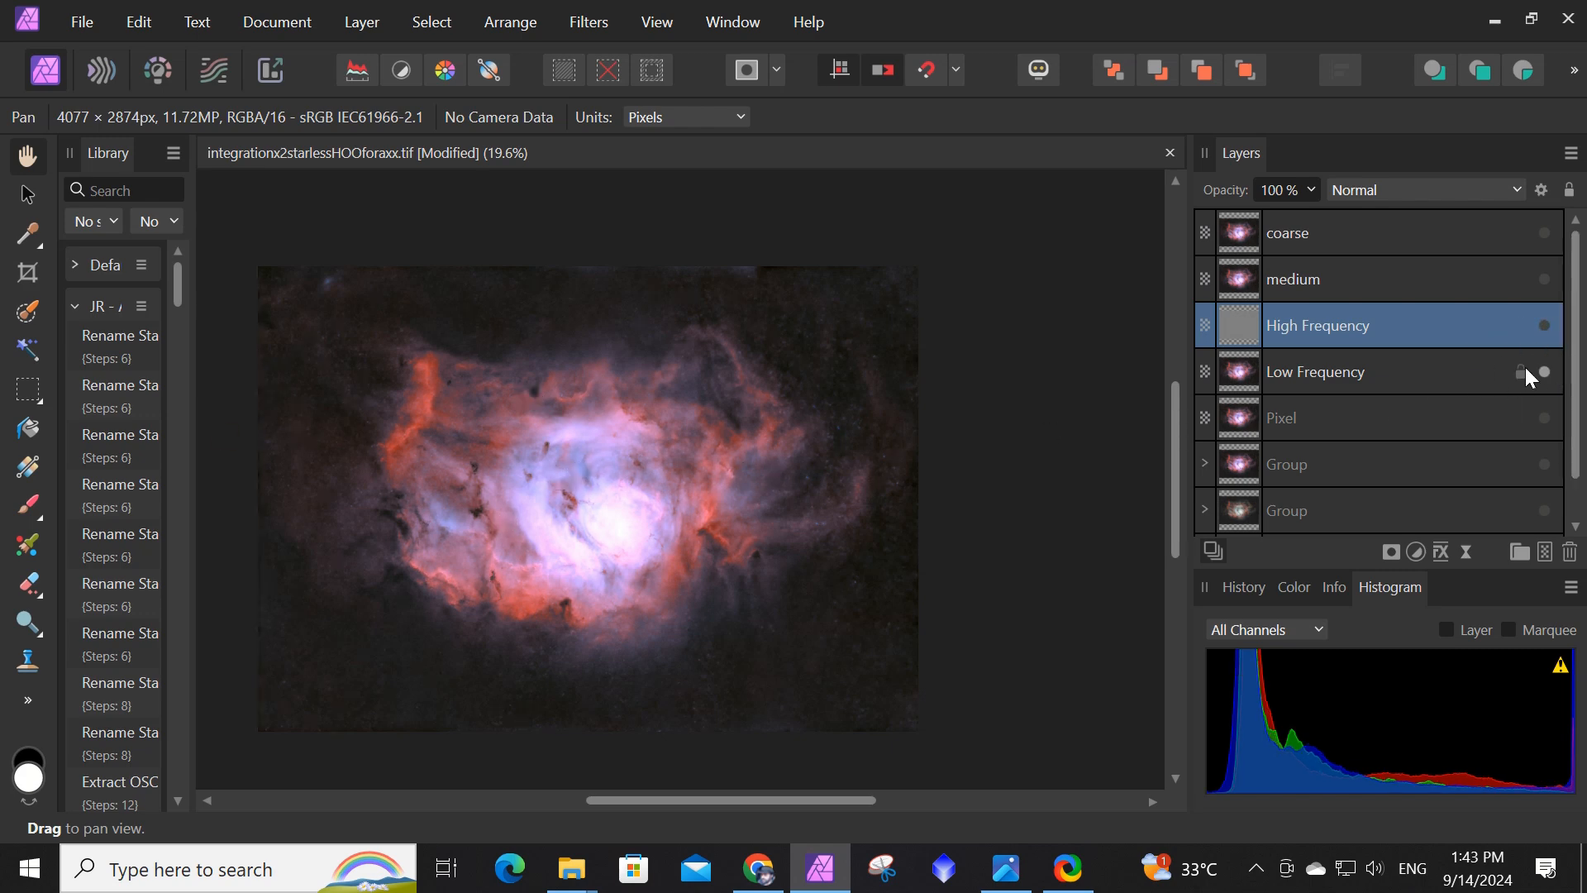
Hide the High Frequency layer and select the Low Frequency layer.
left_click(1237, 373)
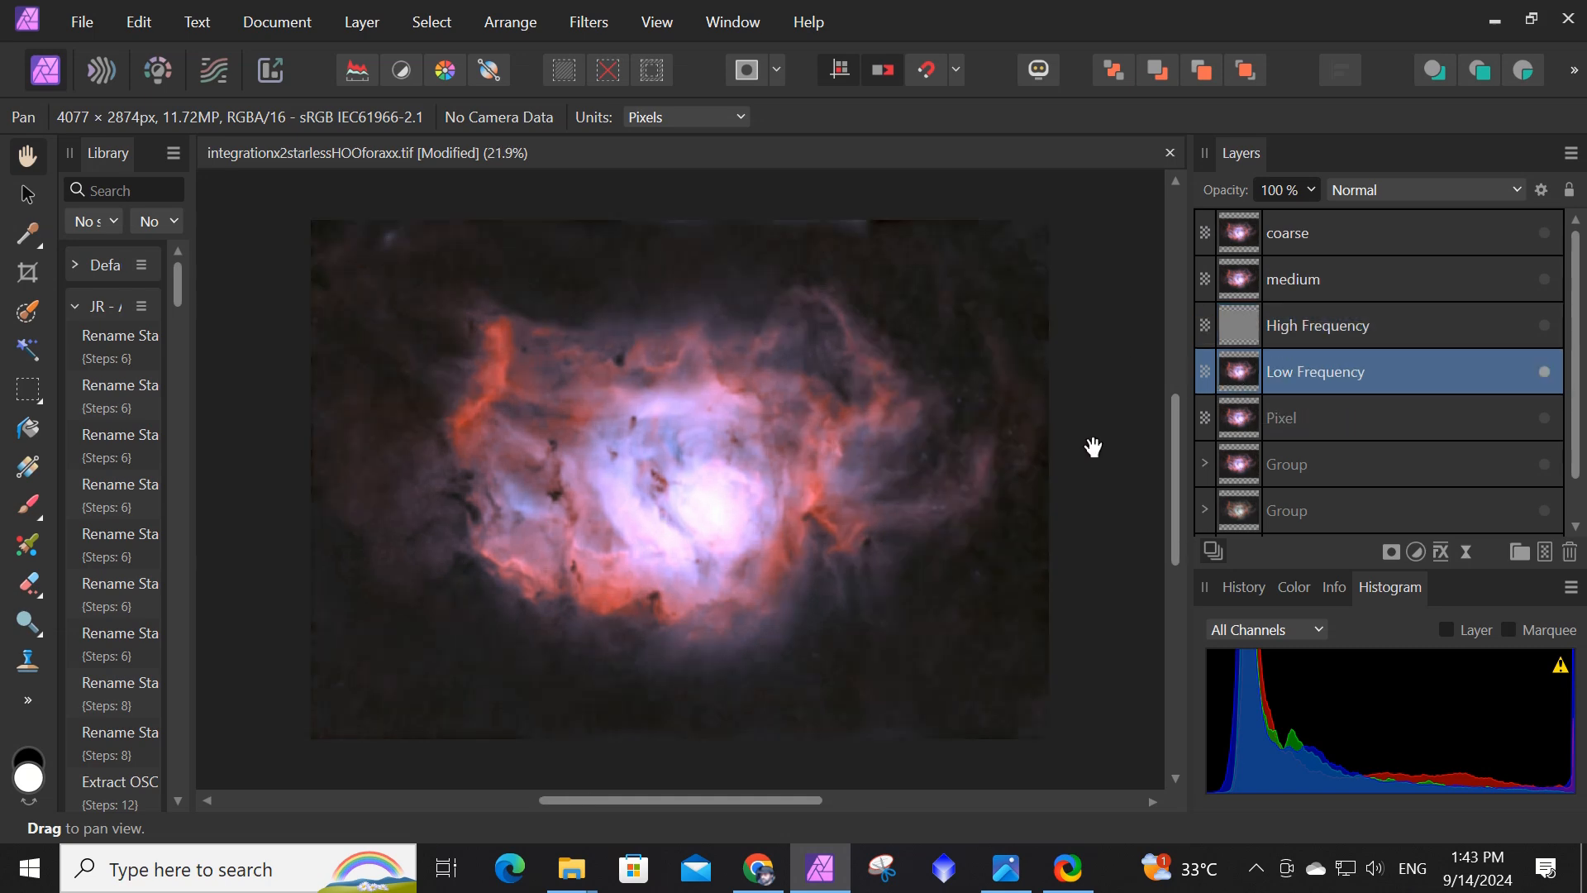
Try a Curves adjustment above the Low Frequency layer and delete it with the curve untouched.
left_click(1415, 551)
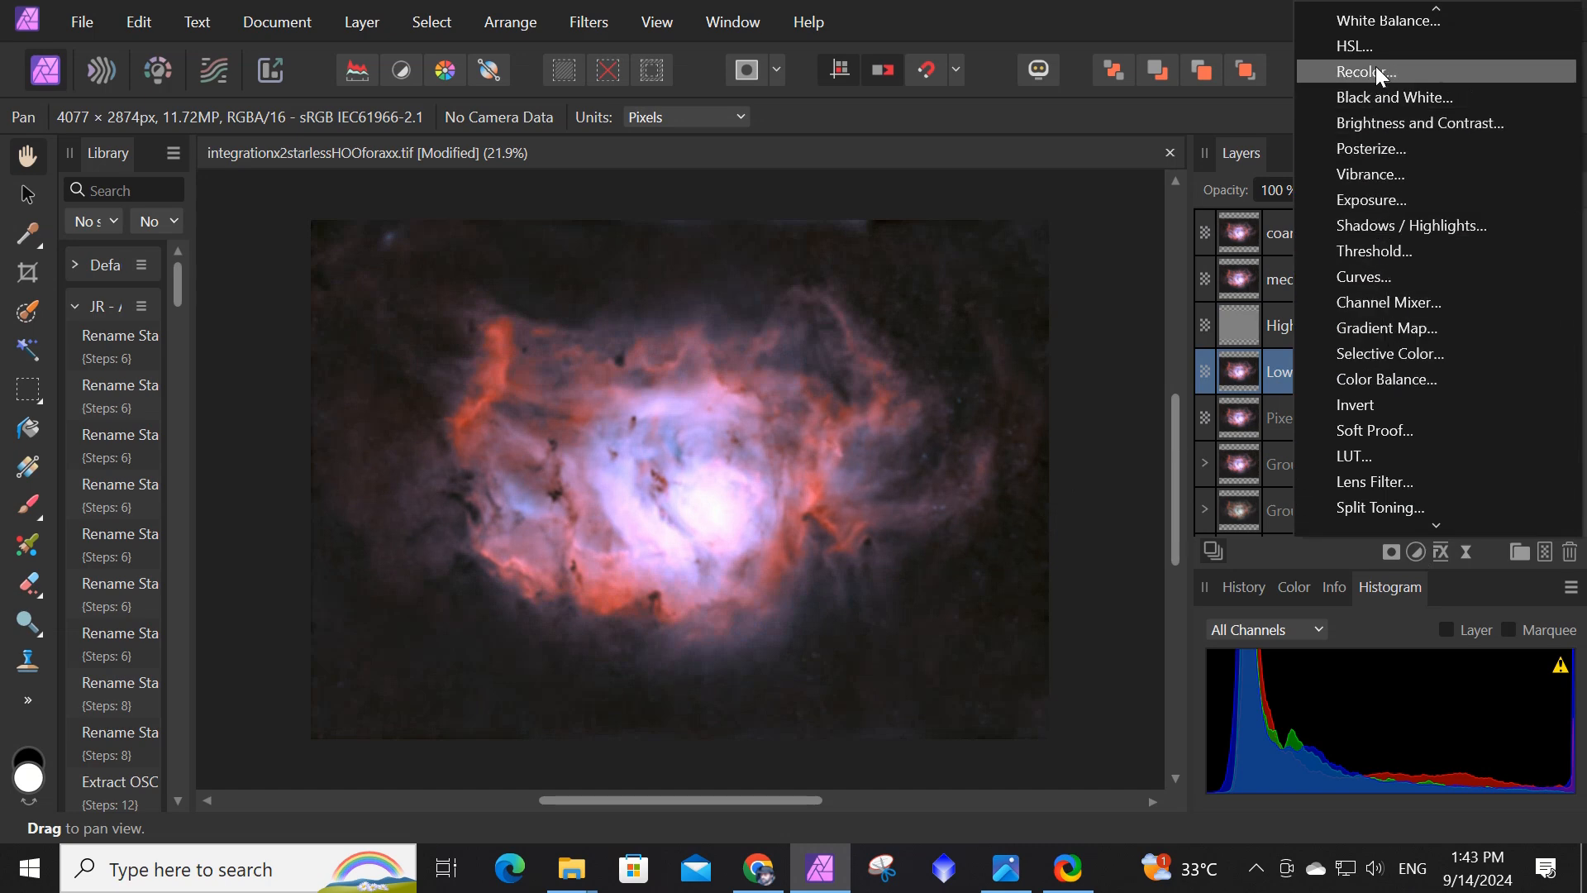
left_click(1370, 276)
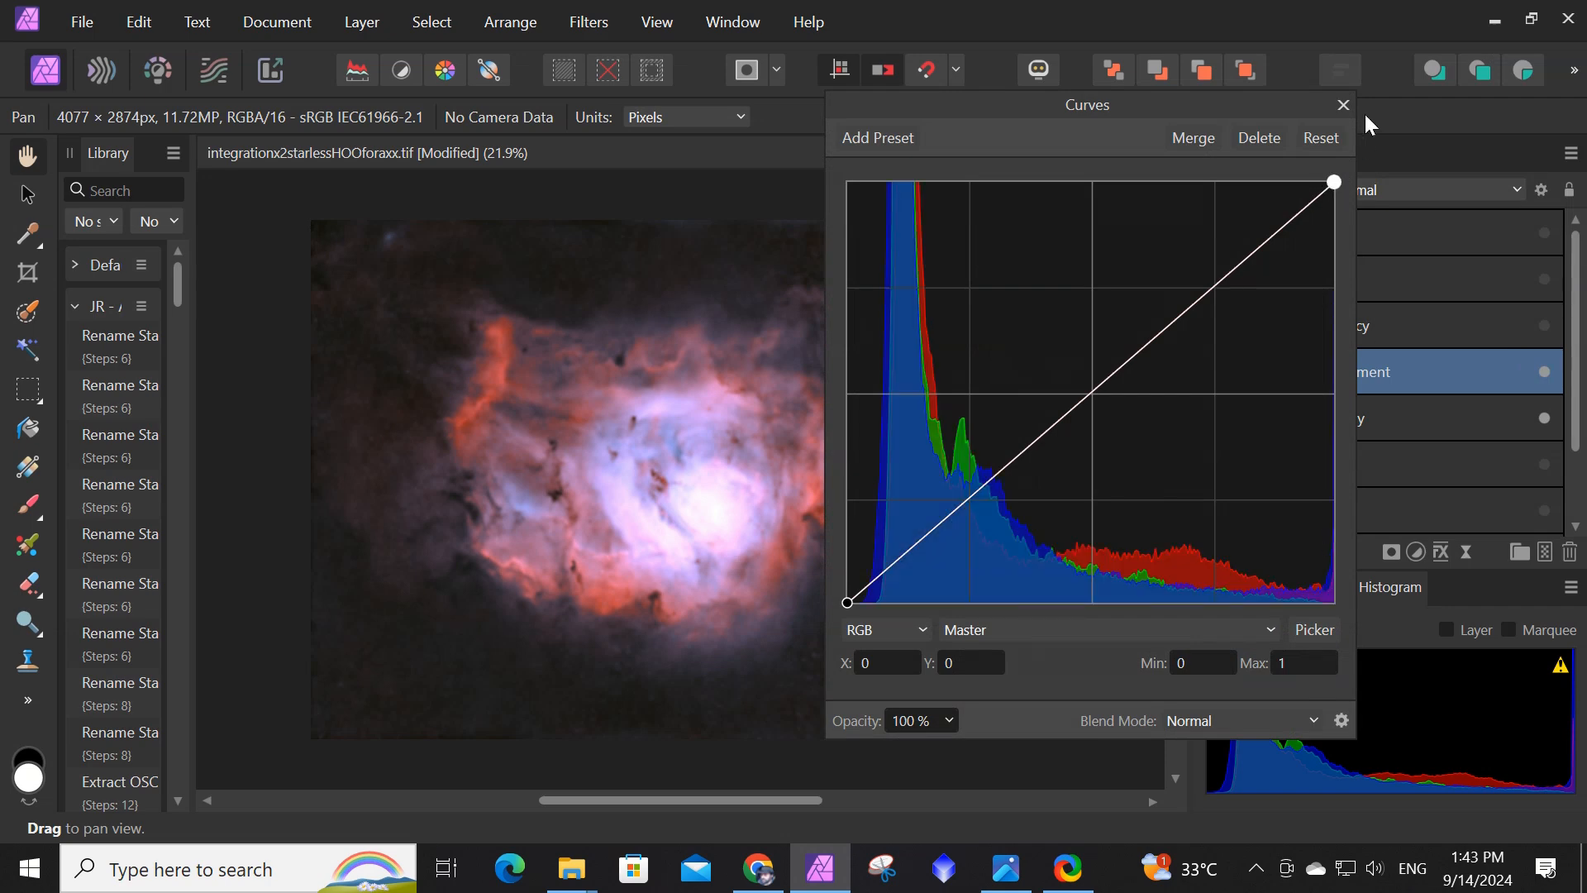
left_click(1342, 107)
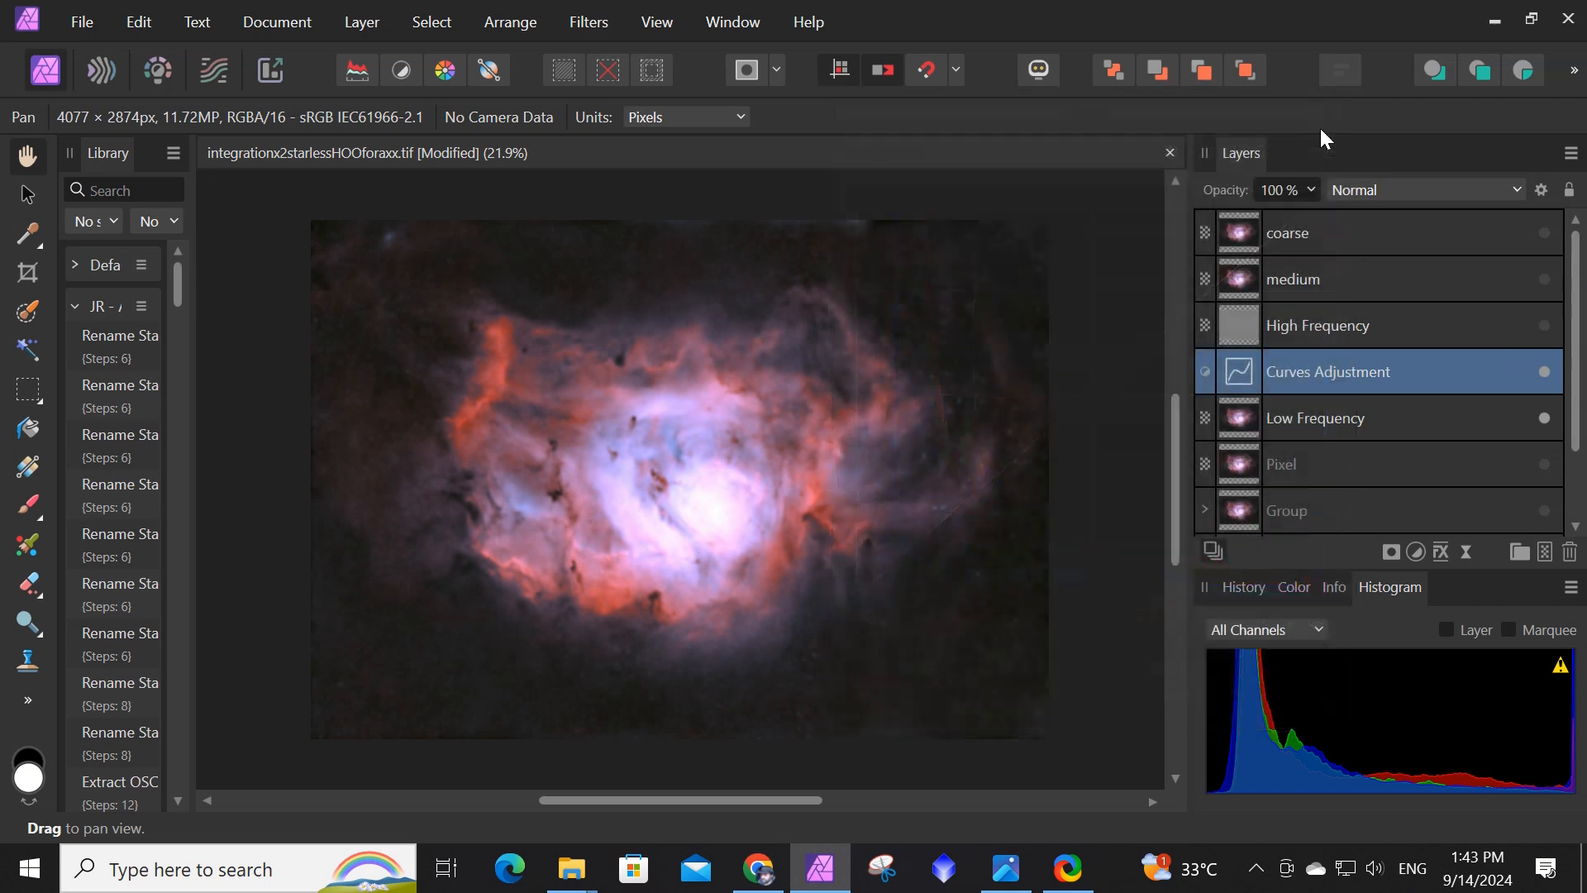
right_click(1327, 365)
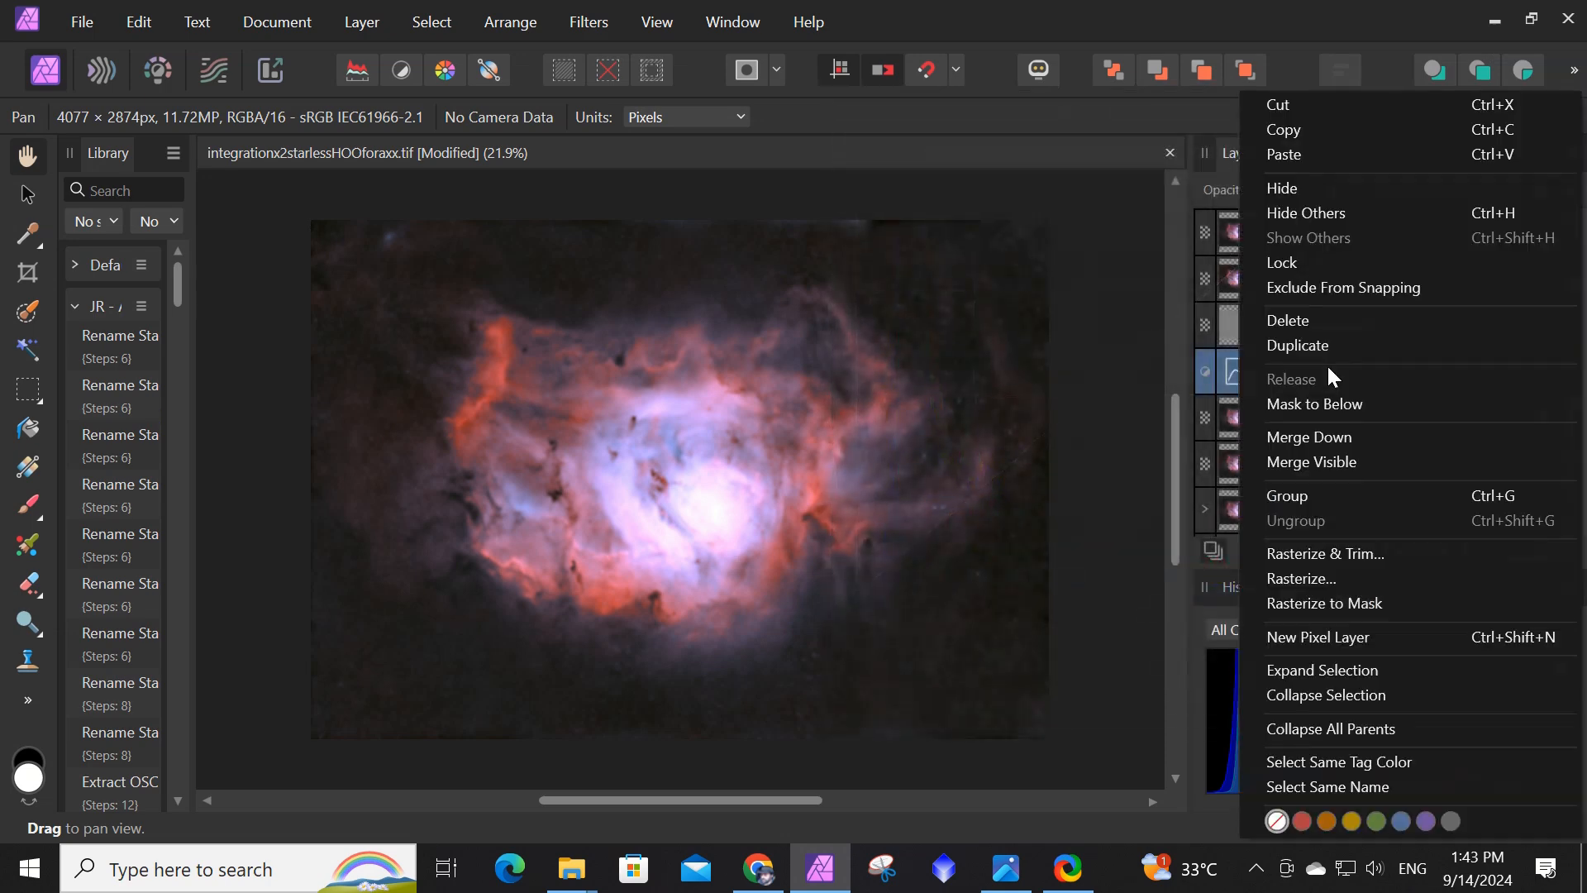
left_click(1313, 320)
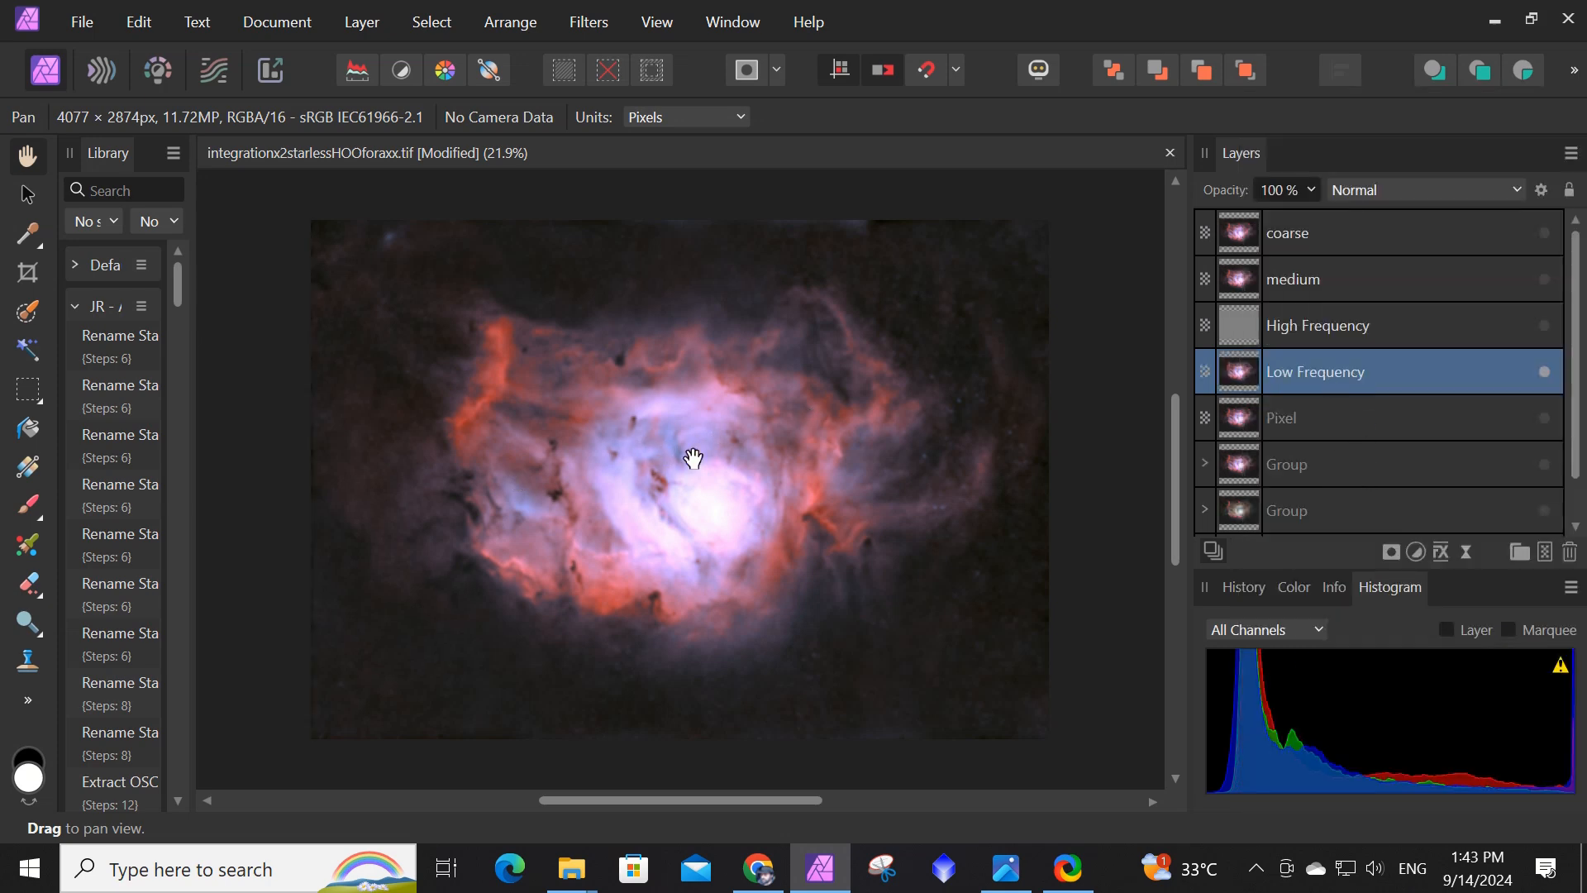
Open the layer commands for the Low Frequency layer.
right_click(1355, 374)
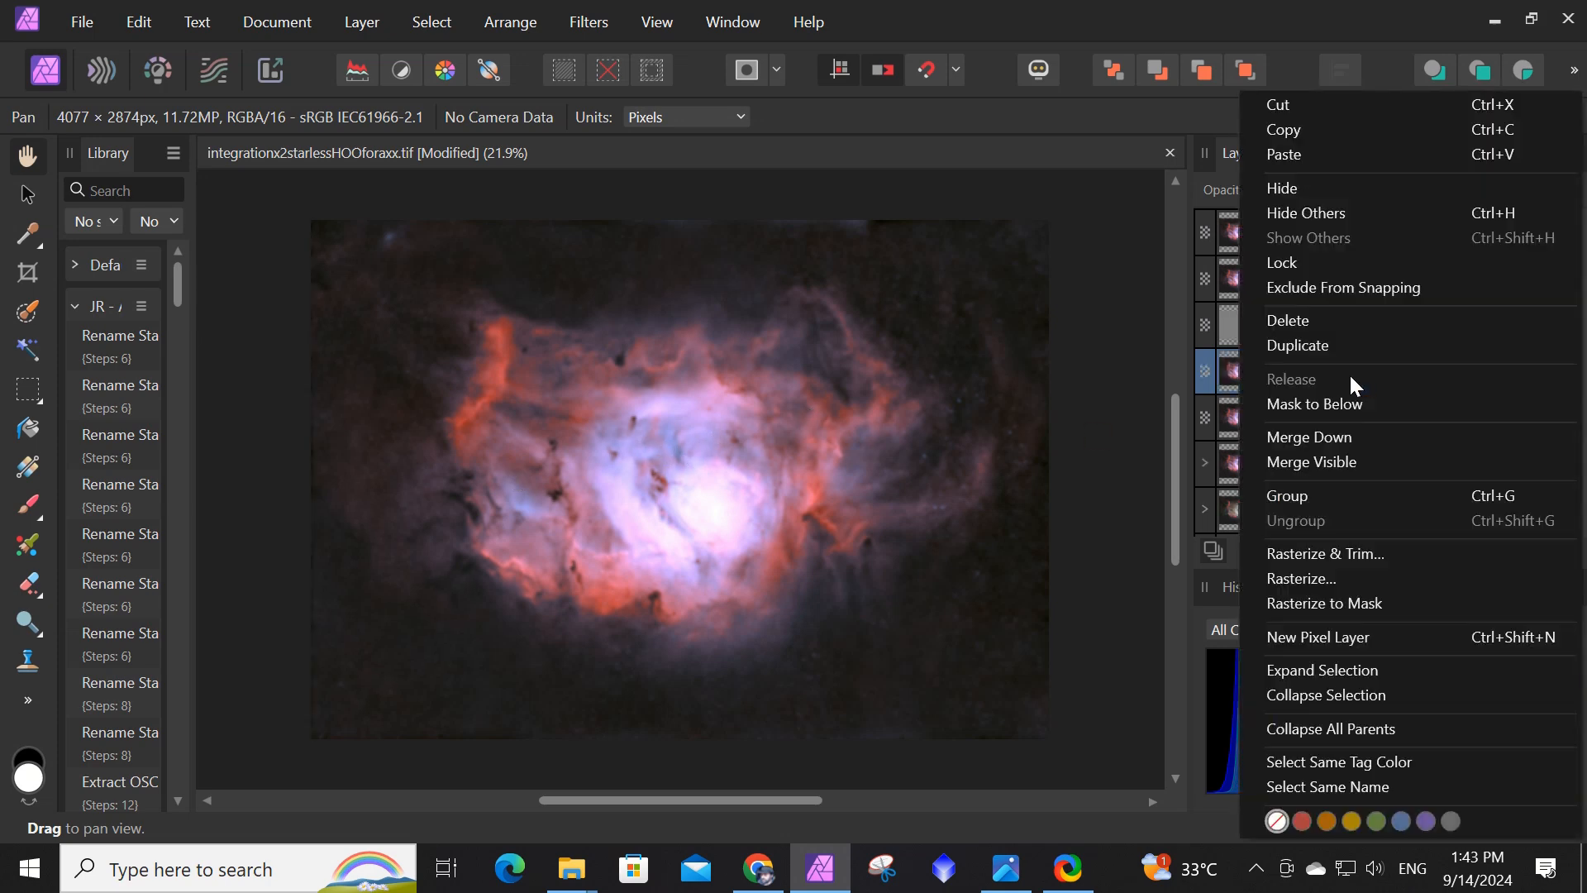
Delete the low-frequency layer directly below High Frequency, and make the High Frequency layer visible with the name fine.
left_click(1303, 321)
left_click(1333, 338)
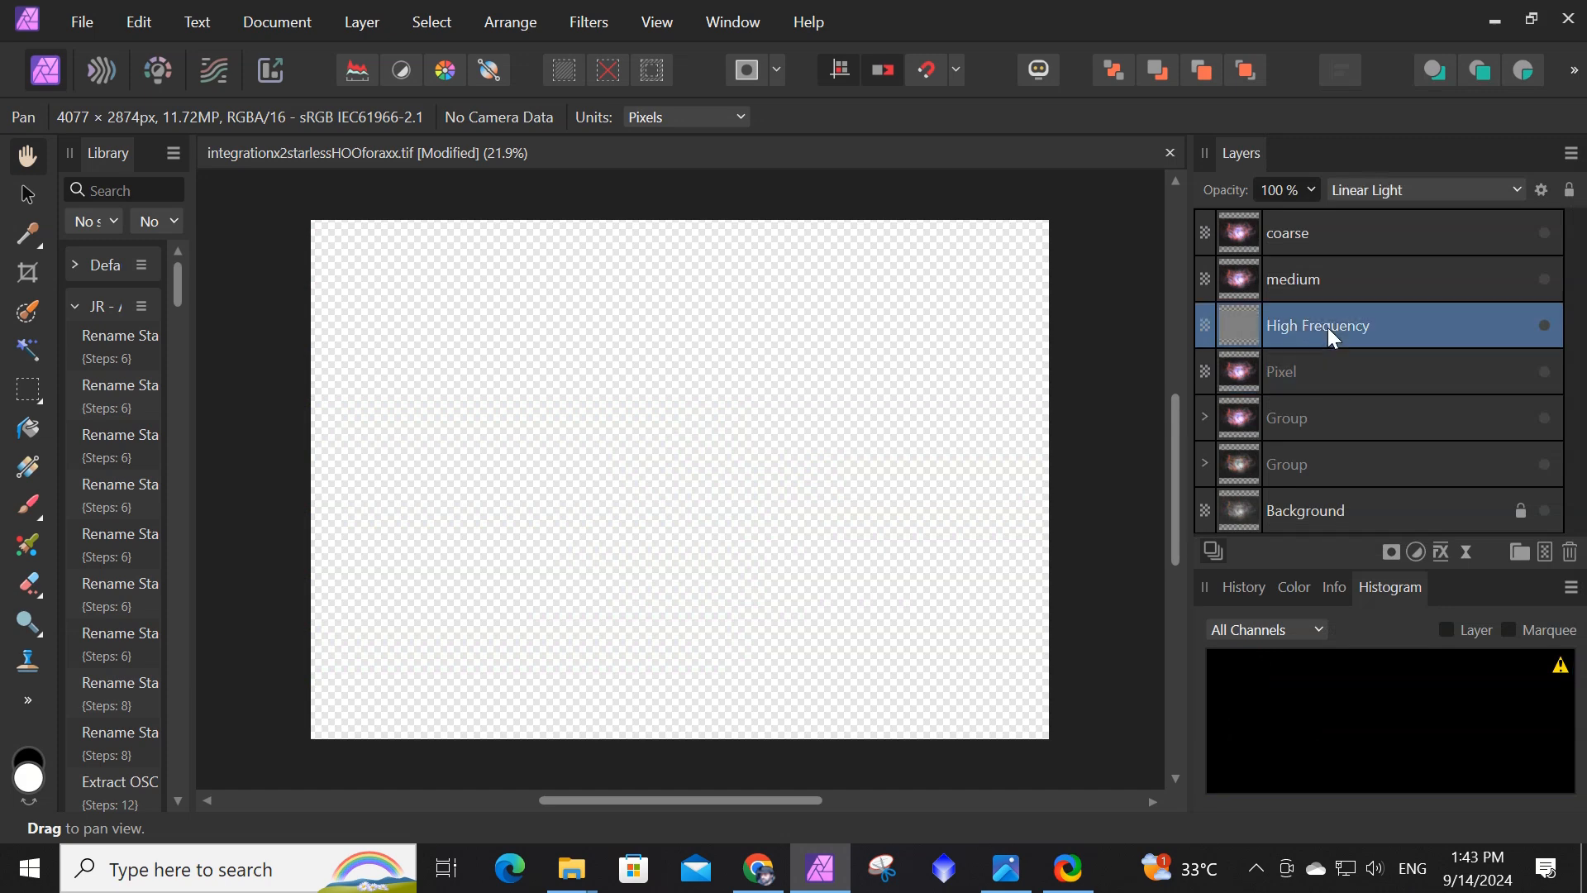
left_click(1544, 325)
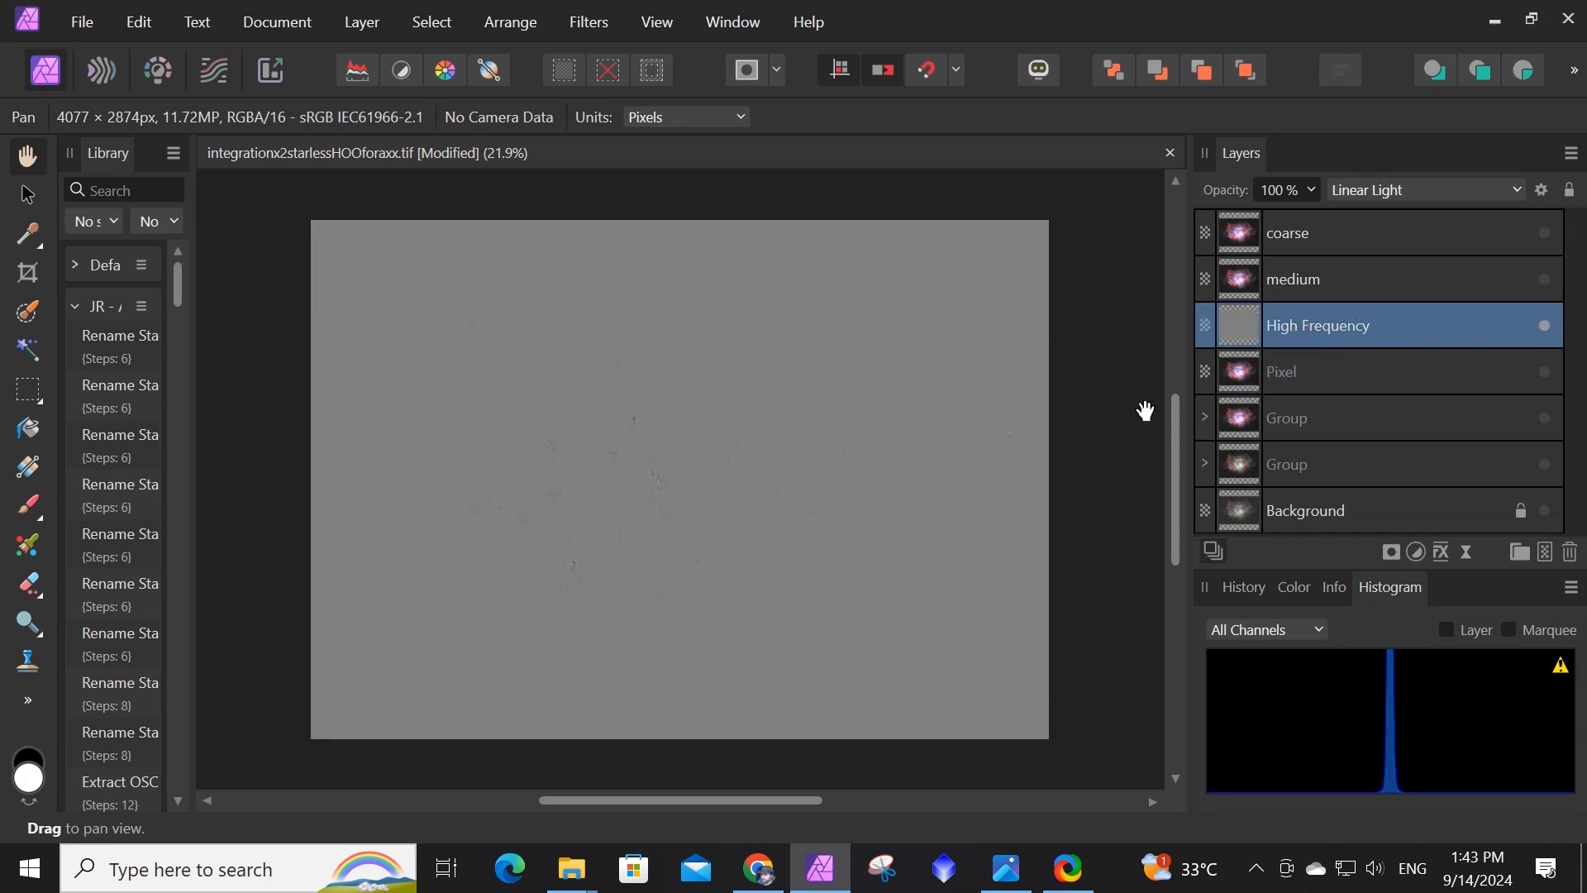
double_click(1321, 324)
type("fine")
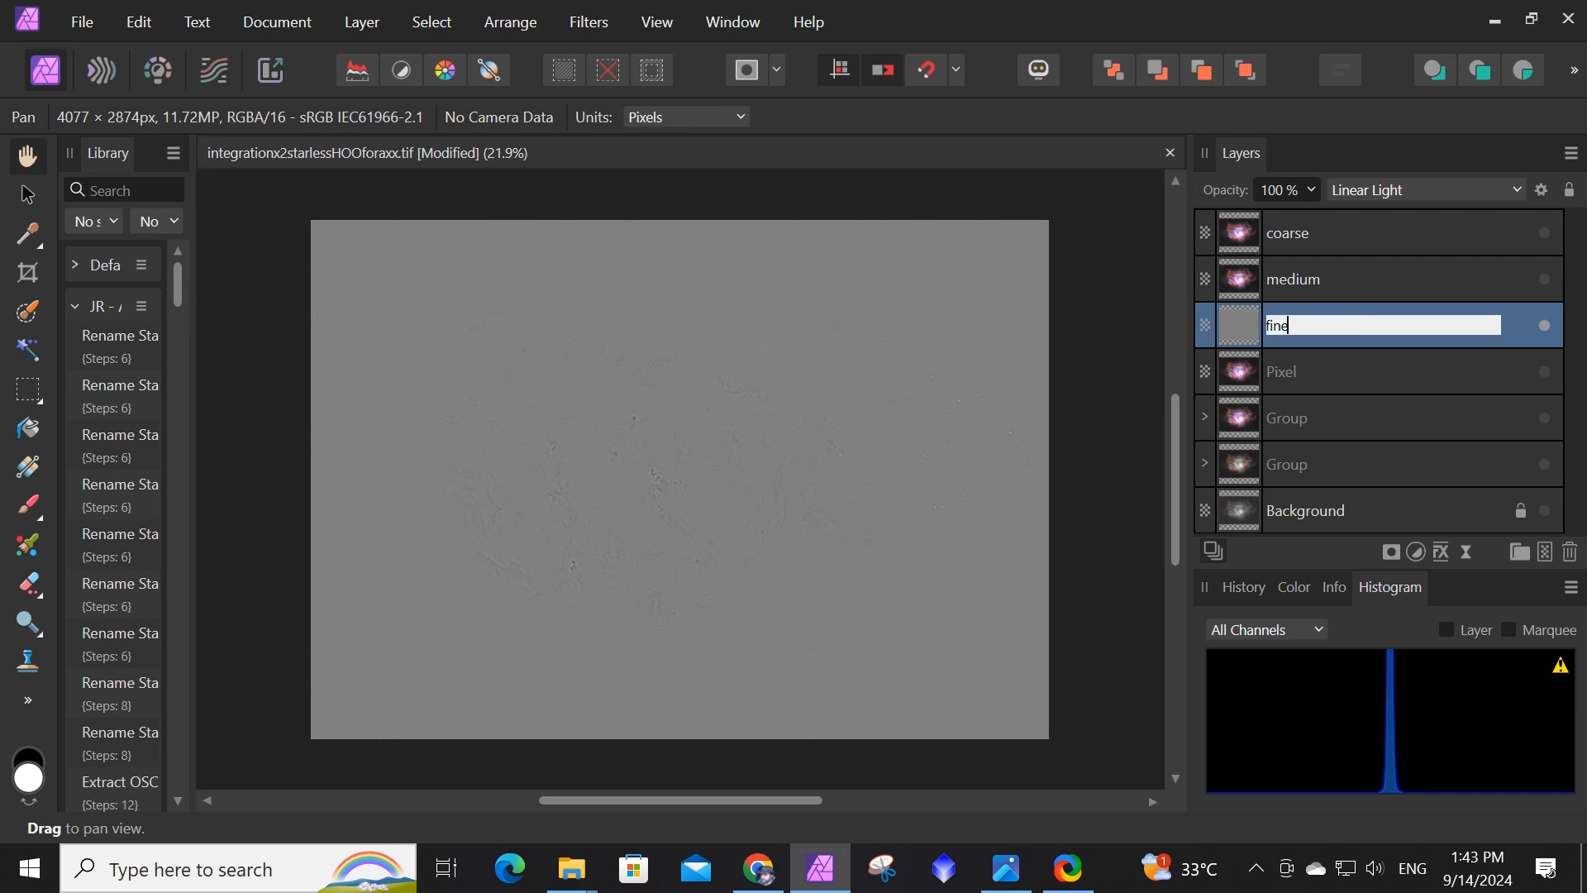
key("Return")
Show the medium layer in place of fine and apply Gaussian Frequency Separation to it with a radius of about 22.7 px.
left_click(1362, 285)
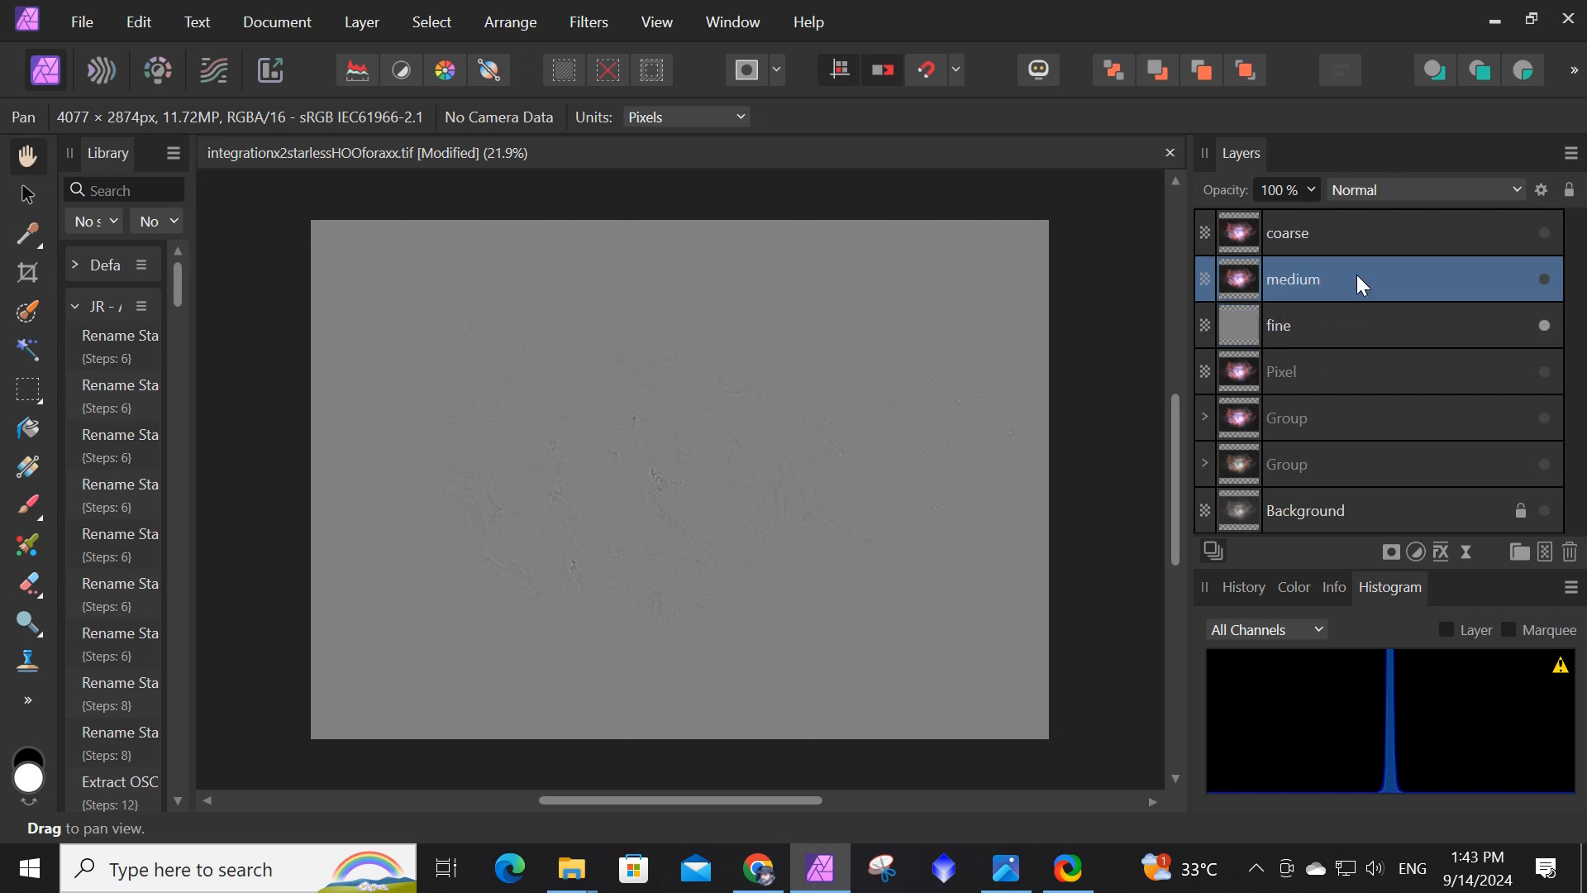
left_click(1544, 325)
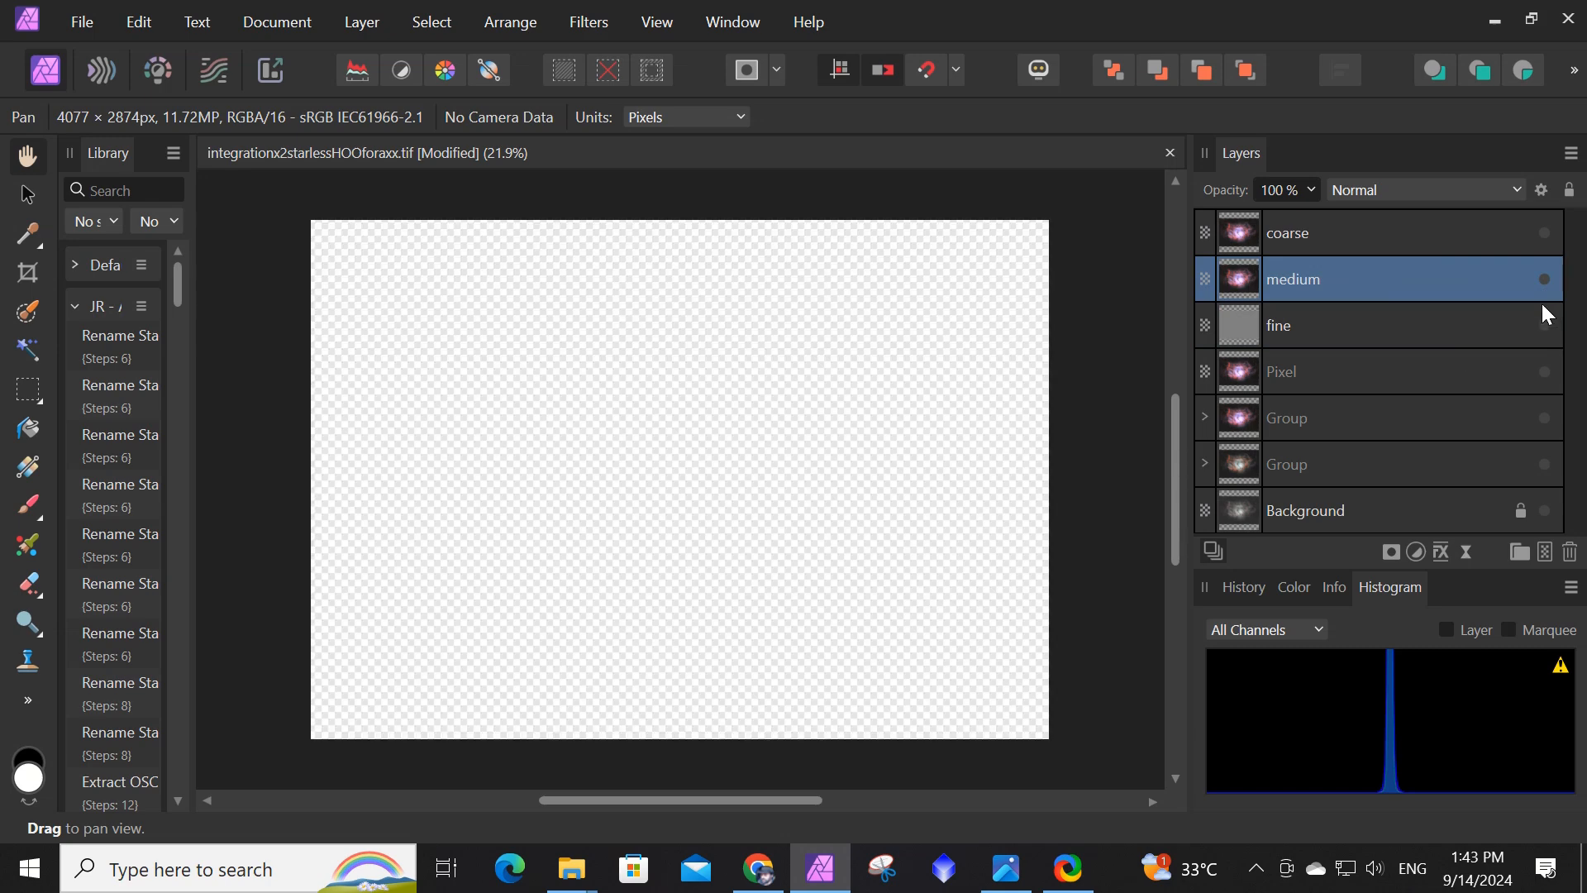
left_click(1544, 279)
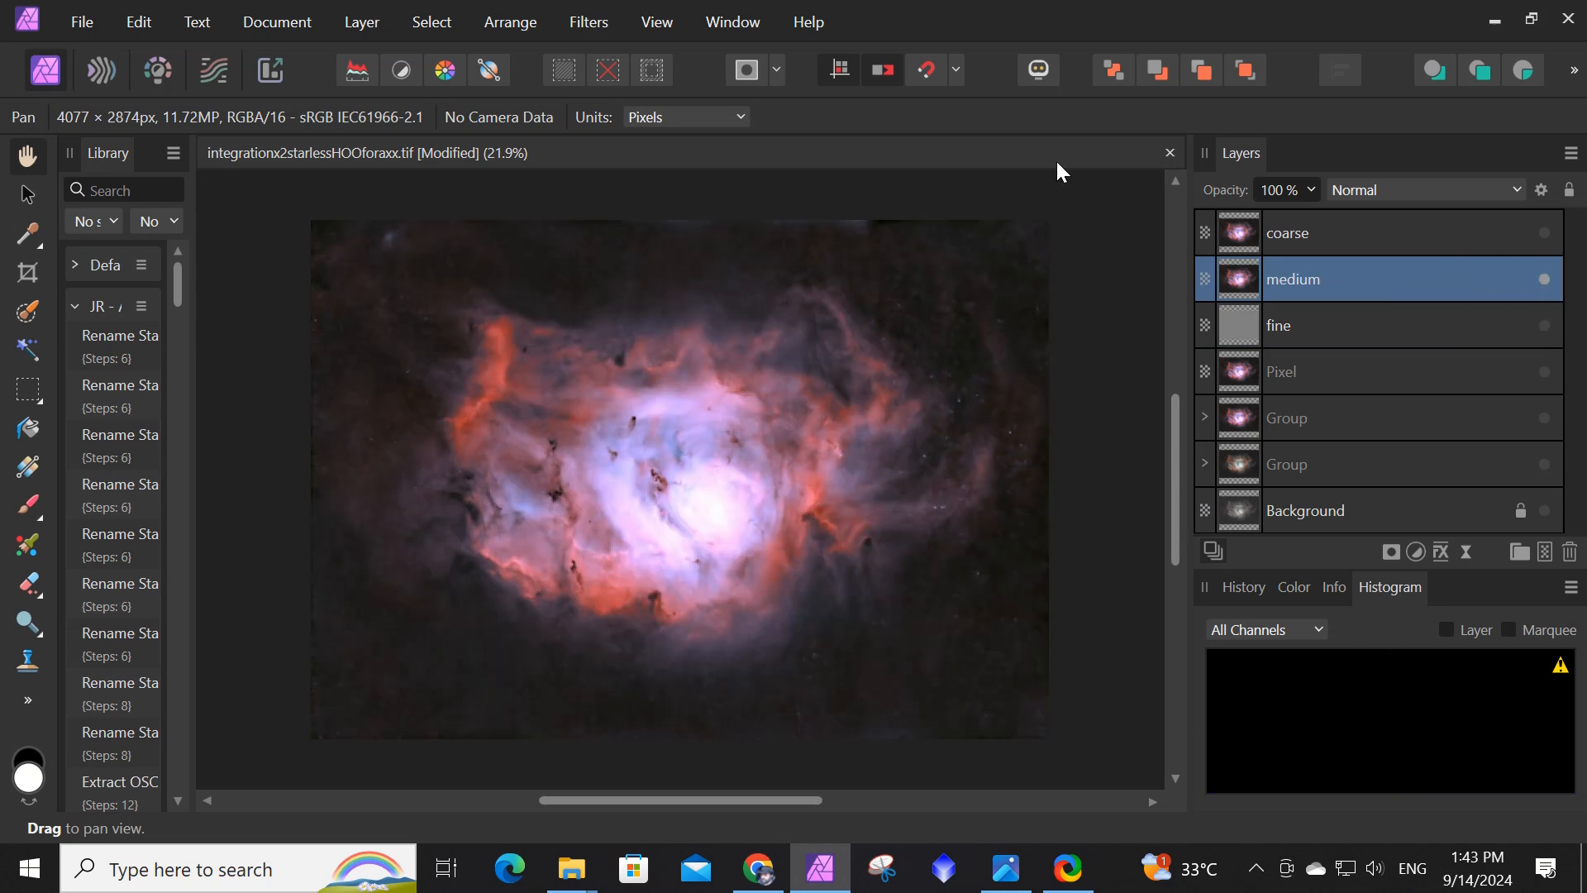
left_click(608, 15)
left_click(642, 211)
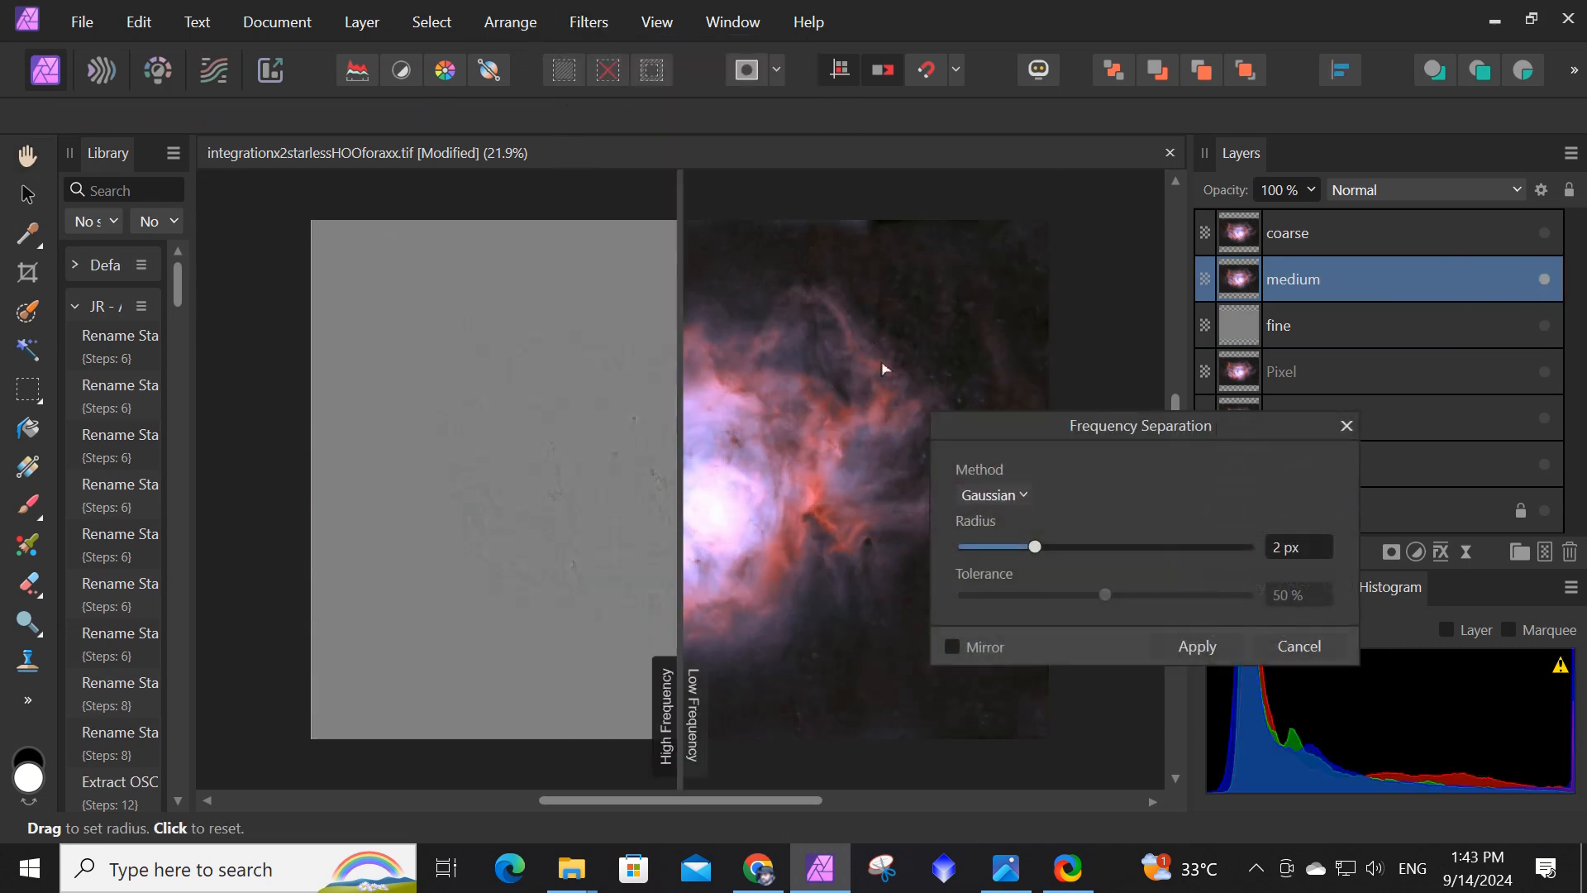
left_click_drag(680, 491, 1148, 464)
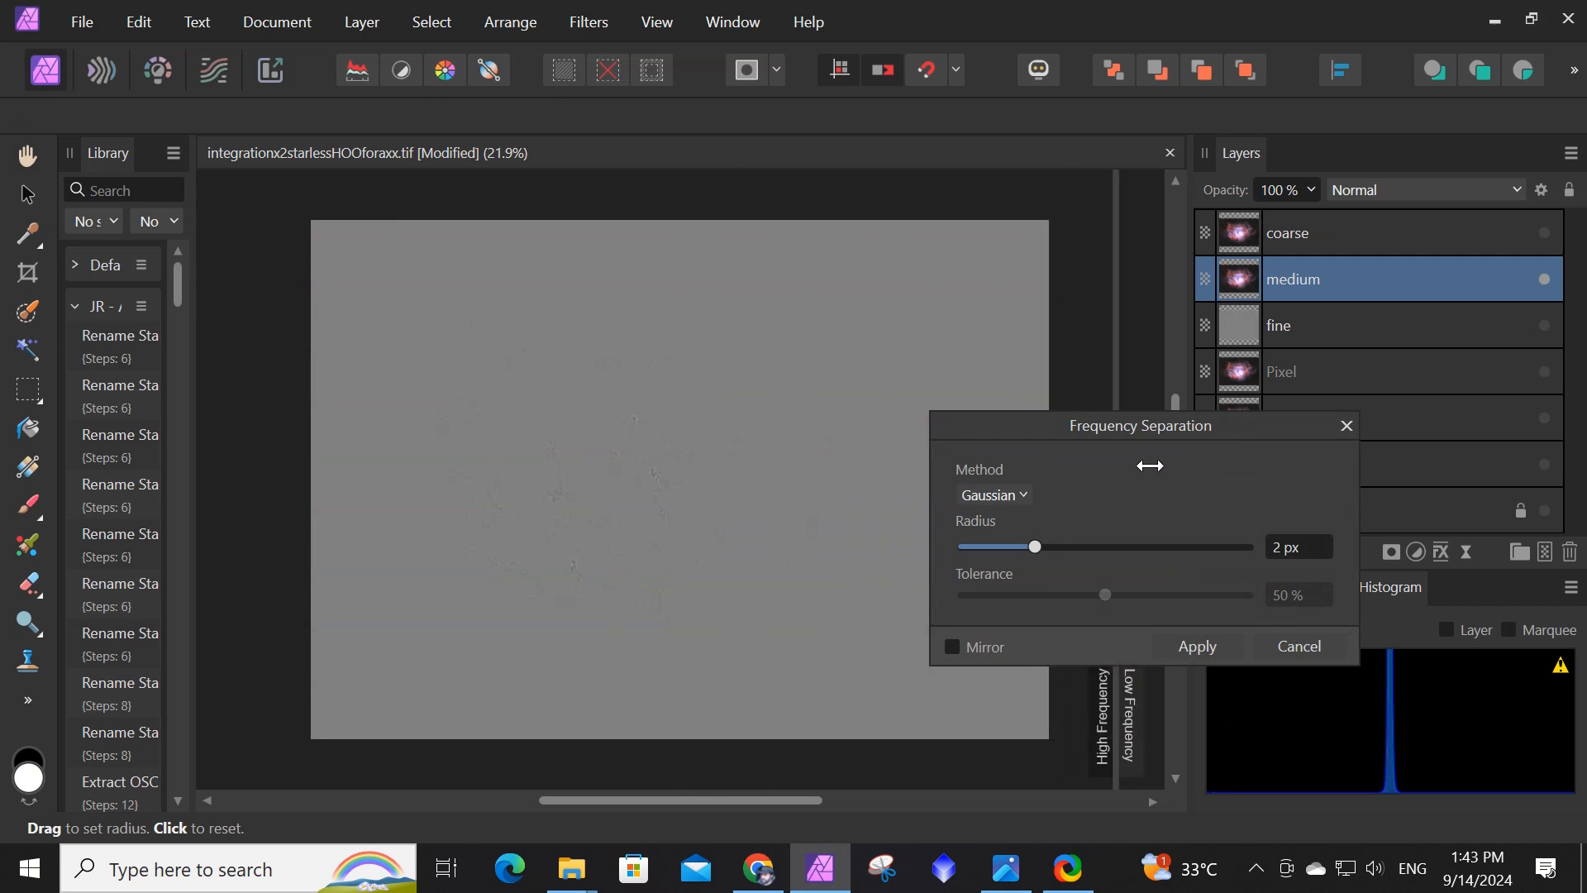
left_click_drag(1035, 538, 1125, 552)
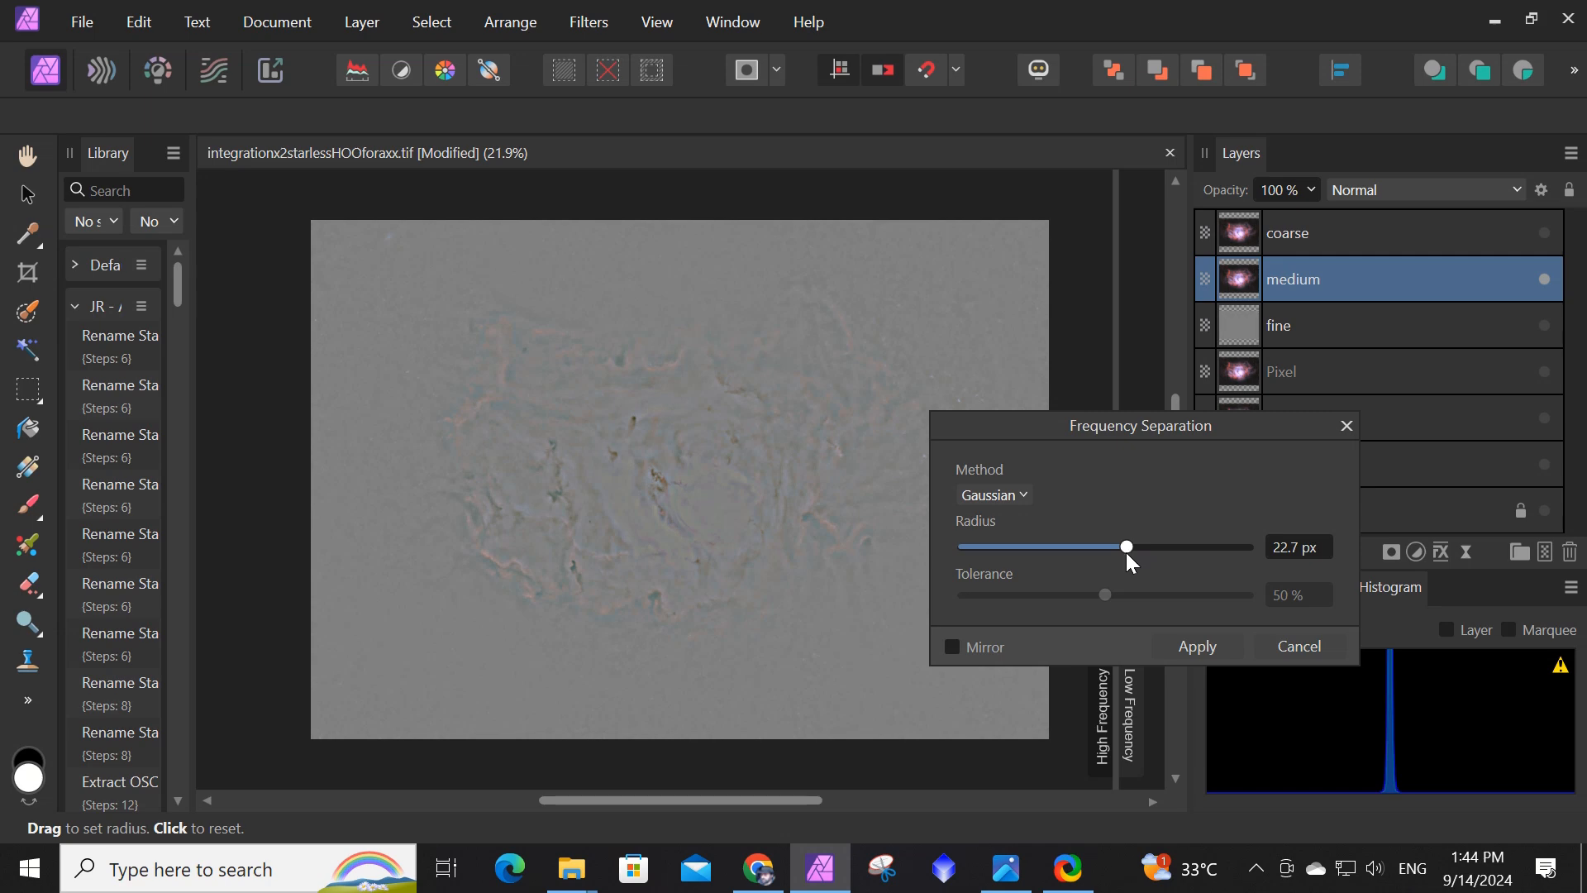
left_click(1183, 648)
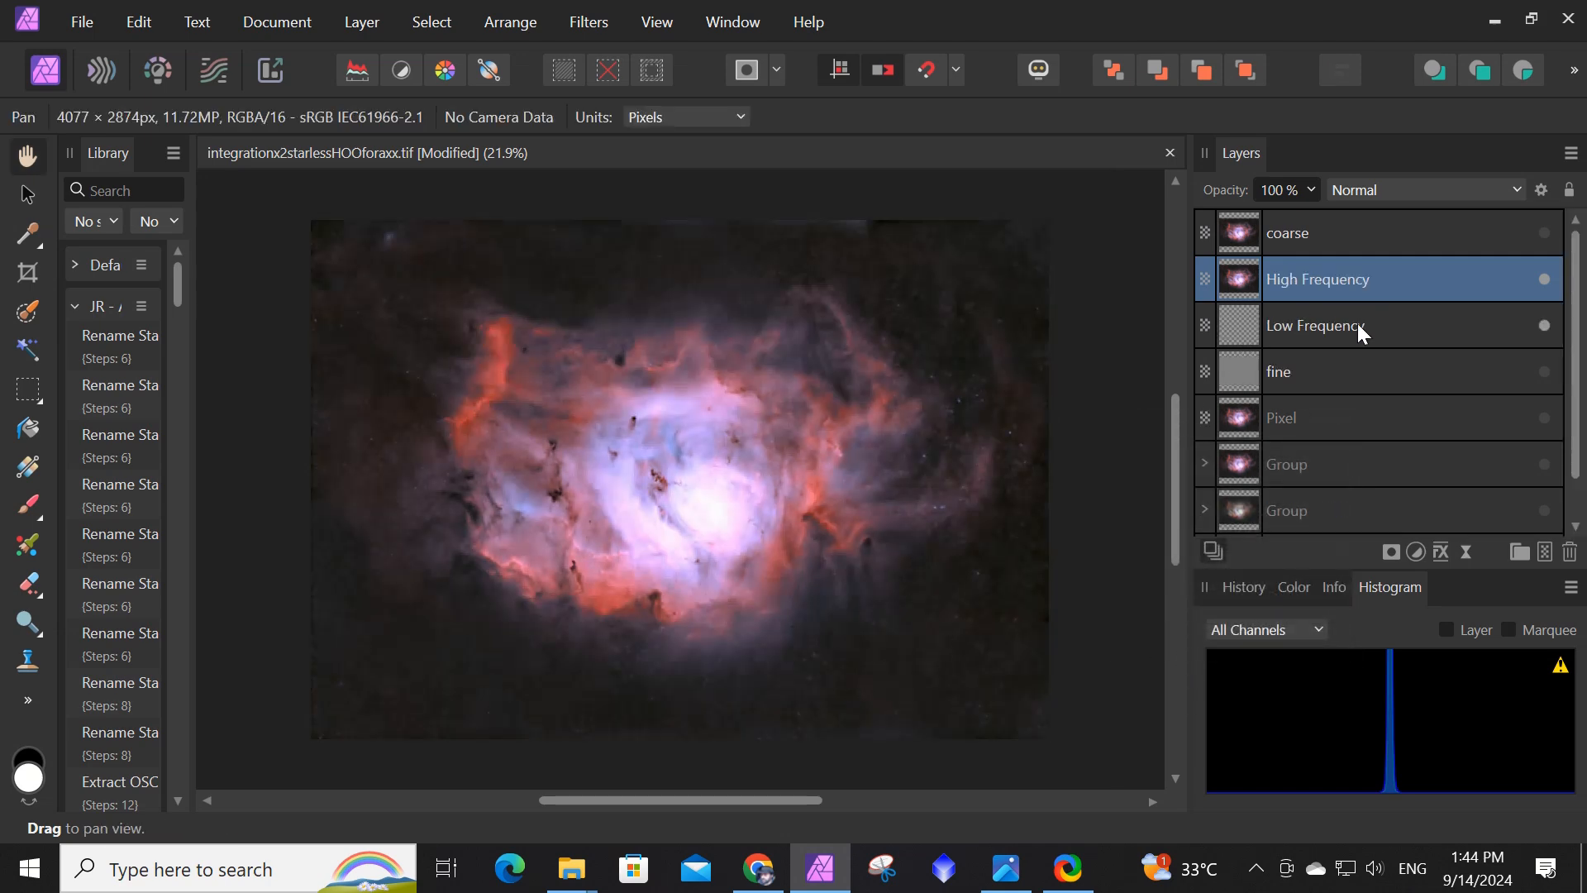
Delete the Low Frequency layer above fine and rename the remaining High Frequency layer as med.
right_click(1357, 324)
left_click(1317, 326)
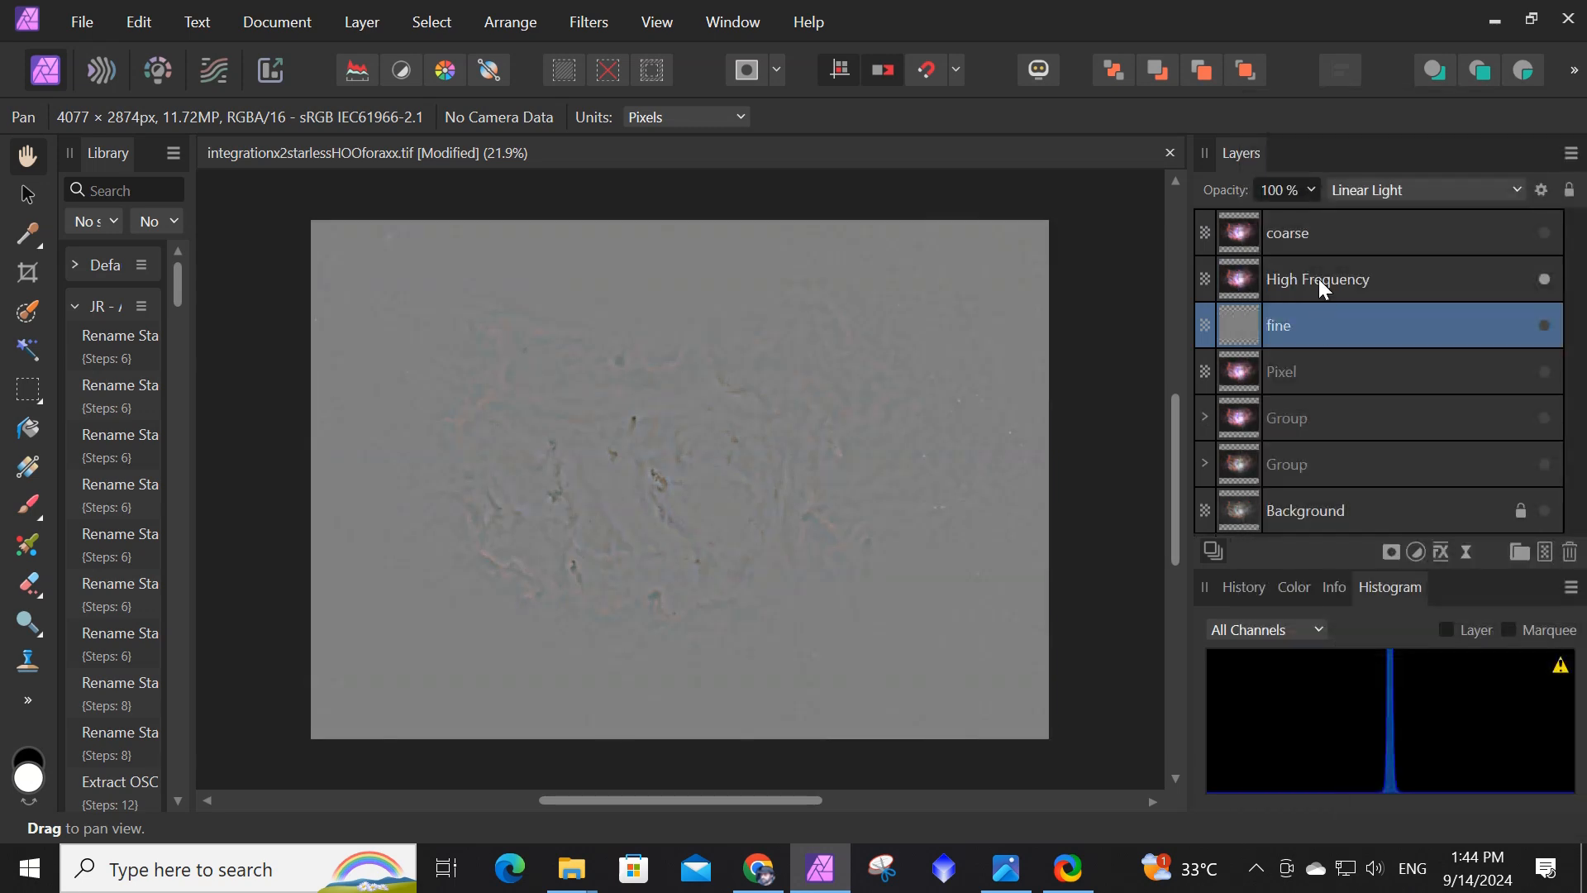
left_click(1317, 279)
double_click(1350, 280)
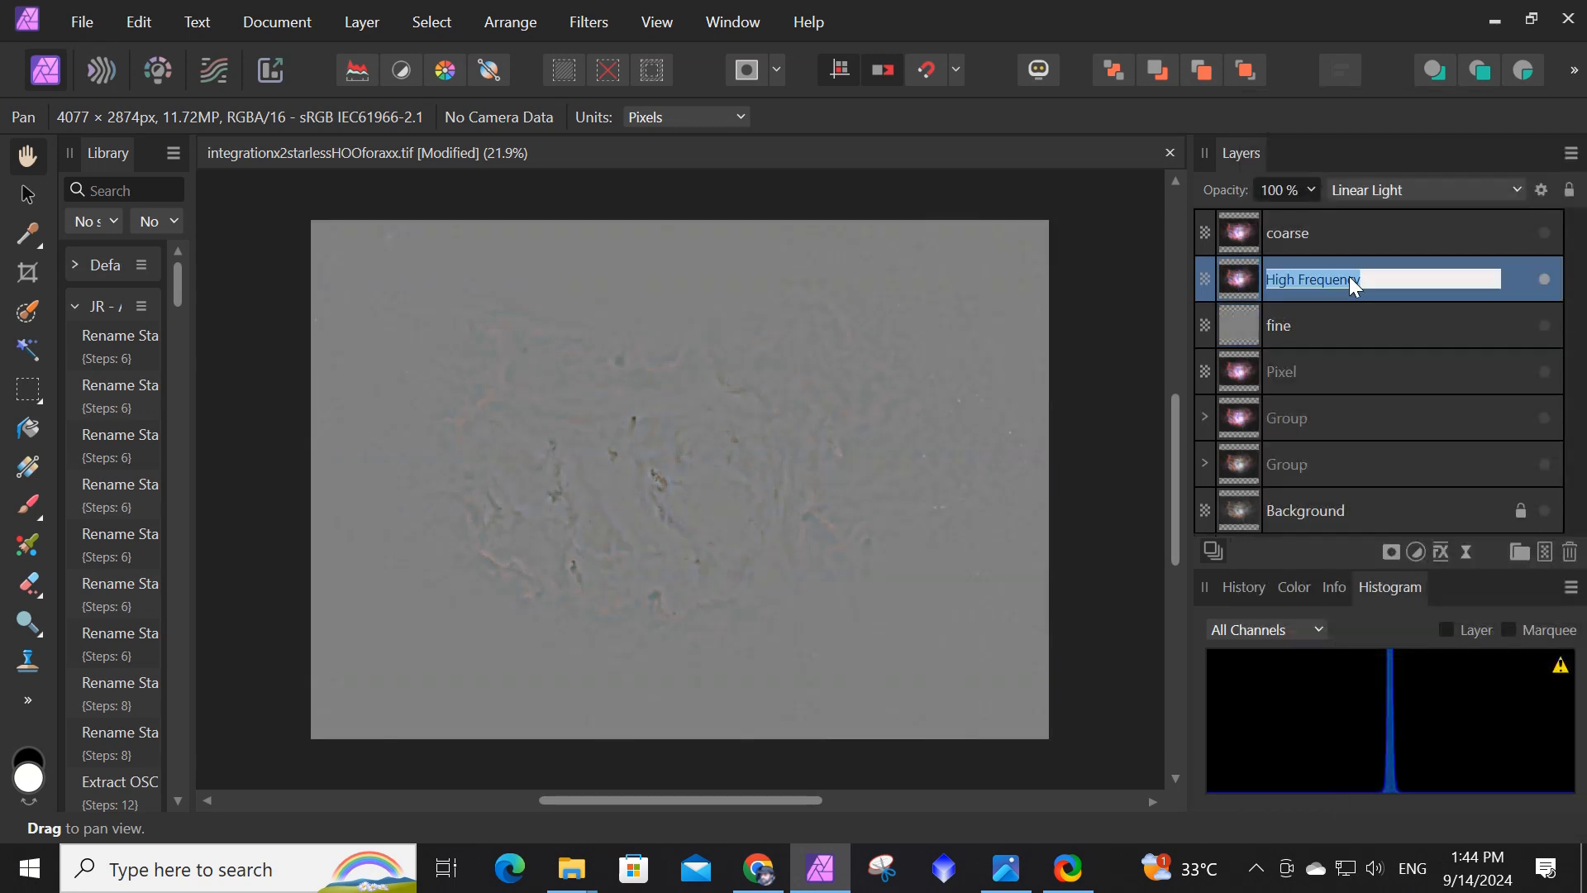
type("m ed")
type("ed")
key("Return")
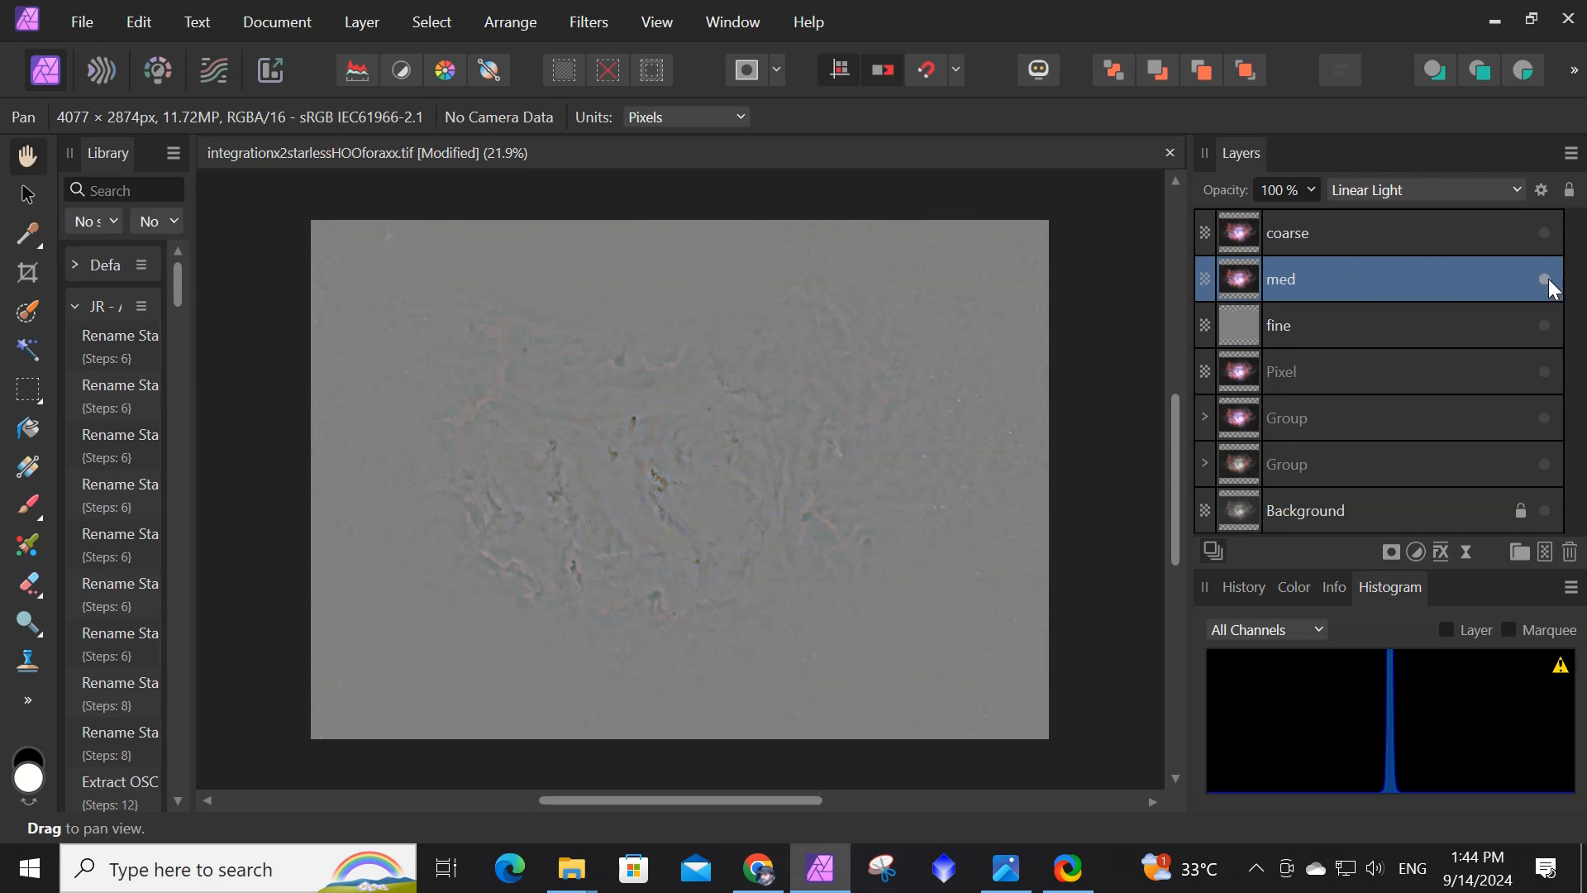
Show the coarse layer in place of med and apply Gaussian Frequency Separation to it with a radius of 100 px.
left_click(1544, 233)
left_click(1366, 230)
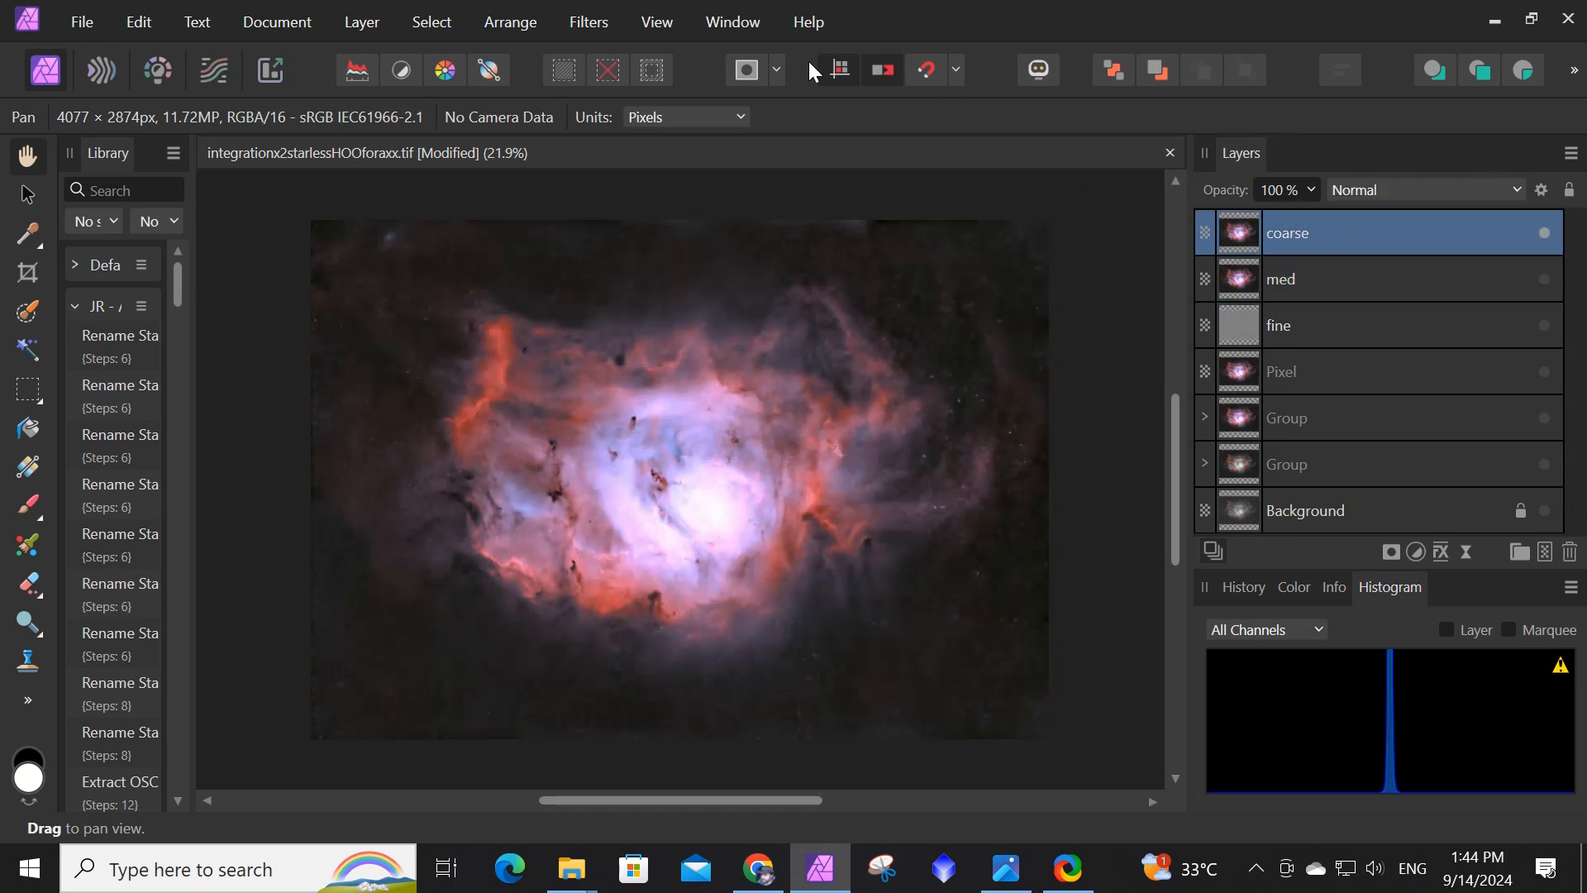
left_click(513, 21)
left_click(509, 22)
left_click(578, 23)
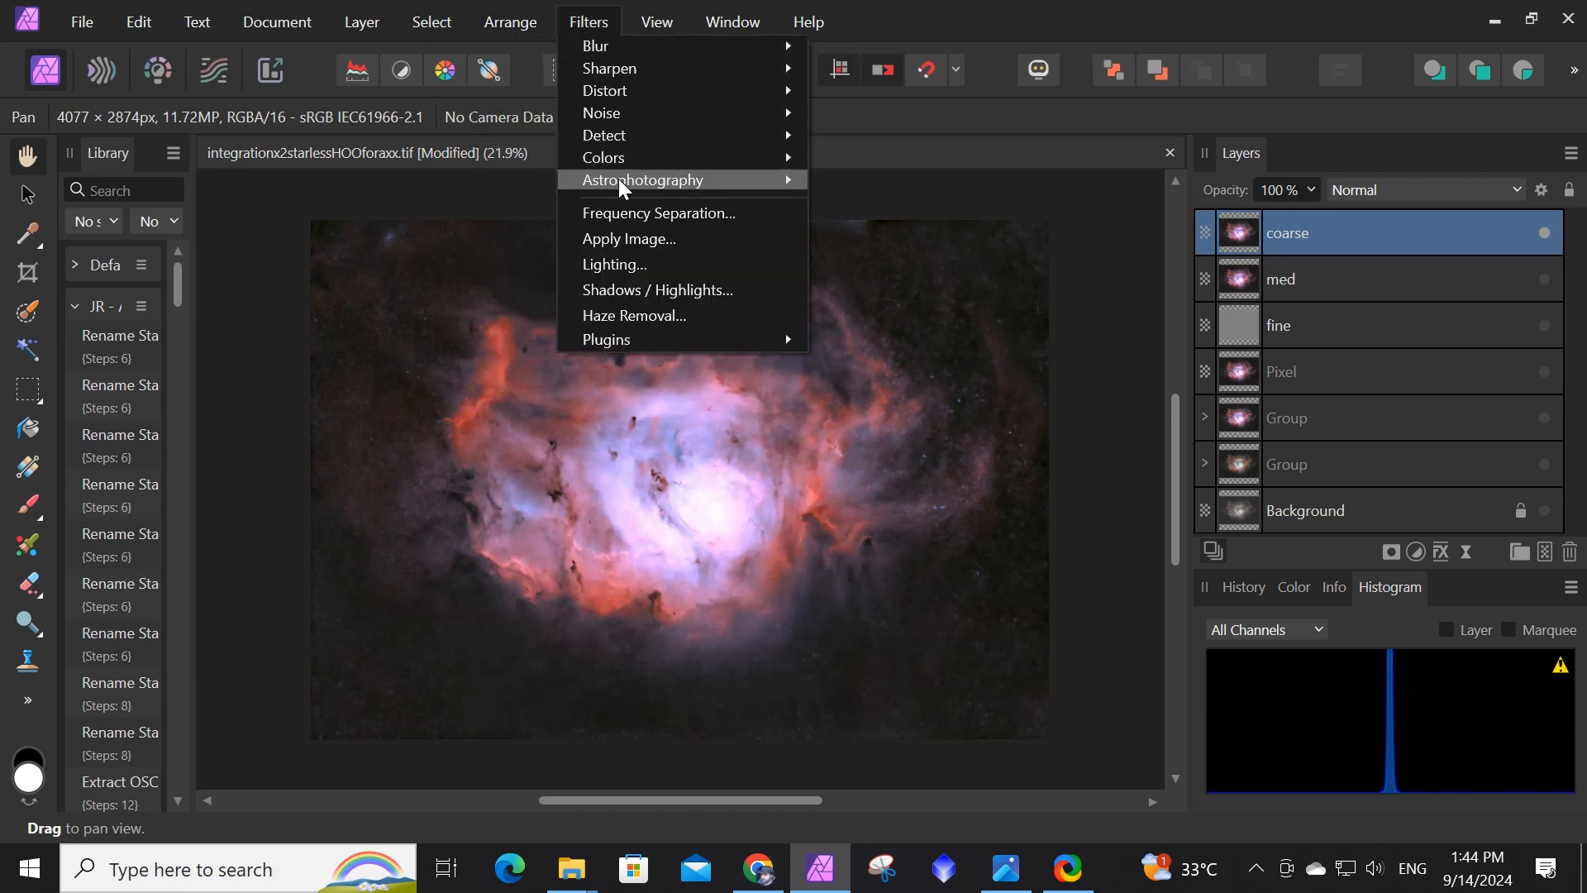
left_click(626, 208)
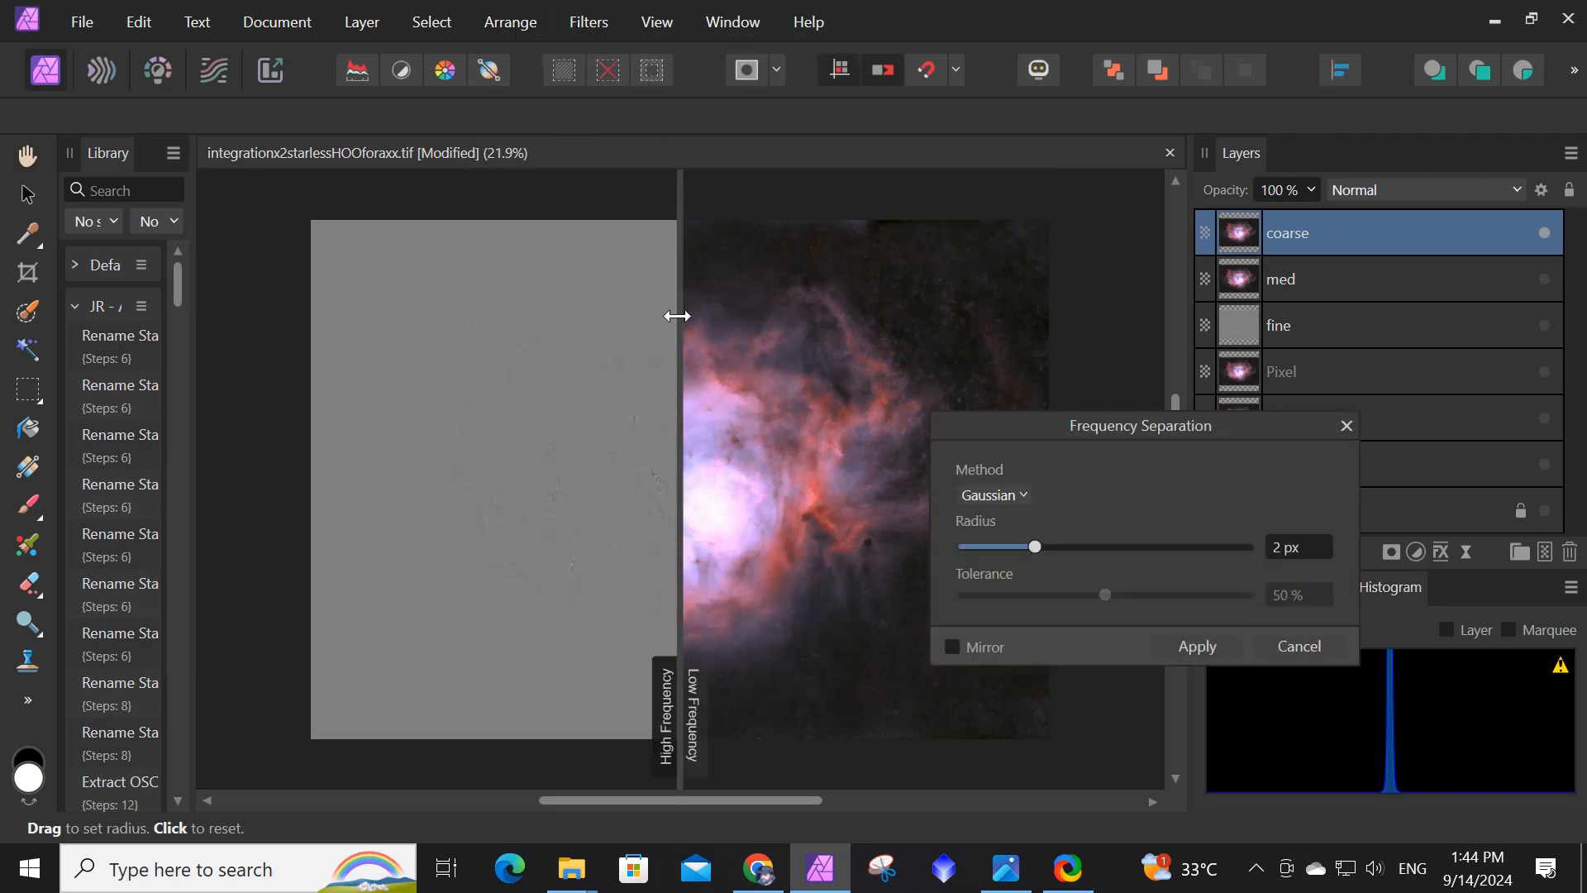
left_click_drag(680, 319, 1147, 330)
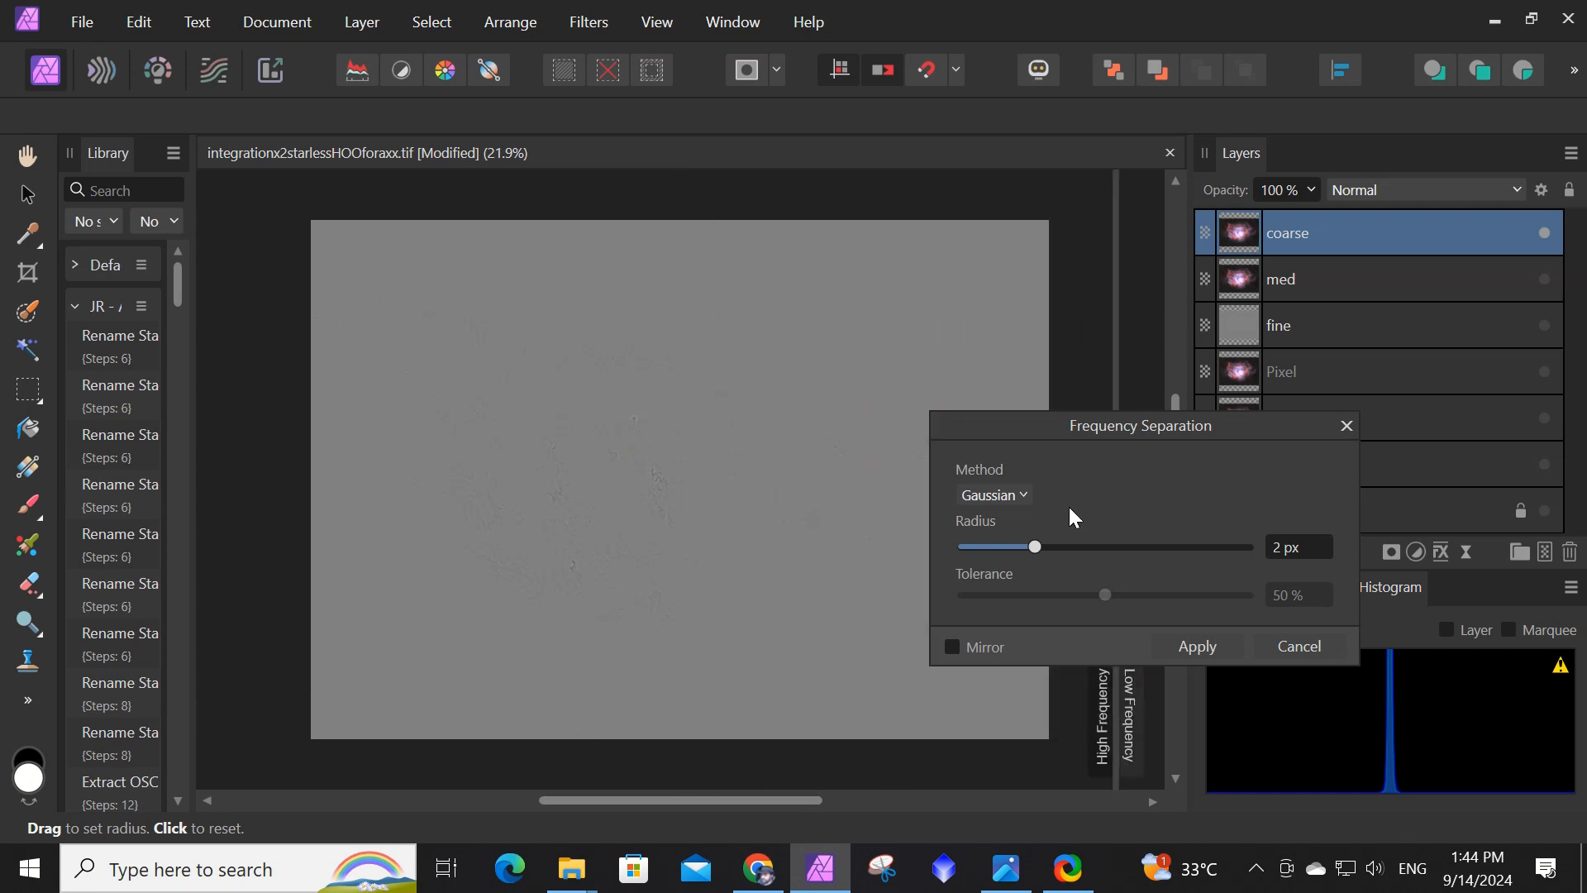
left_click_drag(1031, 541, 1241, 573)
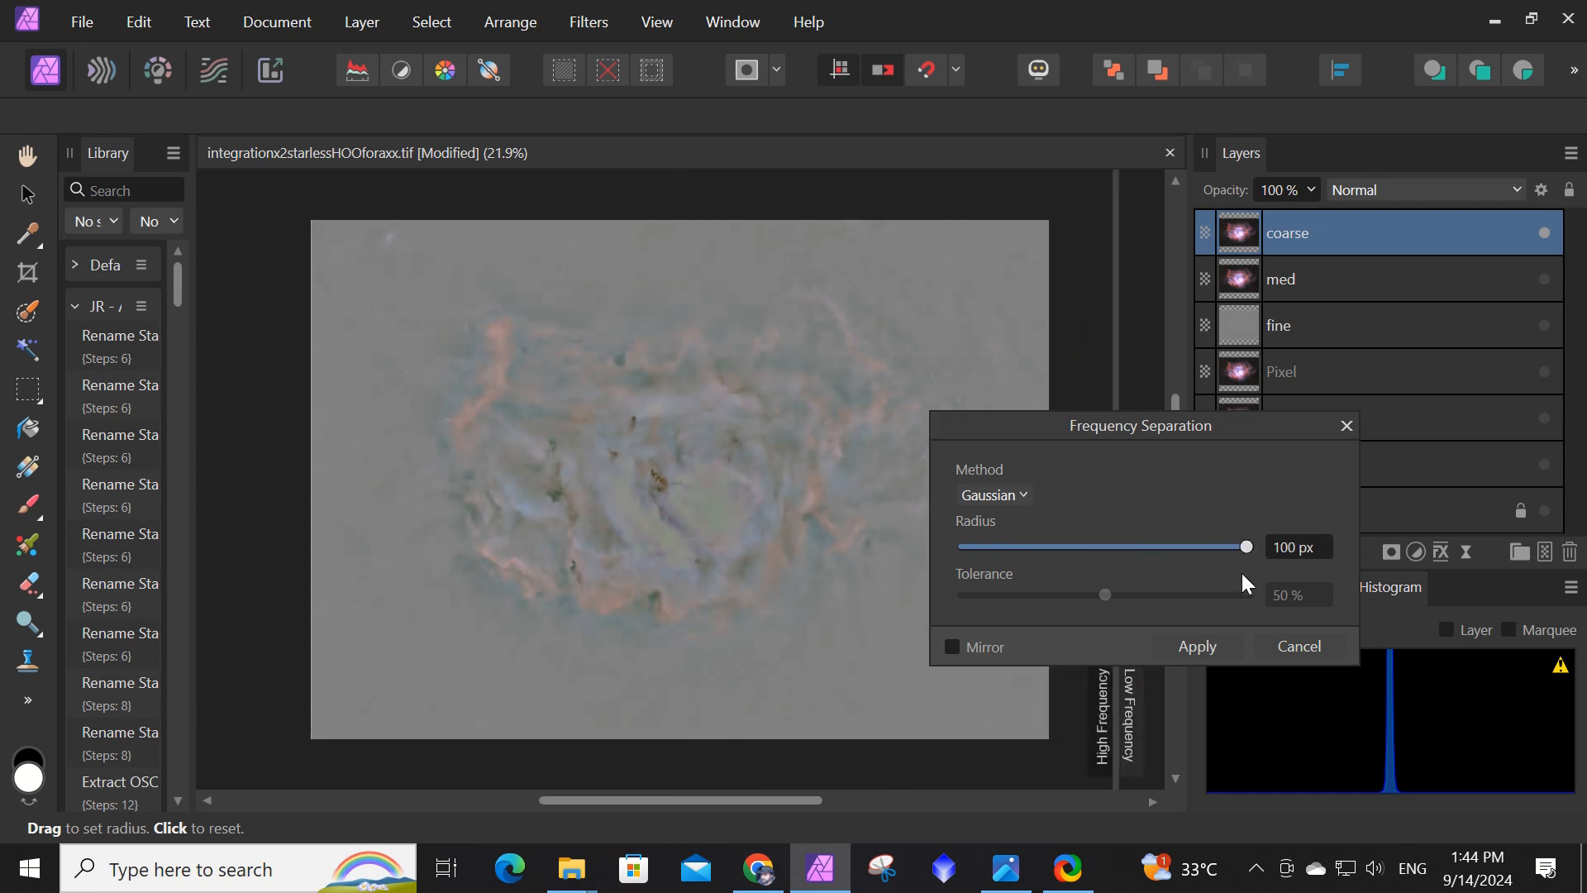
left_click(1202, 647)
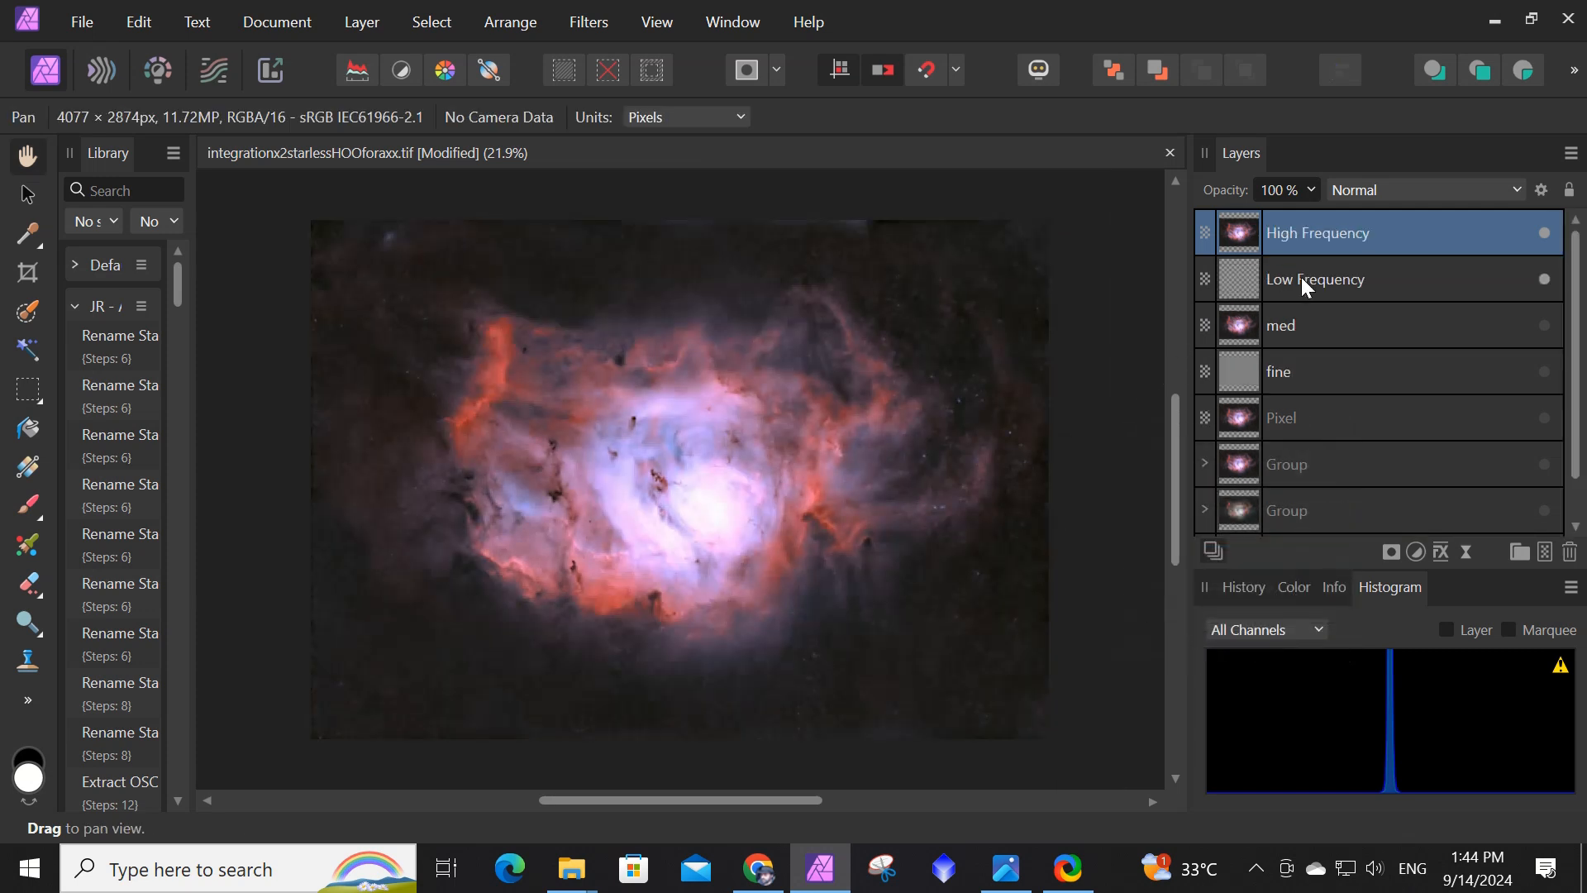
Isolate the Low Frequency layer by hiding High Frequency, and add a Curves adjustment to it.
left_click(1301, 276)
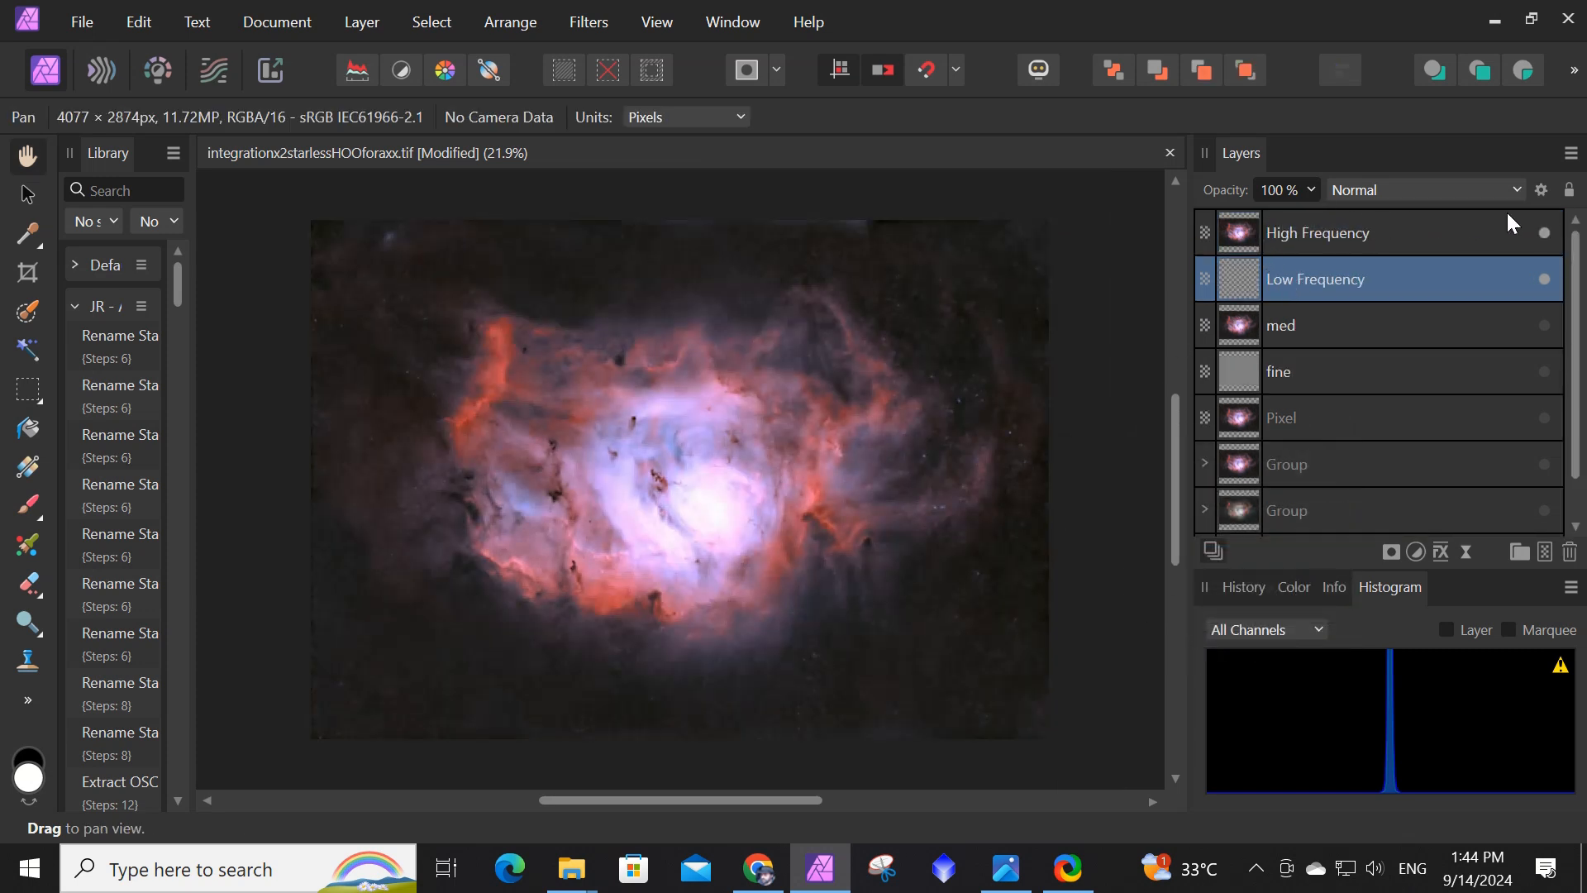
left_click(1542, 233)
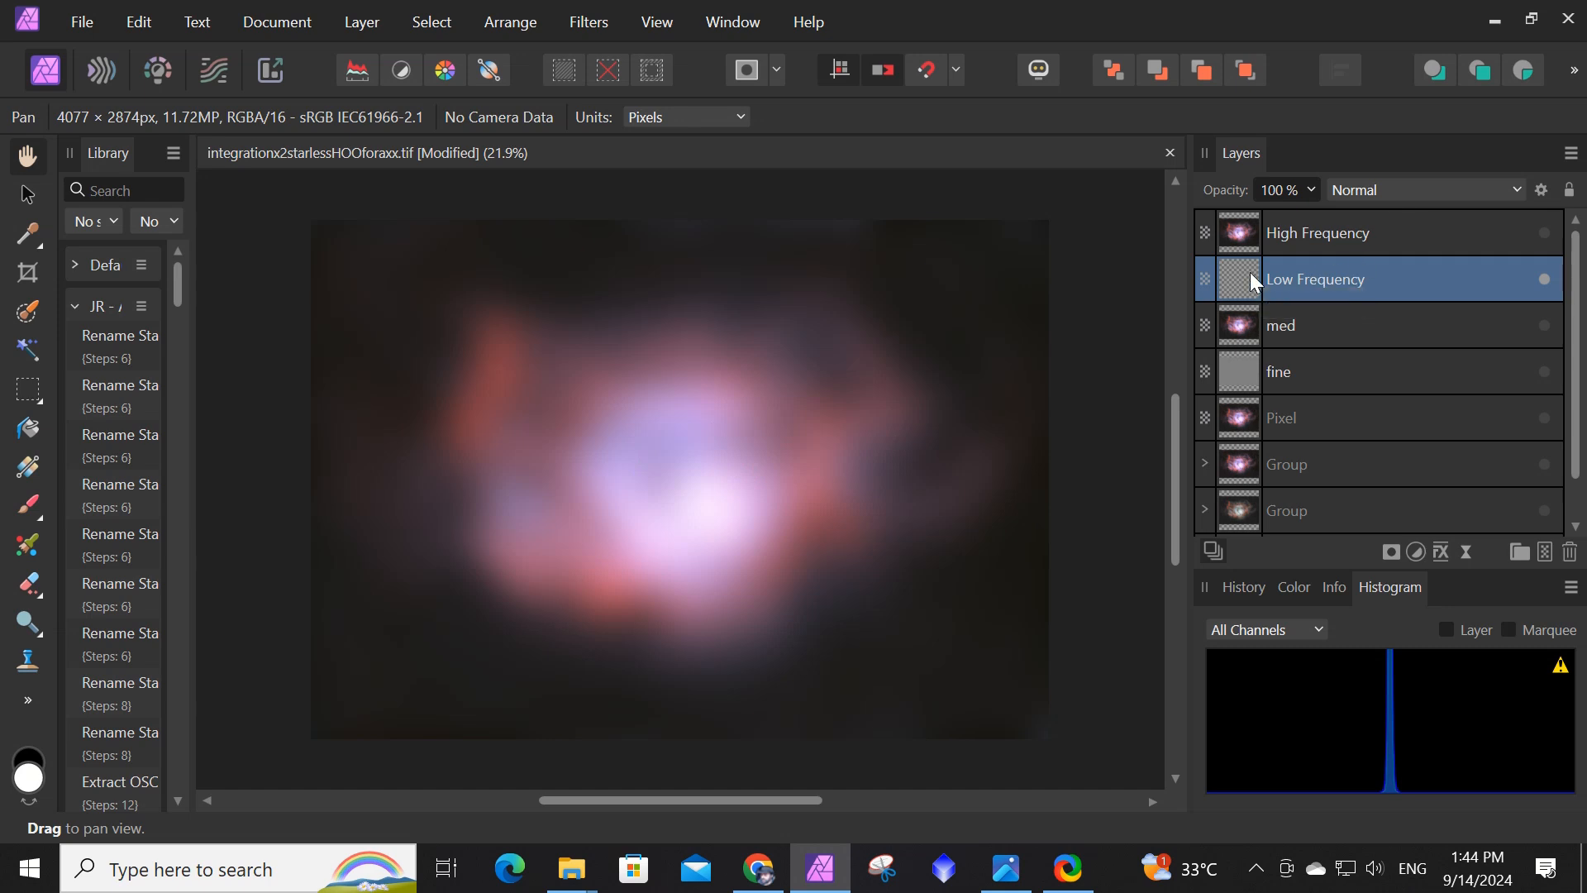
left_click(1415, 551)
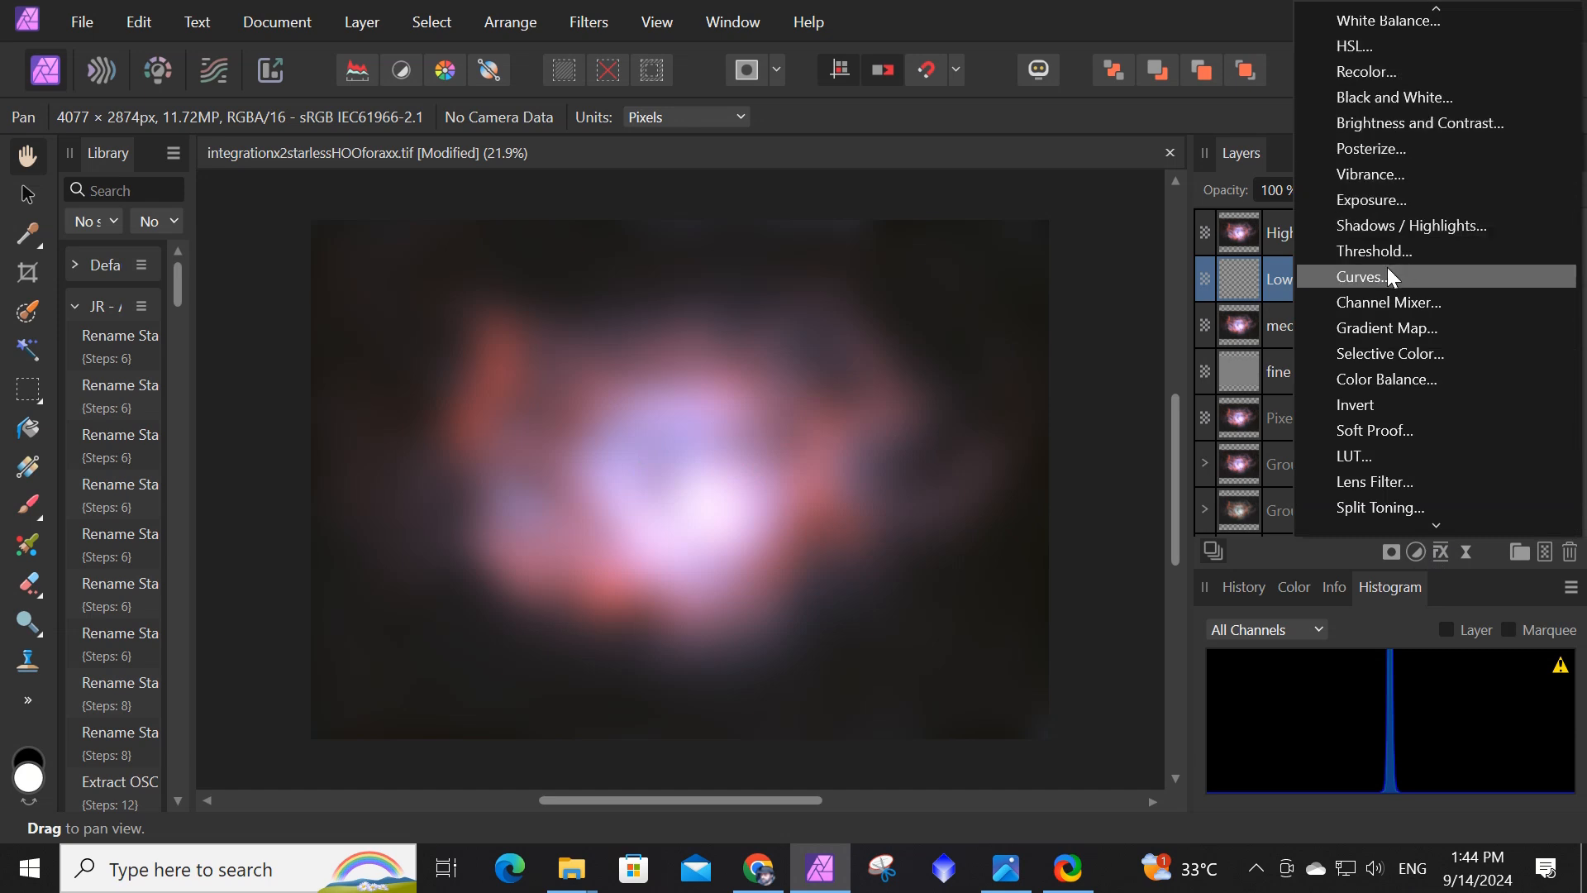
left_click(1388, 273)
left_click_drag(1107, 106, 944, 106)
left_click_drag(1321, 279, 1345, 319)
left_click_drag(878, 112, 1281, 130)
Shape the Master curve into an S with strongly raised highlights and a shadow point at about X 0.078, Y 0.065.
left_click_drag(1456, 227, 1348, 223)
mouse_move(1052, 565)
left_mouse_down()
mouse_move(1068, 611)
mouse_move(1048, 591)
left_mouse_up()
left_click_drag(1348, 223, 1428, 316)
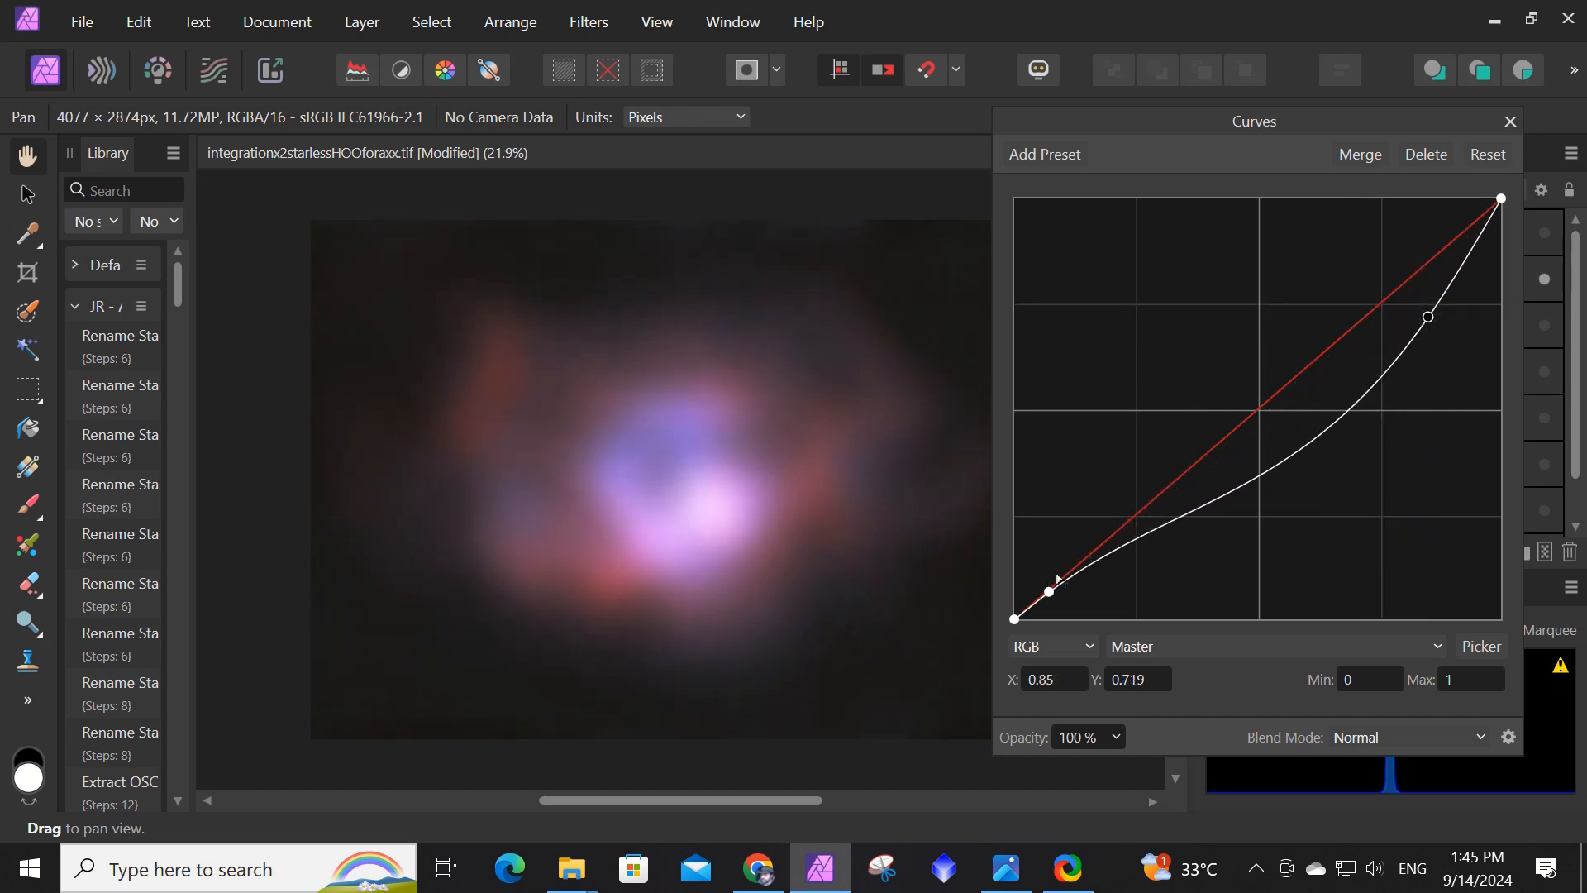
mouse_move(1175, 515)
left_mouse_down()
mouse_move(1137, 482)
mouse_move(1157, 512)
left_mouse_up()
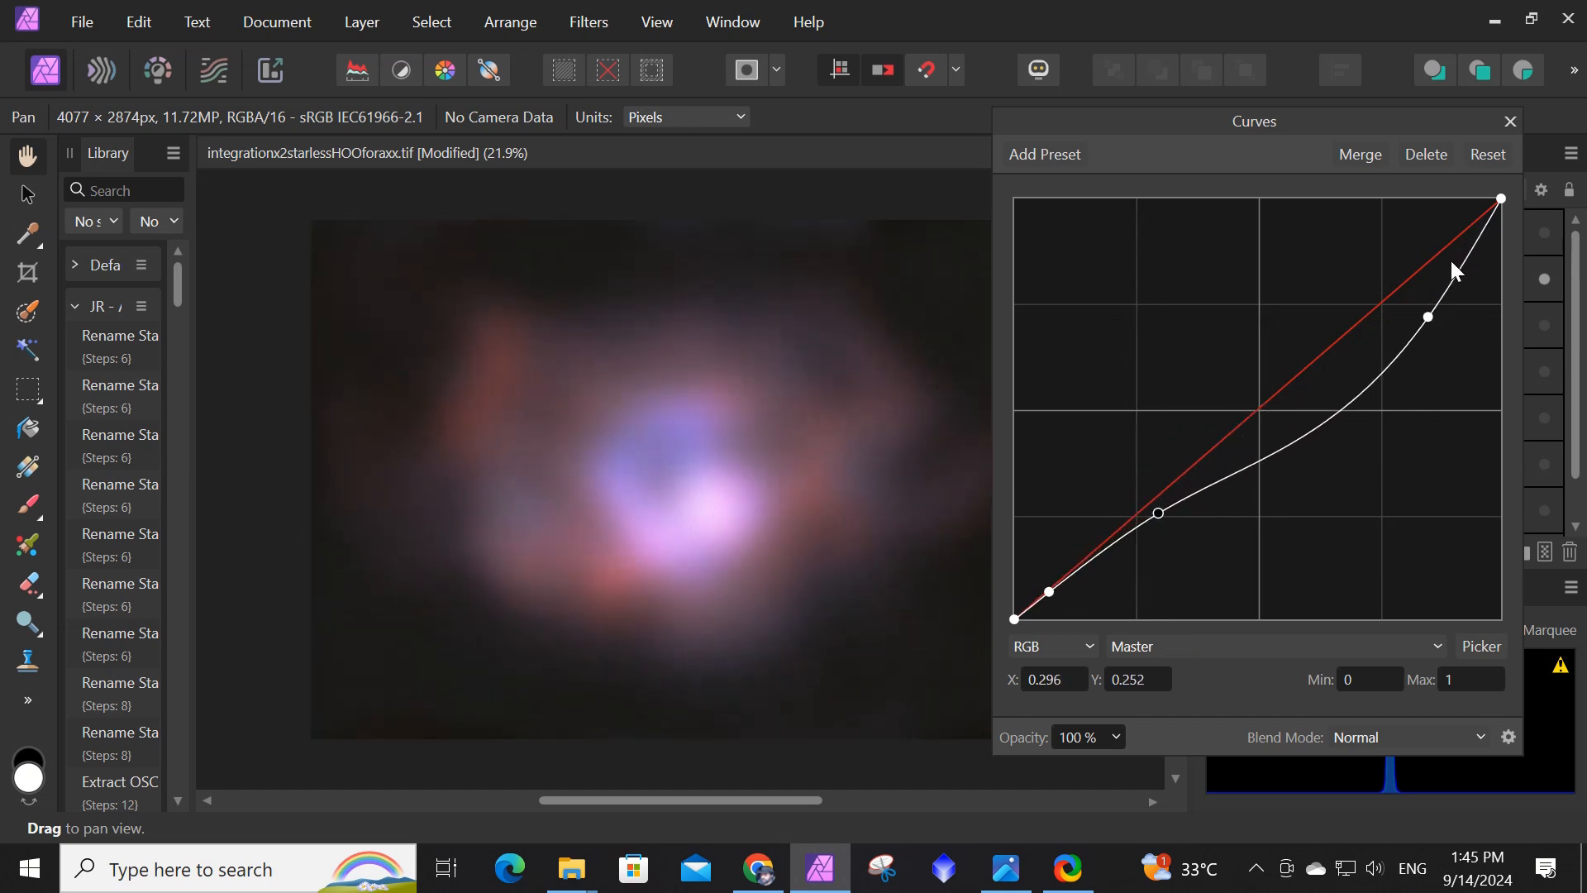
left_click_drag(1428, 317, 1356, 254)
mouse_move(1157, 511)
left_mouse_down()
mouse_move(1110, 488)
mouse_move(1134, 507)
left_mouse_up()
left_click_drag(1354, 254, 1332, 233)
left_click_drag(1048, 592, 1052, 603)
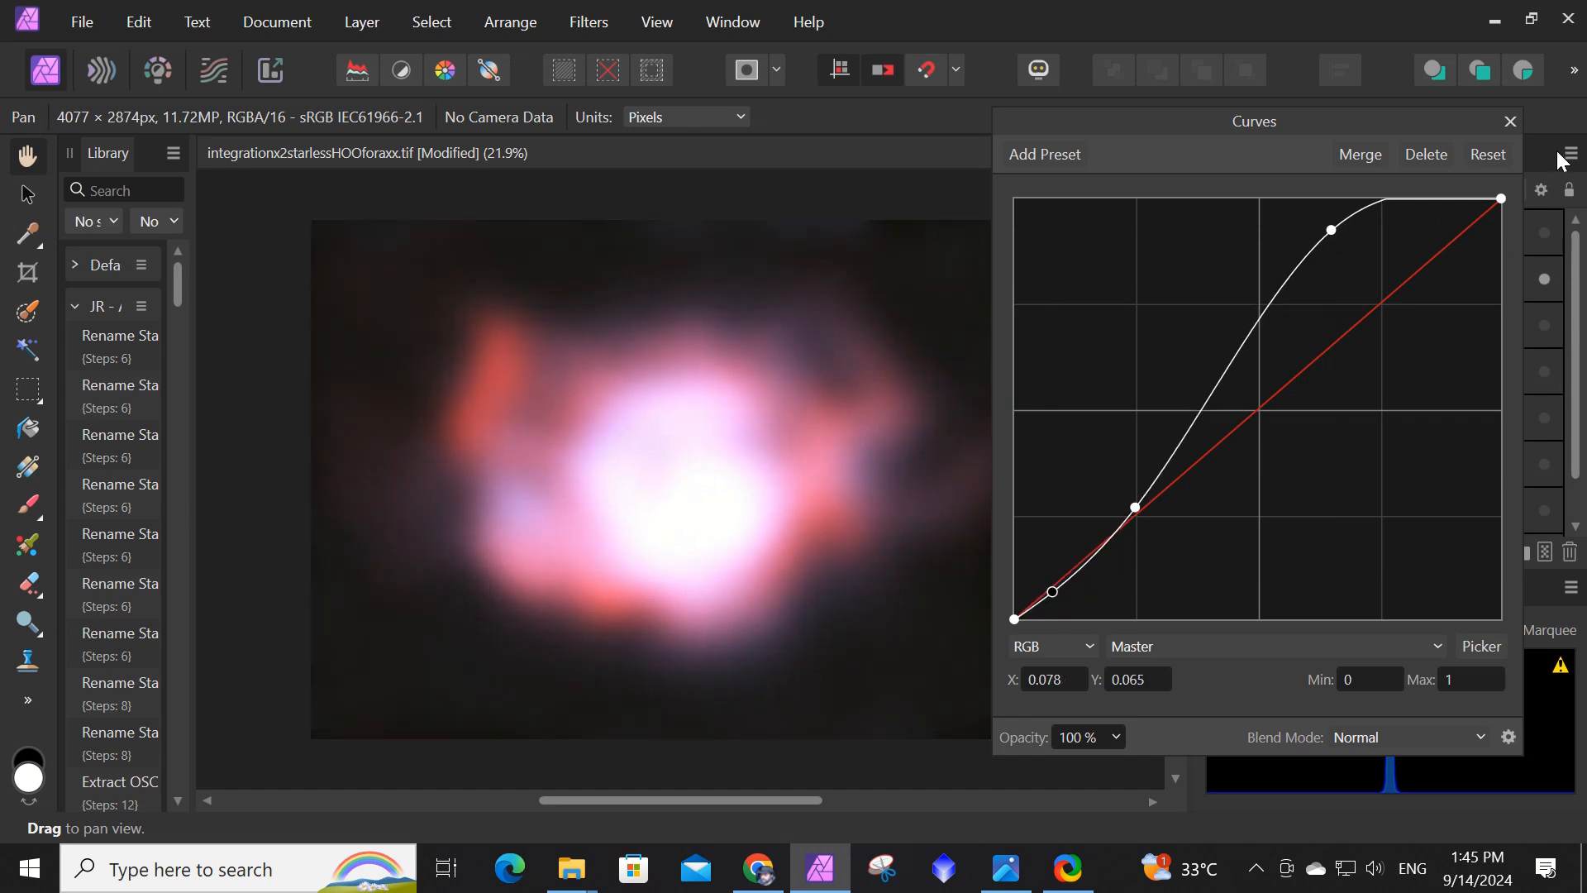
left_click(1508, 122)
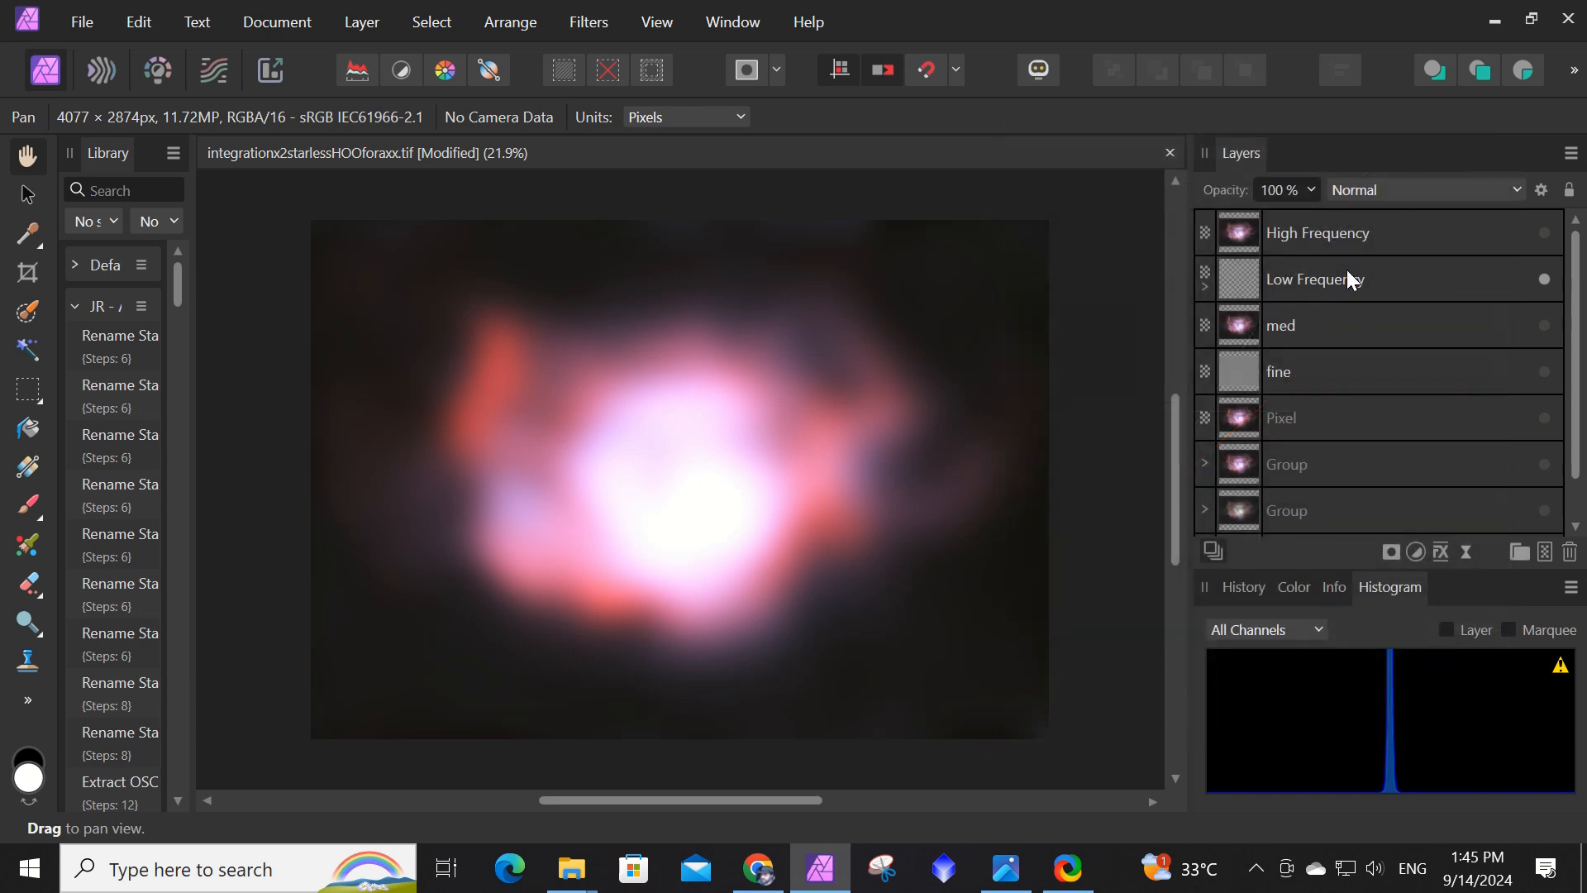
Show the Pixel layer below fine, and try the Soft Light blend mode at 57% opacity on the Curves adjustment.
left_click(1544, 418)
left_click(1515, 190)
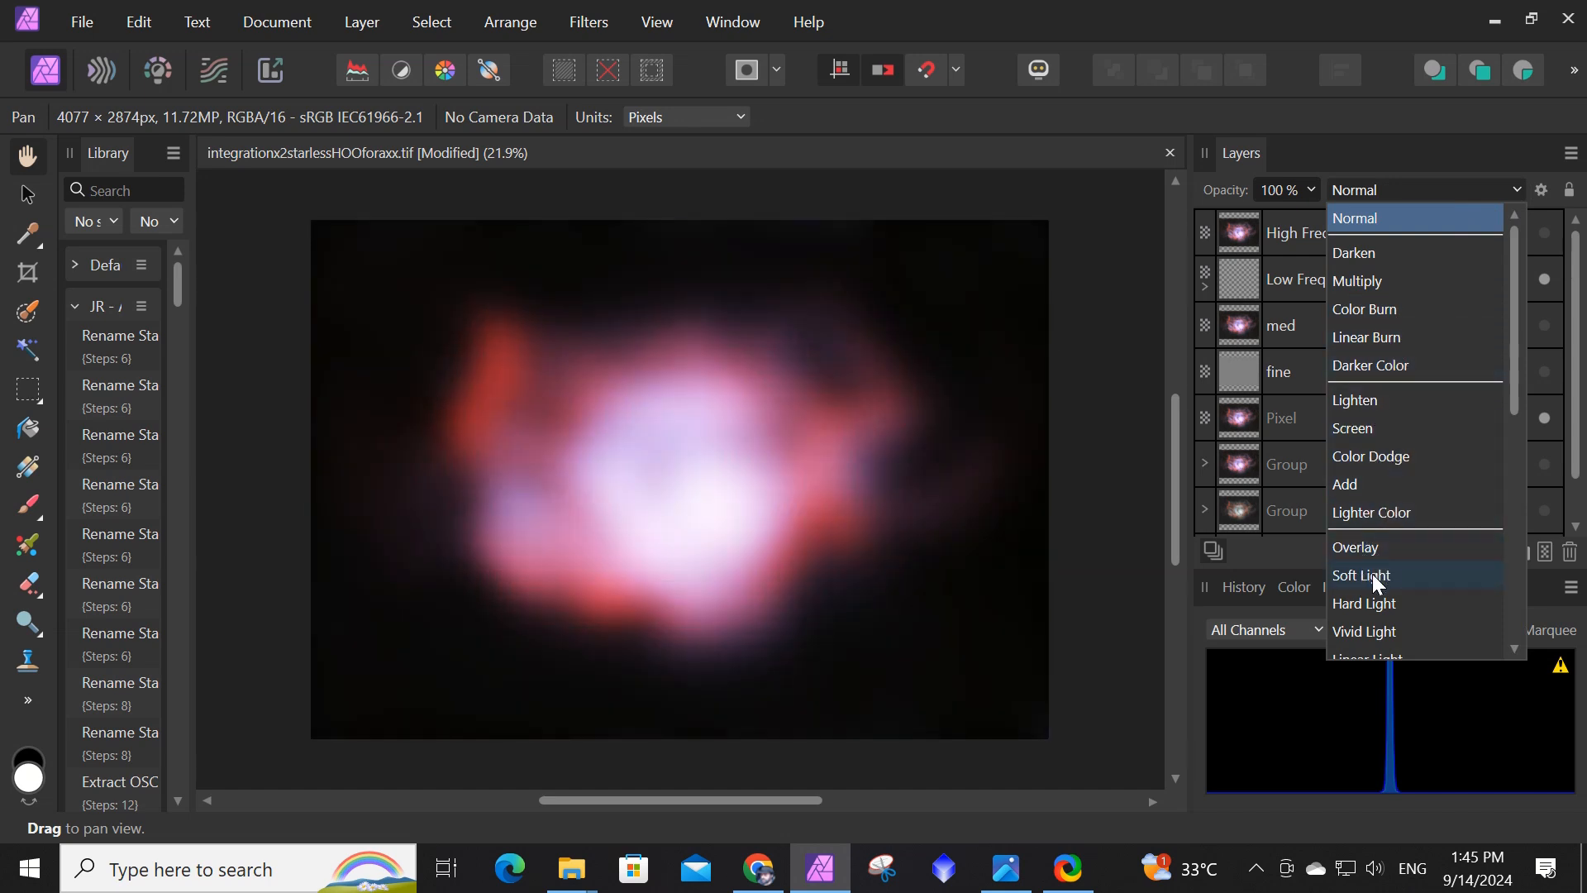
left_click(1372, 575)
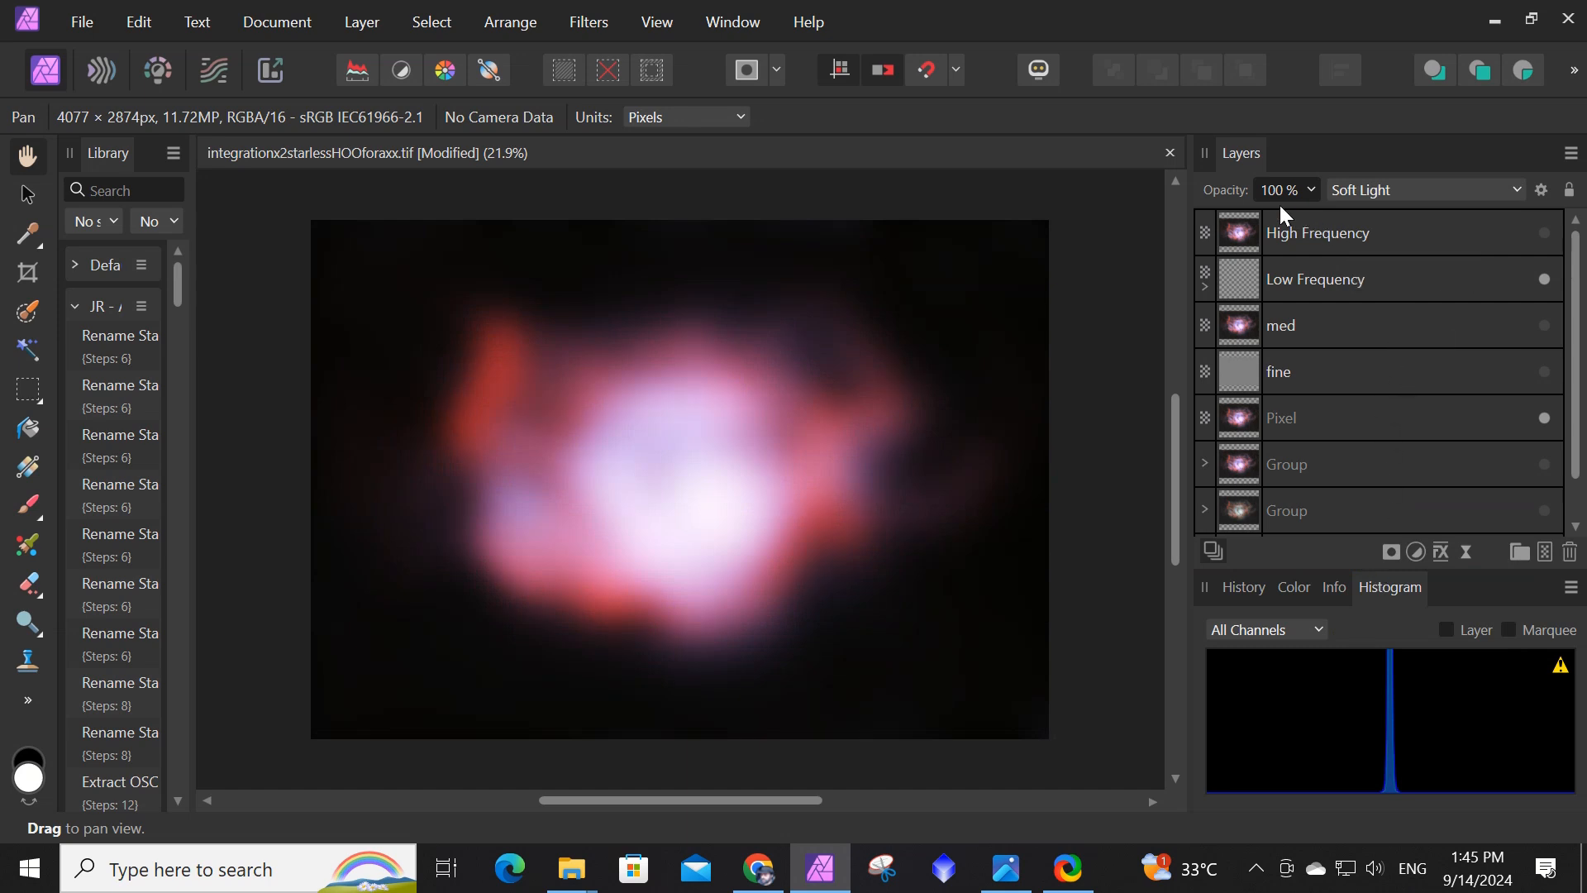
left_click_drag(1311, 217, 1304, 217)
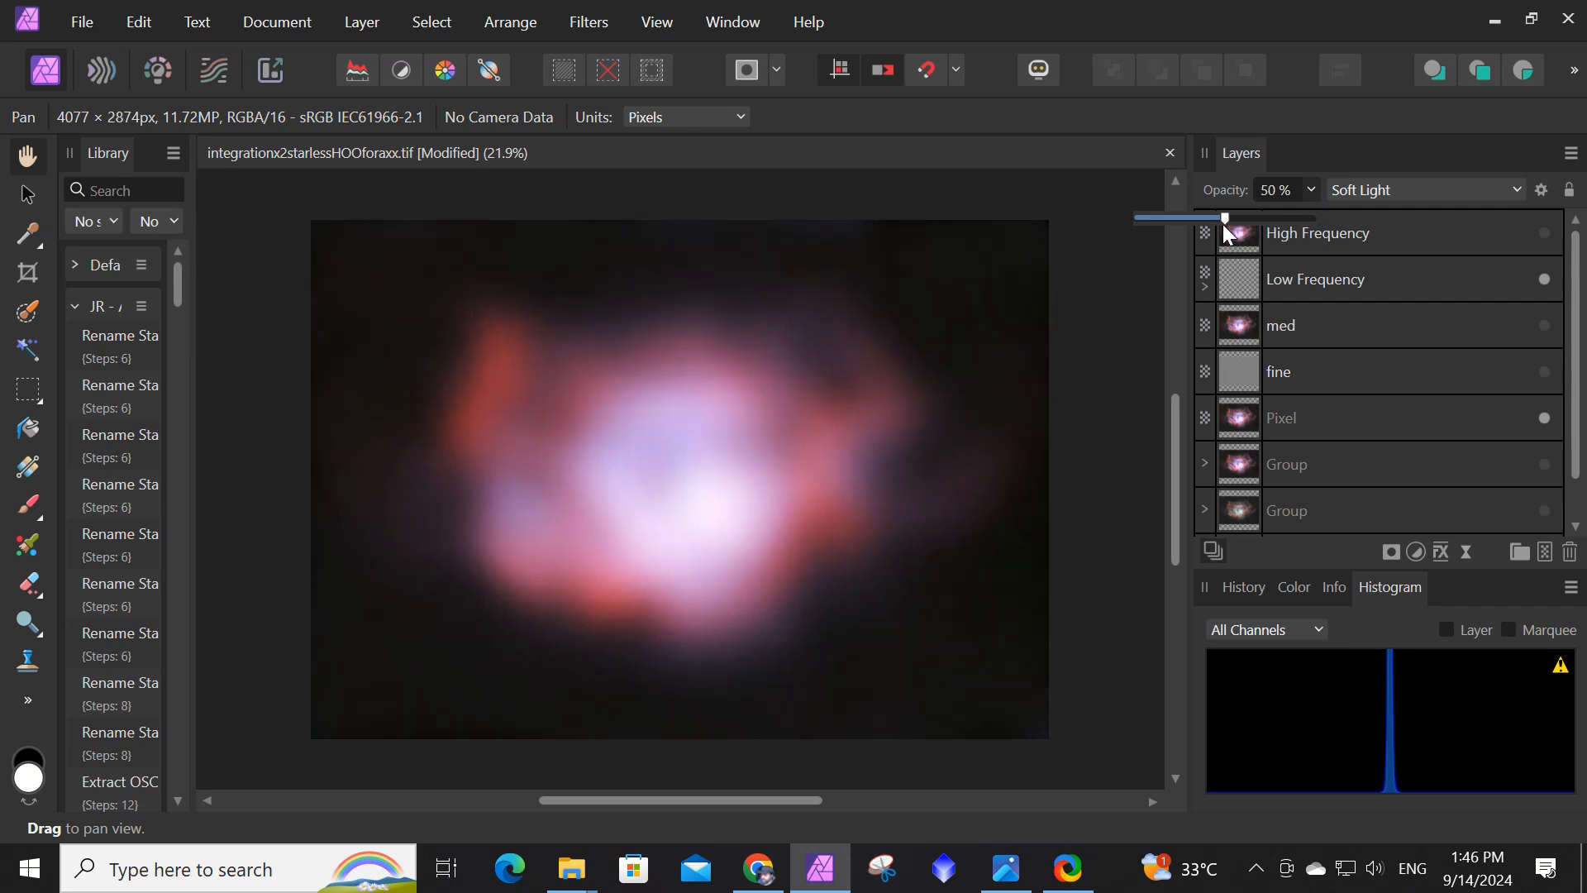
left_click_drag(1175, 234, 1242, 229)
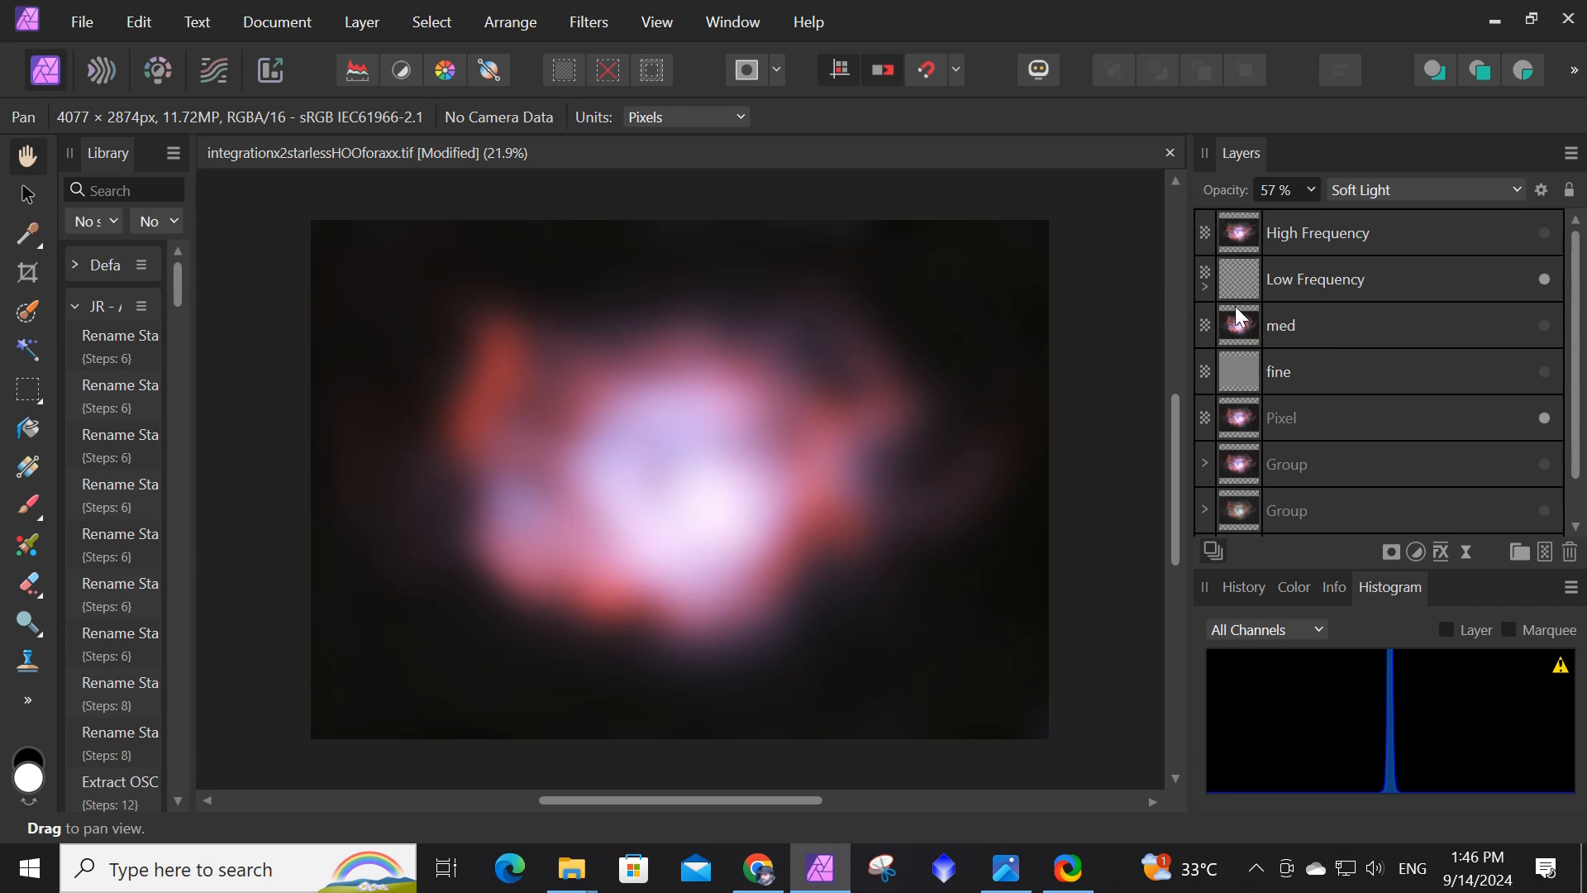
scroll(1367, 322, "down", 1)
scroll(1368, 325, "up", 1)
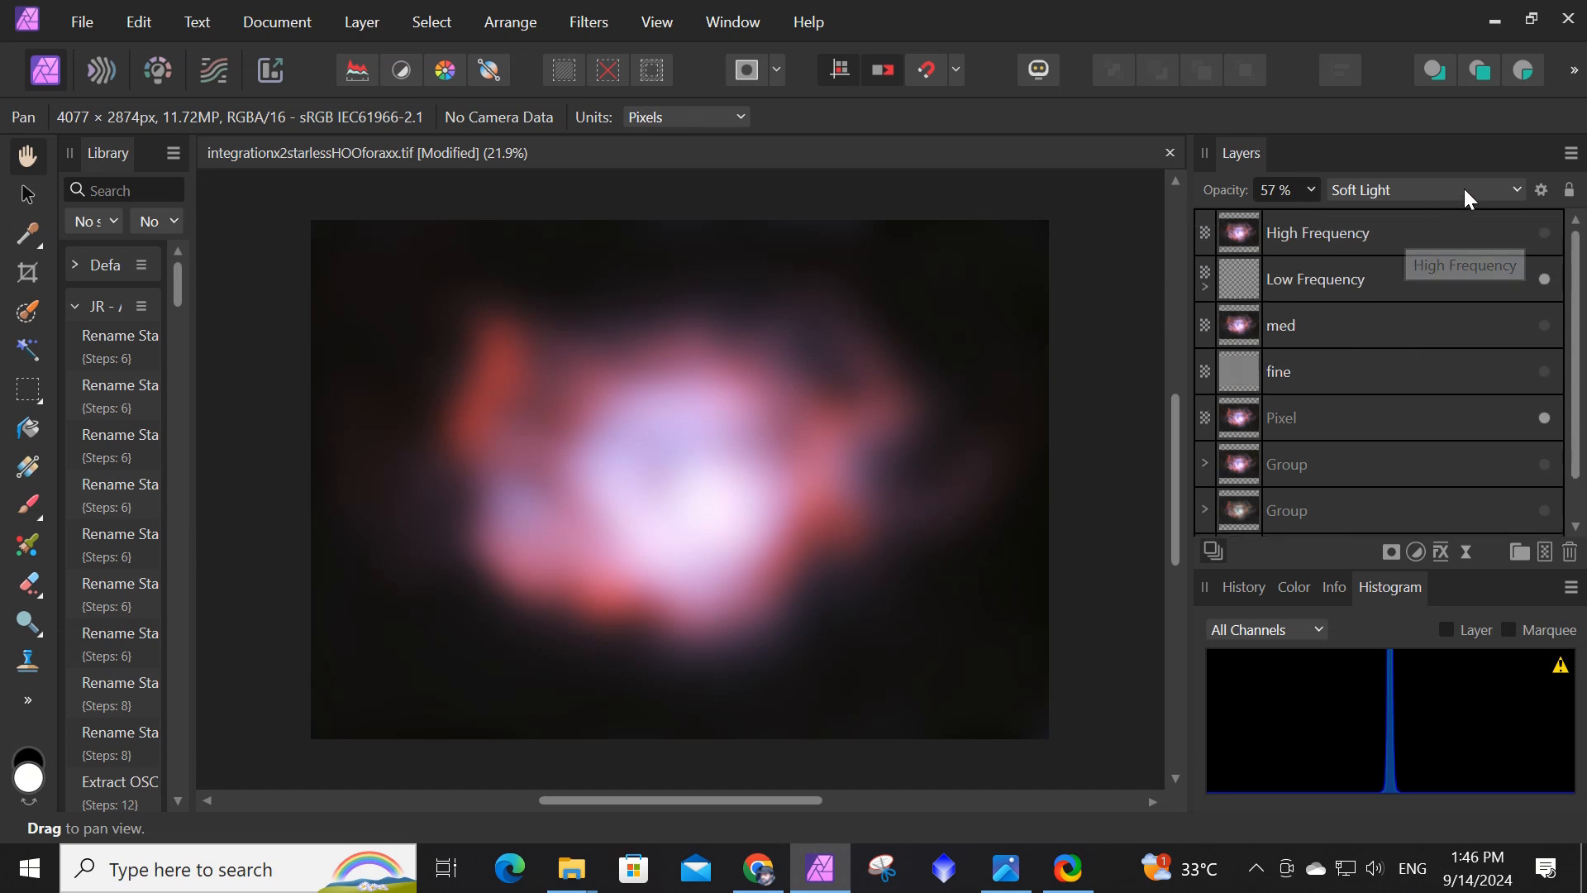
Set the Curves adjustment's blend mode to Linear Light and its opacity to about 20%.
left_click(1509, 189)
scroll(1405, 438, "down", 1)
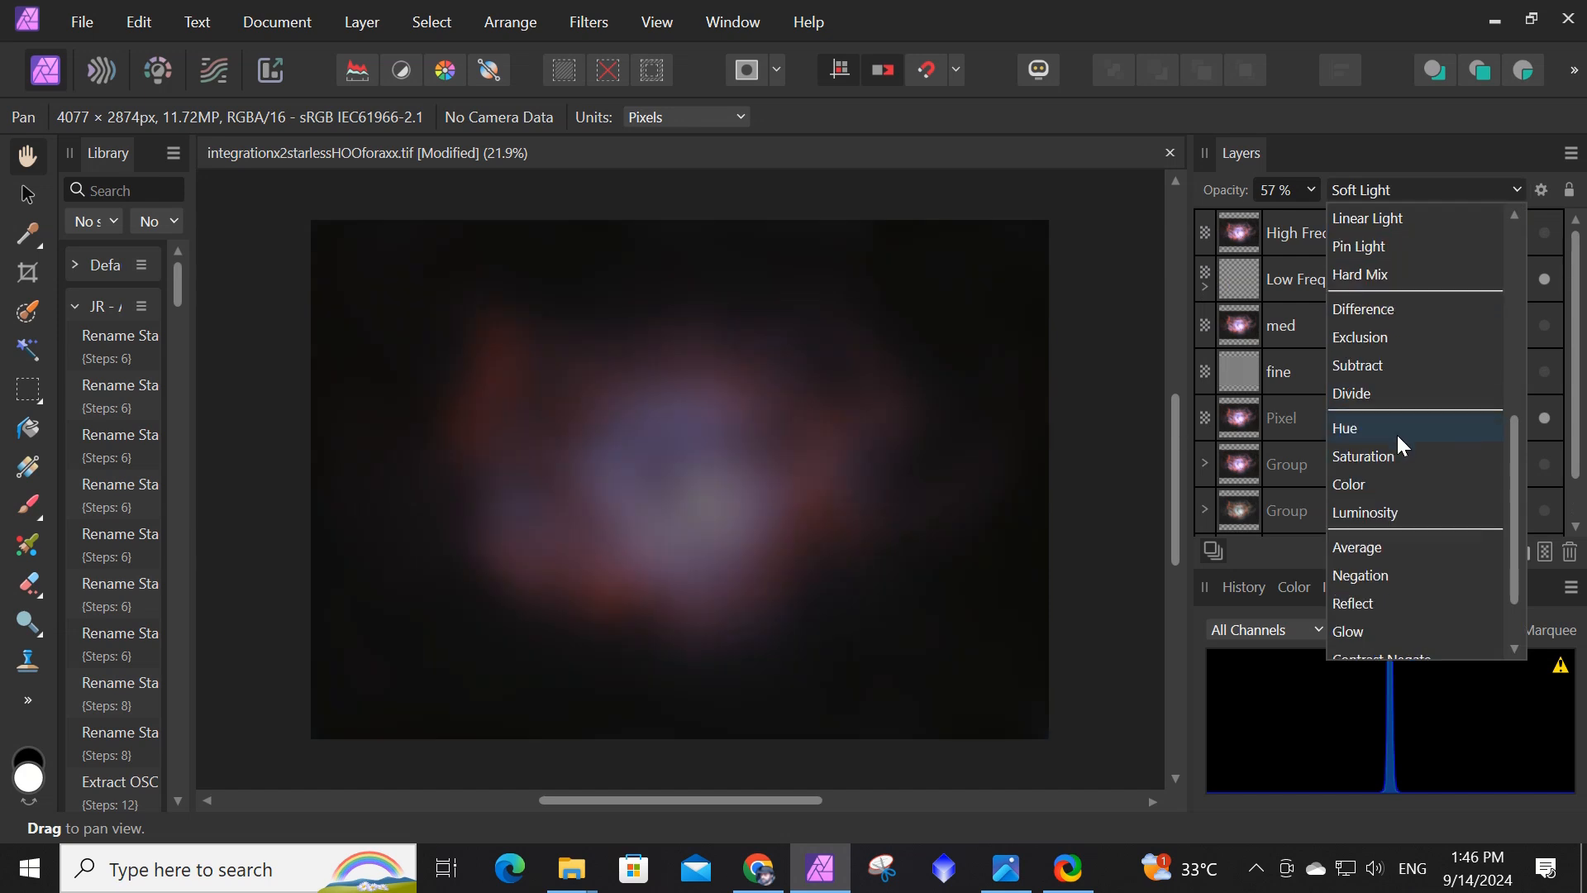
scroll(1397, 434, "up", 3)
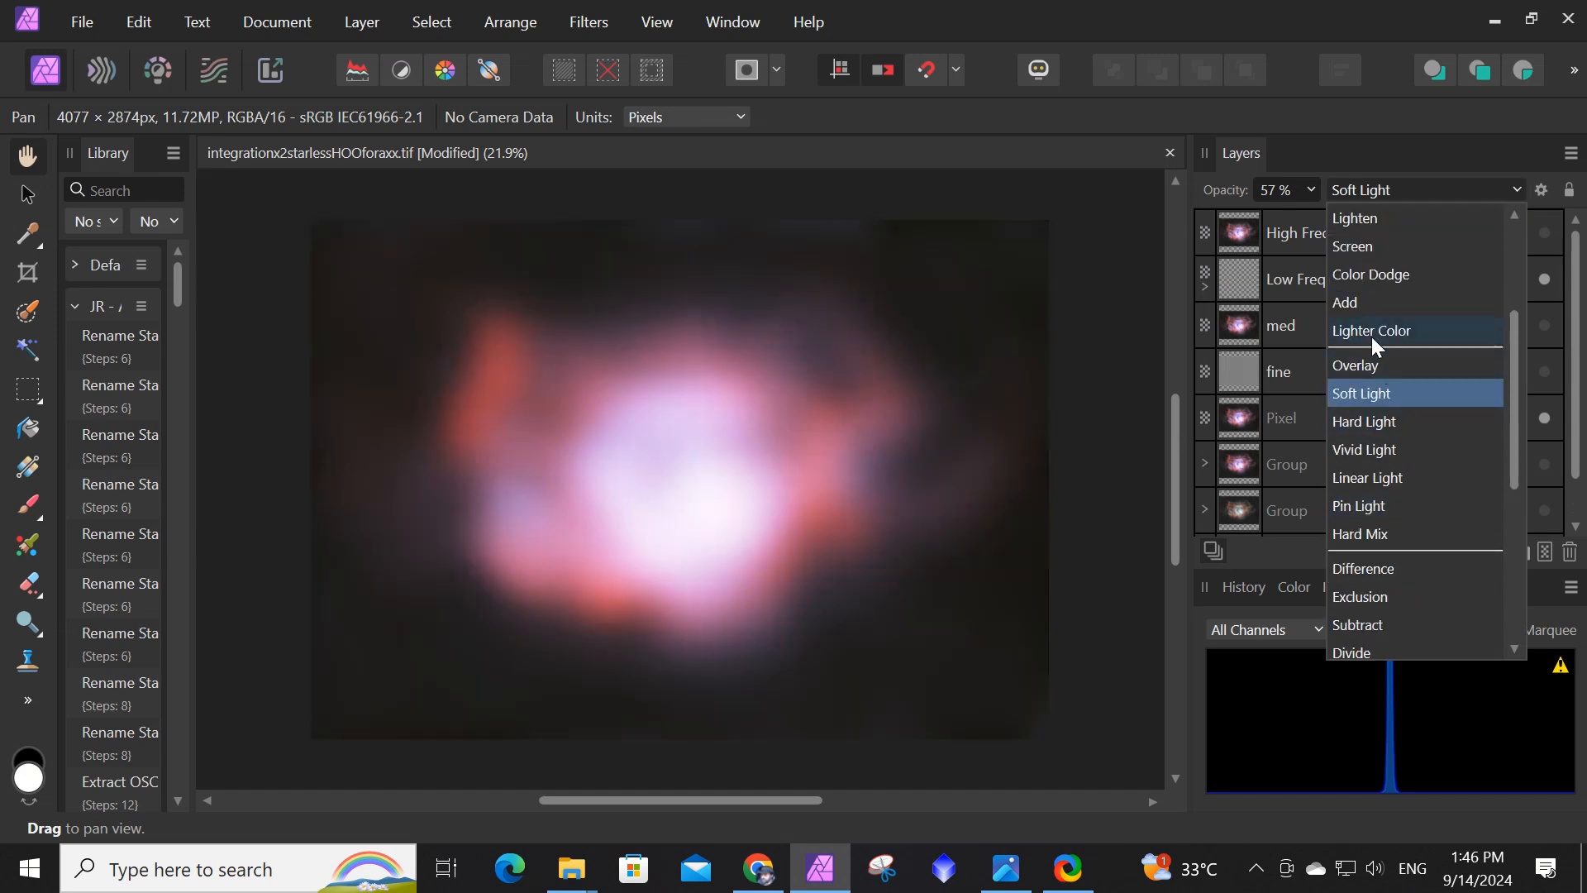
left_click(1368, 477)
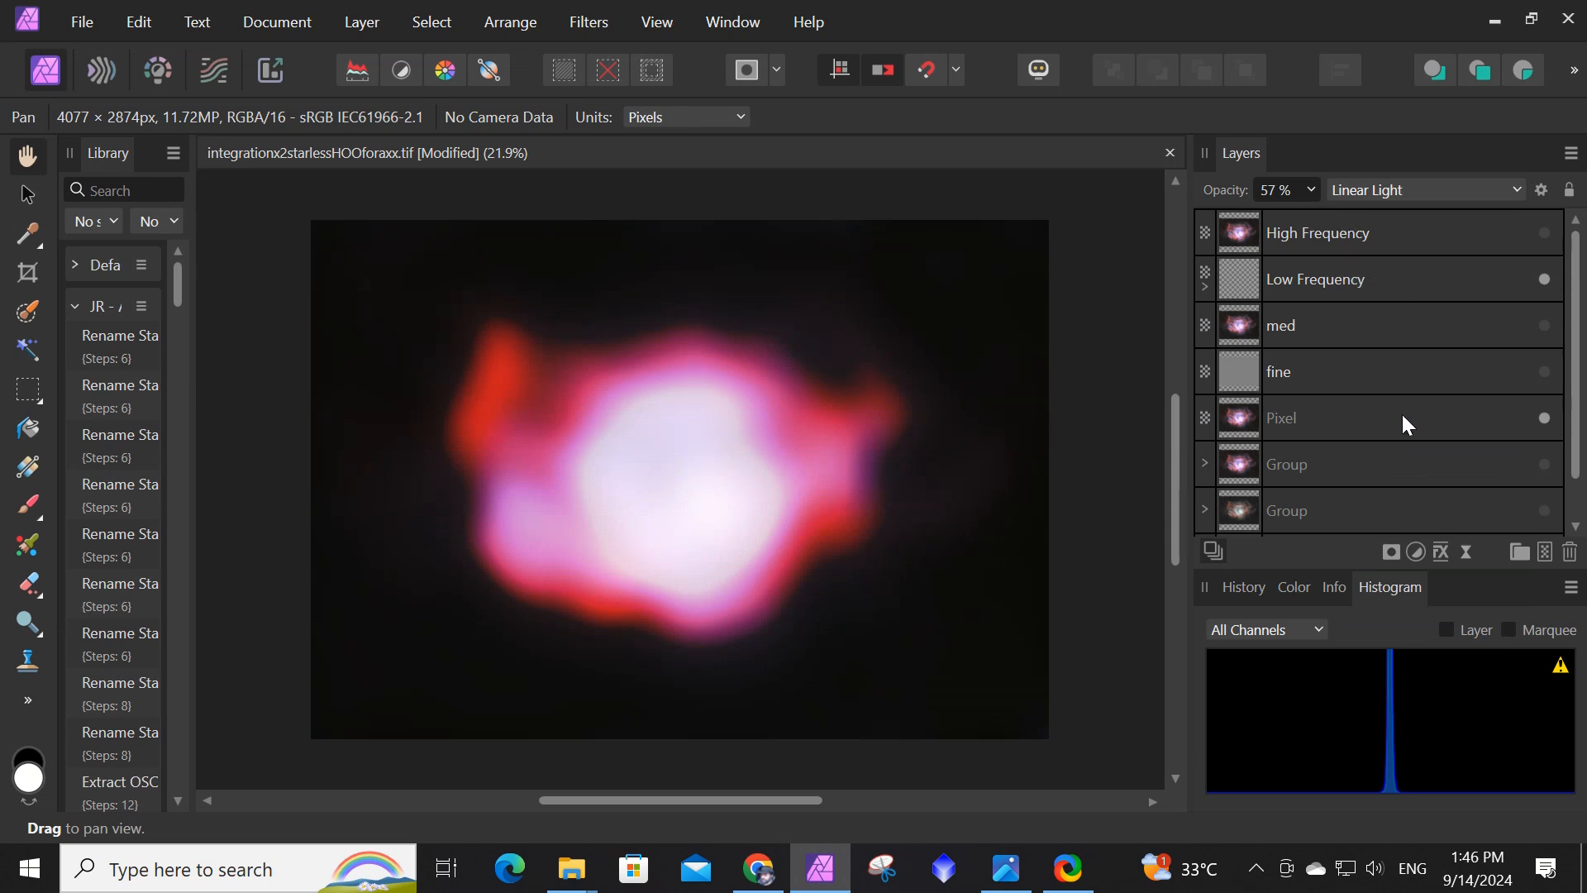
left_click(1314, 192)
left_click_drag(1313, 218, 1247, 215)
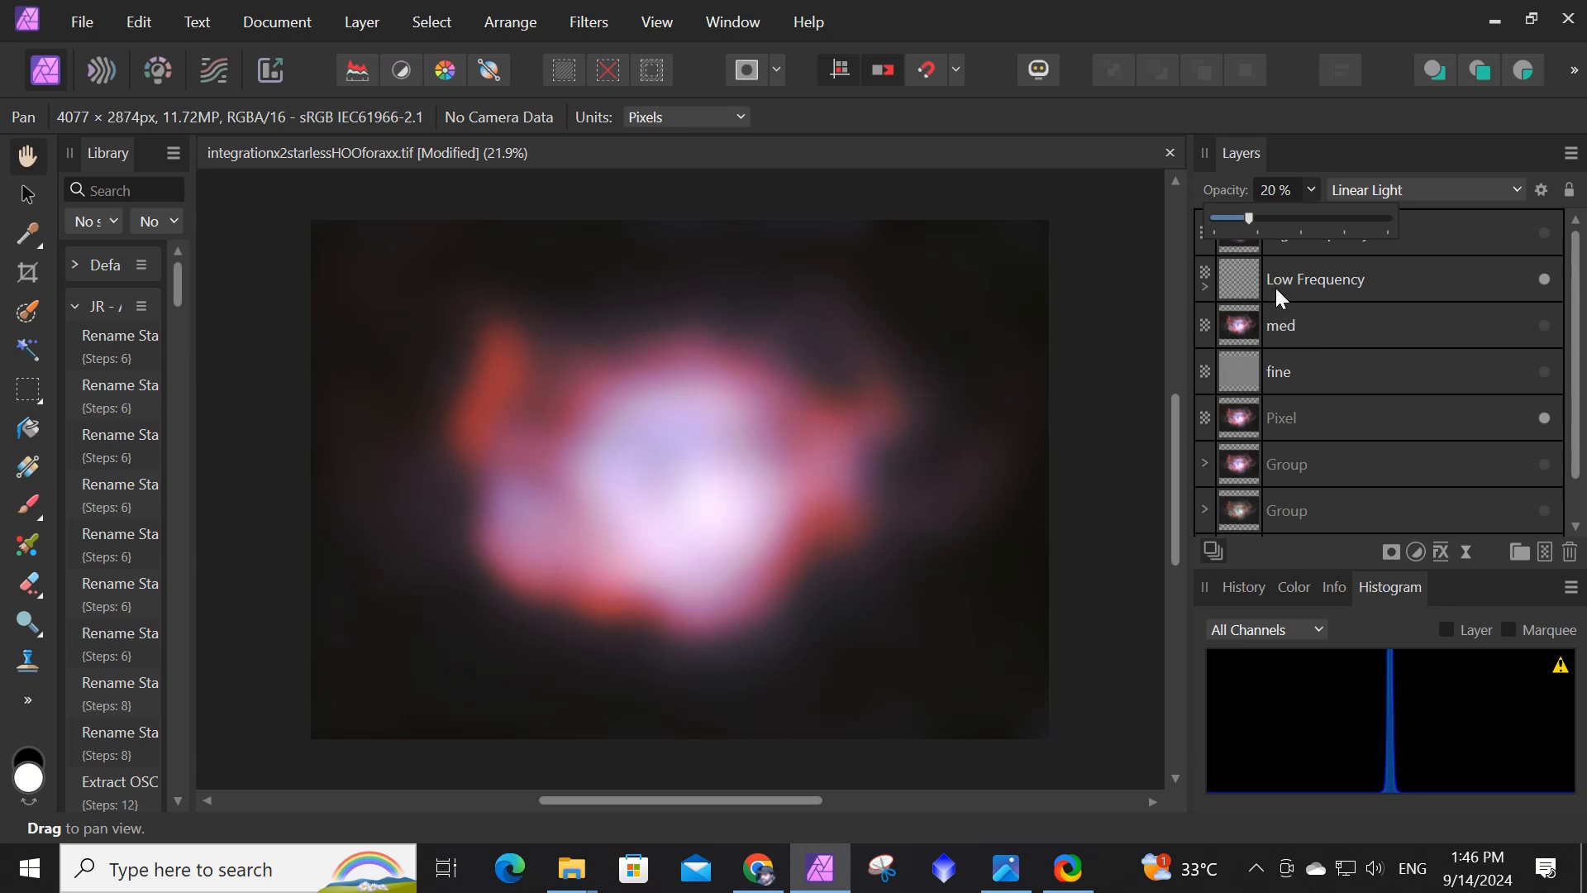
Preview alternative blend modes on the Curves adjustment, keeping Linear Light.
left_click(1511, 190)
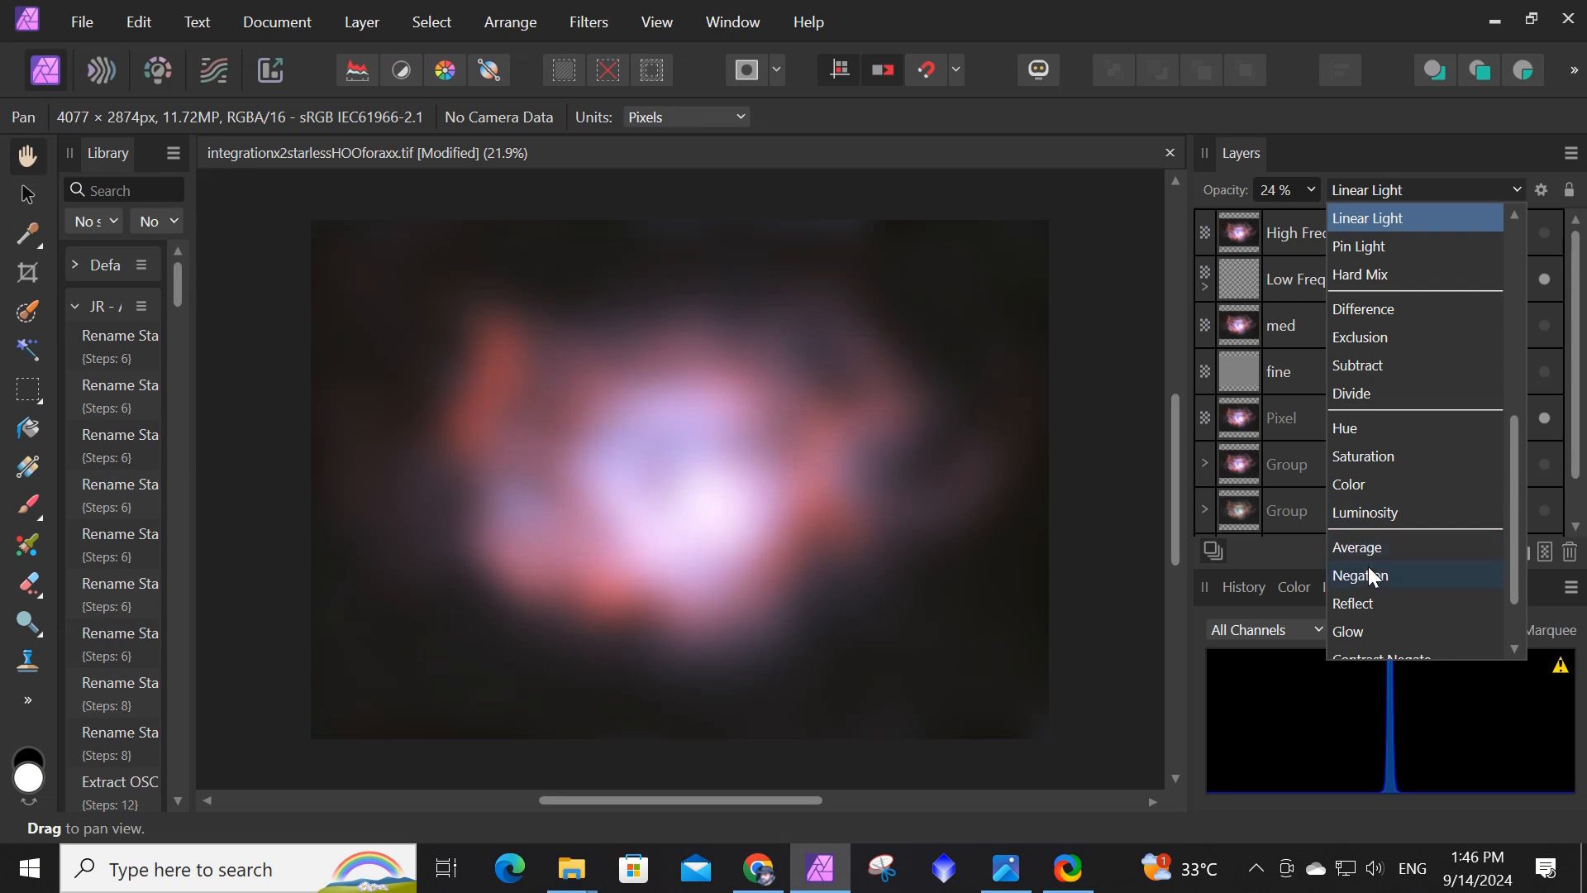
scroll(1361, 606, "down", 1)
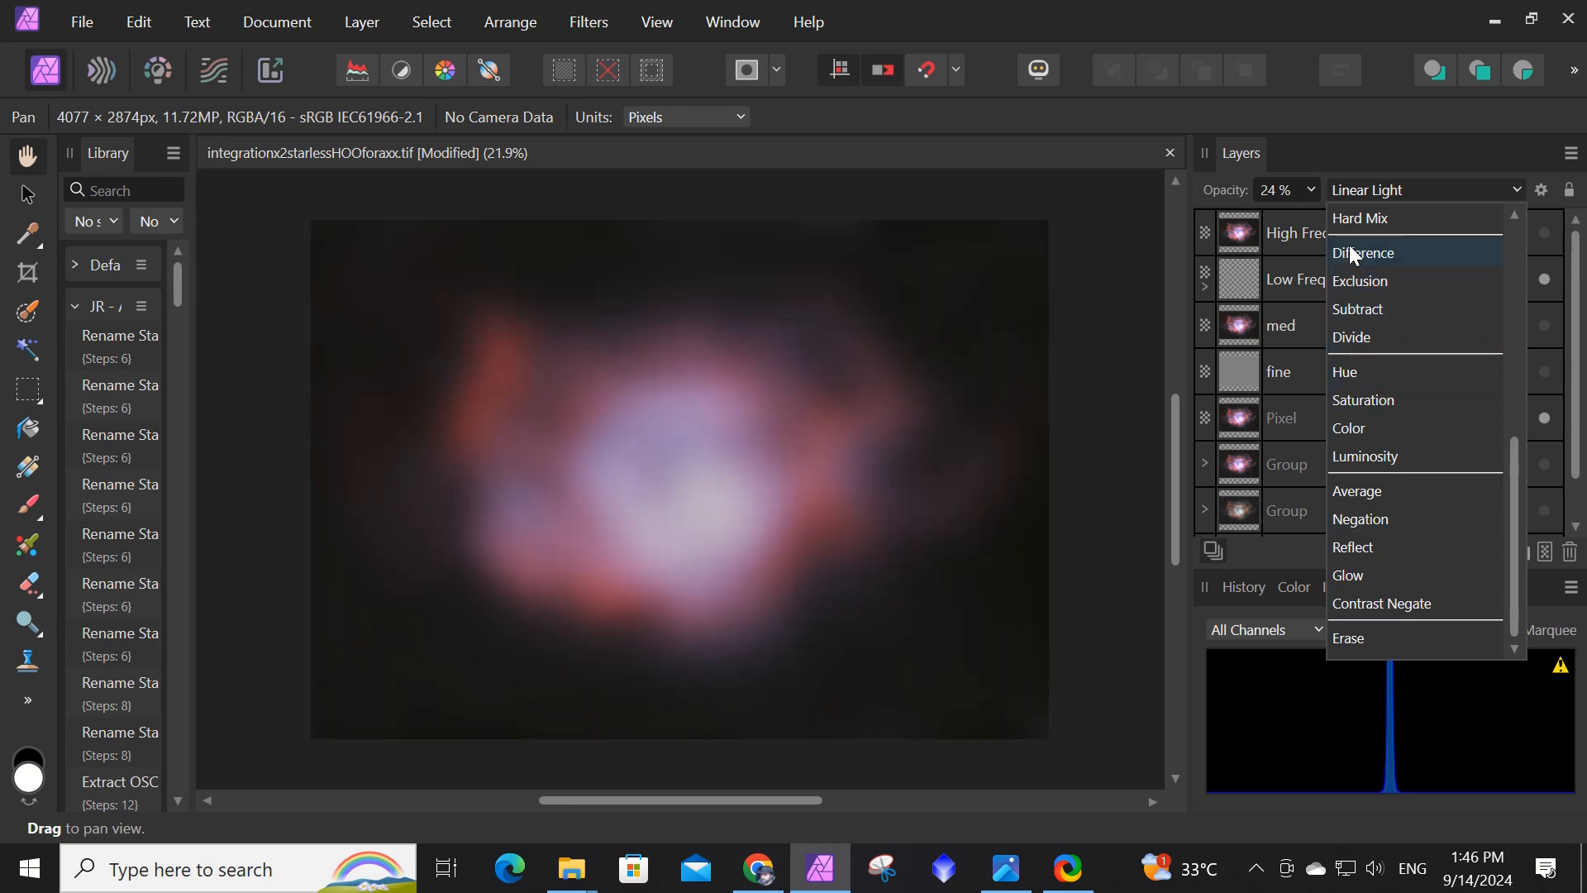
scroll(1349, 245, "up", 3)
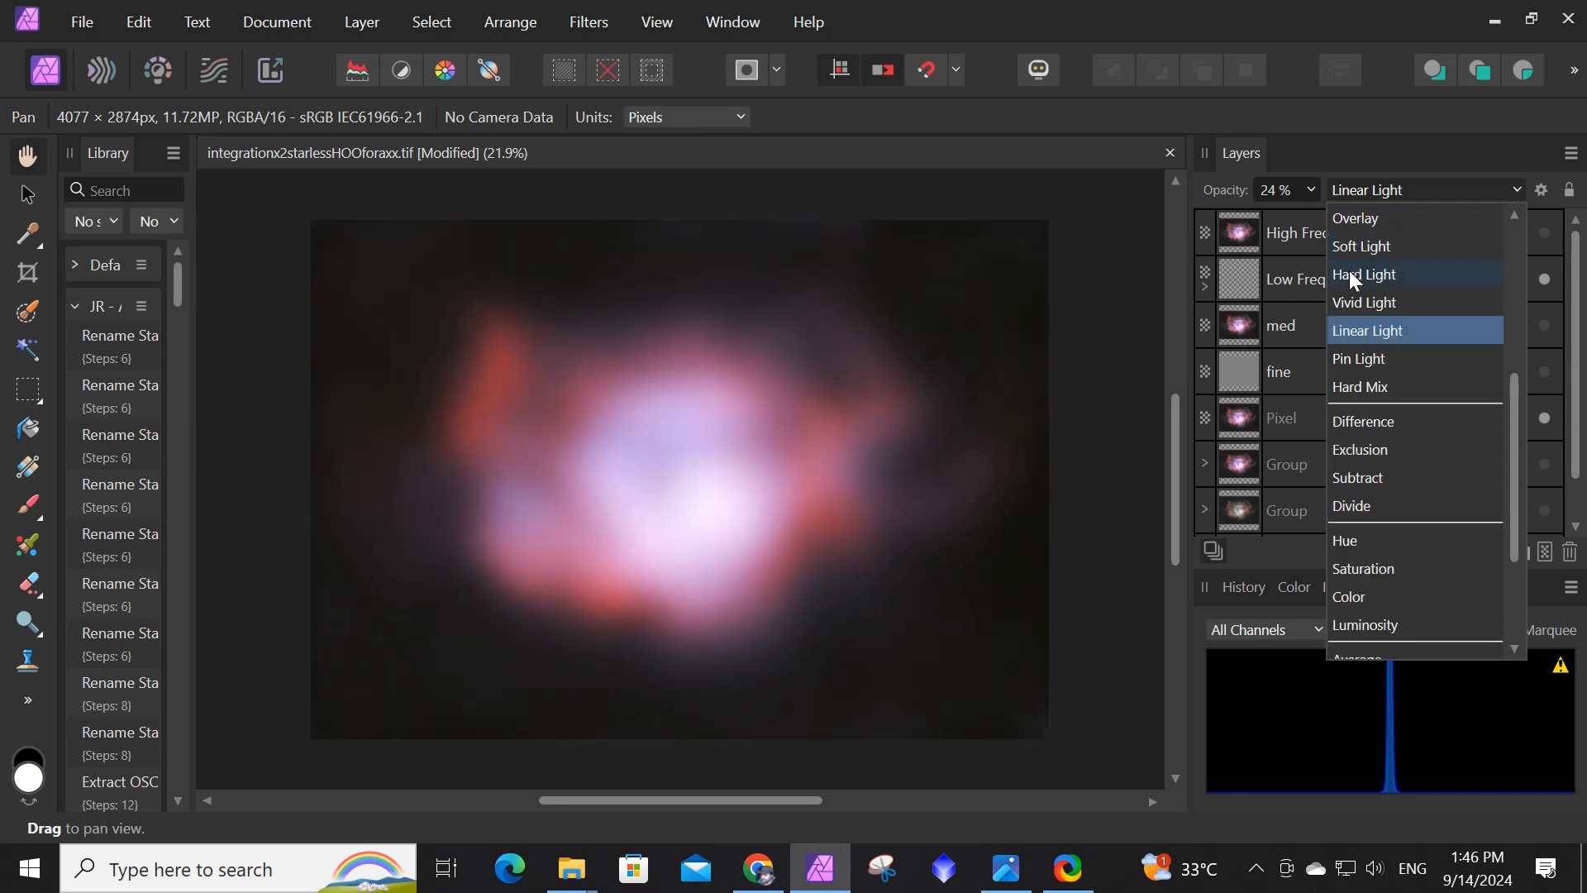
scroll(1353, 220, "up", 3)
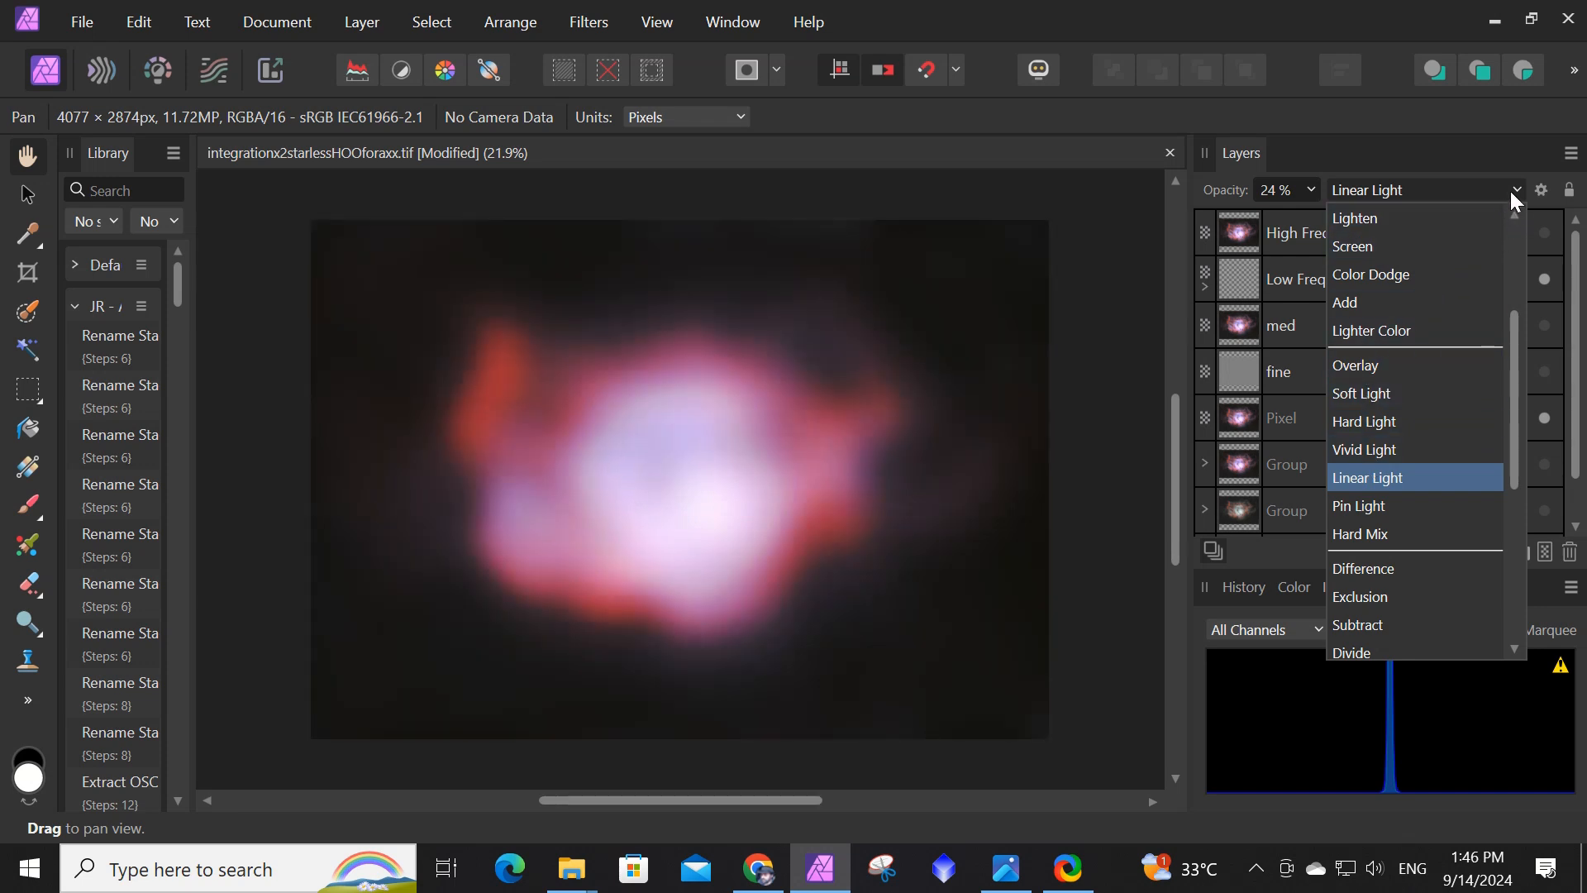
left_click(1133, 247)
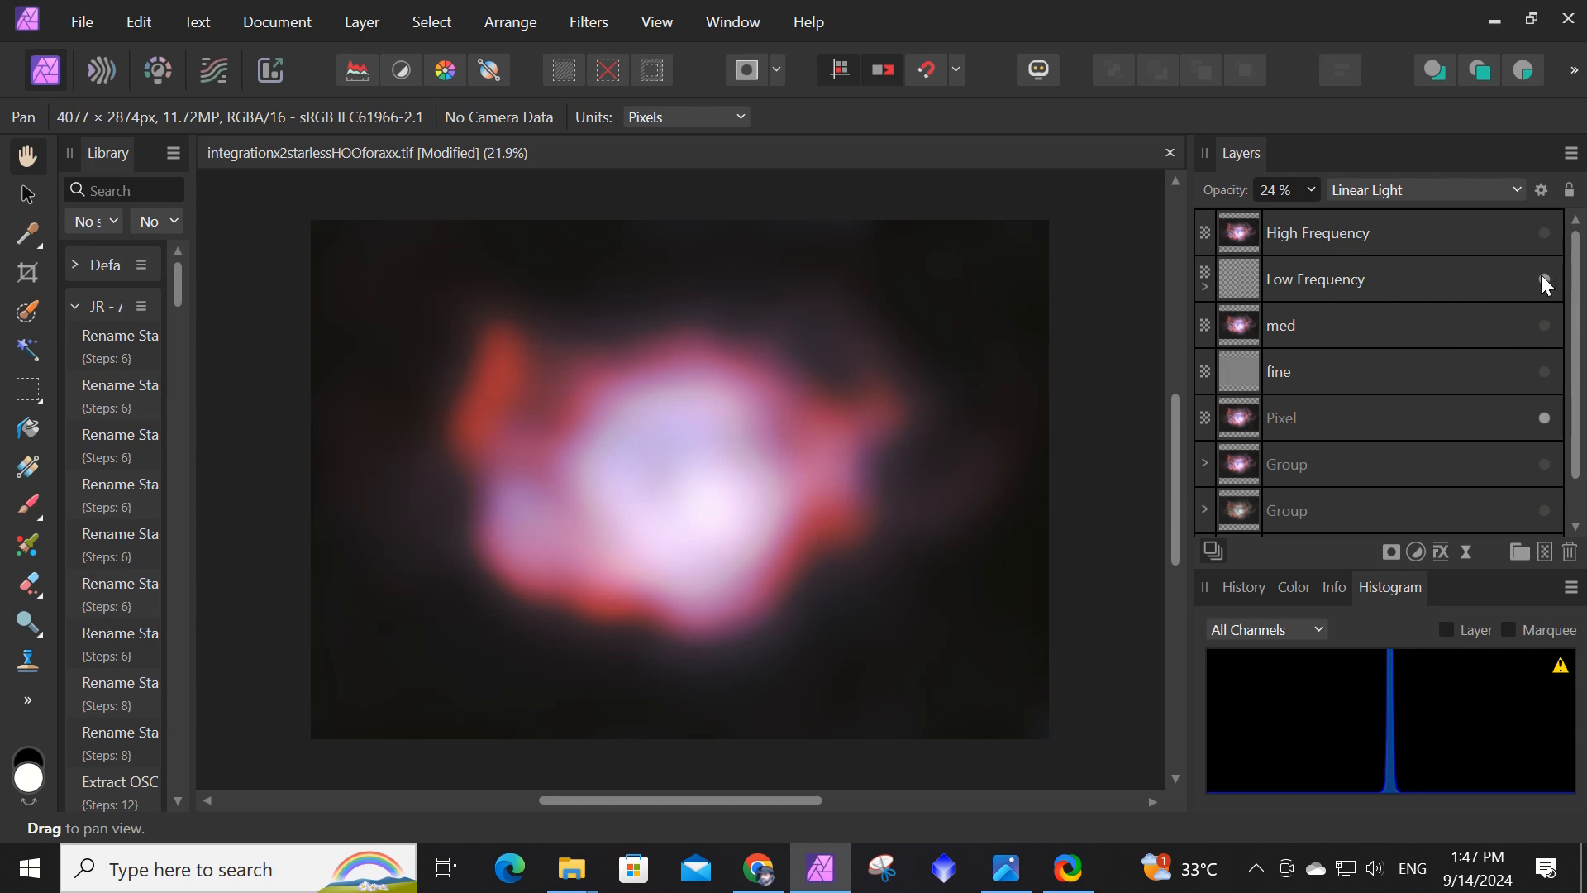
Delete the Low Frequency layer and leave fine as the only detail layer shown above the Pixel layer.
right_click(1385, 275)
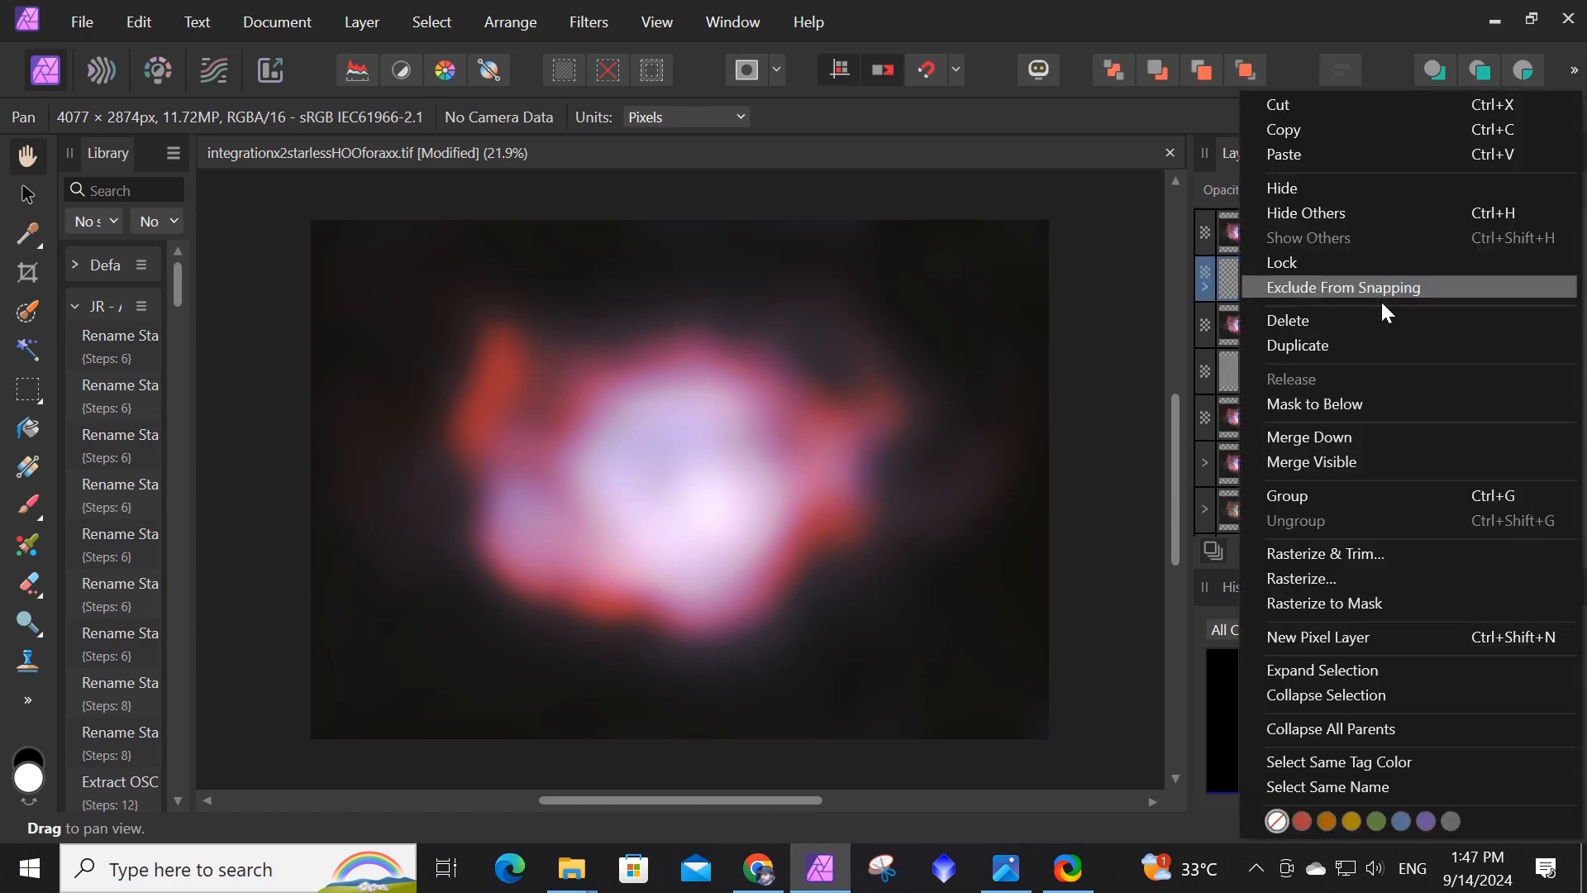
left_click(1326, 325)
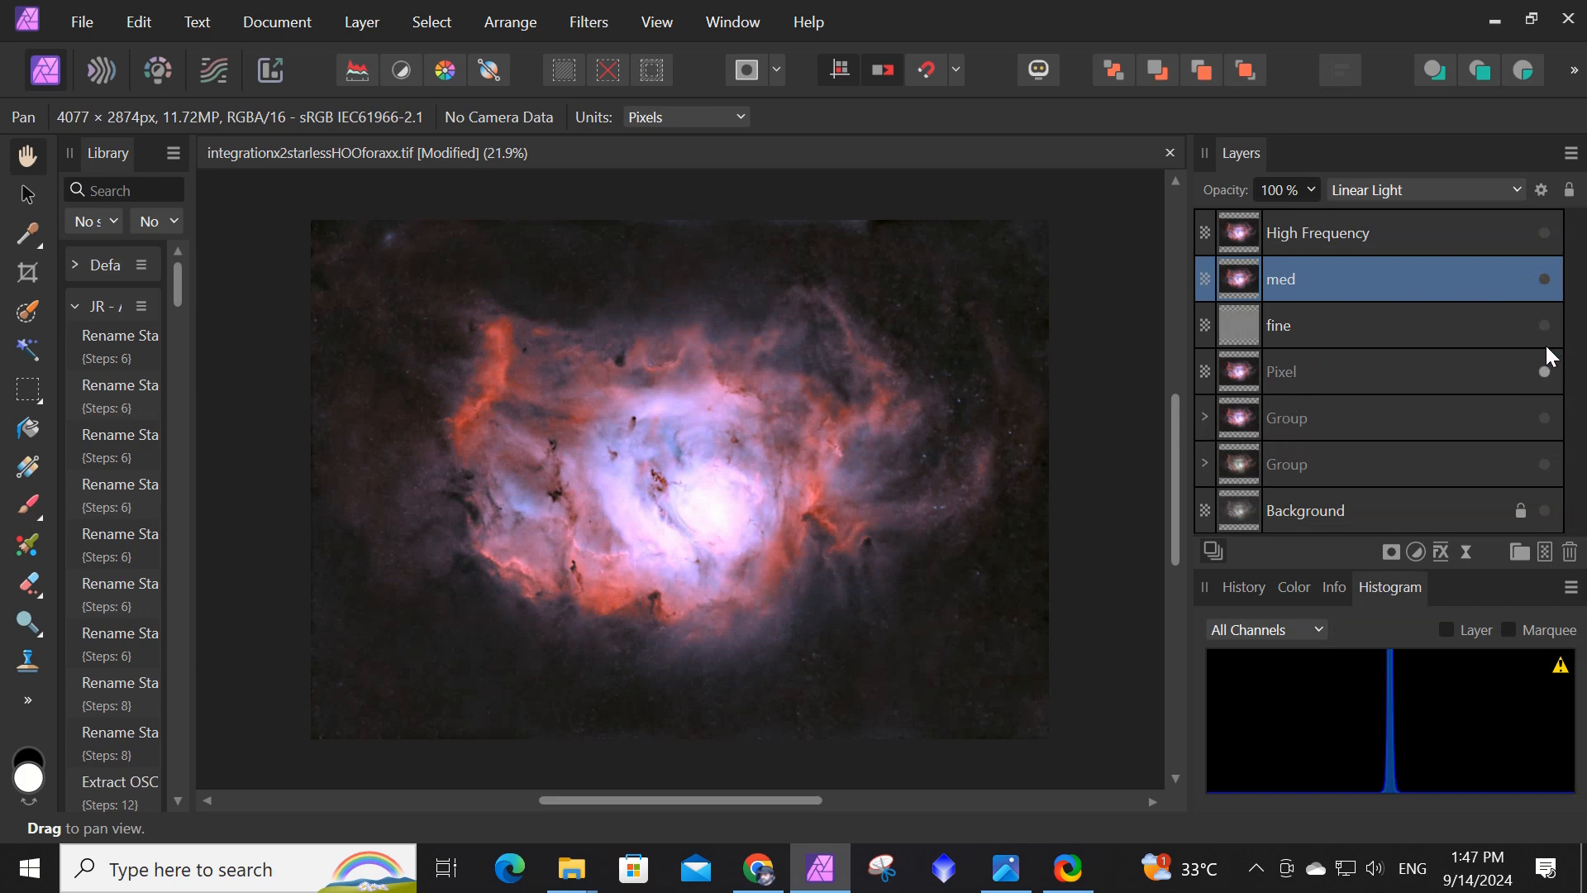
left_click(1544, 233)
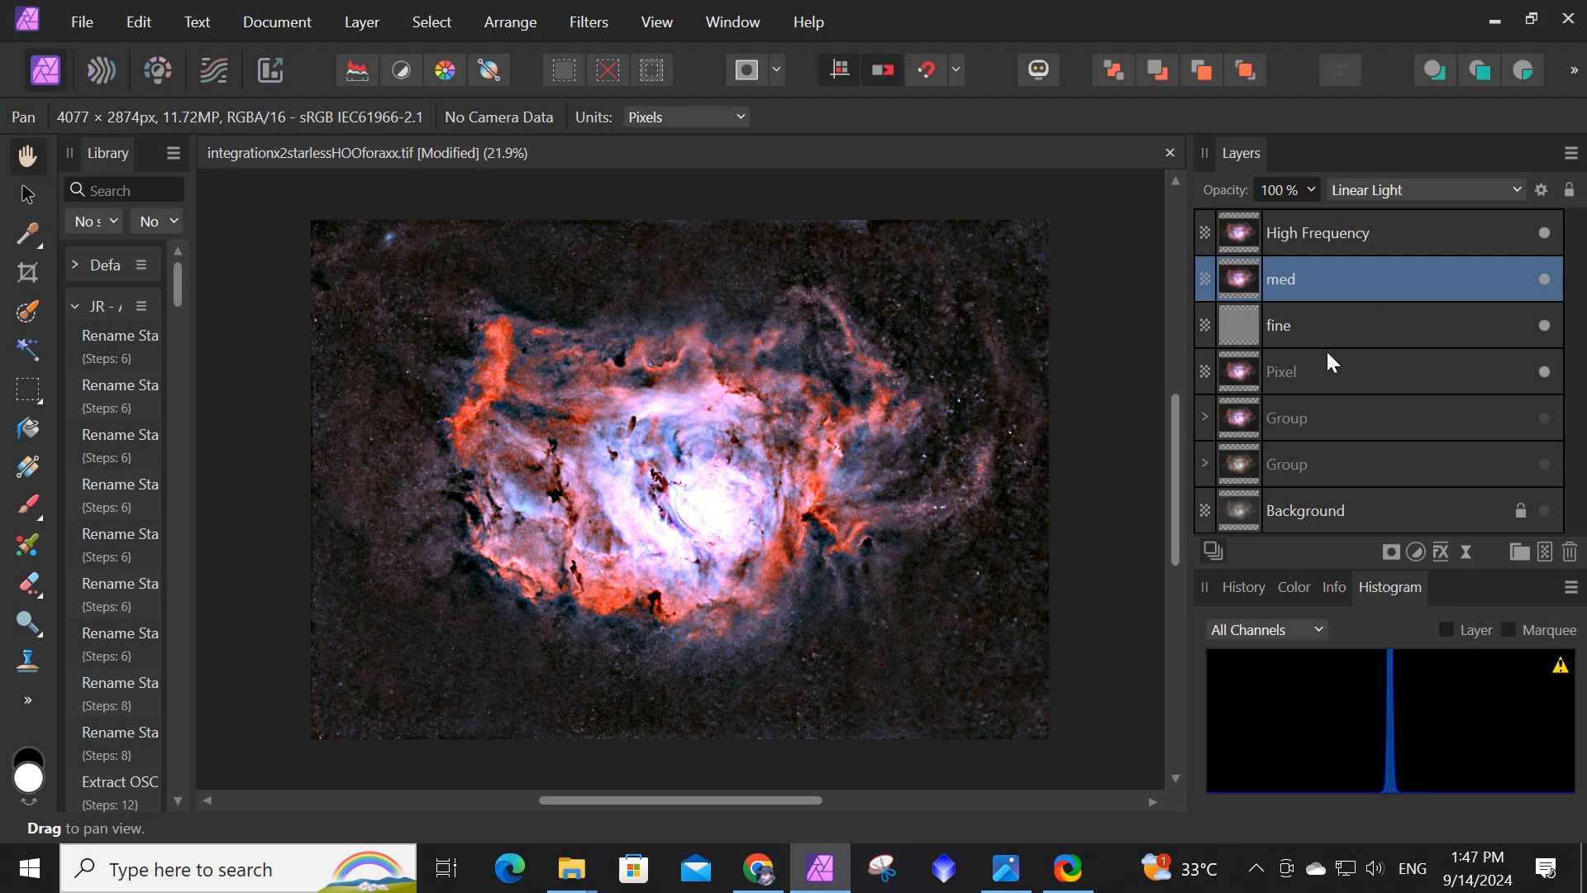
left_click(1544, 279)
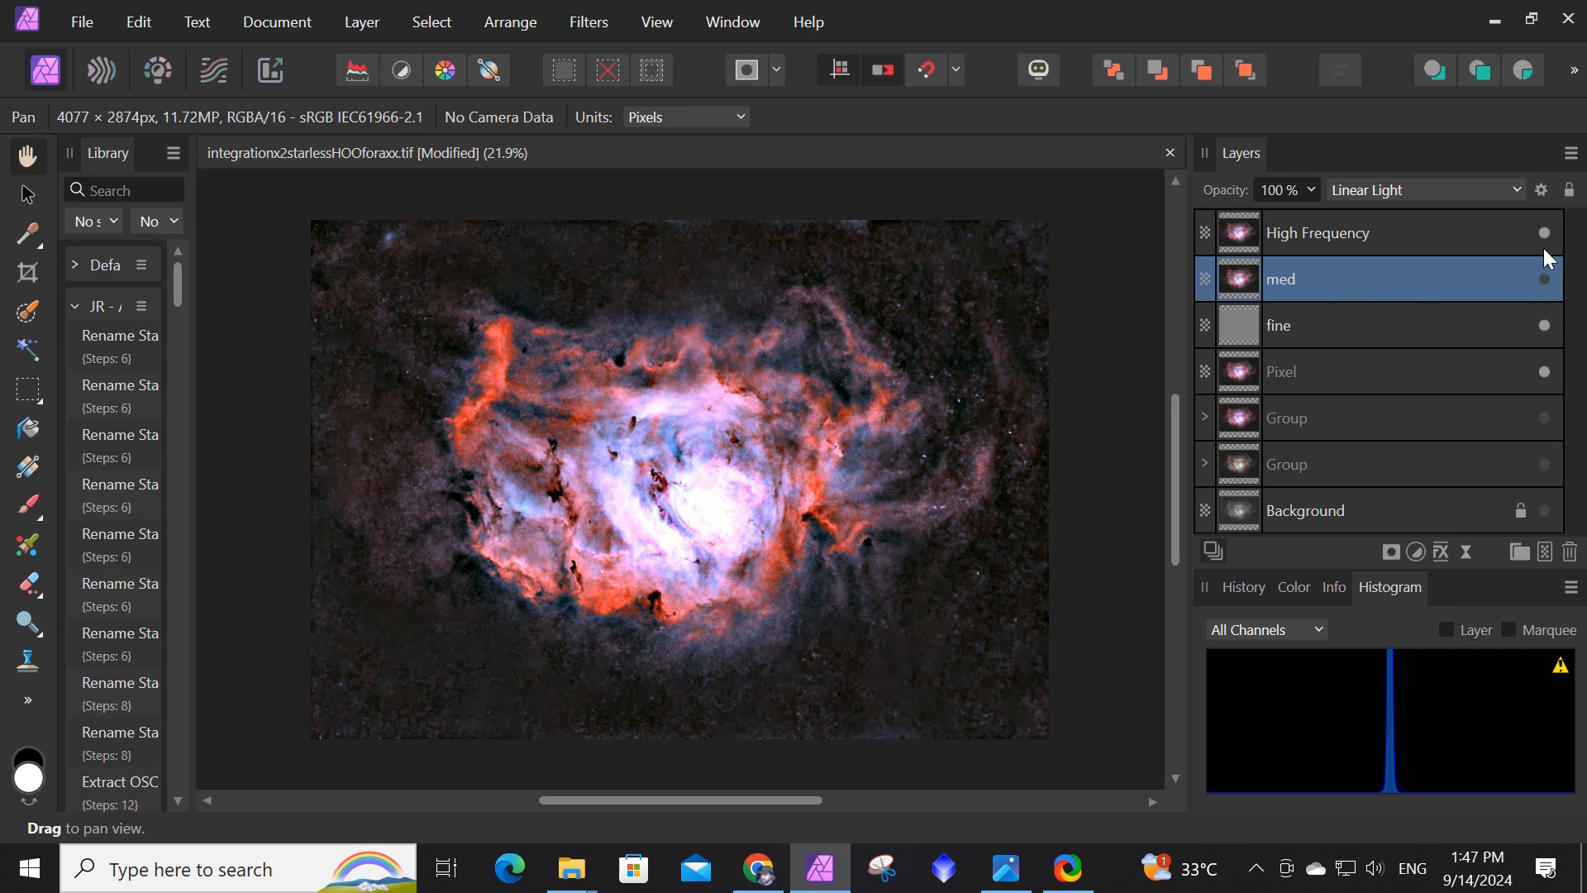
left_click(1544, 232)
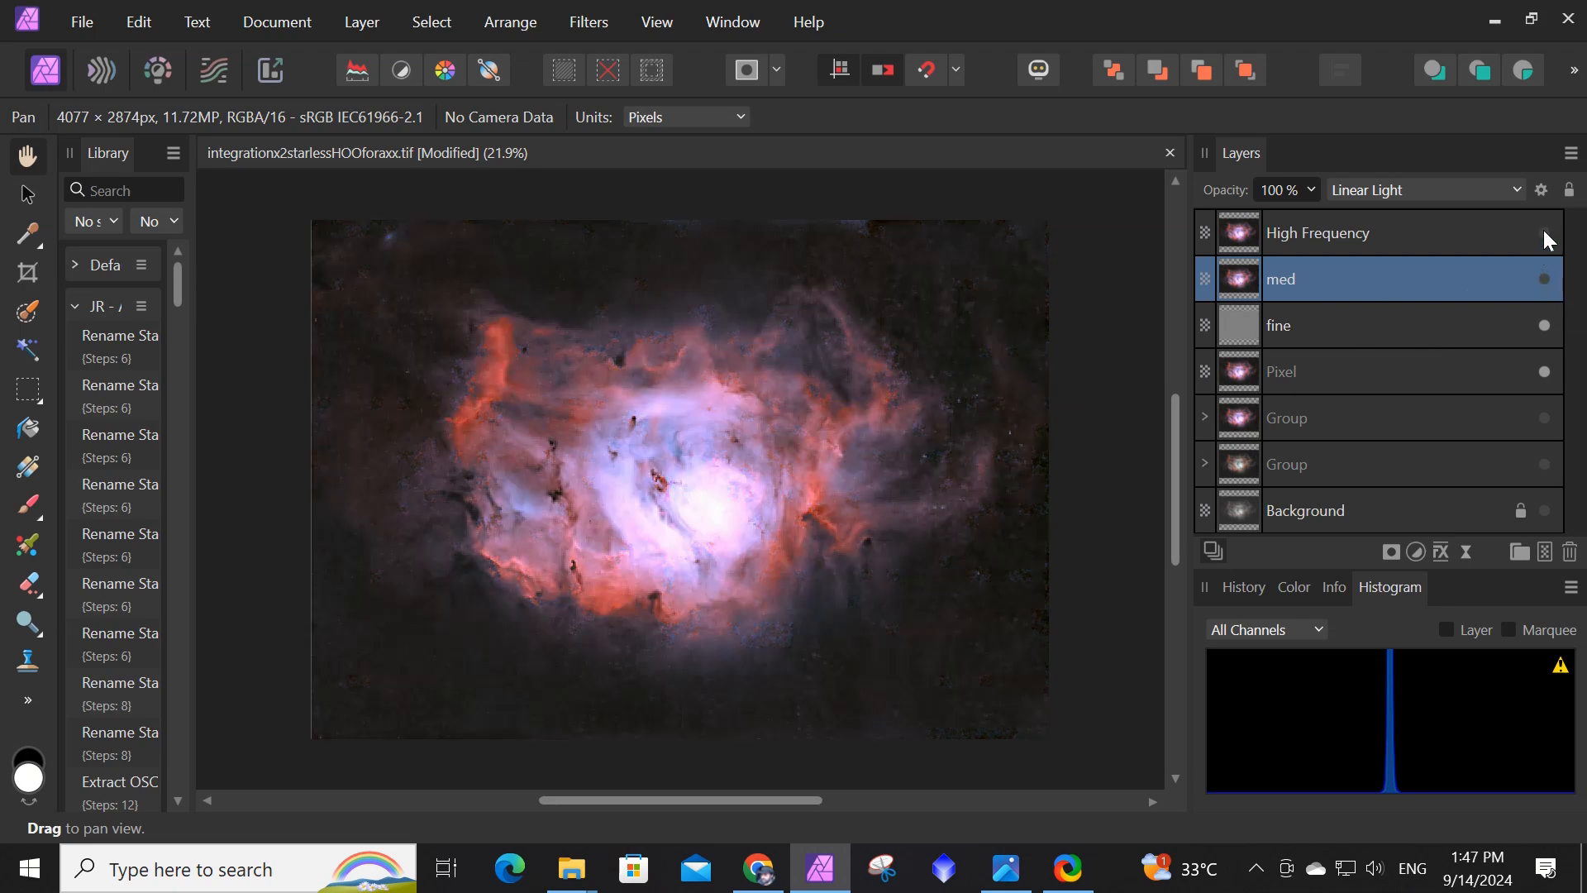
Set the fine layer's opacity to 41%, judging the small detail in the nebula core.
left_click(1373, 321)
left_click(1312, 191)
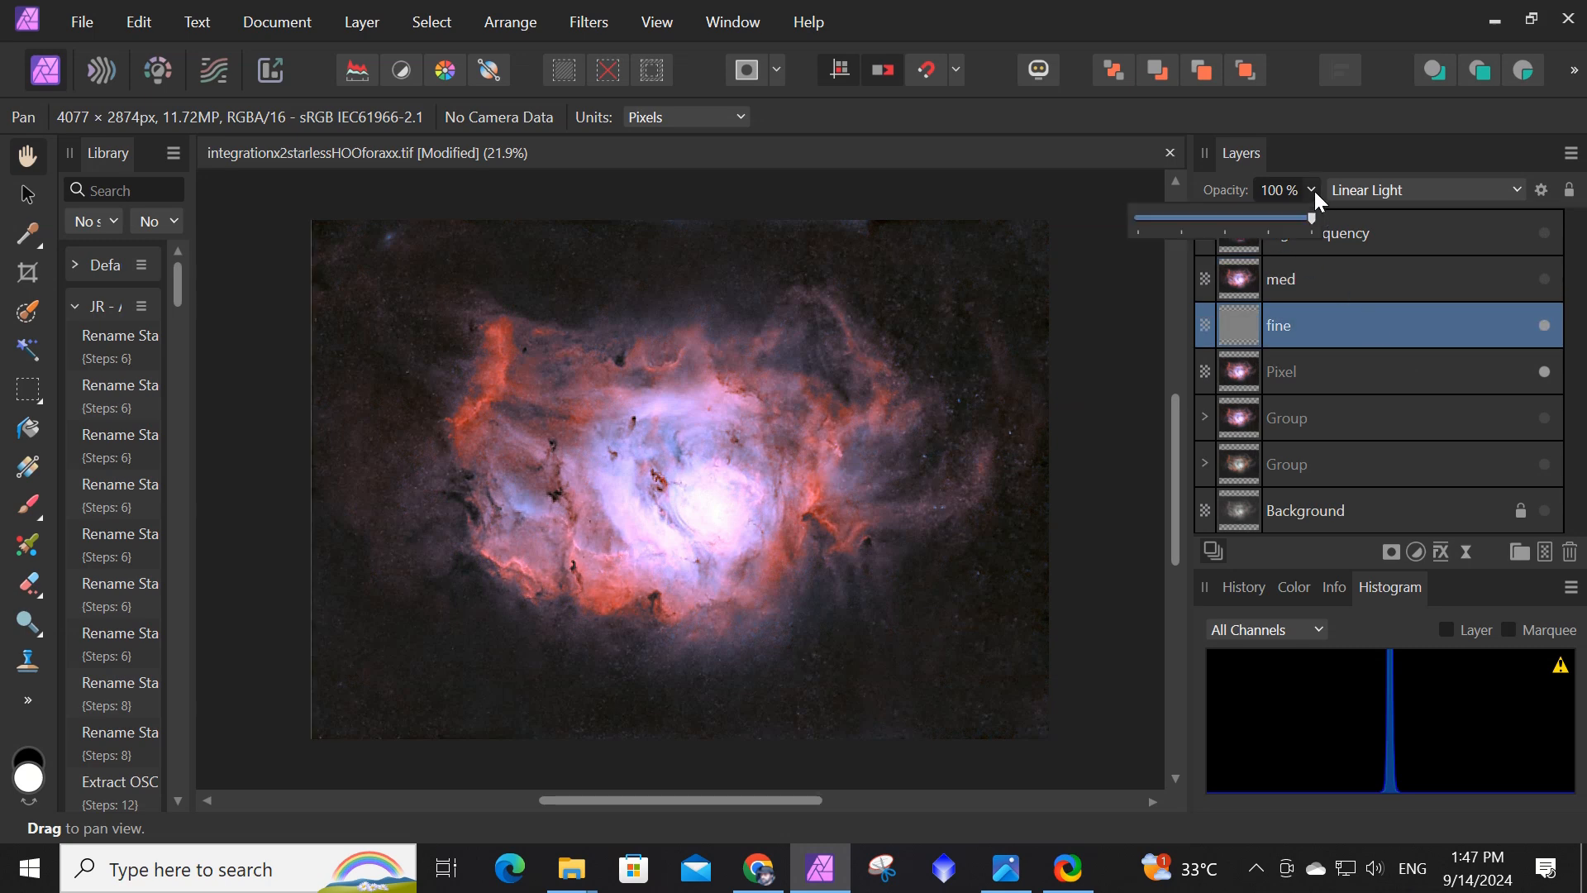
left_click_drag(1312, 216, 1277, 222)
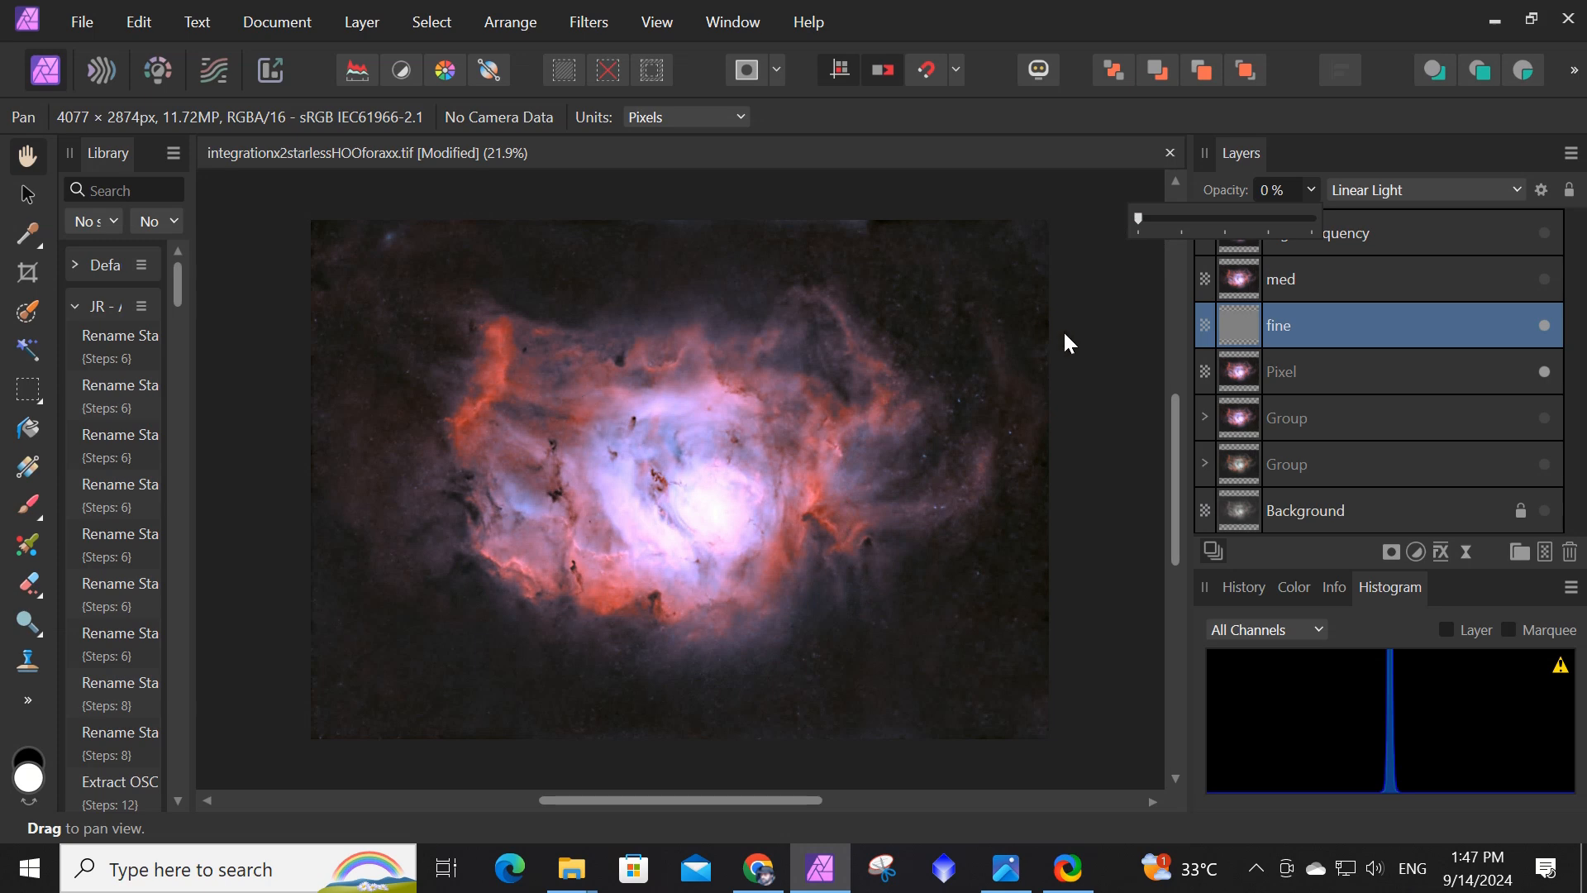
left_click_drag(1139, 216, 1225, 209)
left_click_drag(1224, 208, 1197, 208)
scroll(709, 438, "up", 3)
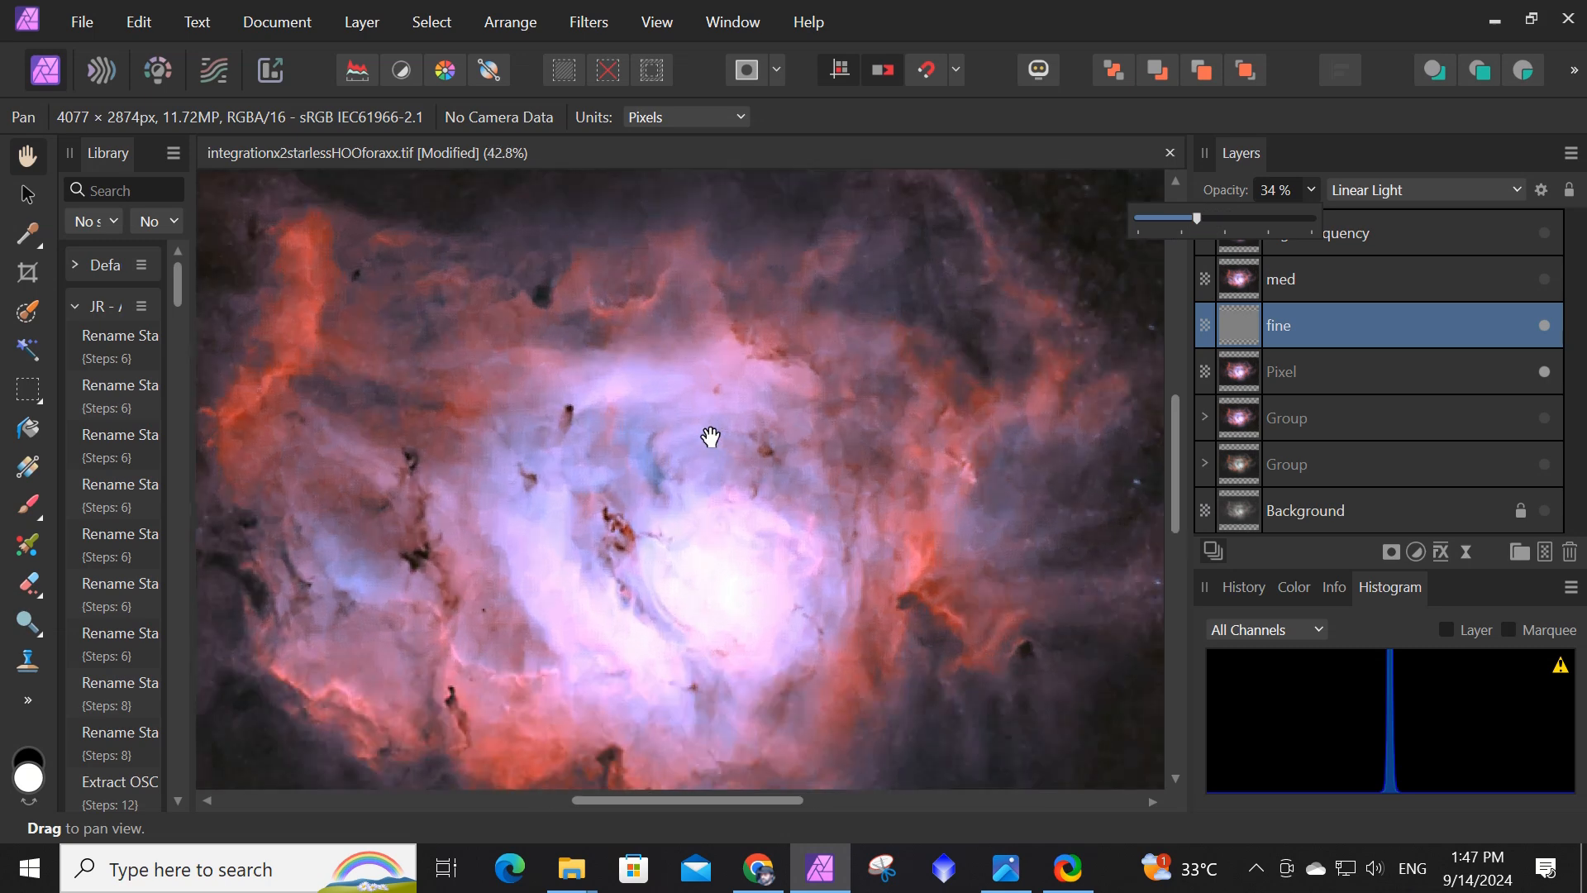
left_click_drag(1197, 220, 1238, 220)
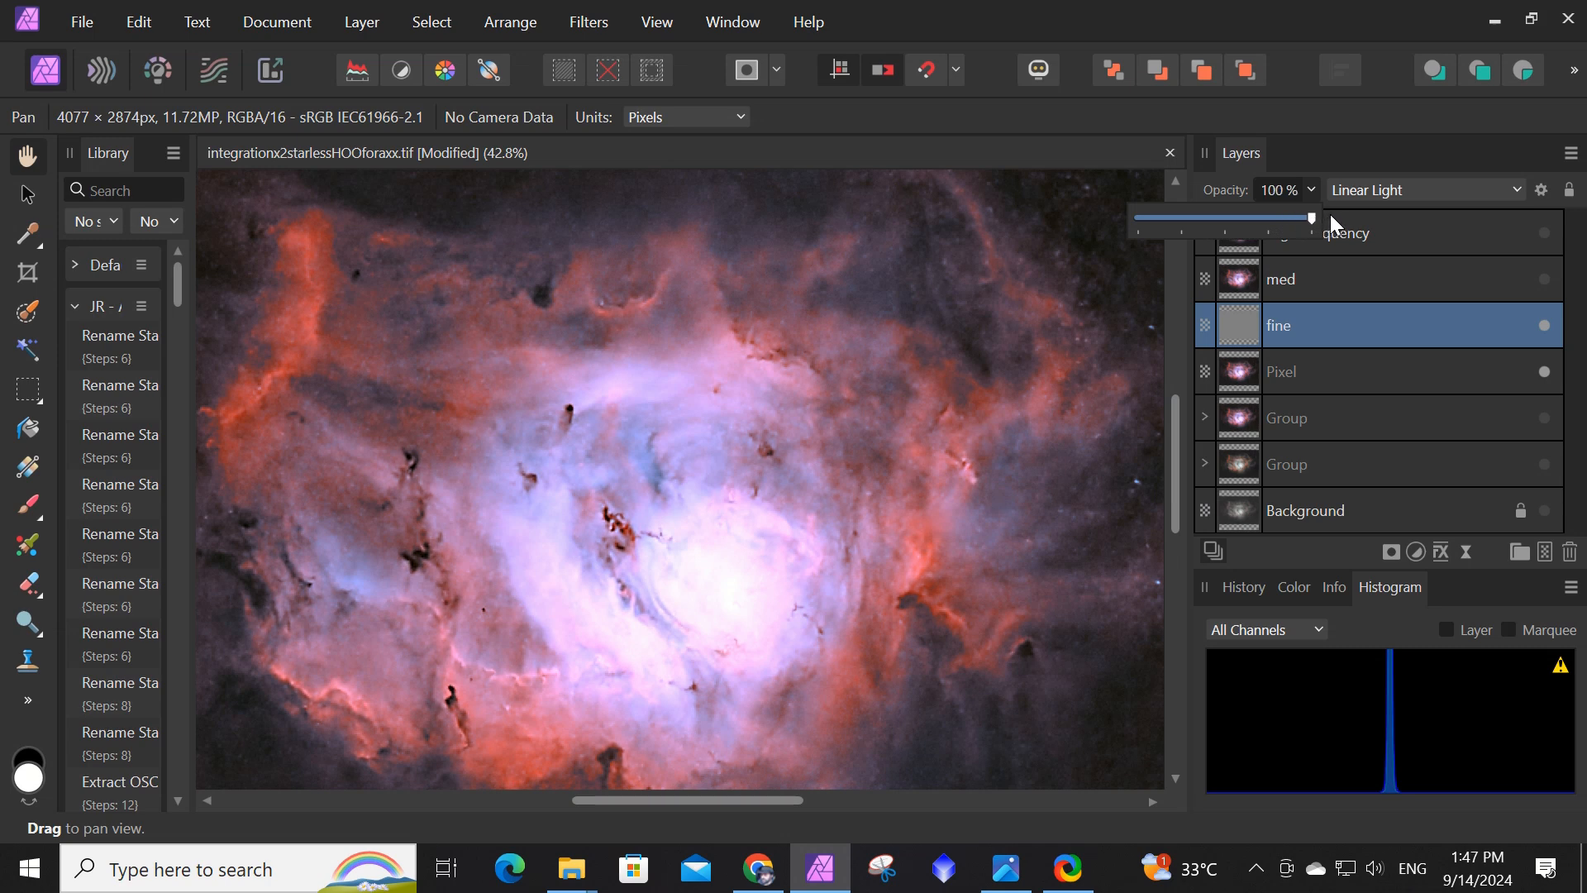
left_click_drag(1216, 227, 1191, 227)
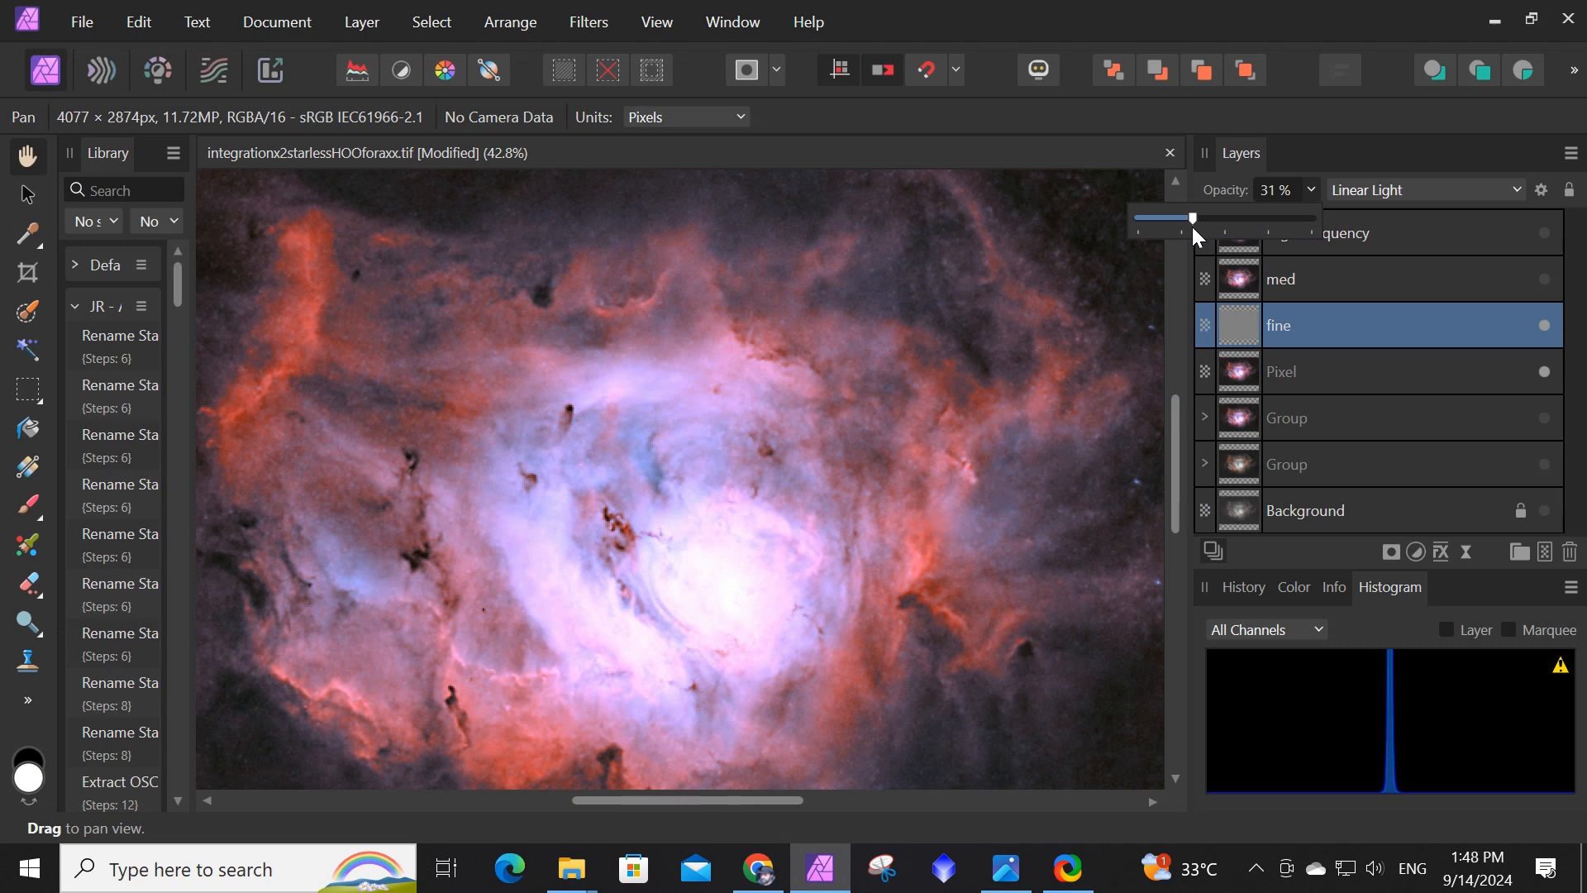
left_click_drag(1192, 226, 1214, 233)
scroll(599, 418, "down", 3)
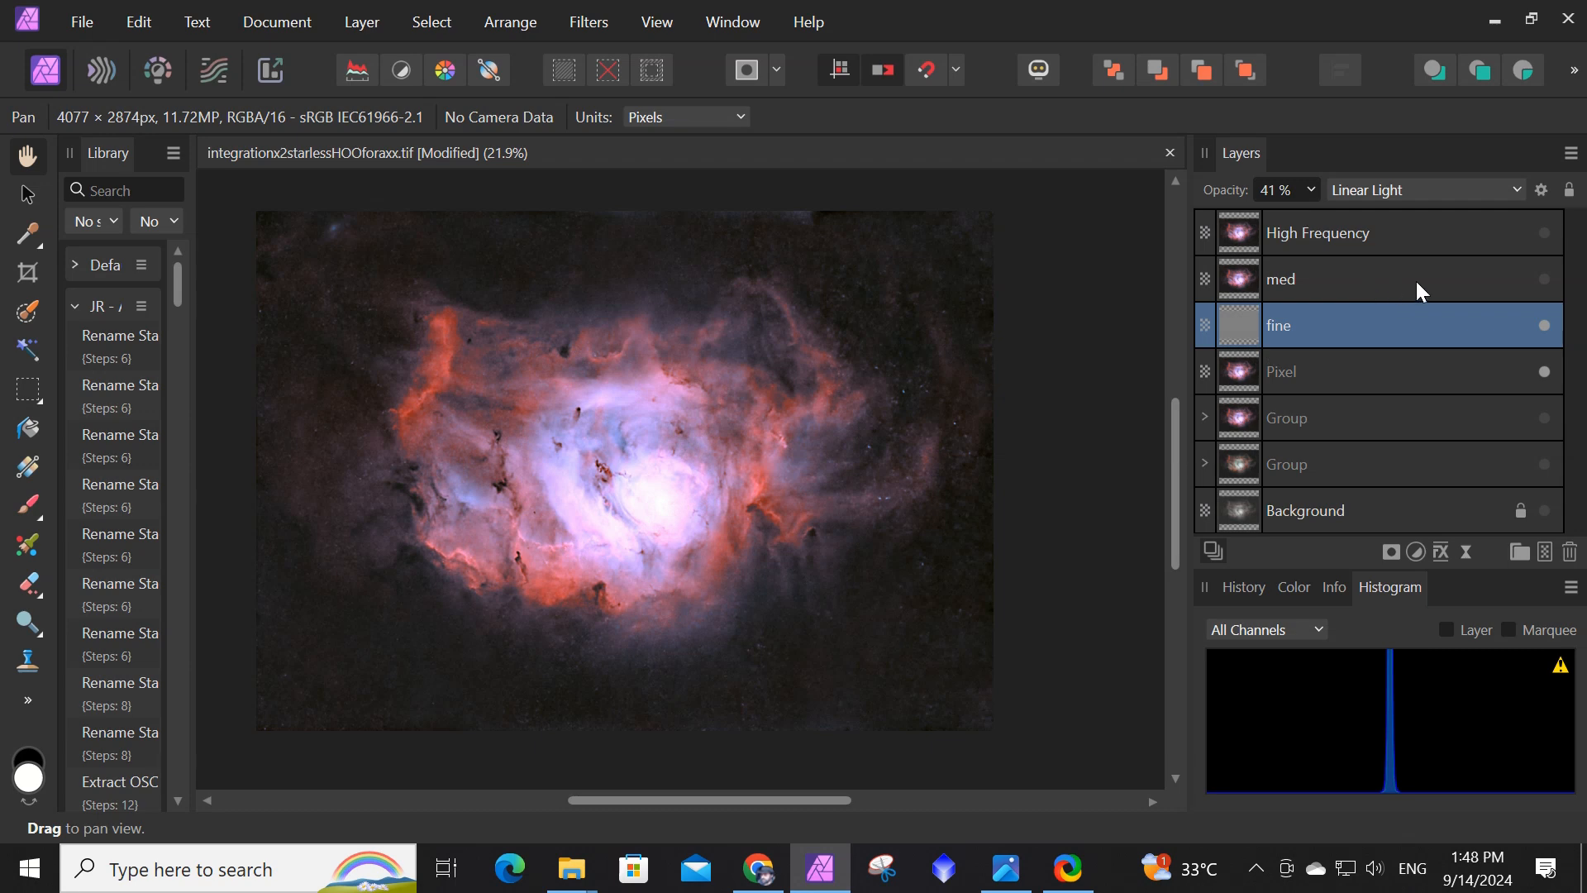
Show the med layer above fine and set its opacity to 40%.
left_click(1545, 279)
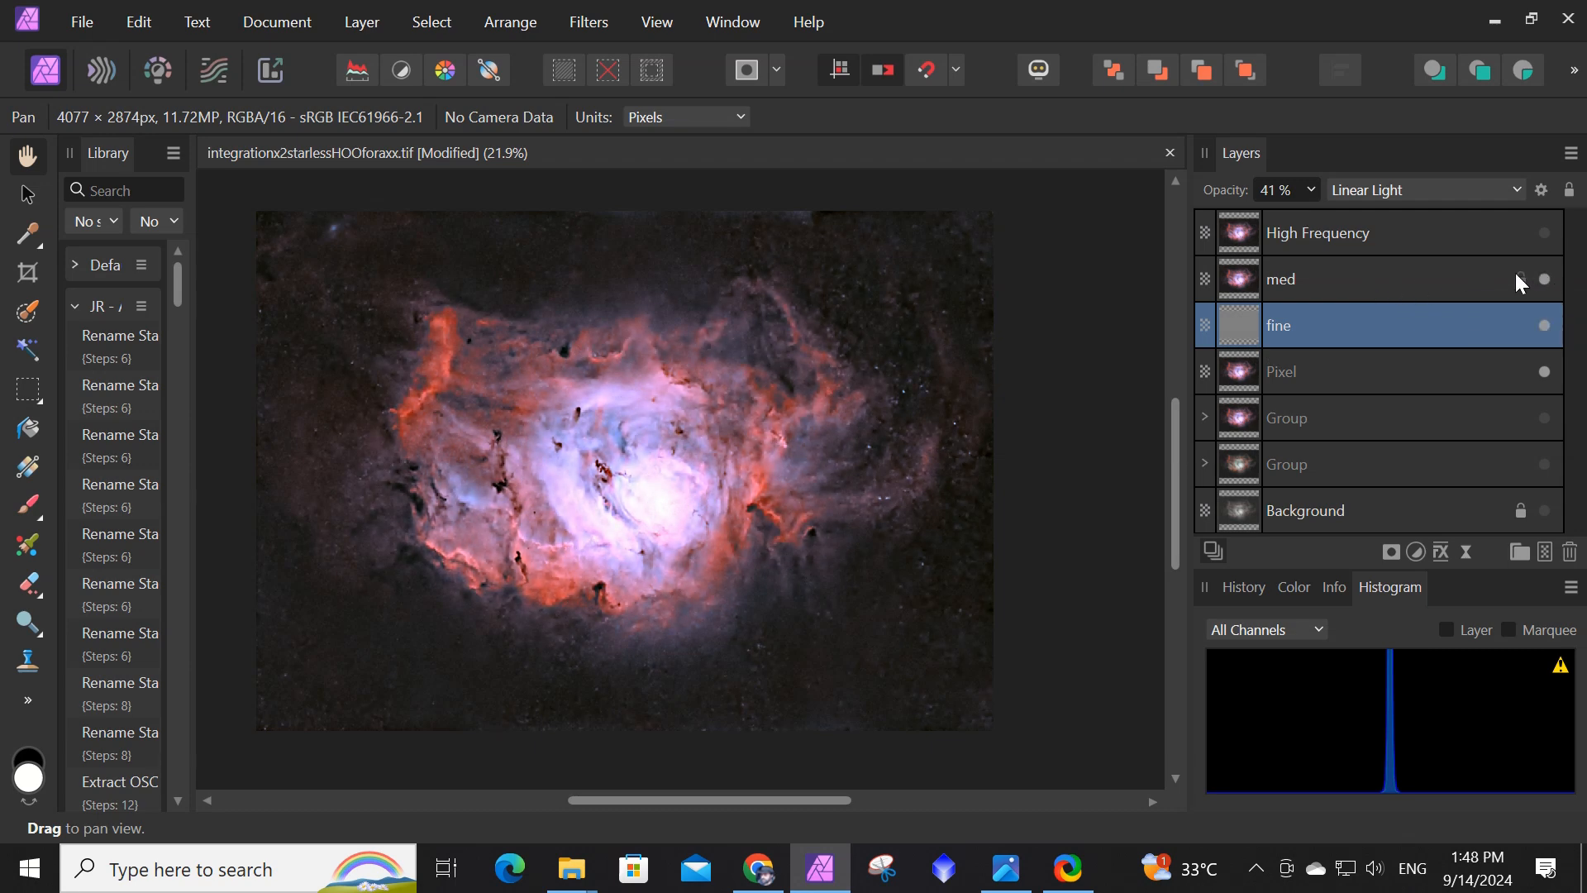
left_click(1391, 289)
left_click(1312, 192)
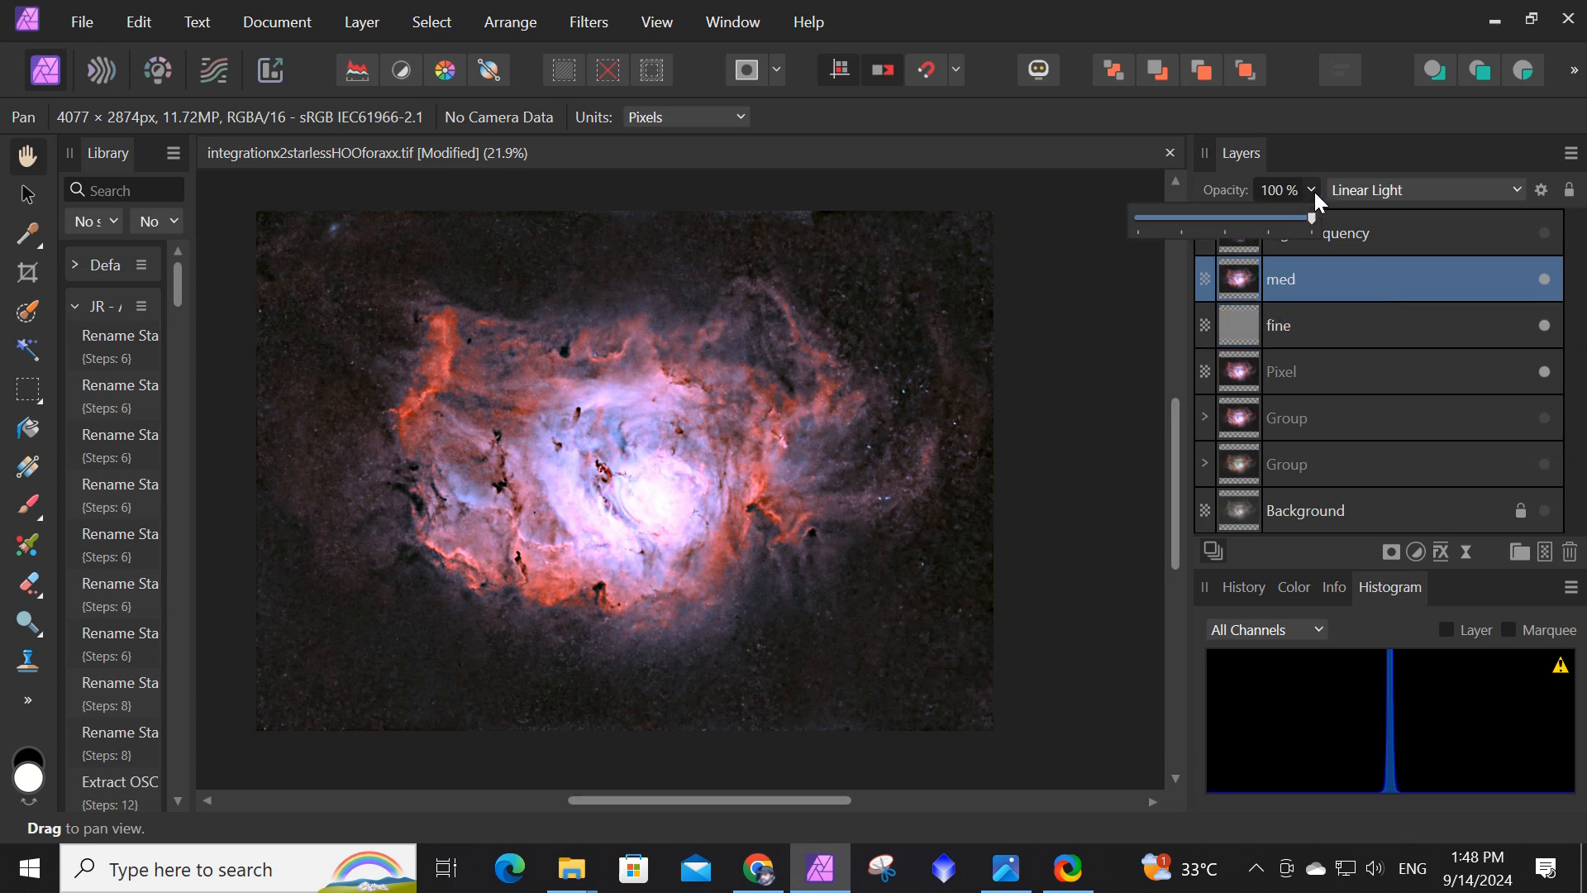
left_click_drag(1311, 218, 1124, 222)
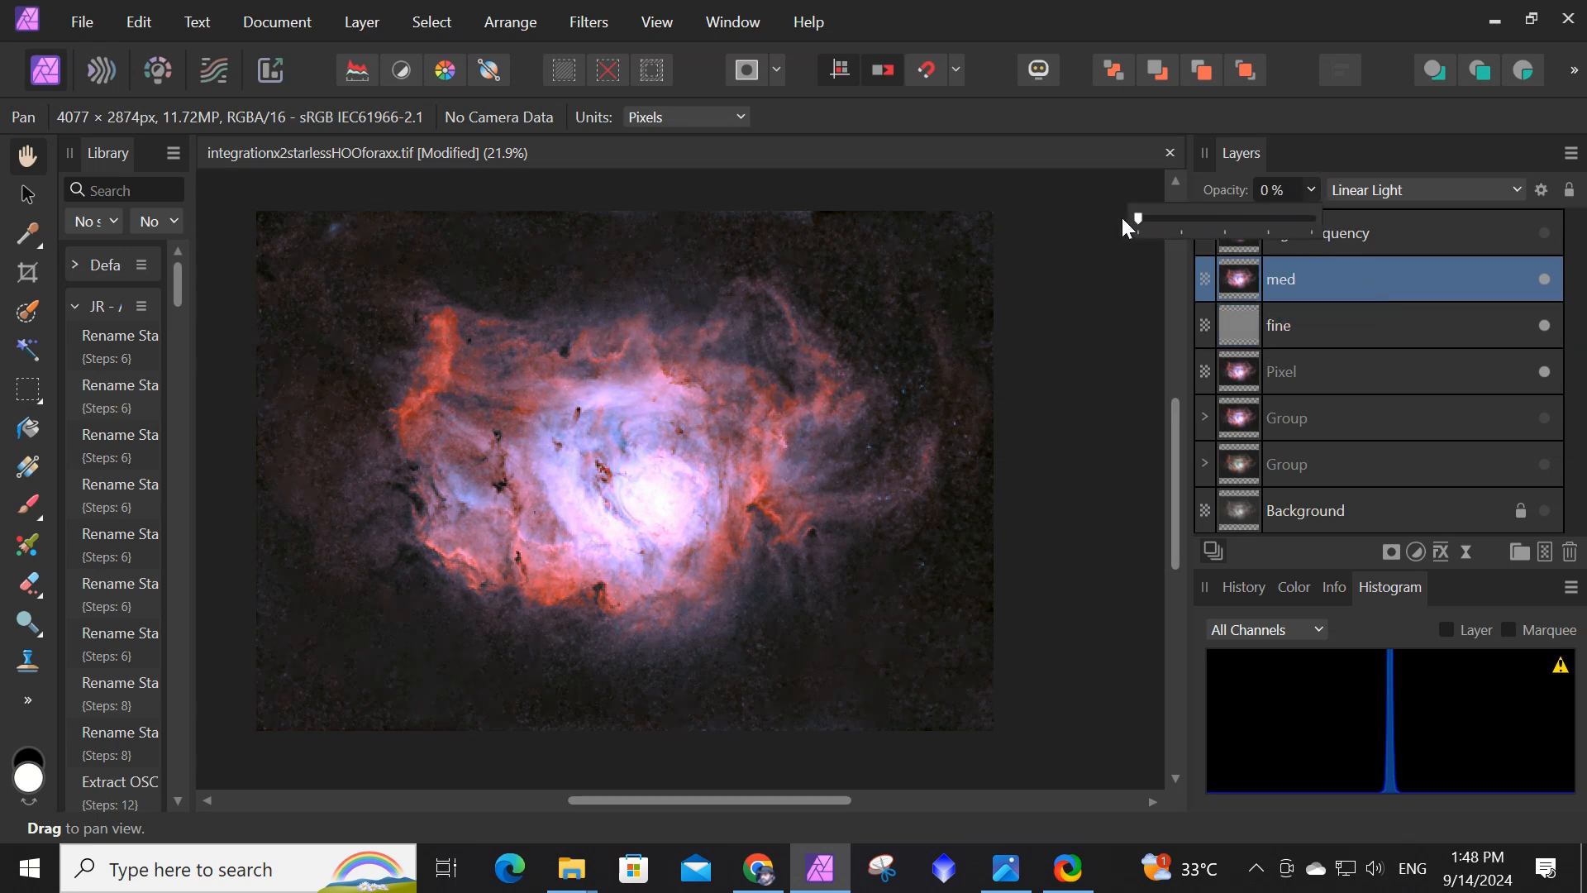
scroll(618, 389, "up", 1)
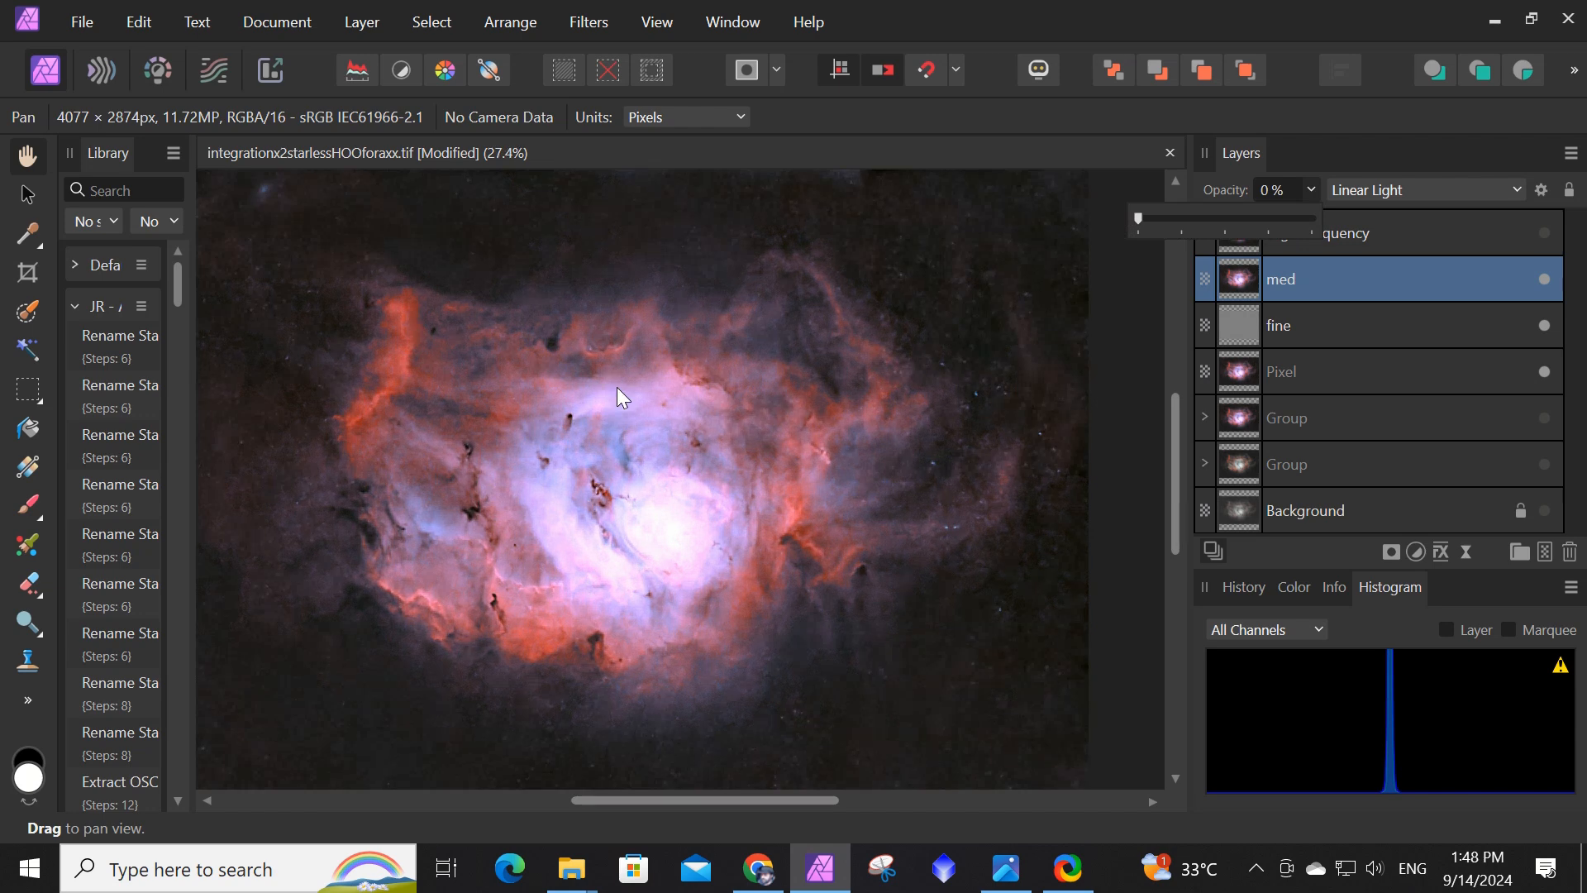
left_click_drag(1143, 215, 1187, 213)
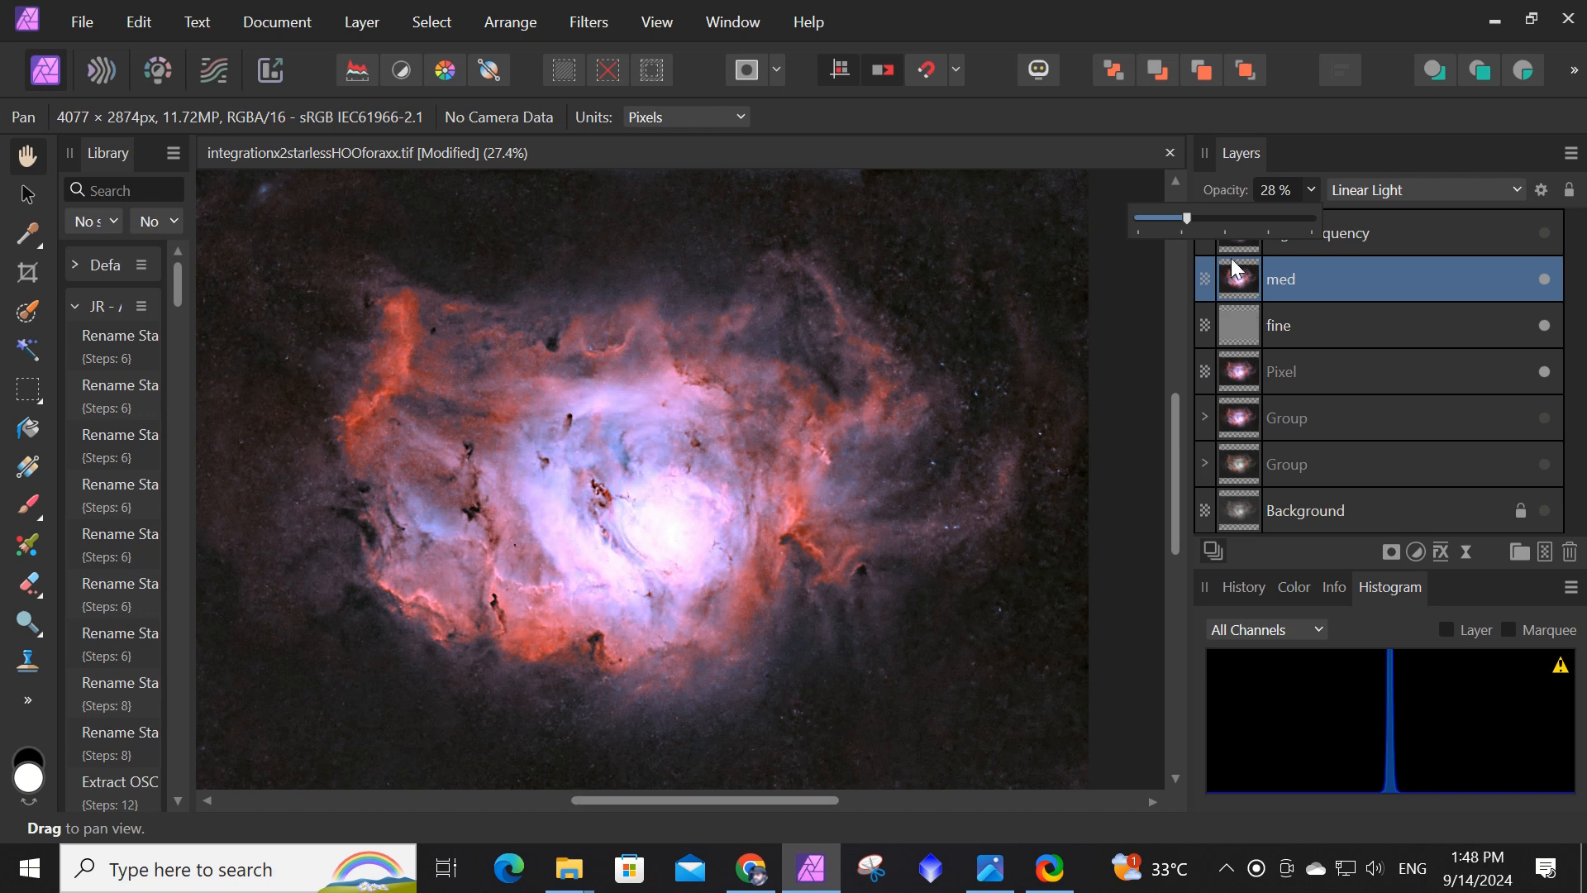
left_click_drag(1188, 214, 1206, 213)
scroll(611, 521, "up", 4)
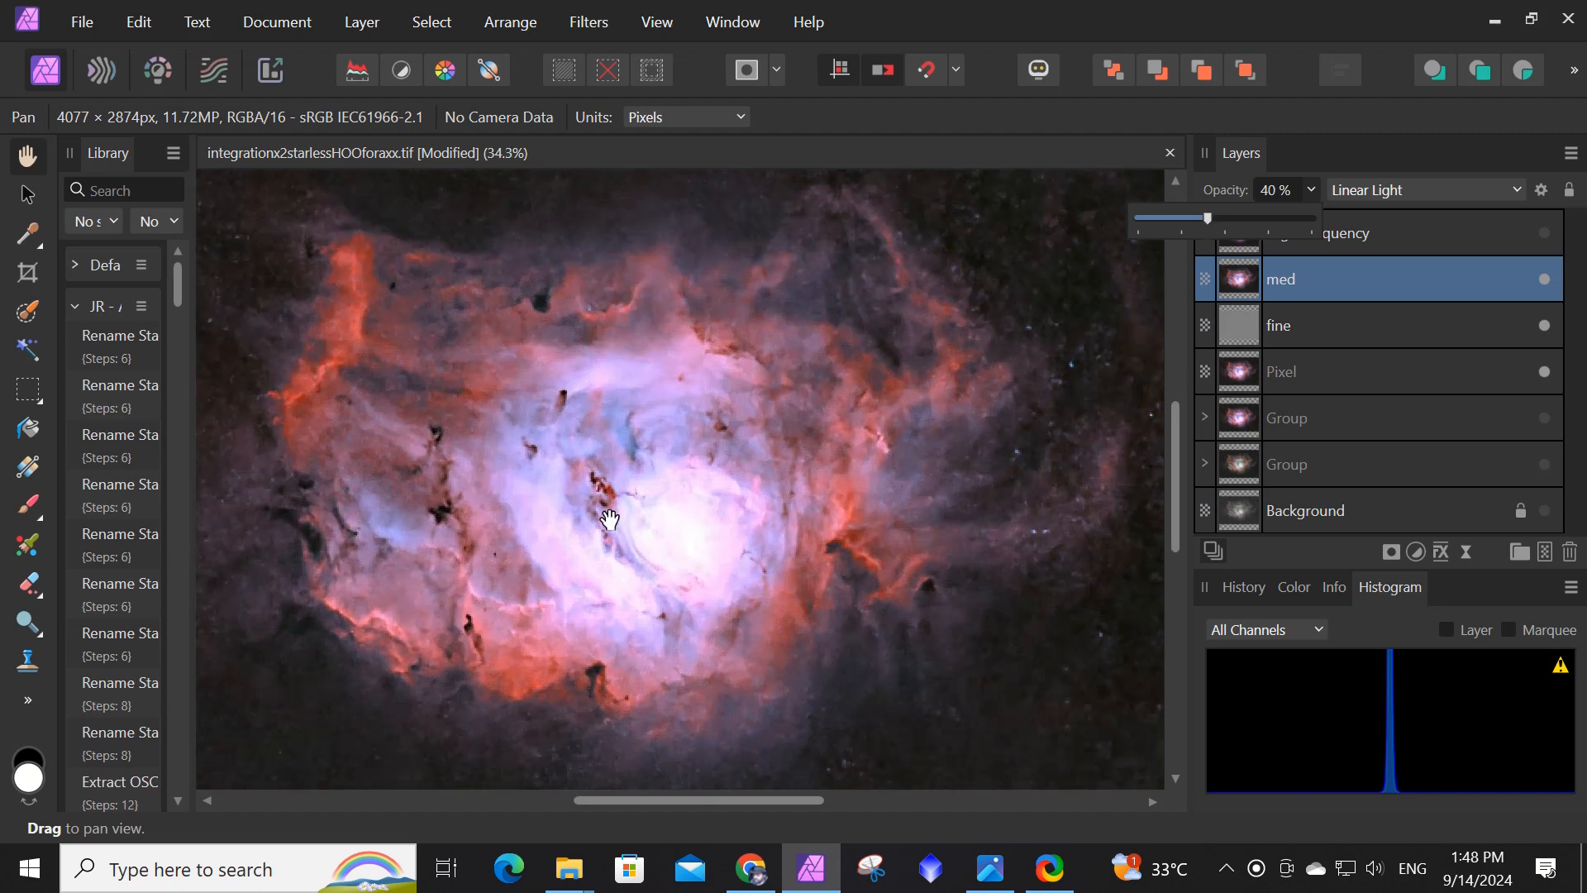
scroll(611, 521, "down", 1)
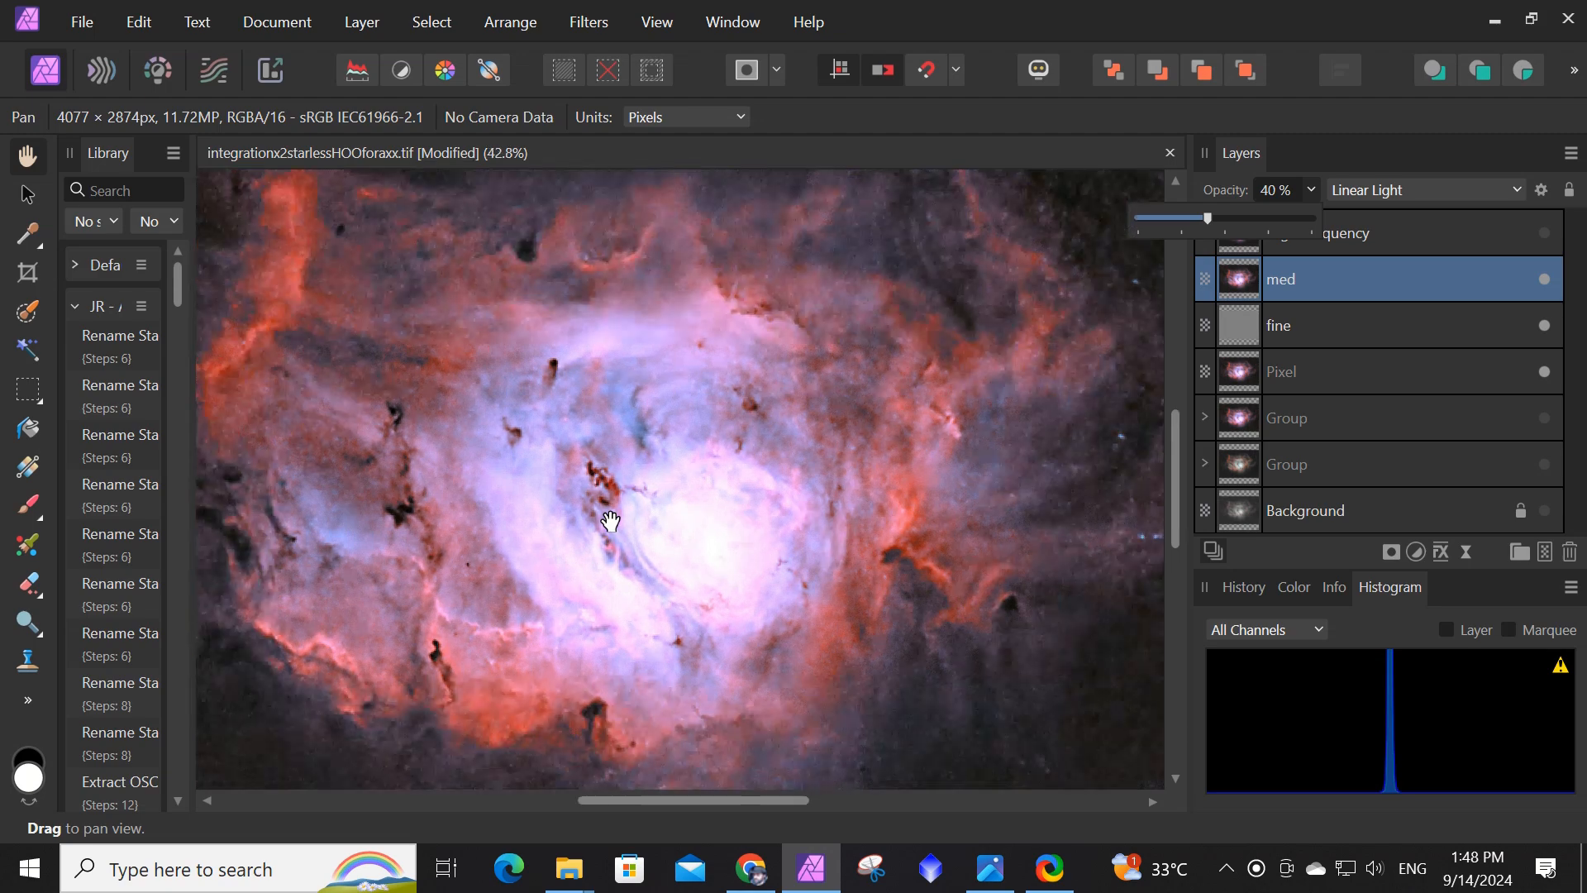
scroll(612, 521, "down", 1)
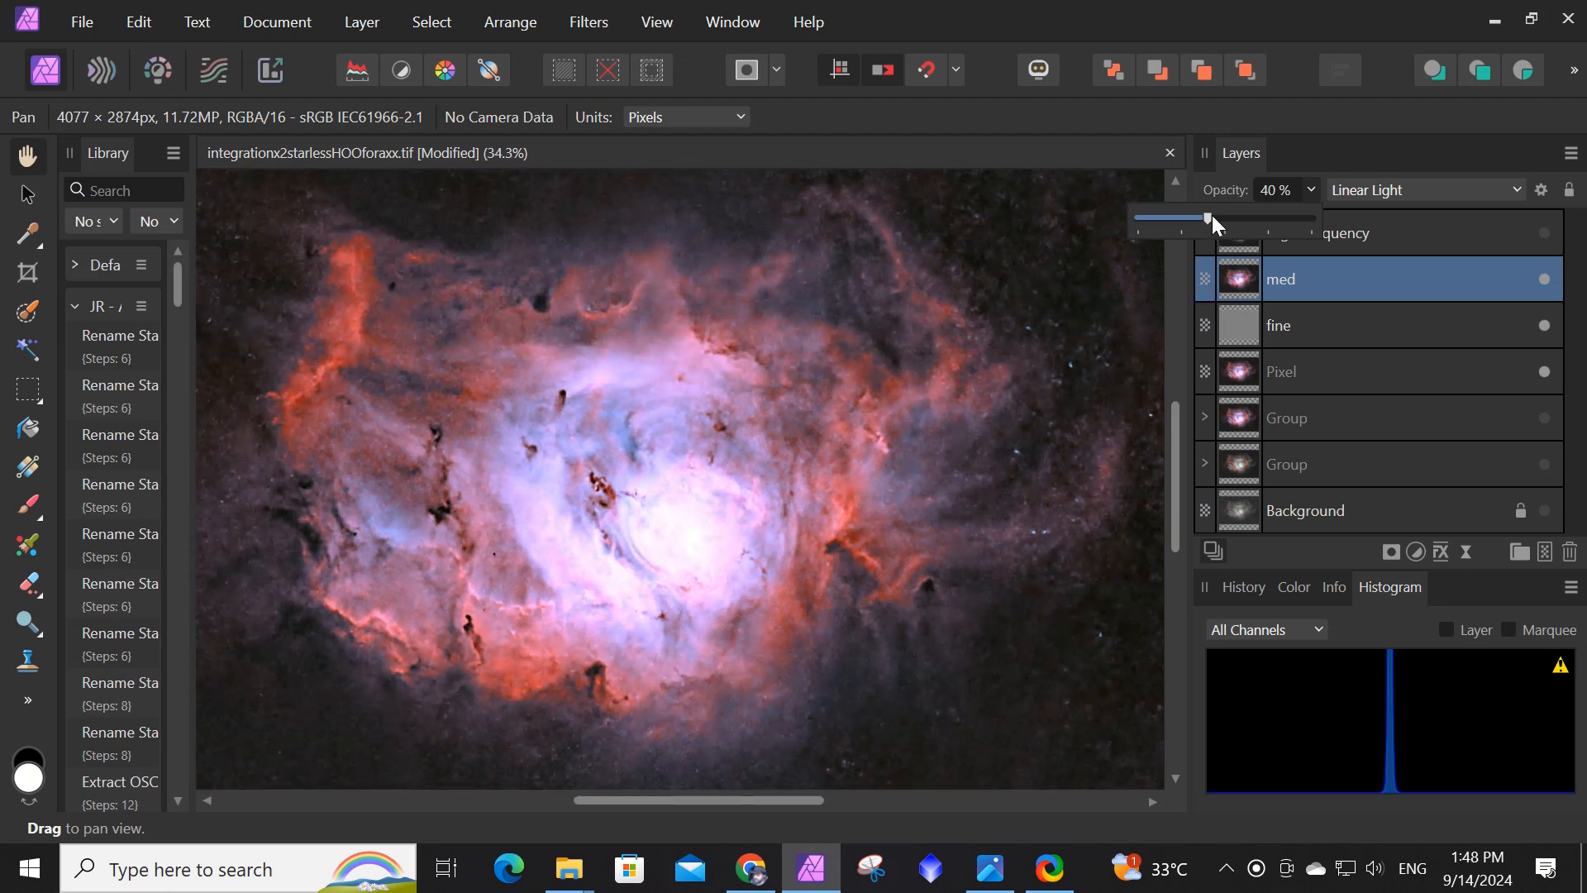
Try stronger and weaker opacities on the med layer and settle on 30%.
mouse_move(1207, 215)
left_mouse_down()
mouse_move(1193, 212)
mouse_move(1220, 212)
left_mouse_up()
left_click_drag(1234, 220, 1212, 224)
left_click_drag(1220, 233, 1207, 234)
left_click_drag(1207, 235, 1200, 235)
left_click_drag(1196, 237, 1222, 227)
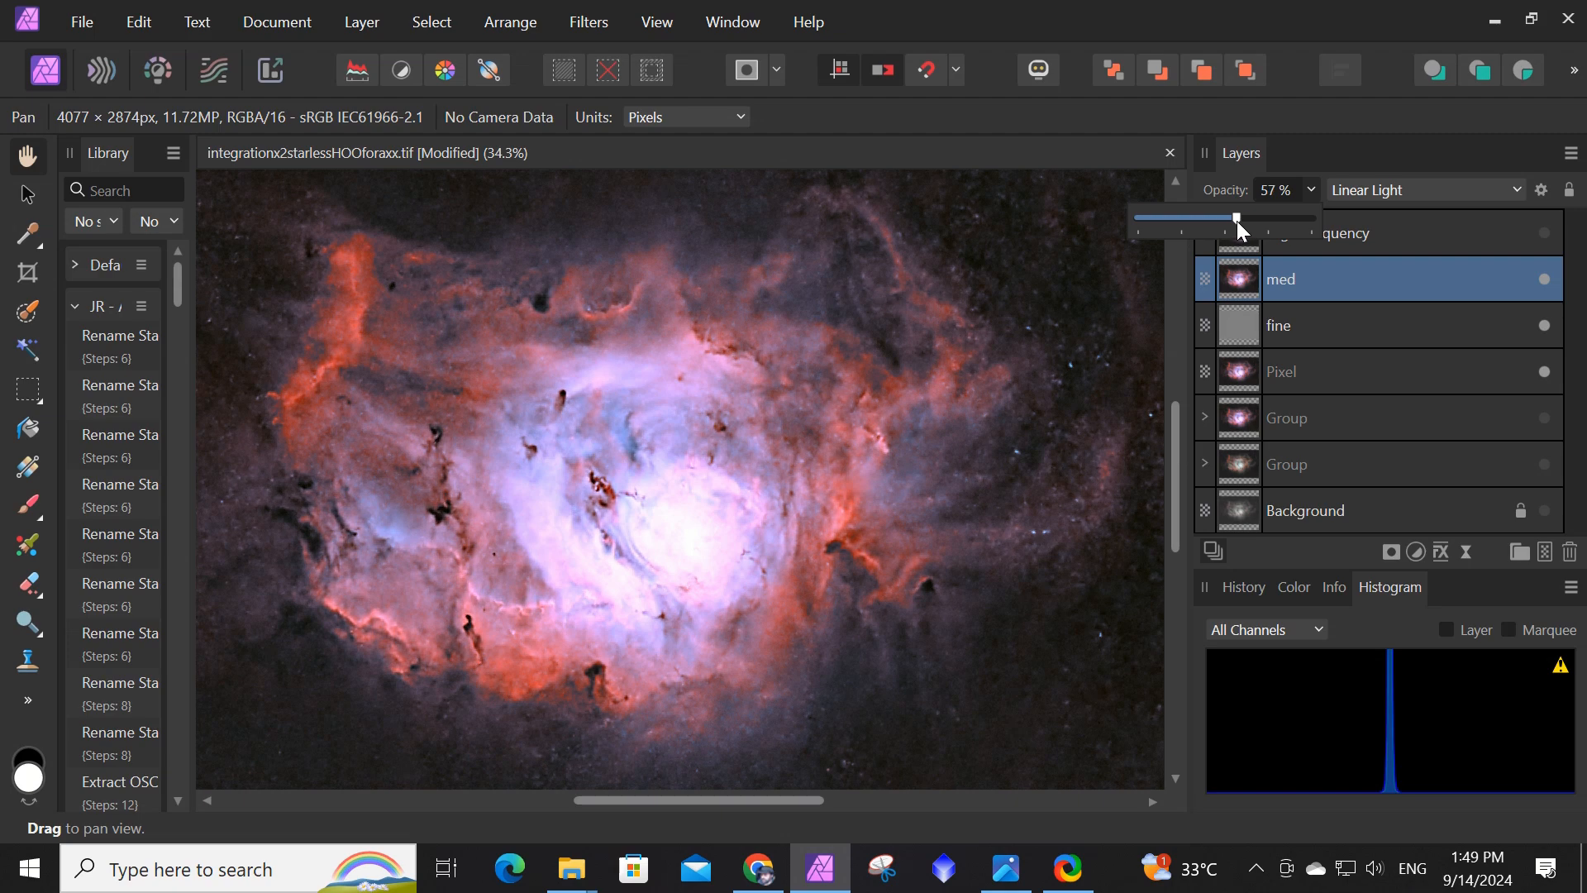
left_click_drag(1236, 222, 1194, 234)
scroll(657, 445, "up", 3)
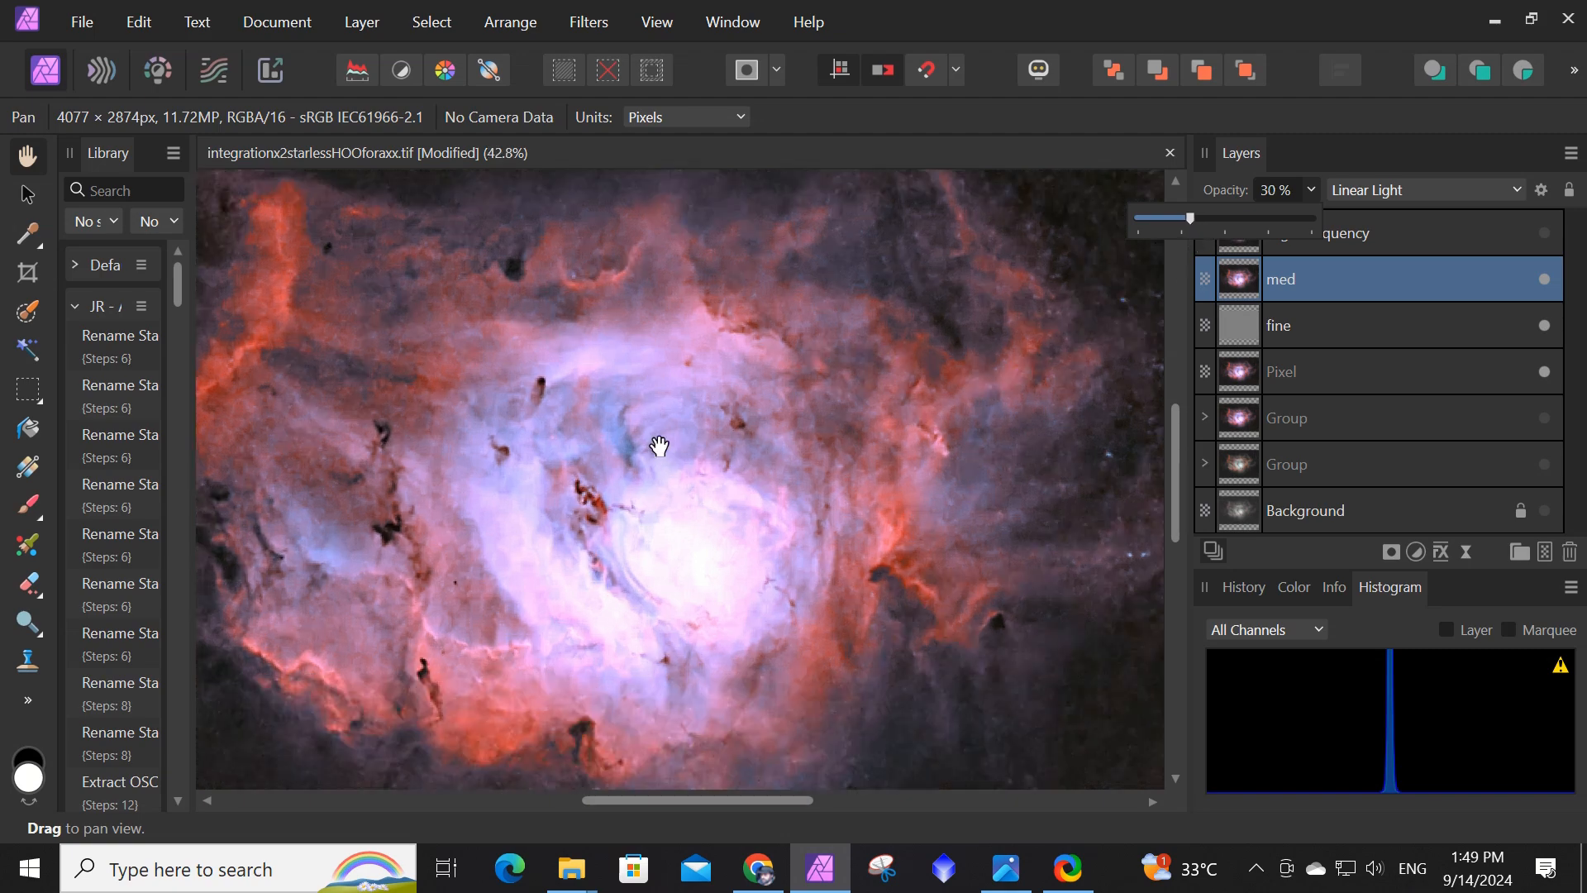
scroll(657, 444, "down", 5)
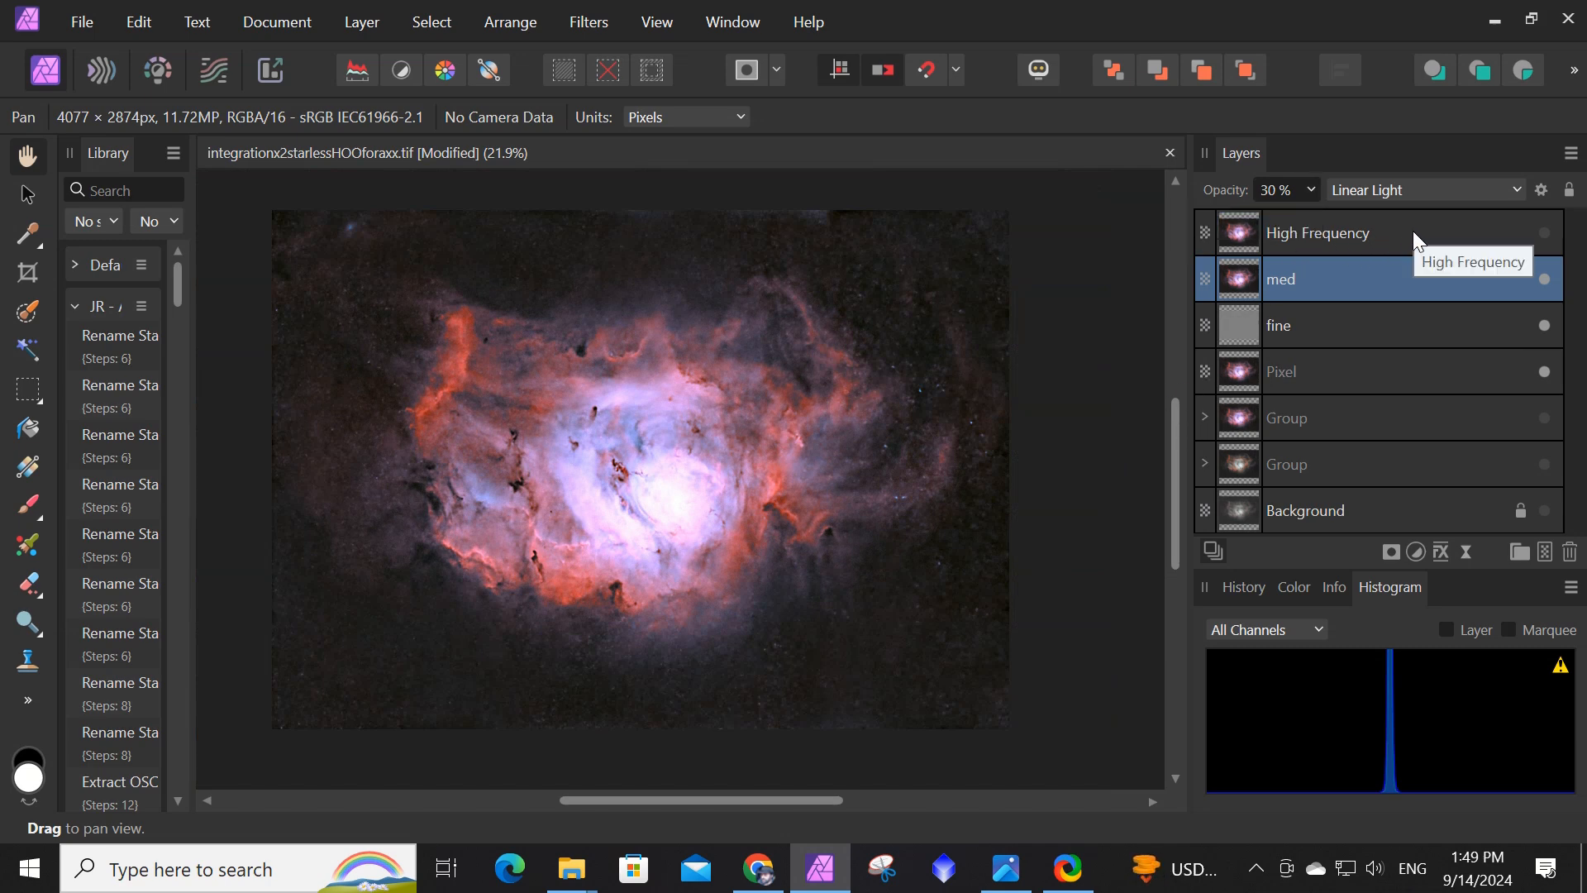
Show the High Frequency layer and set its opacity to 8%.
left_click(1523, 232)
left_click(1543, 232)
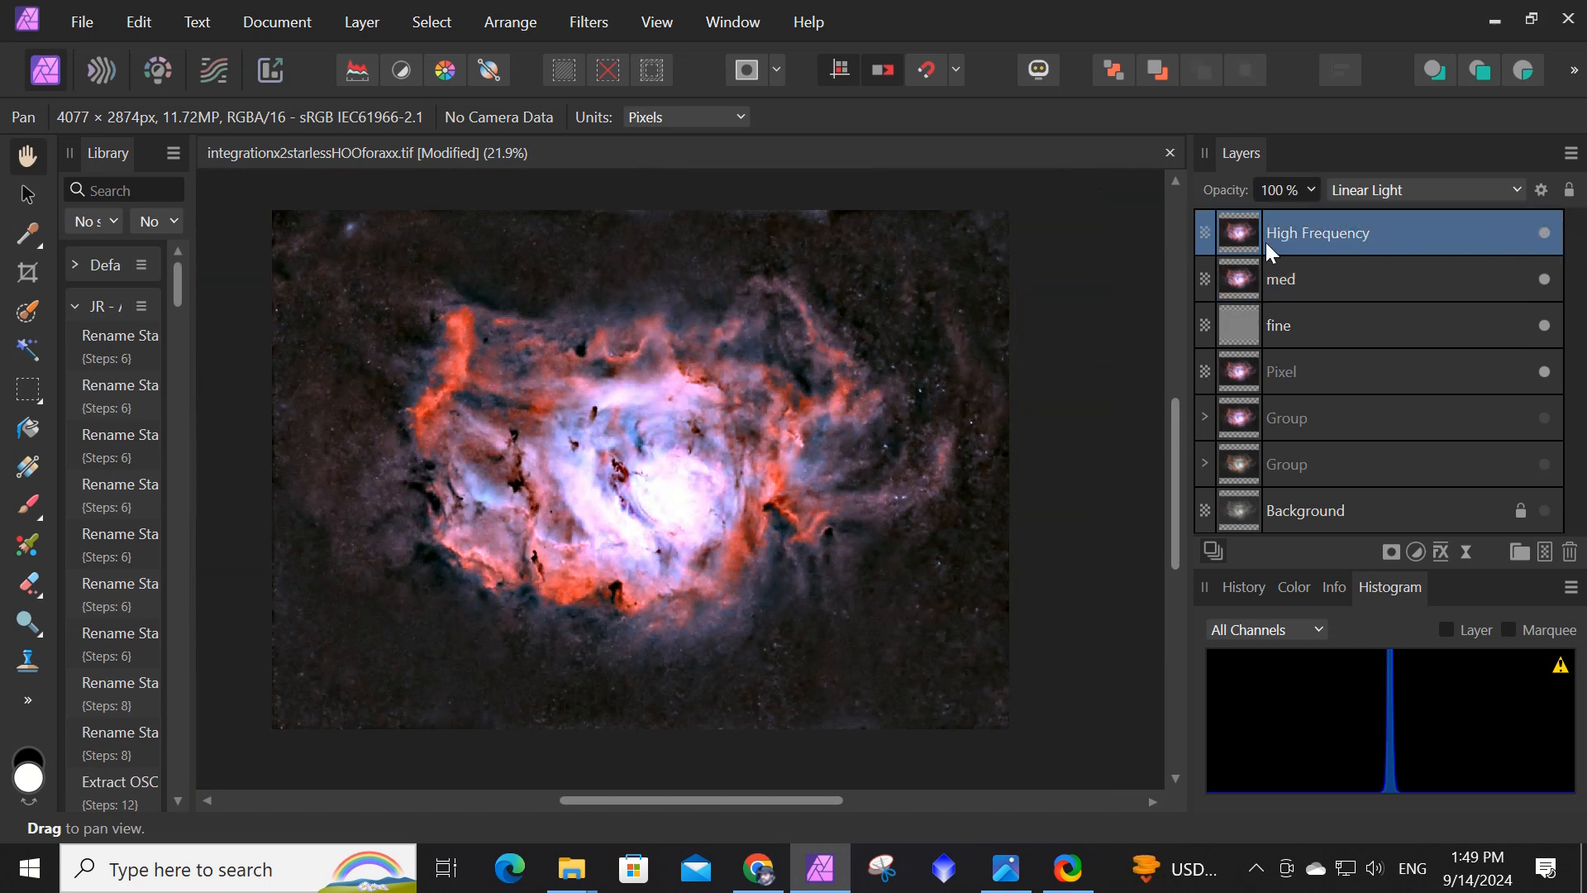
left_click(1312, 190)
left_click_drag(1313, 217, 1134, 216)
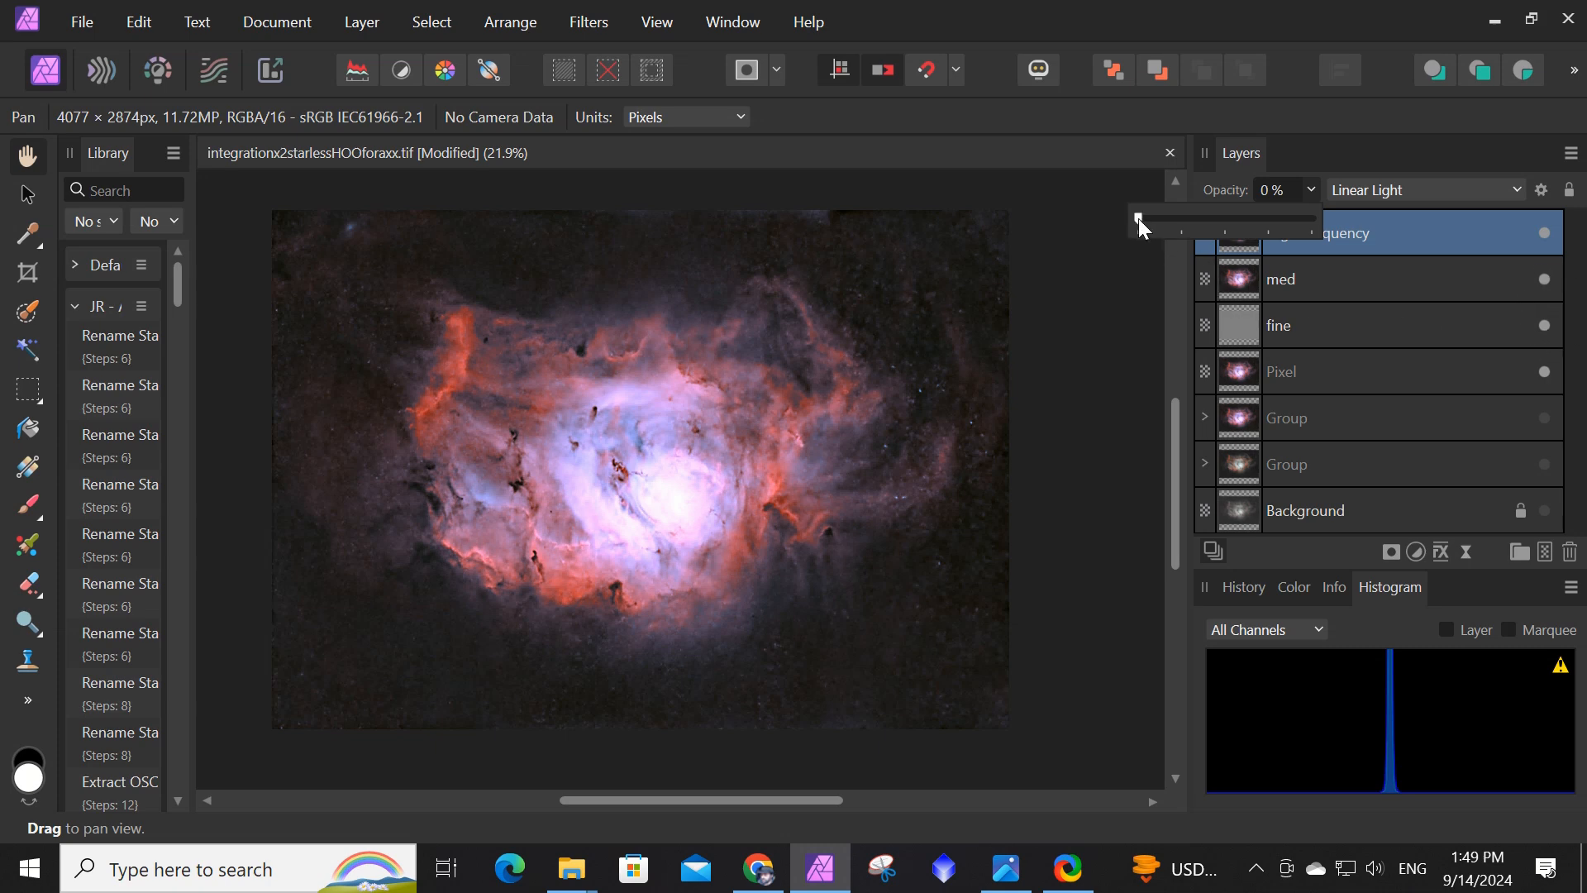
left_click_drag(1139, 218, 1156, 214)
mouse_move(1154, 213)
left_mouse_down()
mouse_move(1181, 207)
mouse_move(1152, 208)
left_mouse_up()
Examine the combined effect of the detail layers on the nebula, both close up and across the whole image.
scroll(477, 489, "up", 6)
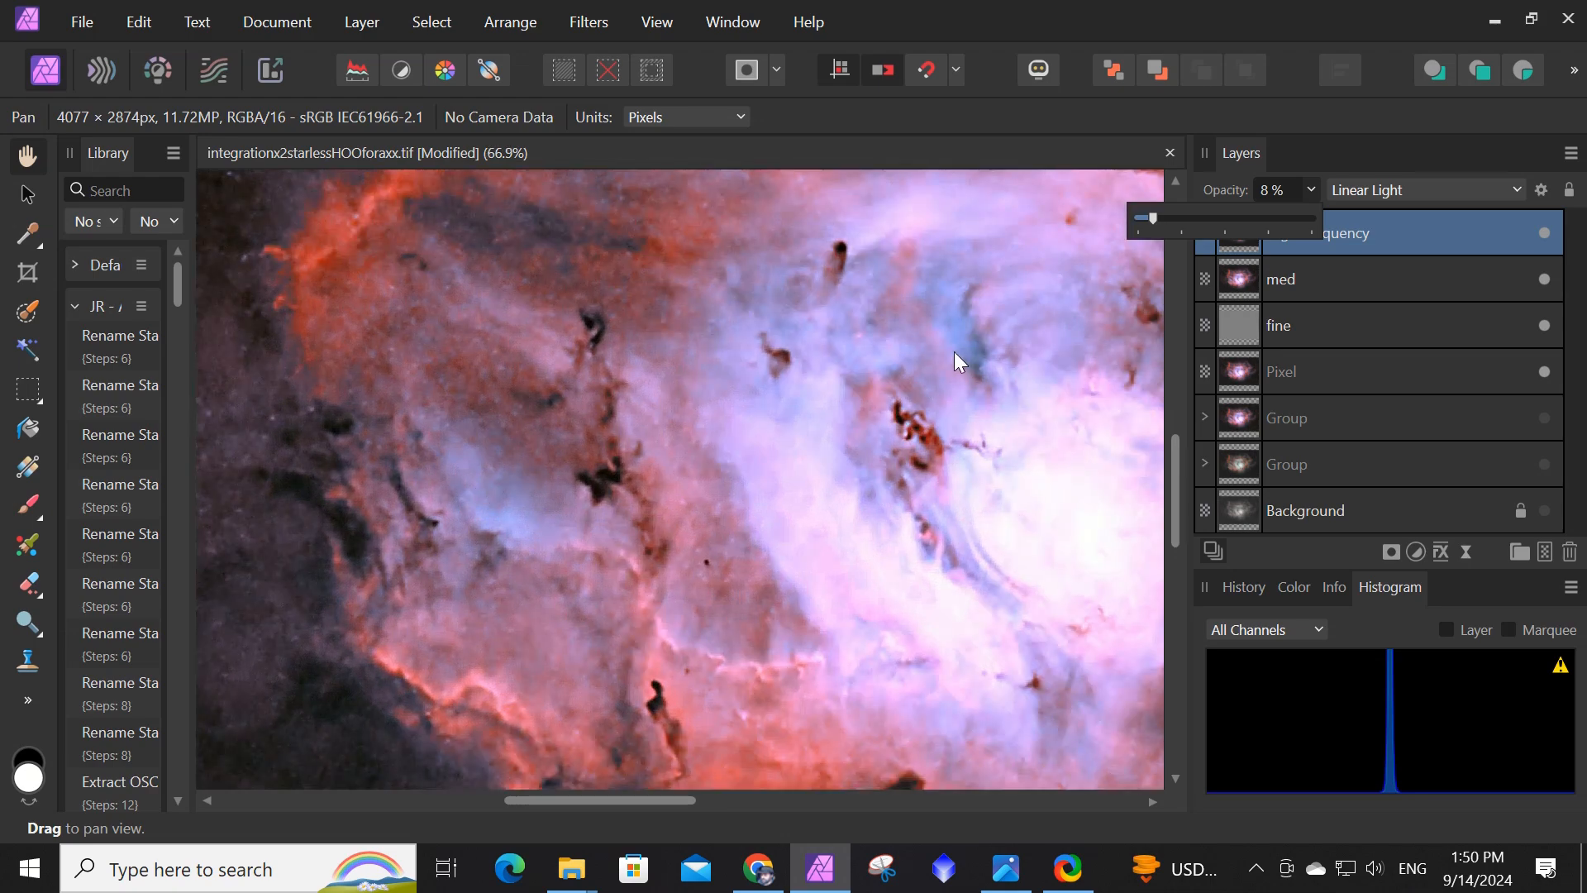
scroll(953, 350, "down", 1)
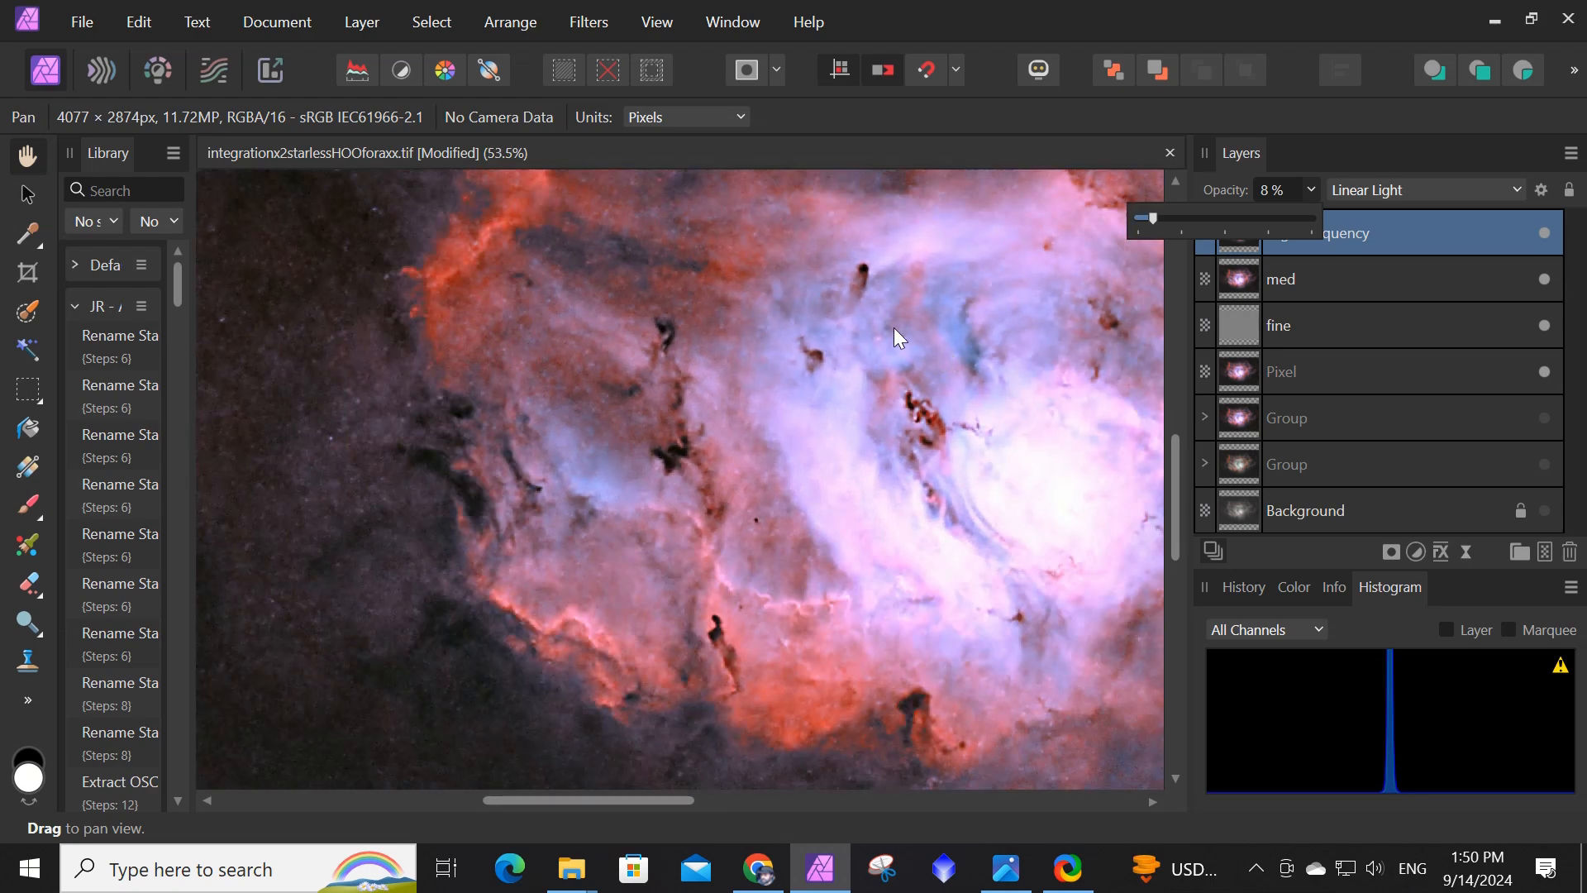
scroll(901, 323, "down", 3)
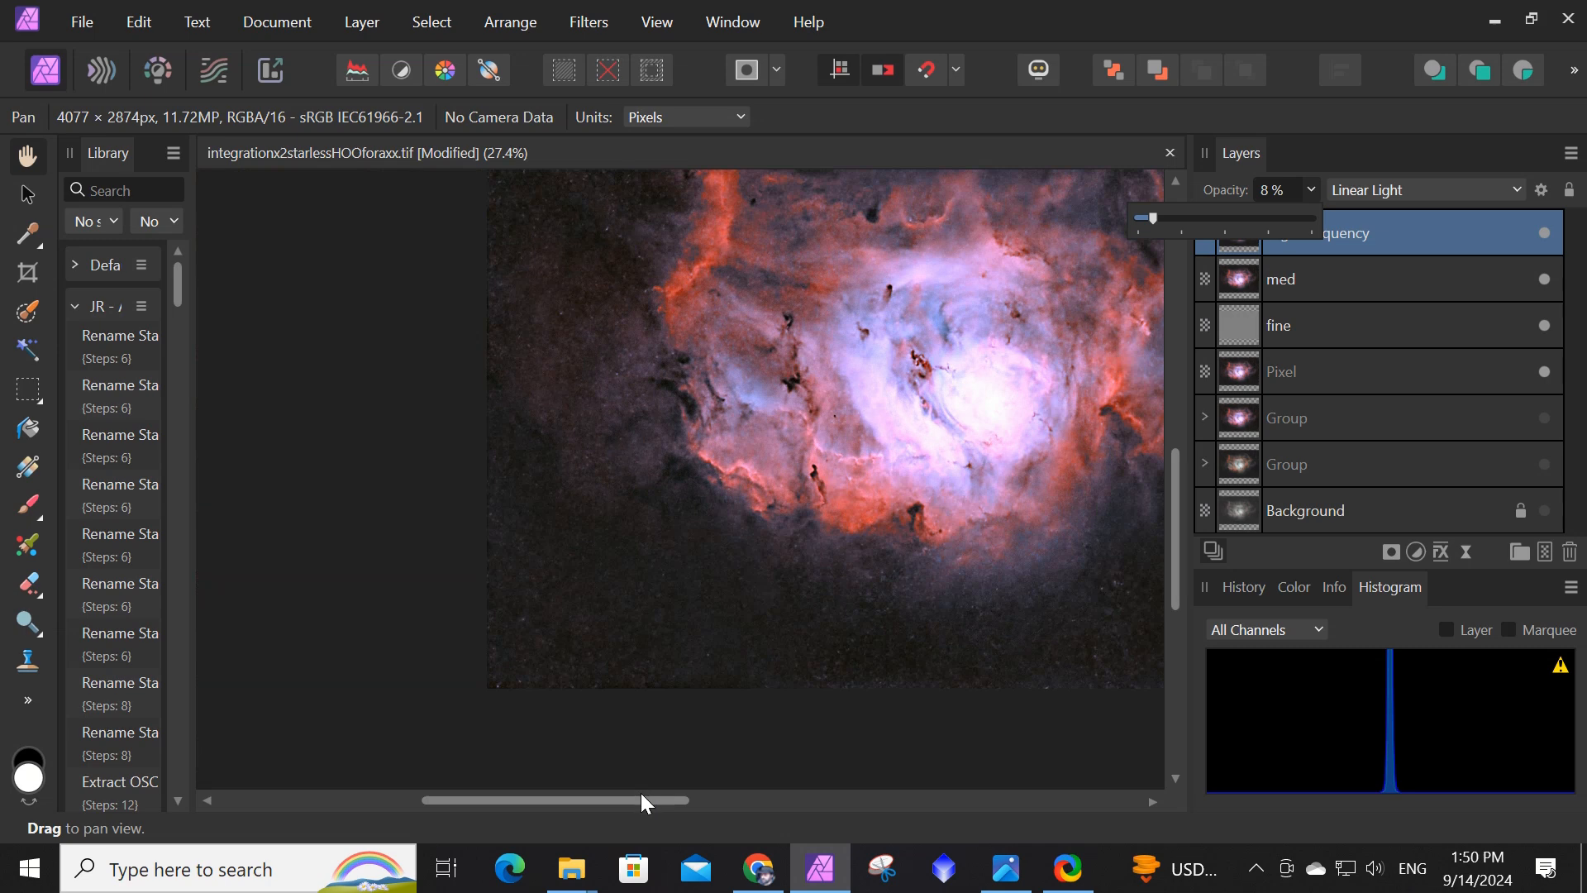
left_click(643, 795)
left_click_drag(675, 799, 789, 800)
left_click_drag(1180, 544, 1176, 493)
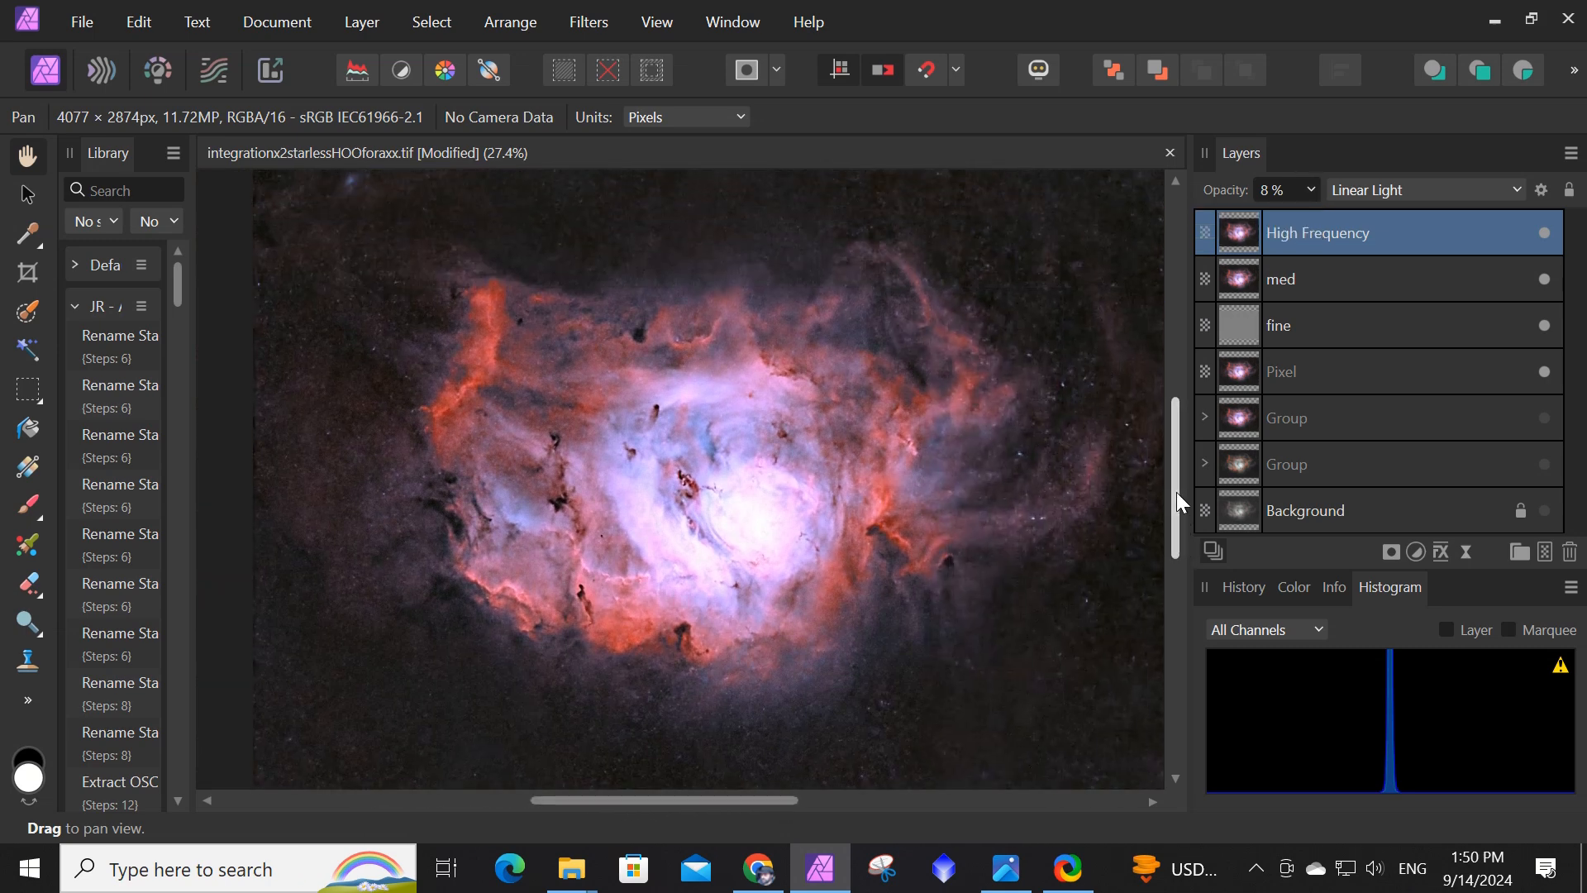
scroll(852, 475, "down", 1)
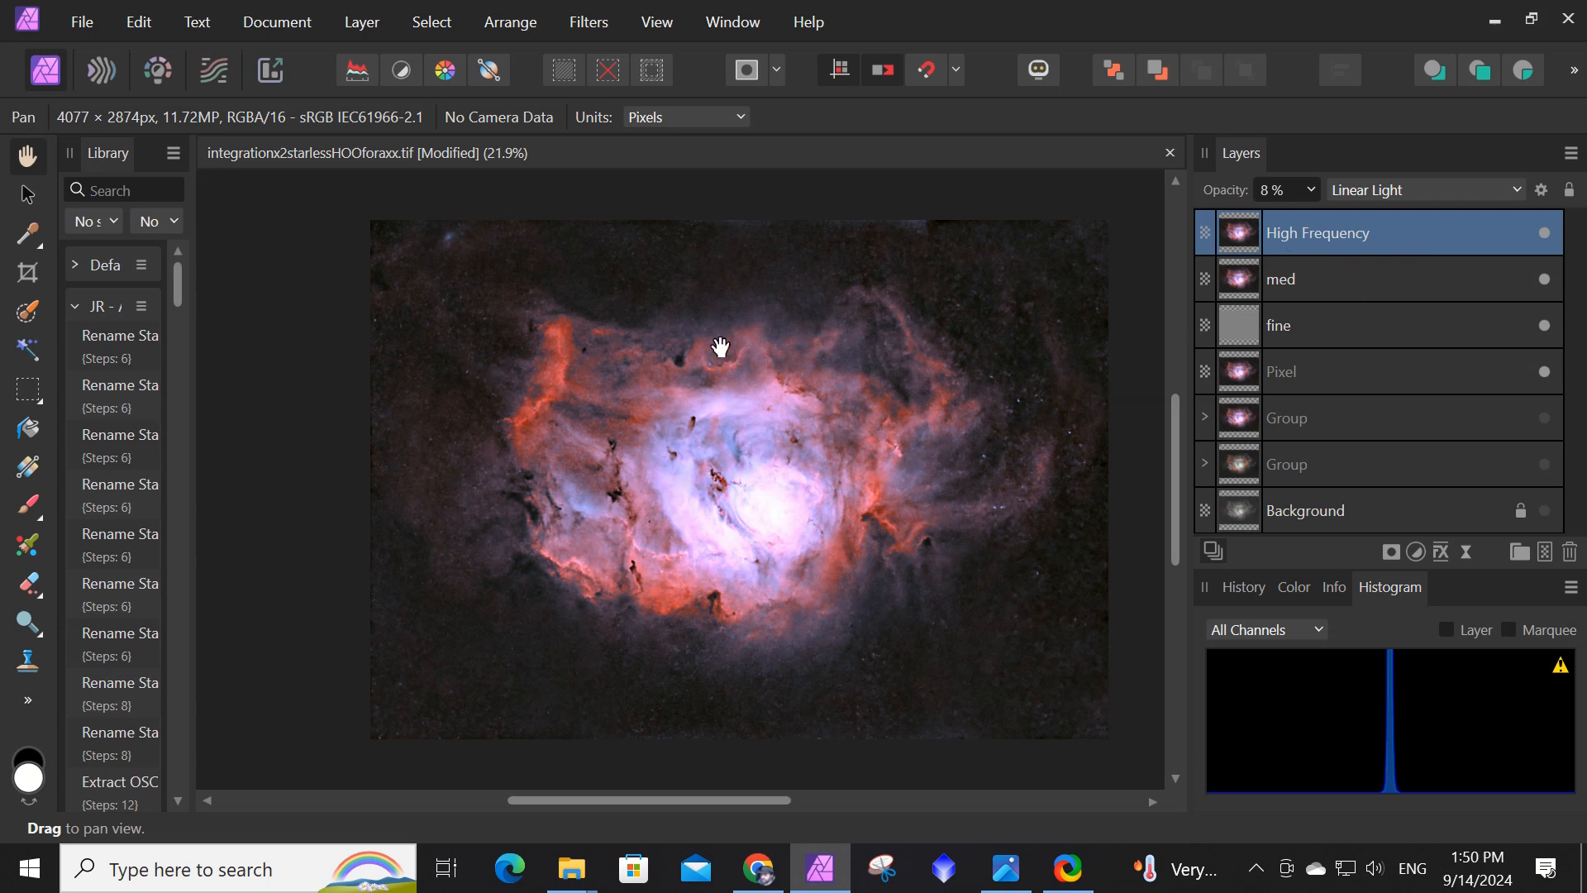
Merge all visible layers into a new pixel layer above High Frequency.
left_click(363, 24)
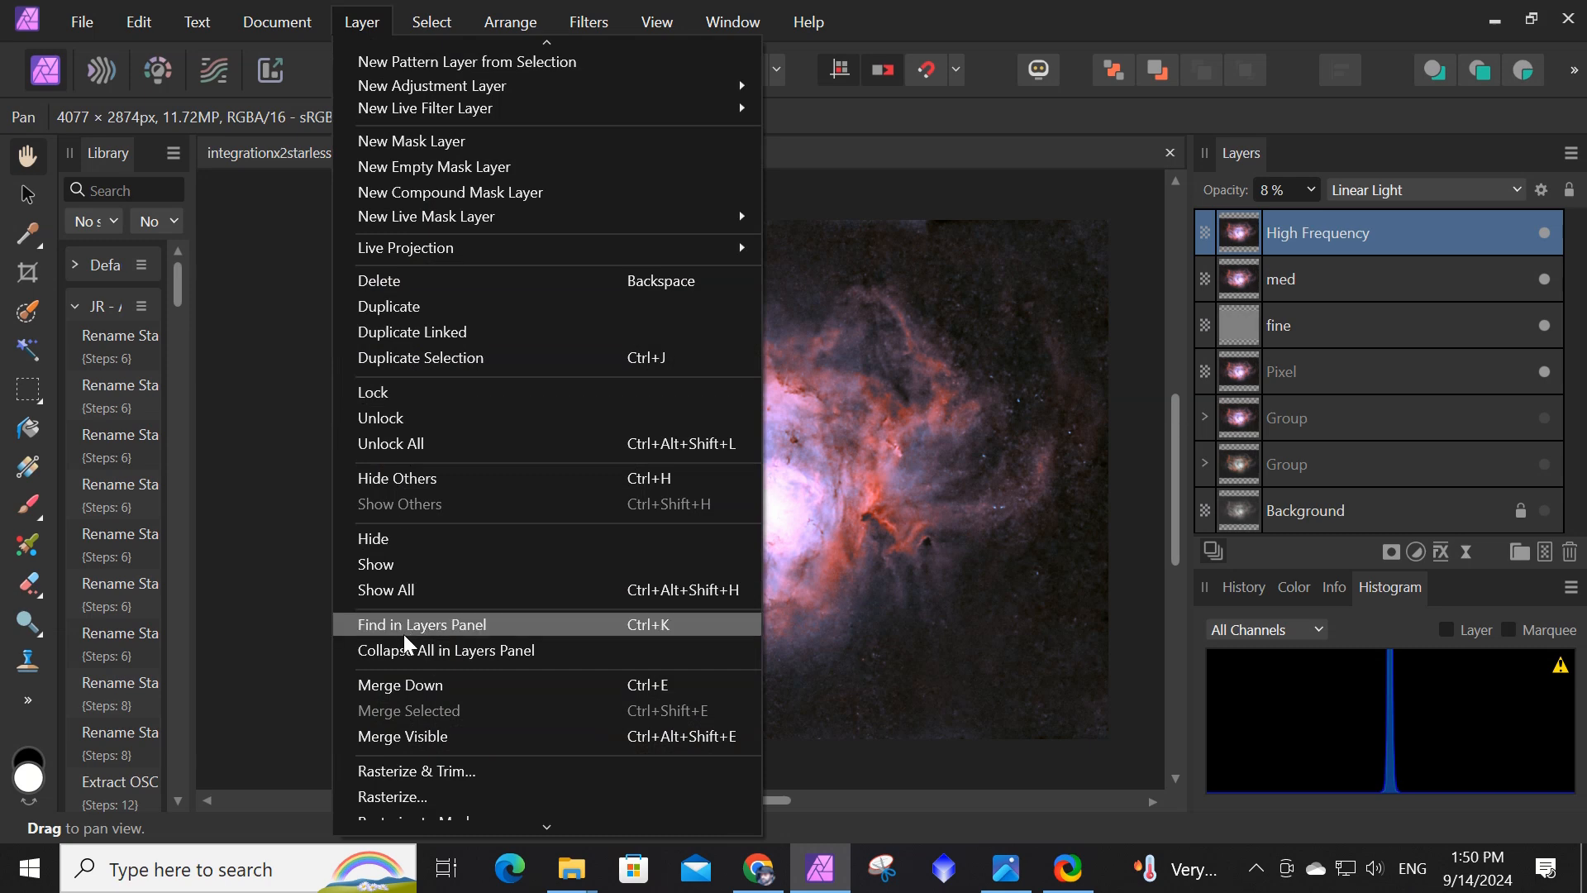
scroll(410, 658, "down", 1)
left_click(409, 676)
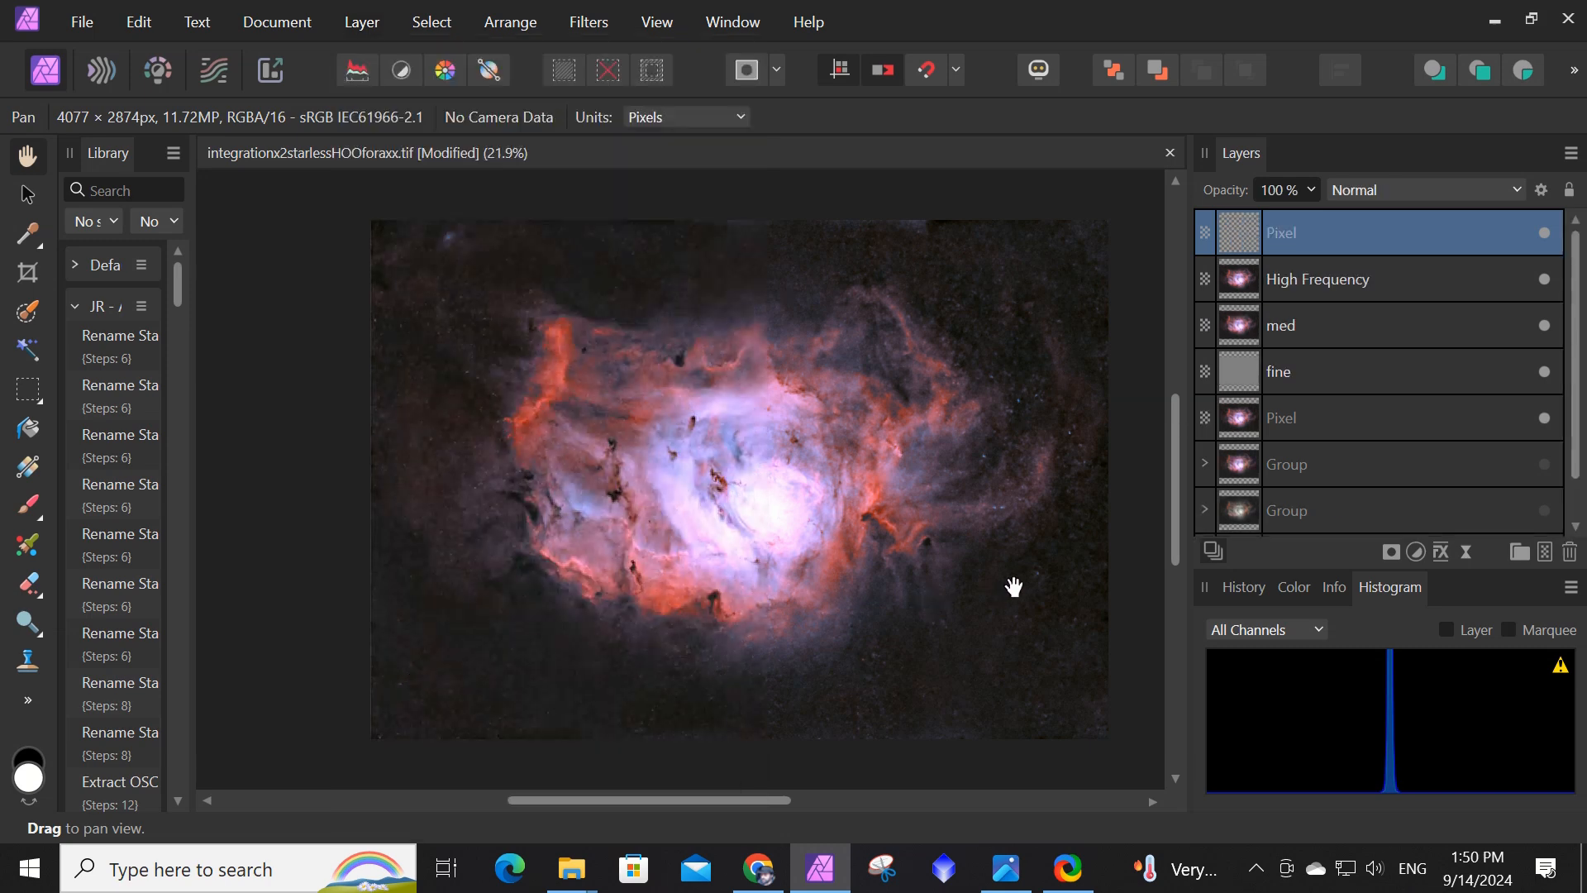
Group the High Frequency, med, fine and underlying Pixel layers, and hide the group.
left_click(1294, 281)
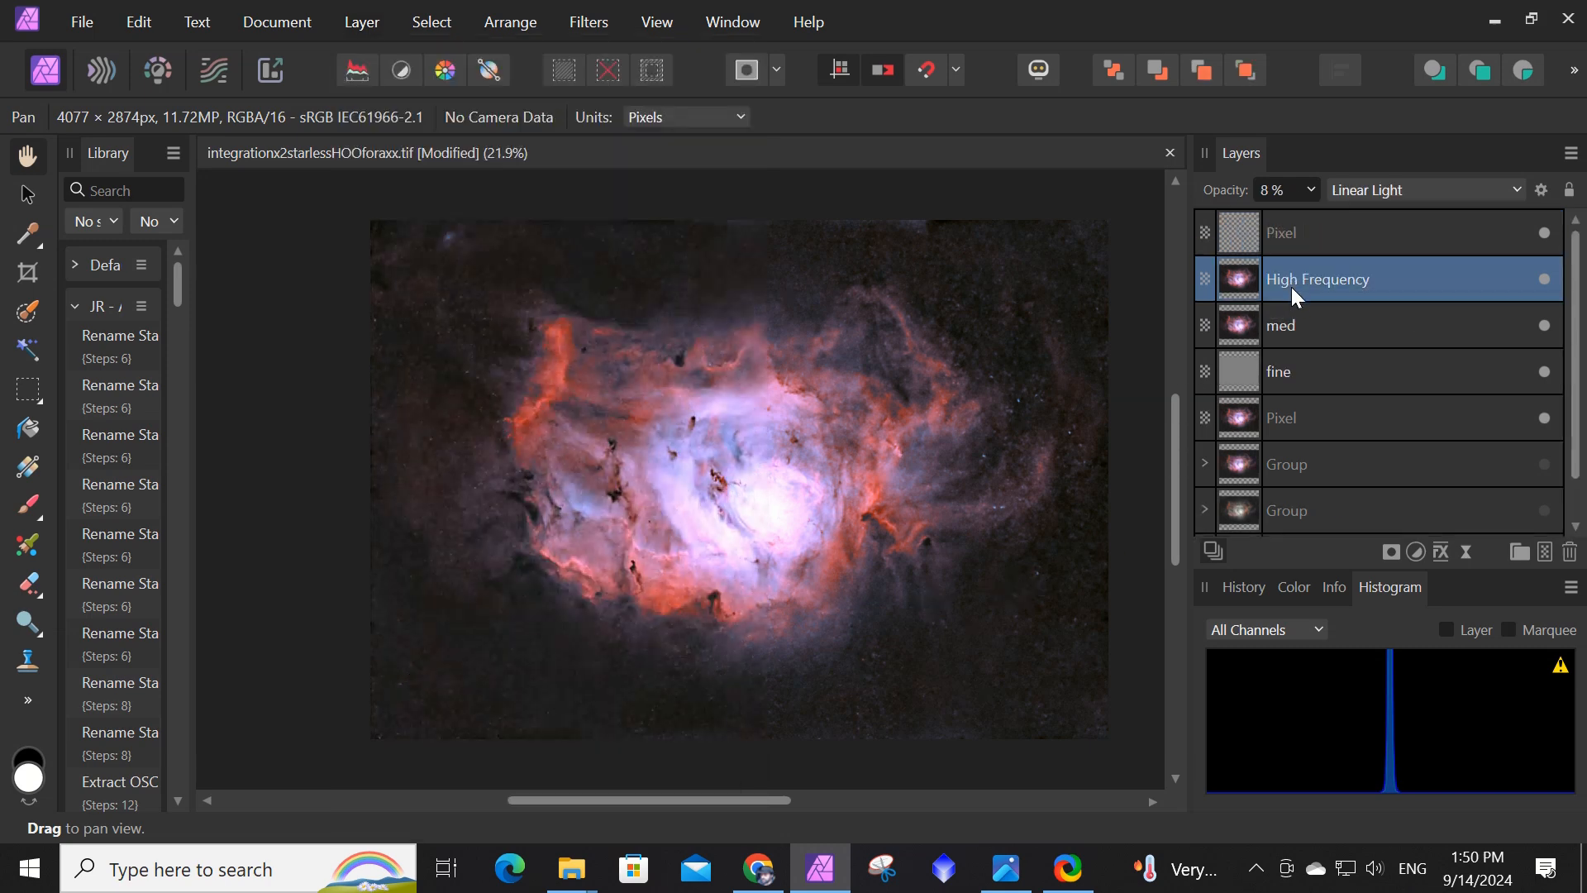
left_click(1319, 415, "shift")
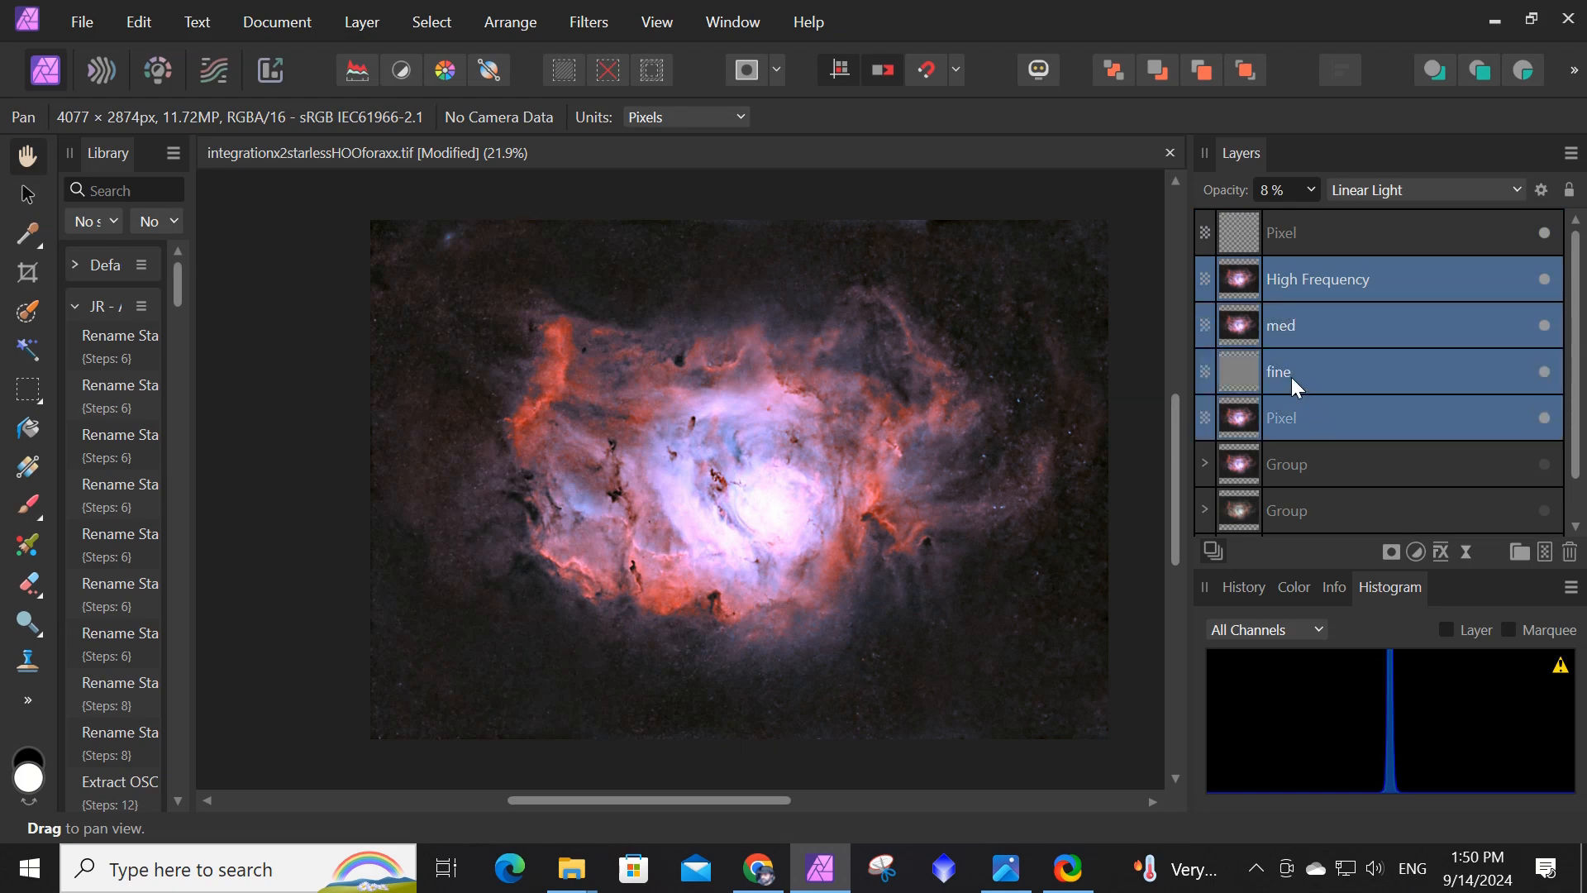
right_click(1294, 382)
left_click(1312, 493)
left_click(1544, 280)
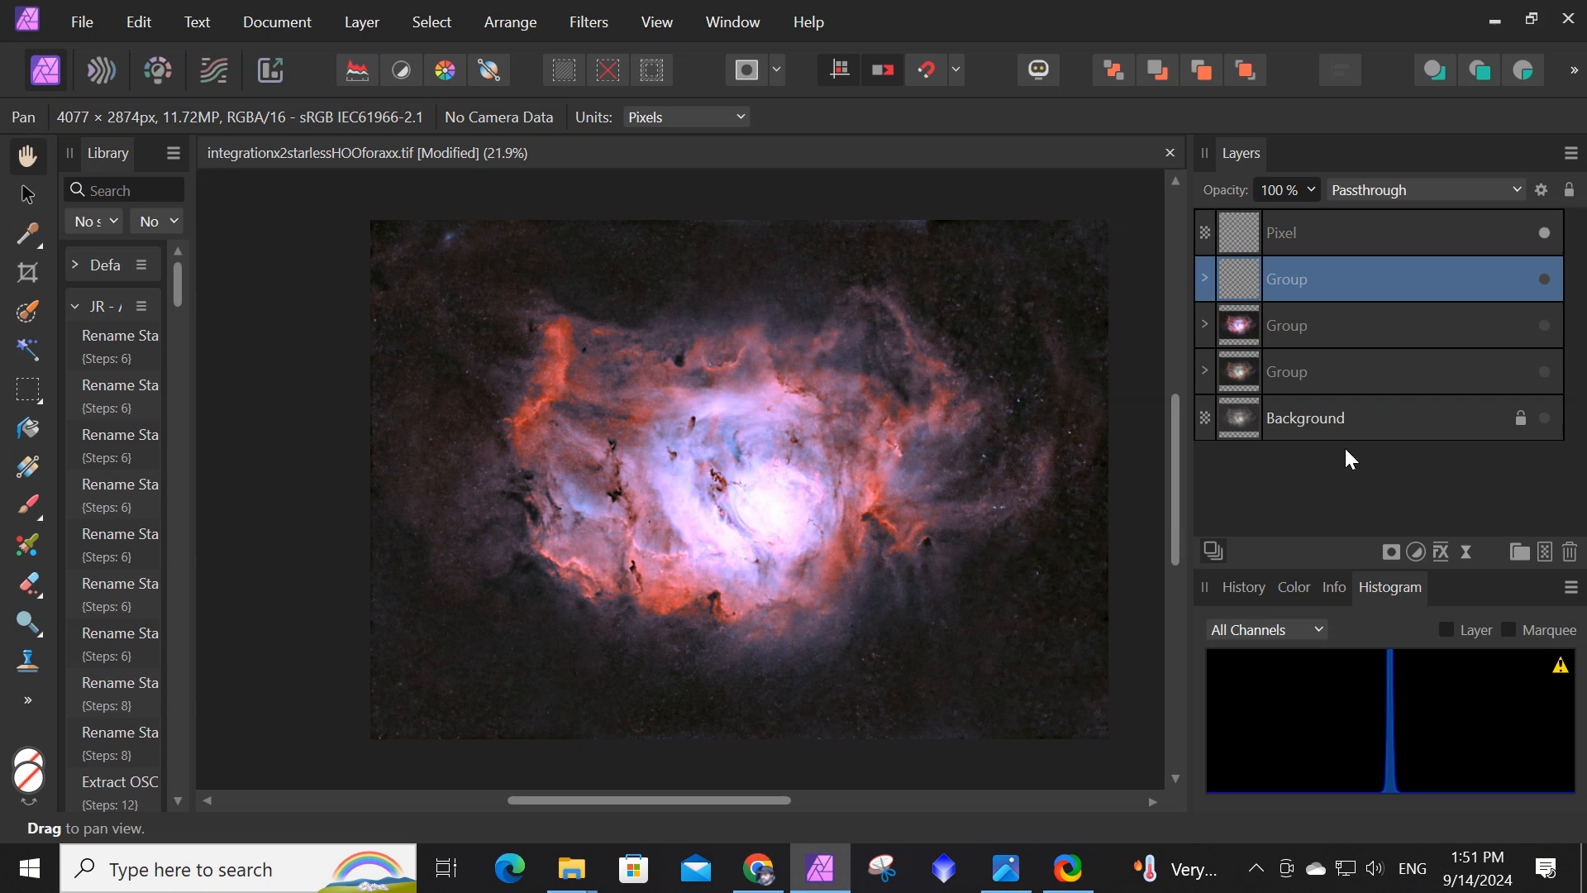
Add a Vibrance adjustment above the merged Pixel layer with vibrance 72% and saturation about 11%.
left_click(1313, 223)
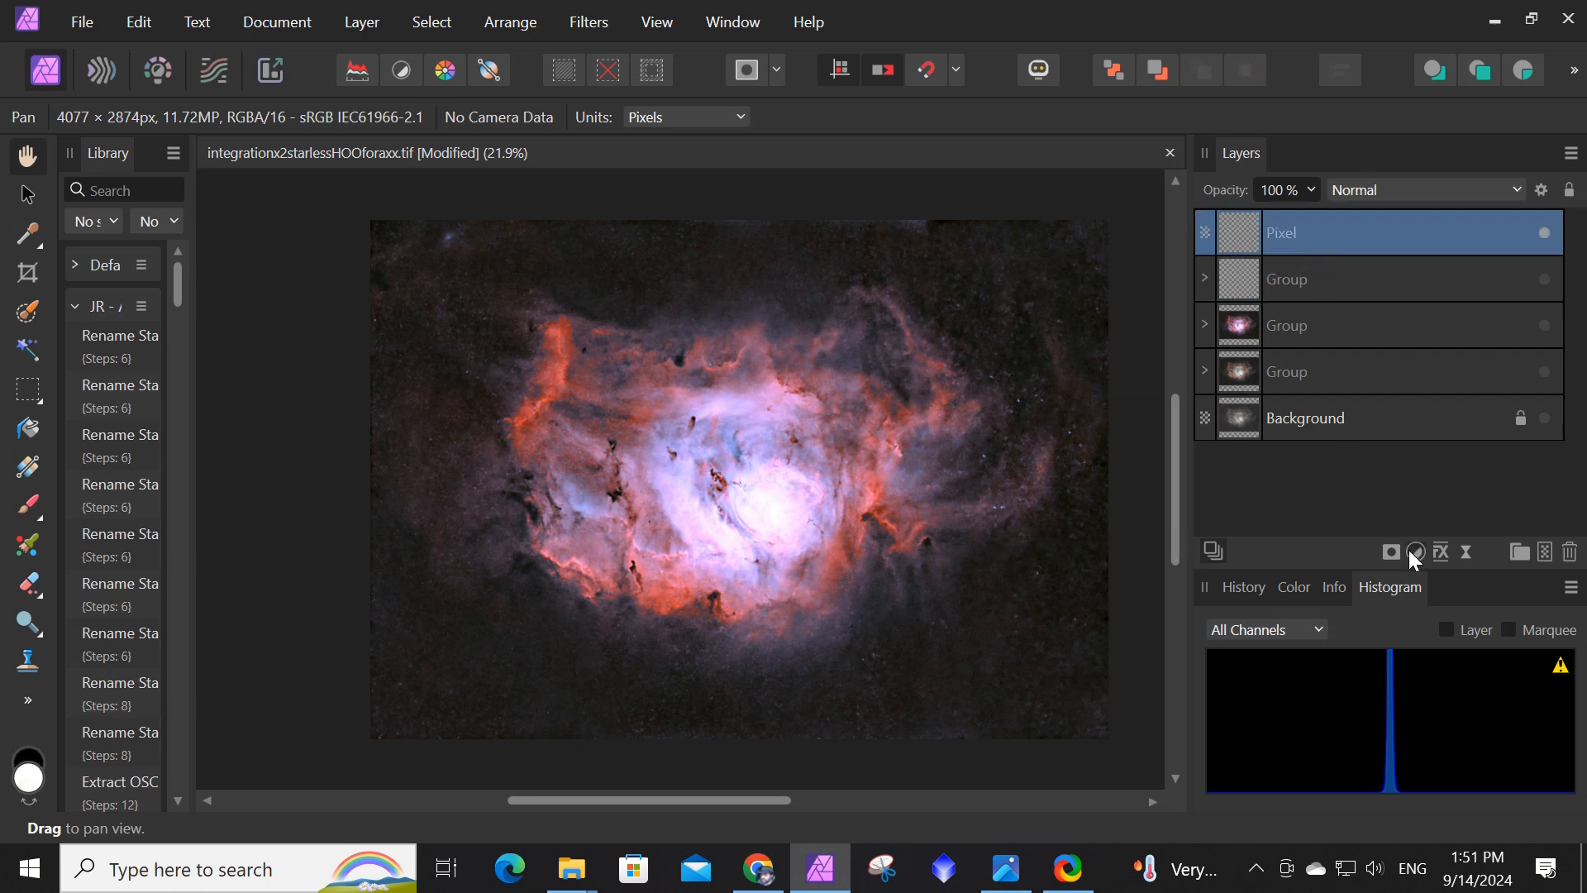
left_click(1414, 550)
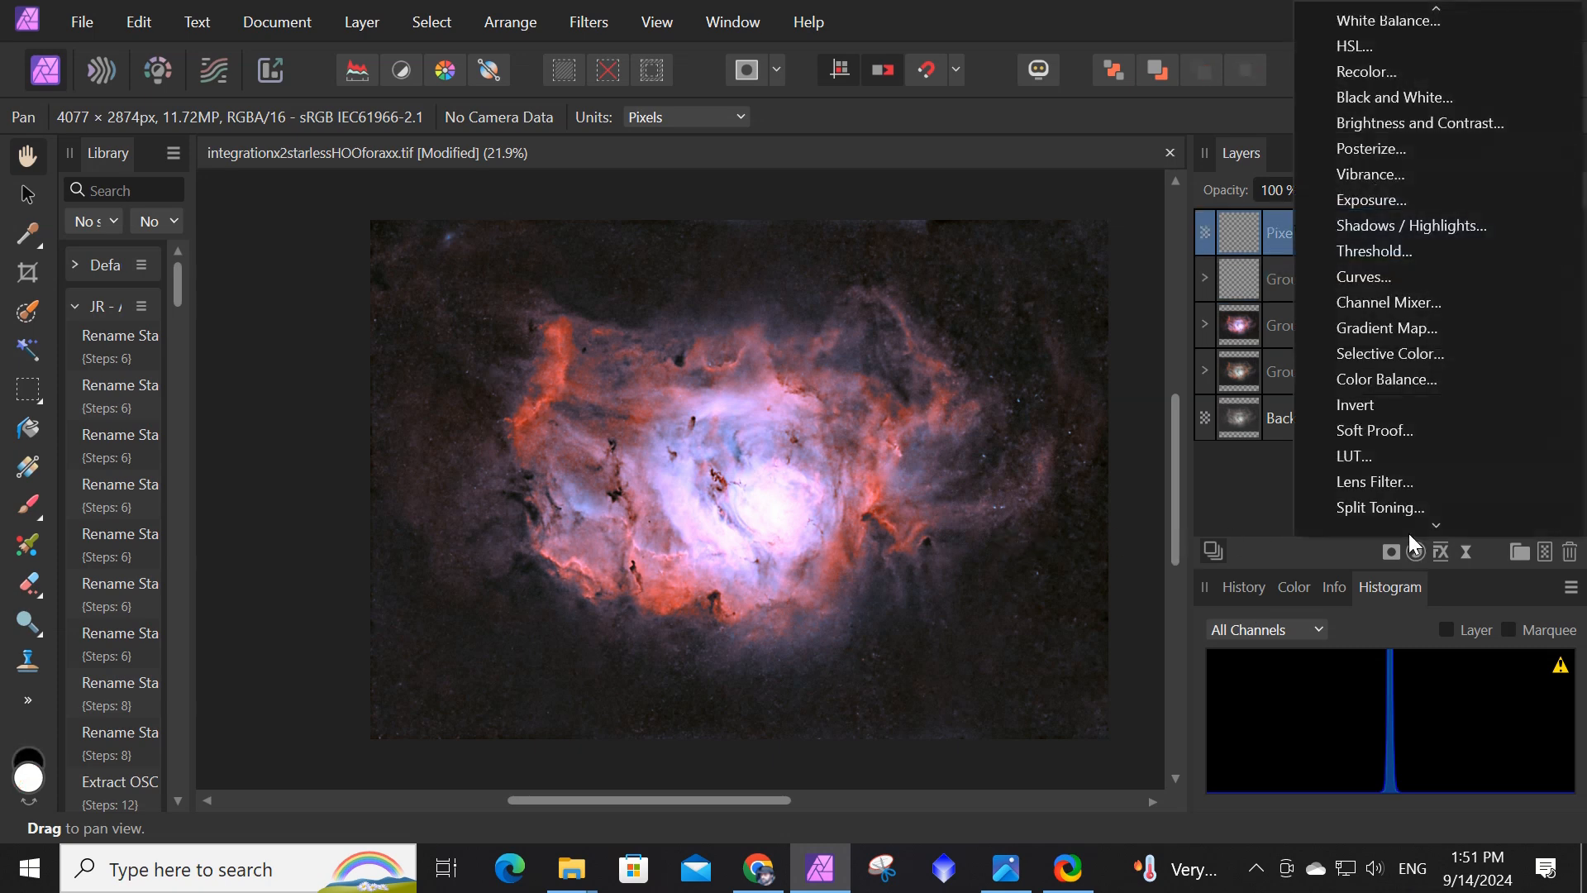
left_click(1382, 175)
left_click_drag(1218, 633, 1365, 630)
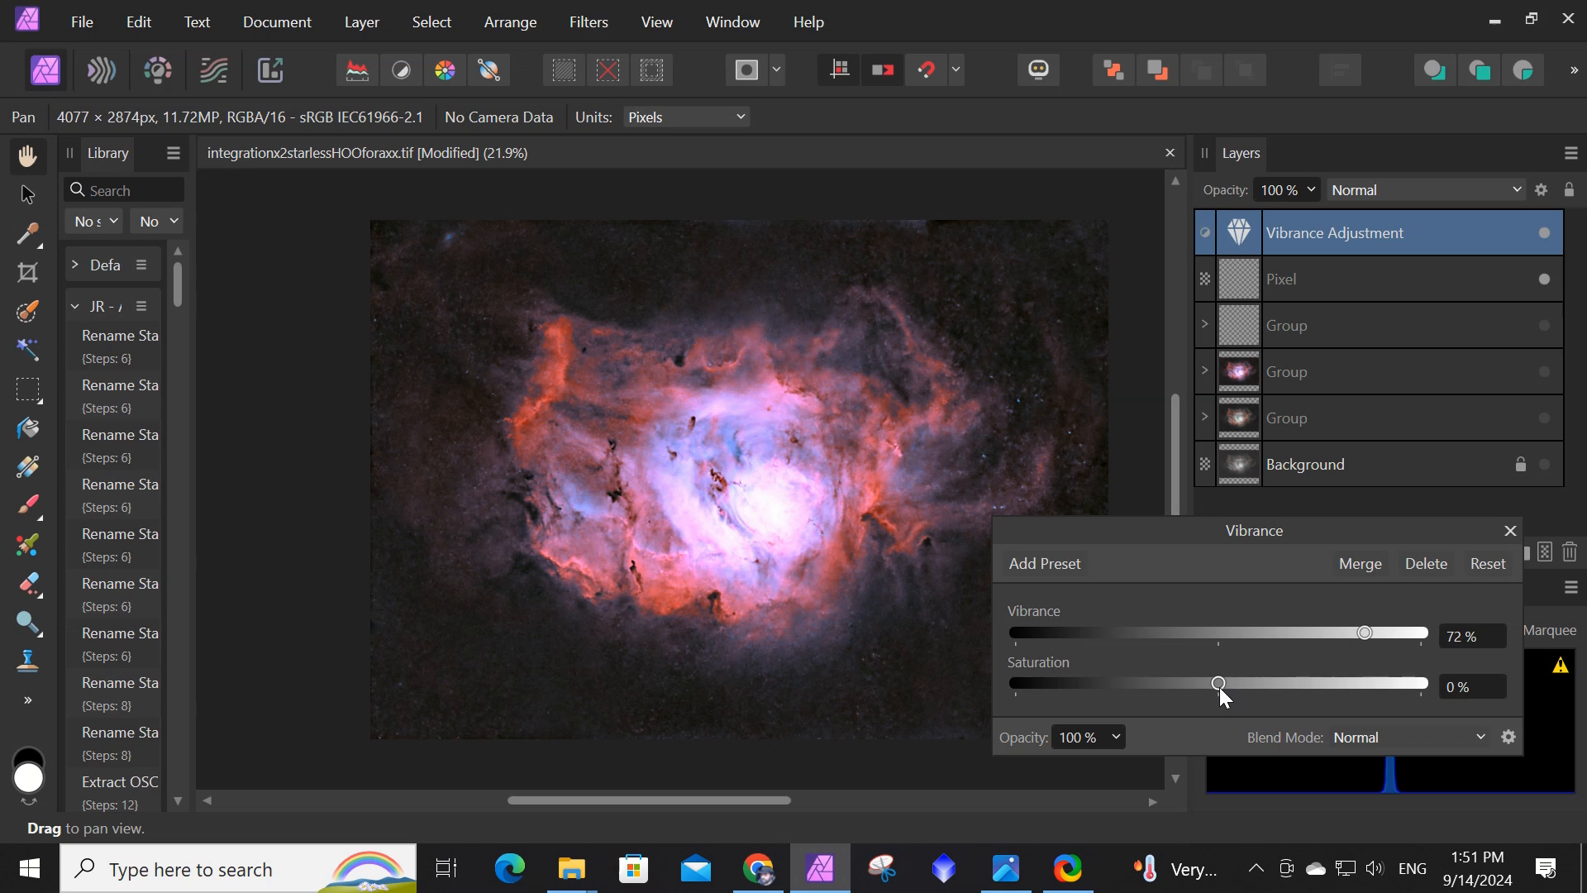
left_click_drag(1218, 681, 1239, 677)
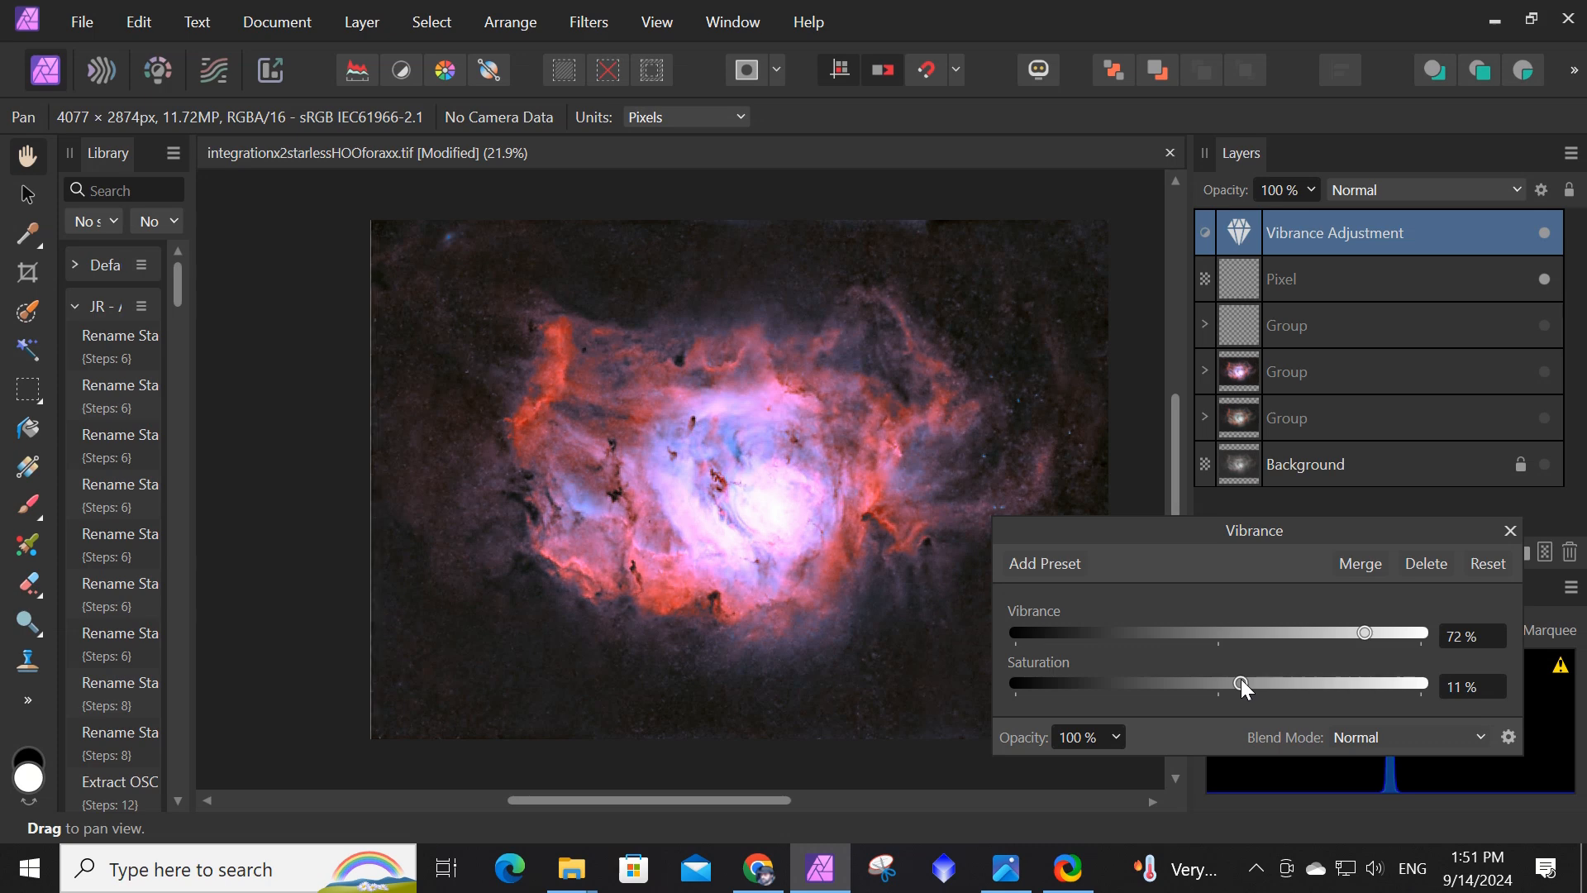
left_click_drag(1242, 678, 1238, 677)
left_click(1510, 538)
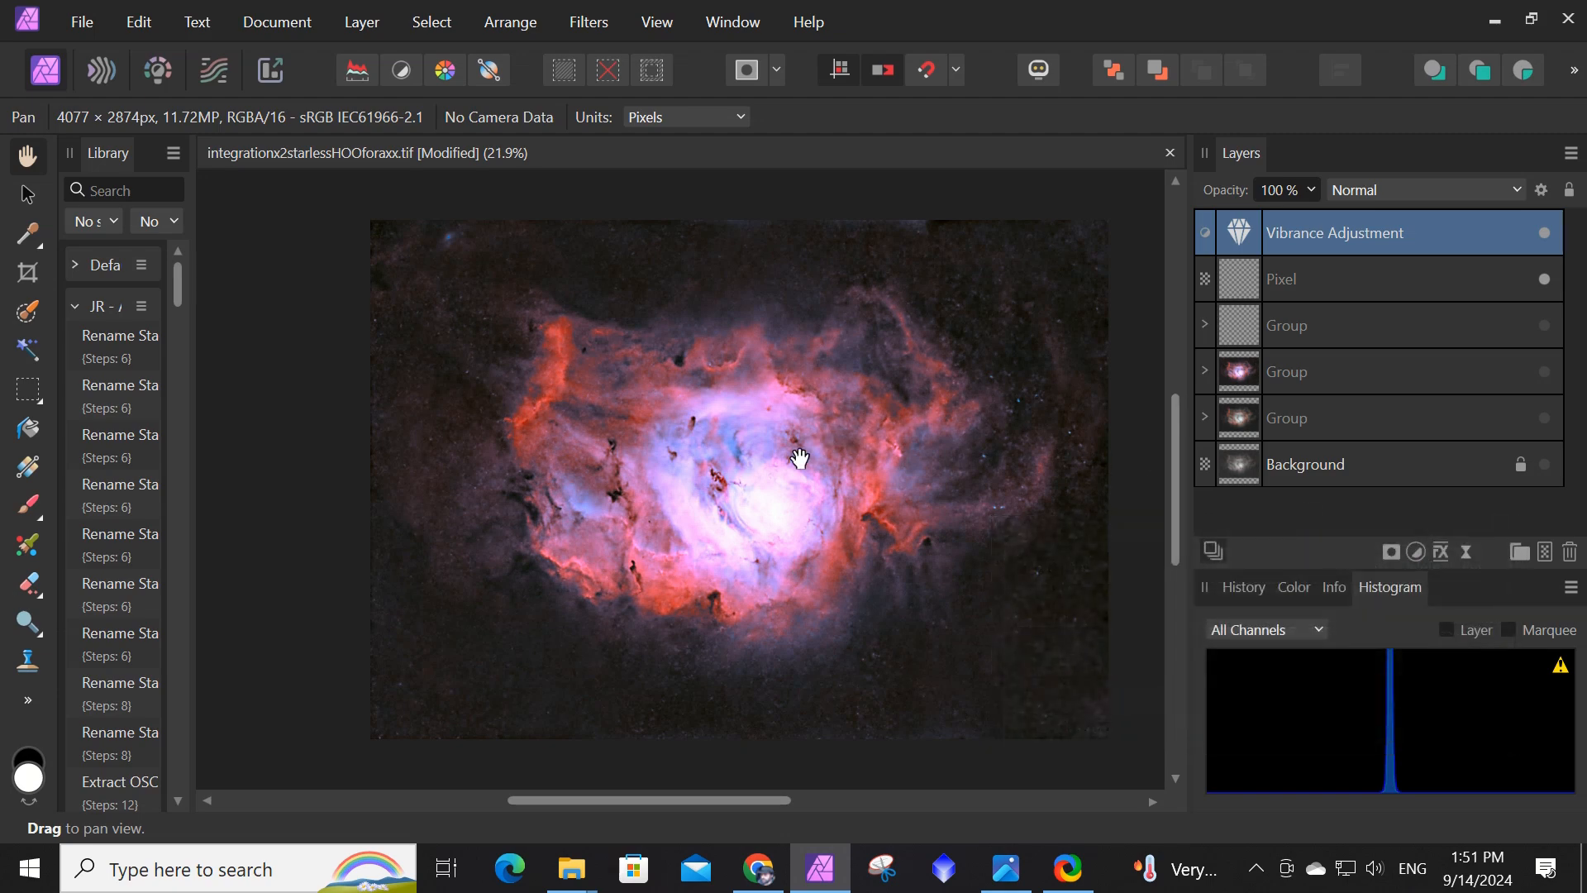
Compare the nebula's colours and detail with the reference picture M8 HSO x2 full.jpg in the photo viewer, close up and across the whole image.
scroll(798, 451, "down", 2)
scroll(835, 459, "up", 2)
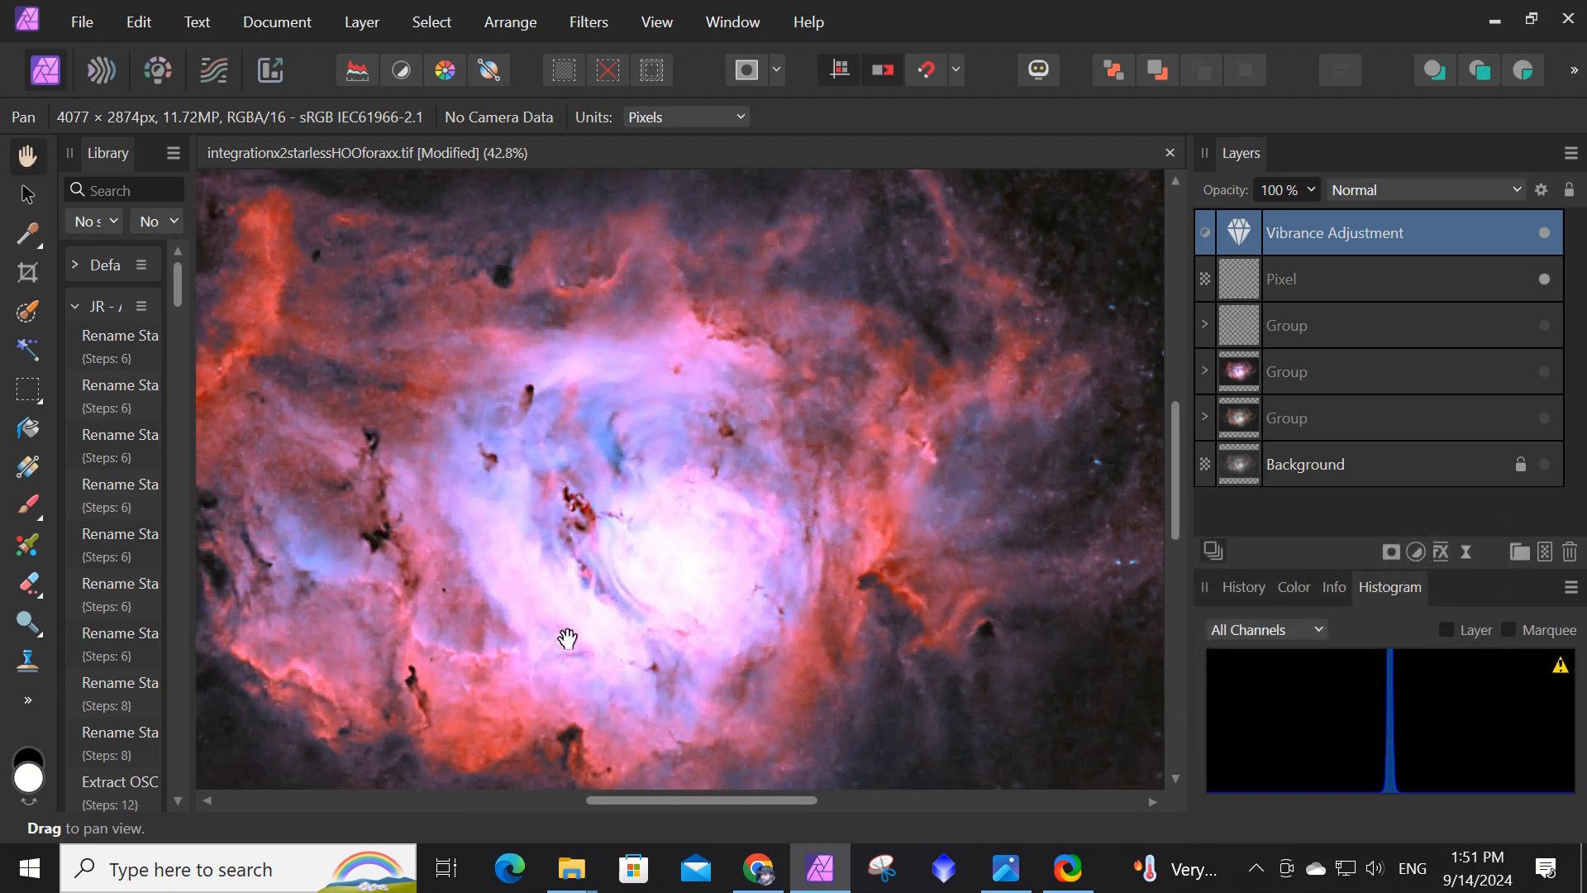
left_click(1010, 881)
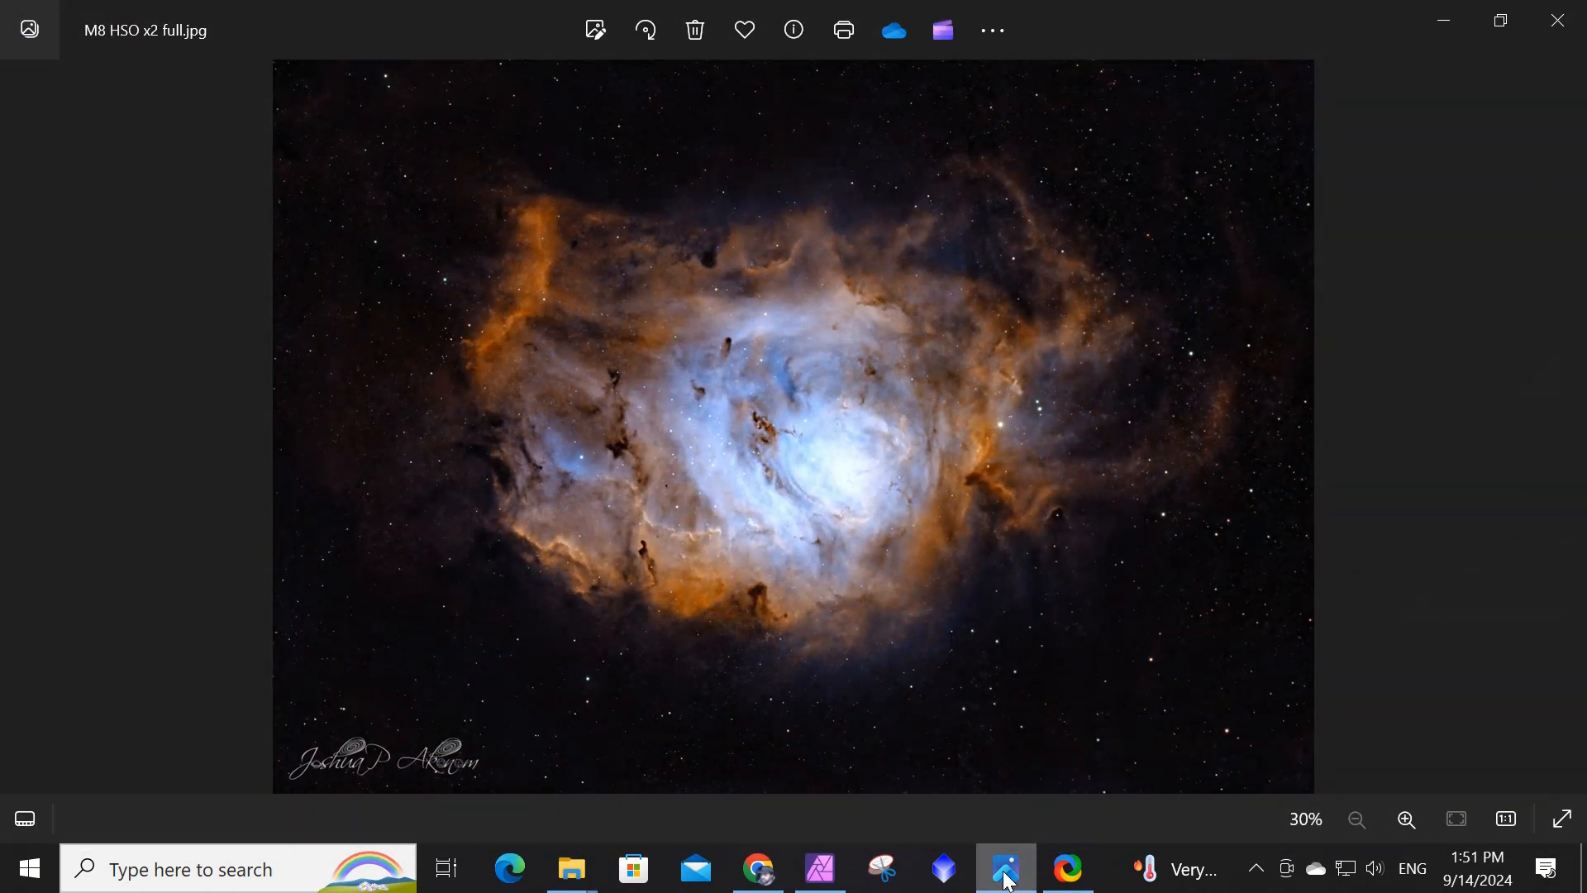
left_click(1008, 881)
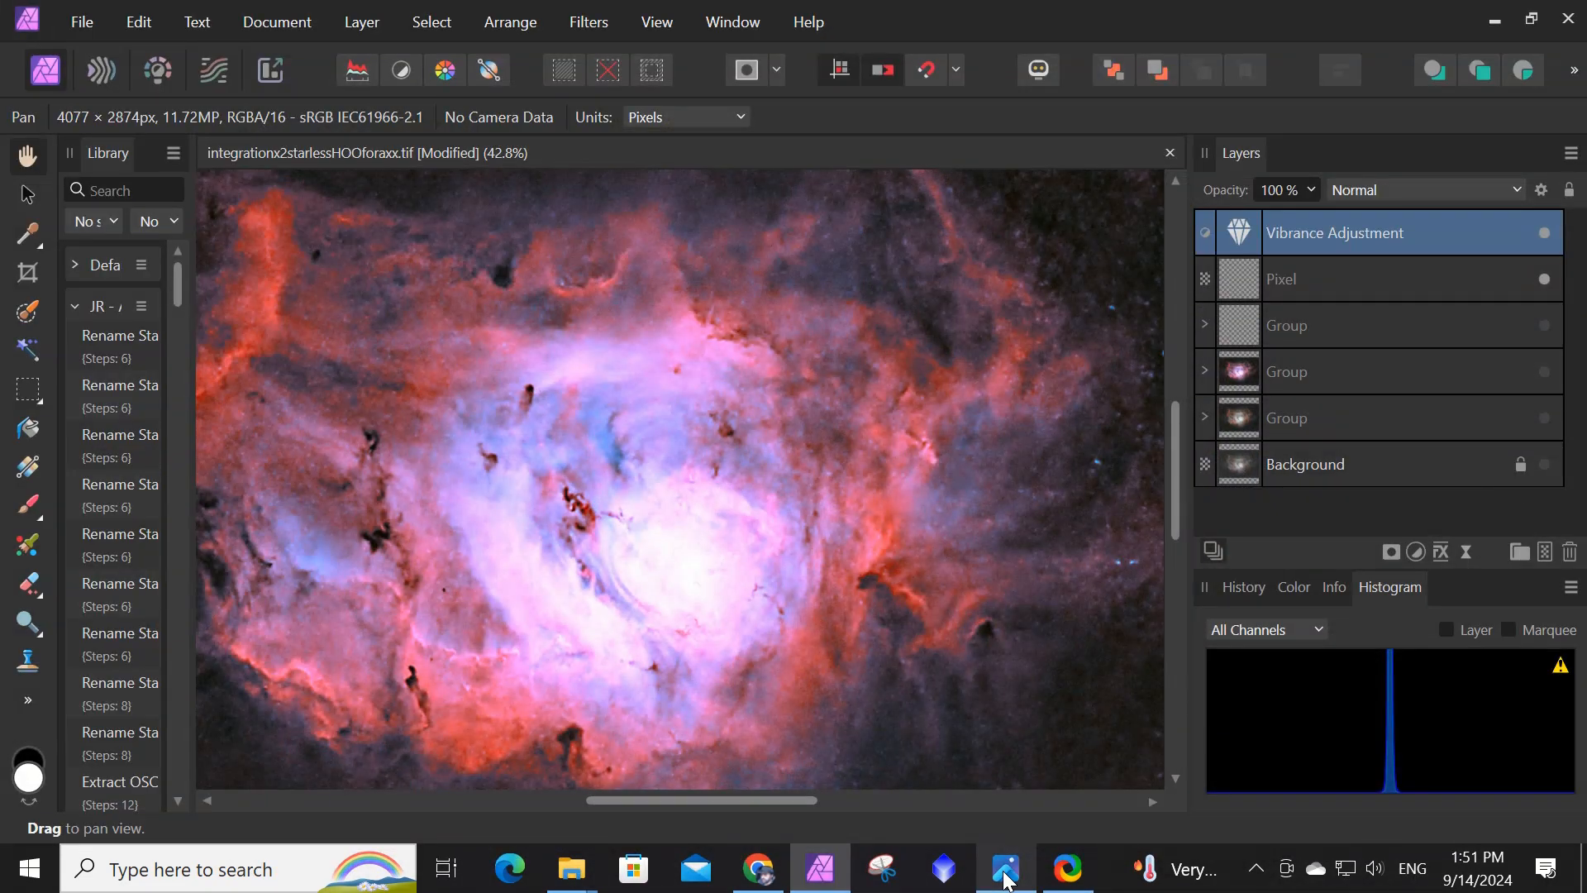
left_click(1007, 878)
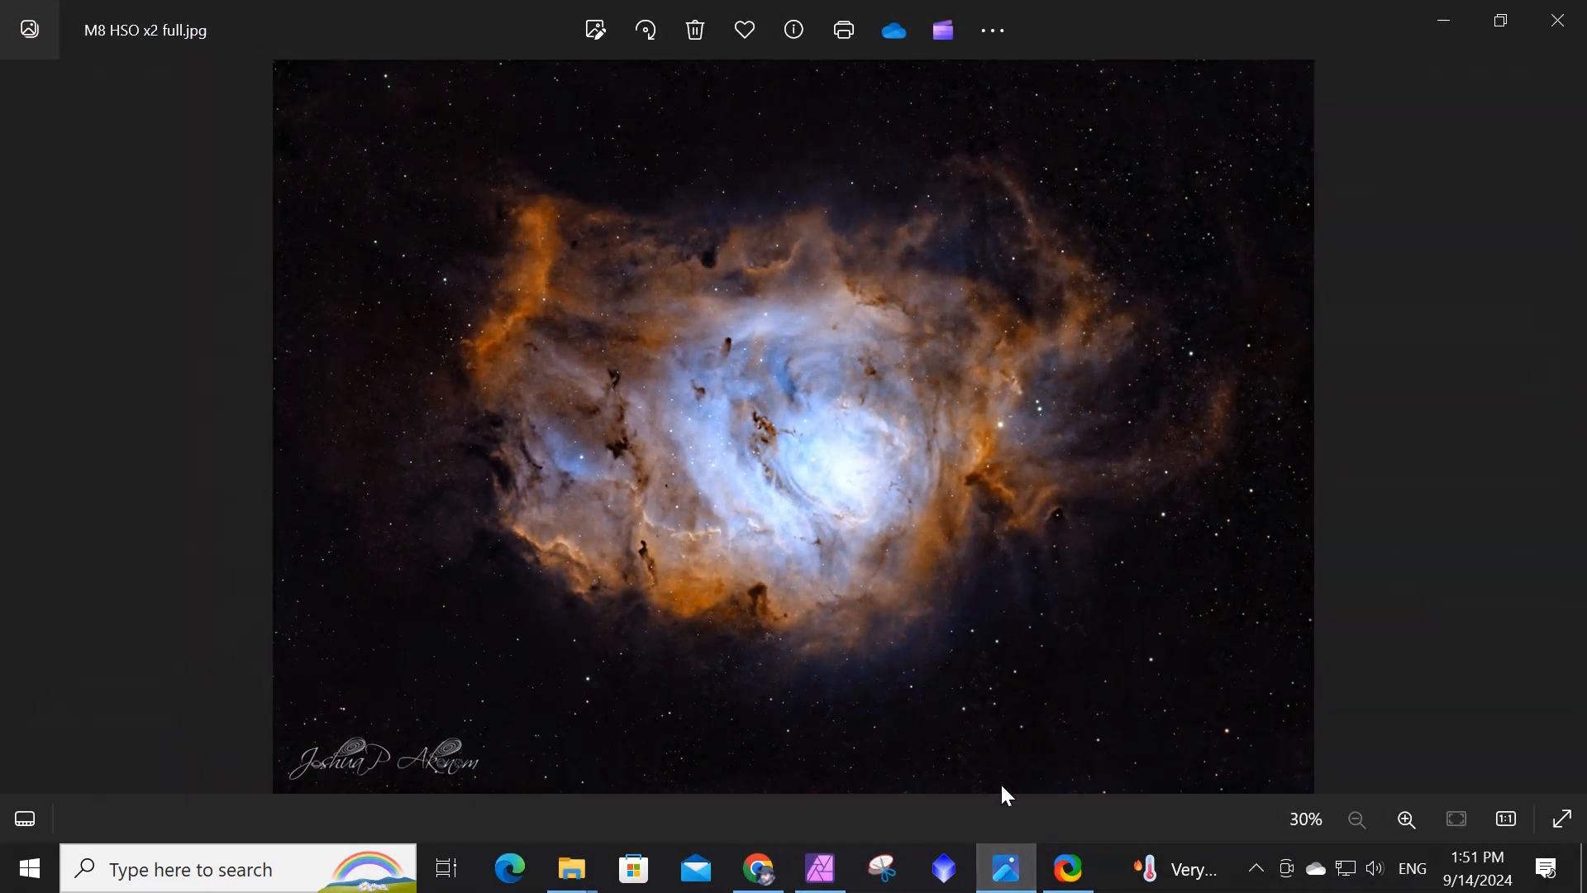
left_click(1005, 869)
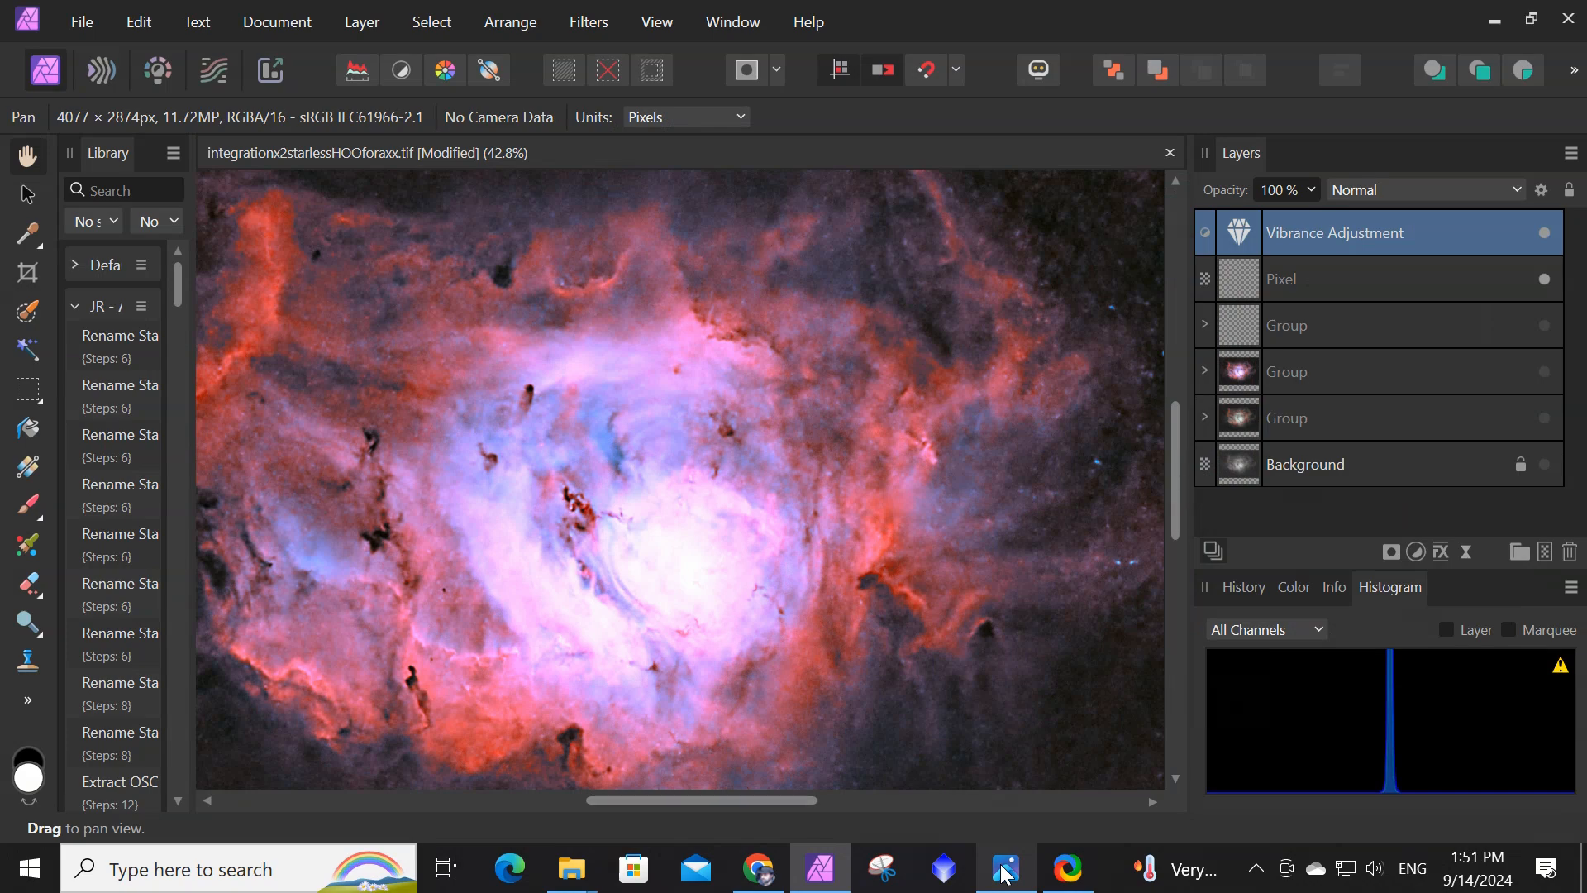
left_click(1005, 874)
left_click(1007, 876)
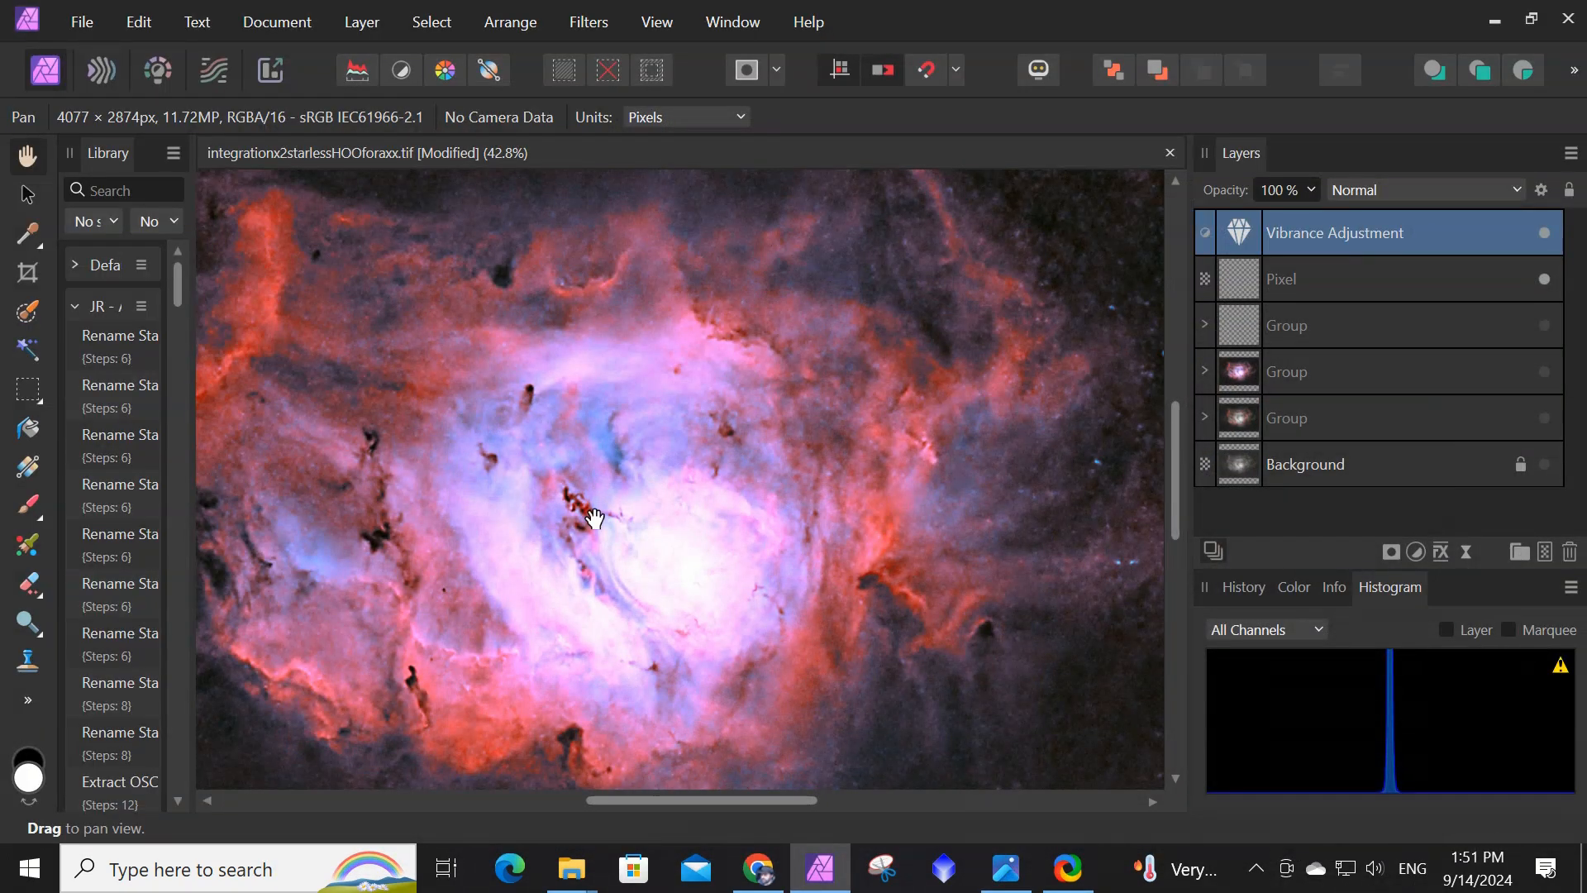
scroll(567, 496, "down", 2)
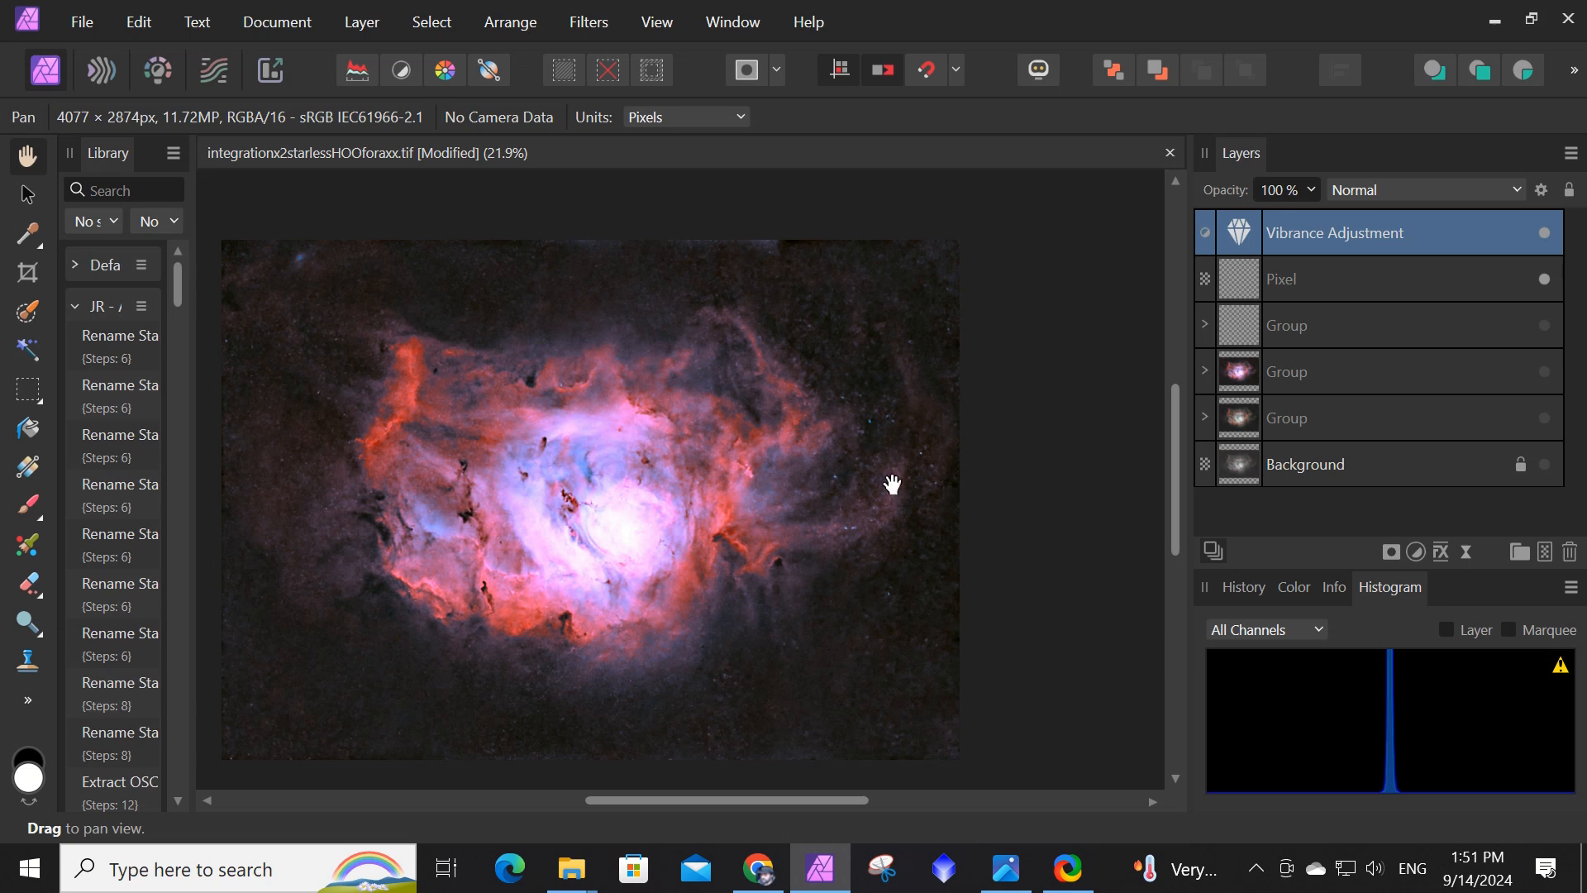
left_click_drag(732, 795, 699, 795)
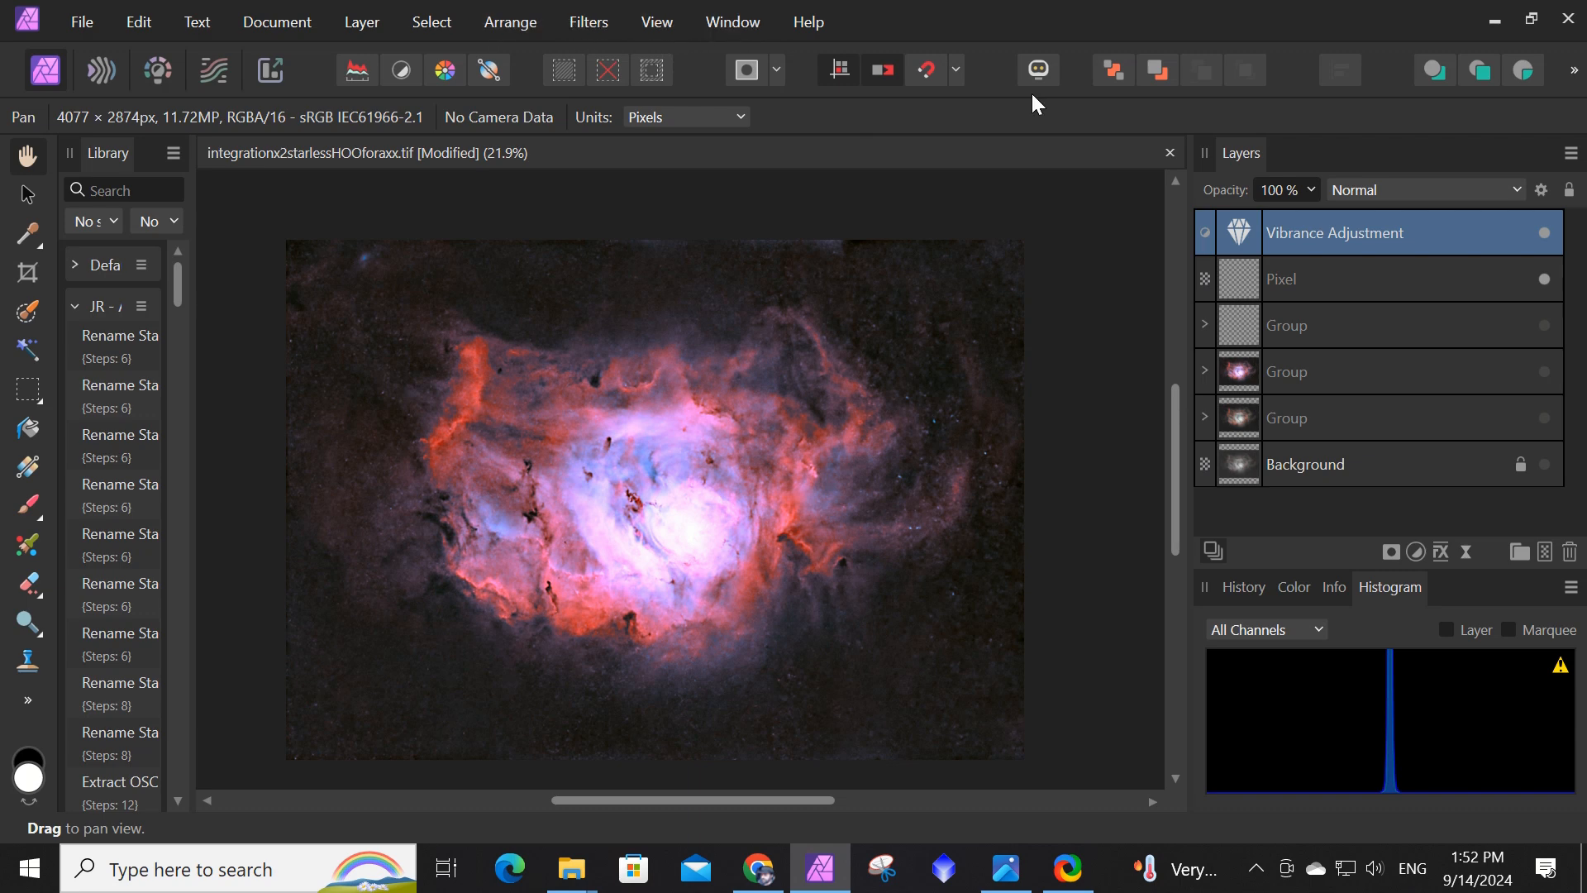
Run RC-Astro NoiseXTerminator on the merged Pixel layer with Denoise 68% and Detail 15.
left_click(1291, 279)
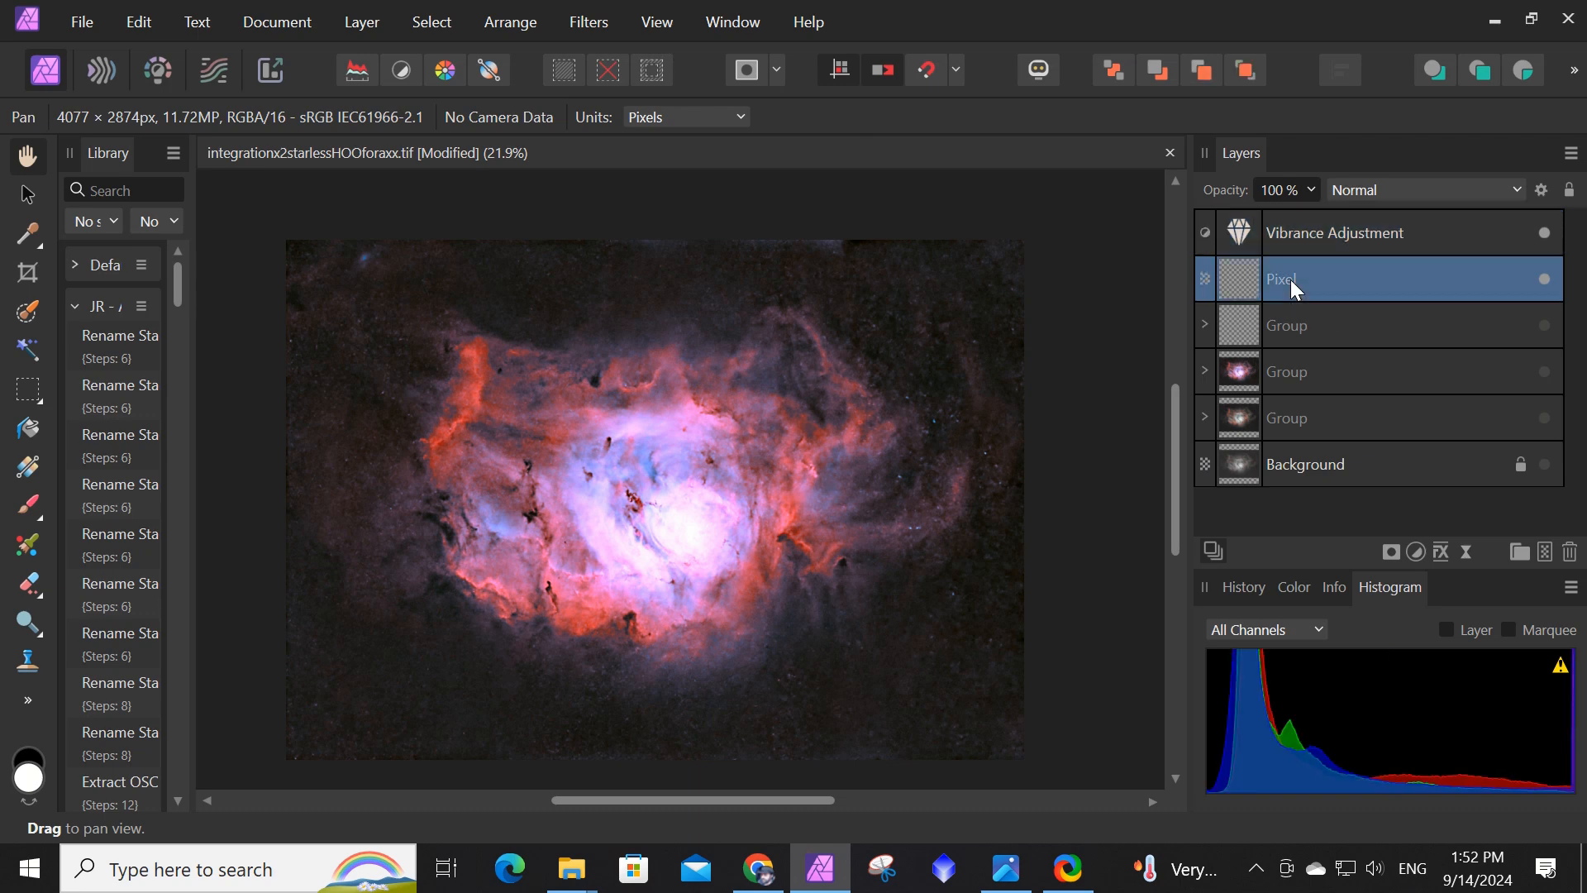
left_click(593, 30)
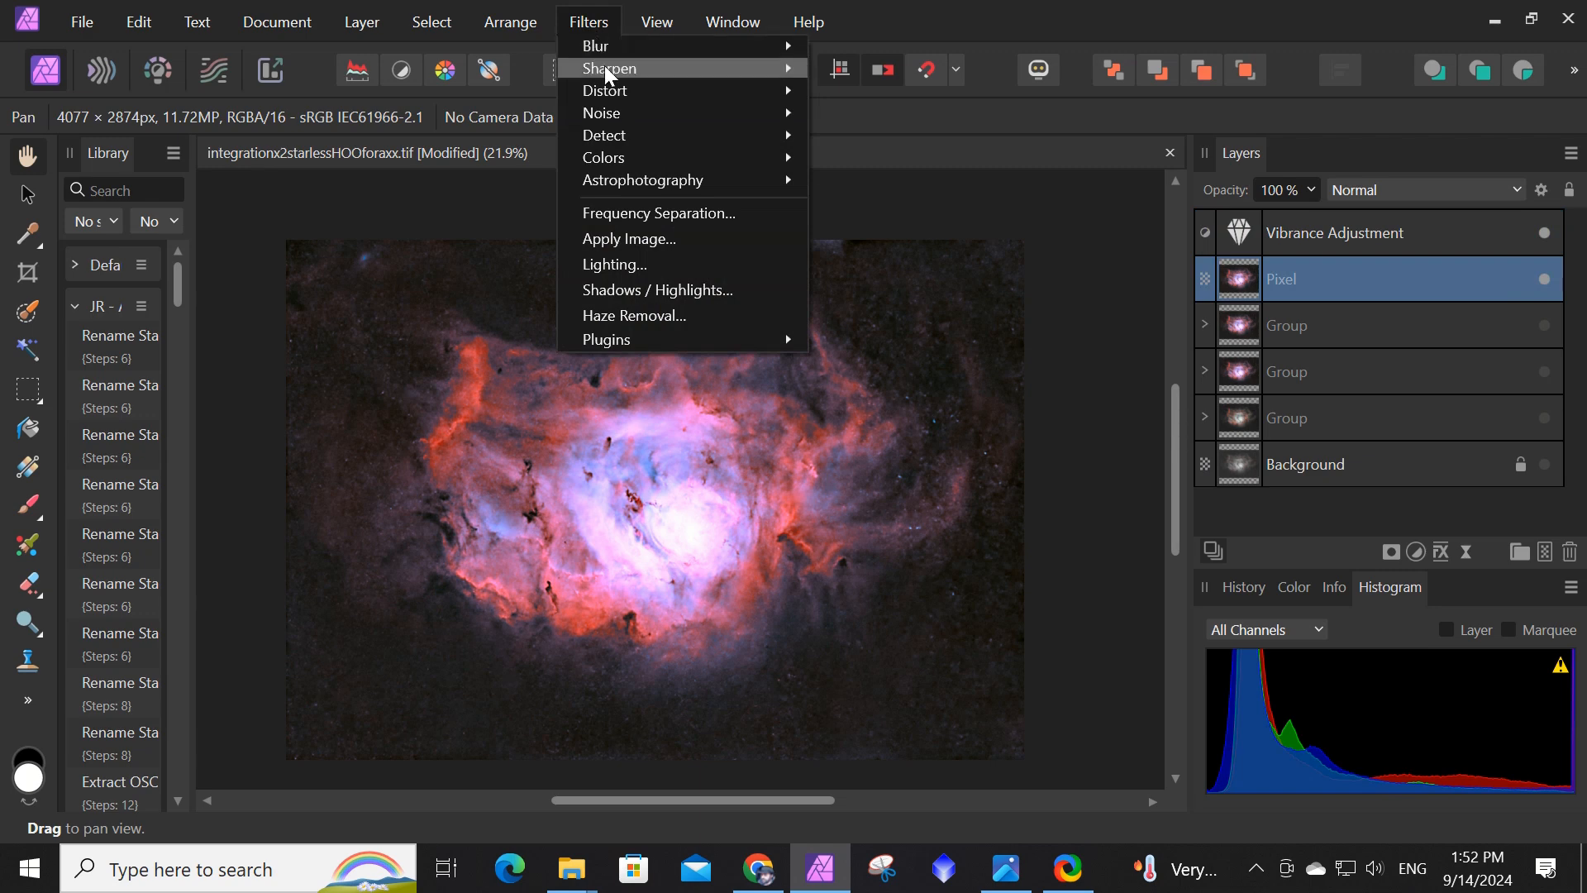
mouse_move(675, 339)
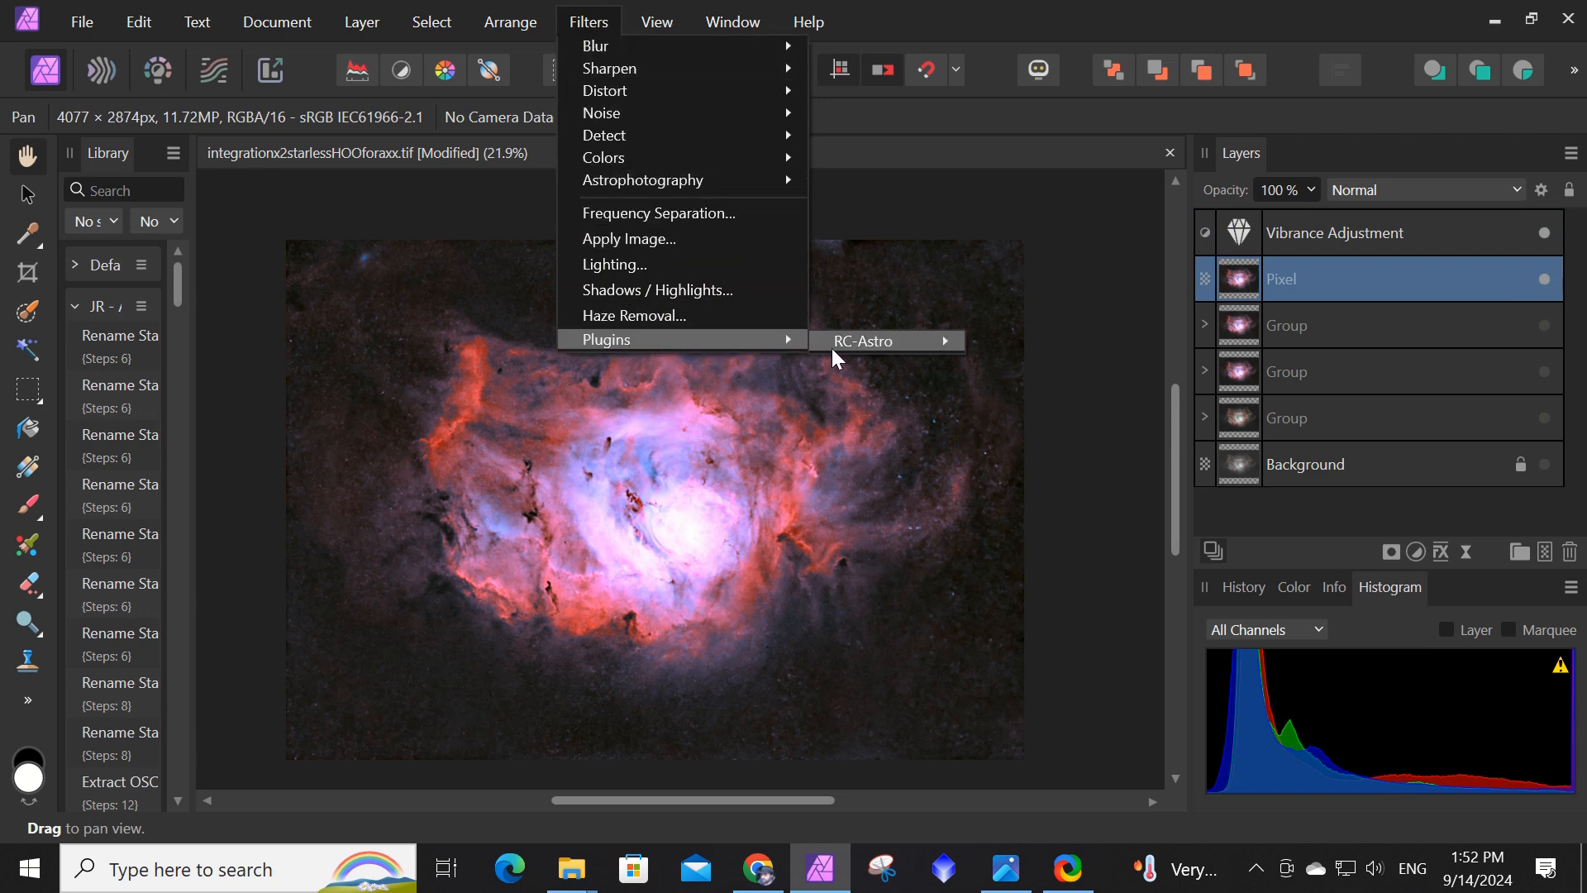
mouse_move(886, 348)
left_click(1023, 347)
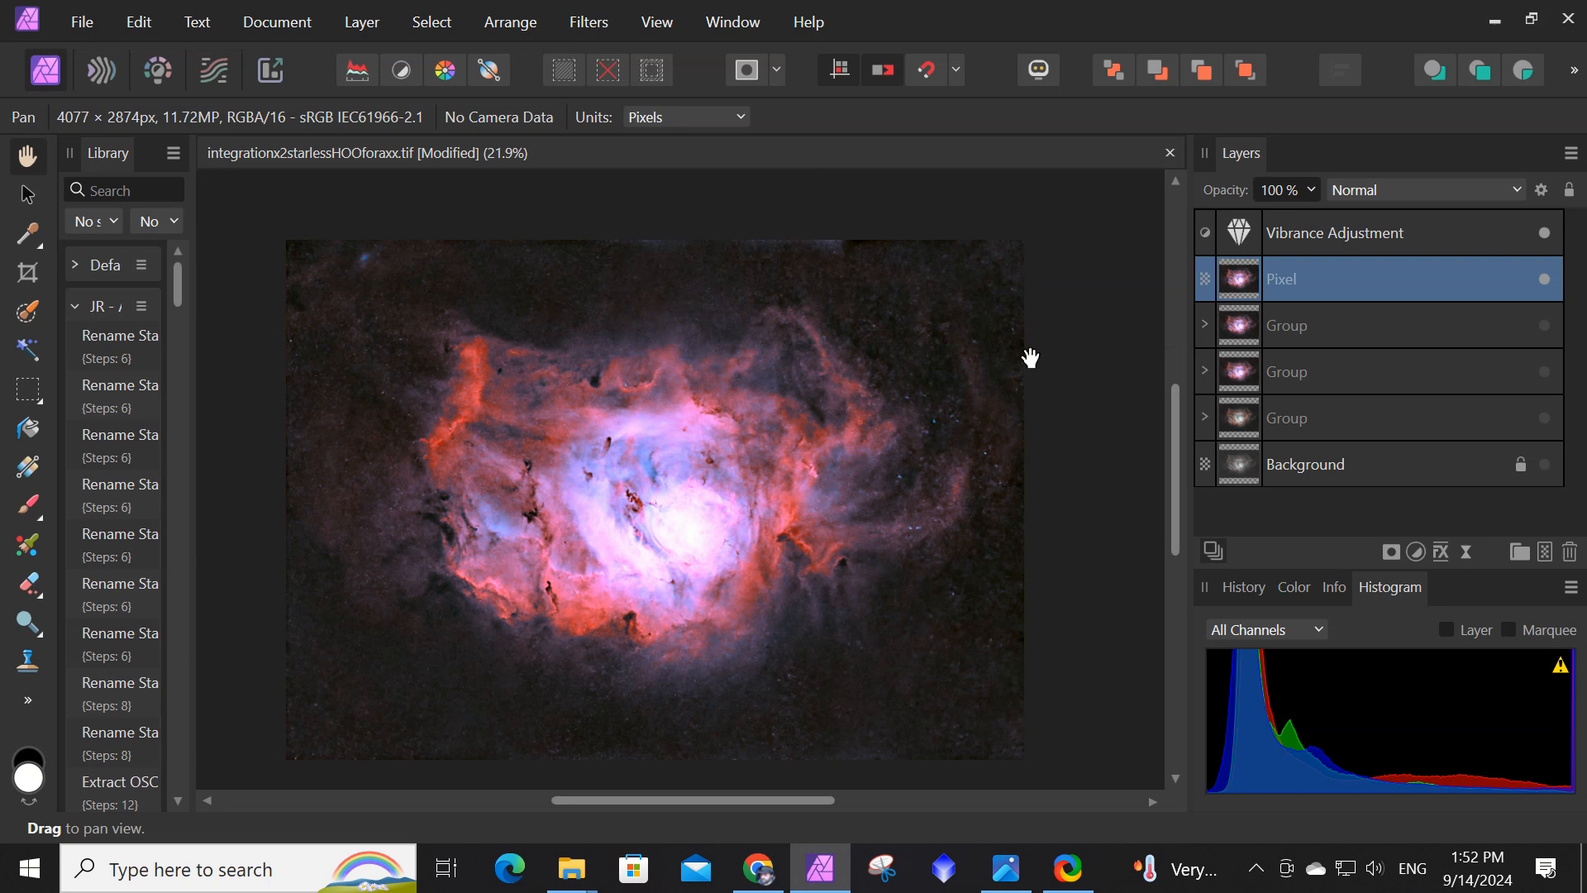
left_click_drag(784, 304, 772, 303)
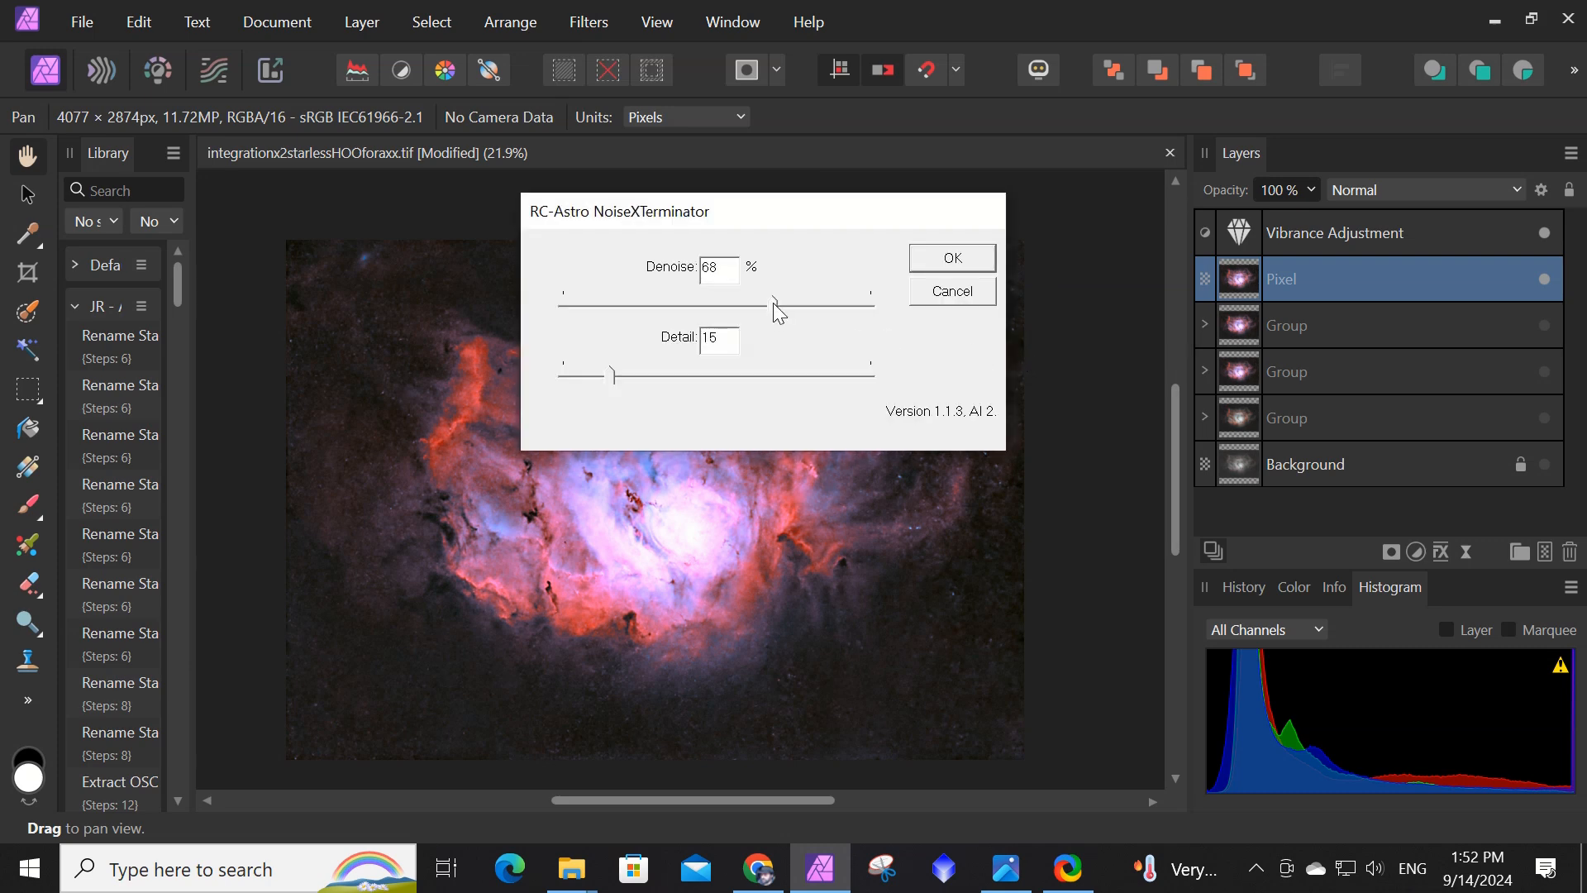
left_click(952, 261)
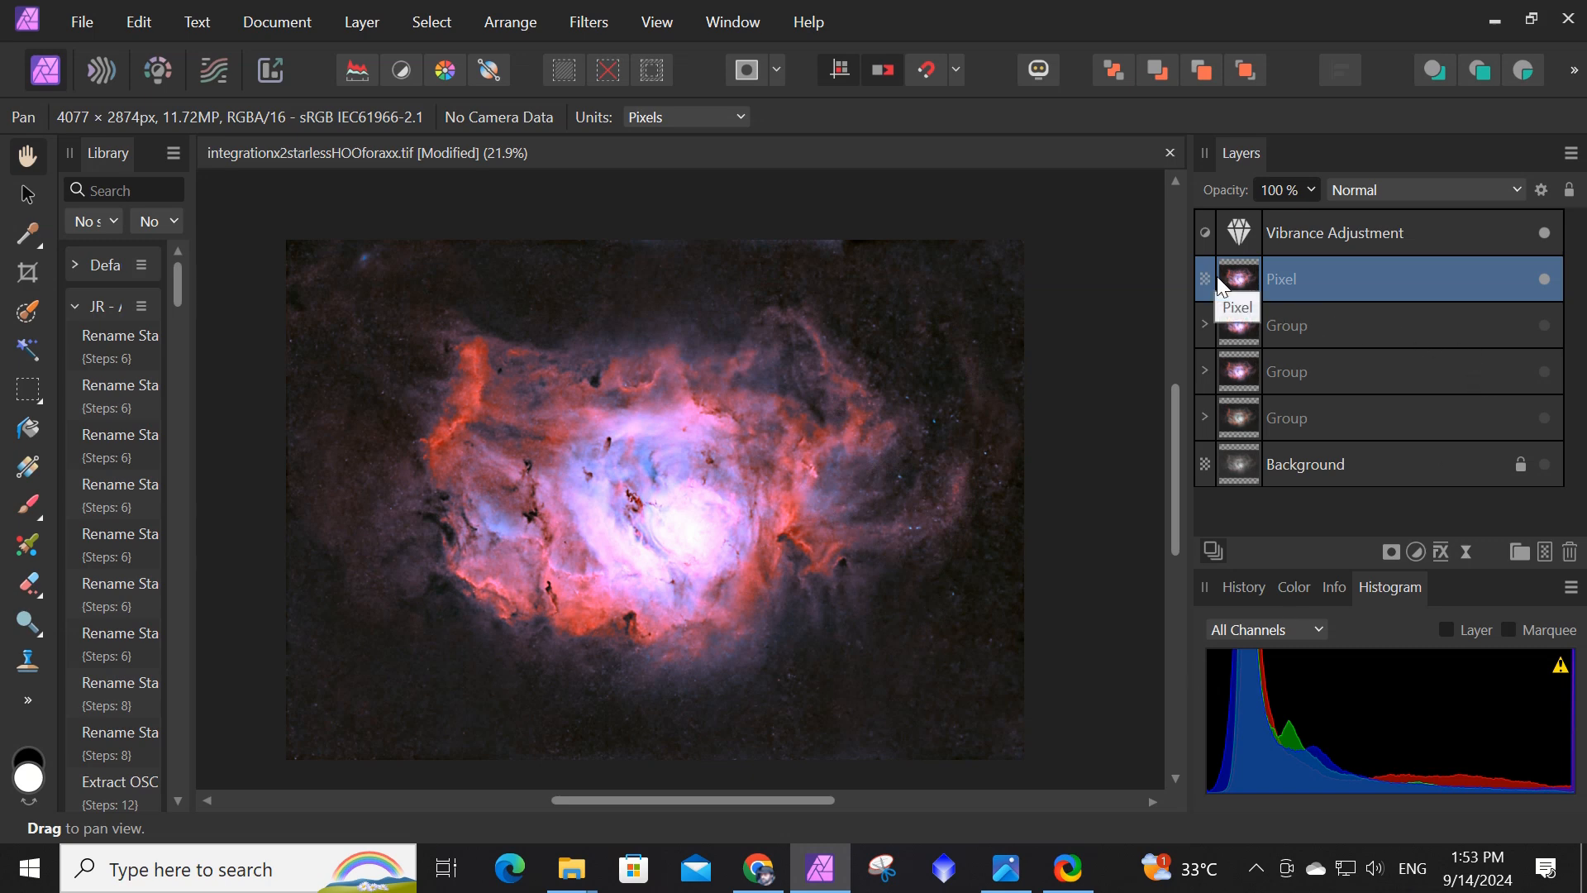
Look through the two upper hidden layer groups for a reusable luminosity range mask.
left_click(1286, 244)
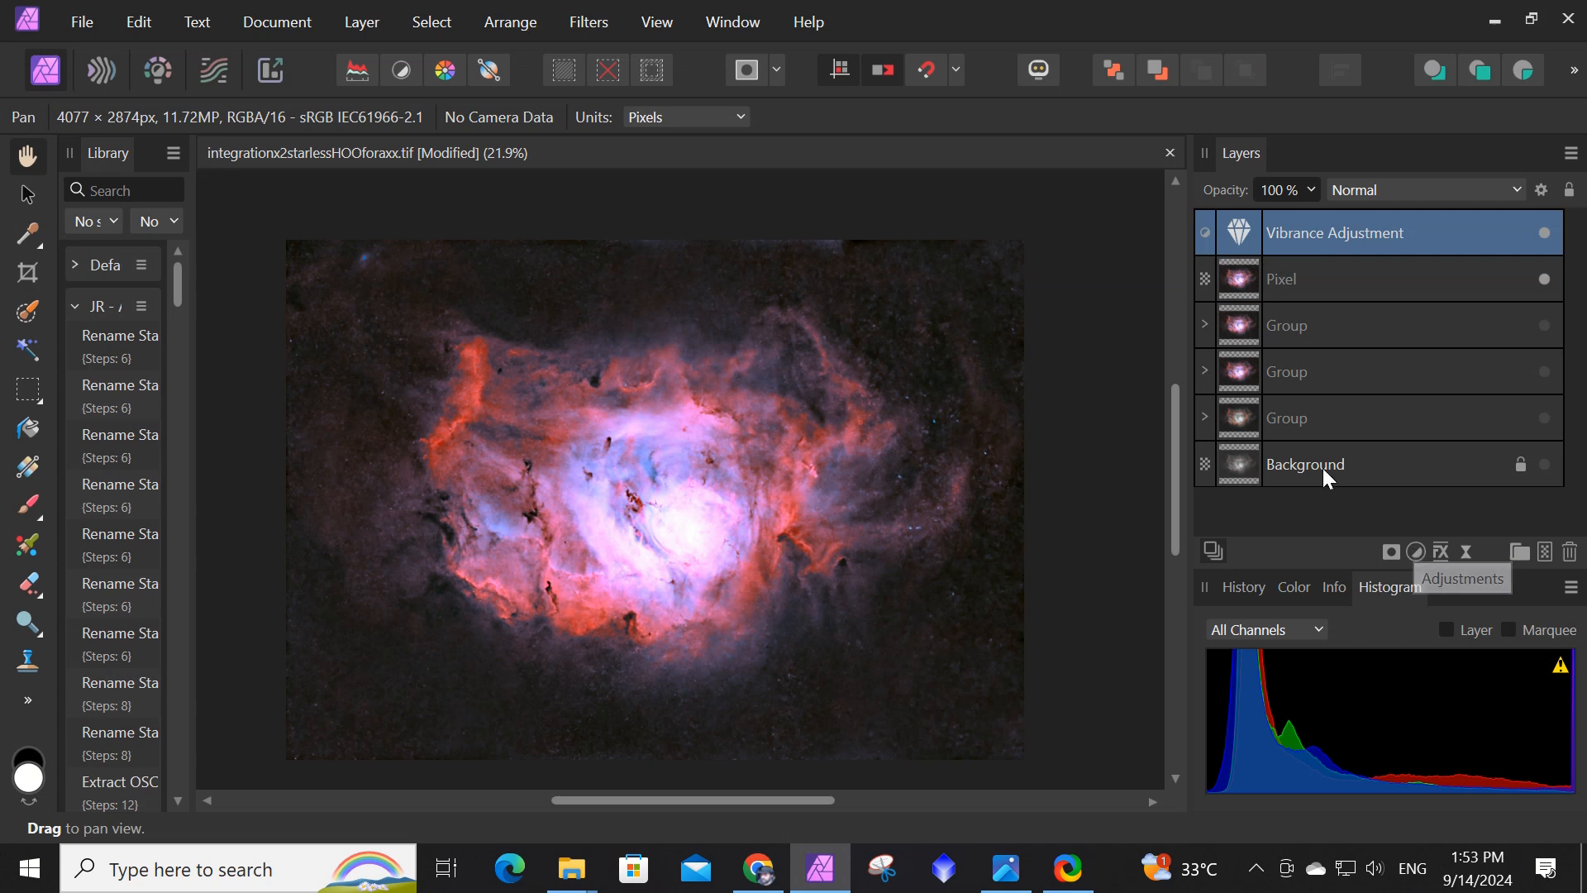
left_click(1204, 369)
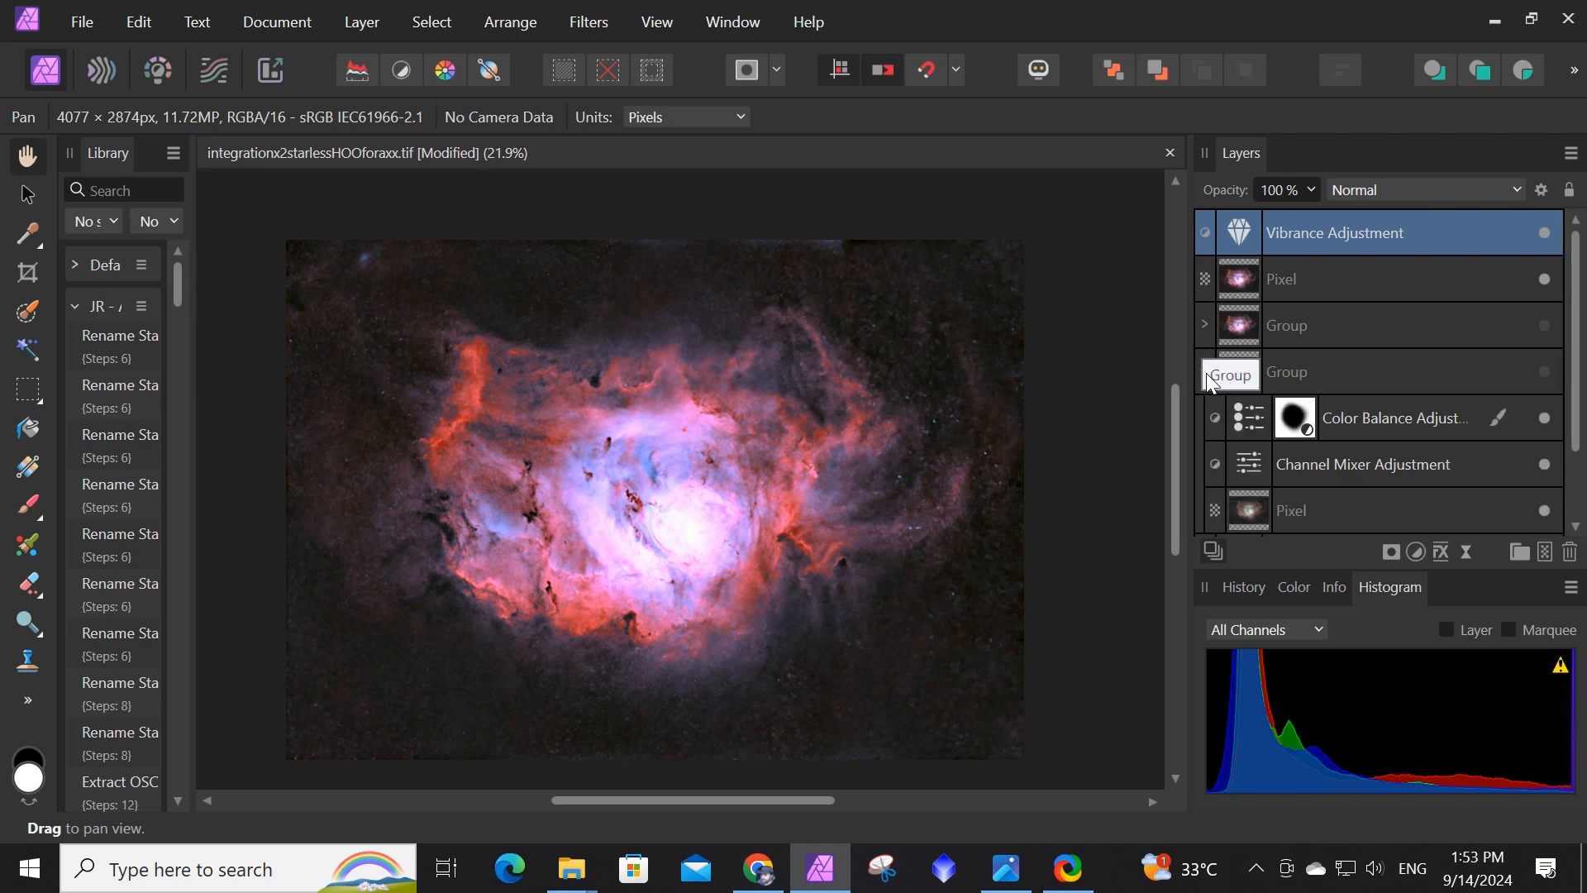
left_click(1203, 371)
left_click(1204, 324)
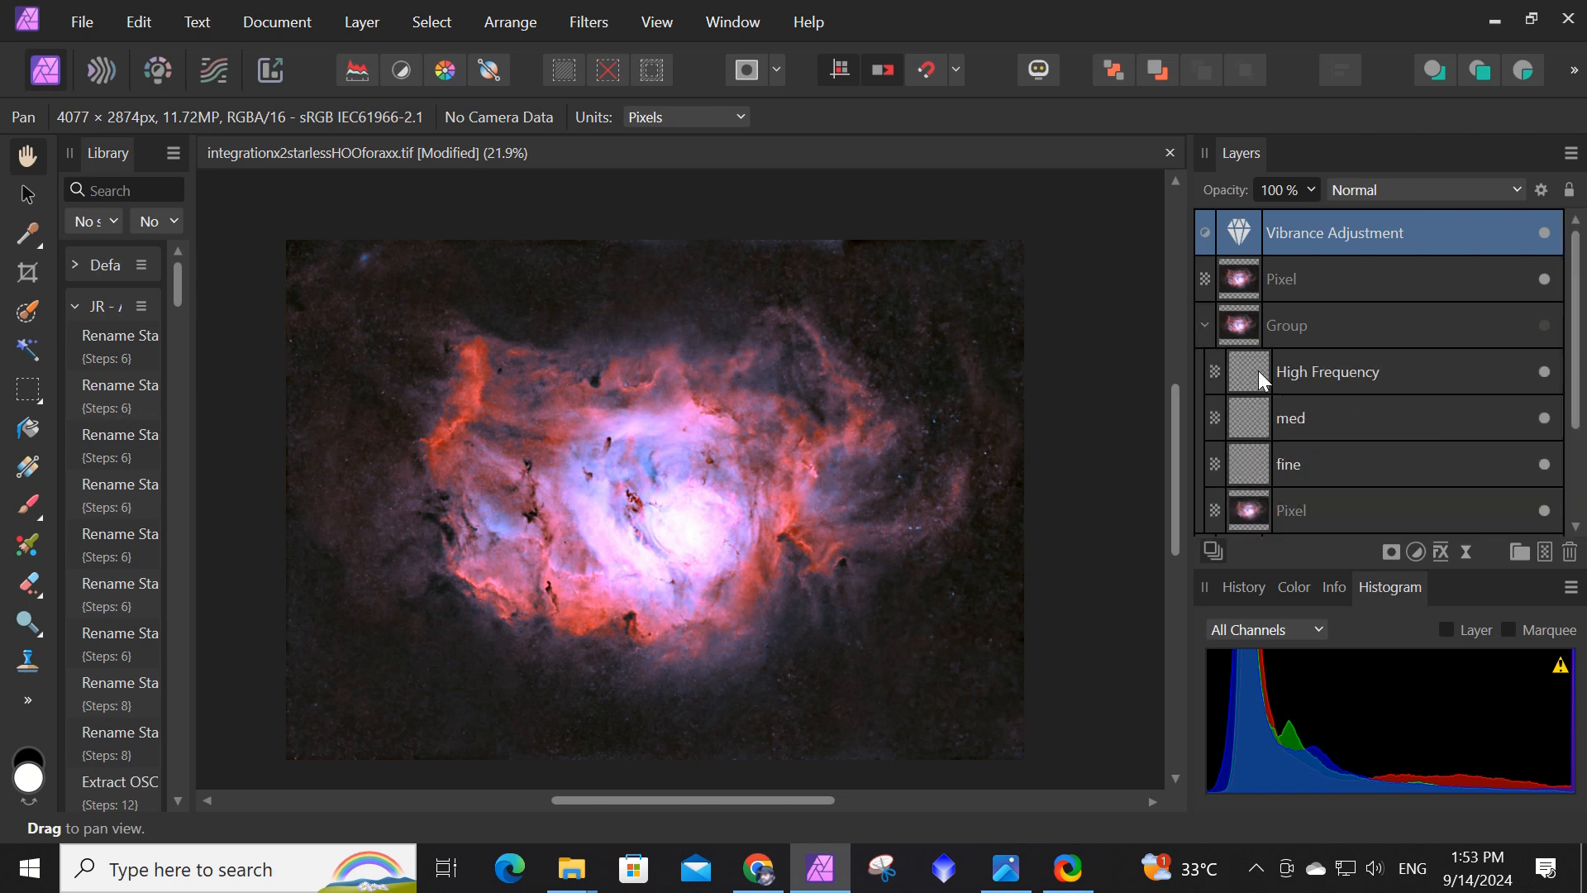
scroll(1261, 370, "down", 3)
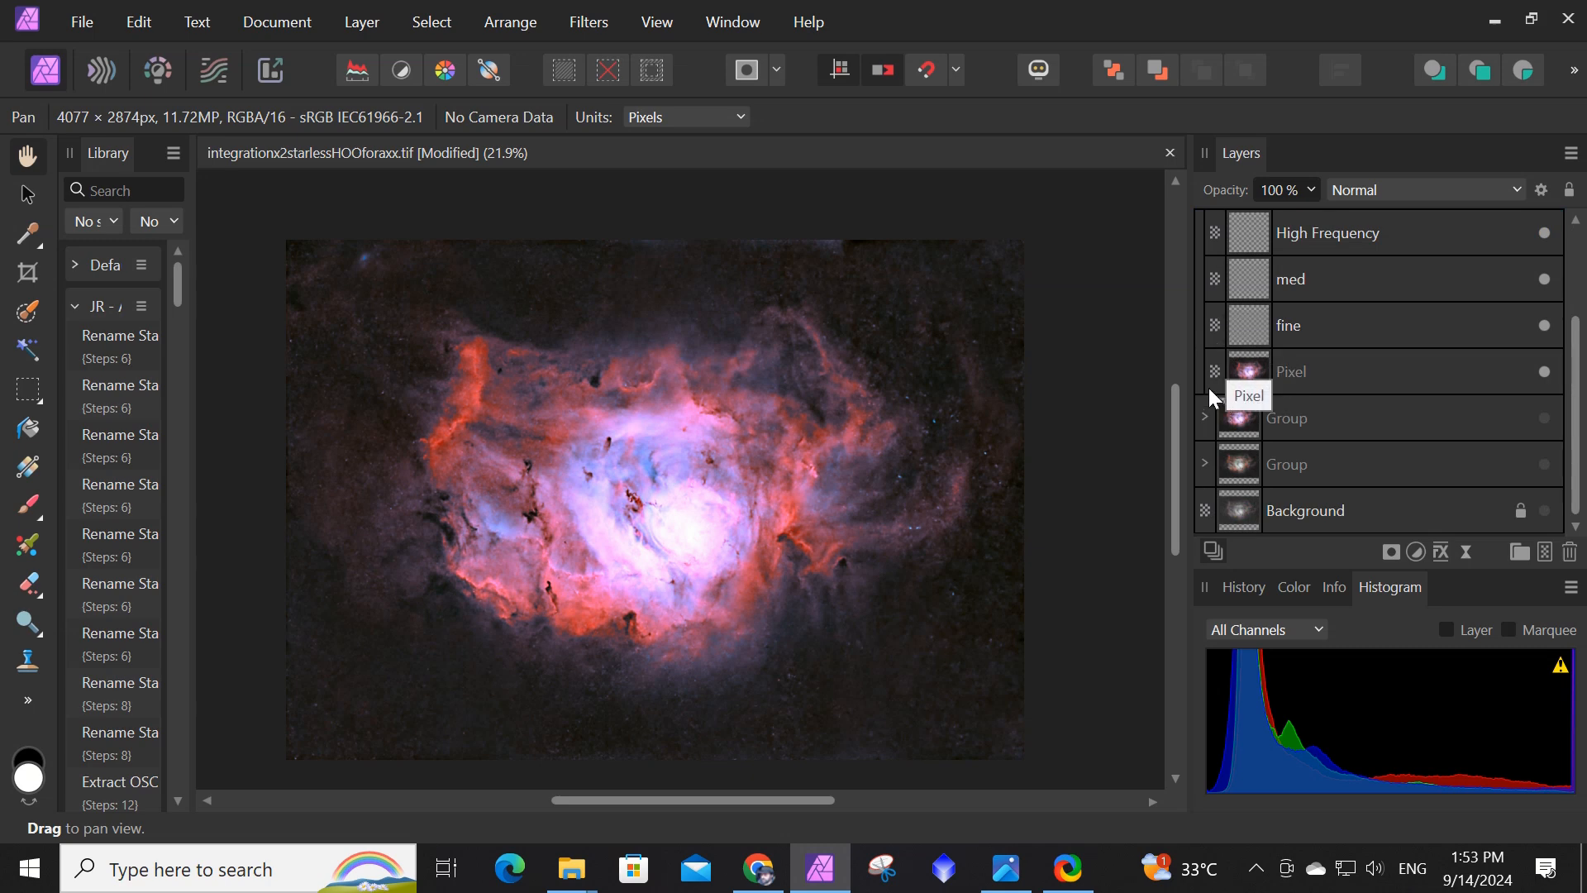
scroll(1217, 302, "up", 3)
left_click(1205, 328)
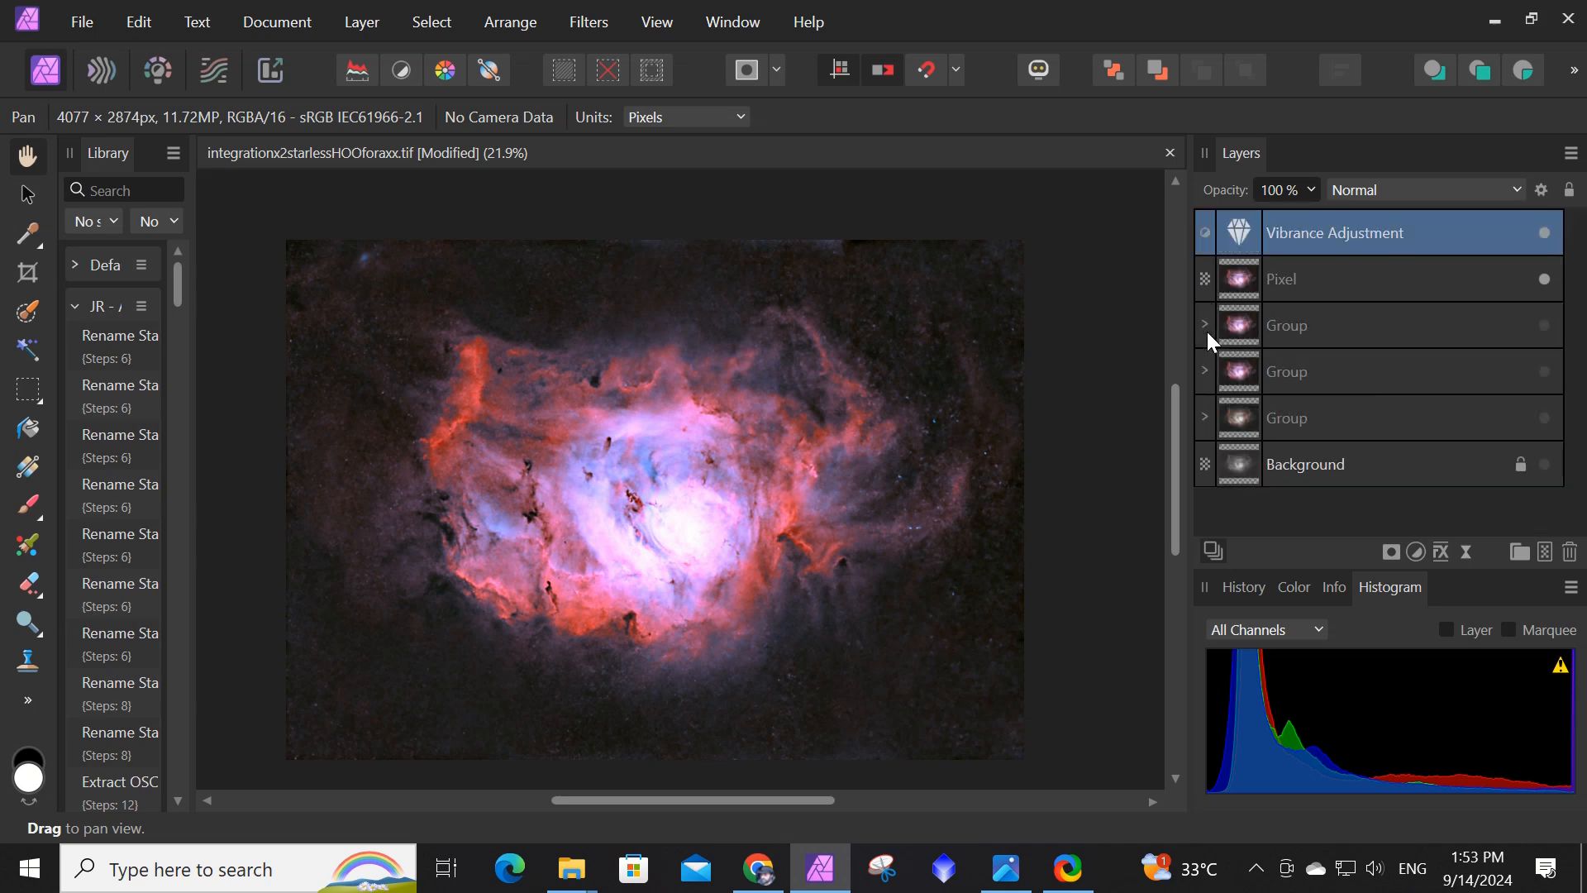
Duplicate the HSL Shift Adjustment's Luminosity Range Mask from the lowest group and move the copy above the Vibrance Adjustment.
left_click(1205, 416)
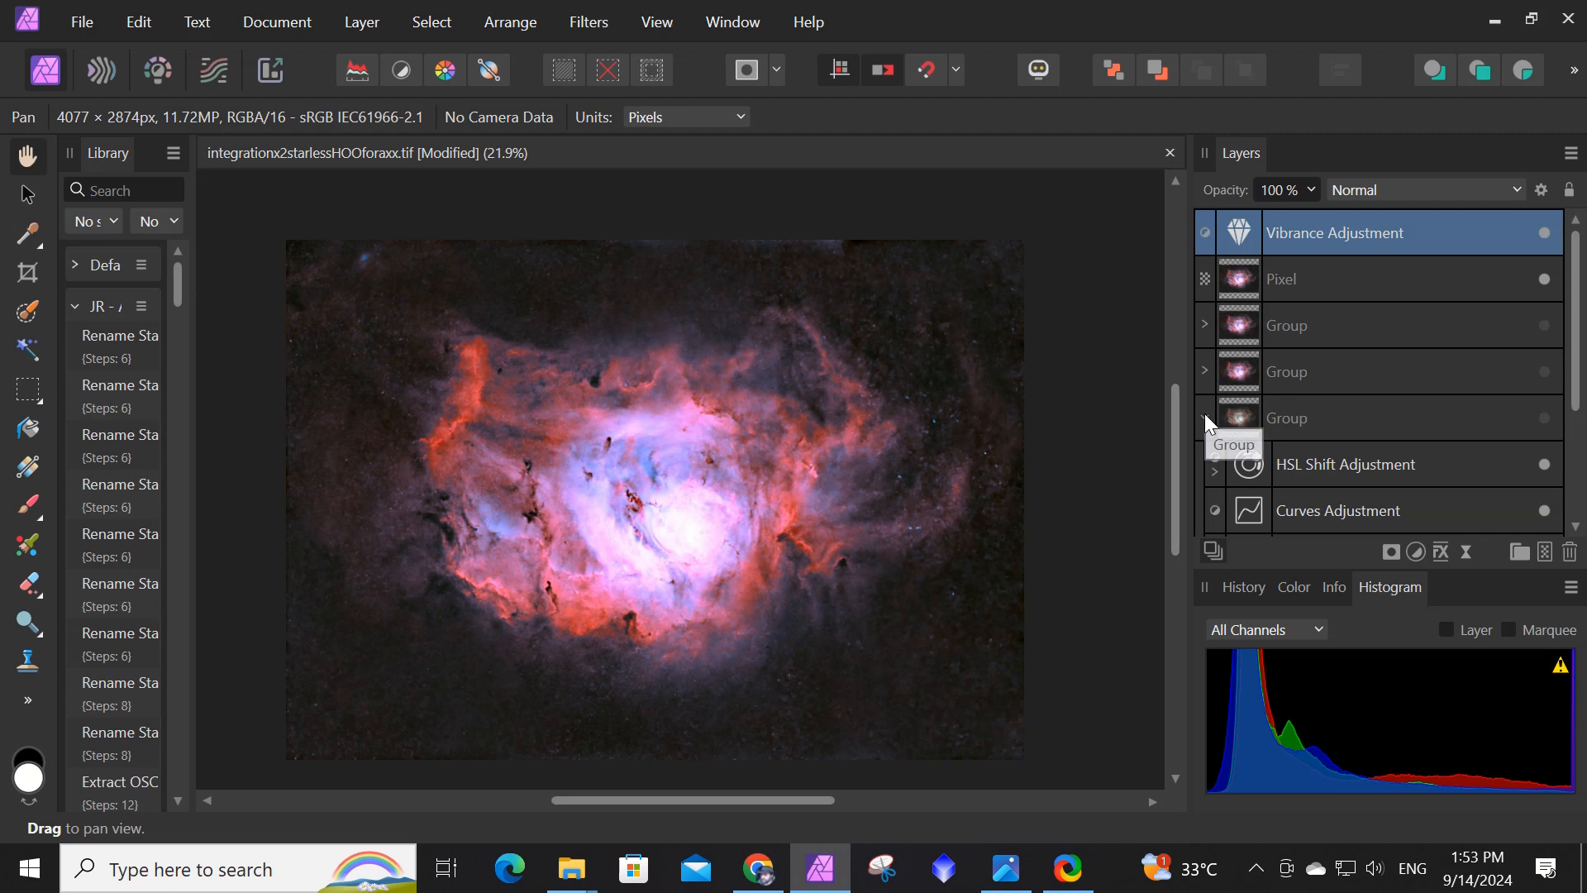
left_click(1213, 470)
scroll(1273, 422, "down", 2)
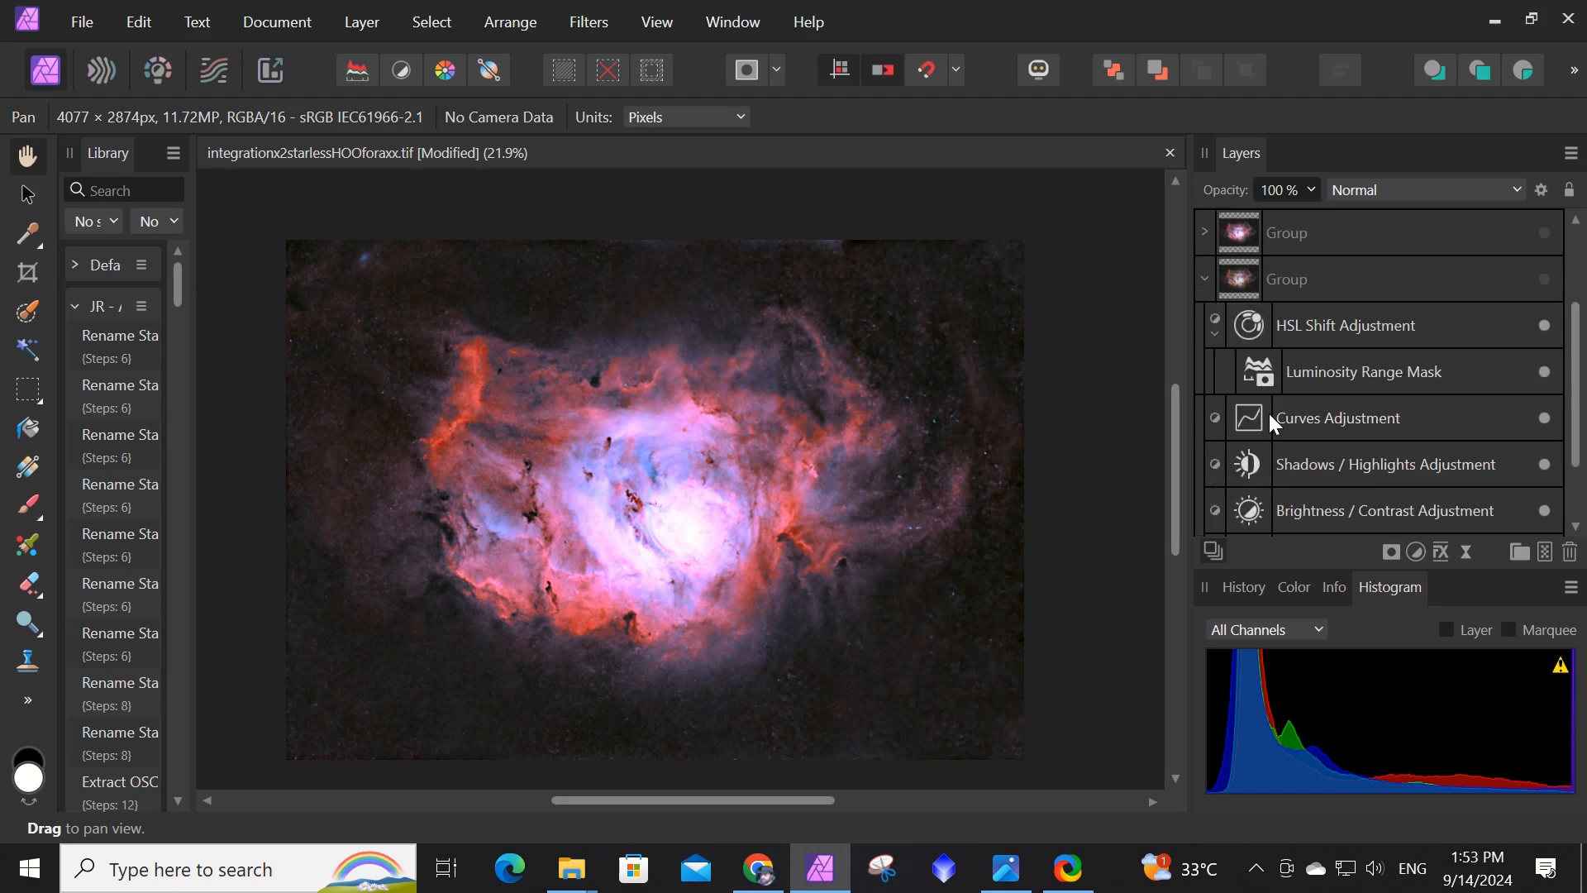
right_click(1308, 374)
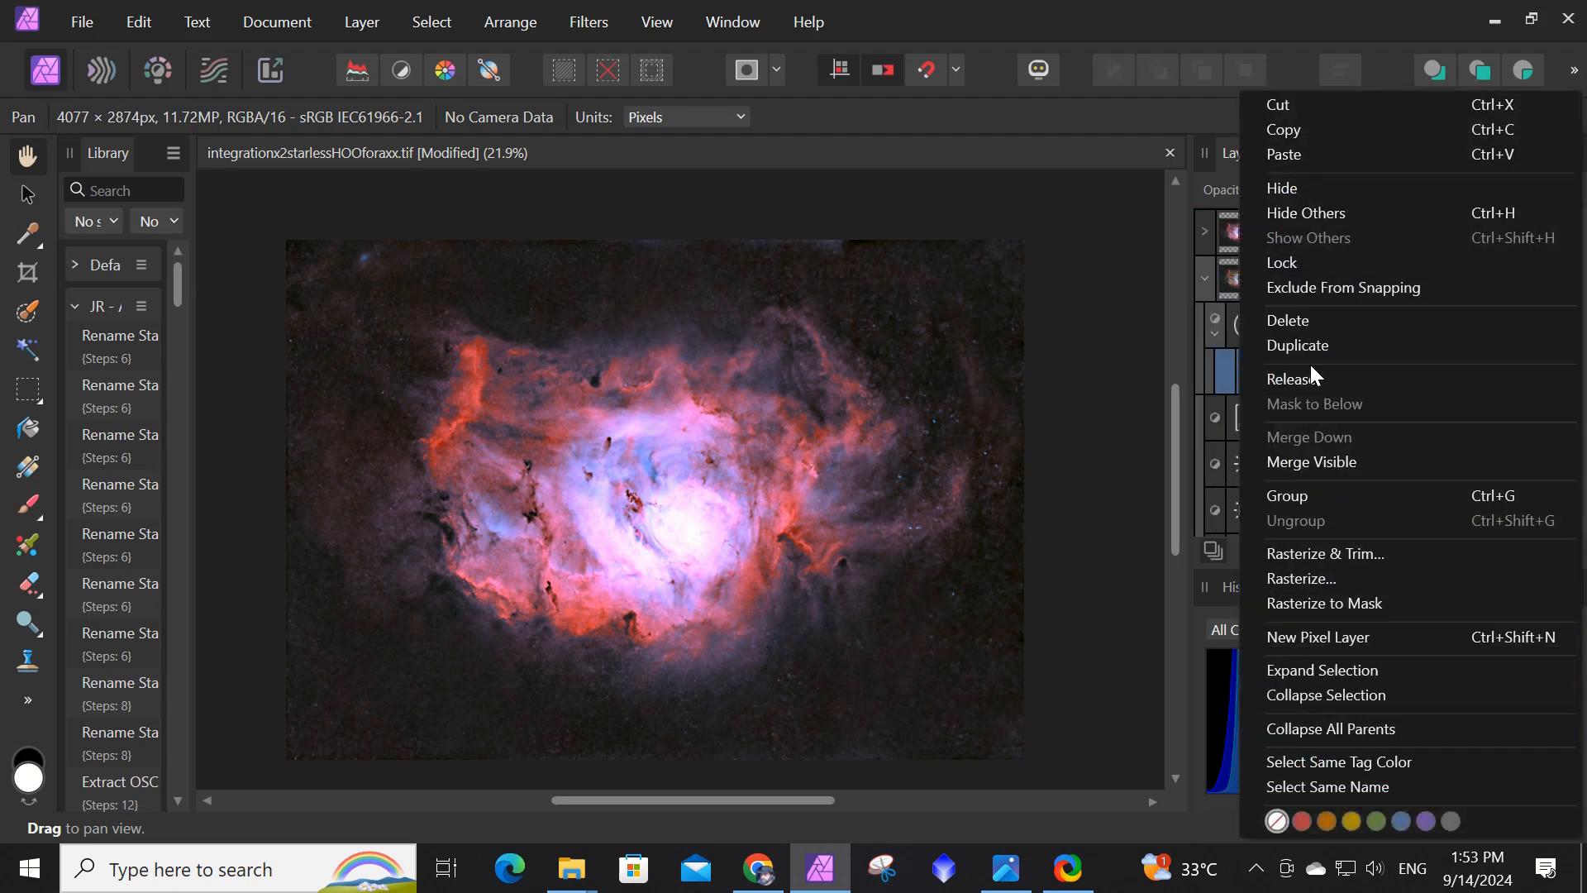
left_click(1297, 347)
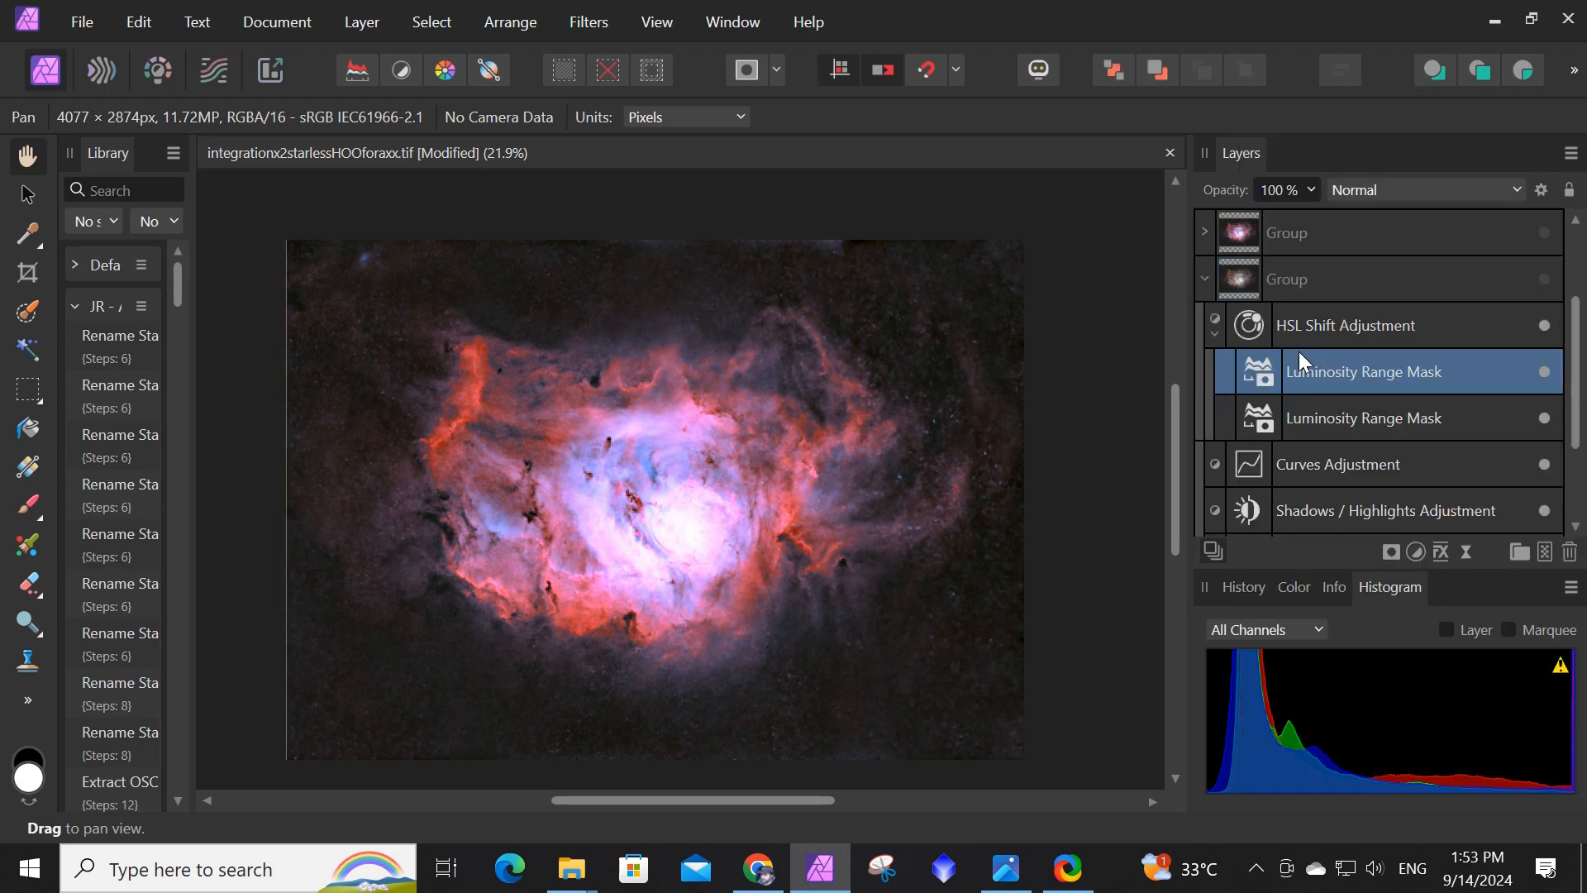
left_click_drag(1333, 313, 1321, 218)
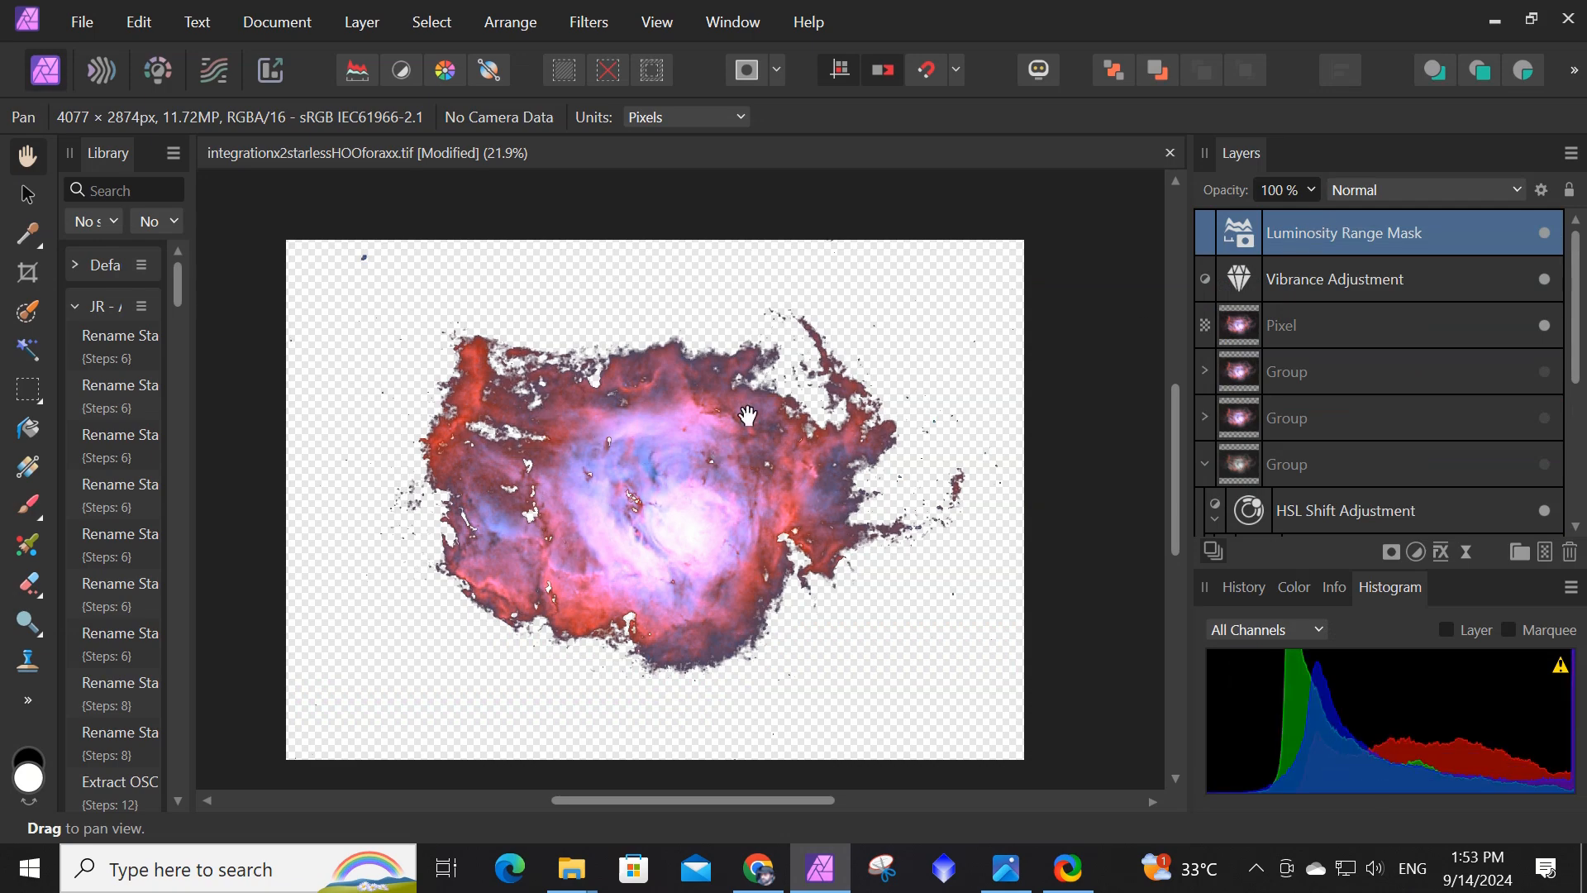
Invert the output of the duplicated Luminosity Range Mask so it covers the dark background.
double_click(1240, 234)
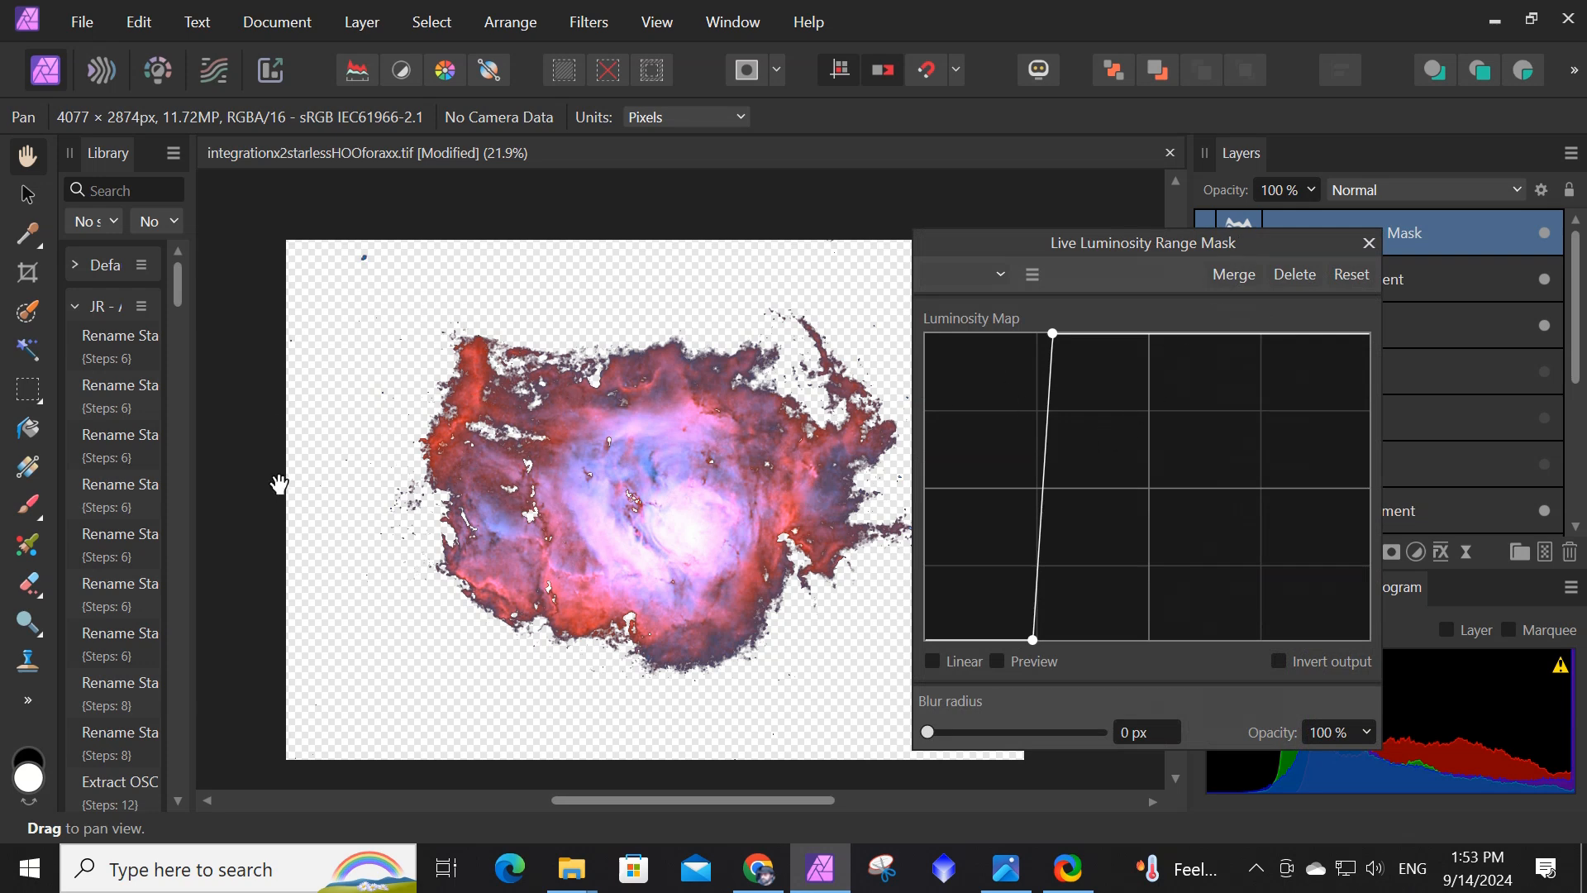
left_click(1280, 662)
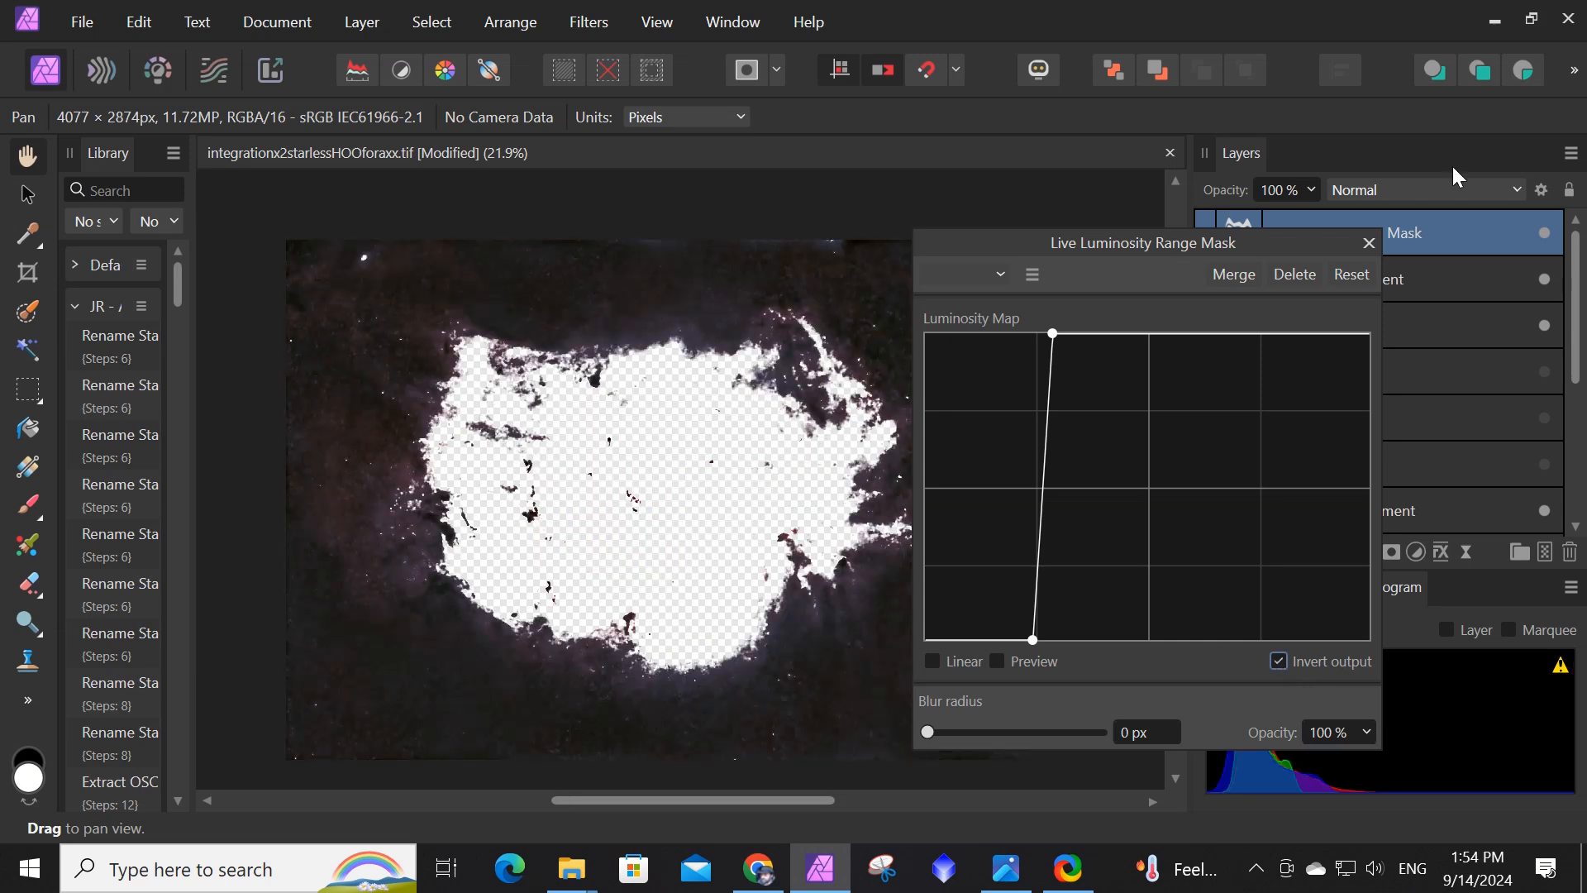
left_click(1370, 243)
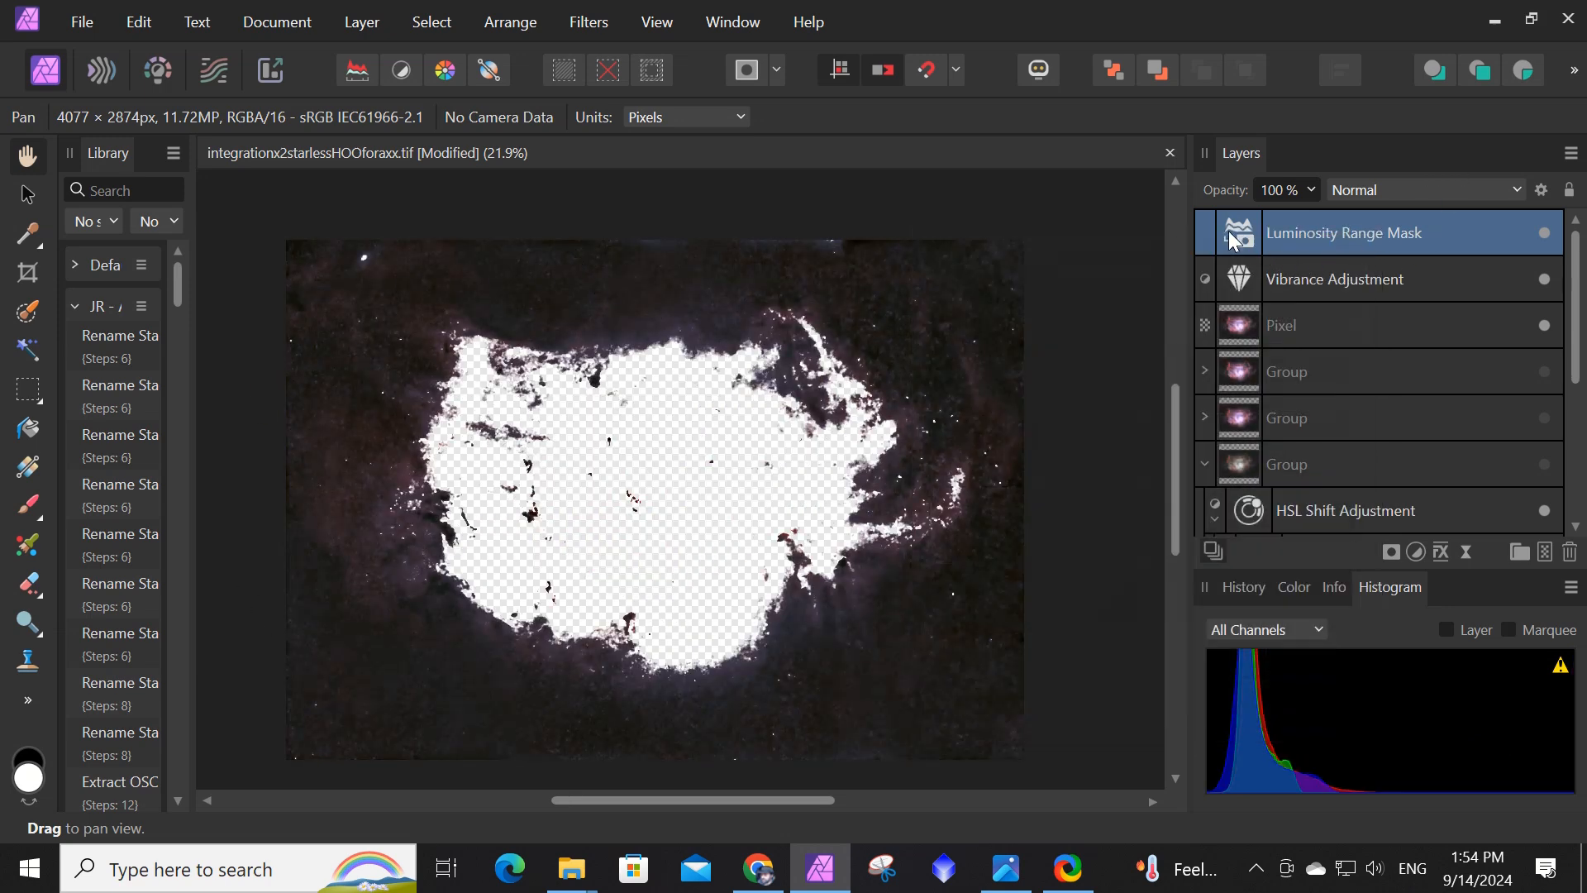
Add a Brightness / Contrast Adjustment and nest the inverted Luminosity Range Mask inside it.
left_click(1416, 552)
left_click(1388, 129)
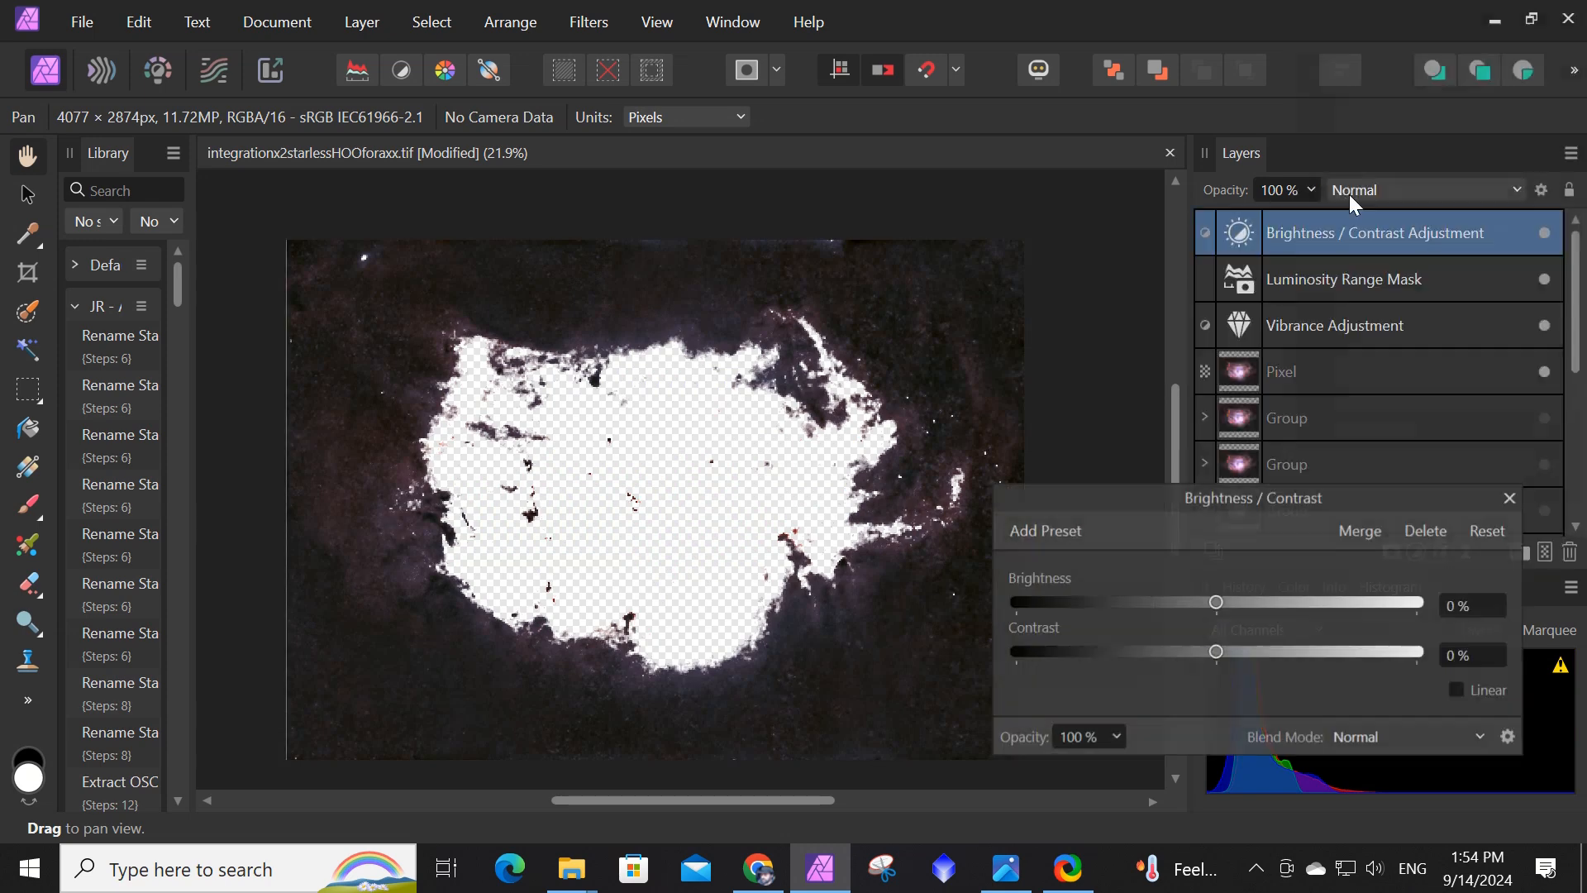
left_click_drag(1332, 281, 1336, 237)
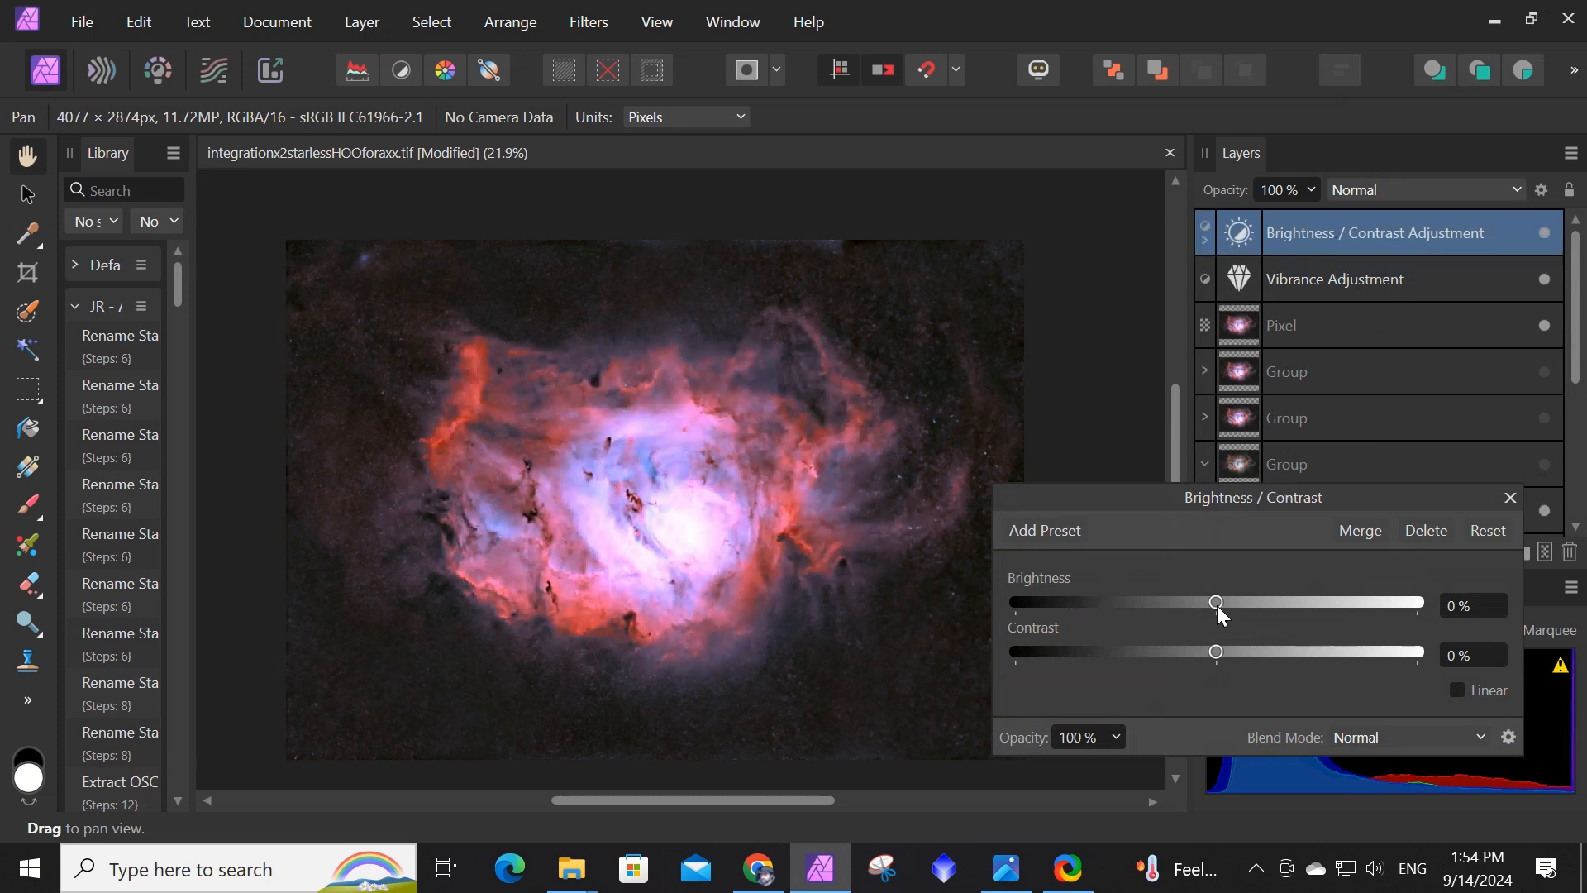
Try a darker Brightness, return it to 0%, and set the Contrast to 5% on the masked adjustment.
left_click_drag(1216, 606, 1138, 605)
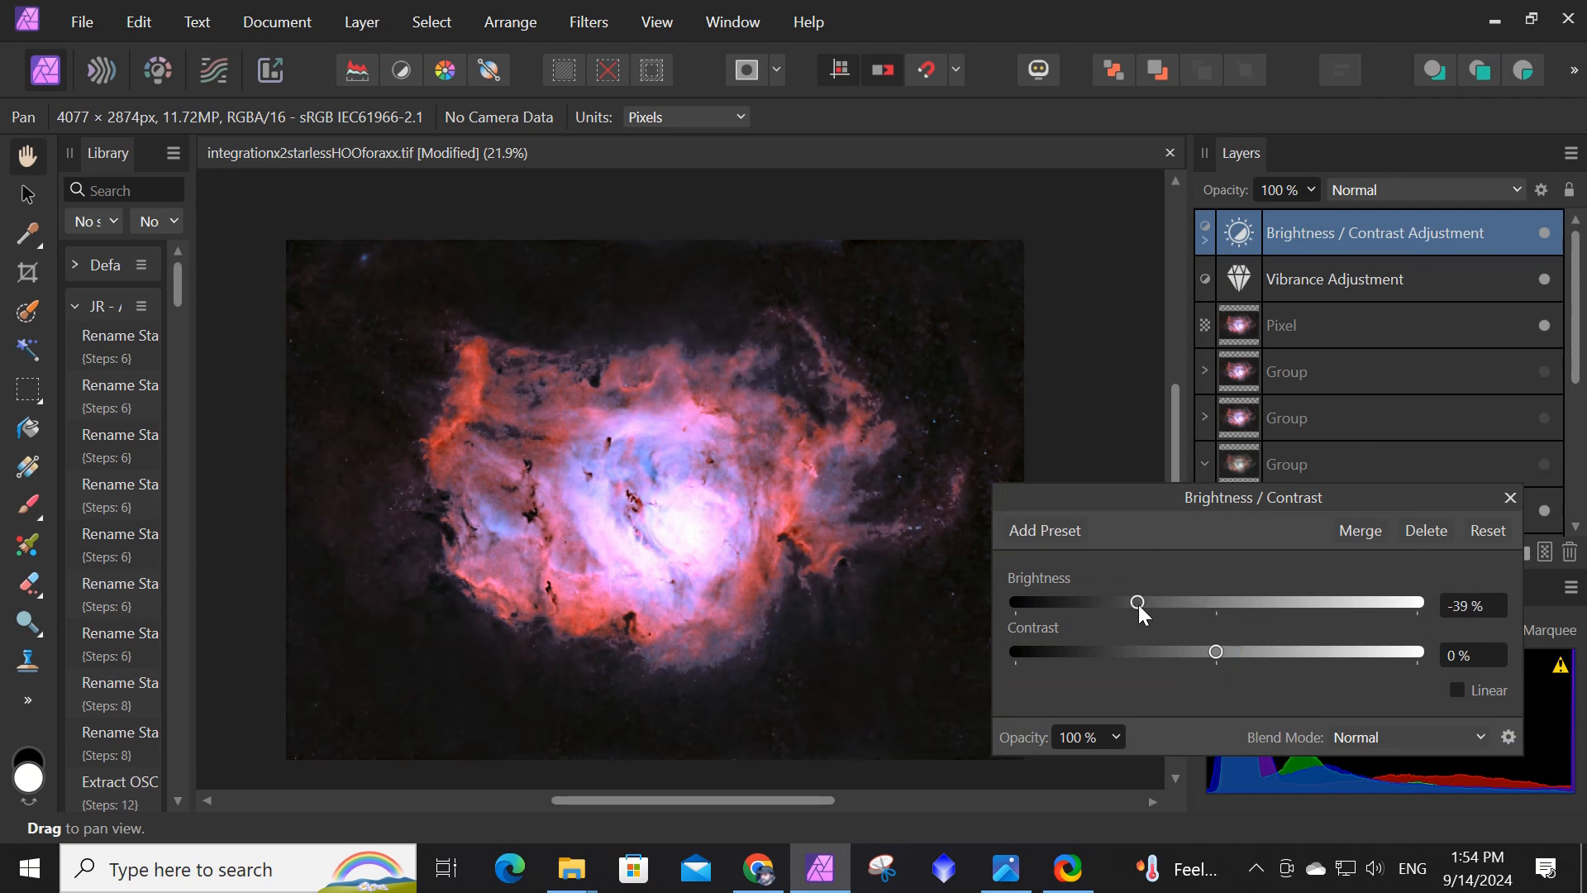
left_click_drag(1139, 605, 1220, 608)
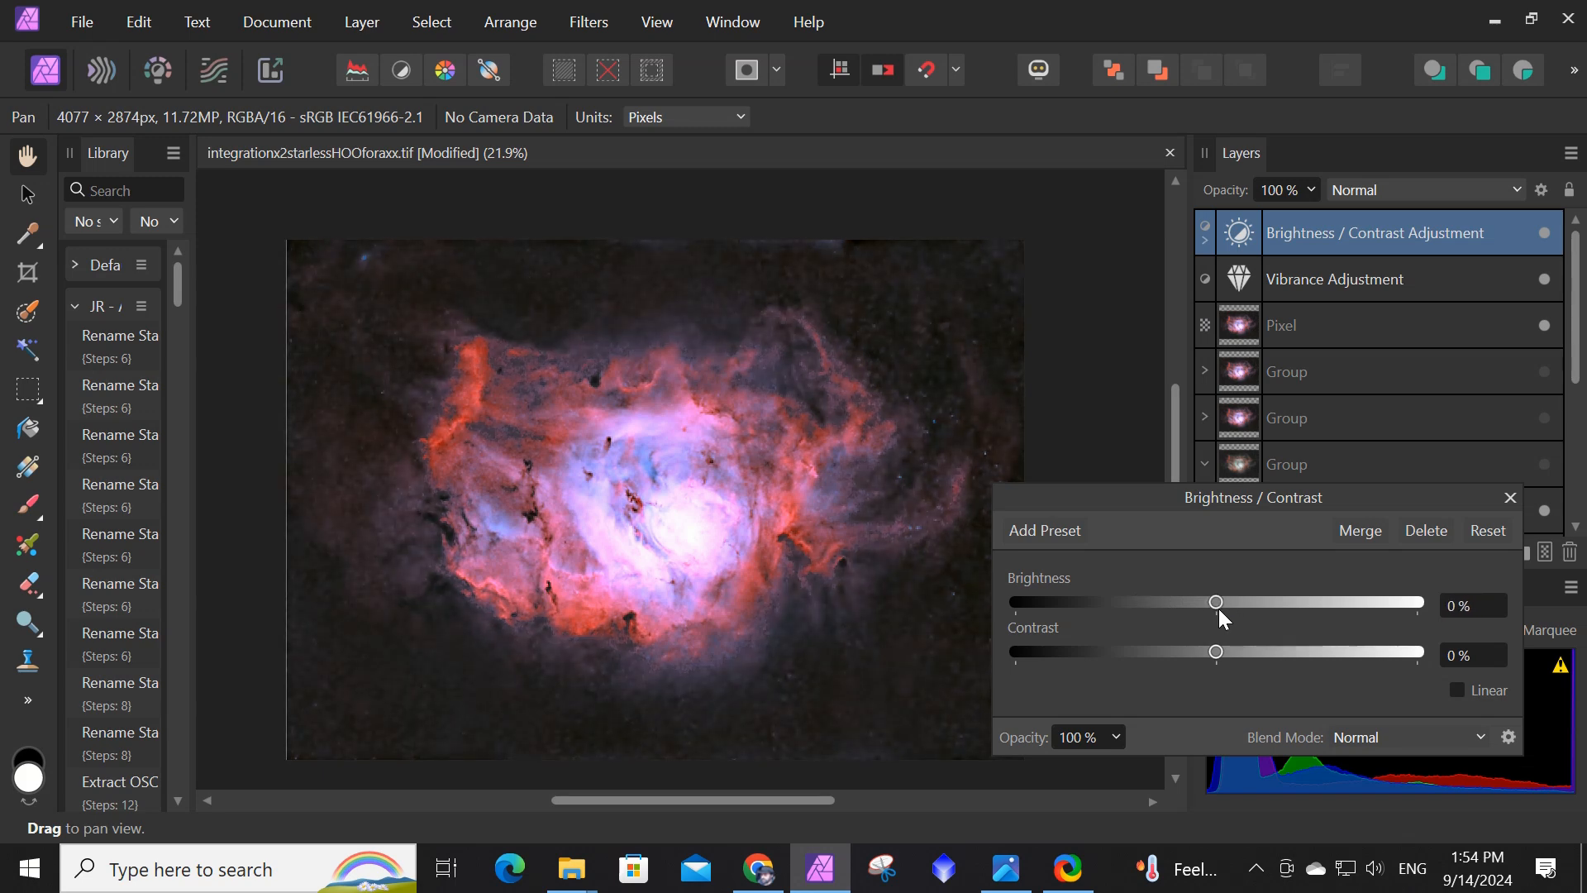
mouse_move(1220, 653)
left_mouse_down()
mouse_move(1266, 652)
mouse_move(1228, 650)
left_mouse_up()
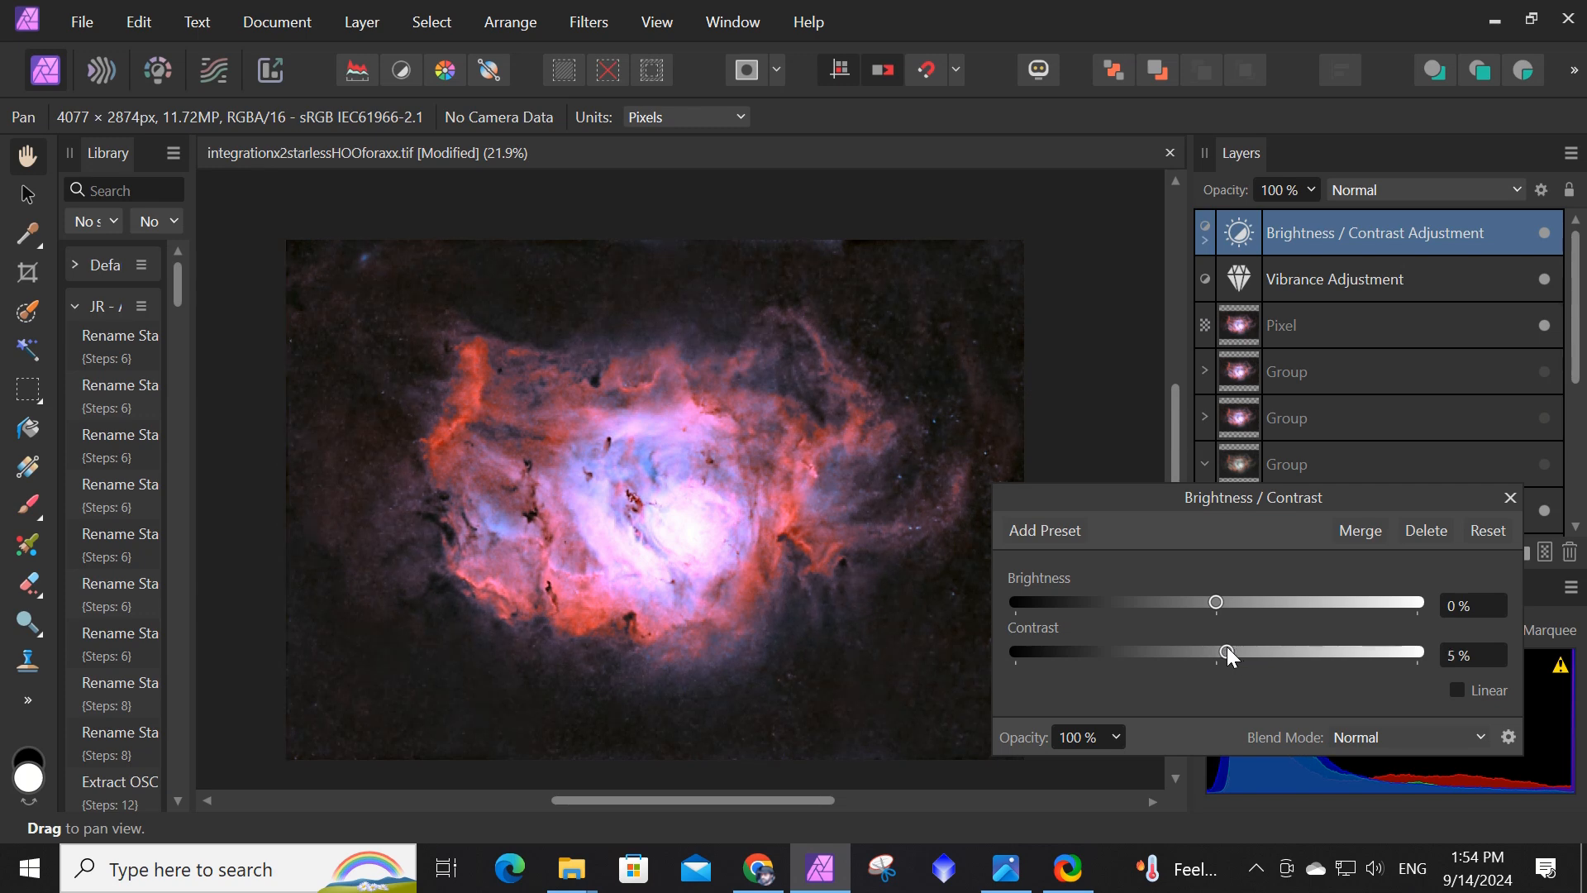
left_click(1509, 496)
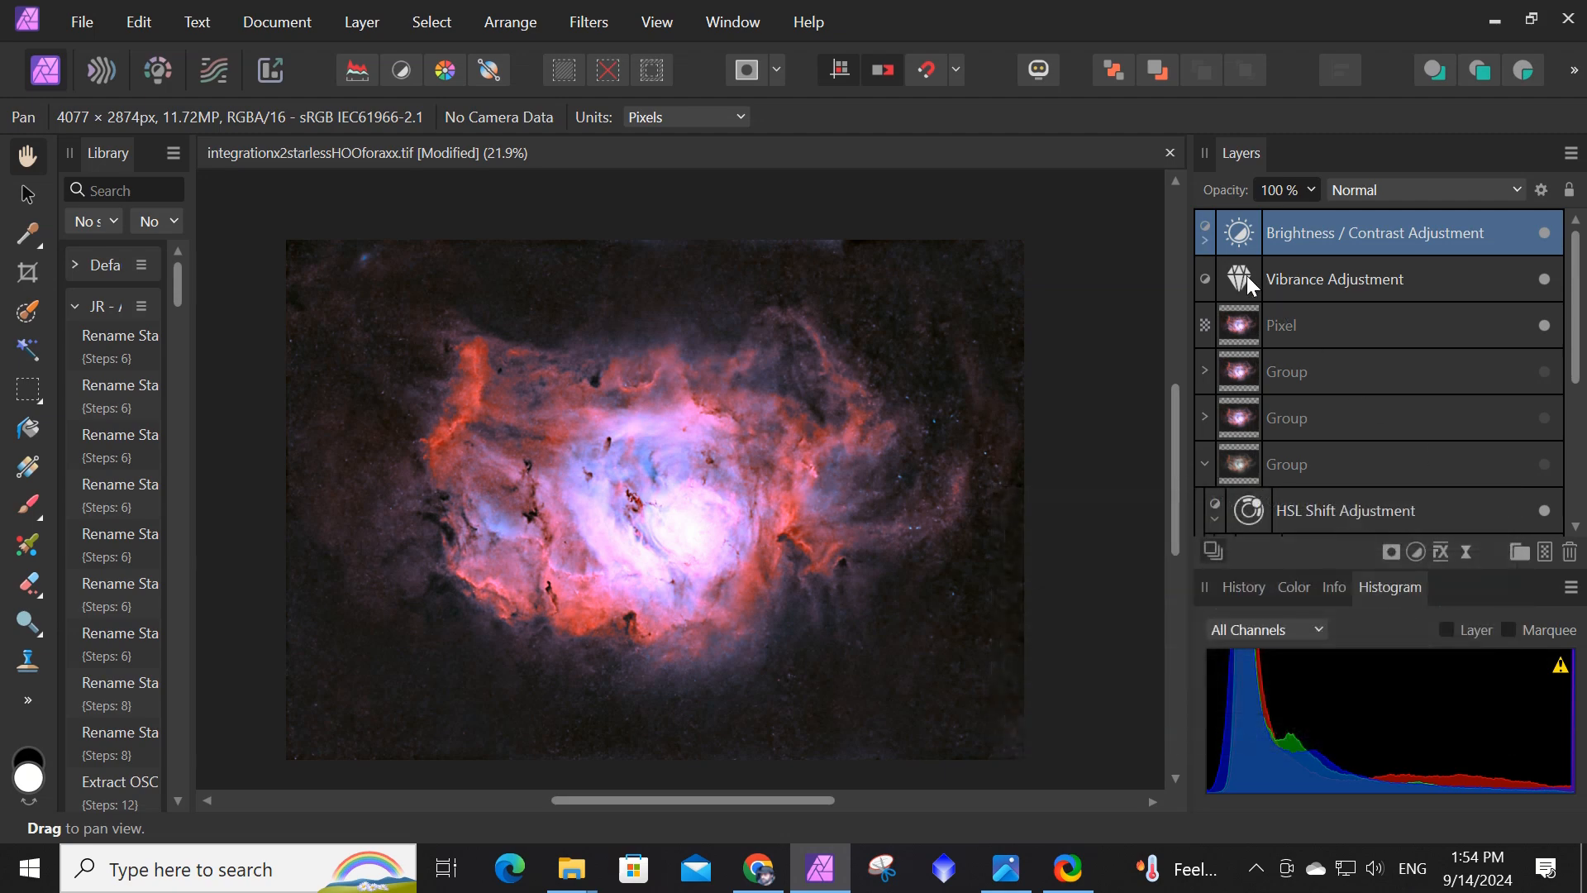
Duplicate the Brightness / Contrast Adjustment's Luminosity Range Mask and move the copy to the top of the layer stack.
left_click(1200, 240)
right_click(1314, 282)
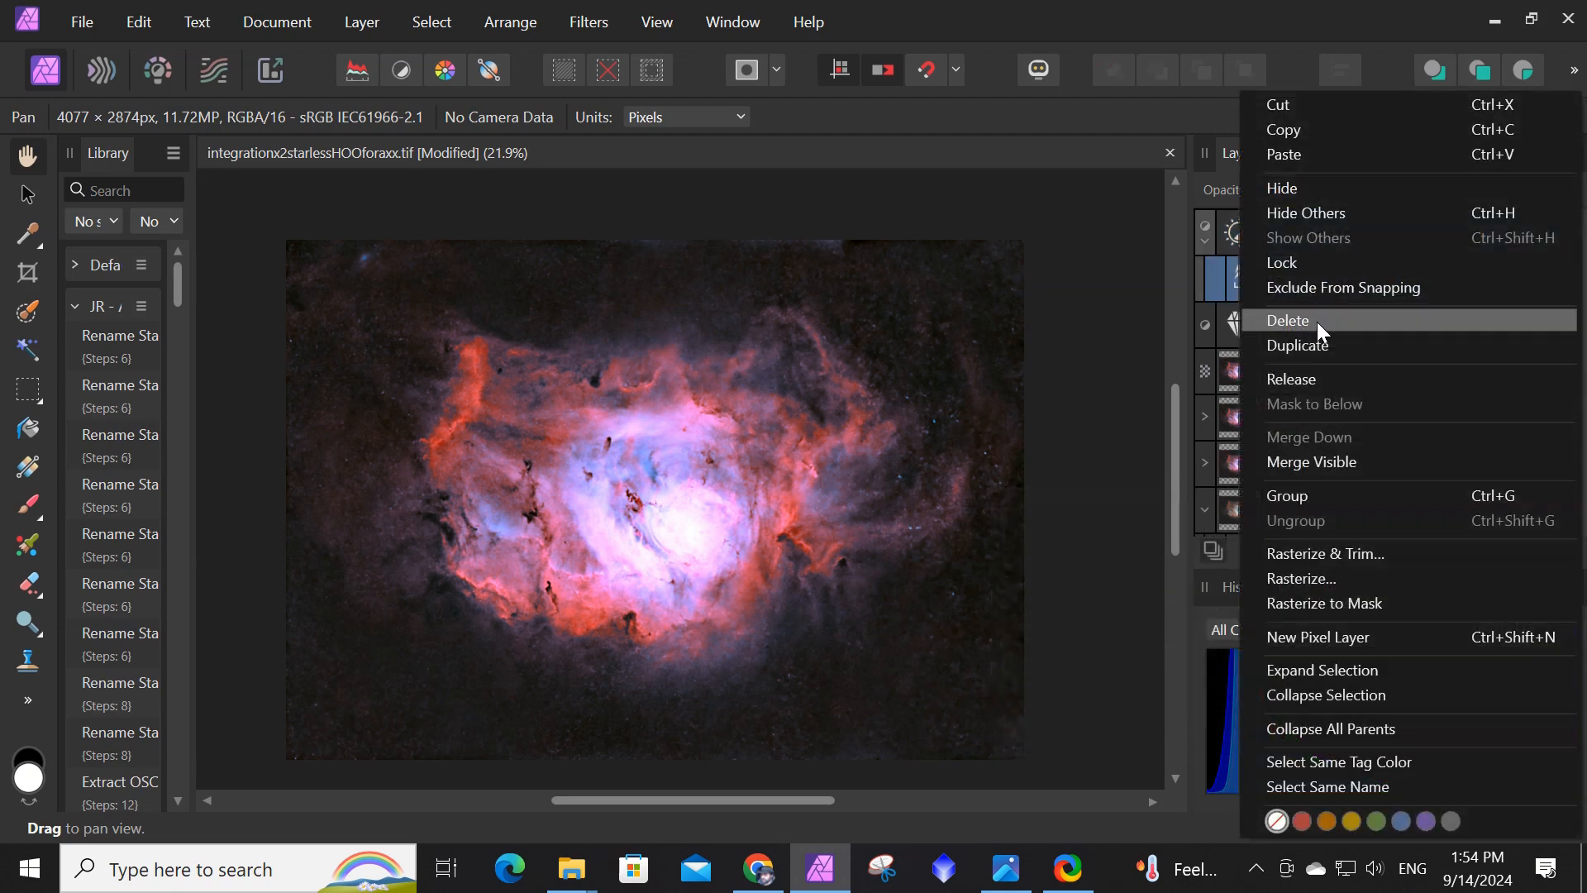
left_click(1314, 347)
left_click_drag(1300, 240, 1297, 222)
Add a Shadows / Highlights Adjustment and nest the topmost Luminosity Range Mask inside it.
left_click(1412, 551)
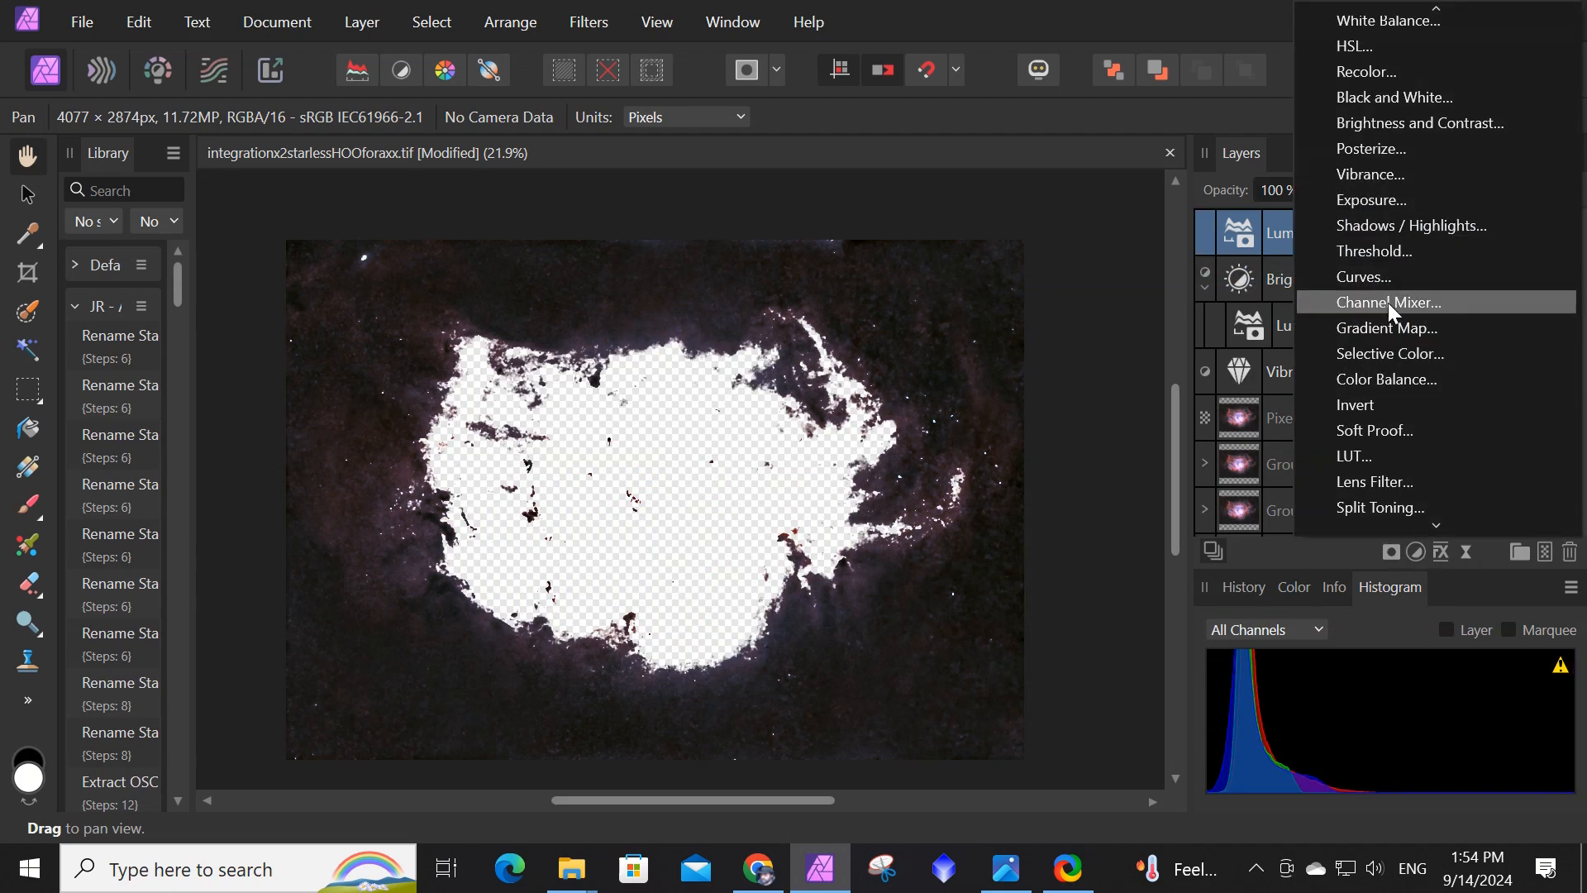
left_click(1391, 229)
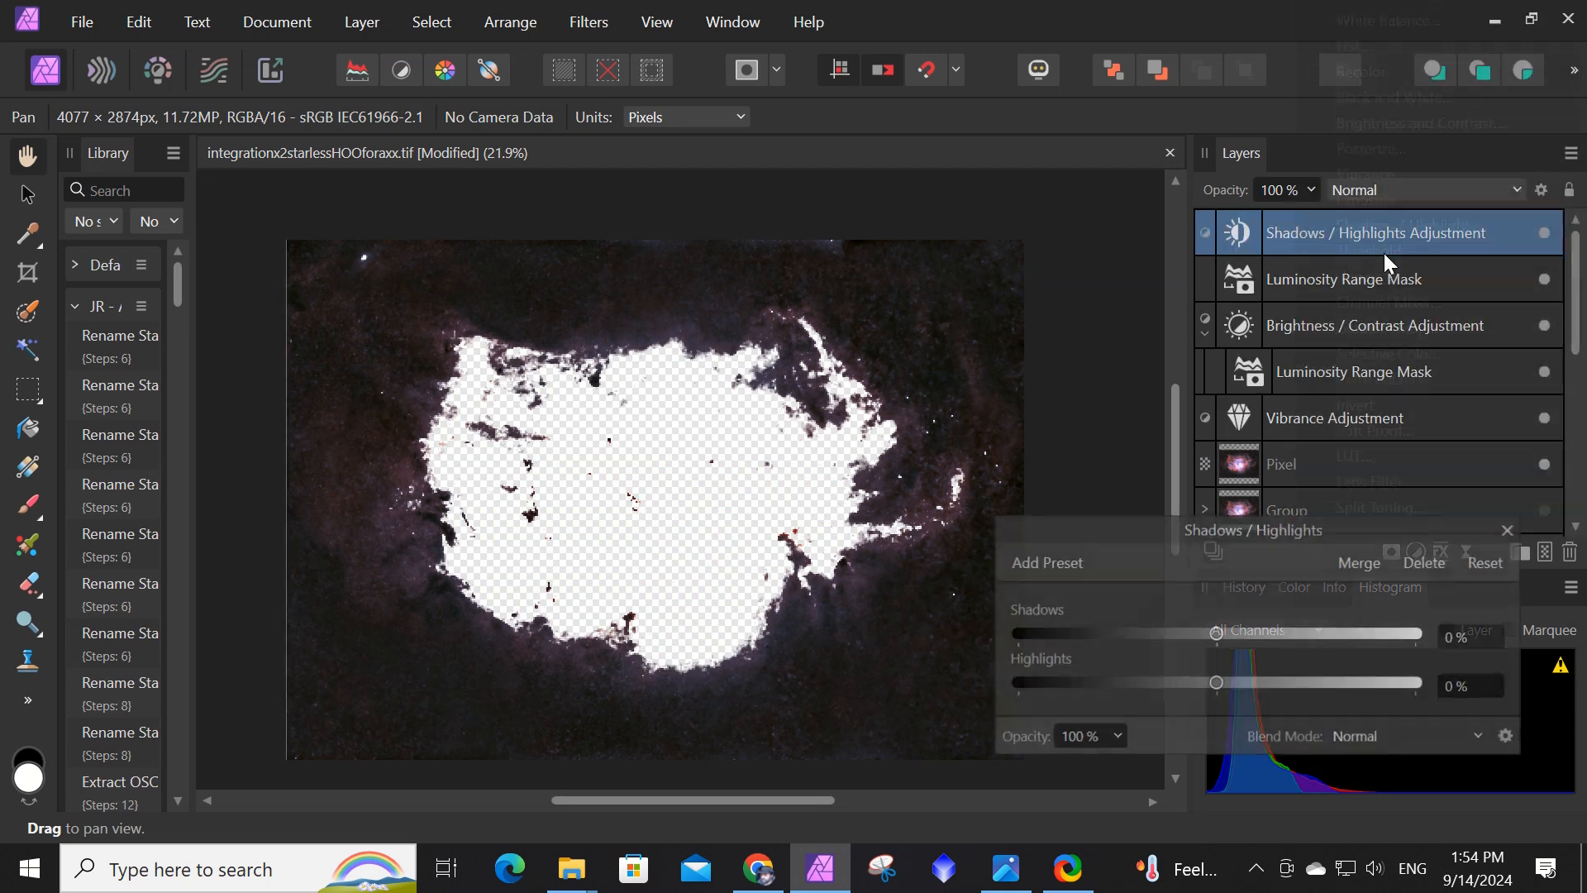
left_click(1507, 530)
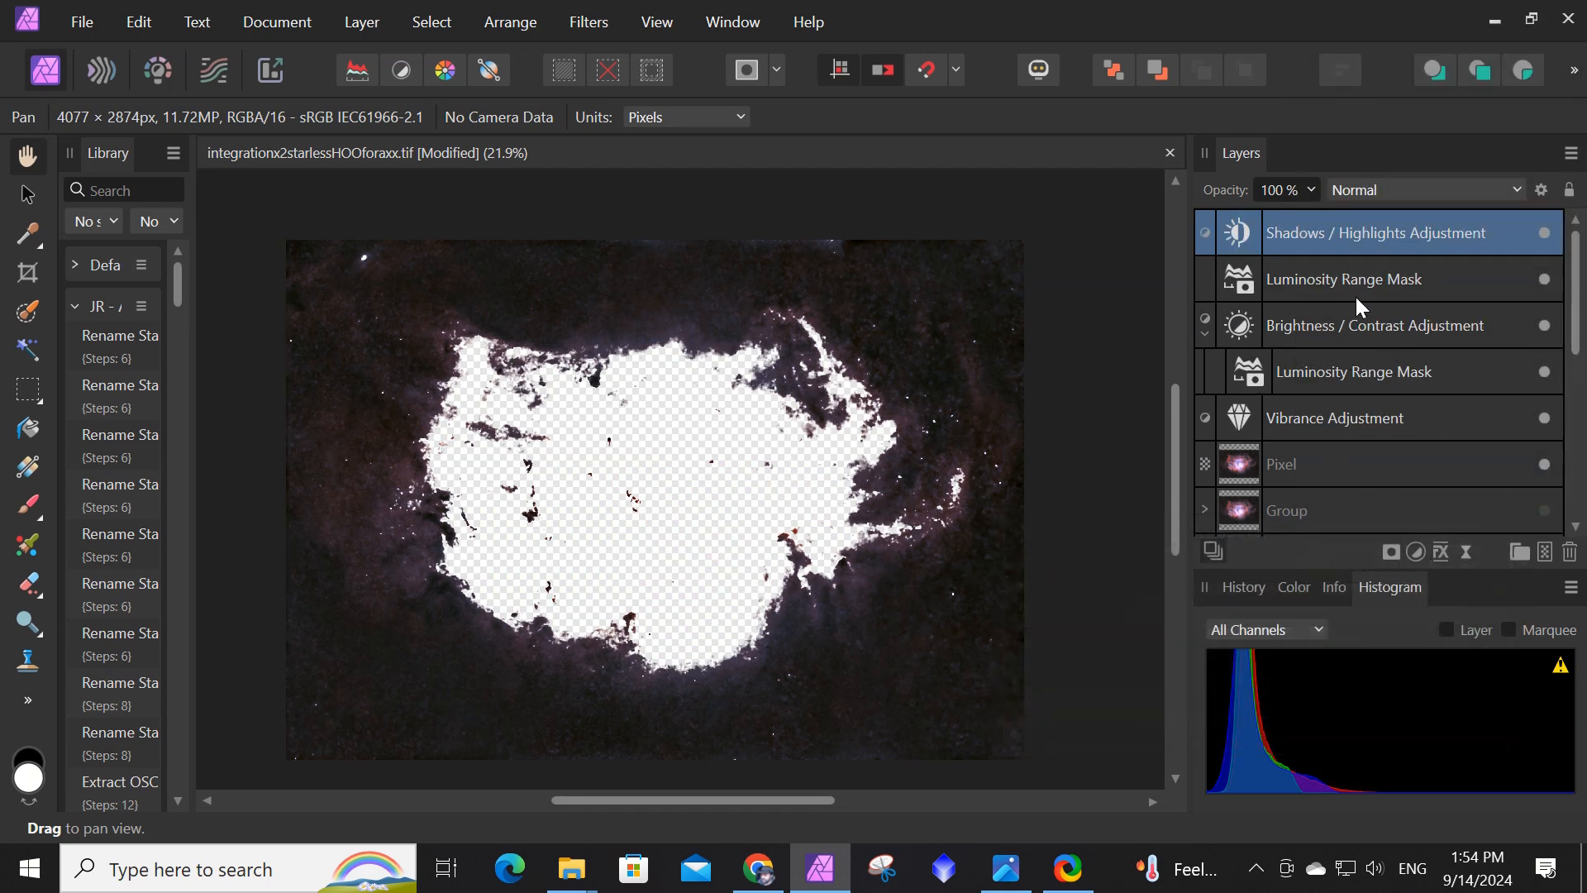
left_click_drag(1340, 279, 1337, 238)
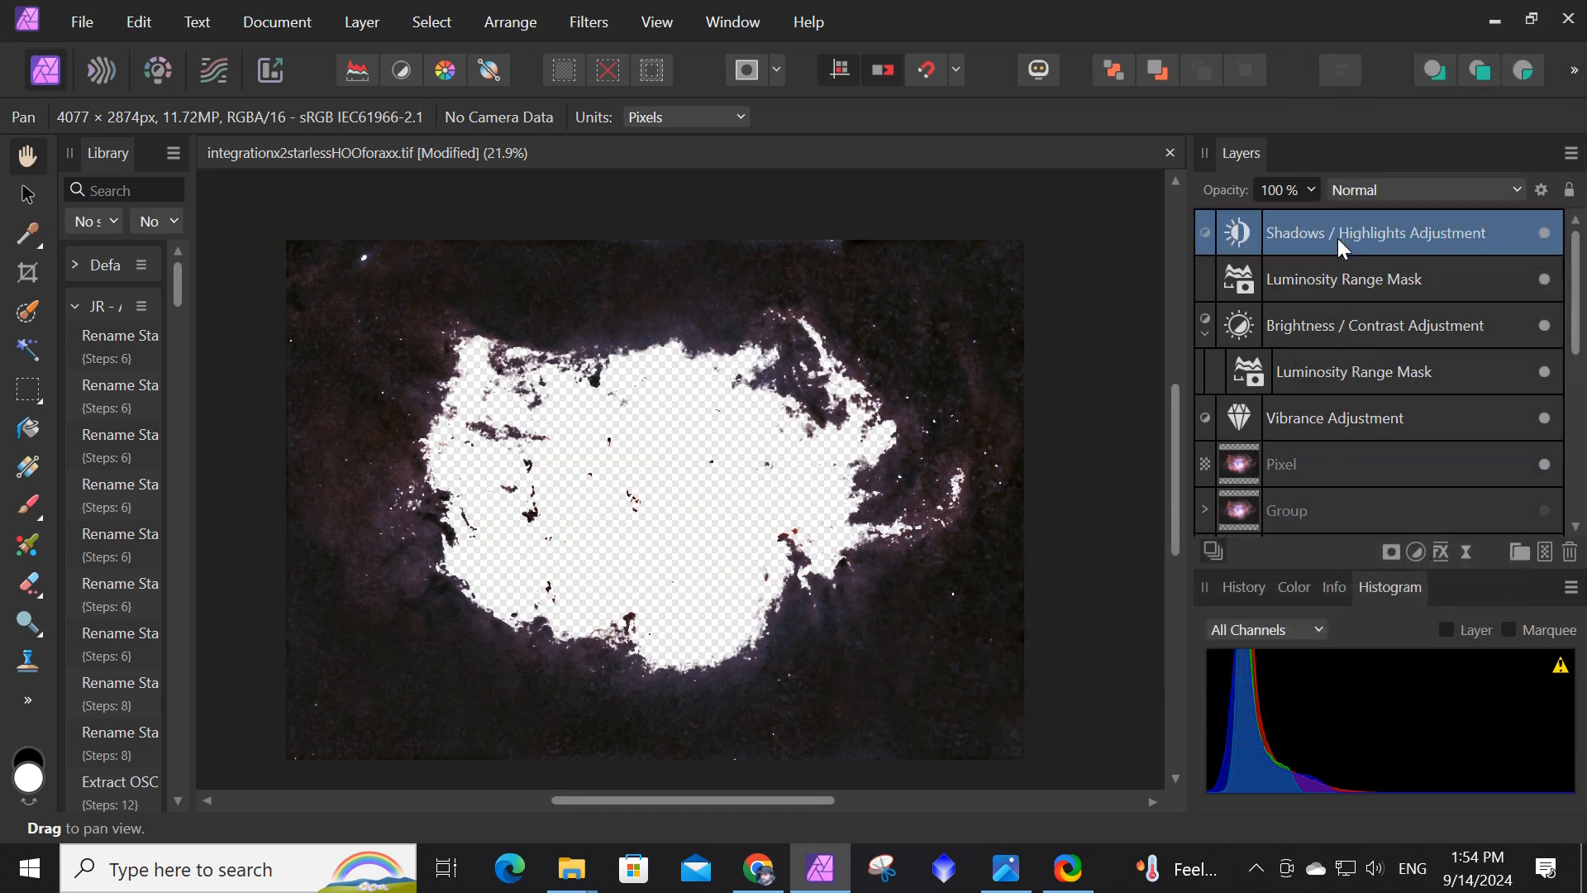
Lower the Shadows slightly in the masked Shadows / Highlights Adjustment.
double_click(1242, 228)
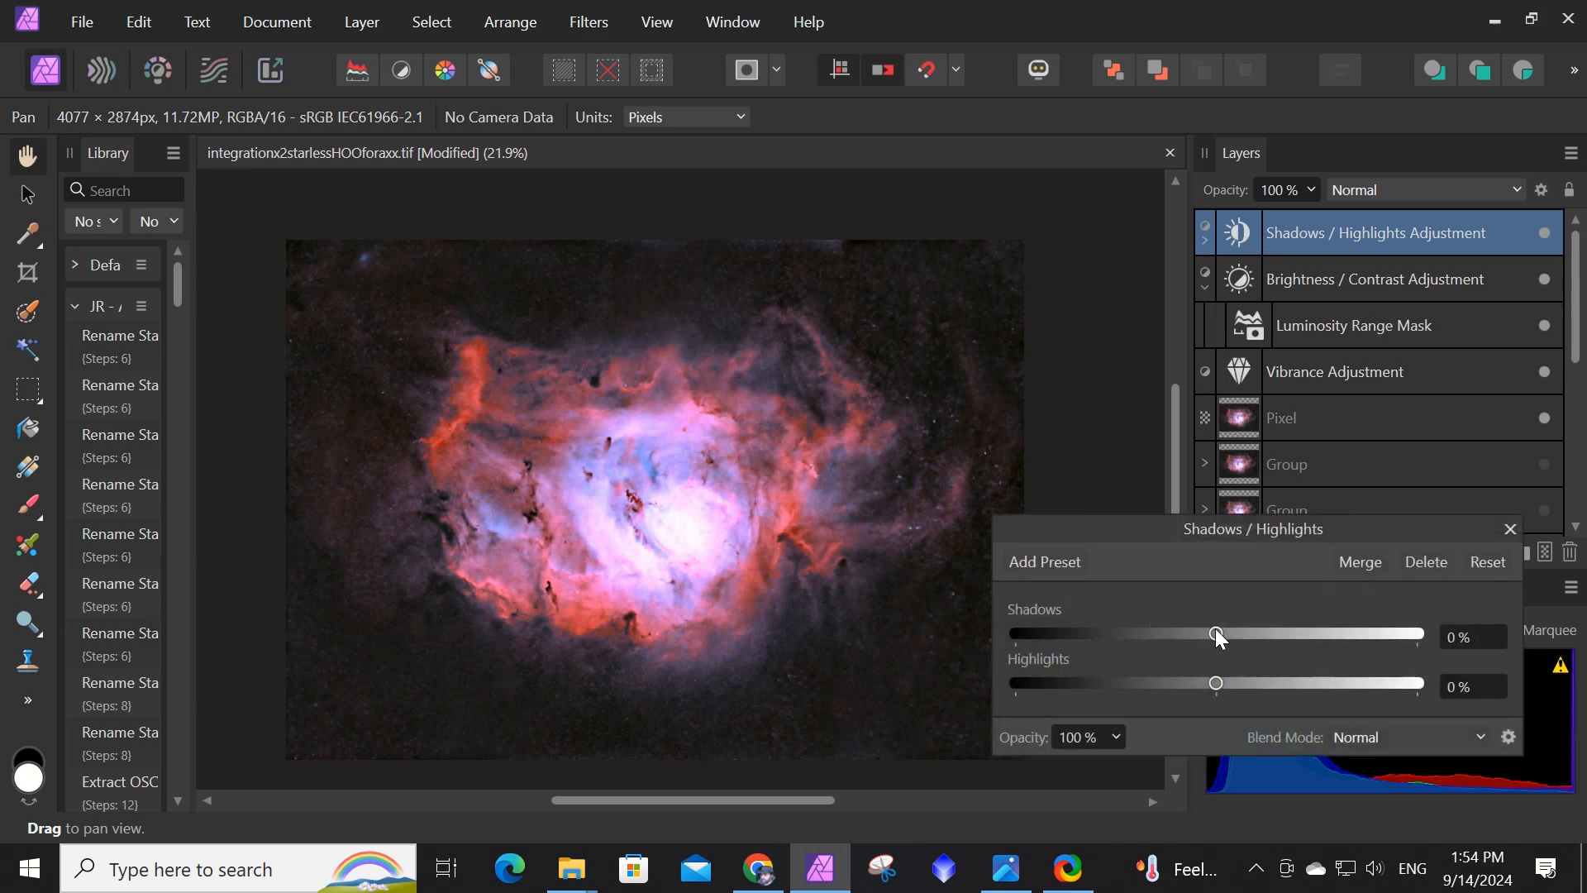
left_click_drag(1215, 630, 1202, 637)
mouse_move(1202, 635)
left_mouse_down()
mouse_move(1182, 637)
mouse_move(1206, 638)
left_mouse_up()
left_click(1510, 530)
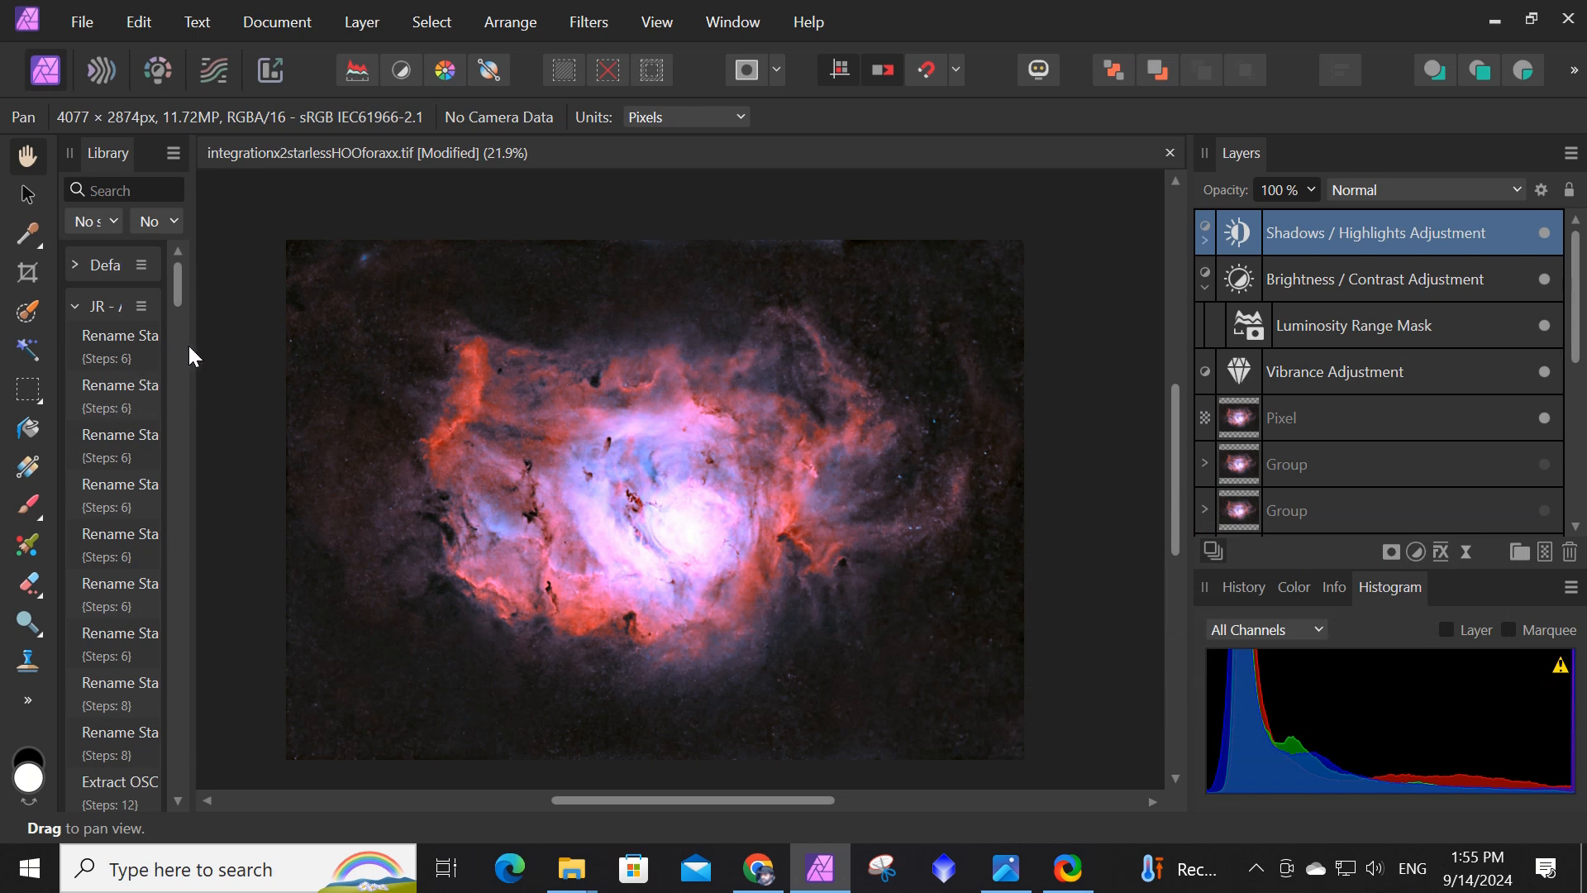
Reduce the Brightness / Contrast Adjustment's Contrast to 3%, keeping Brightness at 0%.
mouse_move(191, 348)
left_mouse_down()
mouse_move(424, 362)
mouse_move(216, 361)
left_mouse_up()
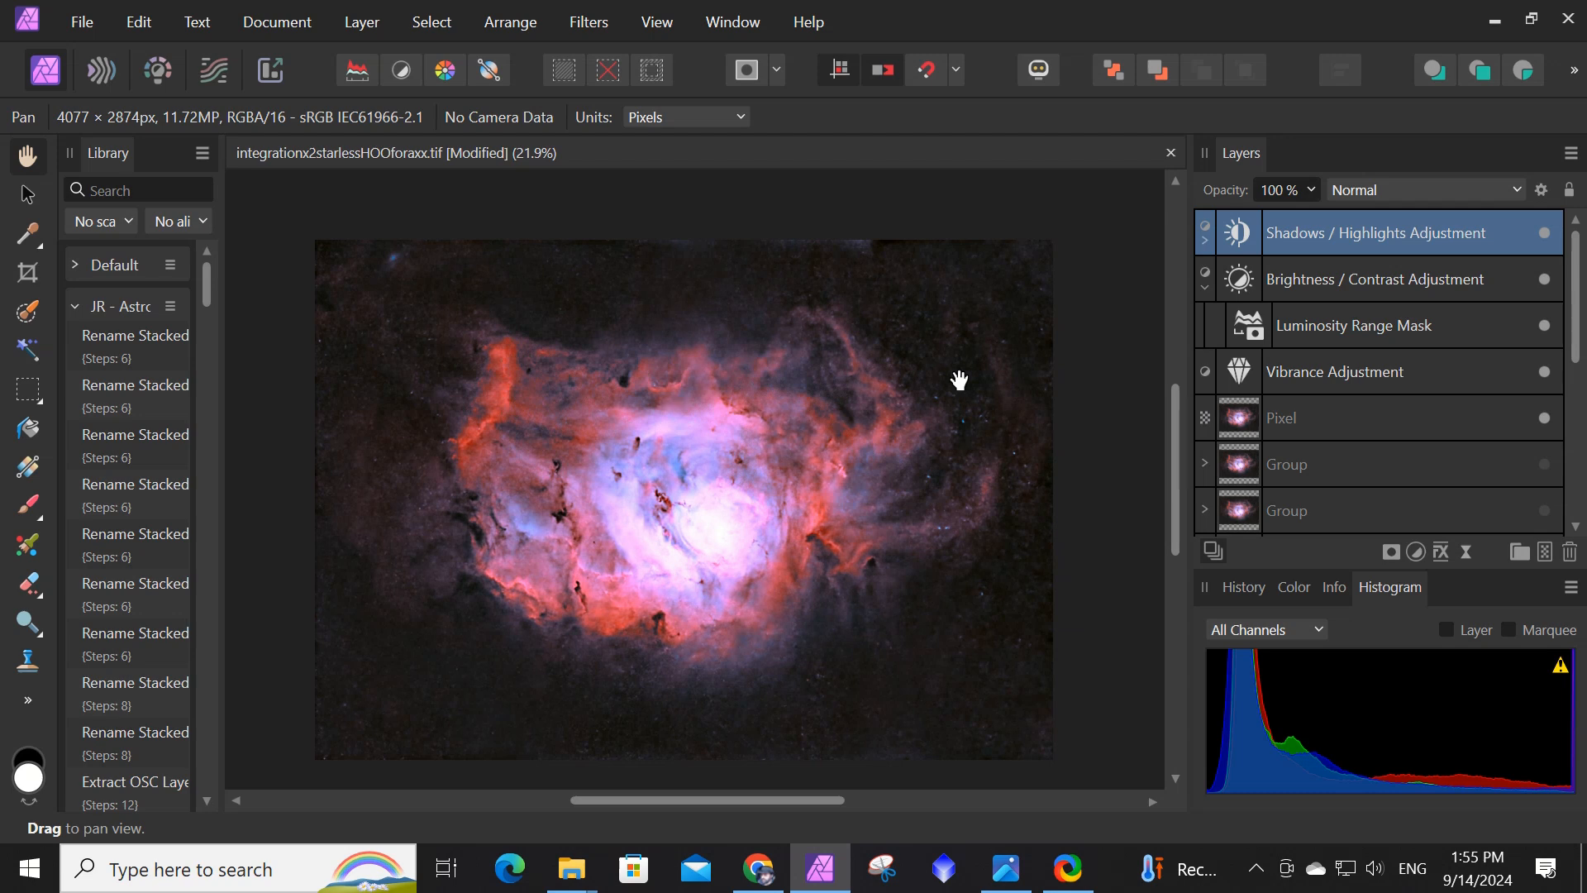
double_click(1240, 281)
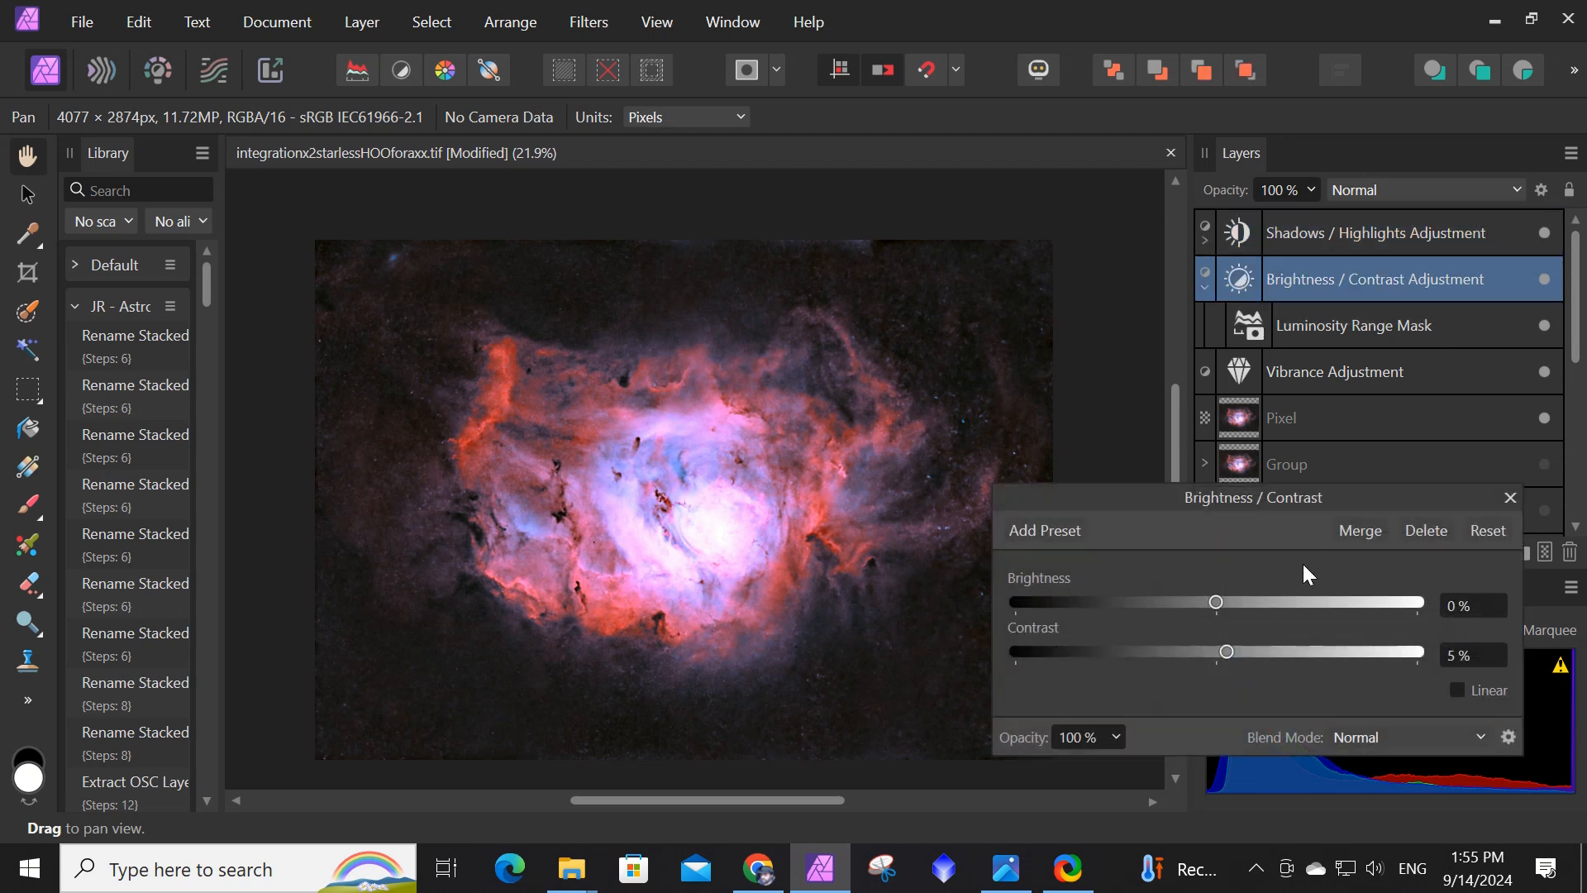
left_click_drag(1218, 602, 1223, 652)
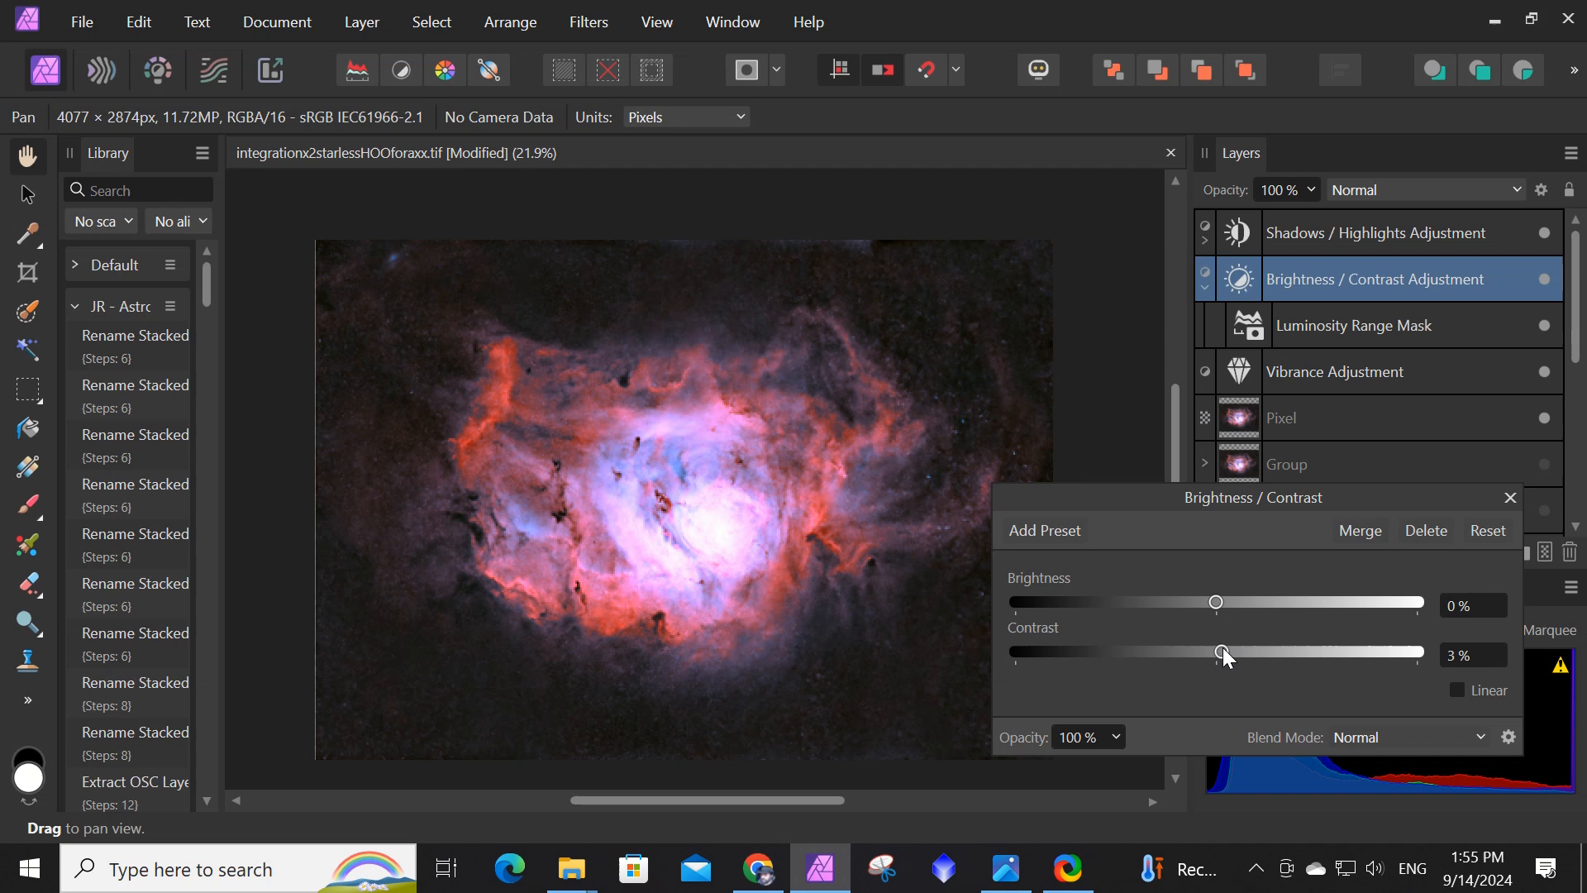
left_click(1509, 499)
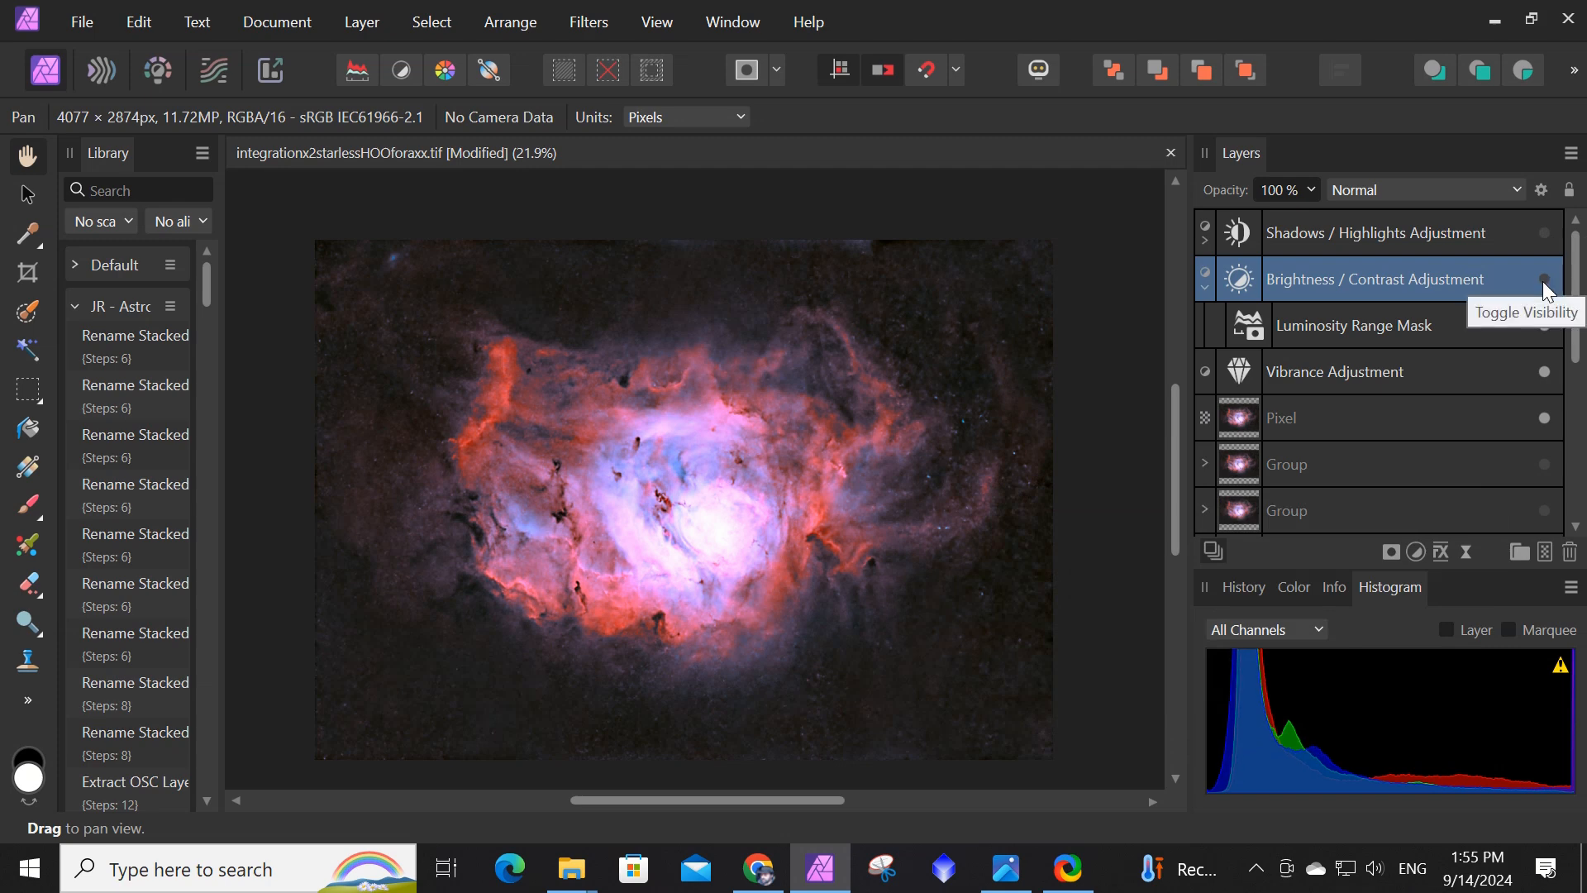
Toggle the Brightness / Contrast Adjustment to compare its effect, leaving it hidden with its nested mask collapsed.
left_click(1543, 281)
left_click(1543, 282)
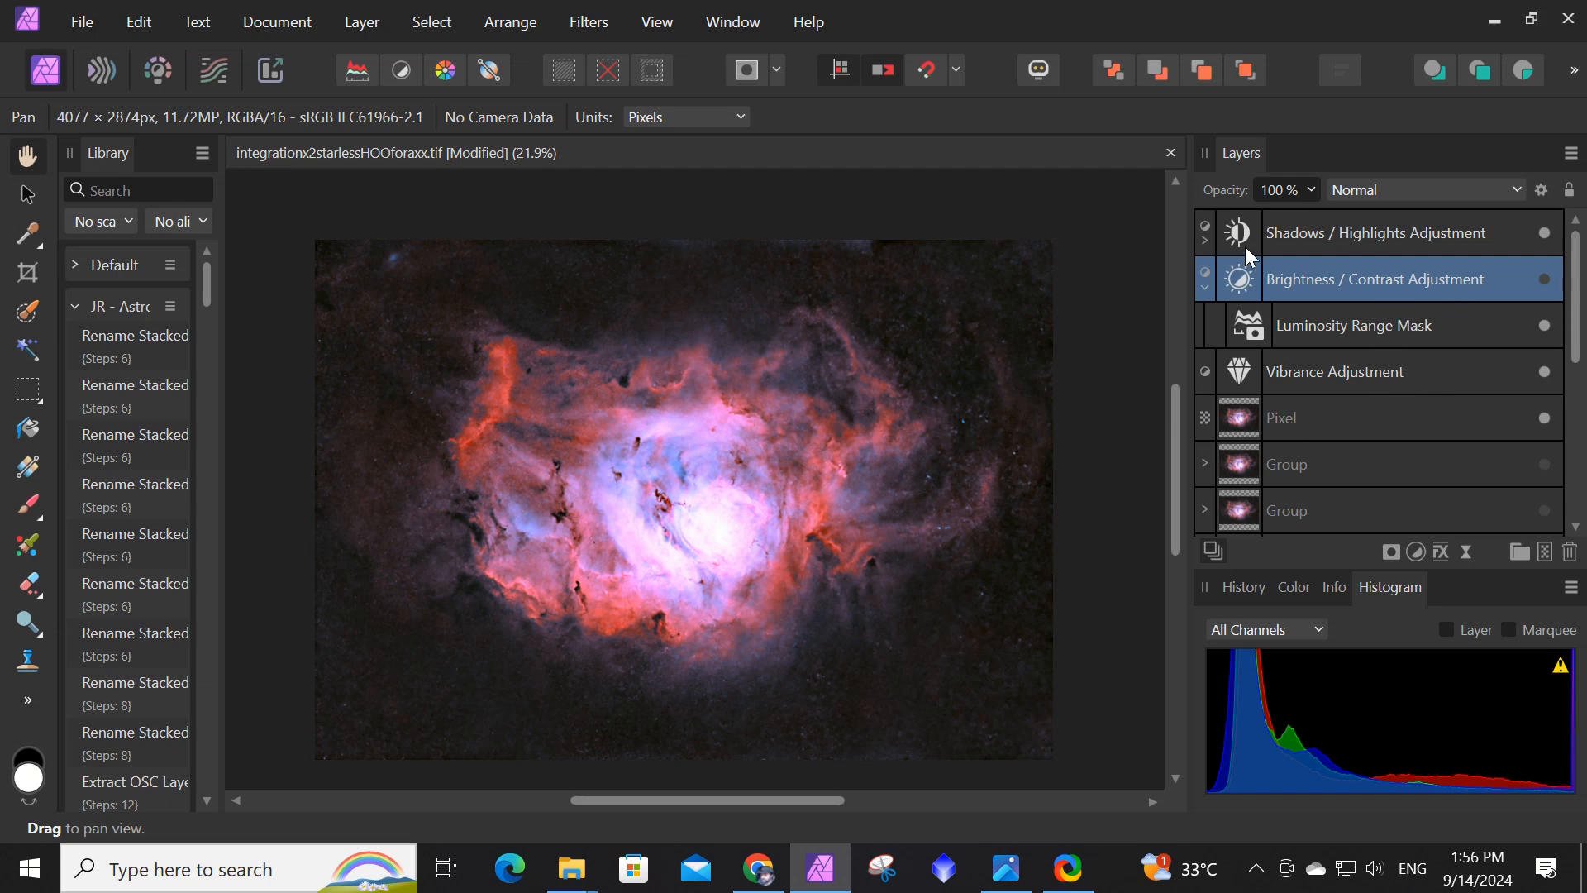
left_click(1205, 285)
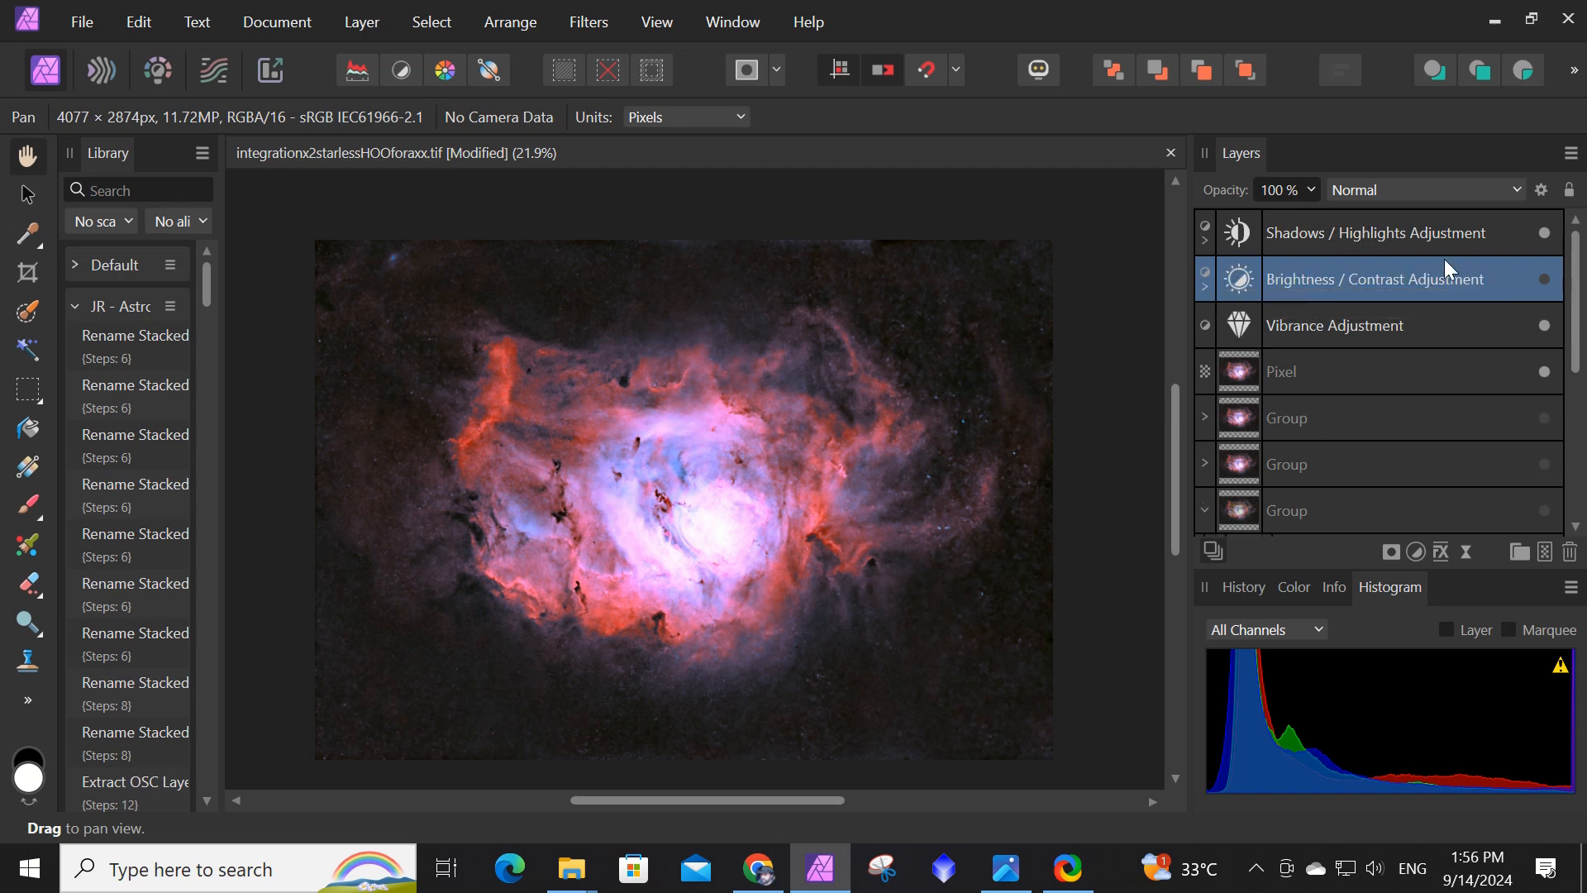
Add a Curves Adjustment above the Shadows / Highlights Adjustment.
left_click(1320, 236)
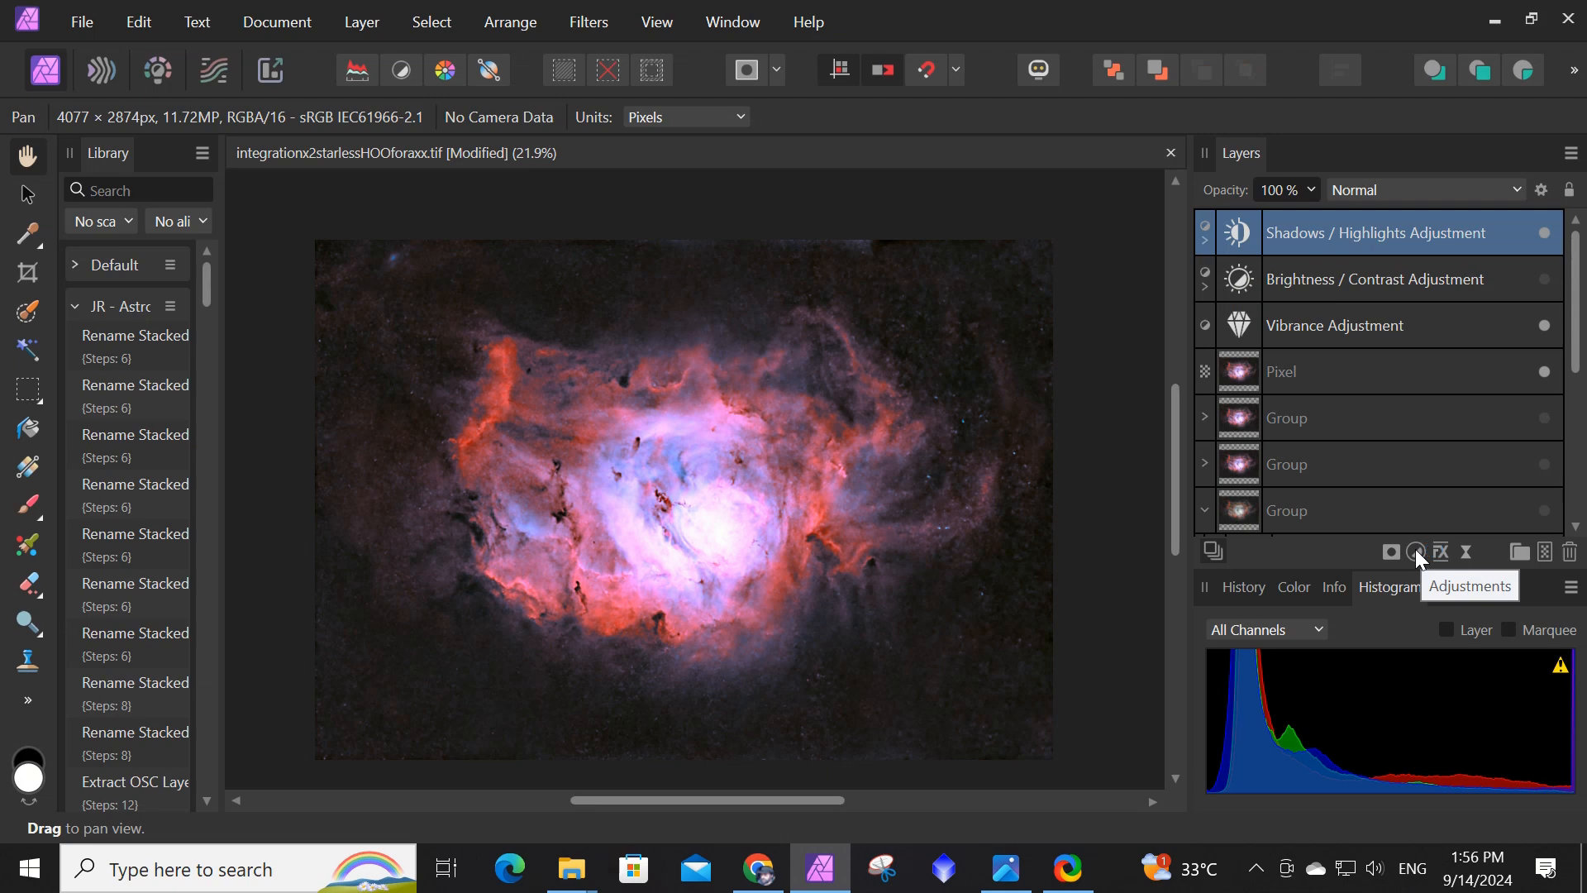
left_click(1415, 549)
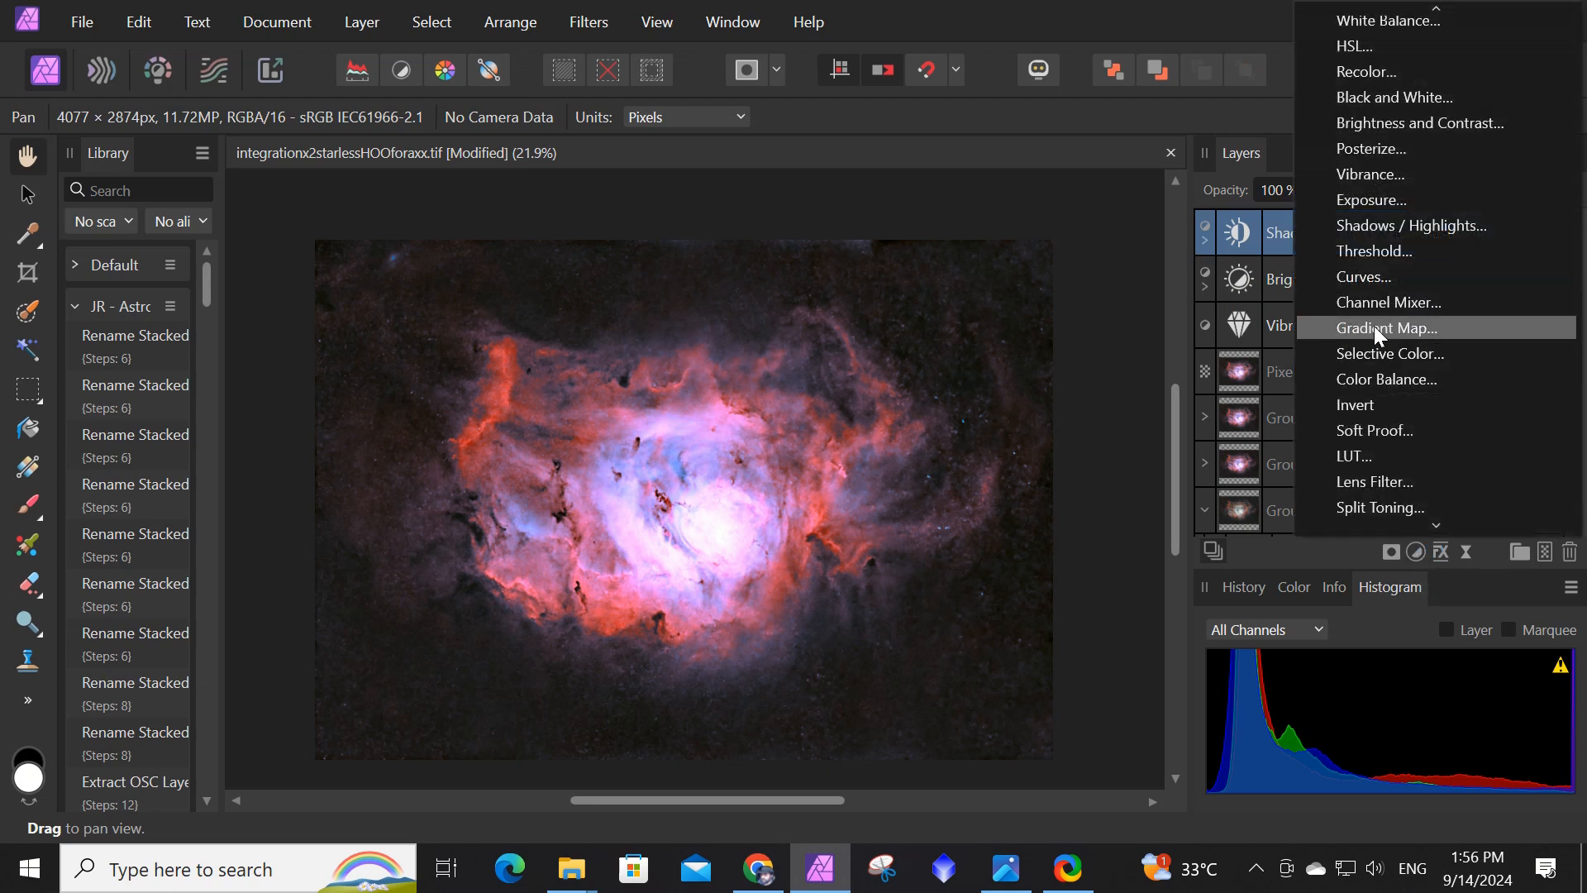
left_click(1362, 280)
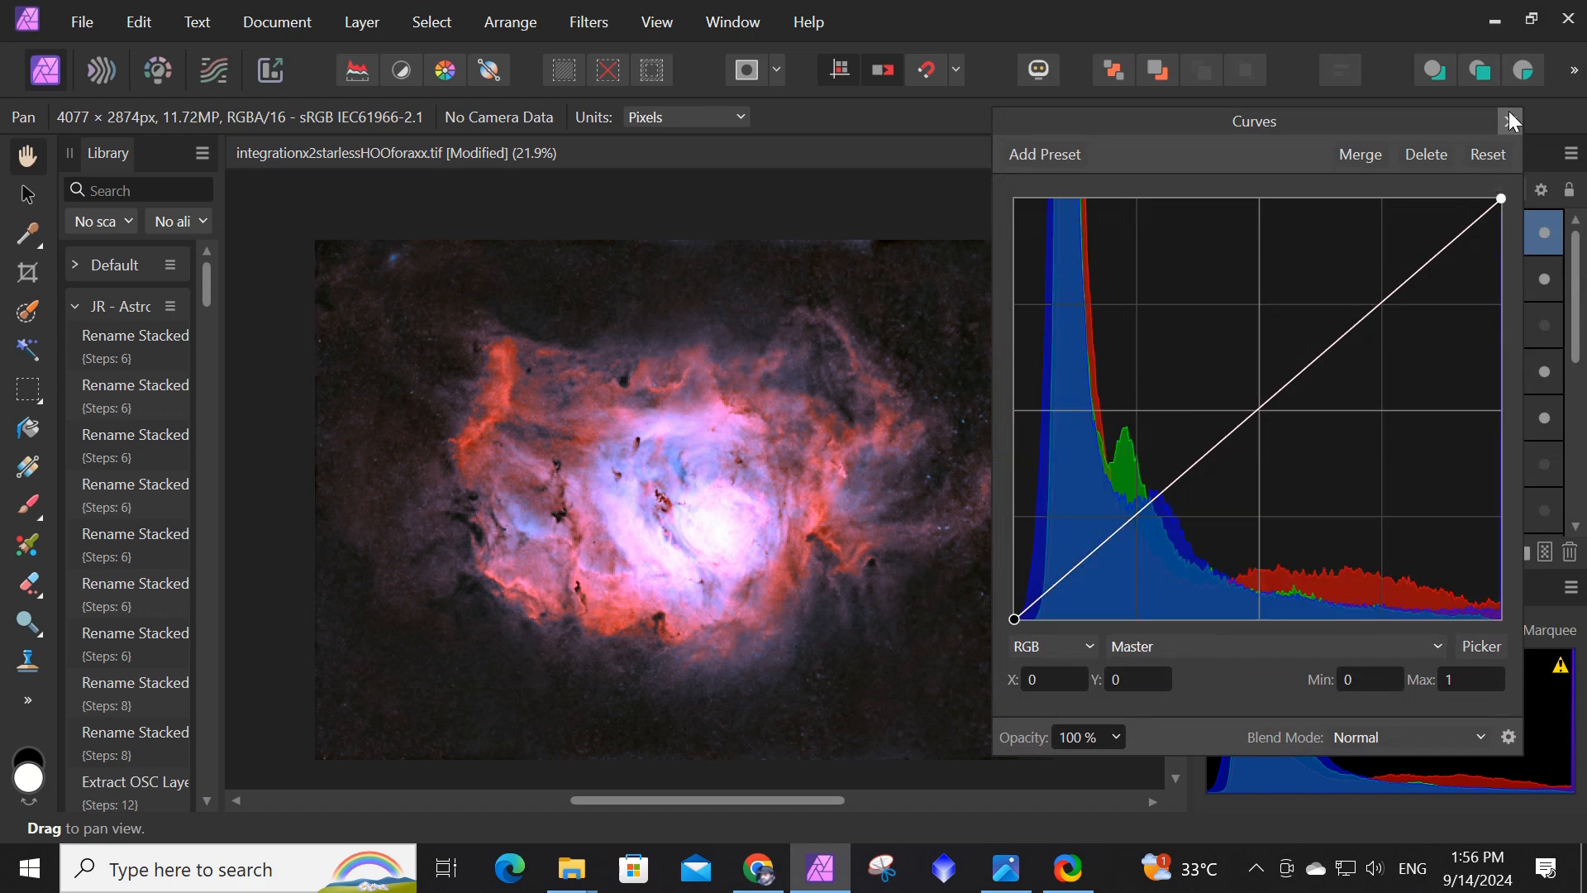
left_click(1509, 113)
Duplicate the Shadows / Highlights Adjustment's Luminosity Range Mask and nest the copy inside the Curves Adjustment.
left_click(1204, 289)
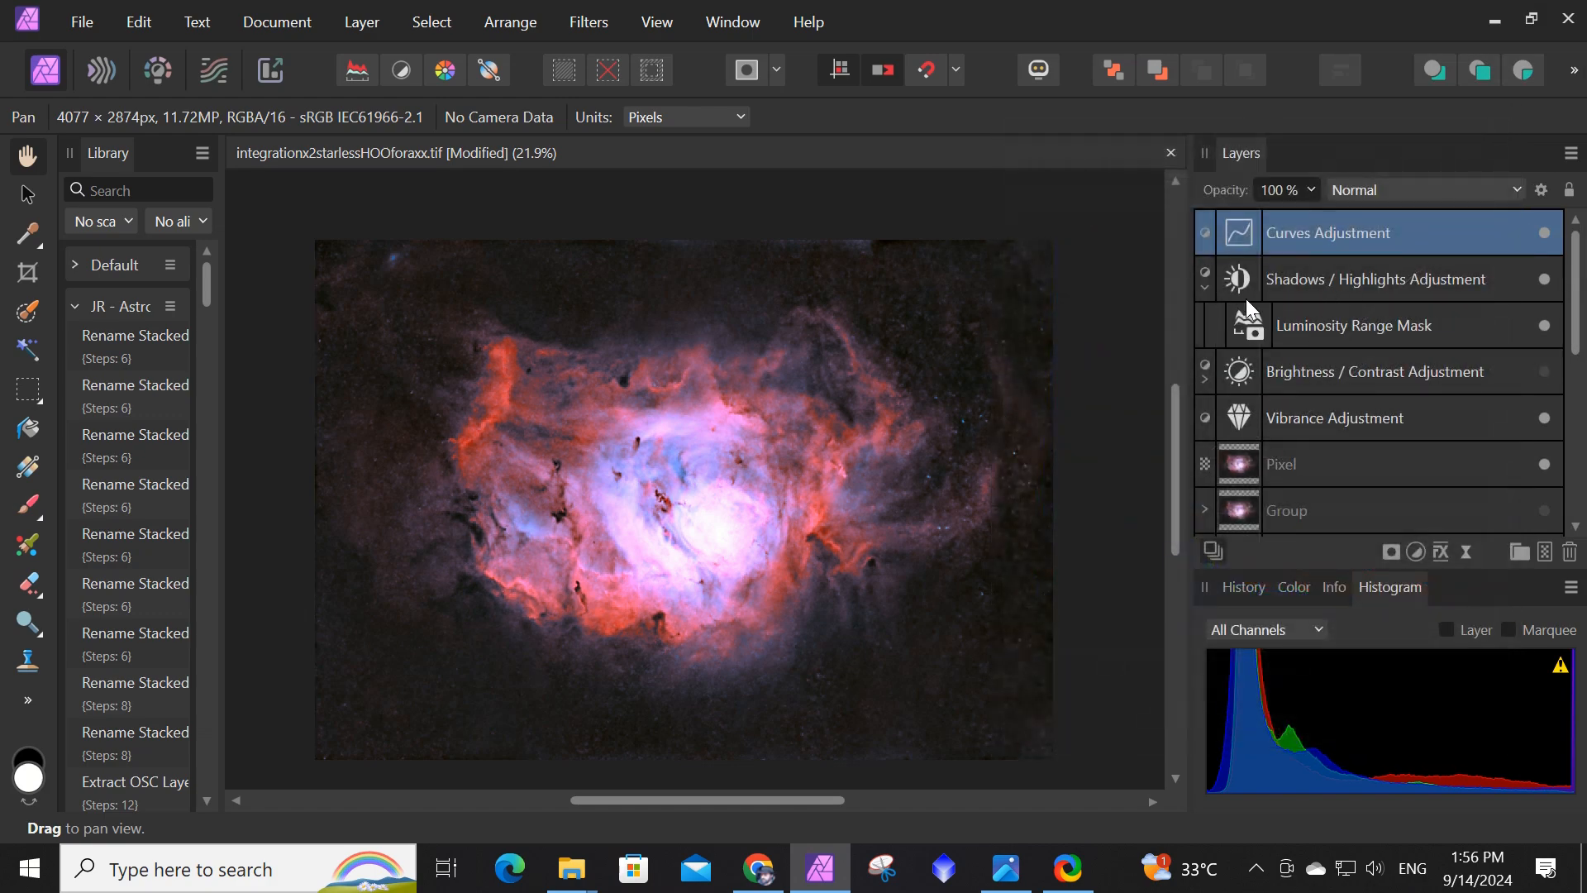
right_click(1307, 327)
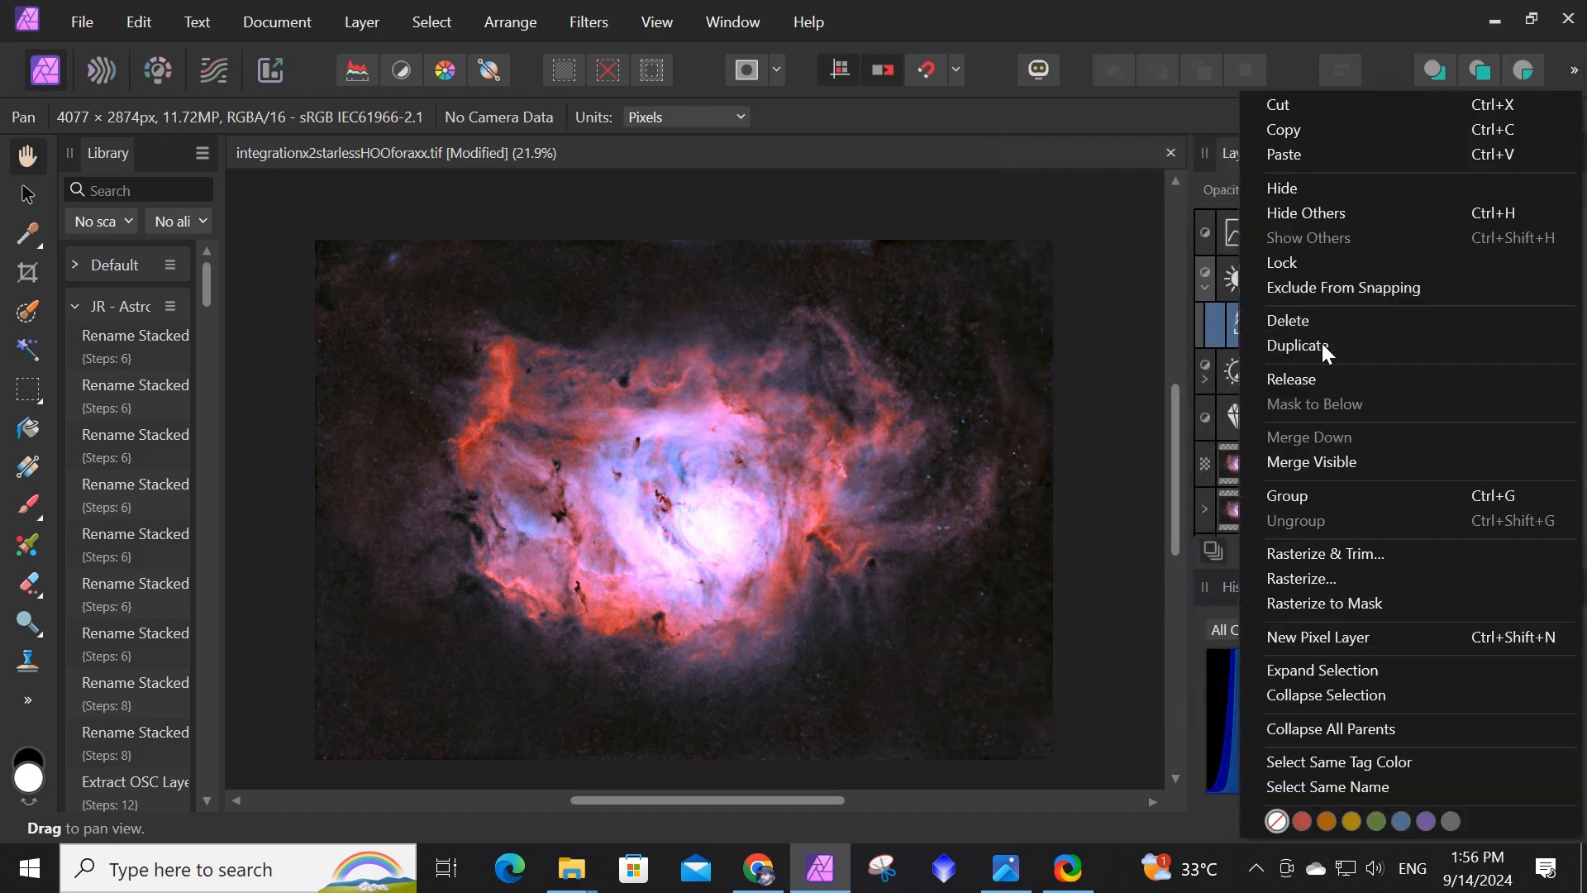
left_click(1322, 345)
left_click_drag(1316, 321, 1311, 228)
Try a shadow point at X 0.041, Y 0.034 on the RGB Master curve, and switch the Curves Adjustment to LAB.
double_click(1236, 232)
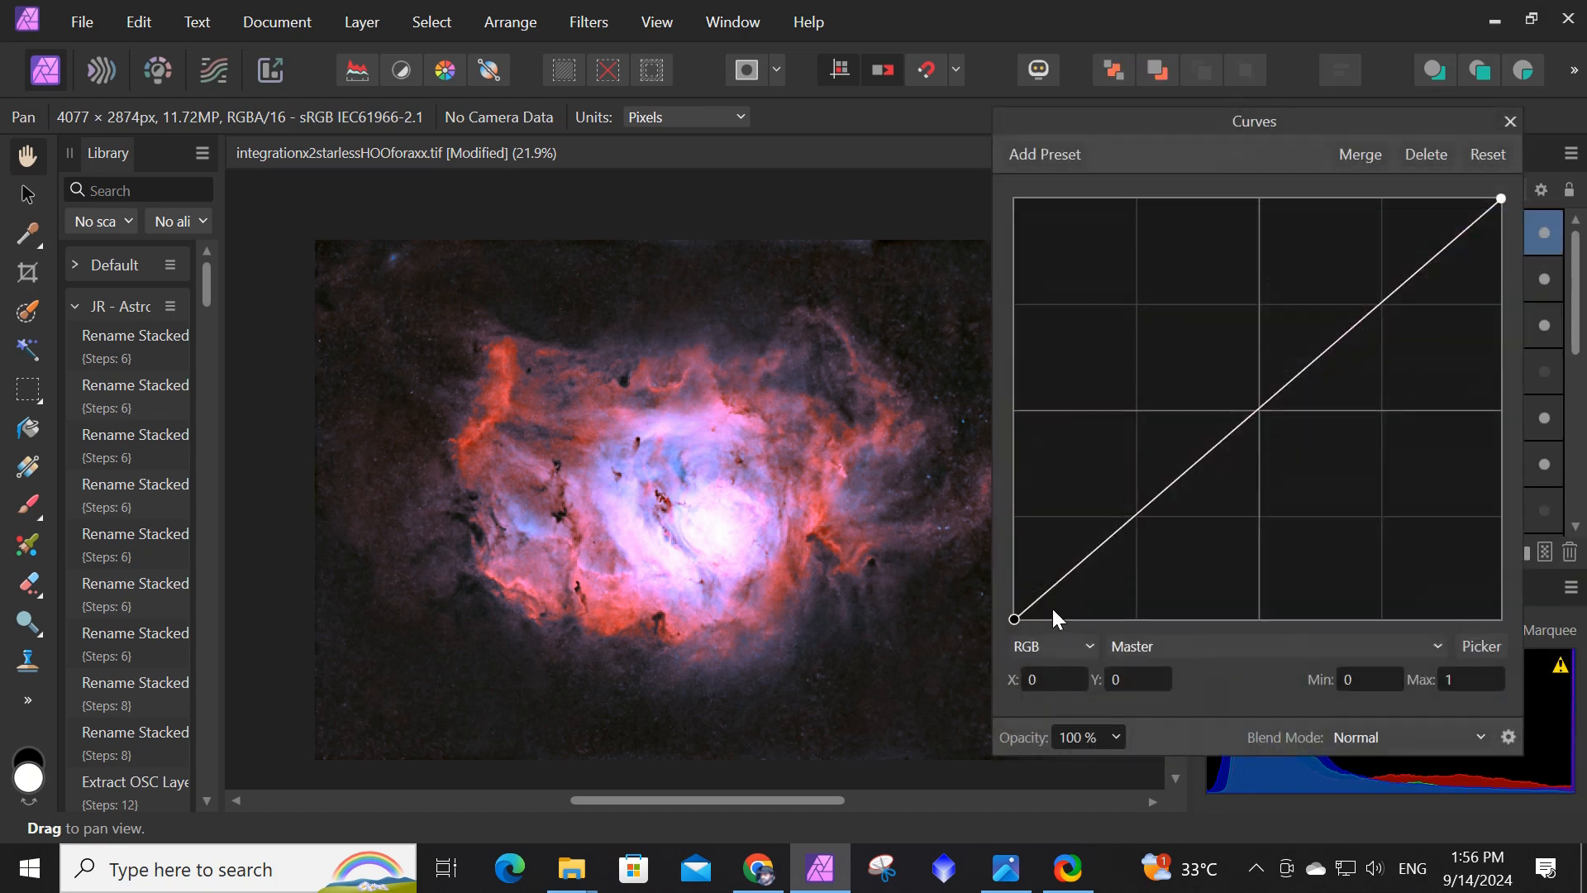
left_click_drag(1027, 607, 1036, 608)
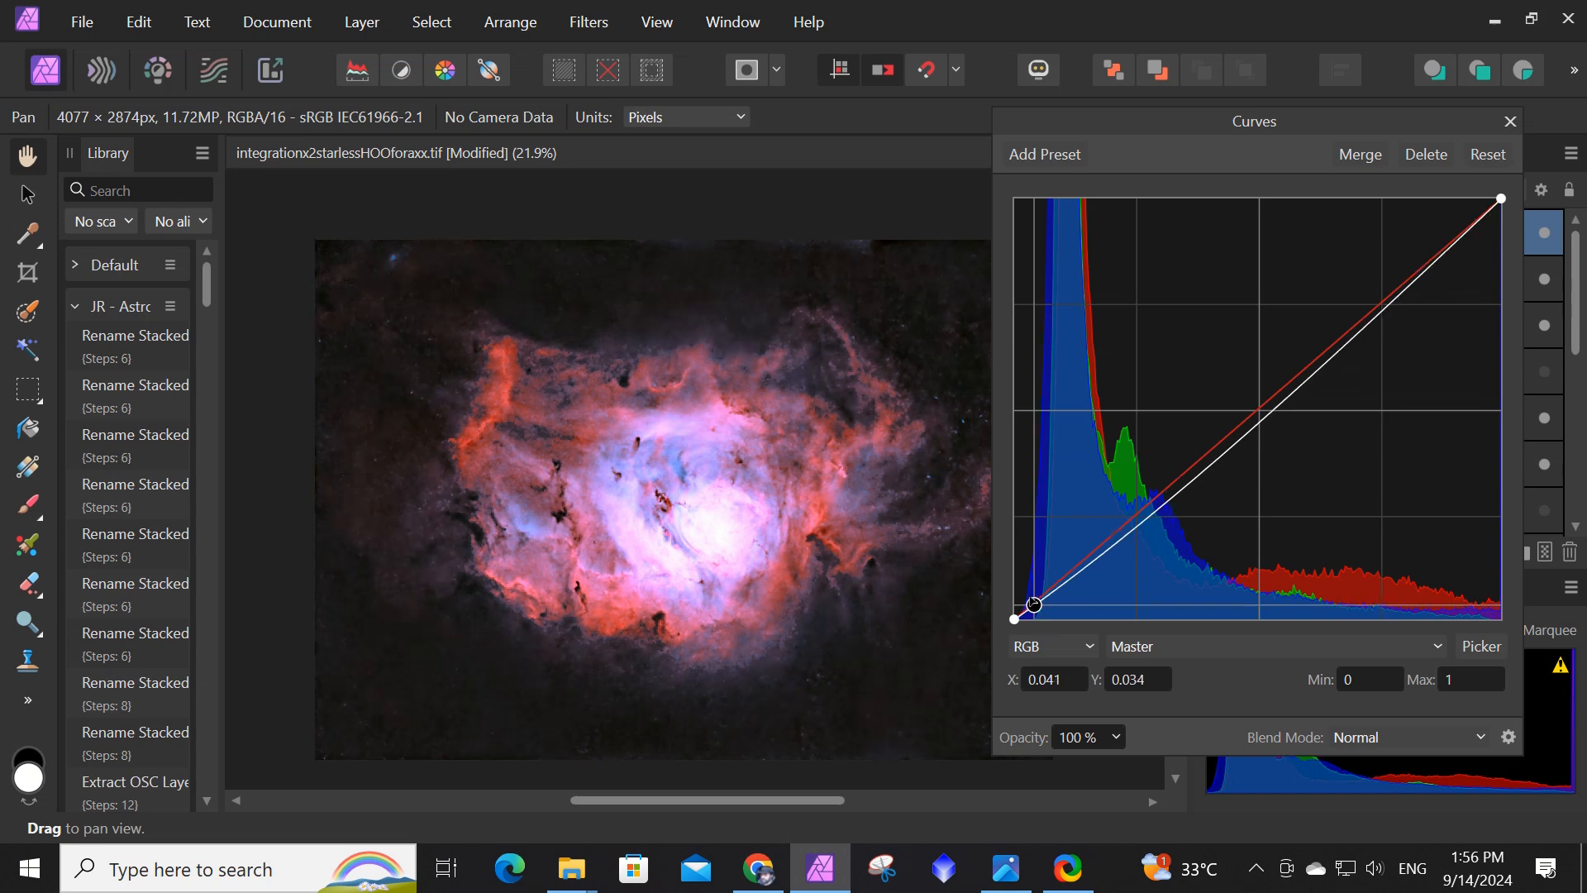
left_click(1093, 645)
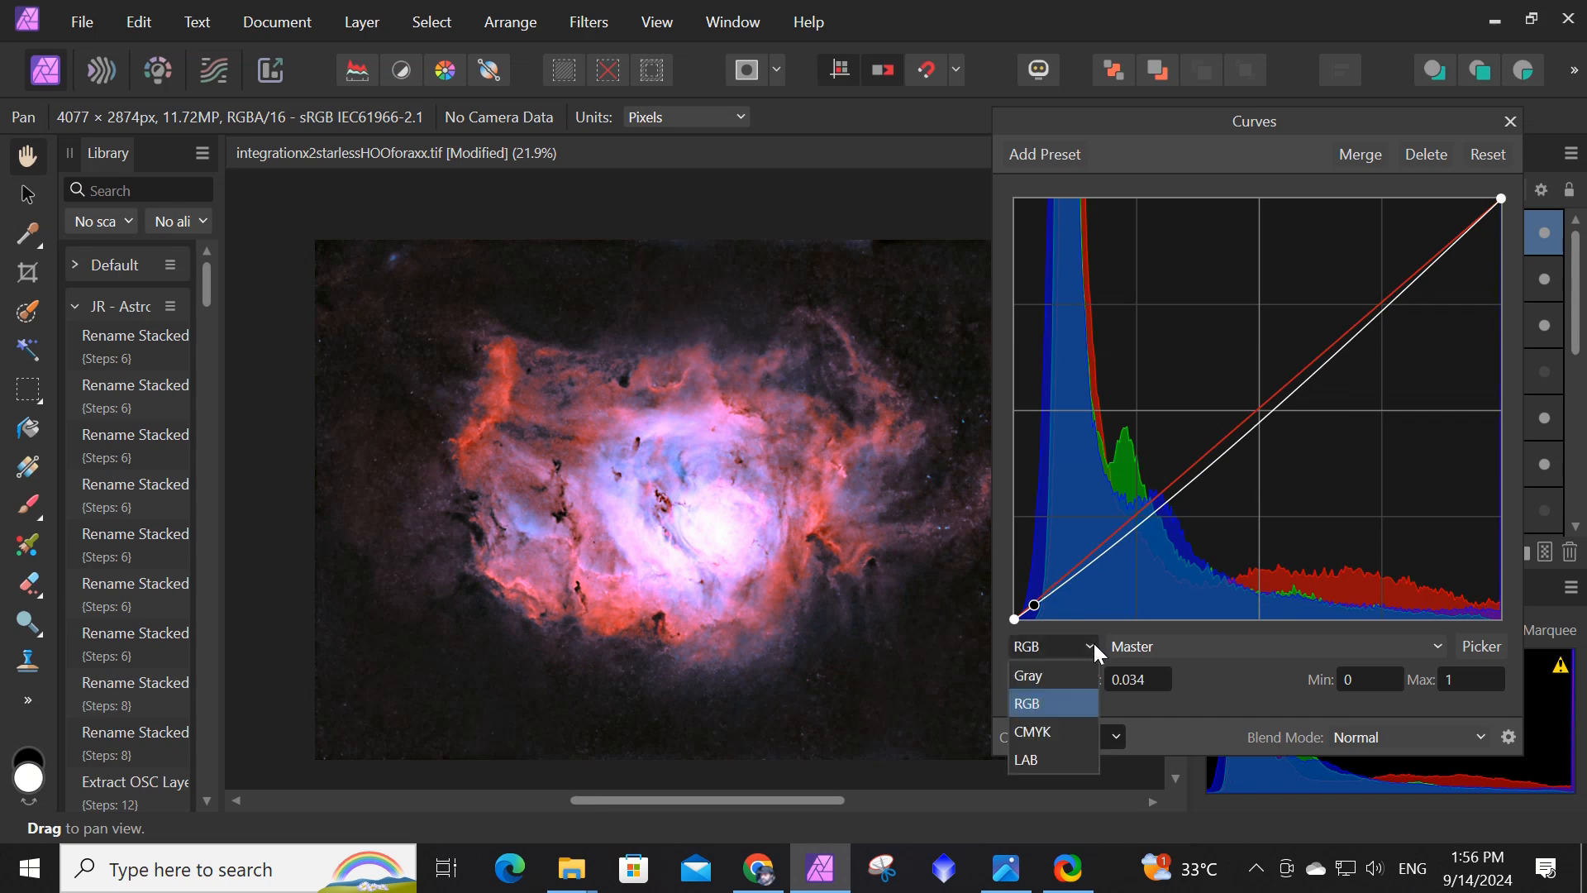
left_click(1050, 759)
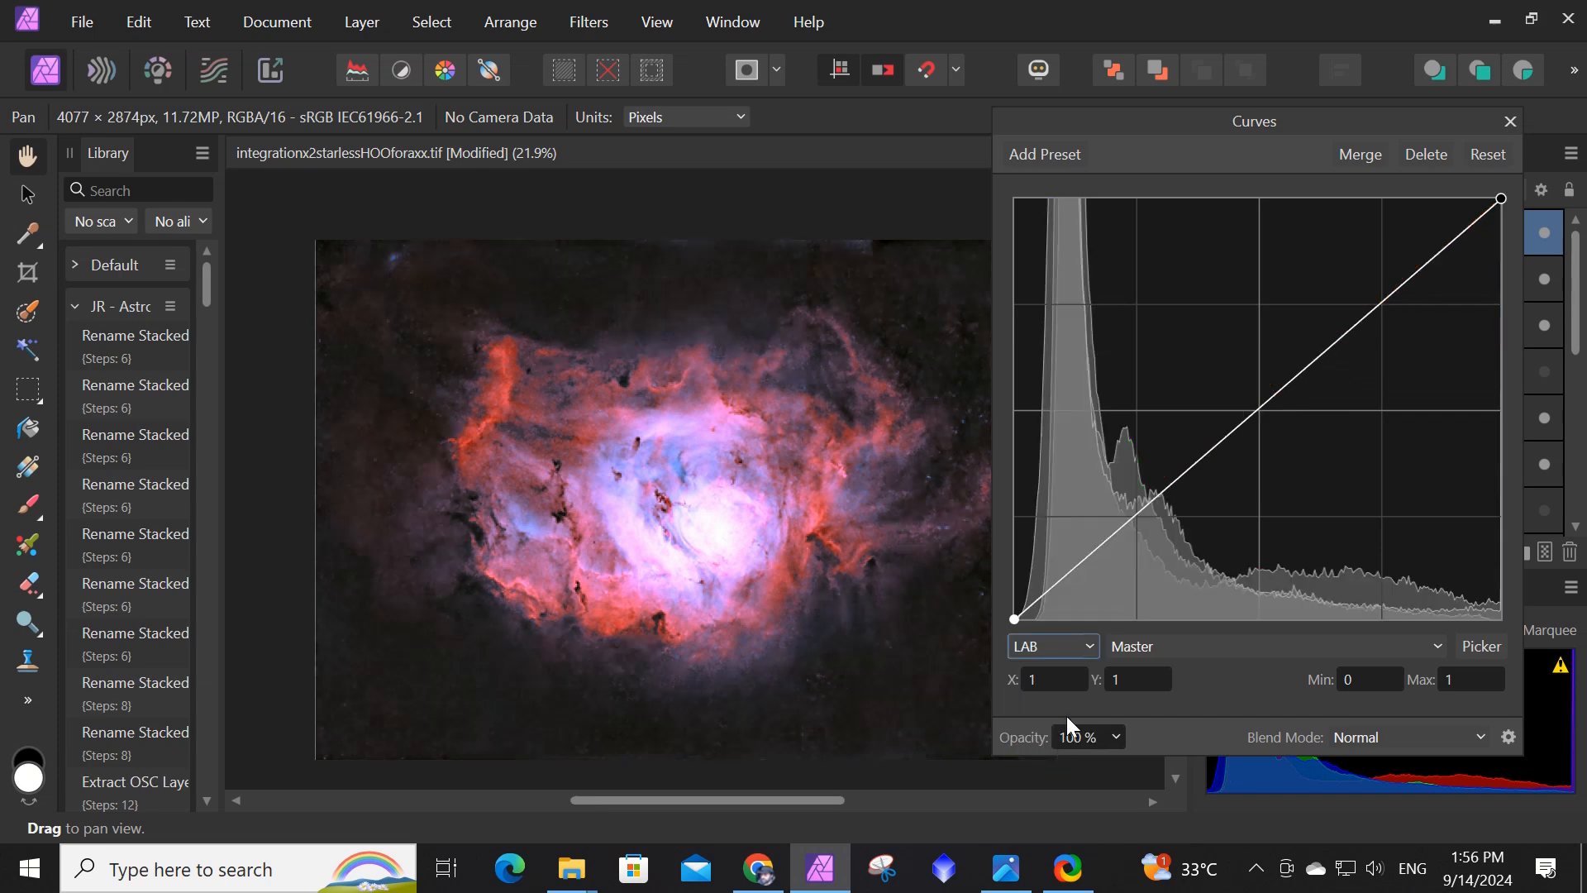
left_click(1093, 650)
left_click(1093, 650)
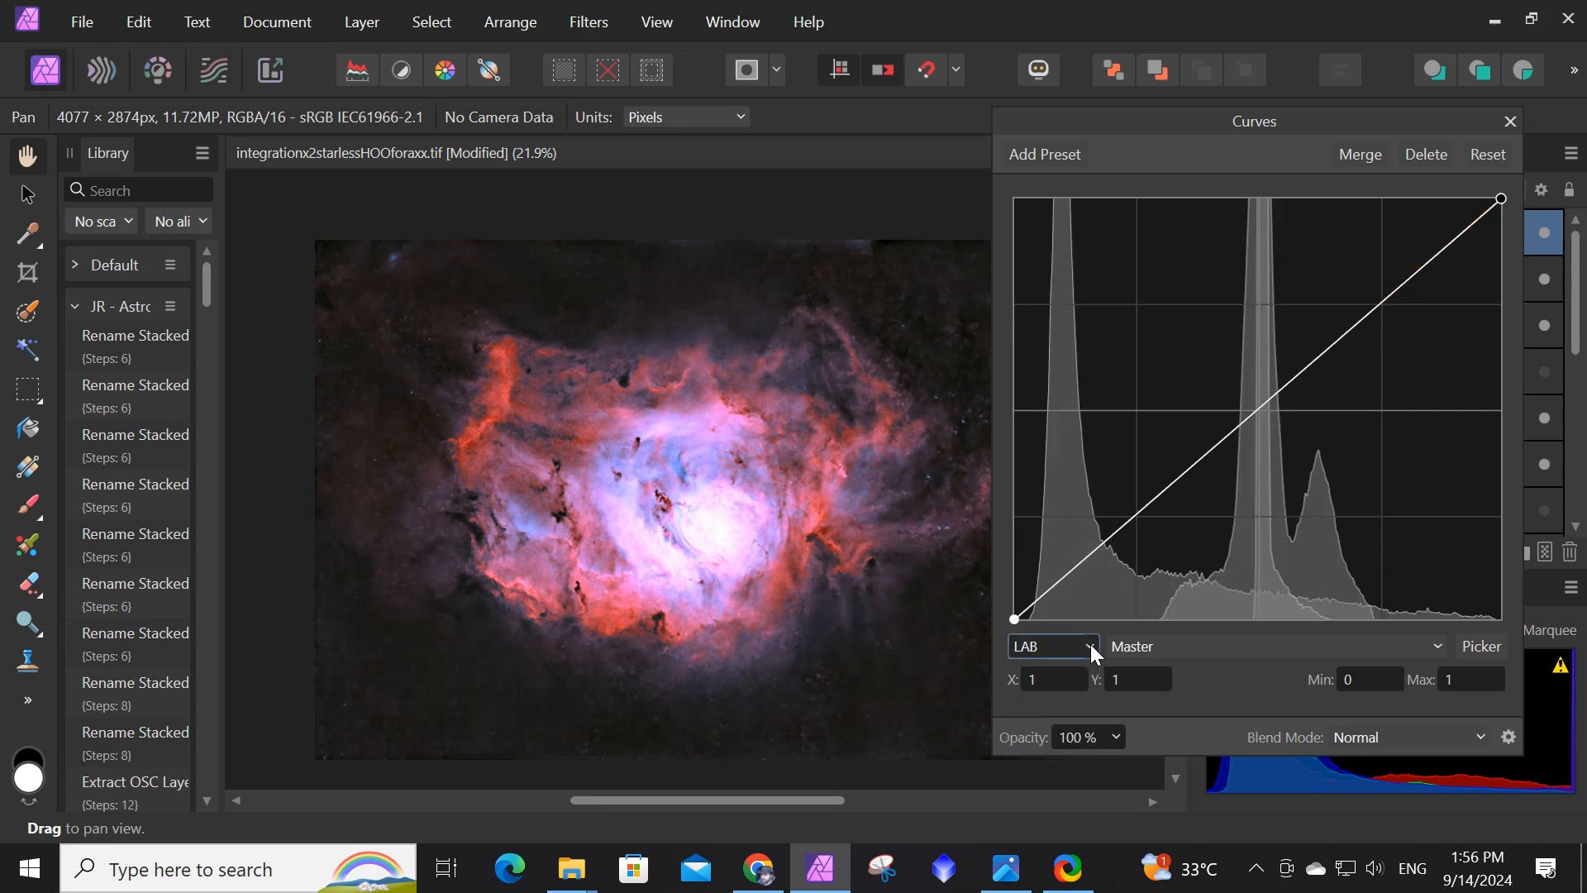
Darken the shadows slightly on the LAB Lightness curve with a point at X 0.034, Y 0.032.
left_click(1442, 649)
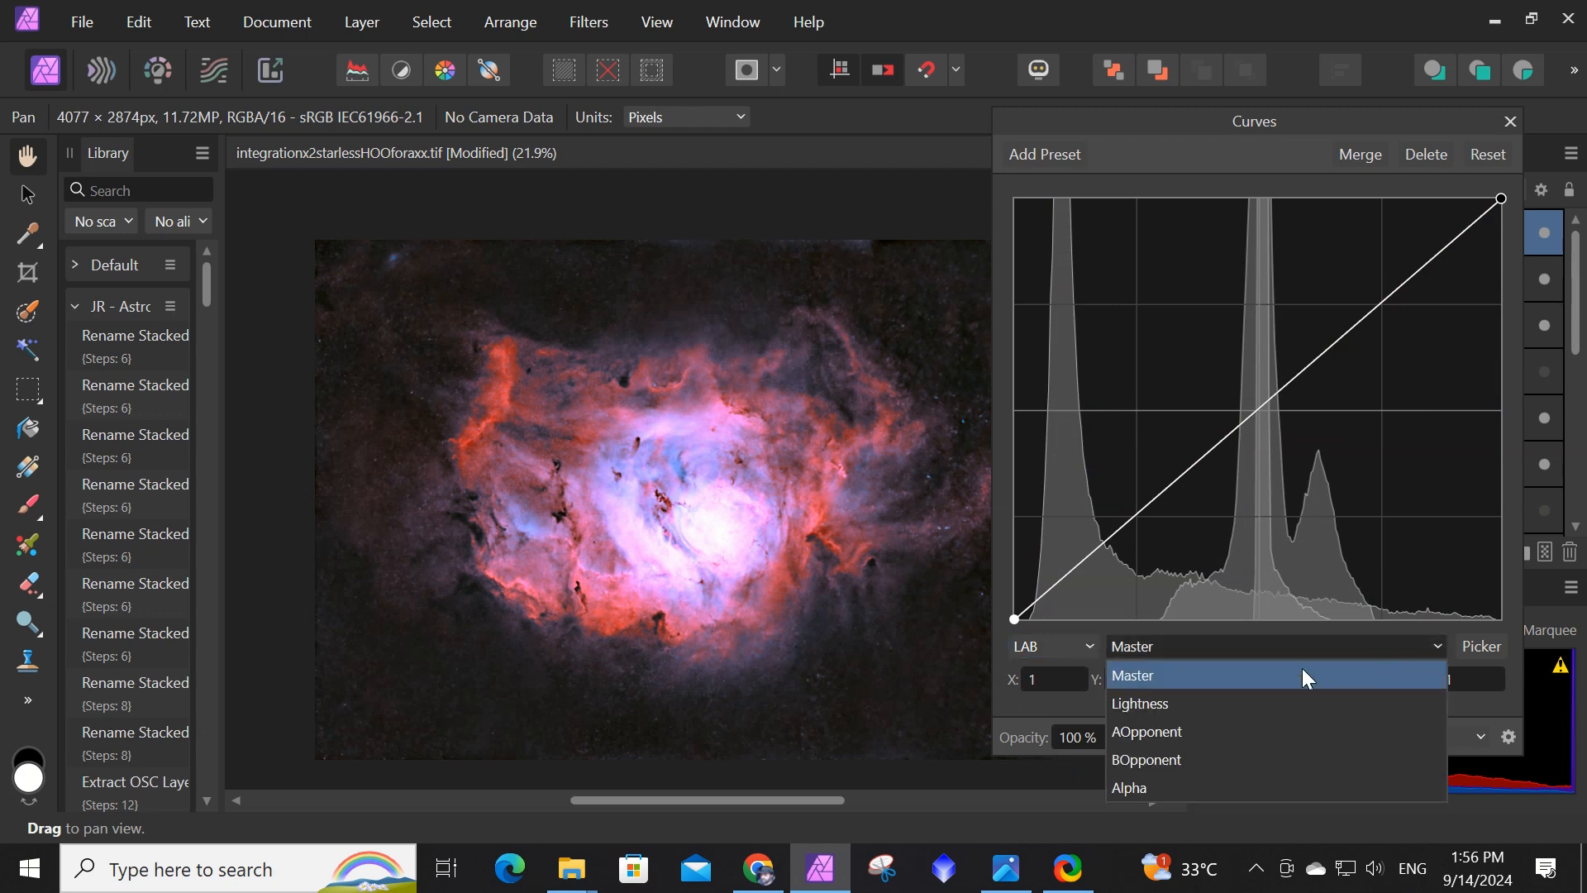
left_click(1187, 703)
left_click(1035, 602)
left_click_drag(1035, 602, 1032, 609)
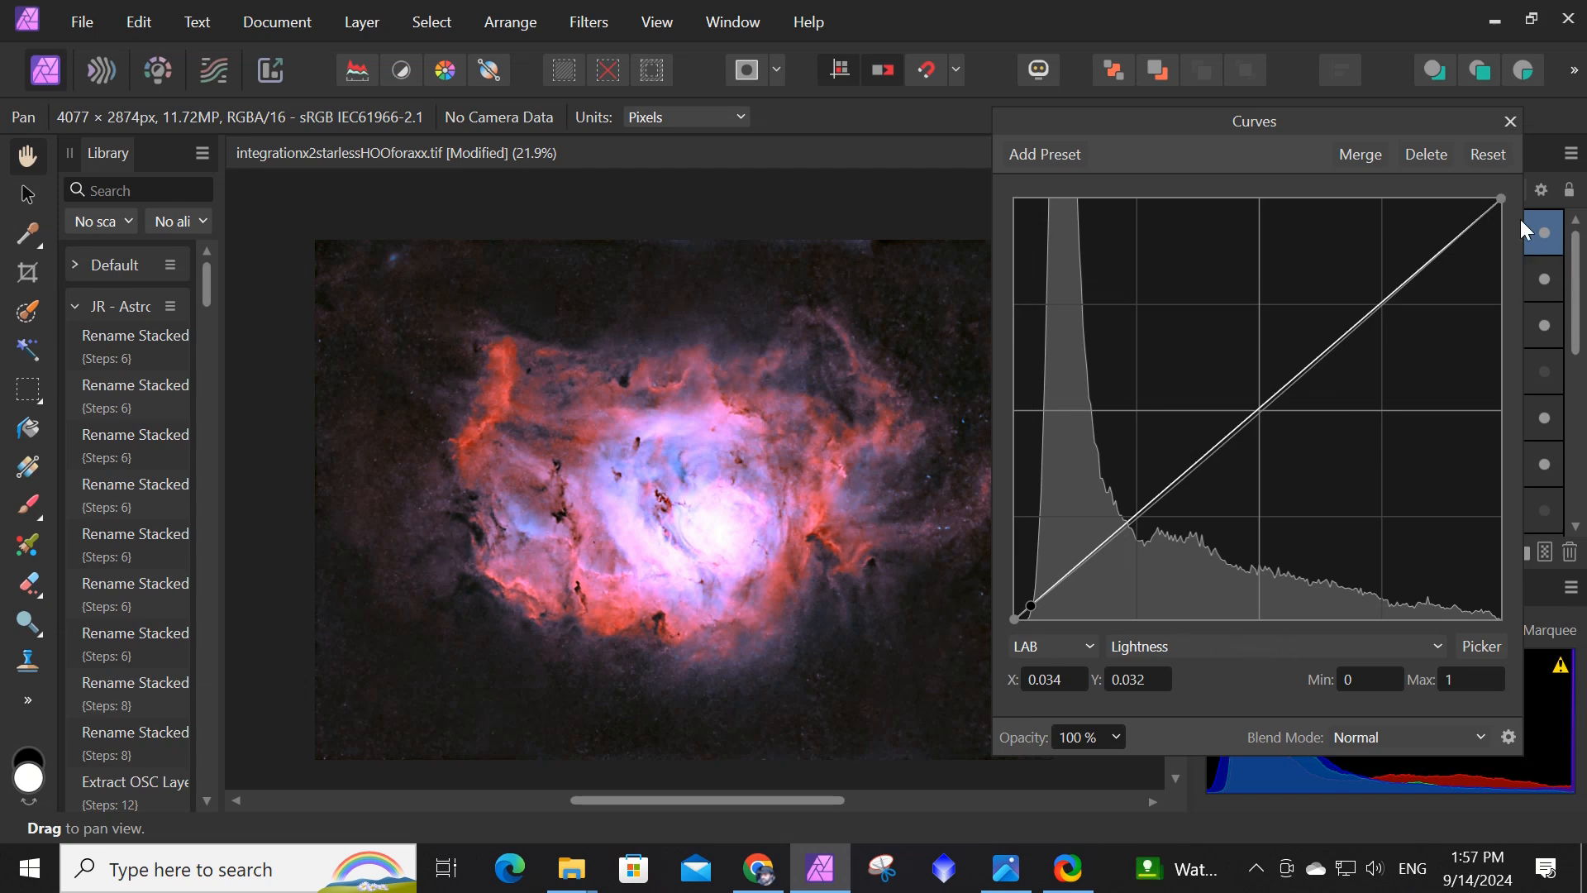
left_click(1511, 122)
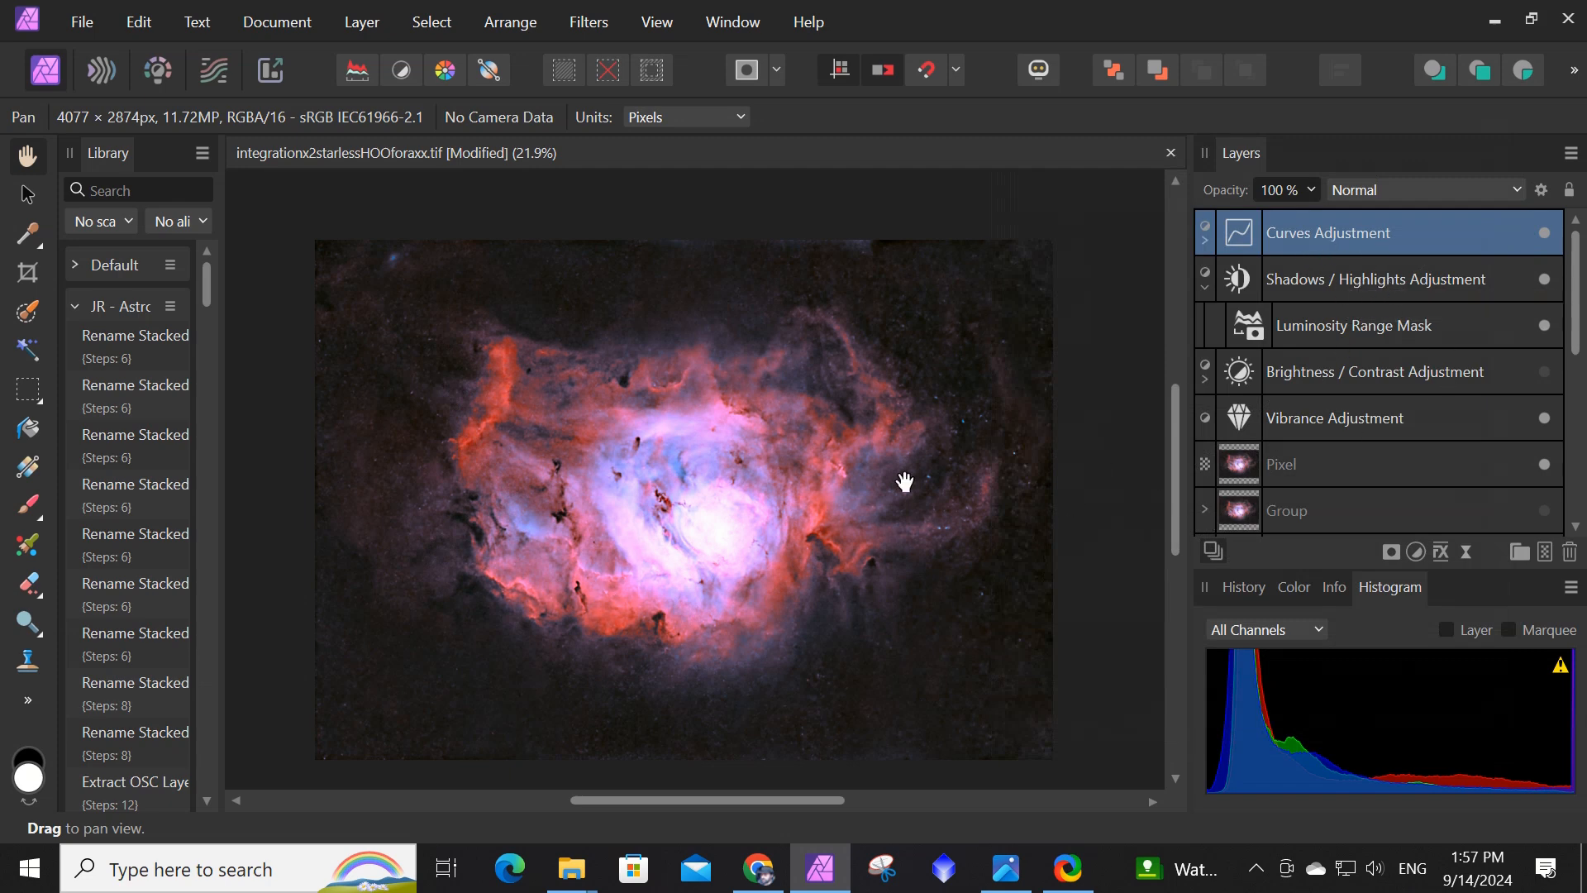
Turn the Brightness / Contrast Adjustment back on and merge the visible layers into a new pixel layer on top.
left_click(1204, 285)
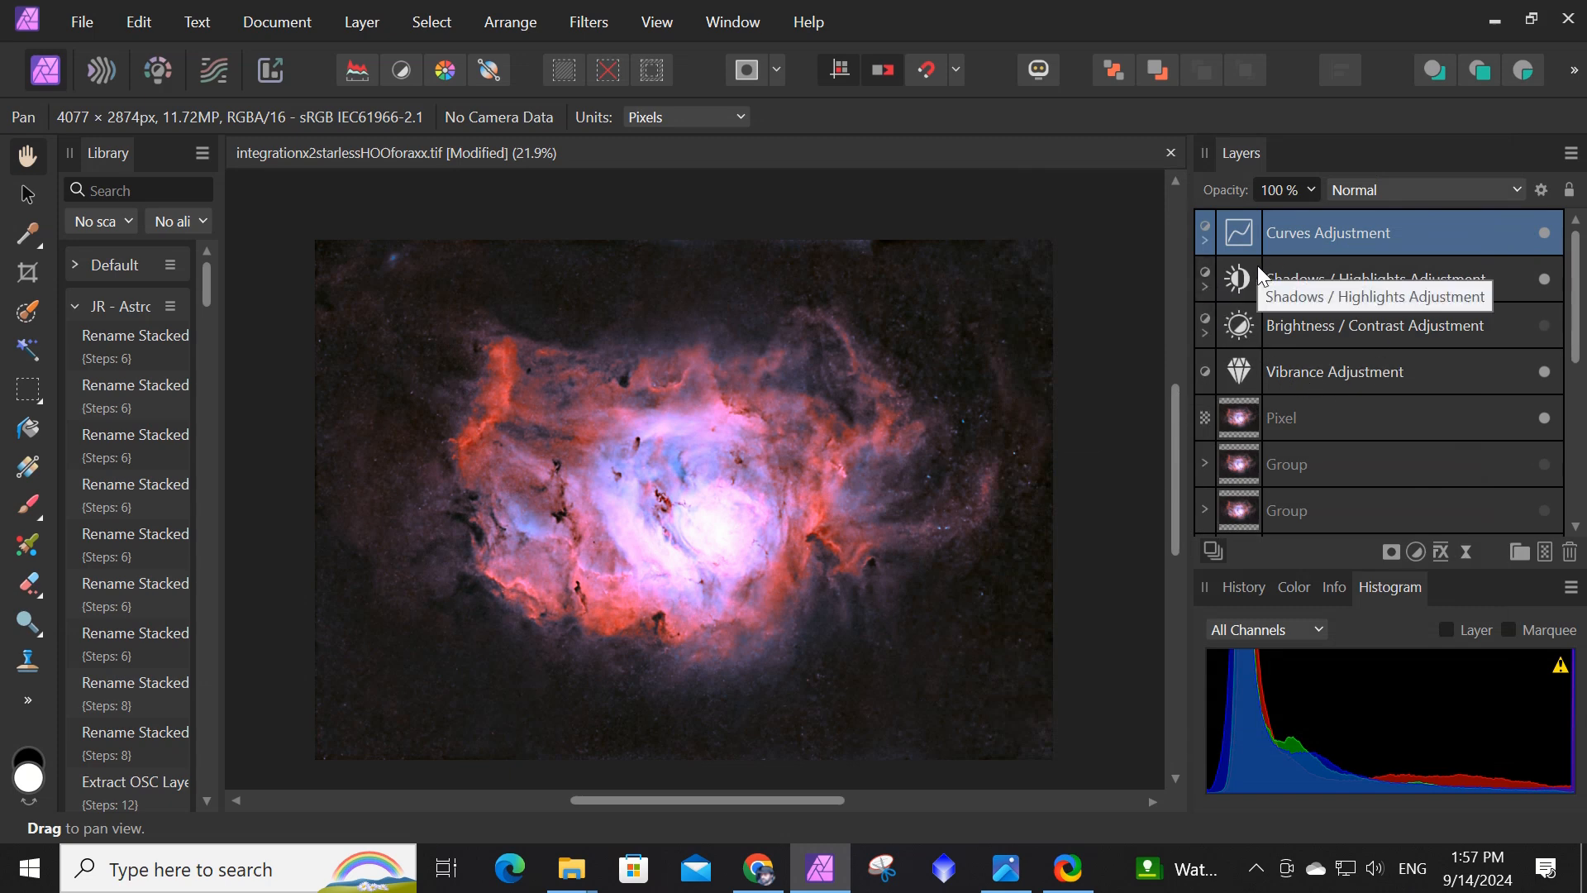
left_click(1544, 325)
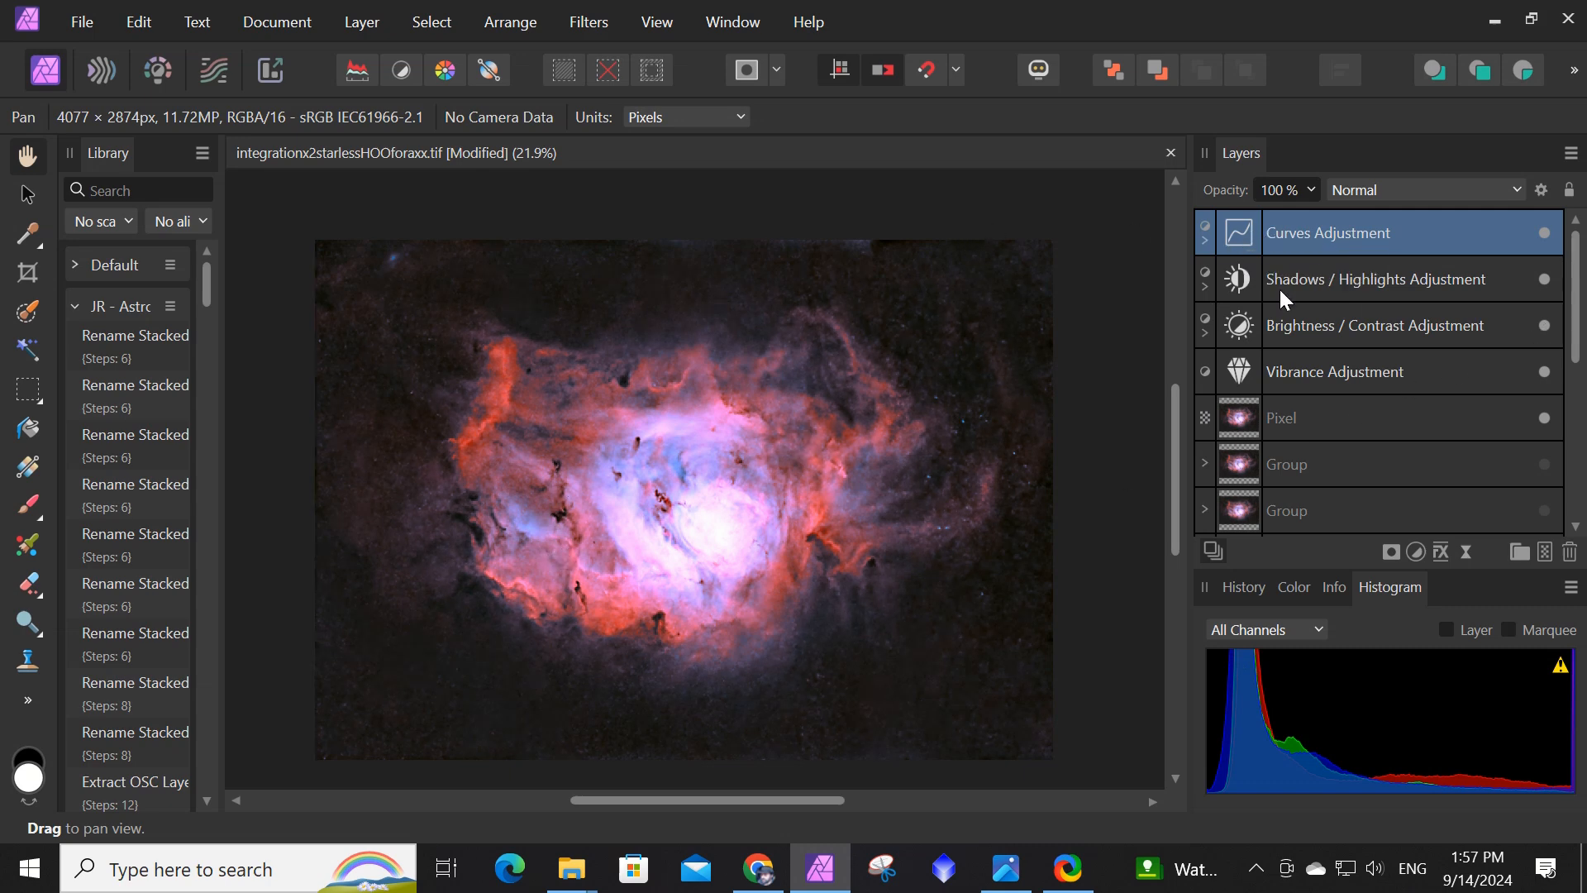
left_click(1292, 373, "shift")
right_click(1292, 374)
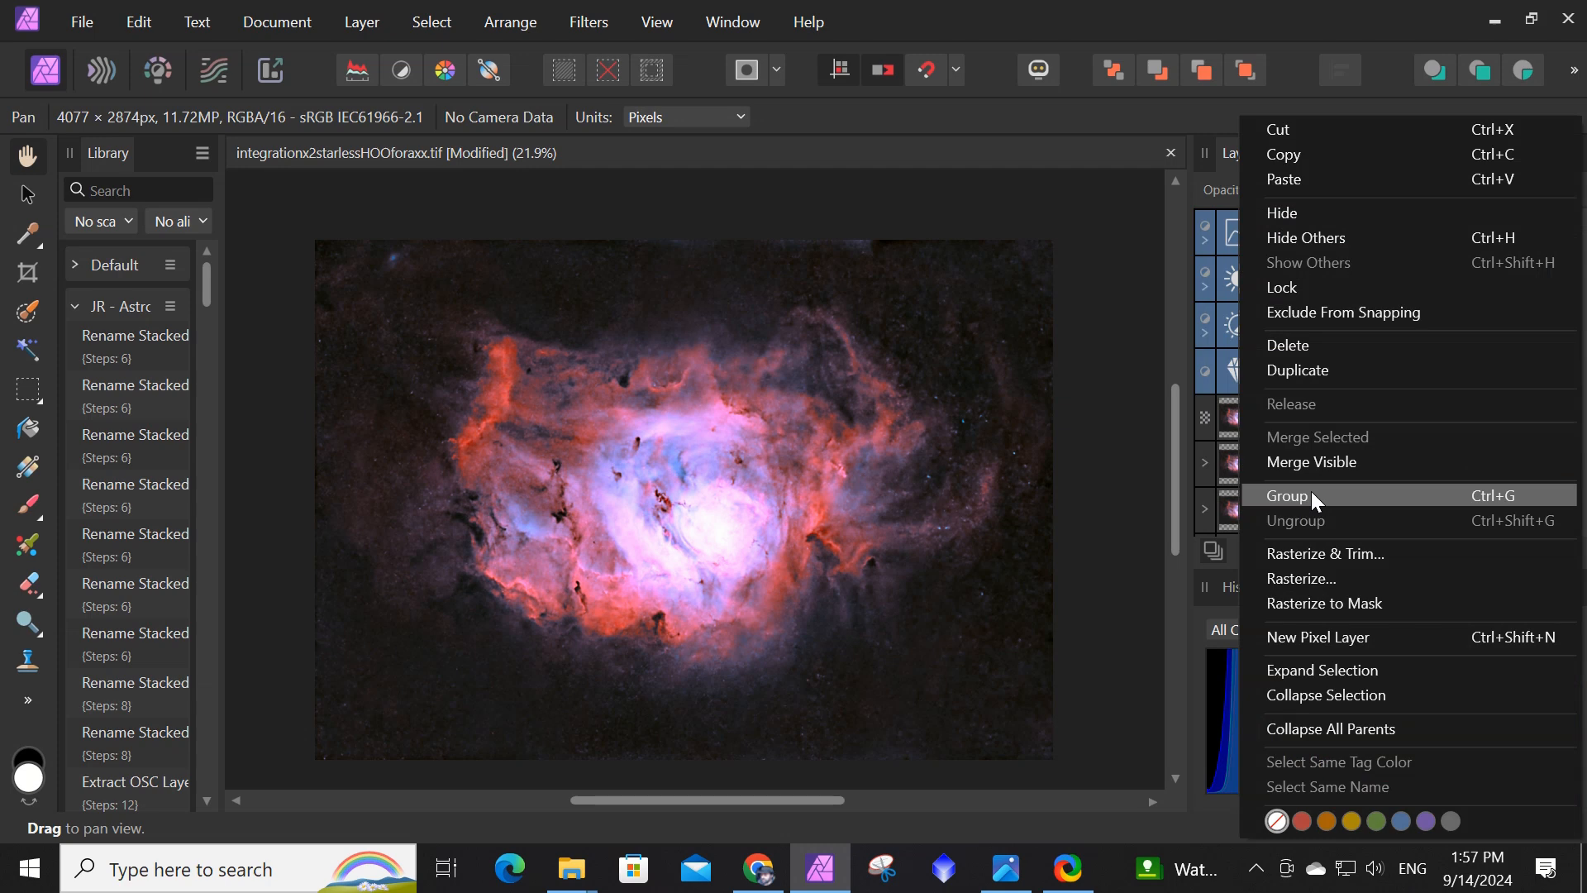
left_click(1139, 319)
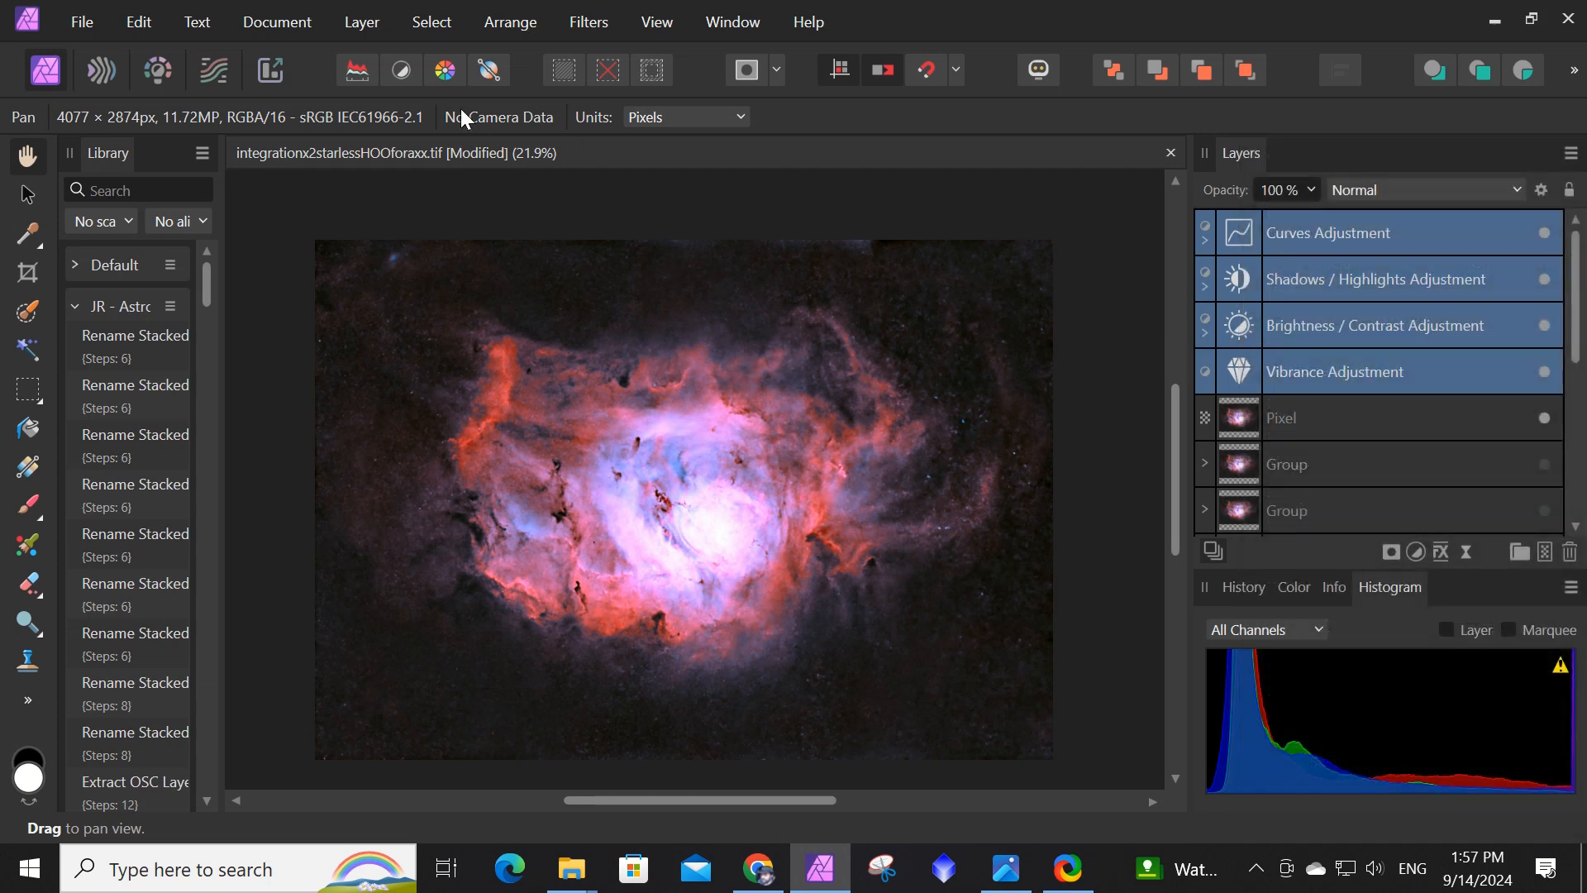
left_click(342, 23)
left_click(450, 690)
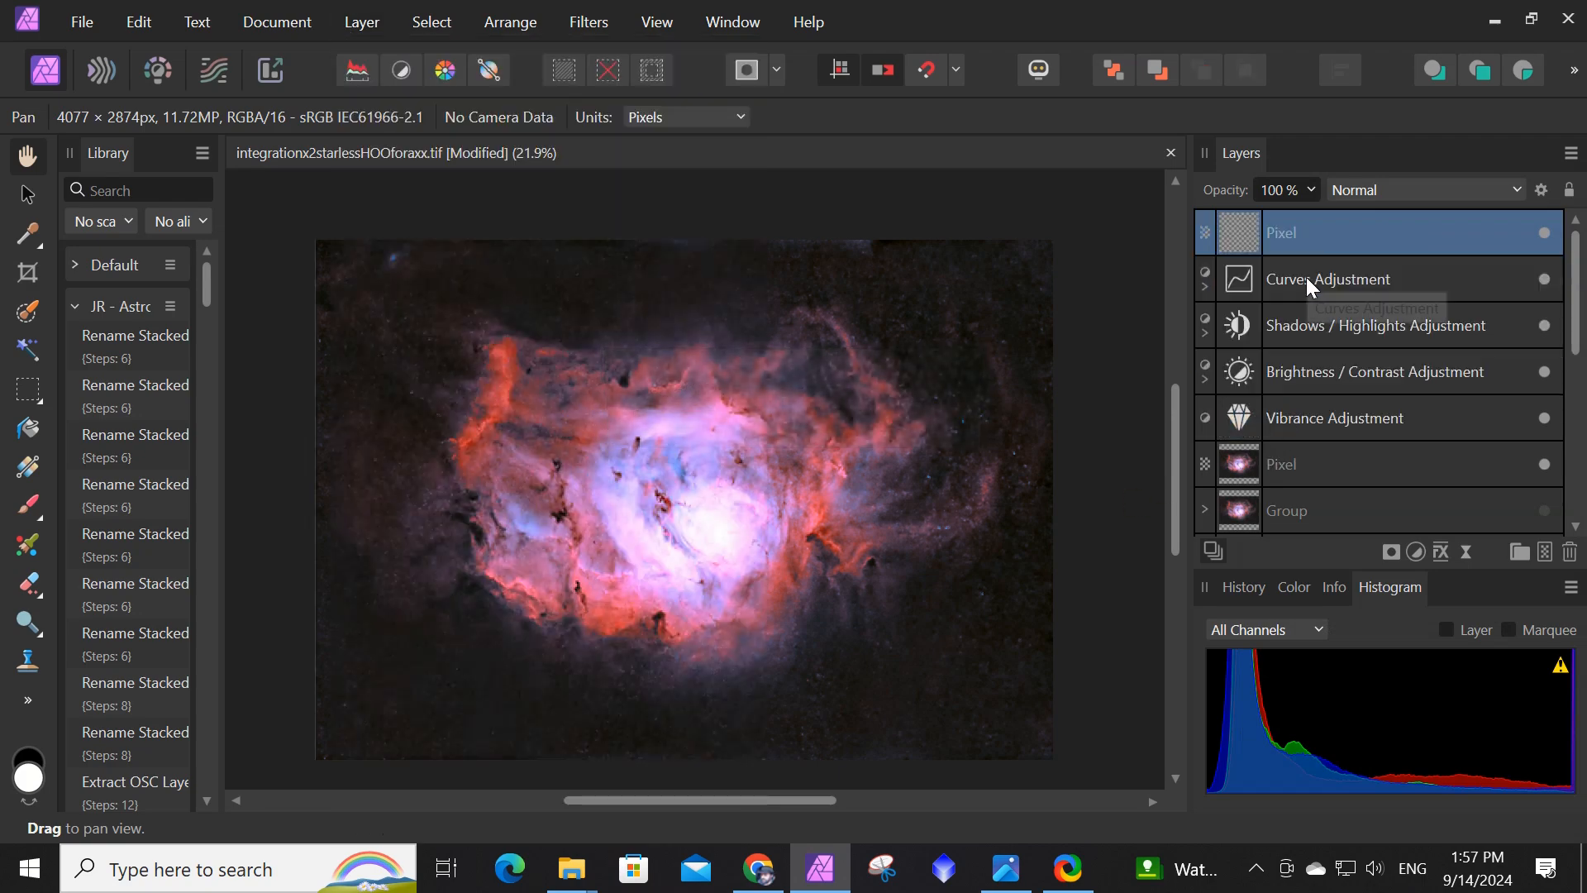
Group the Curves, Shadows / Highlights, Brightness / Contrast and Vibrance adjustments with the Pixel layer beneath them, and hide the group.
left_click(1306, 276)
left_click(1319, 414, "shift")
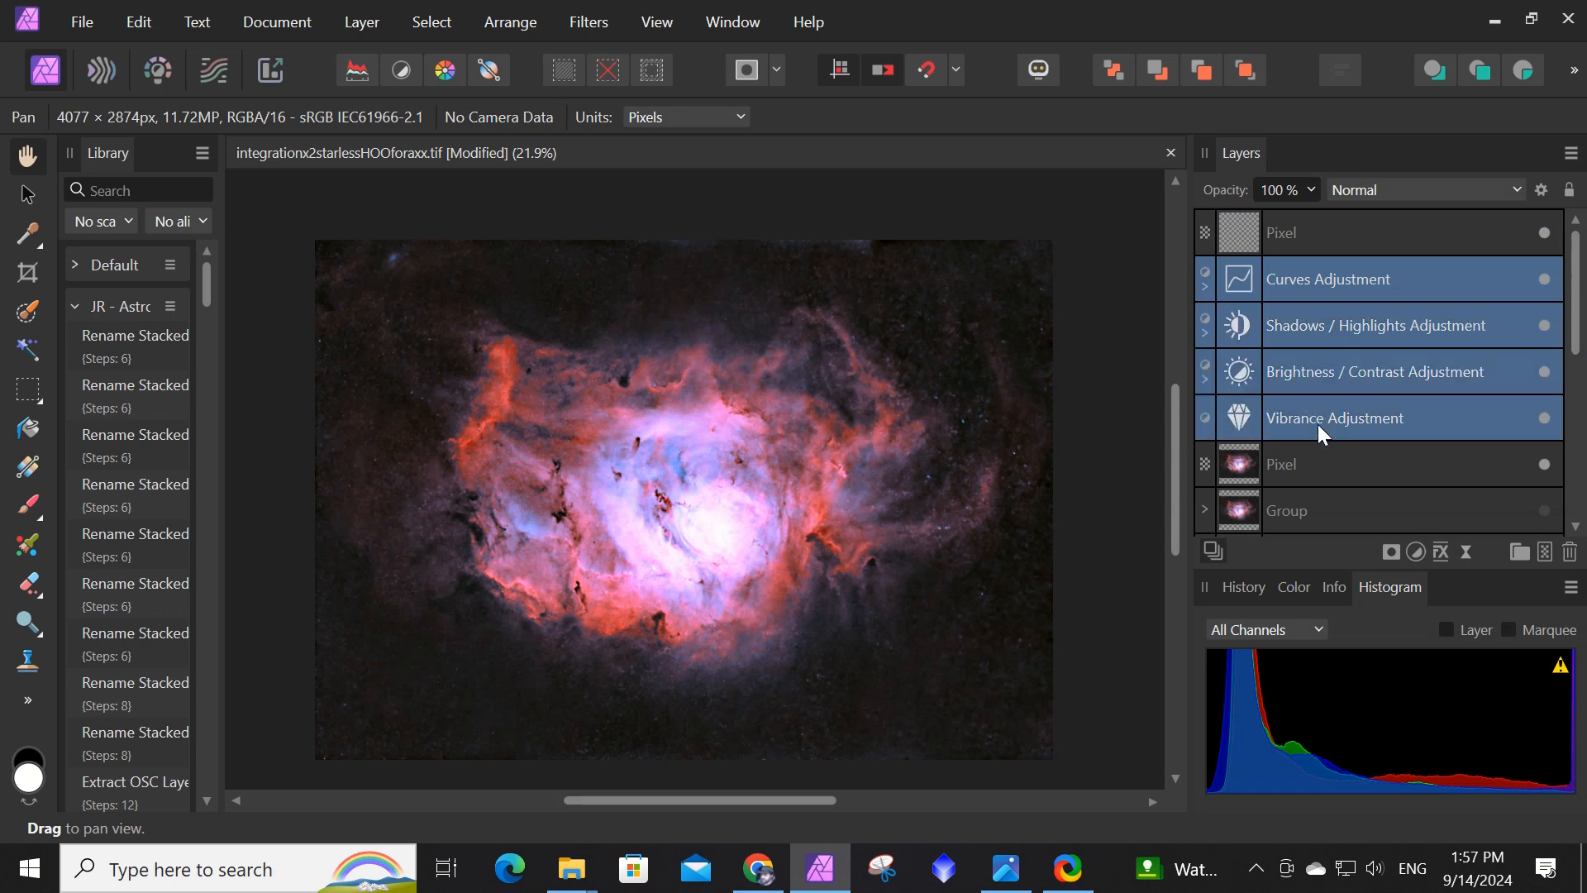
left_click(1321, 461, "shift")
right_click(1320, 464)
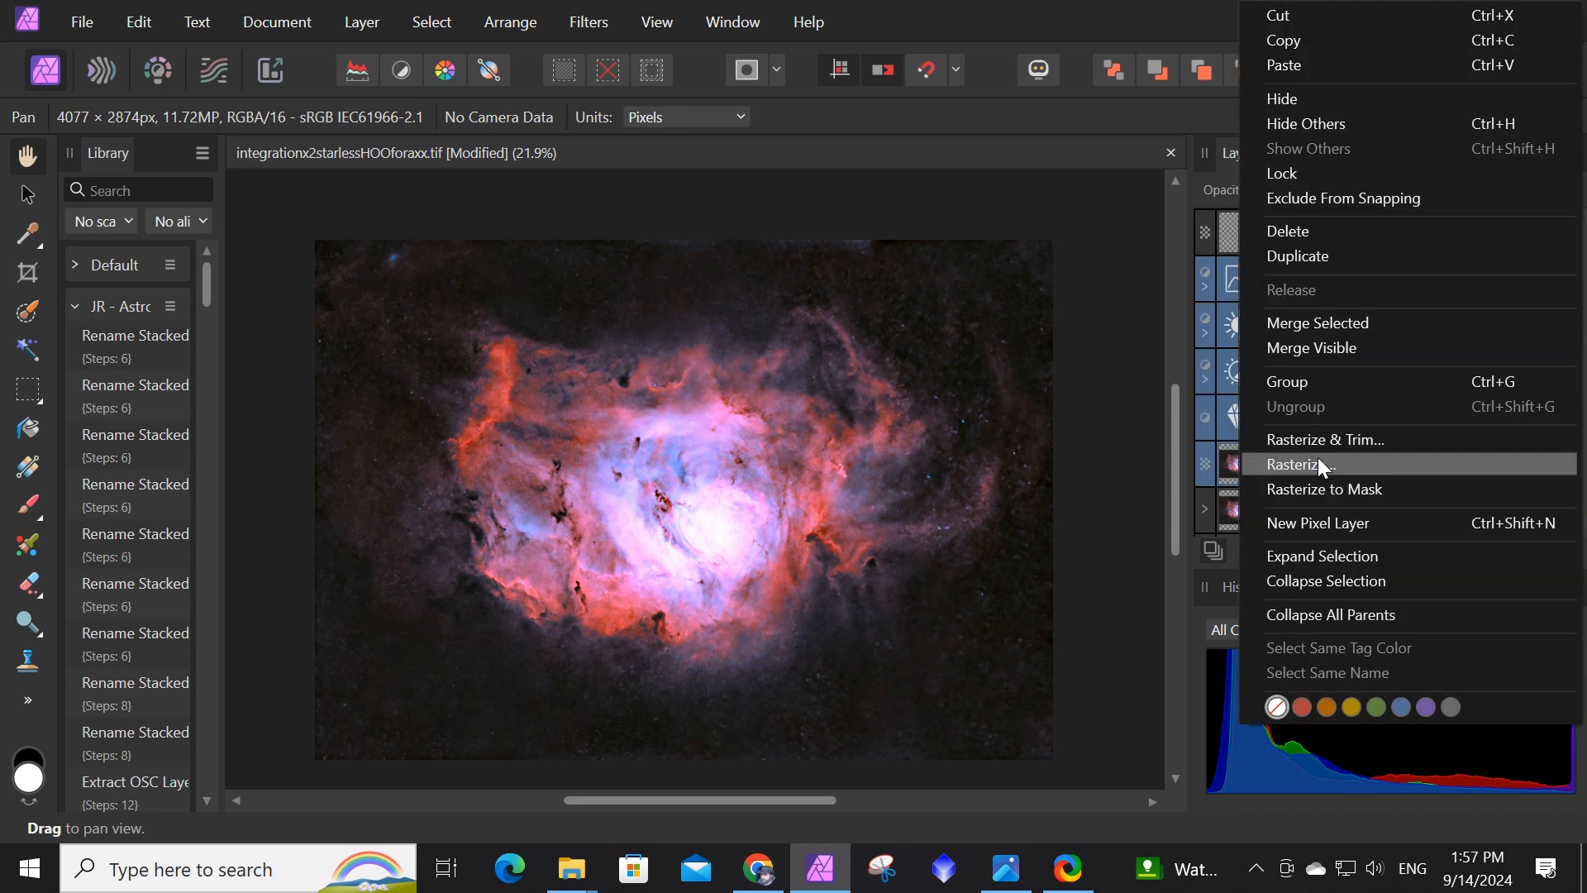
left_click(1301, 381)
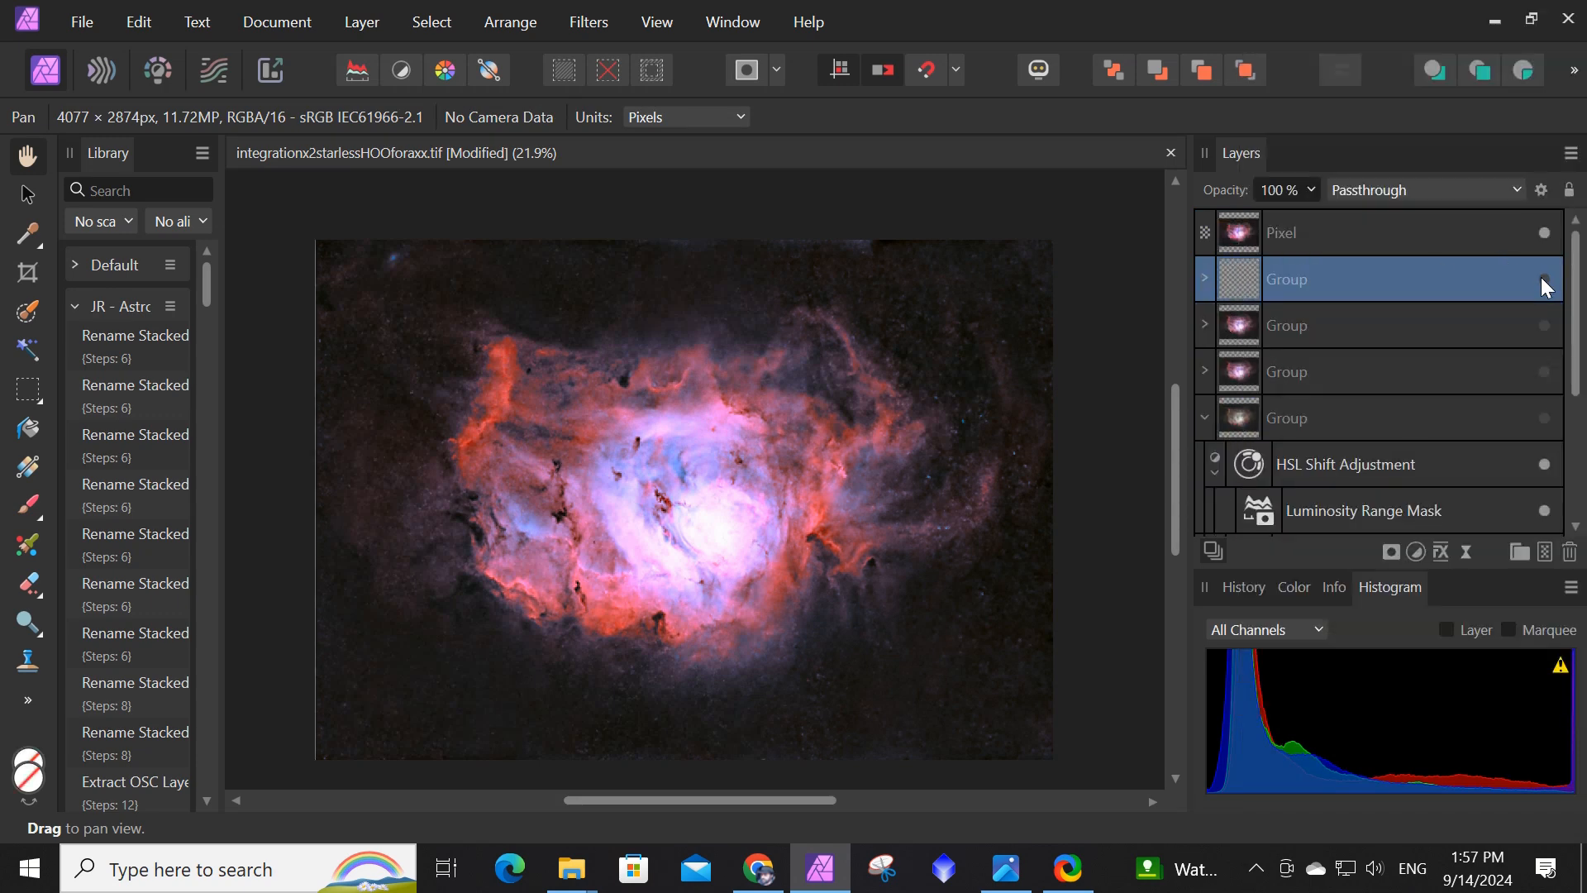
Add a Levels Adjustment above the merged top Pixel layer.
left_click(1336, 239)
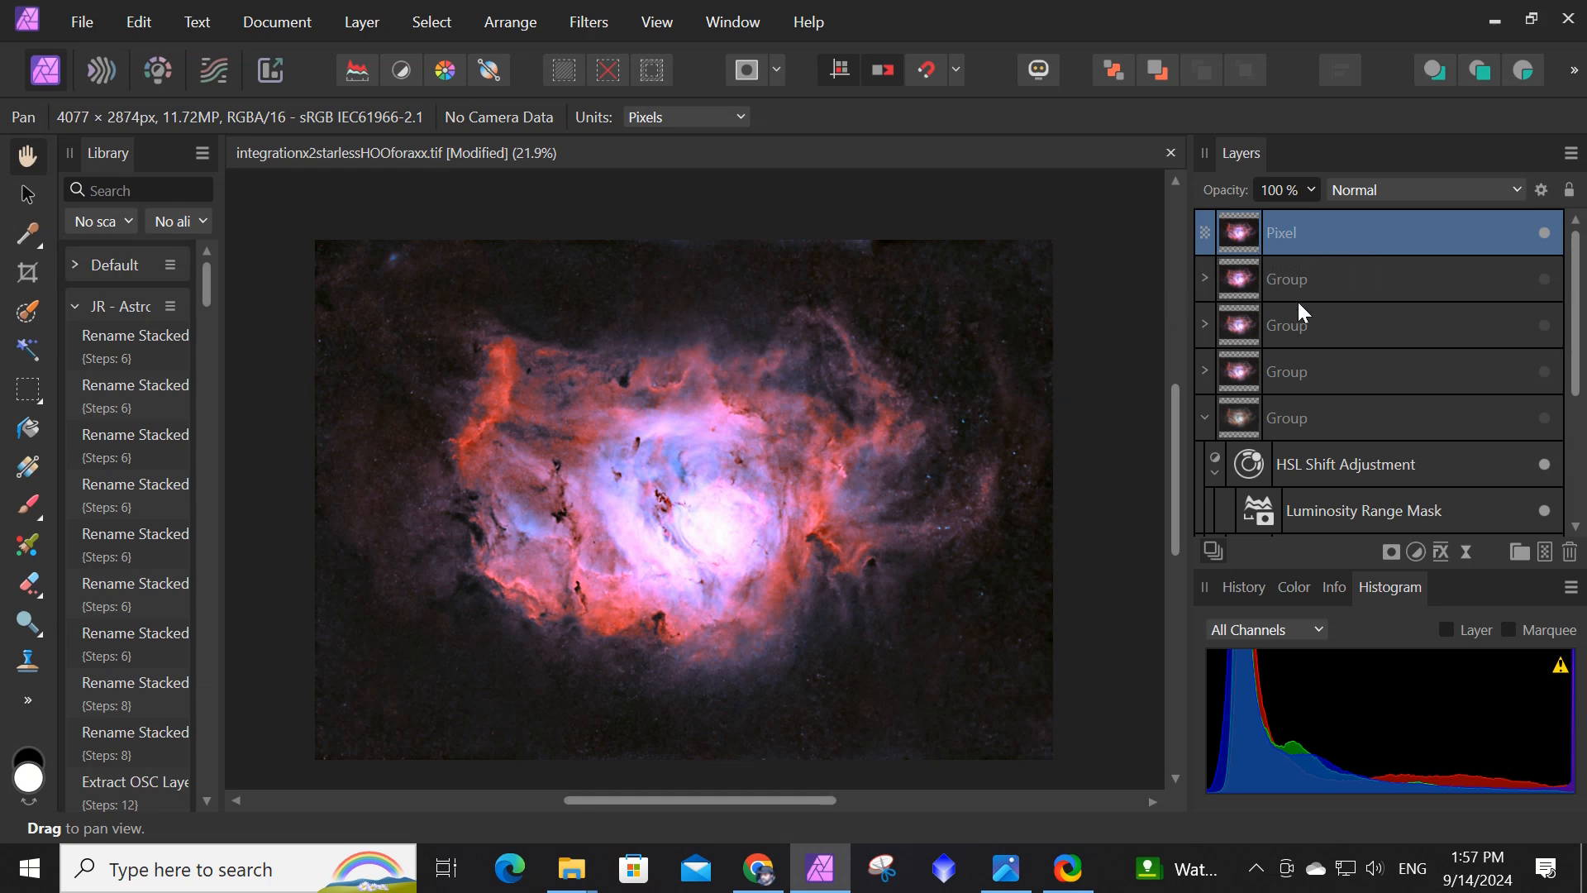
left_click(1415, 552)
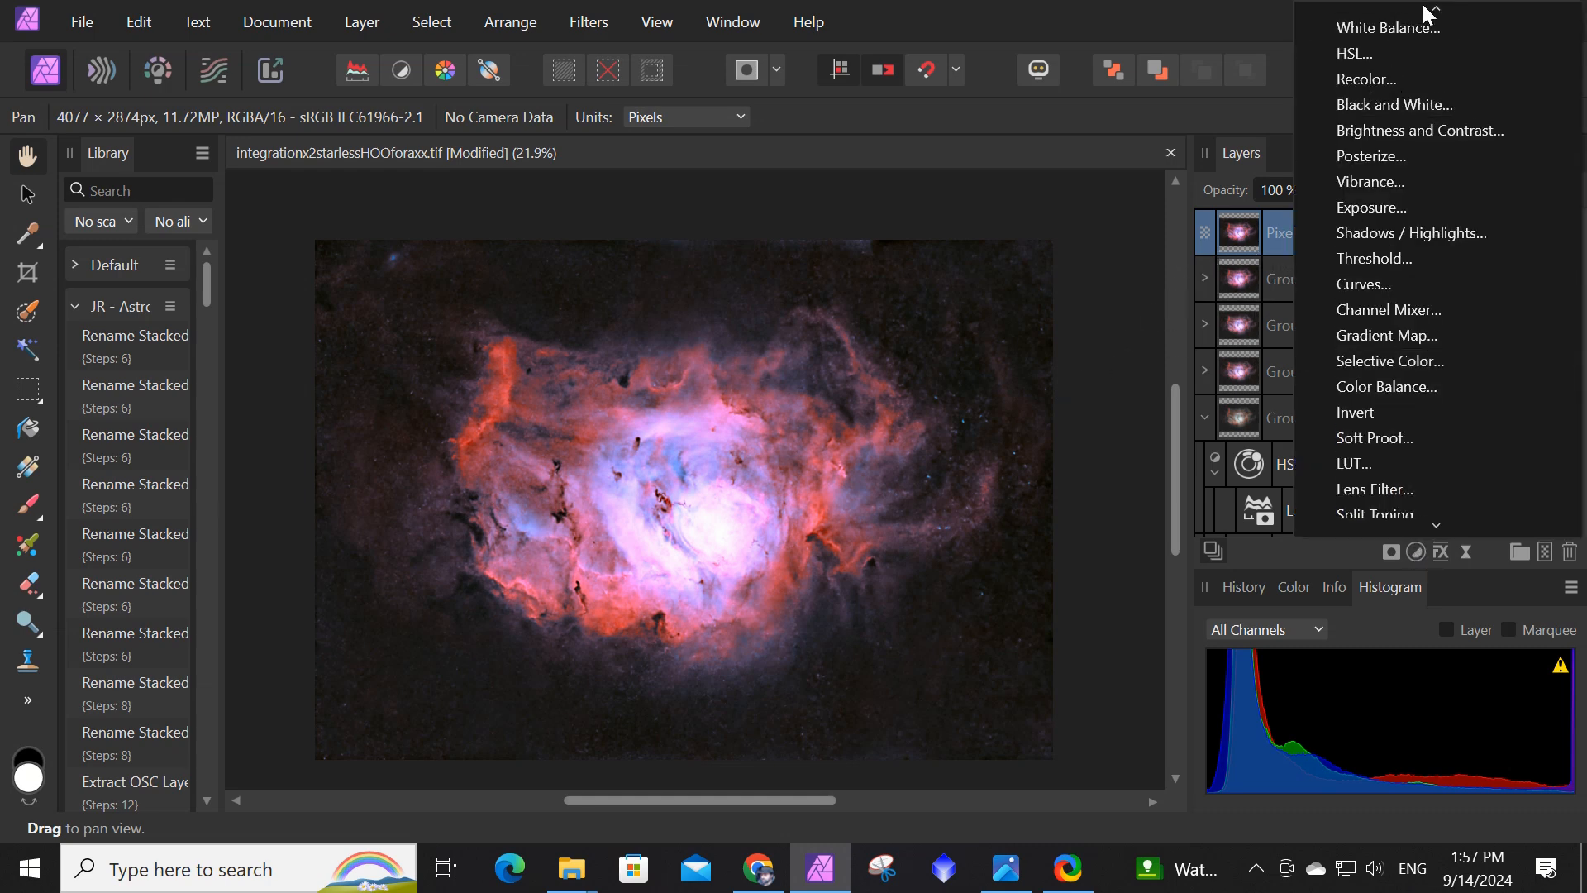
mouse_move(1437, 8)
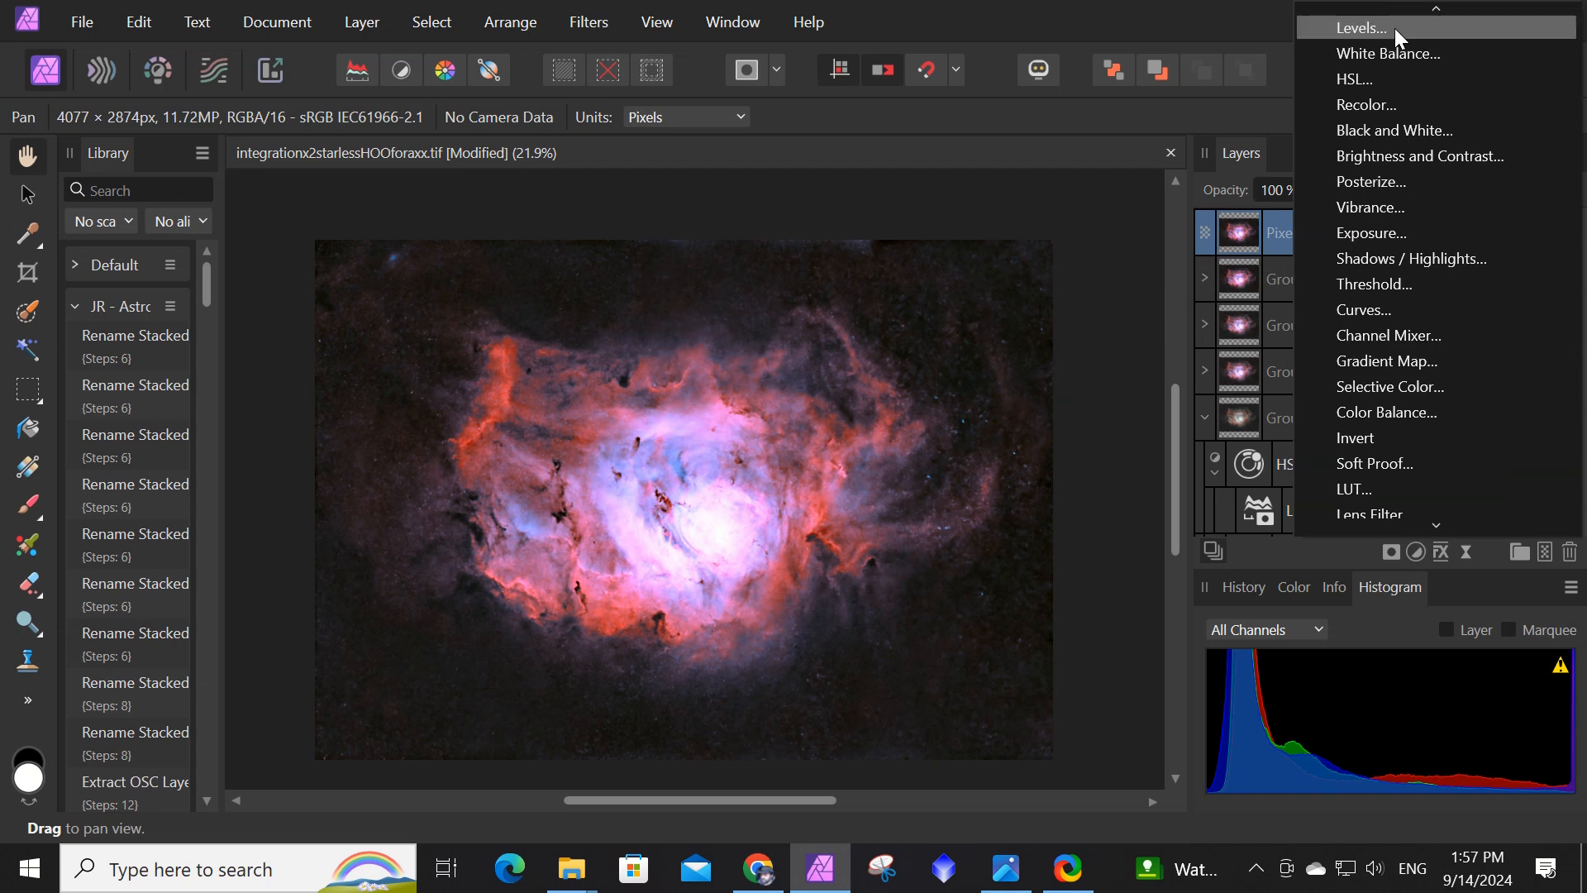
left_click(1395, 28)
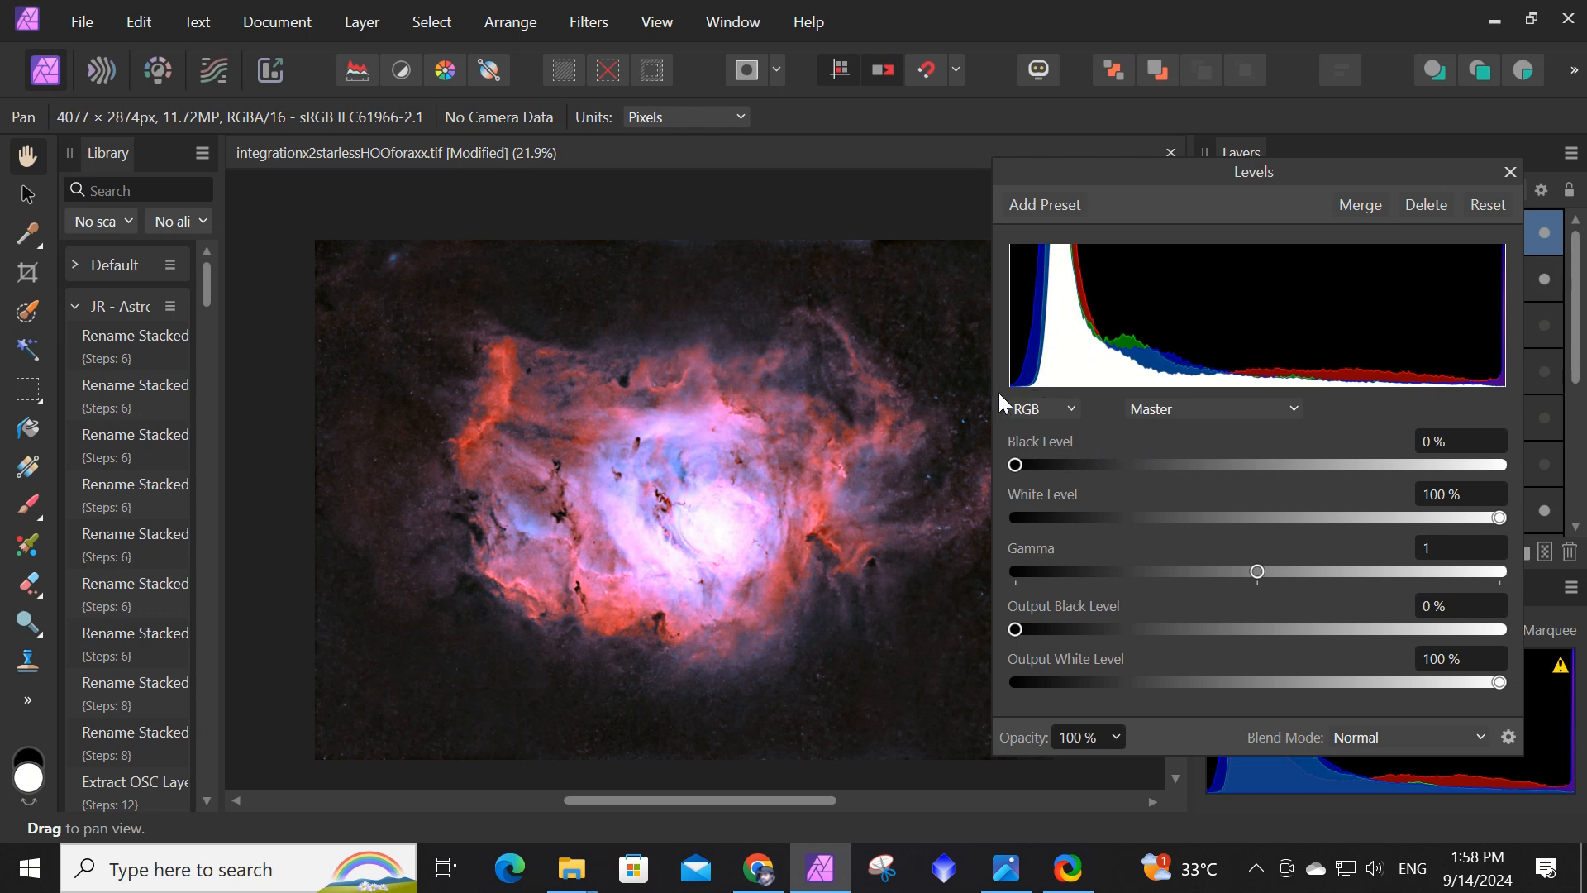
Set the Levels Black Level to 2% for both the Red and Green channels.
left_click(1297, 409)
left_click(1235, 463)
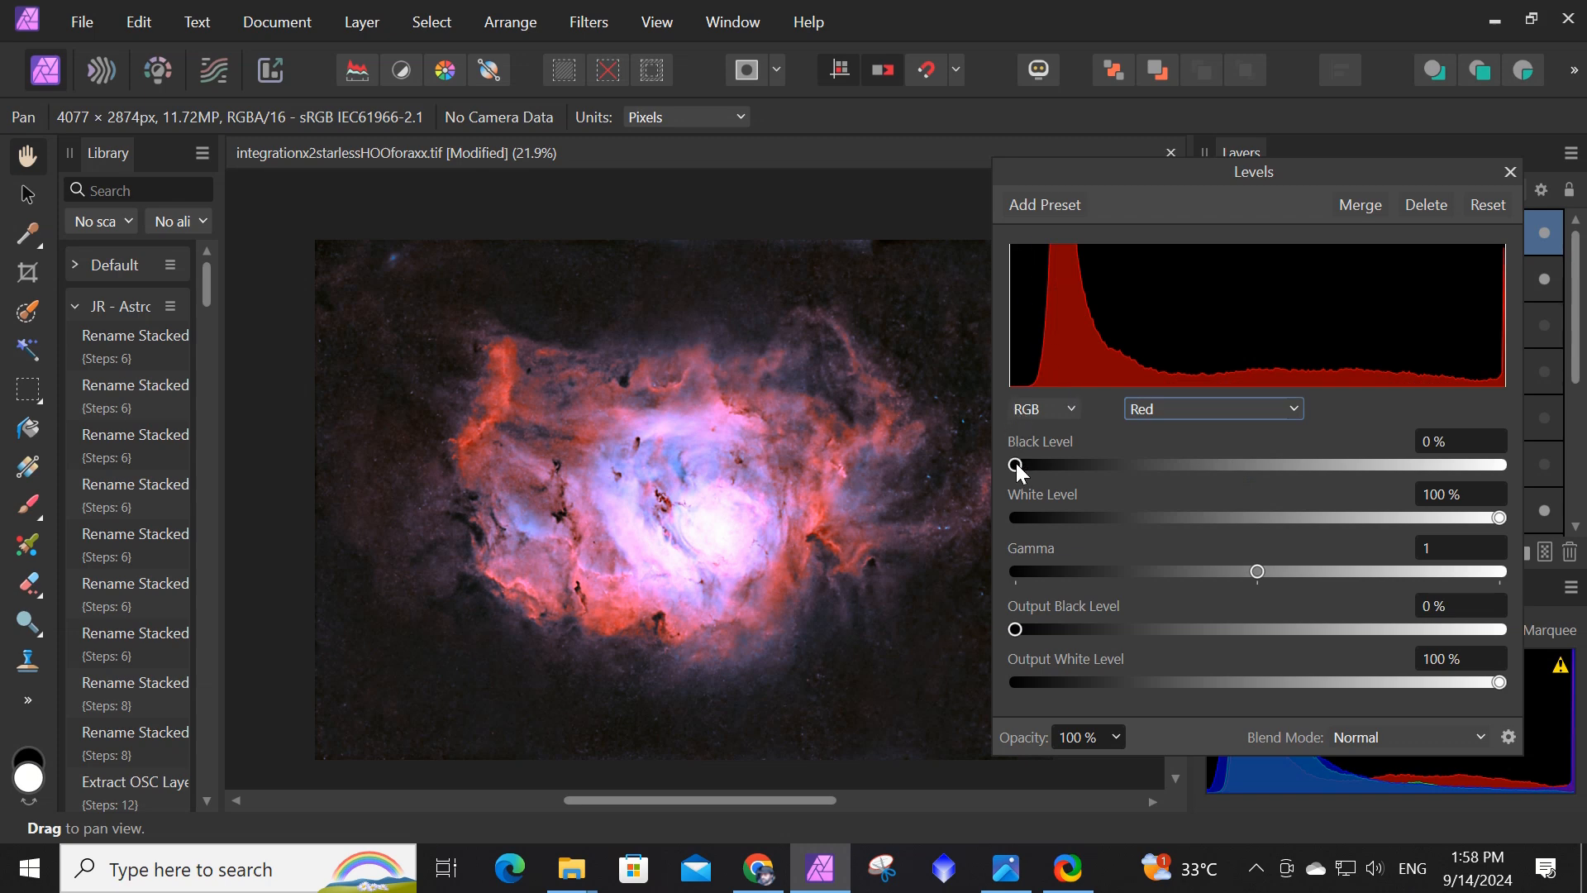
left_click_drag(1018, 465, 1030, 467)
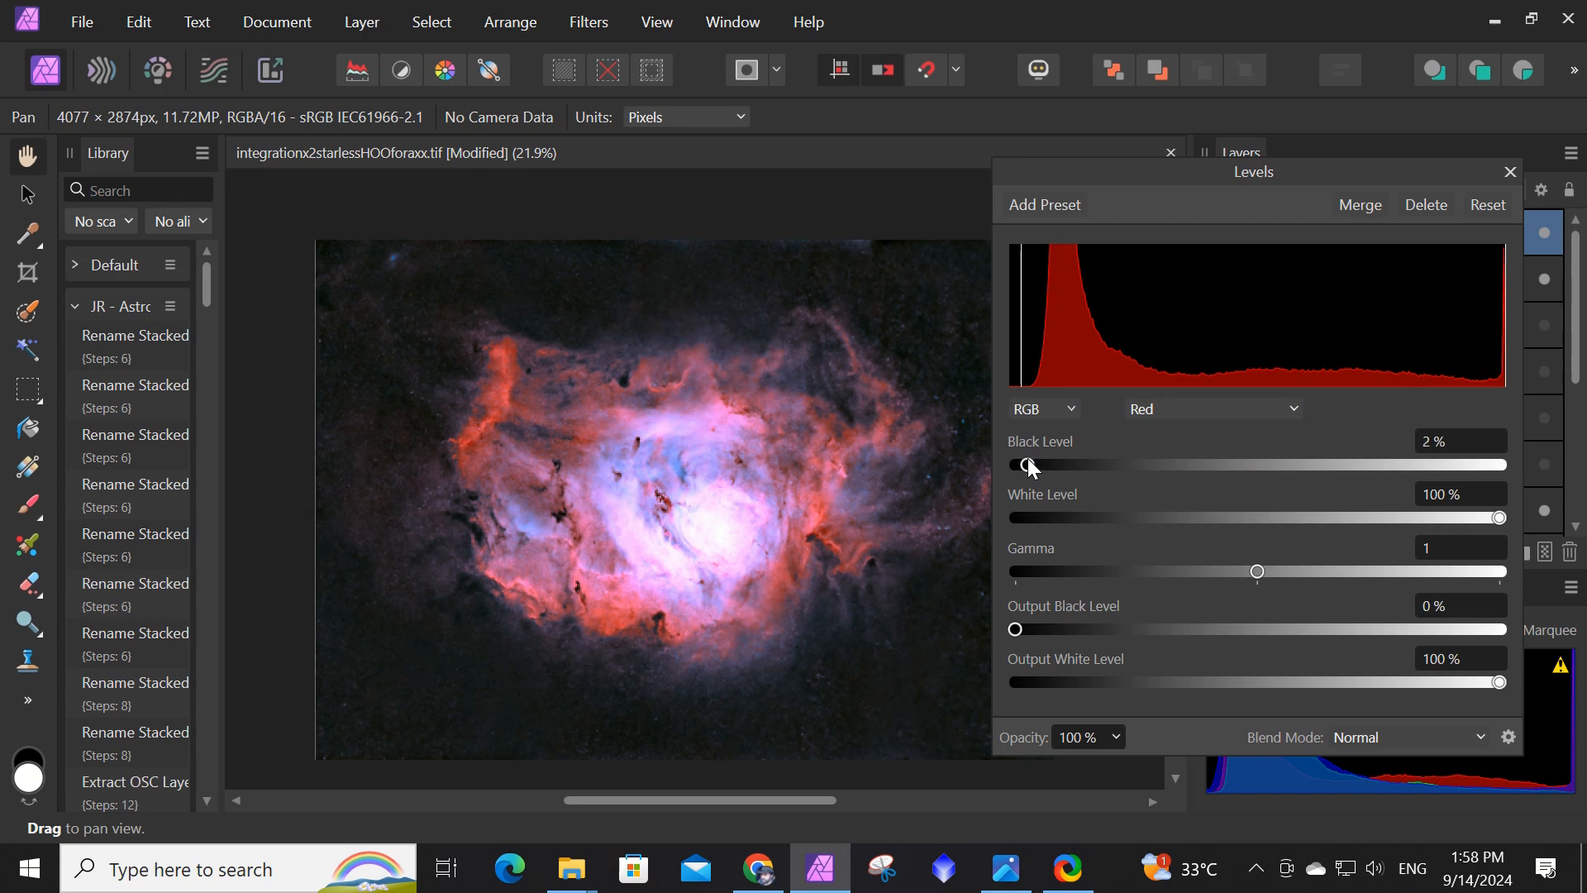
left_click(1295, 408)
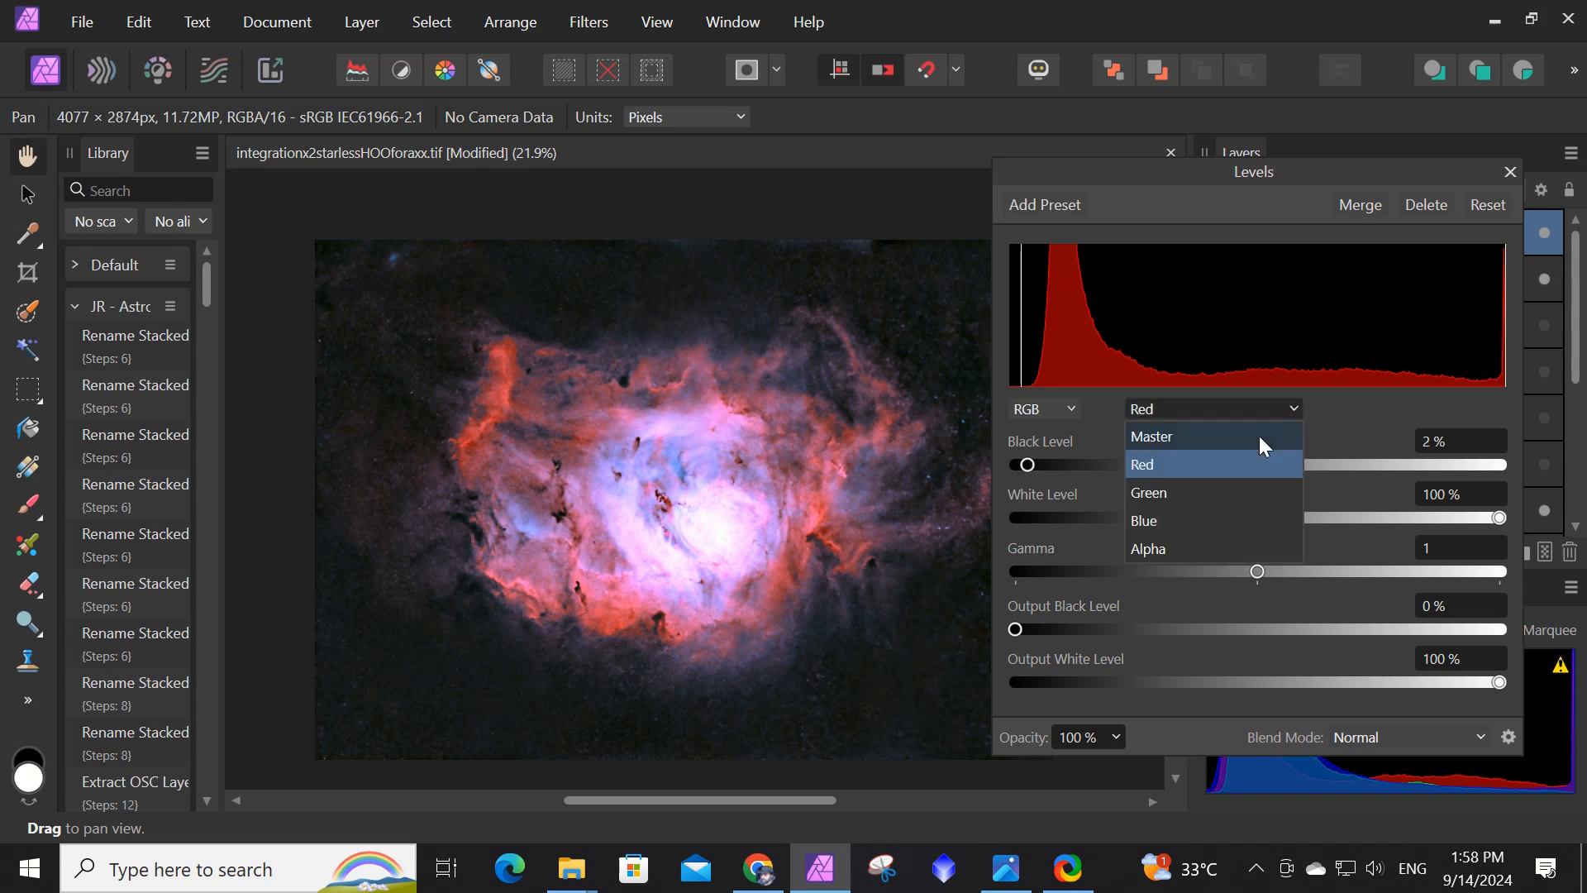
left_click(1195, 490)
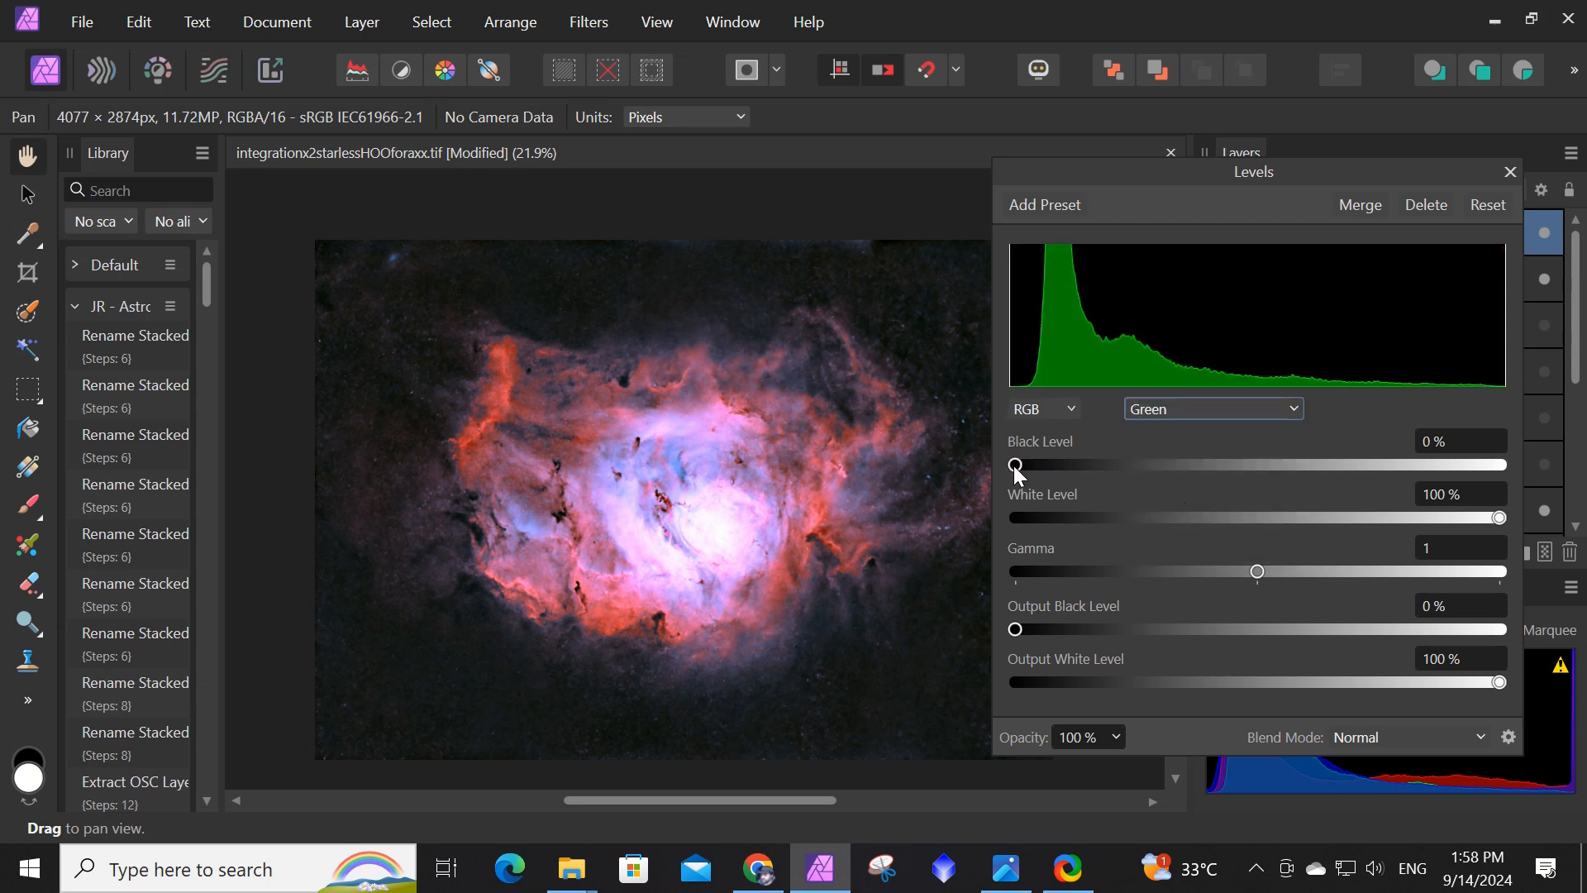
left_click_drag(1014, 466, 1023, 464)
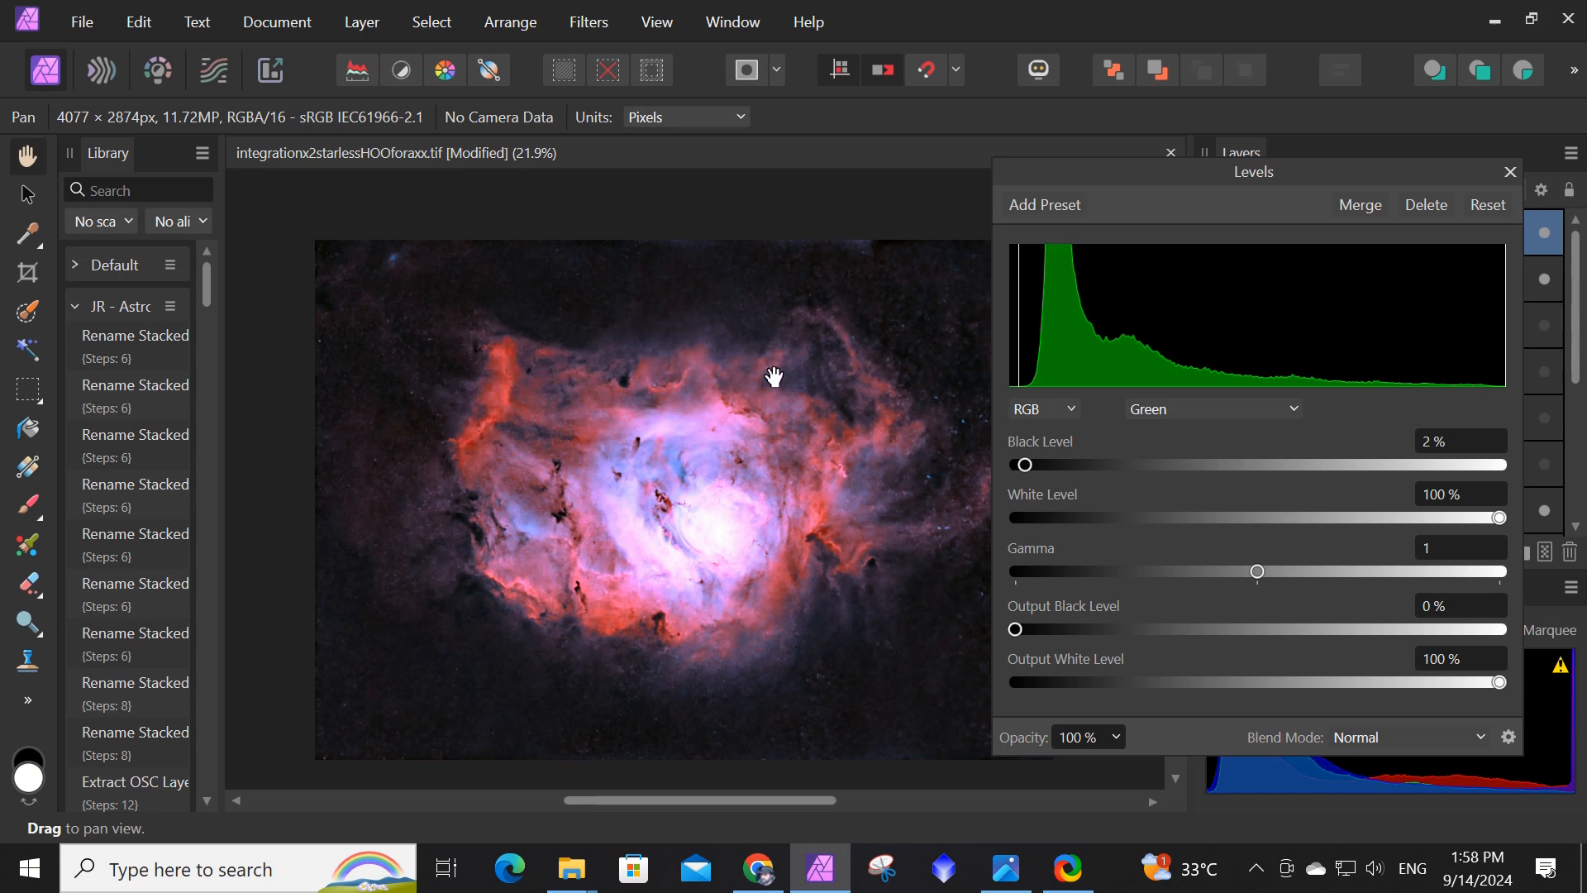
Try a Red channel gamma of 0.879 and test the Green channel's gamma in the Levels Adjustment.
left_click(1294, 410)
left_click(1185, 520)
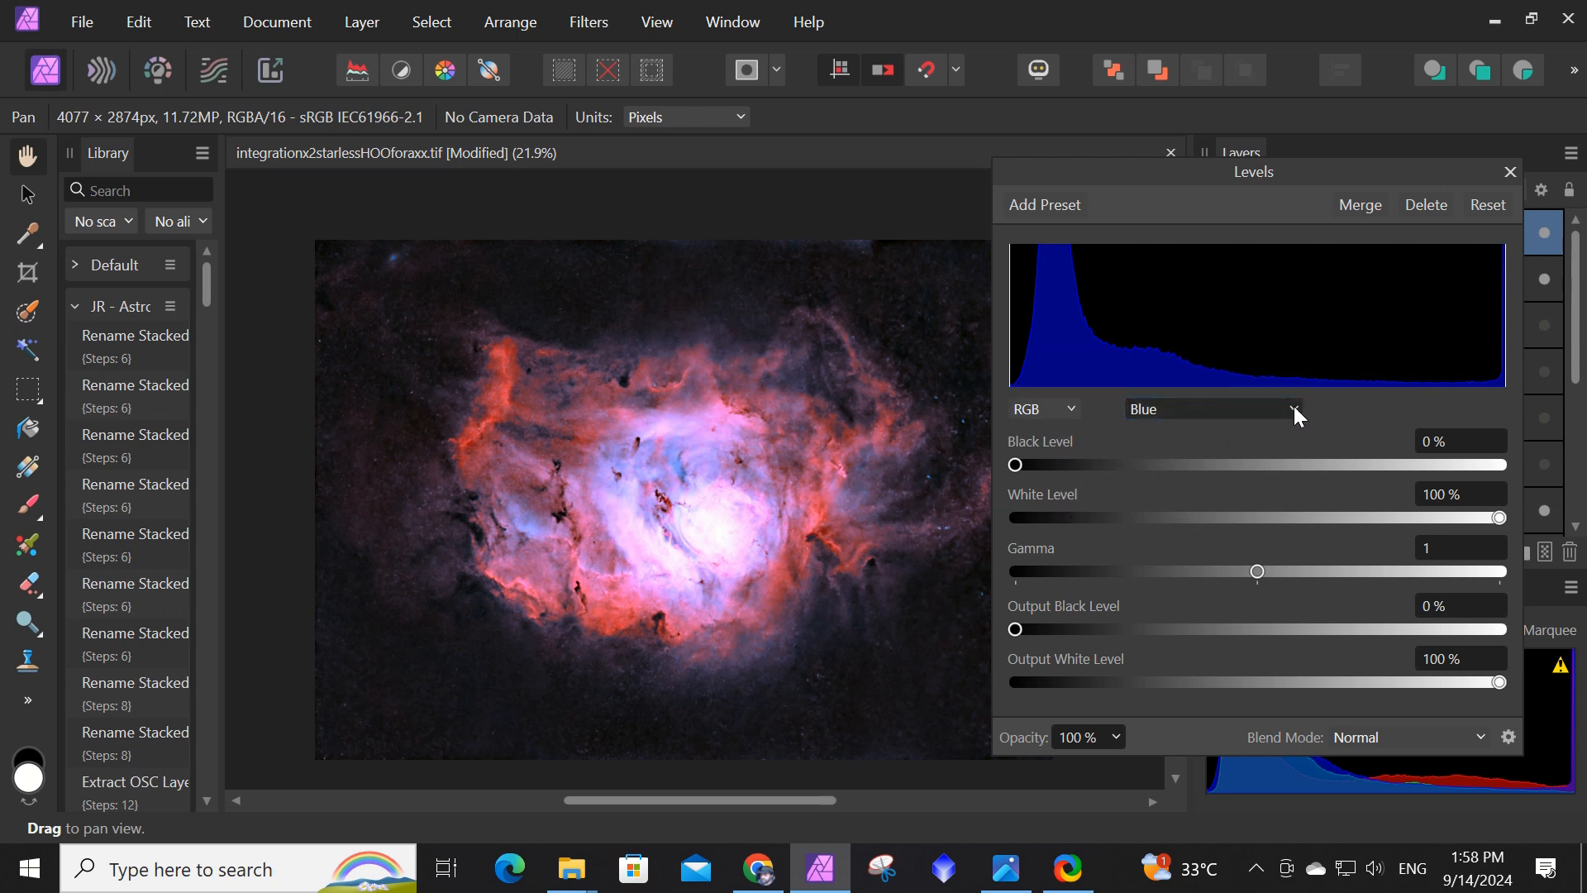
left_click(1195, 411)
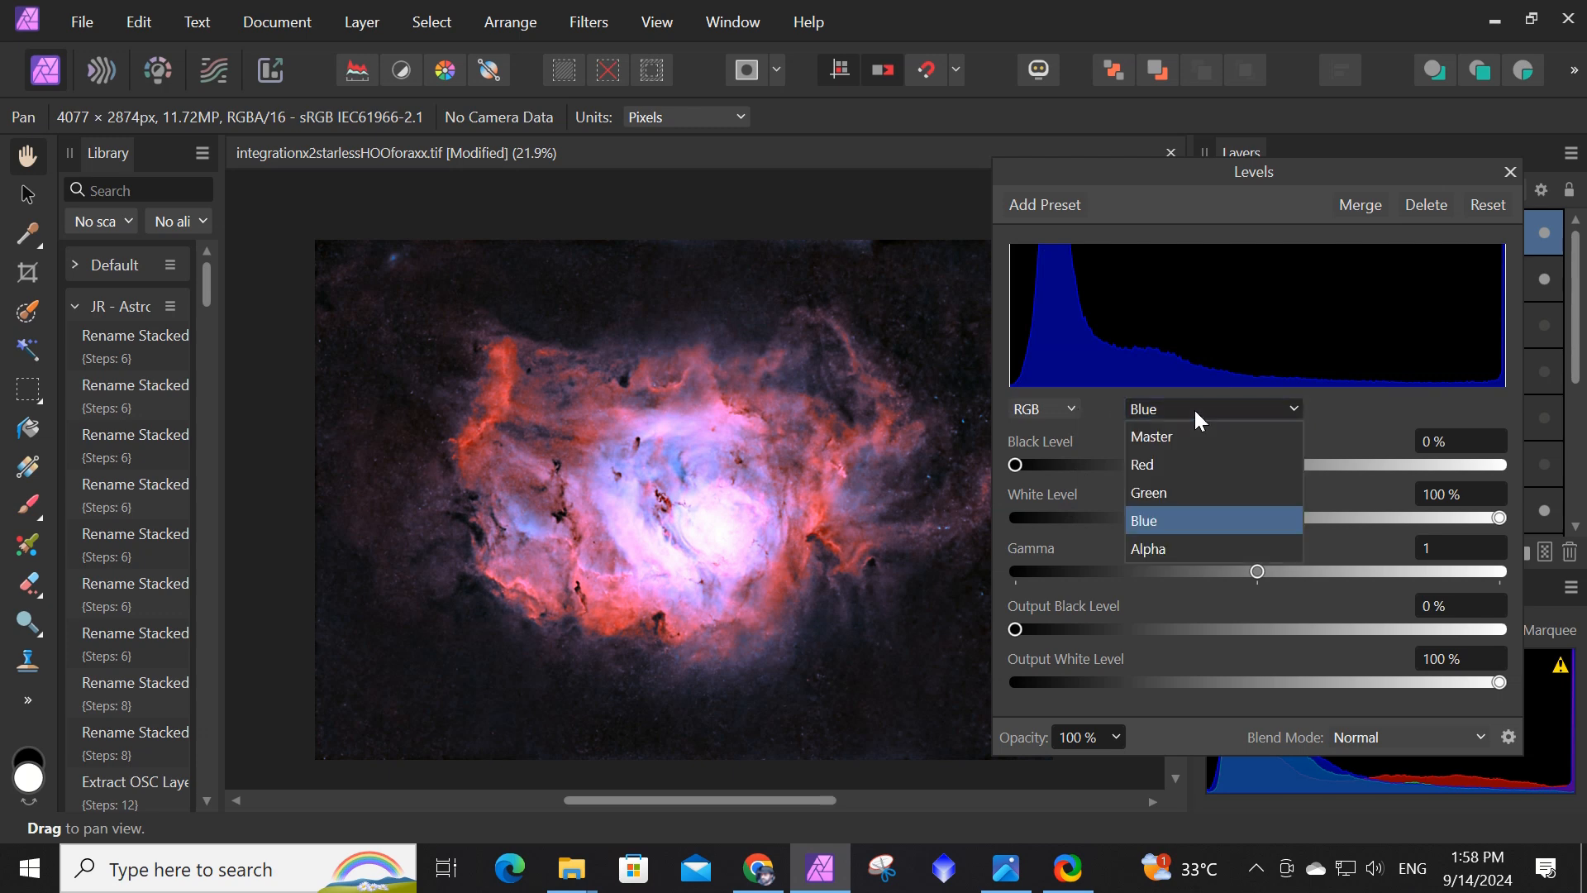
left_click(1172, 464)
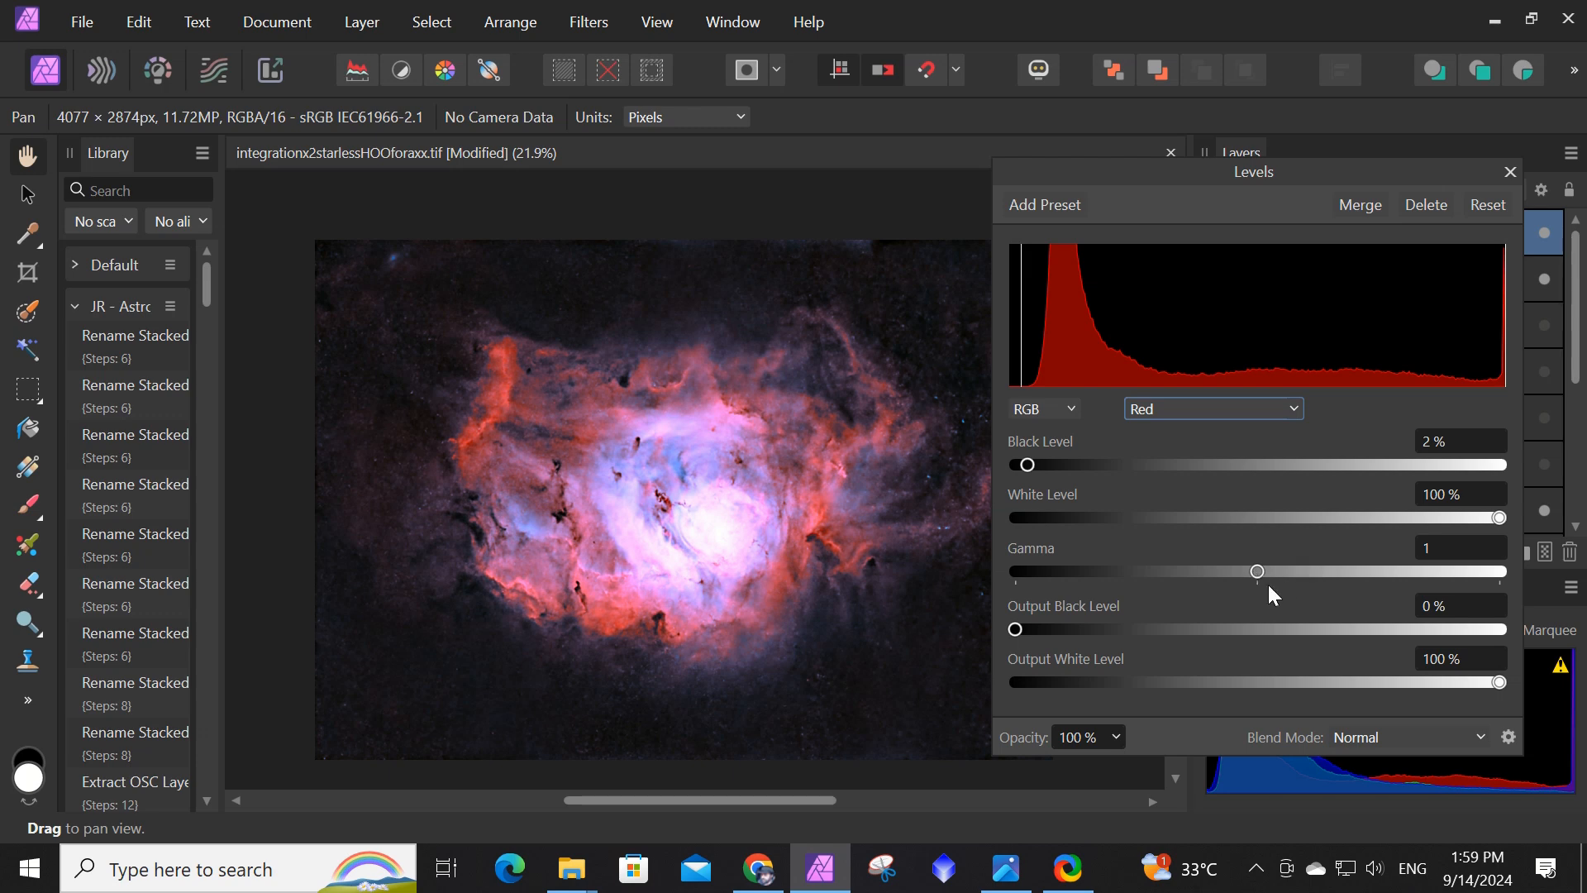
mouse_move(1261, 569)
left_mouse_down()
mouse_move(1306, 560)
mouse_move(1202, 567)
mouse_move(1230, 569)
left_mouse_up()
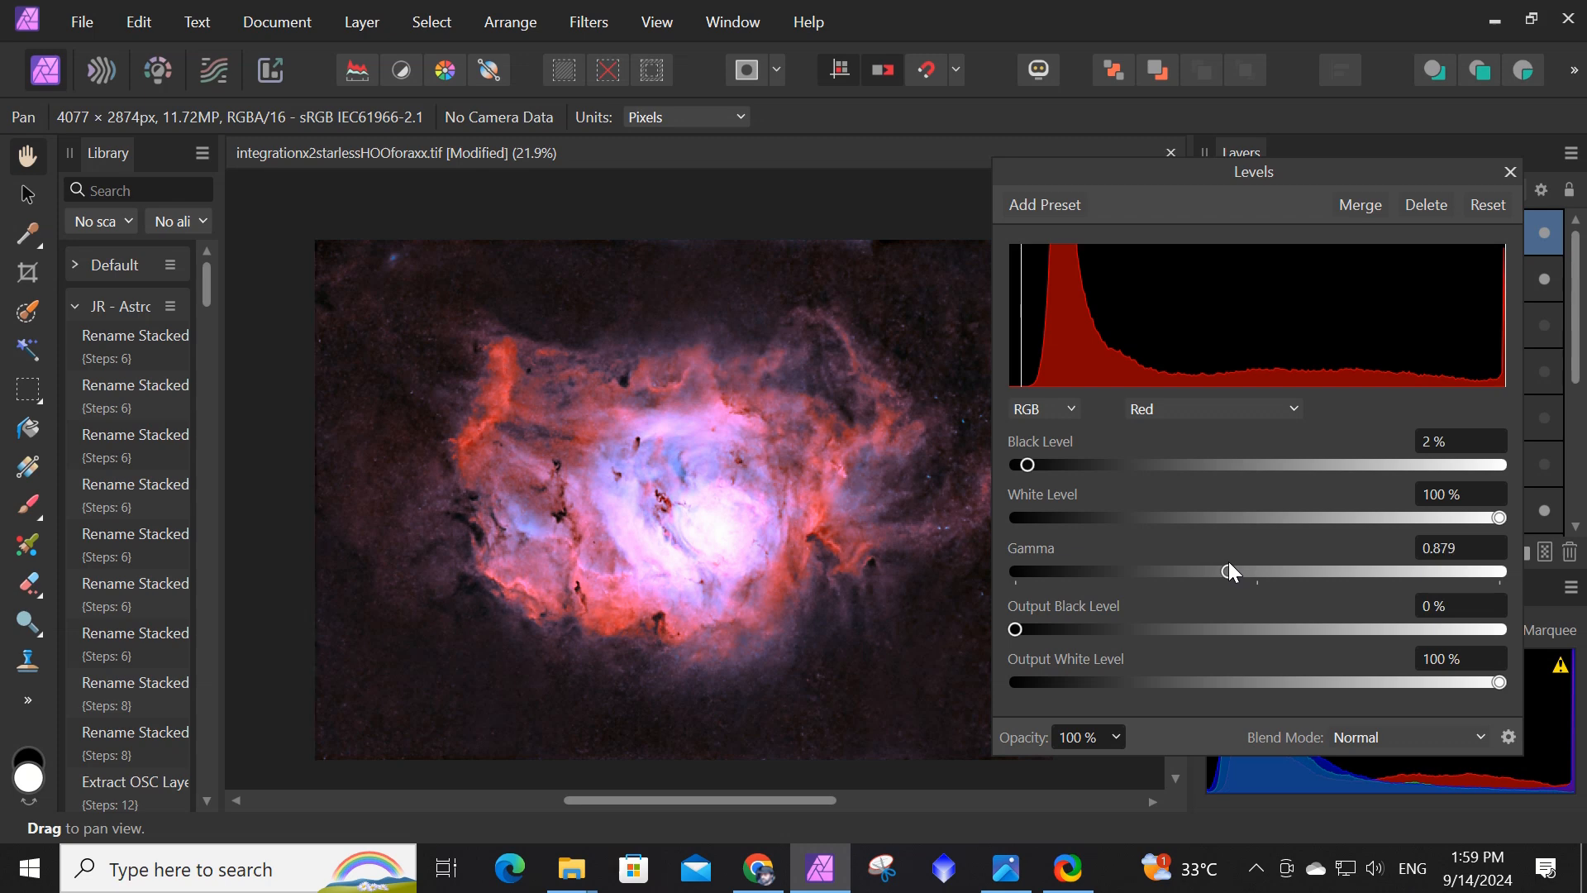
left_click(1294, 410)
left_click(1223, 504)
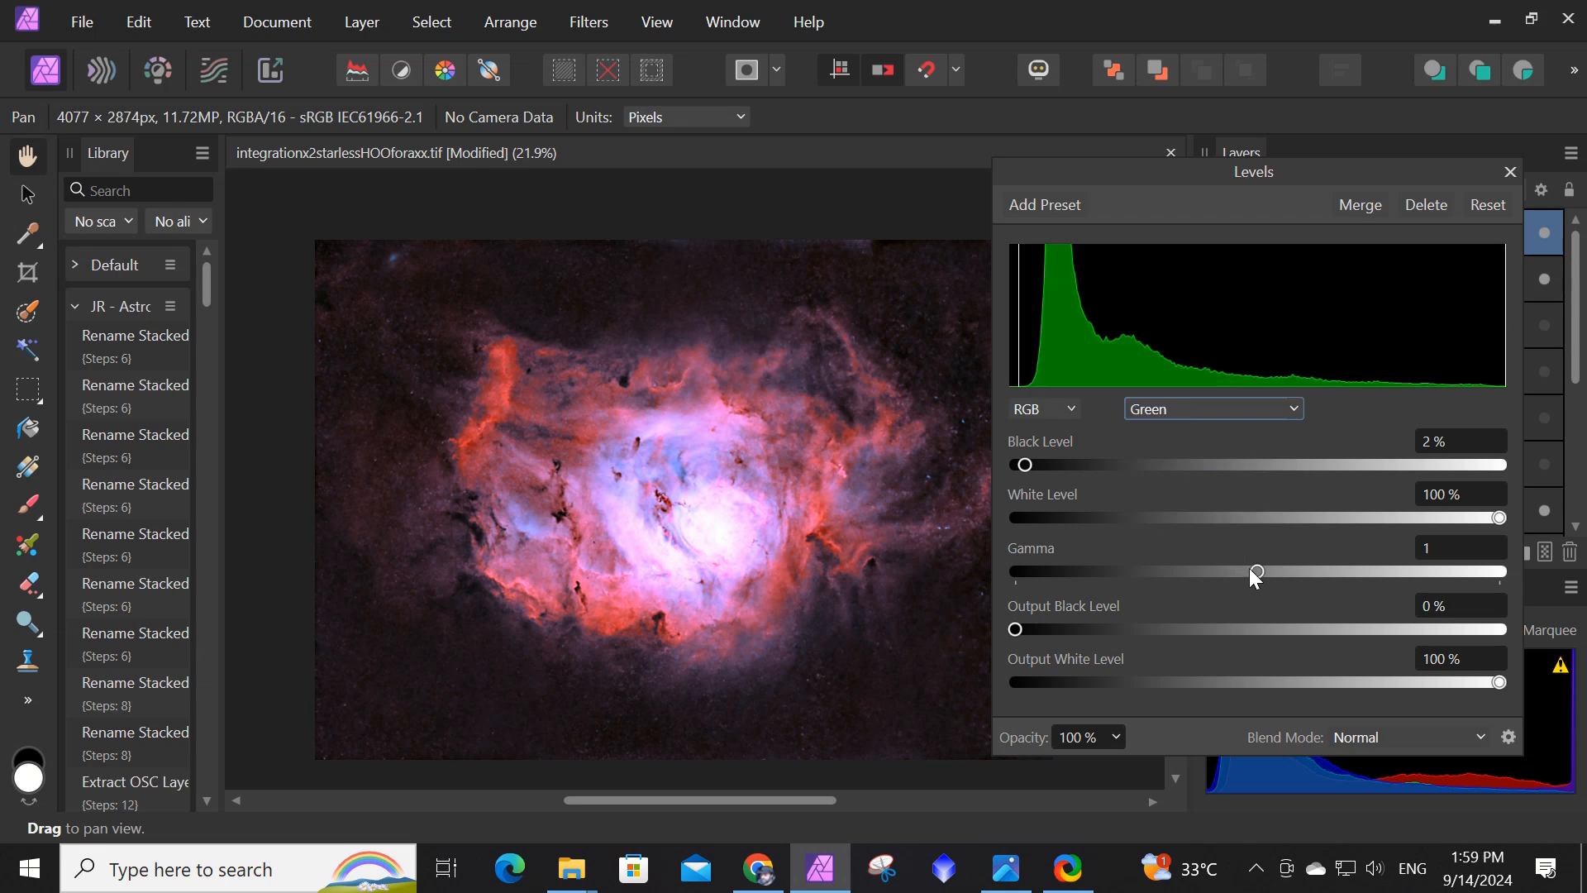
mouse_move(1255, 570)
left_mouse_down()
mouse_move(1285, 566)
mouse_move(1234, 570)
mouse_move(1257, 569)
left_mouse_up()
Set the Levels gamma to 0.933 for the Red channel and 0.978 for the Blue channel.
left_click(1296, 409)
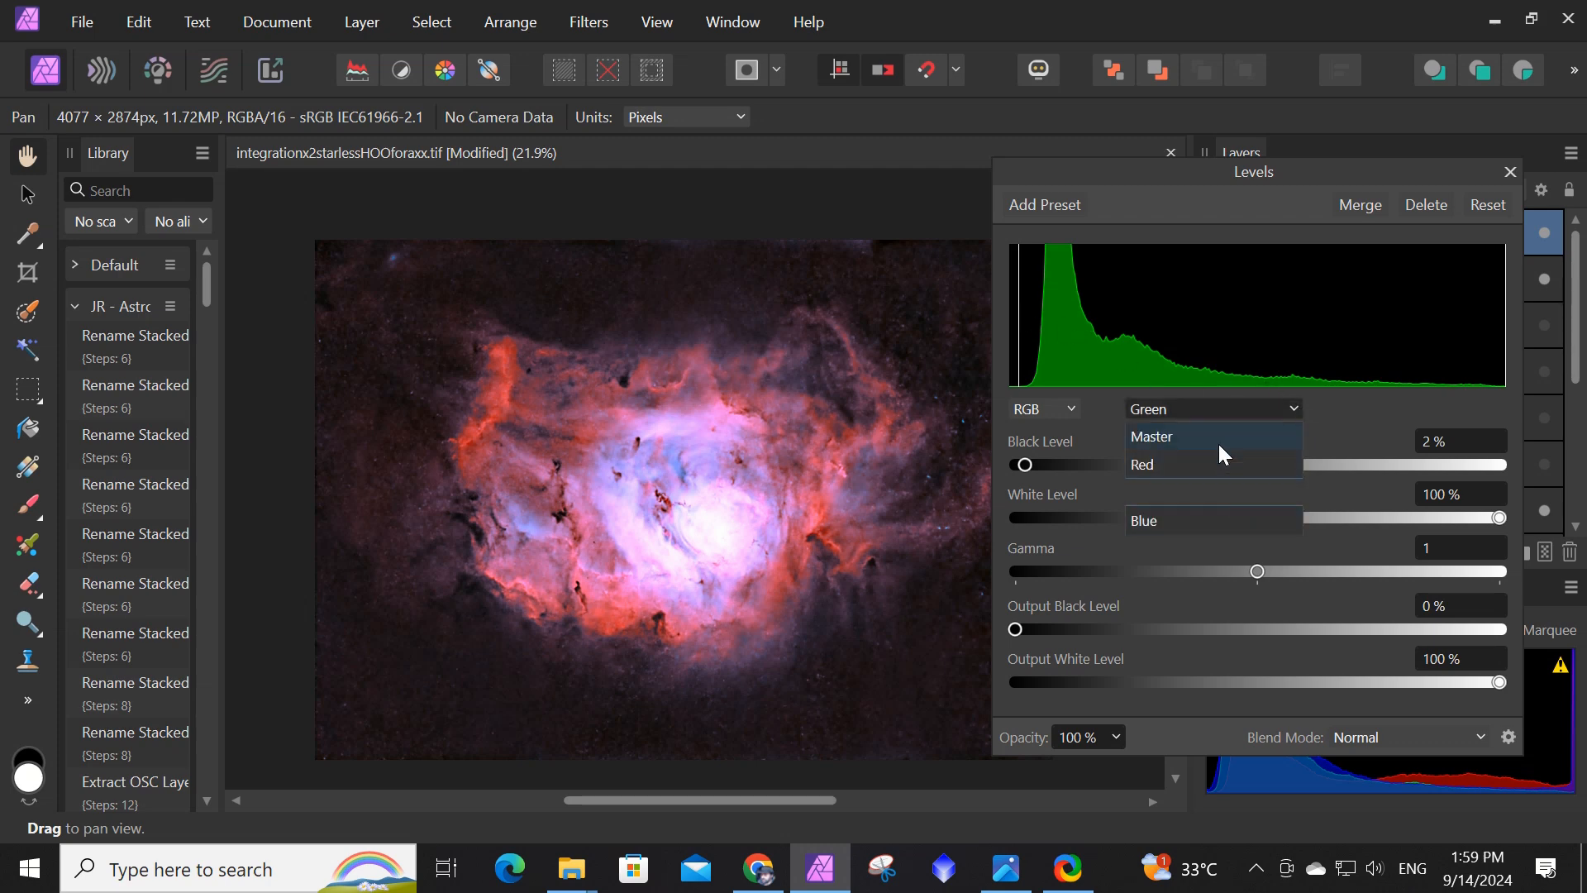
left_click(1202, 467)
mouse_move(1224, 569)
left_mouse_down()
mouse_move(1257, 569)
mouse_move(1242, 569)
left_mouse_up()
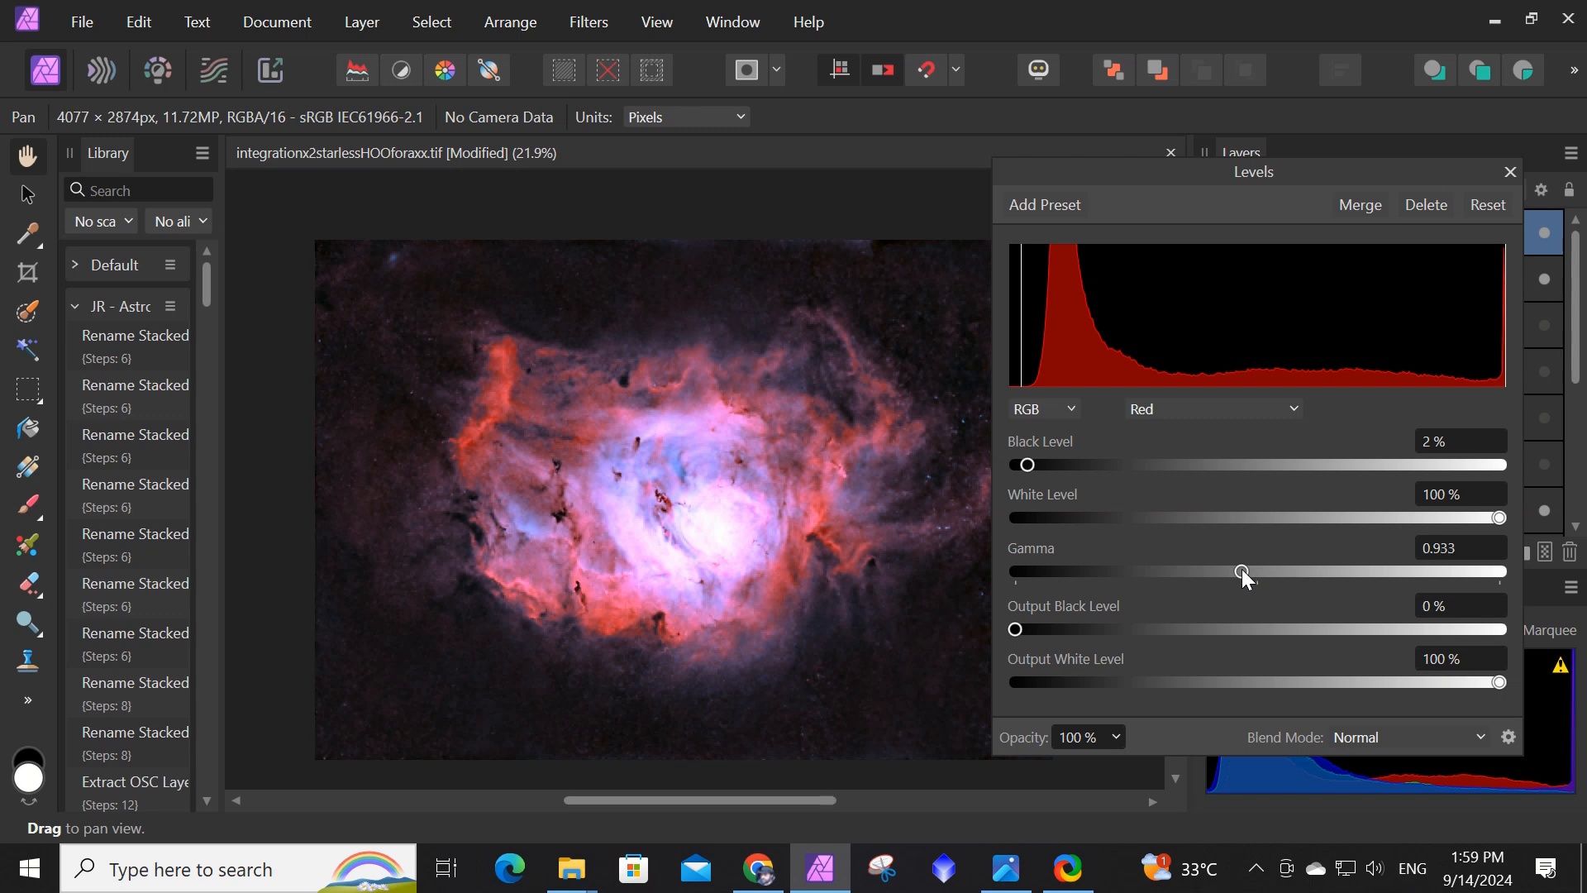
left_click(1294, 409)
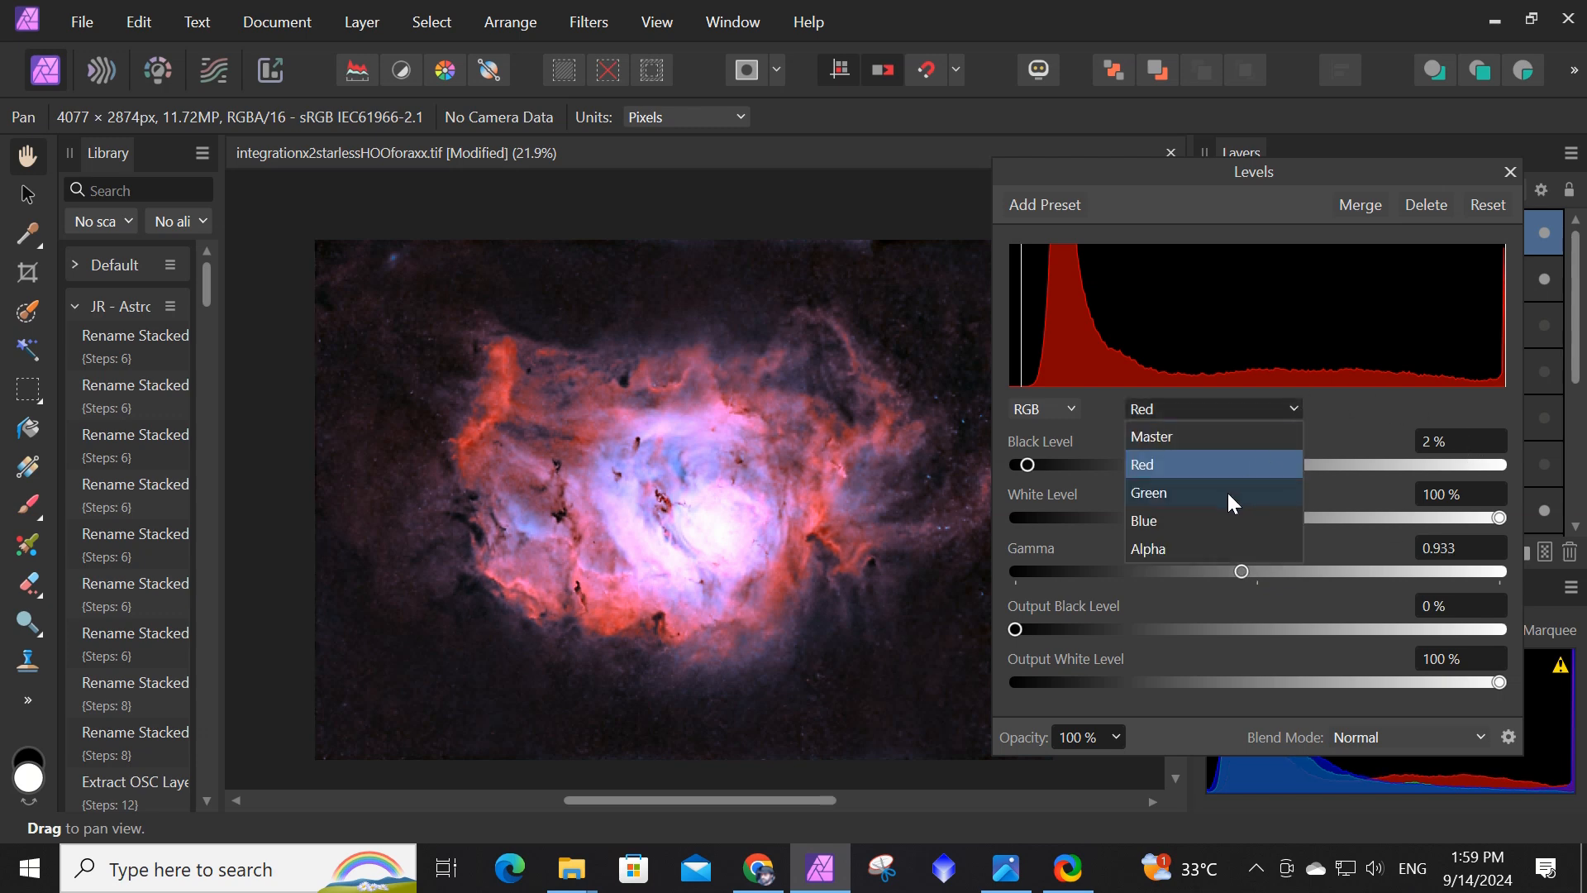
left_click(1201, 522)
mouse_move(1256, 571)
left_mouse_down()
mouse_move(1290, 575)
mouse_move(1236, 577)
mouse_move(1254, 576)
left_mouse_up()
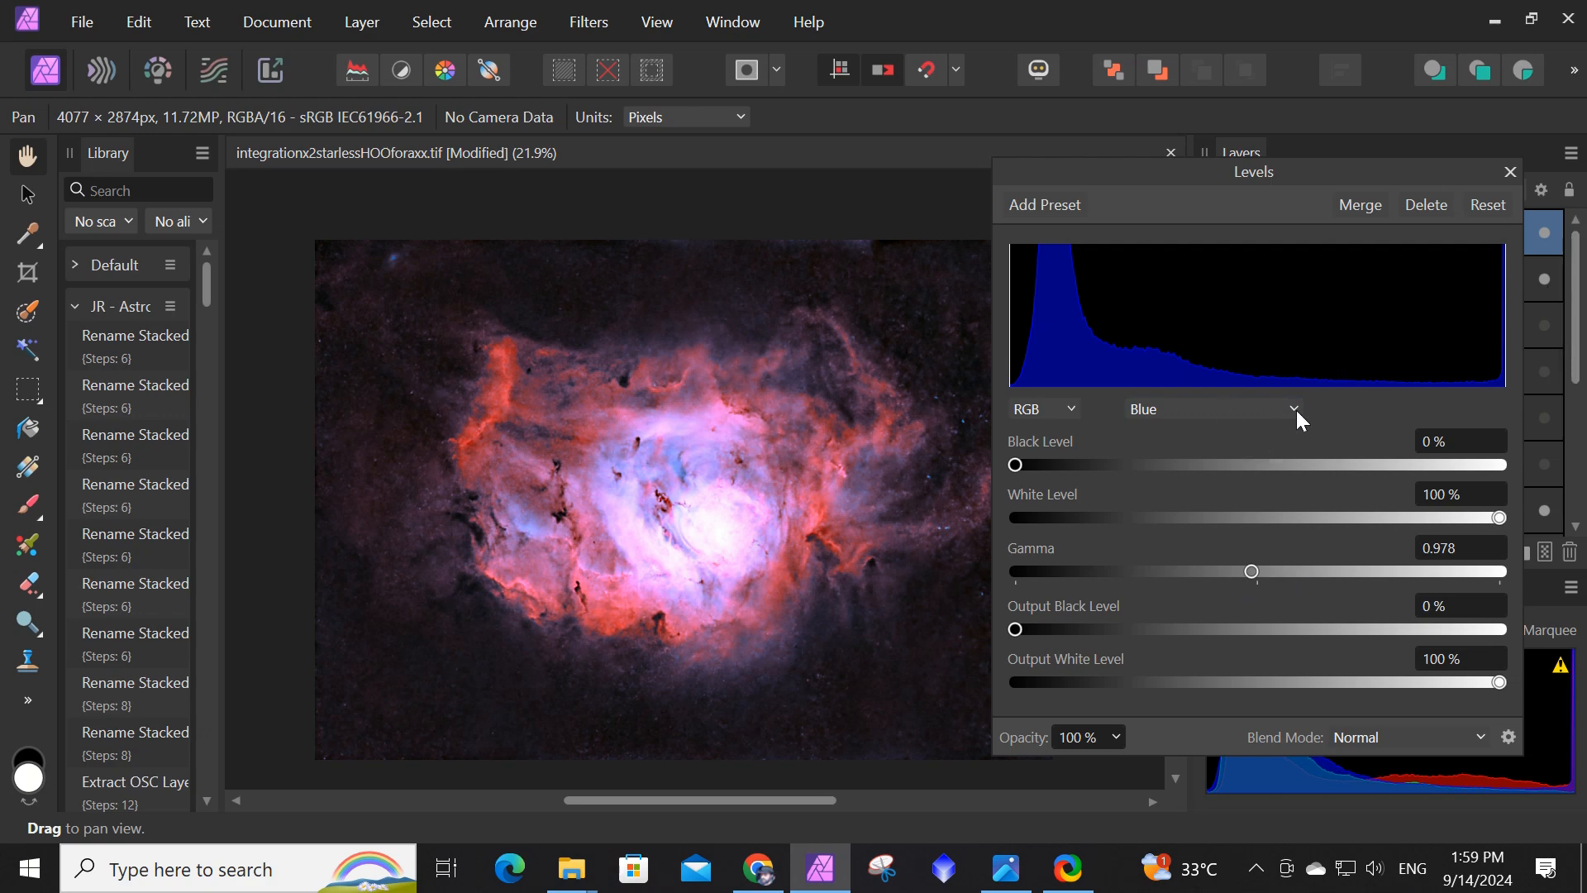
left_click(1510, 171)
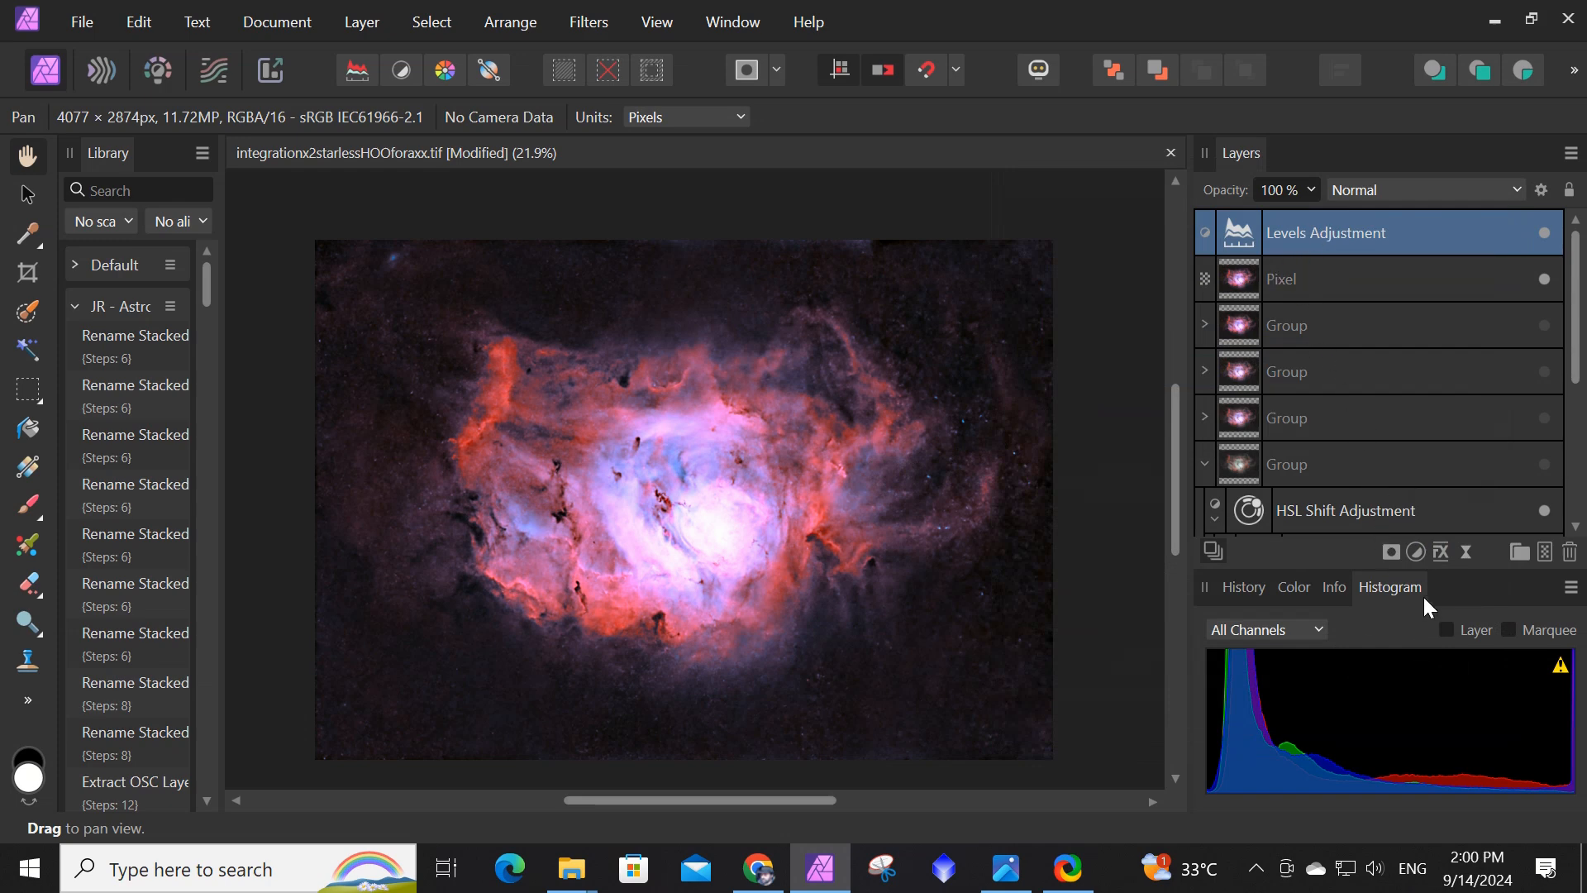
Add a live Unsharp Mask above the Levels Adjustment with Radius 0.6 px and Factor 0.535, and inspect the nebula up close.
left_click(1466, 551)
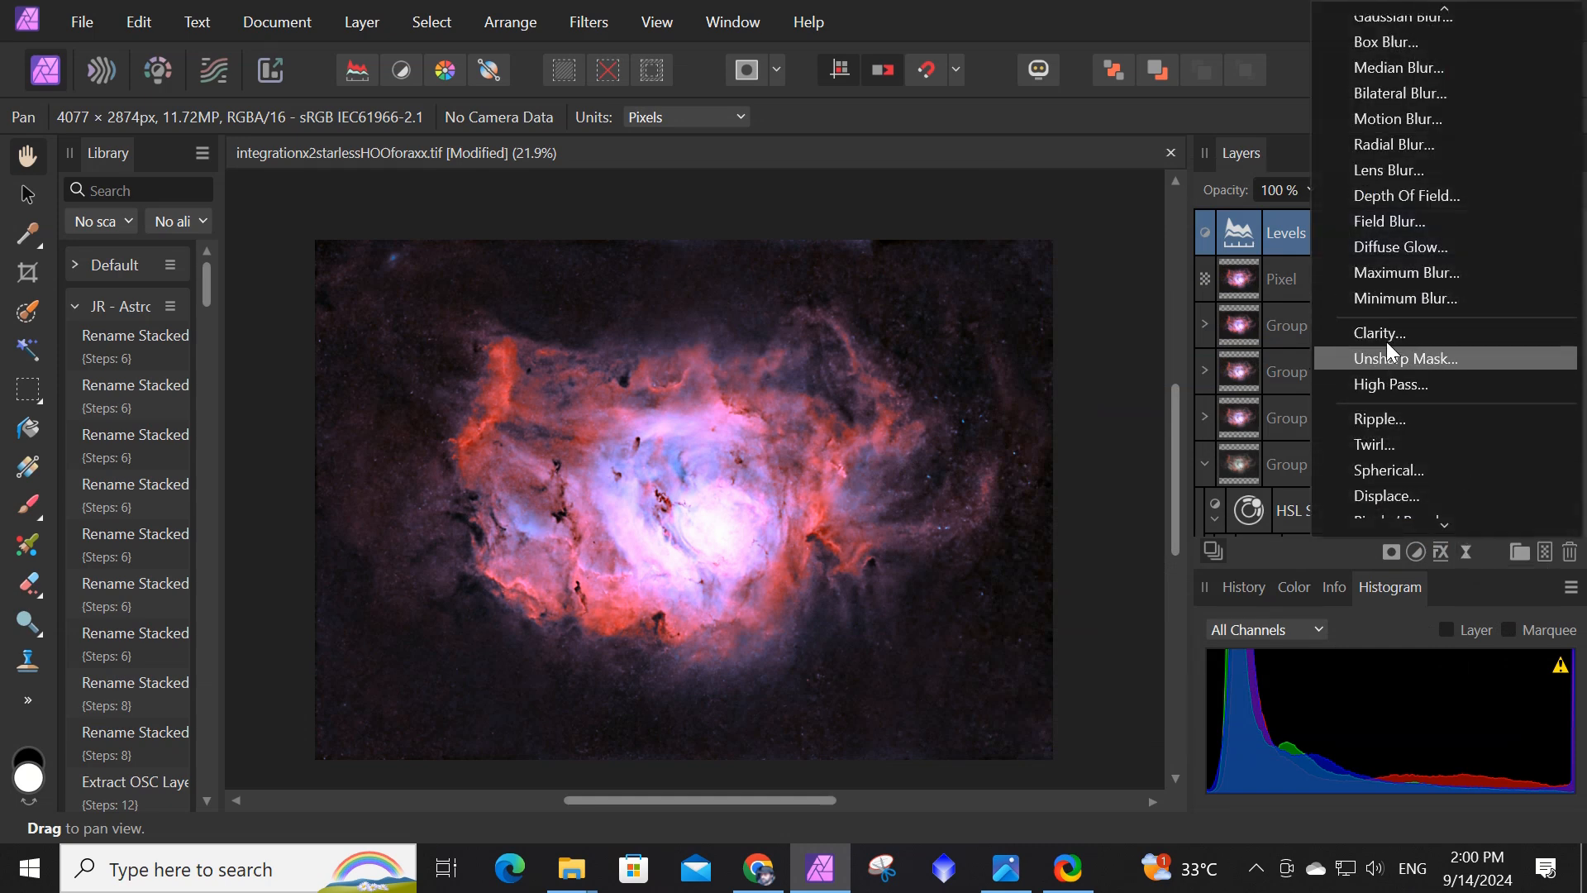
left_click(1386, 356)
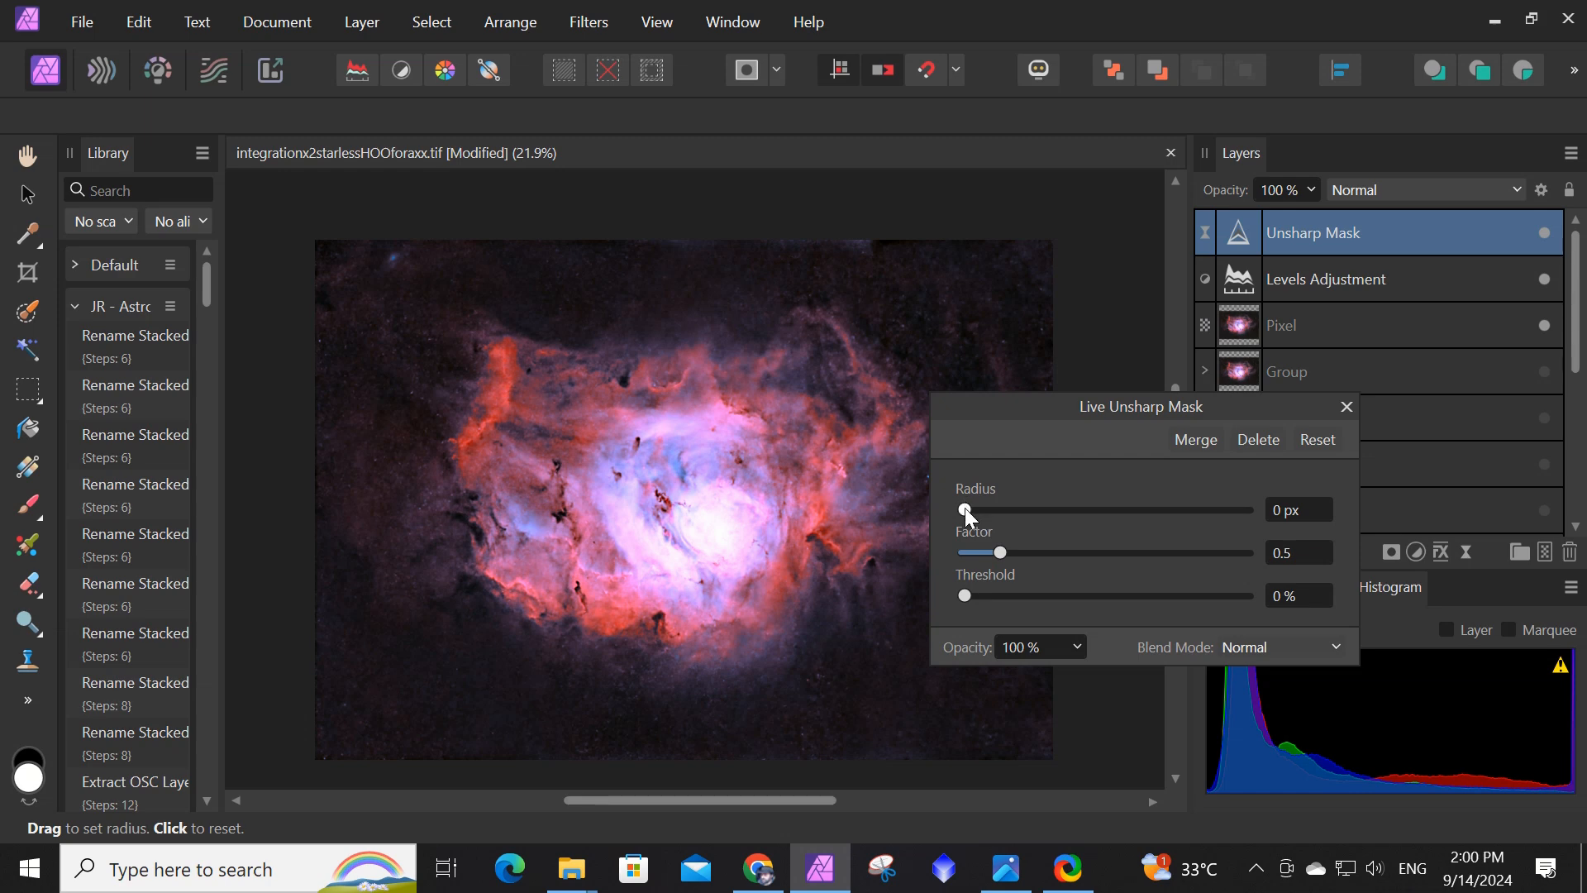
left_click_drag(1025, 399, 1128, 397)
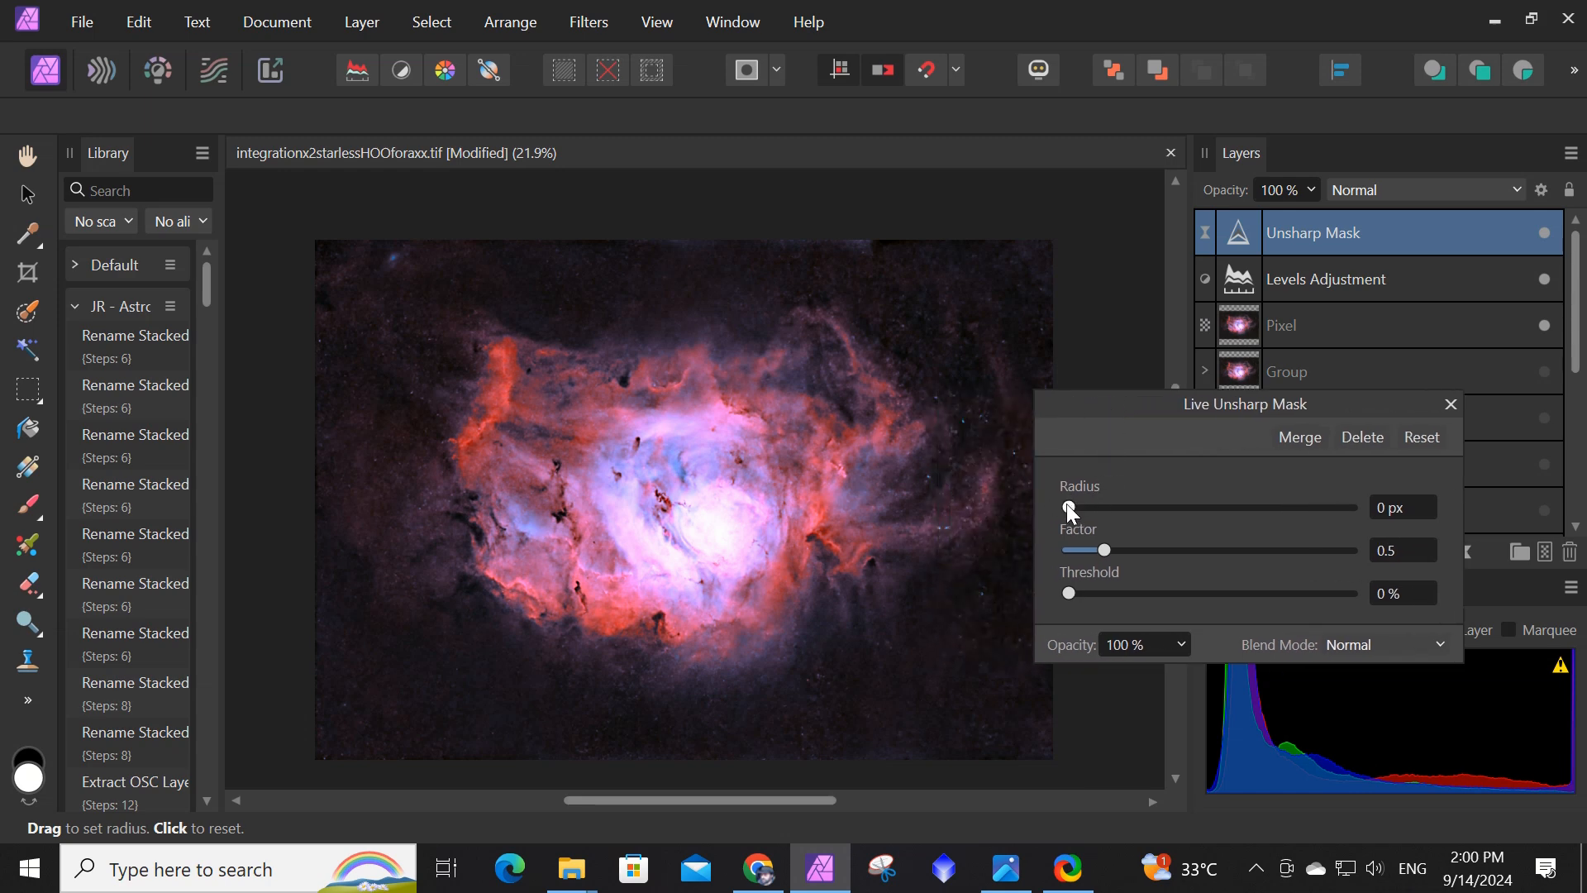
left_click_drag(1071, 508, 1114, 514)
mouse_move(1105, 549)
left_mouse_down()
mouse_move(1105, 506)
mouse_move(1107, 550)
left_mouse_up()
scroll(679, 496, "up", 2)
scroll(677, 496, "up", 1)
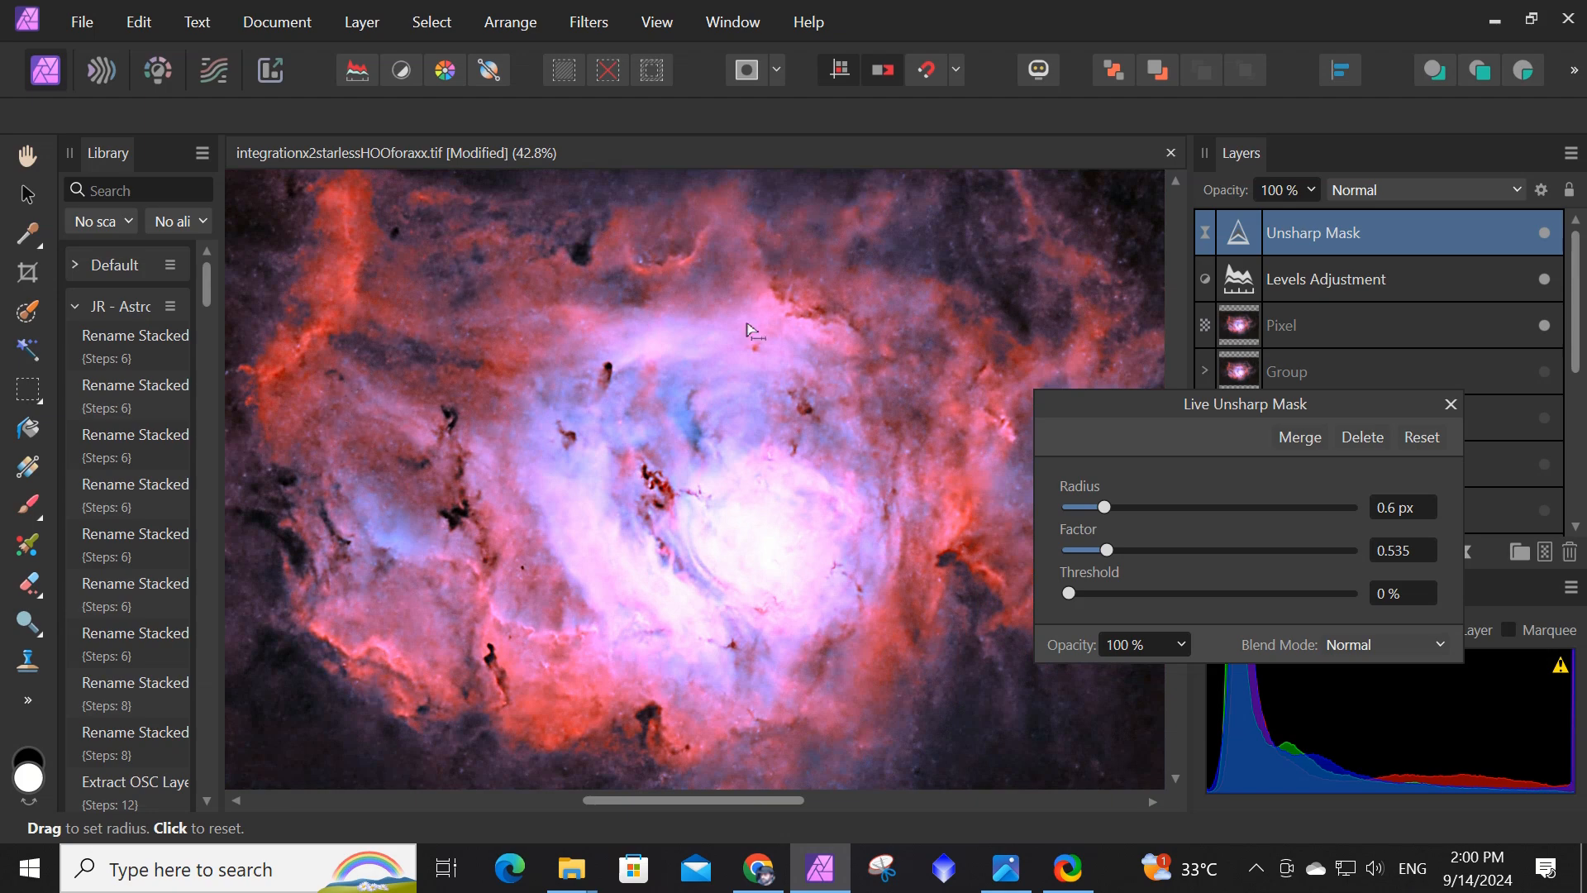
scroll(808, 370, "down", 1)
scroll(809, 369, "down", 1)
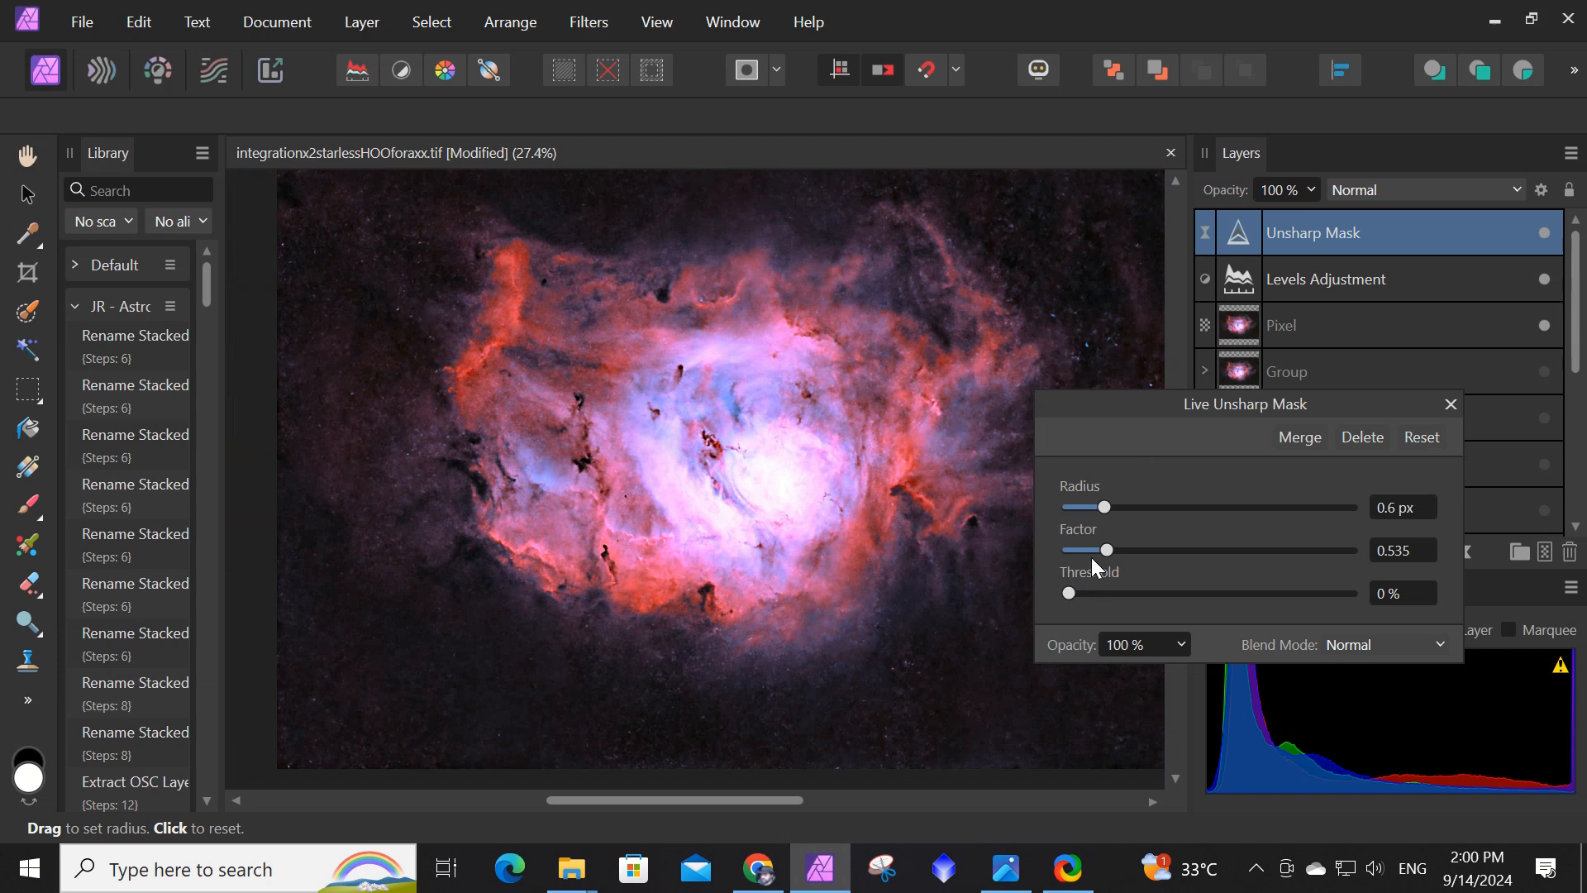
Fine-tune the live Unsharp Mask by slightly lowering its Radius and Factor.
left_click_drag(1107, 558, 1103, 559)
left_click_drag(1097, 501, 1104, 549)
left_click_drag(1105, 549, 1087, 549)
left_click_drag(1100, 503, 1095, 505)
left_click(1448, 403)
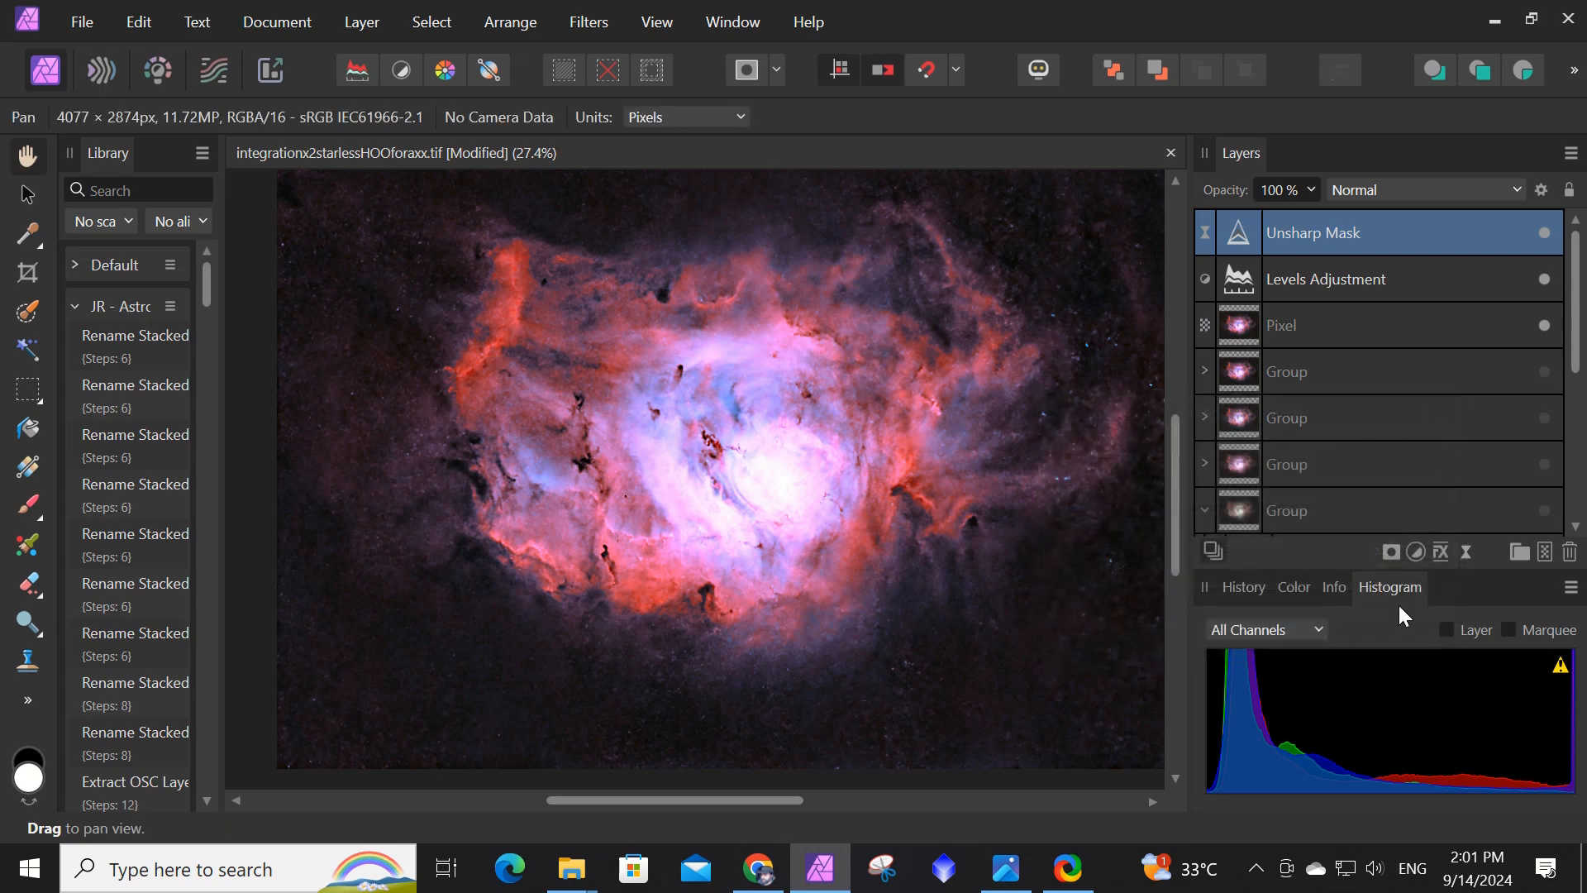
Add a live Clarity filter above the Unsharp Mask with a slightly positive Strength.
left_click(1469, 548)
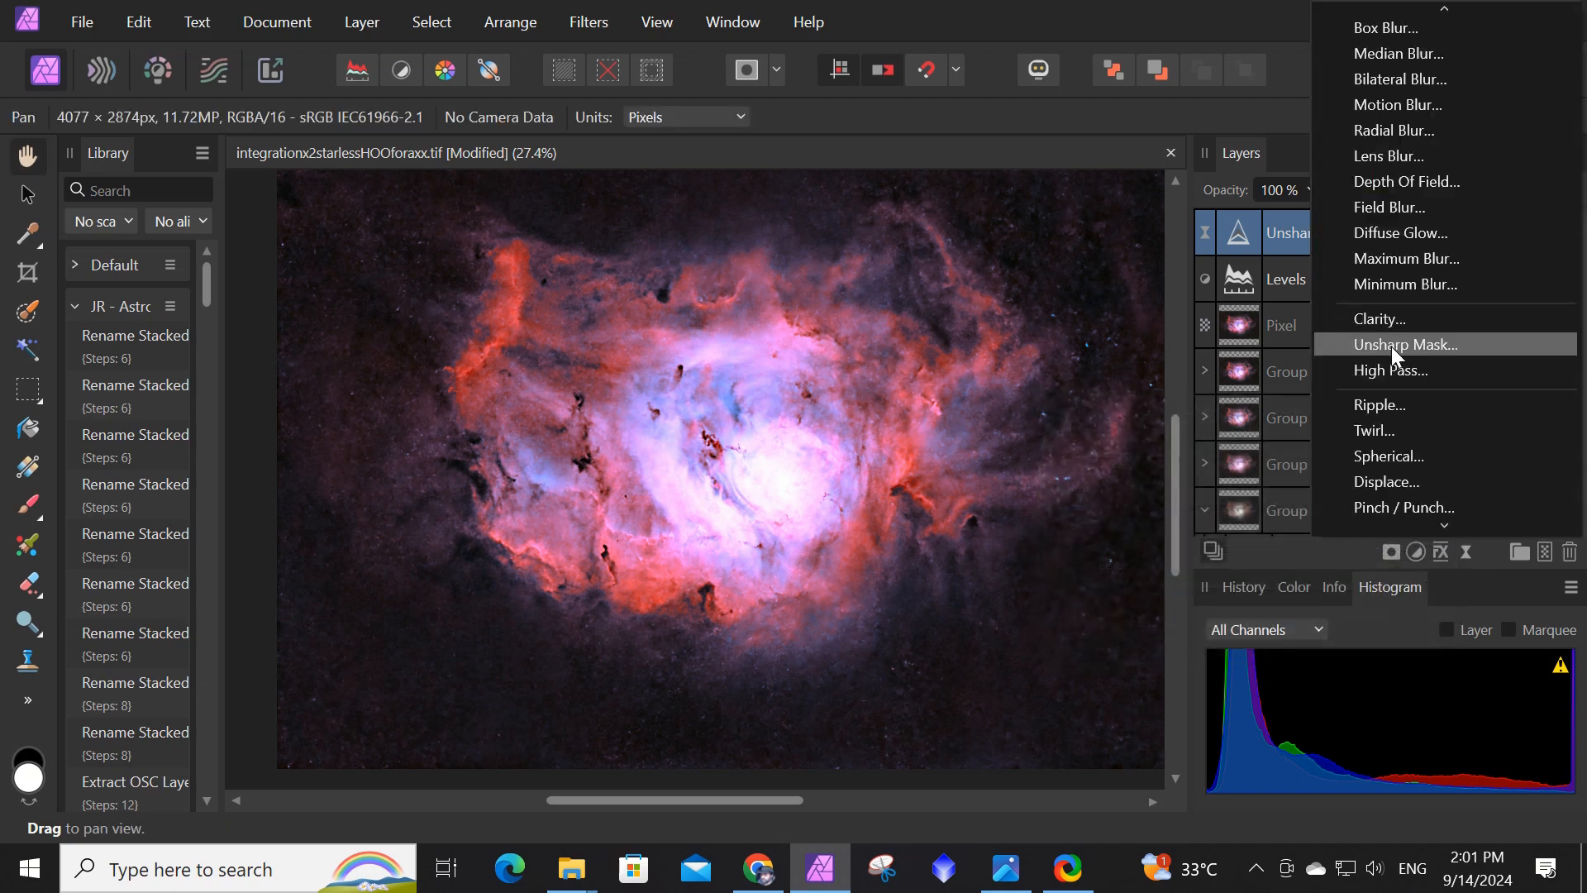
left_click(1390, 325)
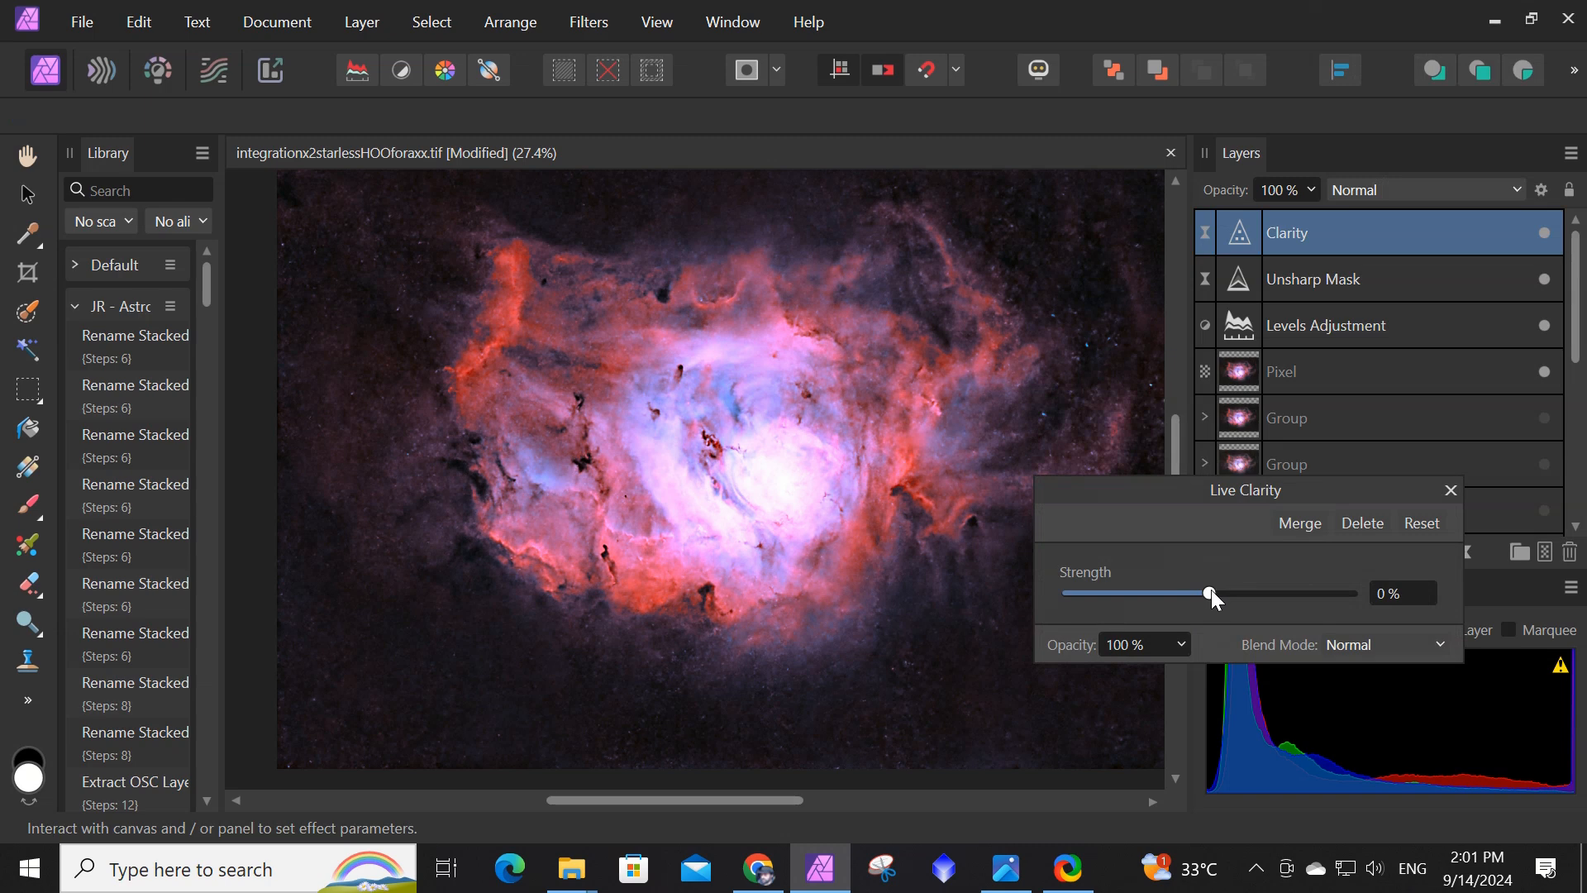
mouse_move(1211, 592)
left_mouse_down()
mouse_move(1319, 593)
mouse_move(1203, 583)
mouse_move(1221, 593)
left_mouse_up()
left_click_drag(1217, 595, 1215, 592)
left_click(1451, 493)
Add a live High Pass filter above Clarity and set its blend mode to Soft Light.
left_click(1460, 553)
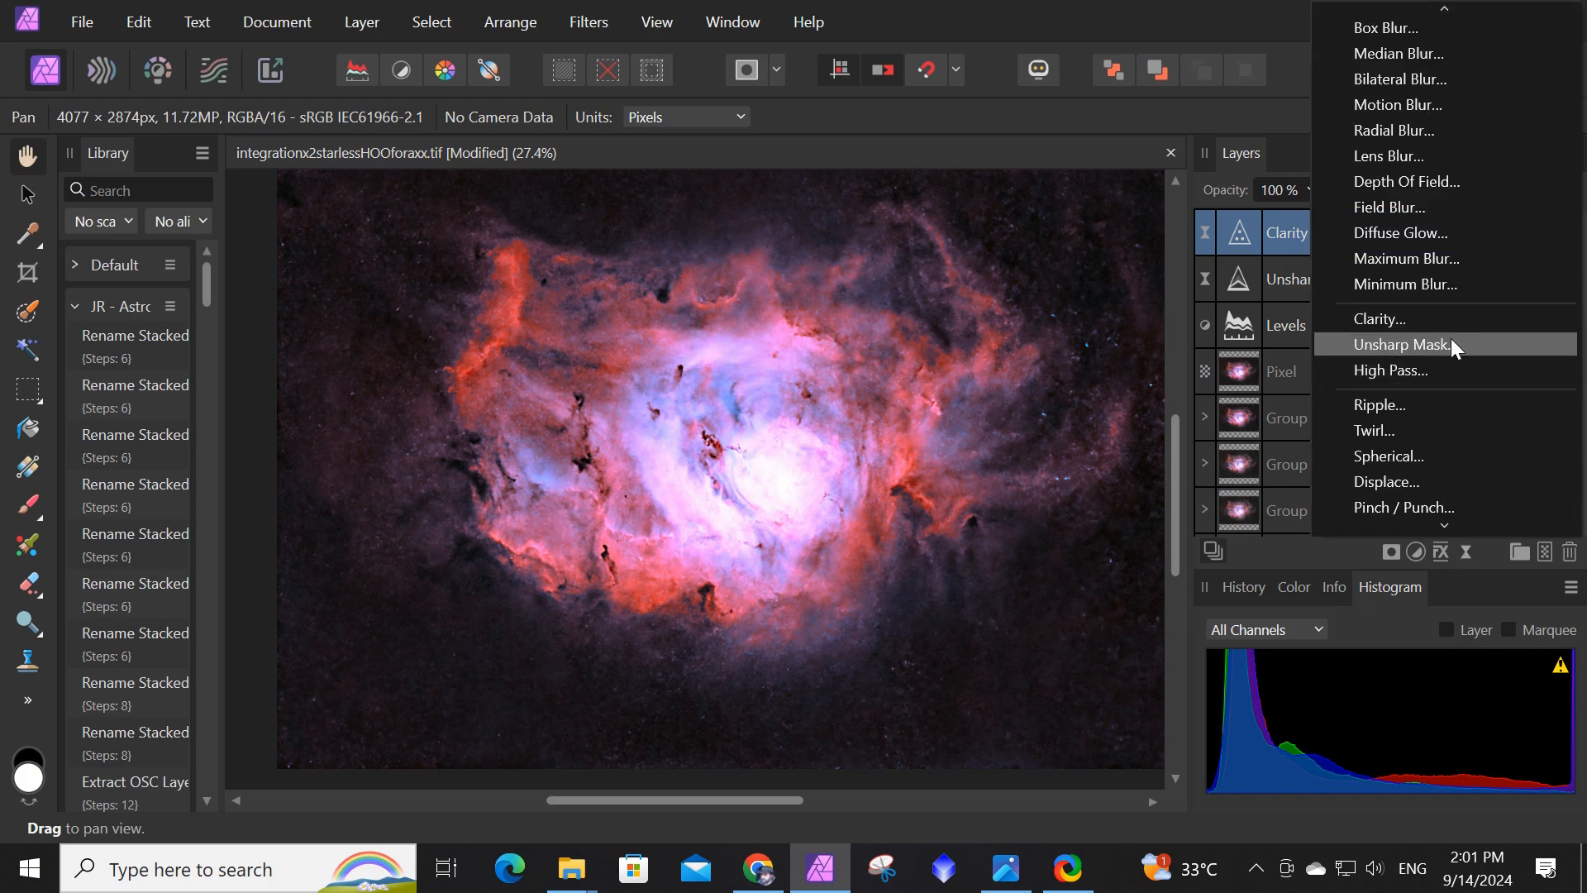
left_click(1422, 371)
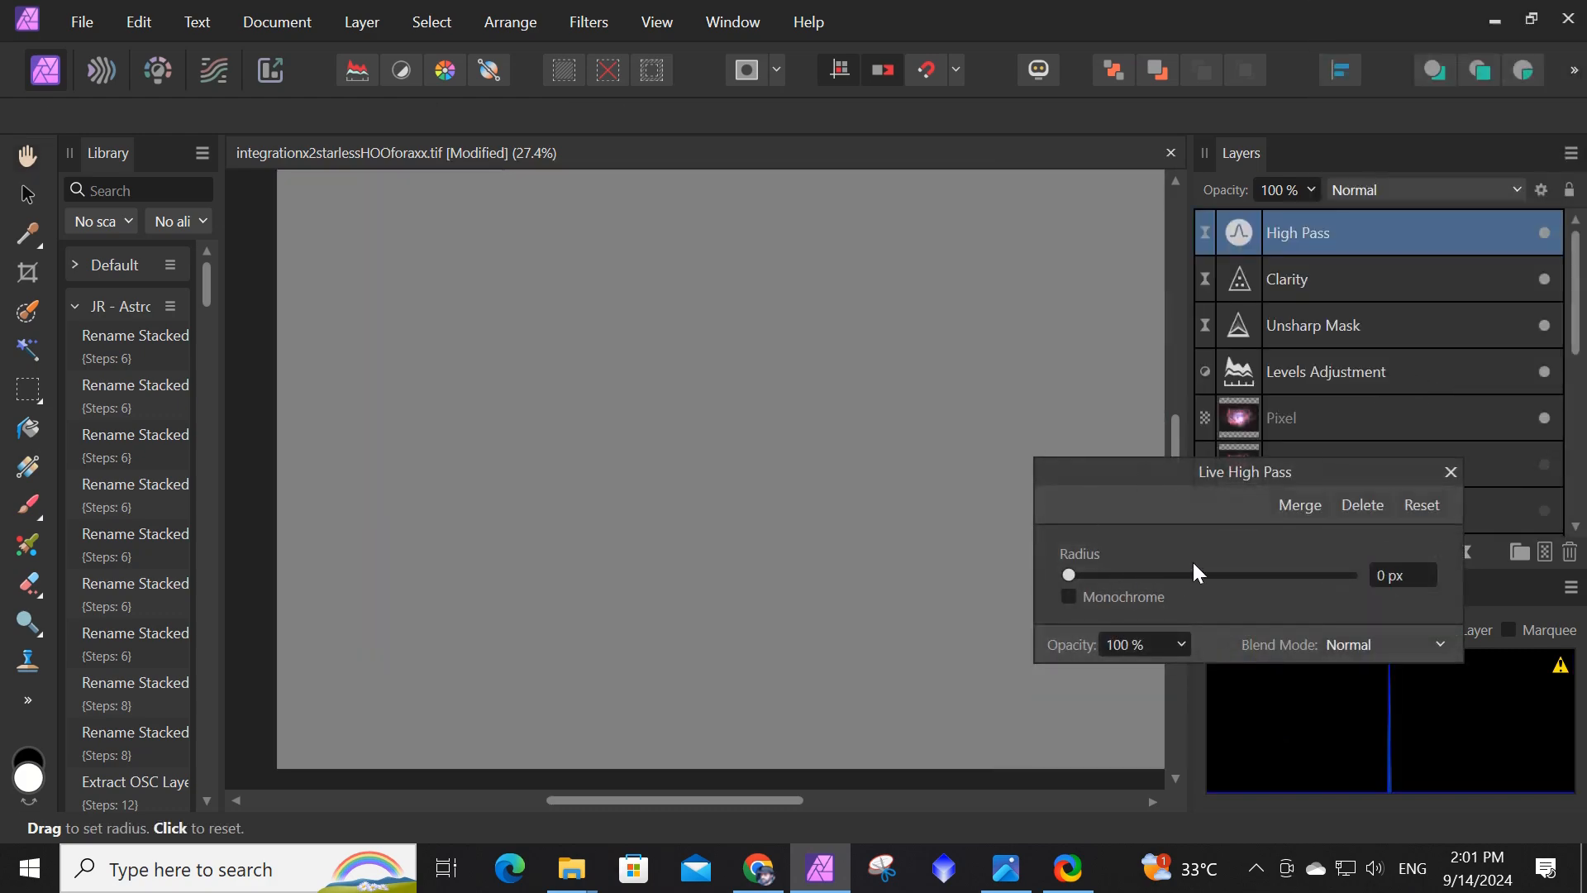
mouse_move(1069, 576)
left_mouse_down()
mouse_move(1345, 579)
mouse_move(1092, 592)
mouse_move(1337, 589)
mouse_move(1066, 578)
mouse_move(1352, 583)
mouse_move(1064, 579)
left_mouse_up()
left_click(1526, 196)
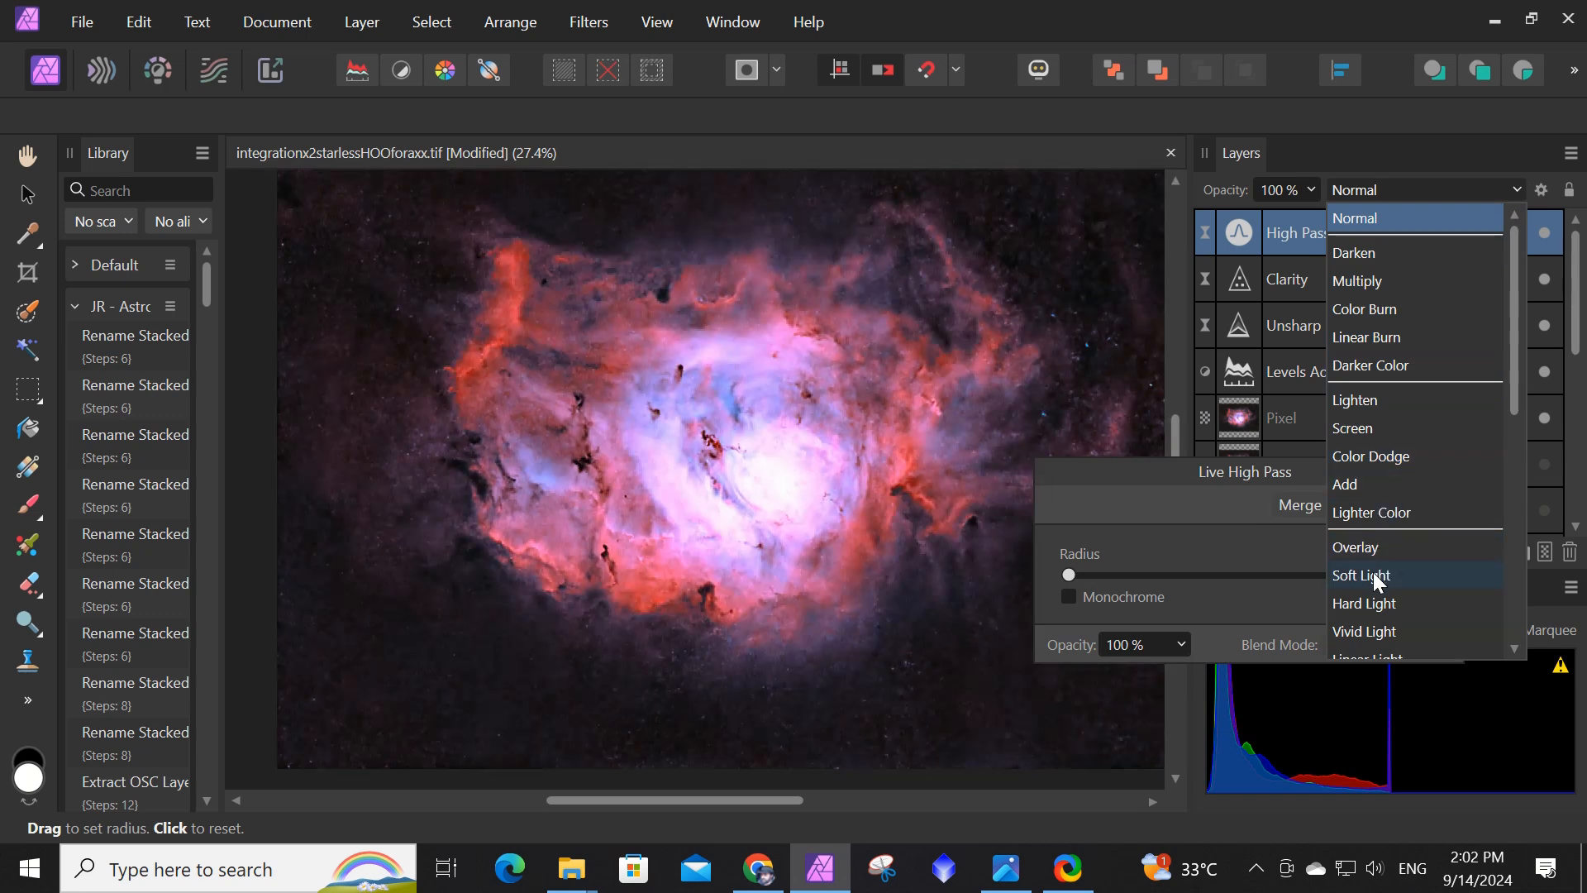
scroll(1391, 529, "down", 2)
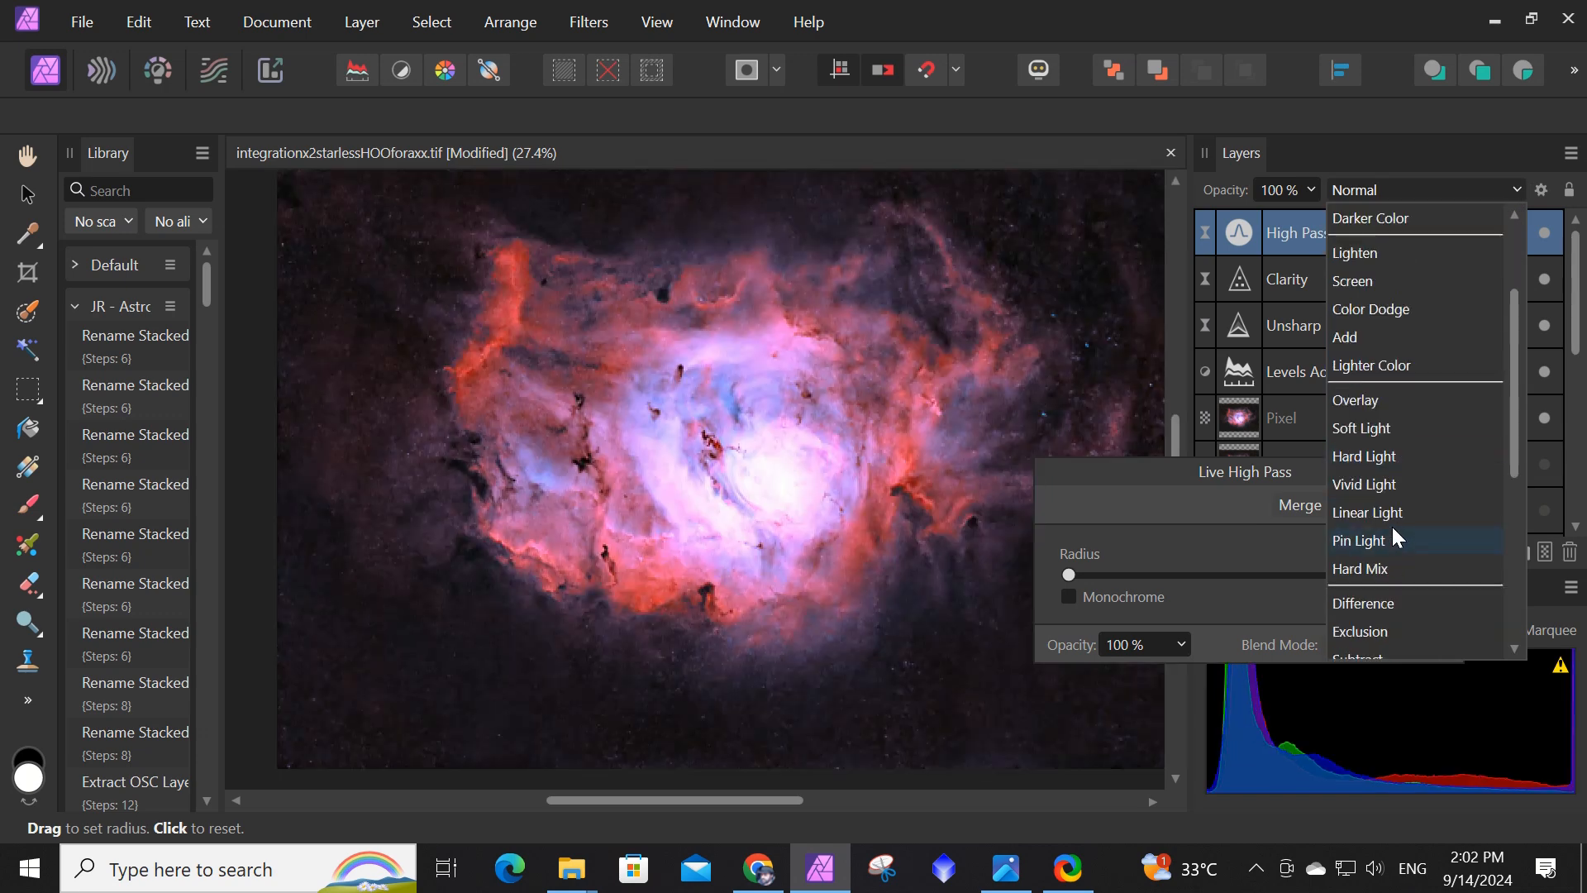
scroll(1392, 529, "up", 1)
scroll(1392, 527, "down", 3)
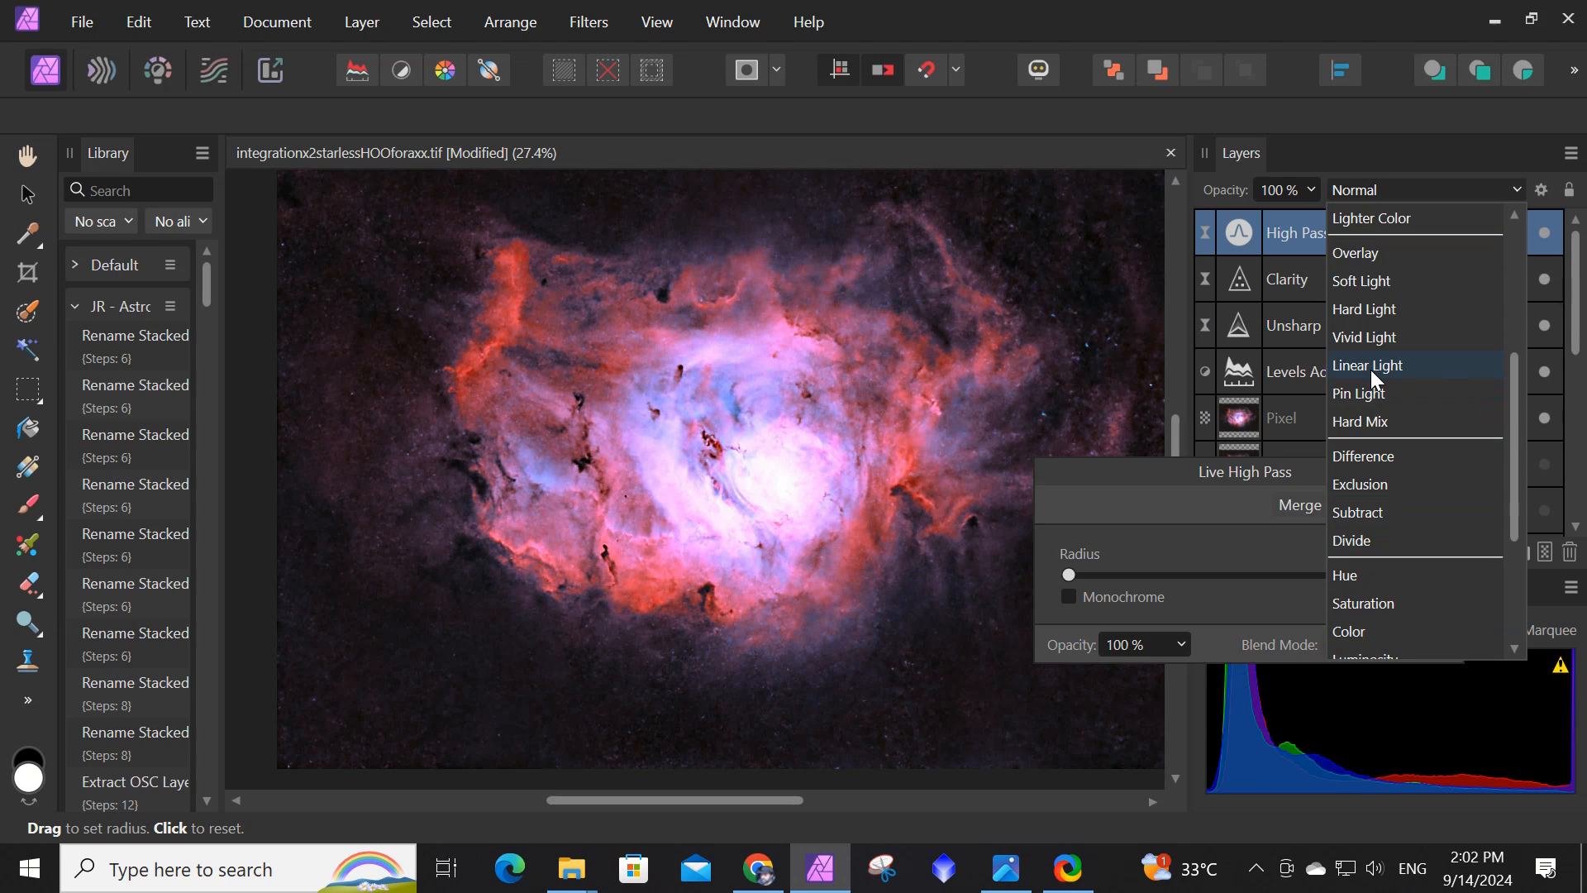
left_click(1371, 284)
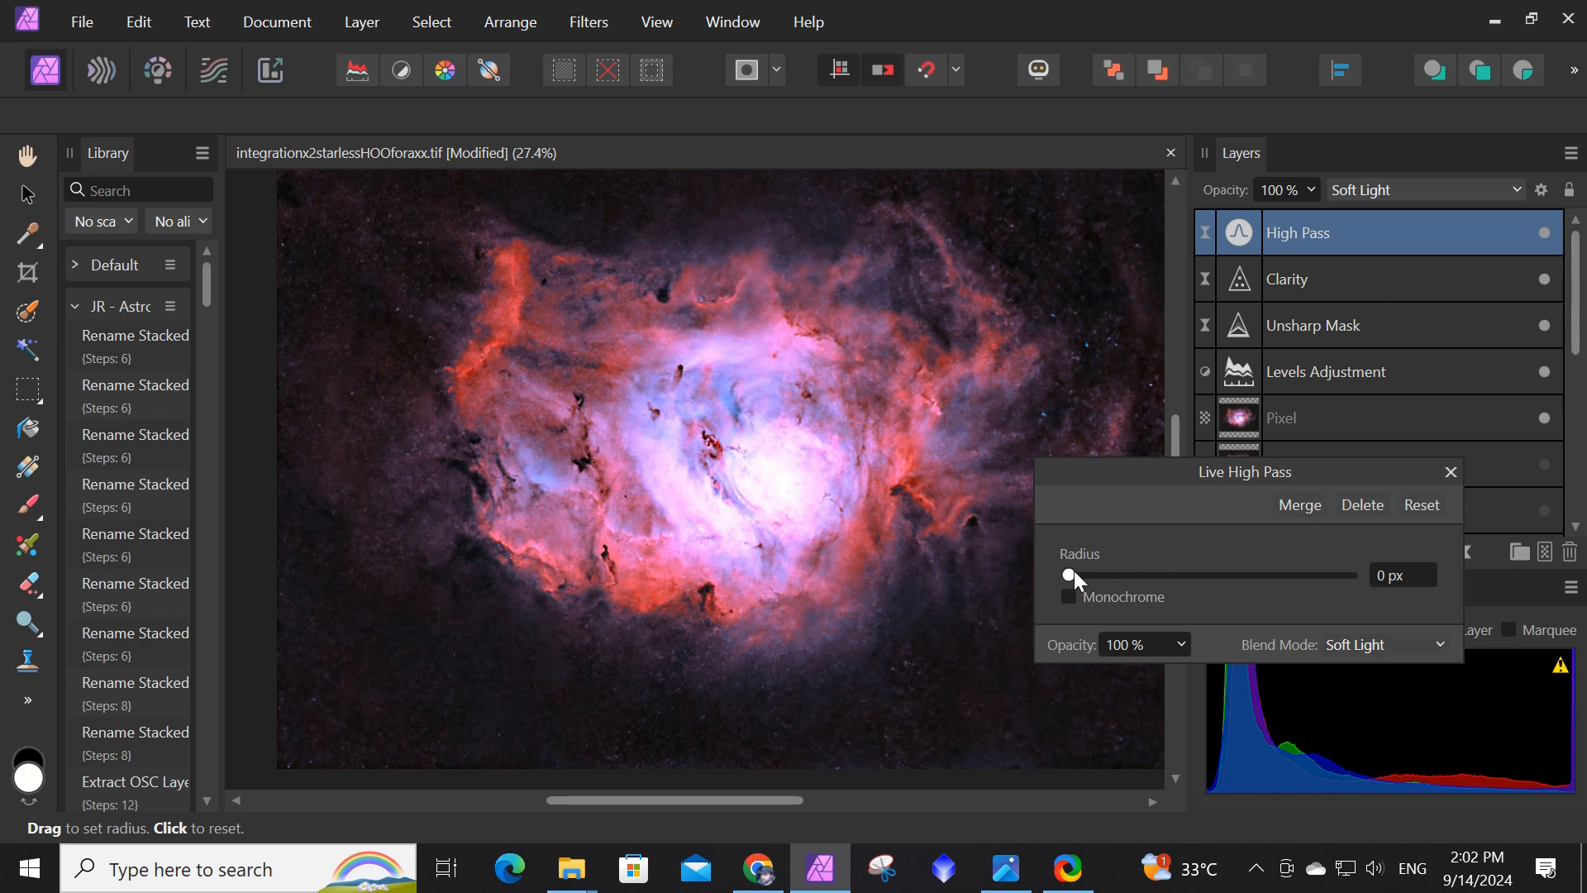
Set the live High Pass Radius to 1 px, checking the sharpening around the nebula core.
left_click_drag(1071, 579, 1076, 580)
mouse_move(1097, 573)
left_mouse_down()
mouse_move(1342, 582)
mouse_move(1096, 575)
left_mouse_up()
left_click_drag(1113, 580, 1114, 579)
left_click_drag(1126, 571, 1132, 571)
left_click_drag(1137, 579, 1132, 575)
scroll(741, 461, "up", 2)
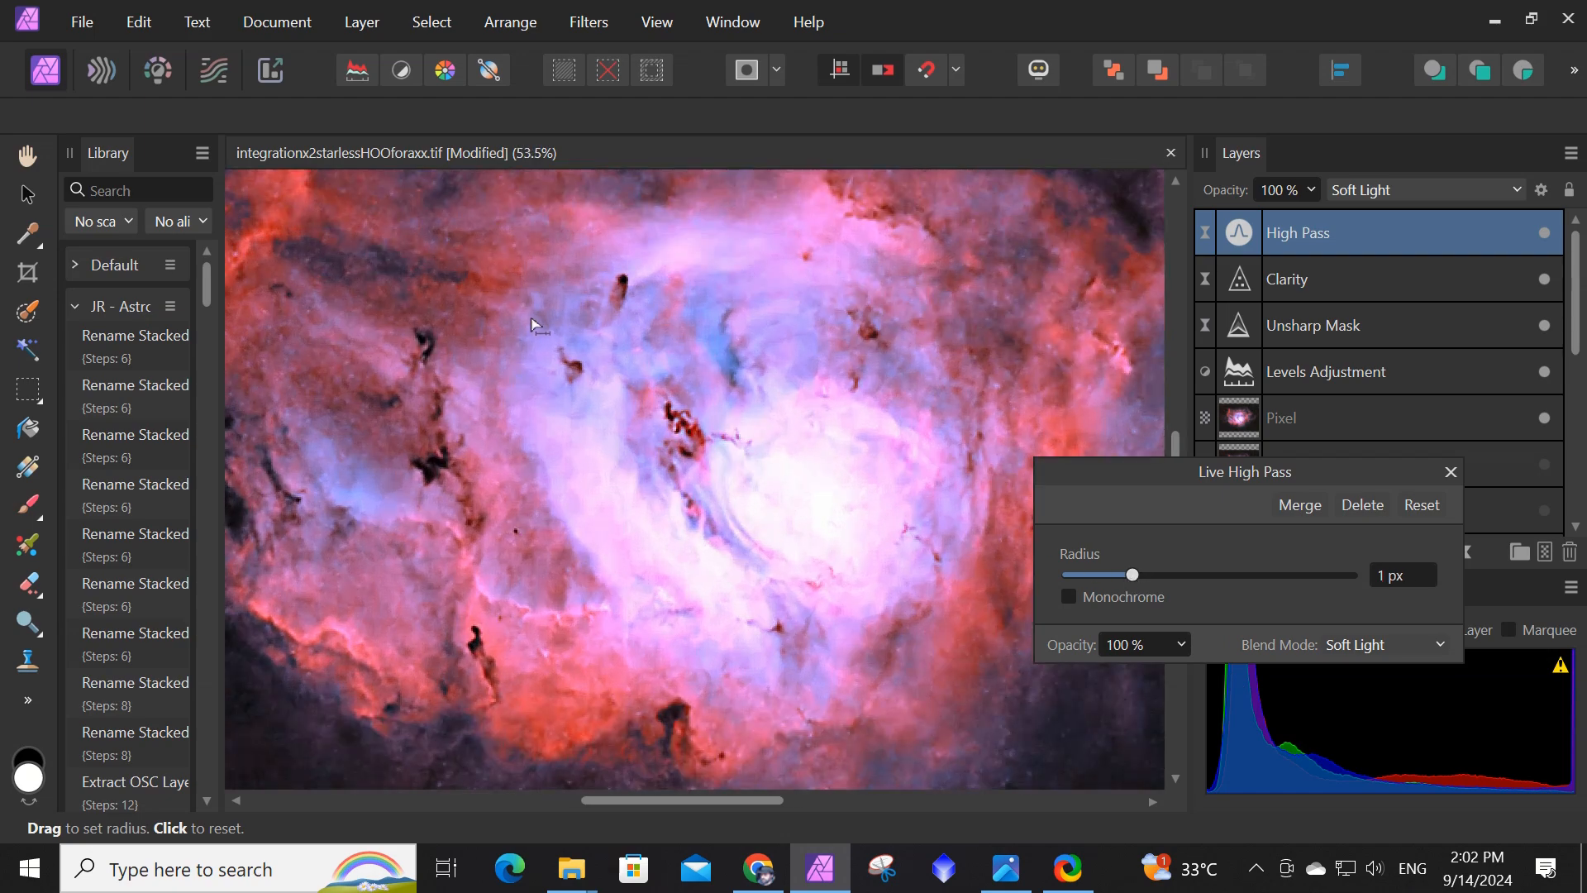
scroll(537, 326, "down", 2)
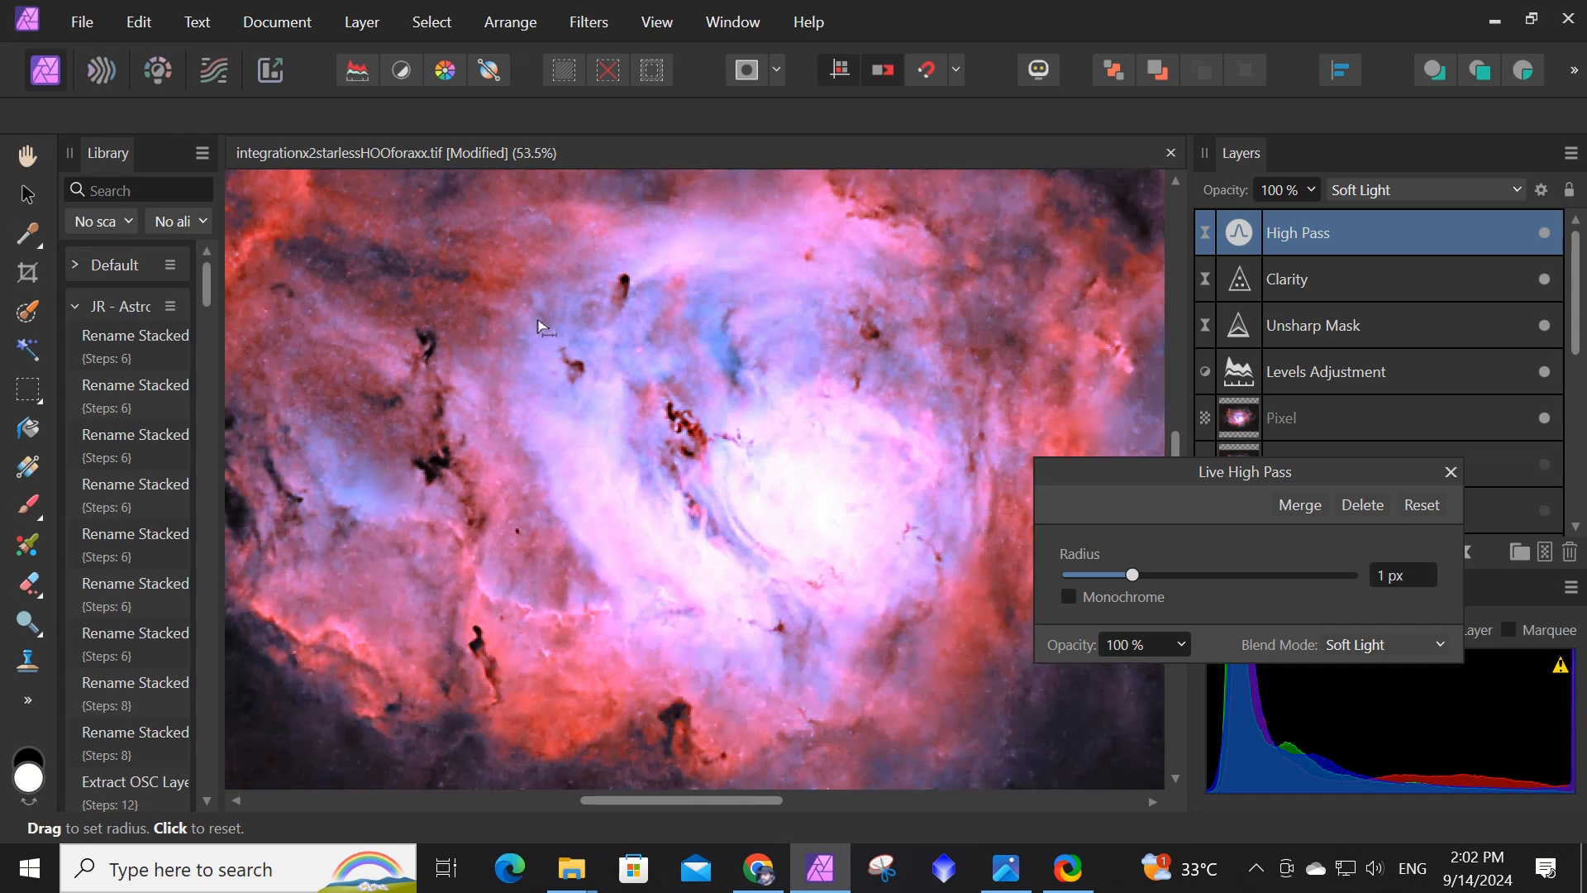
scroll(542, 325, "down", 1)
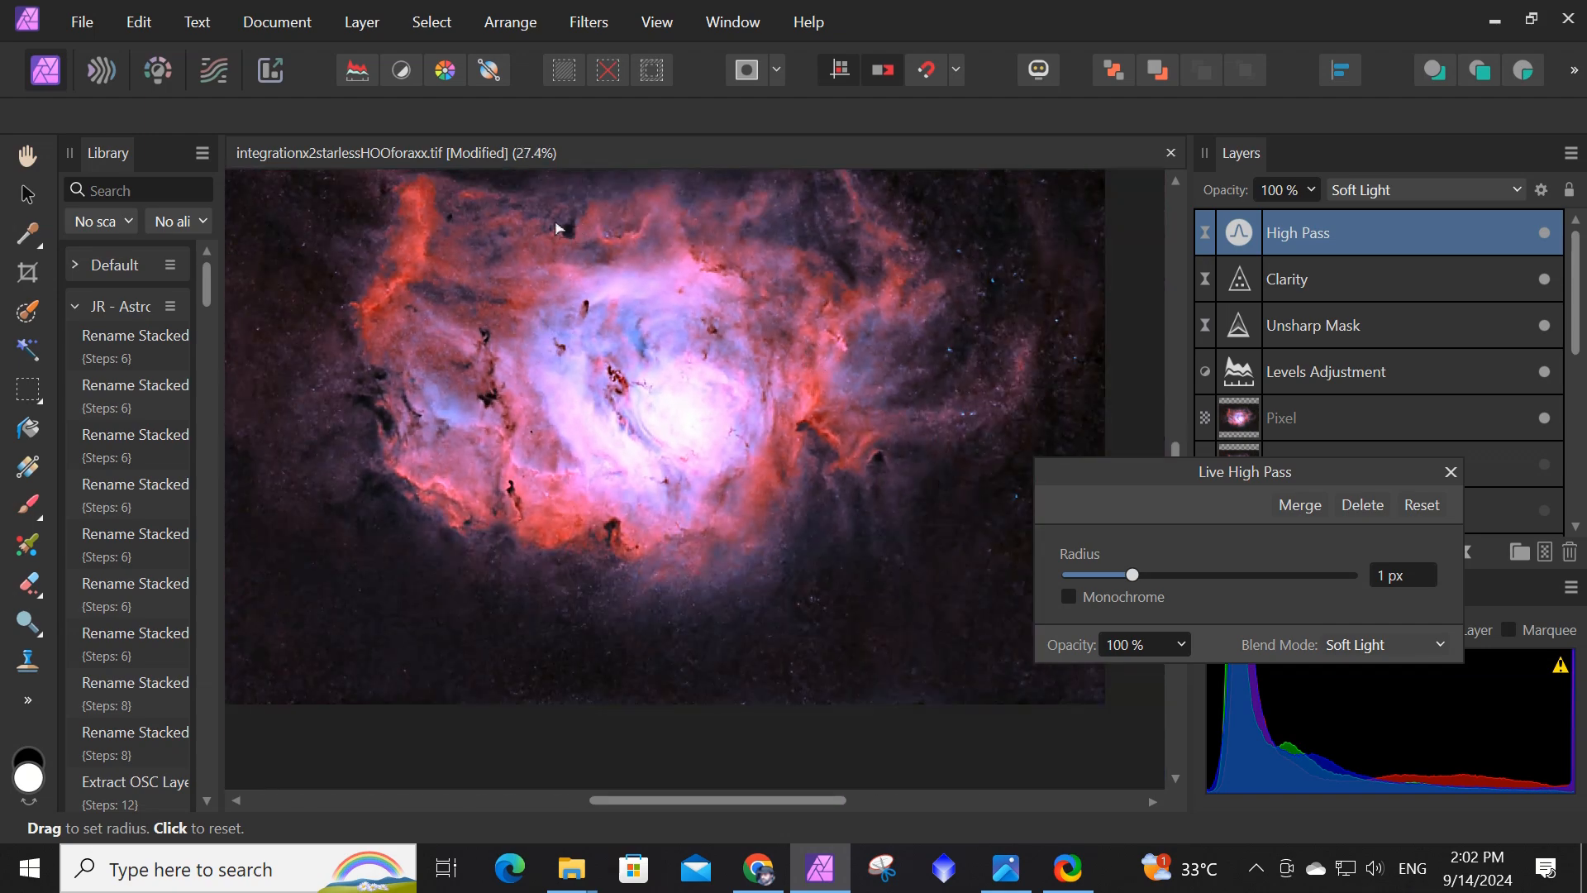
left_click(1449, 471)
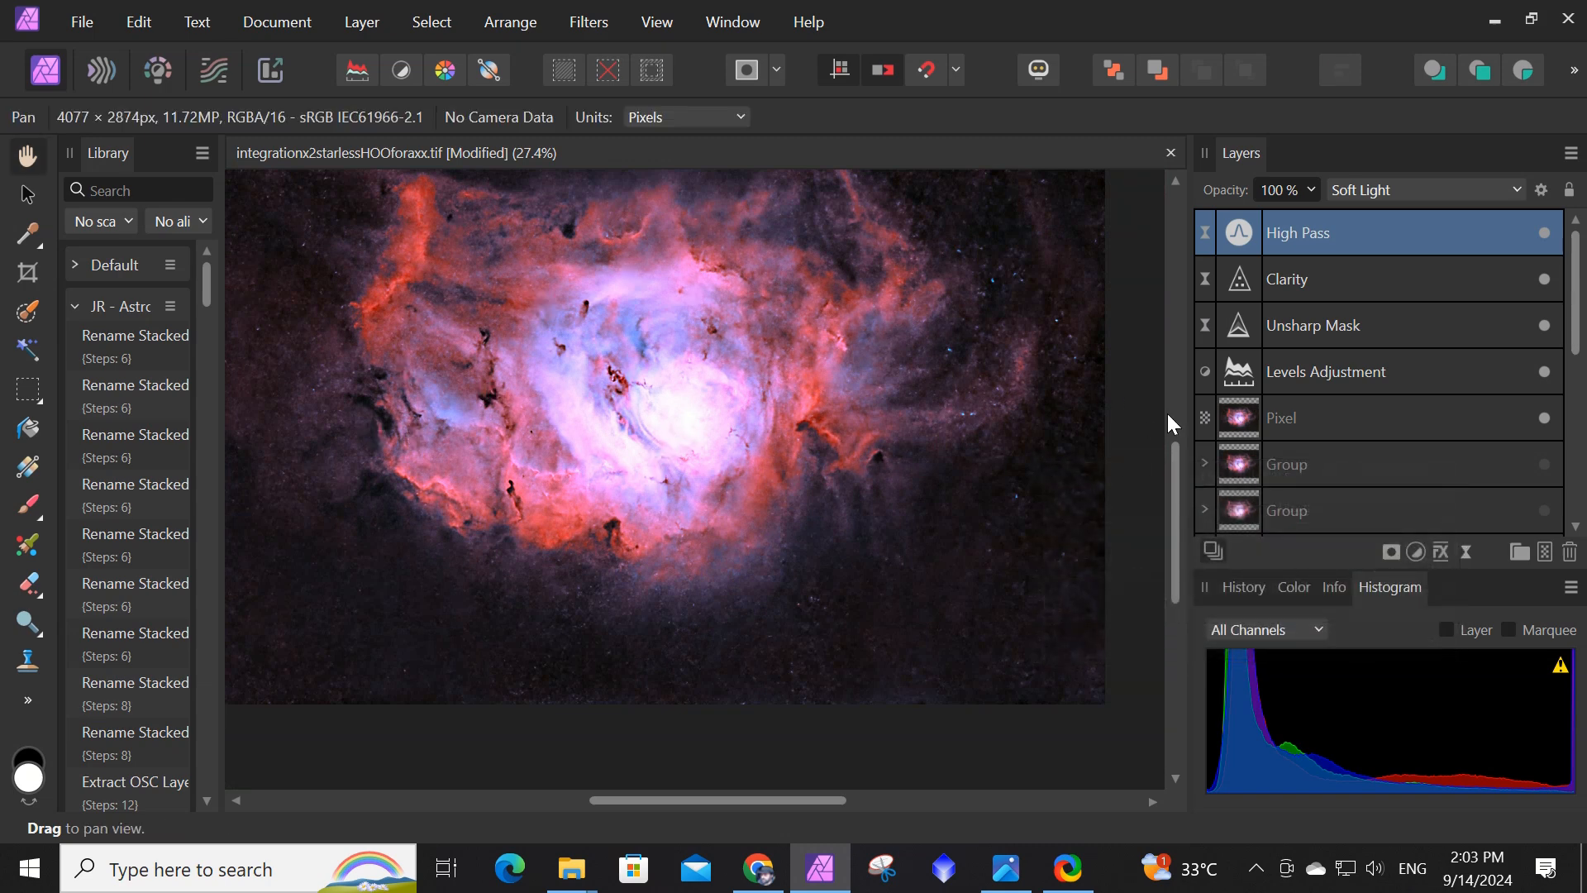
Mask the High Pass effect over several dark dust patches in the nebula with the Erase Brush Tool at 319 px width.
left_click_drag(1183, 493, 1183, 449)
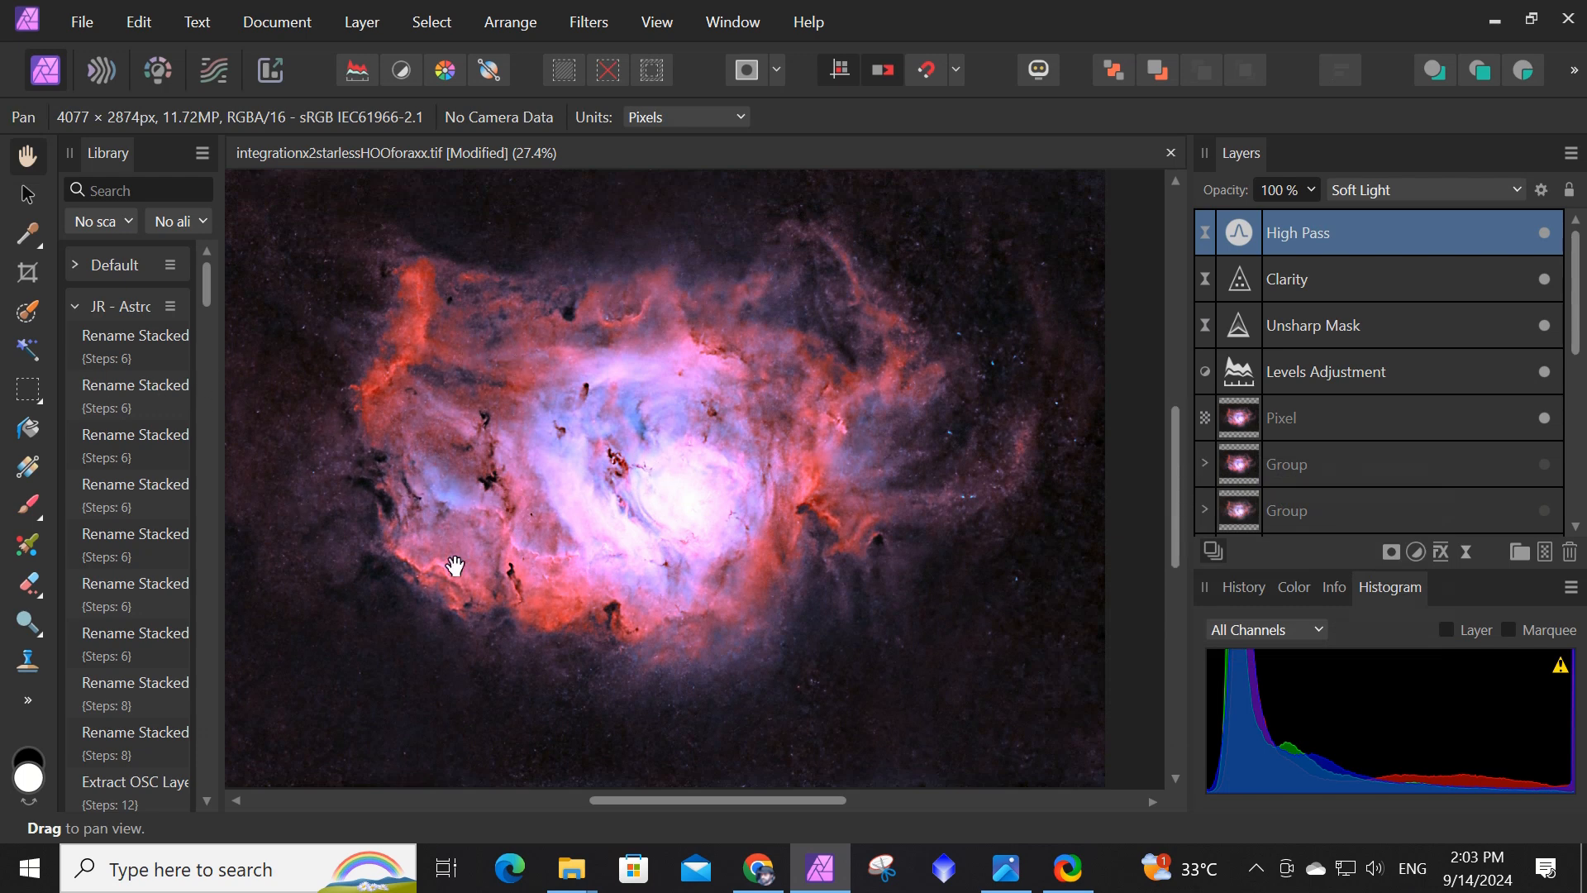
scroll(1332, 413, "down", 3)
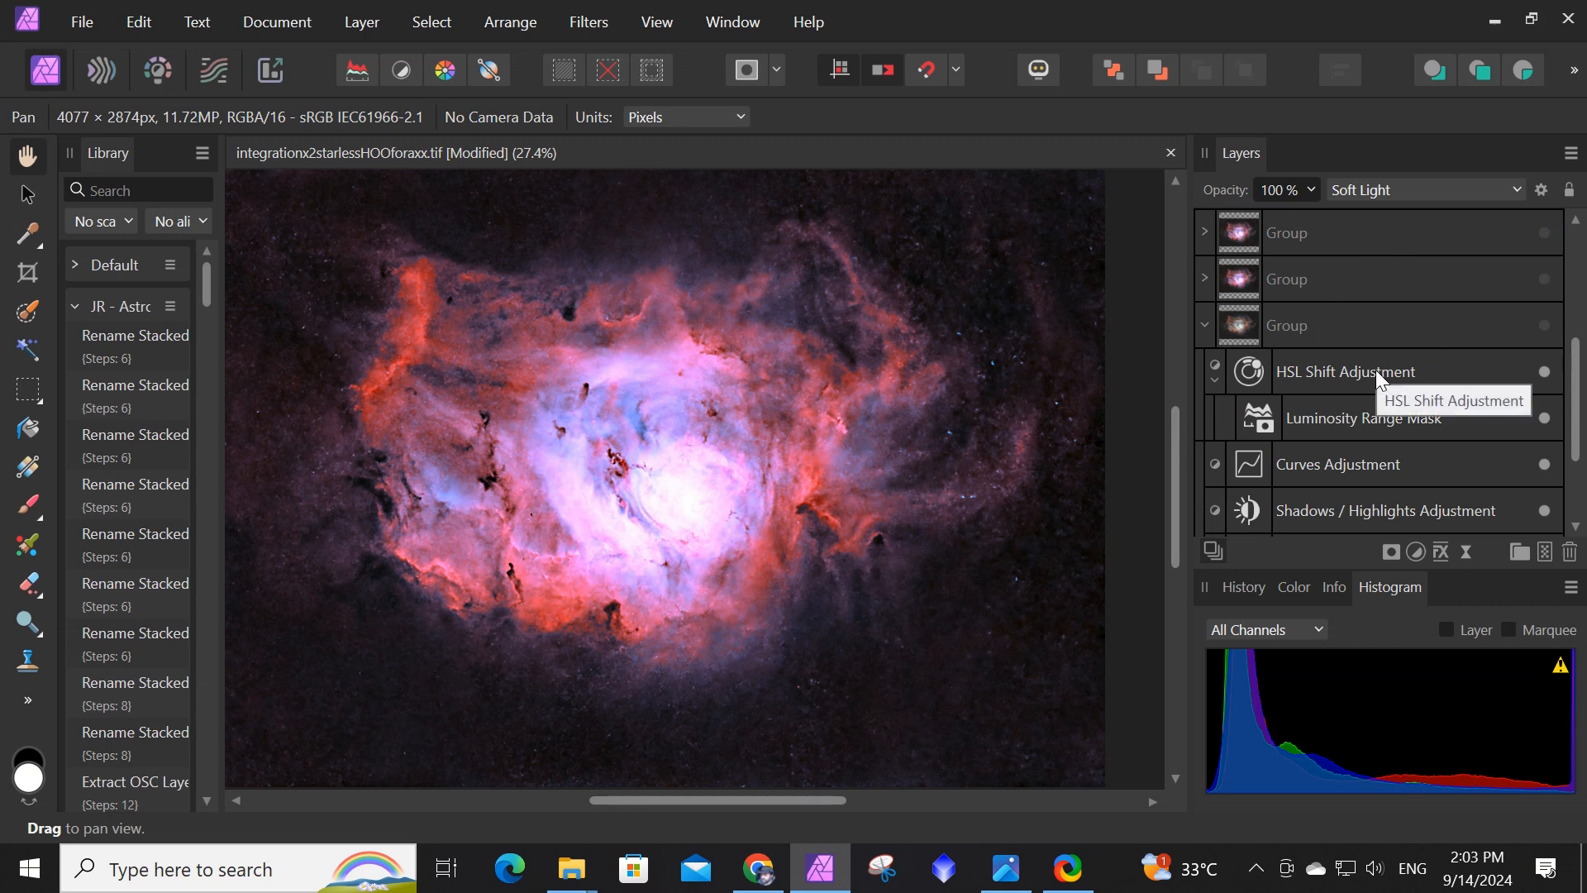
scroll(1421, 336, "up", 3)
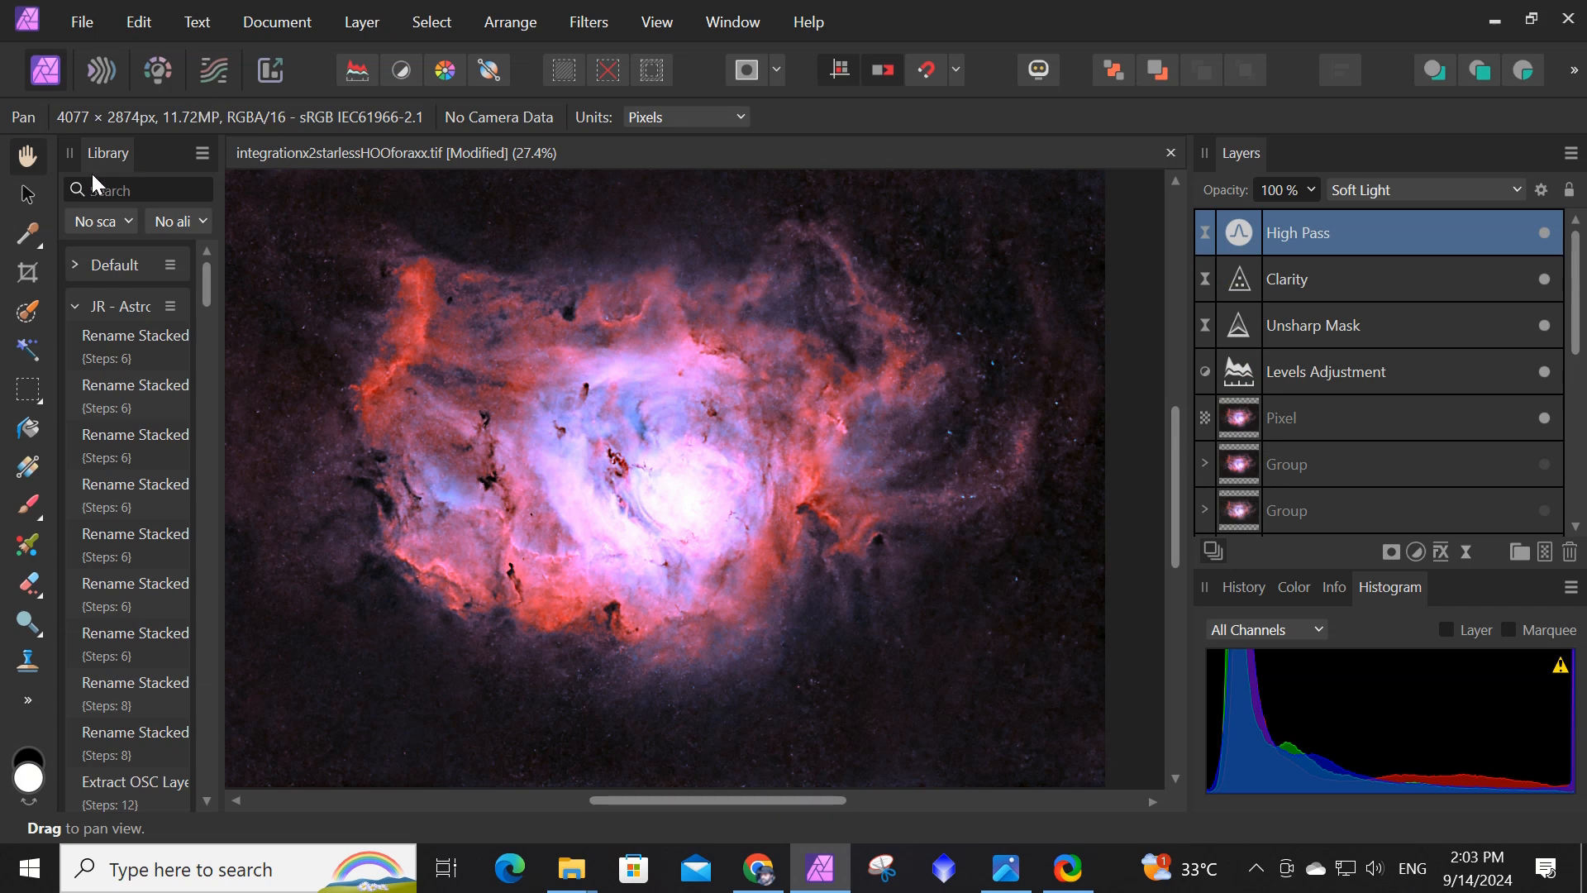
left_click(33, 589)
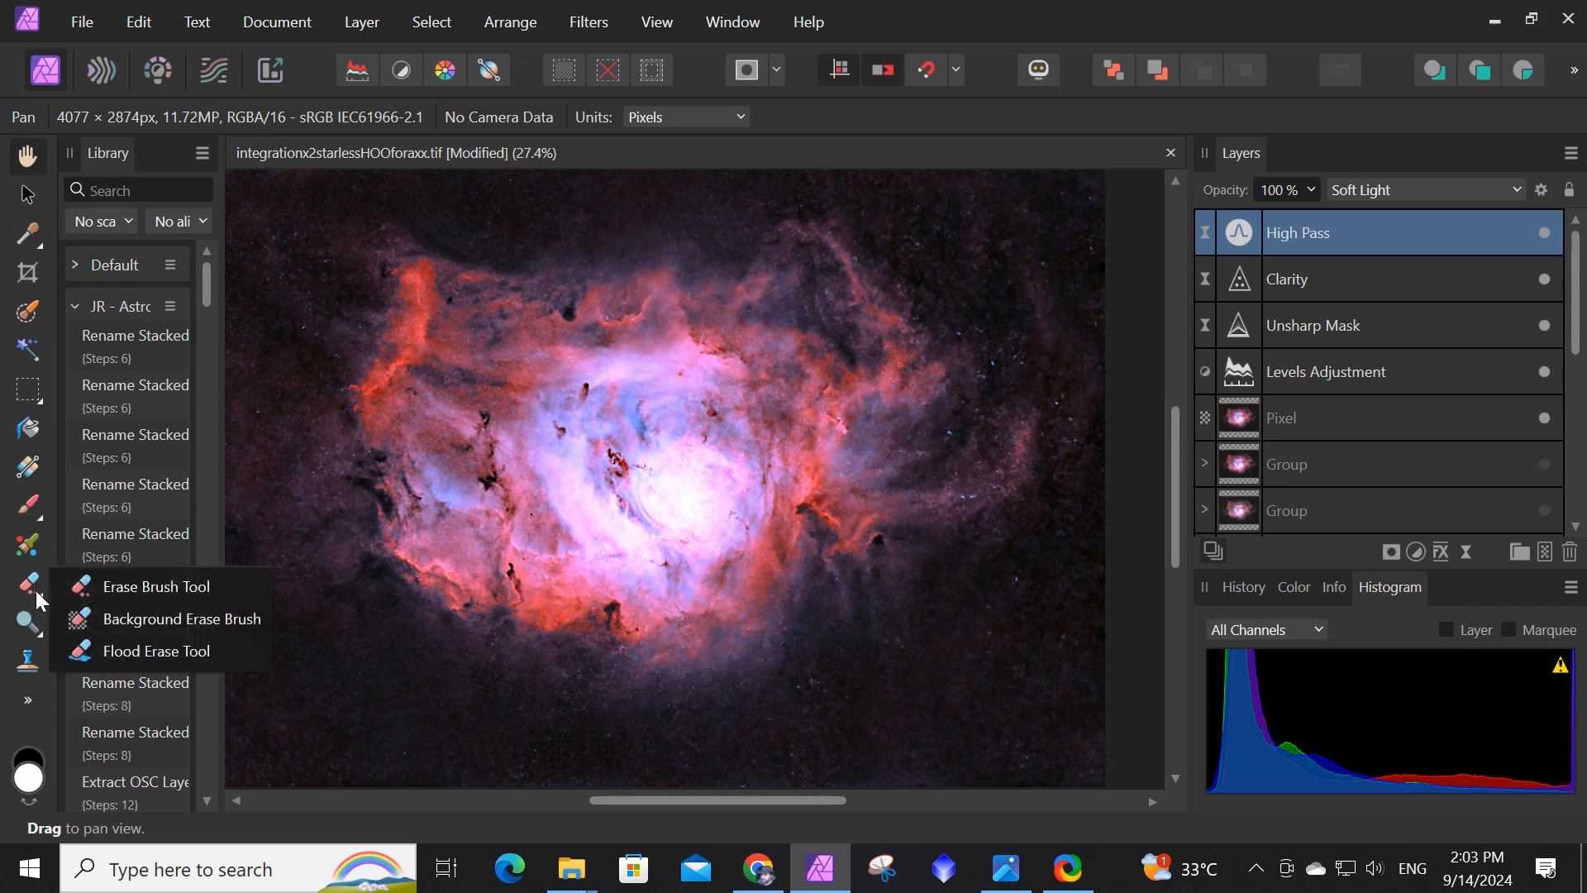
left_click(137, 586)
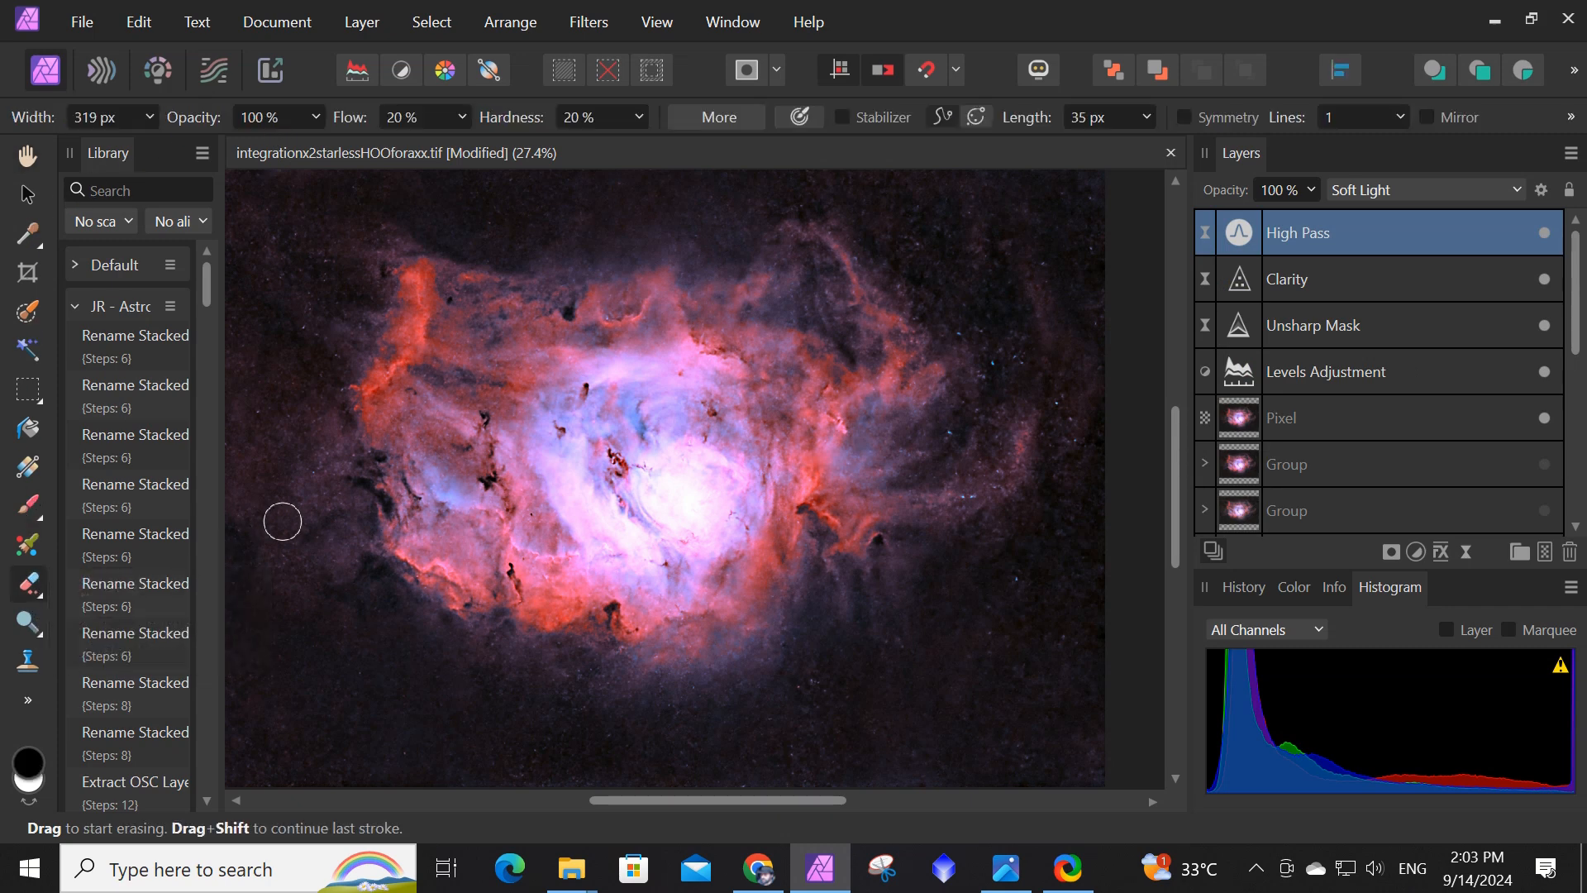
mouse_move(376, 482)
left_mouse_down()
mouse_move(490, 465)
mouse_move(492, 486)
mouse_move(481, 417)
mouse_move(563, 305)
mouse_move(569, 382)
left_mouse_up()
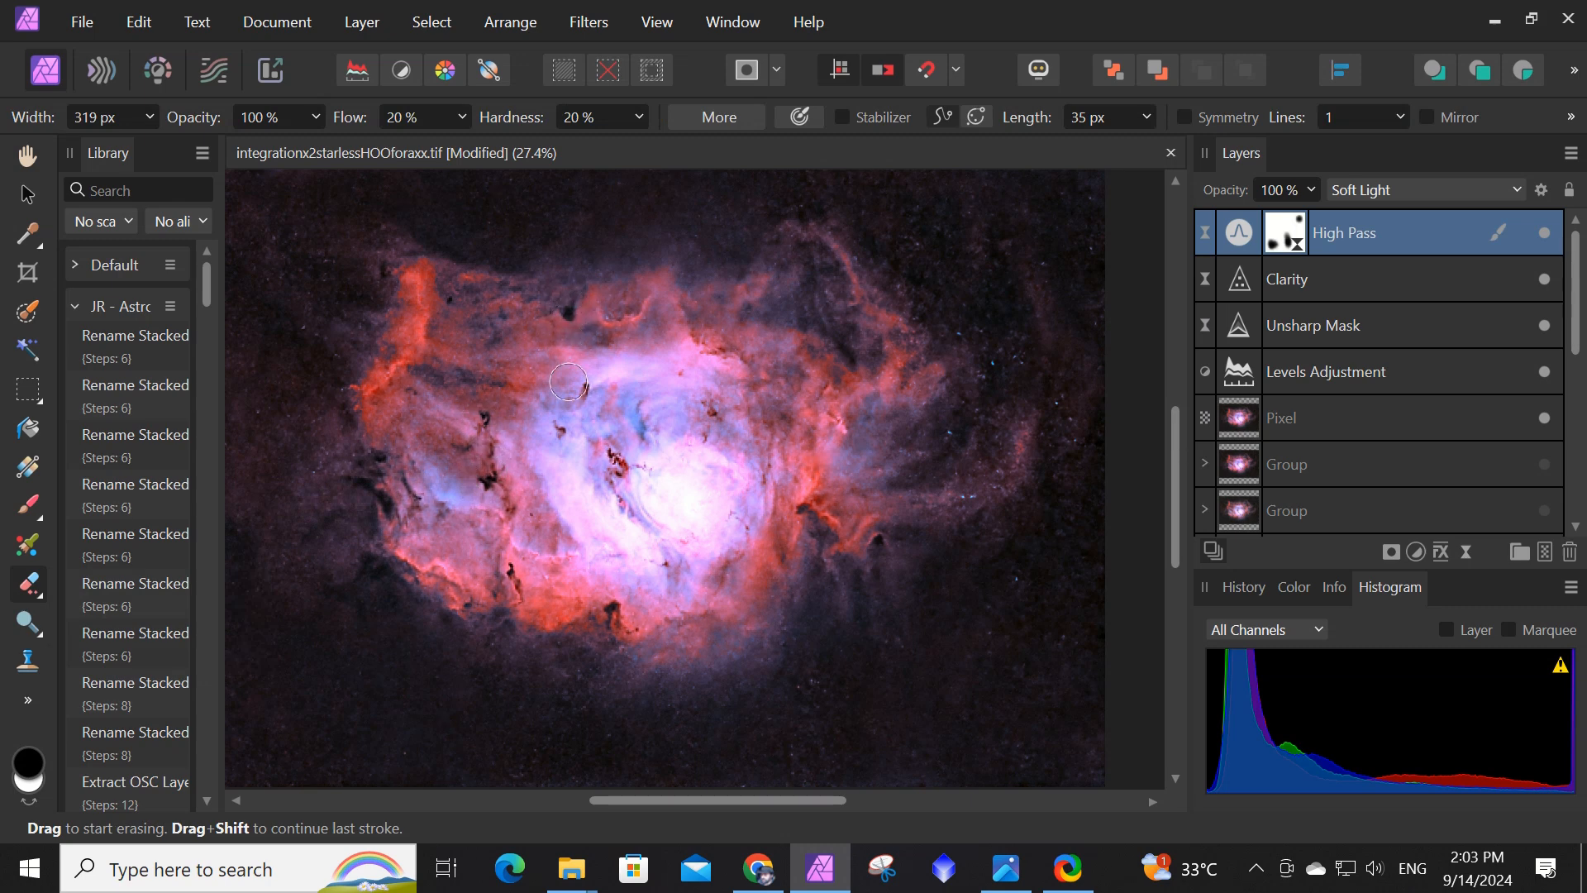
left_click_drag(447, 294, 448, 295)
mouse_move(611, 459)
left_mouse_down()
mouse_move(603, 475)
mouse_move(614, 461)
left_mouse_up()
mouse_move(508, 567)
left_mouse_down()
mouse_move(501, 583)
mouse_move(599, 624)
mouse_move(618, 611)
left_mouse_up()
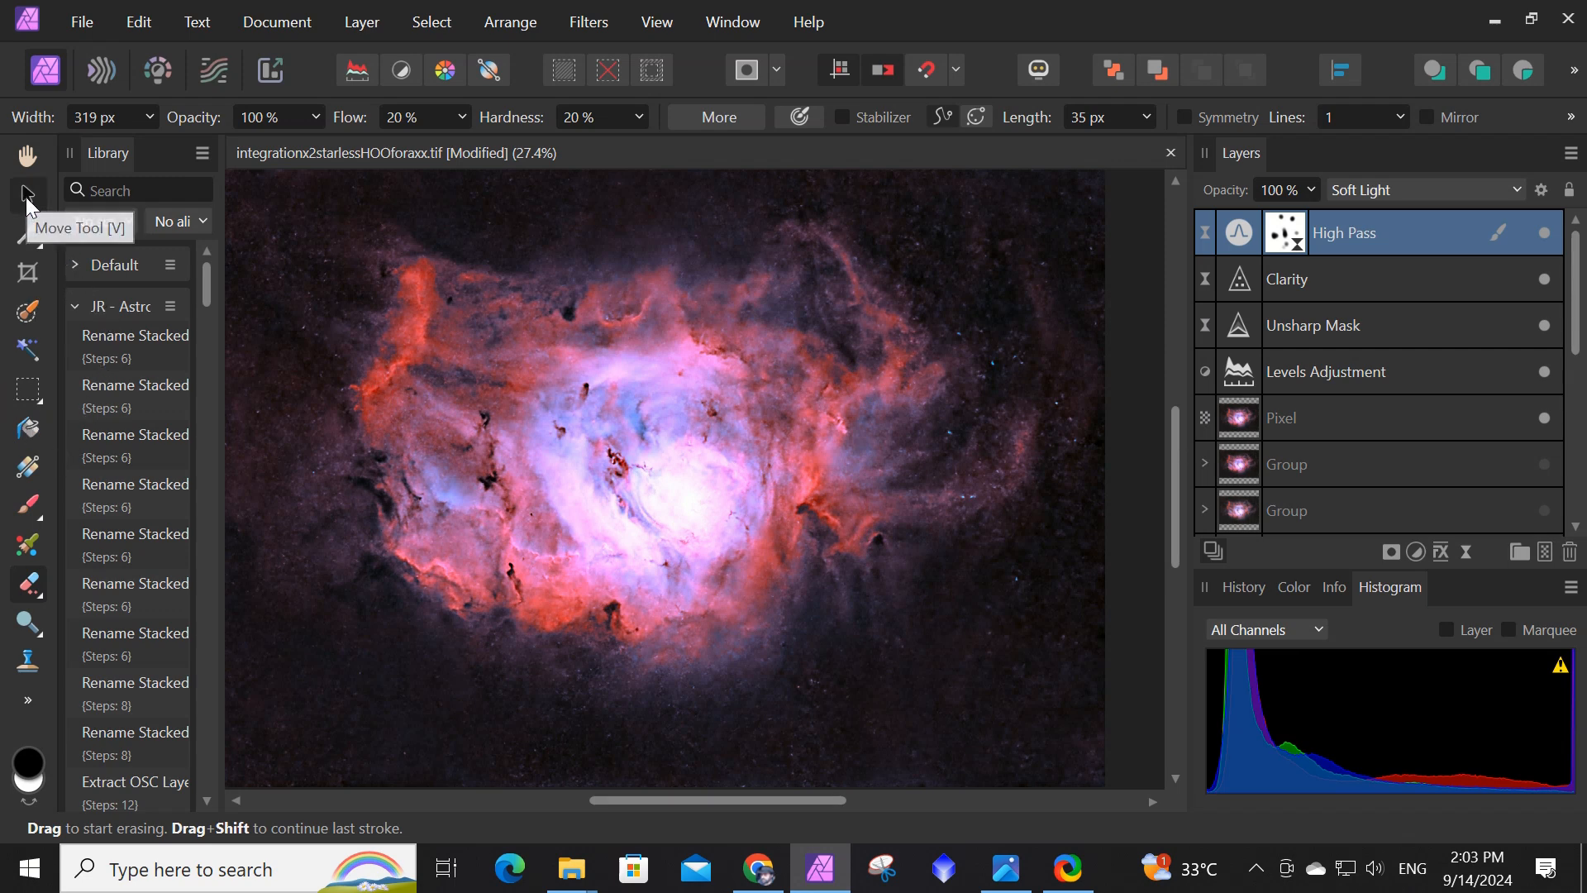
left_click(26, 197)
left_click(41, 160)
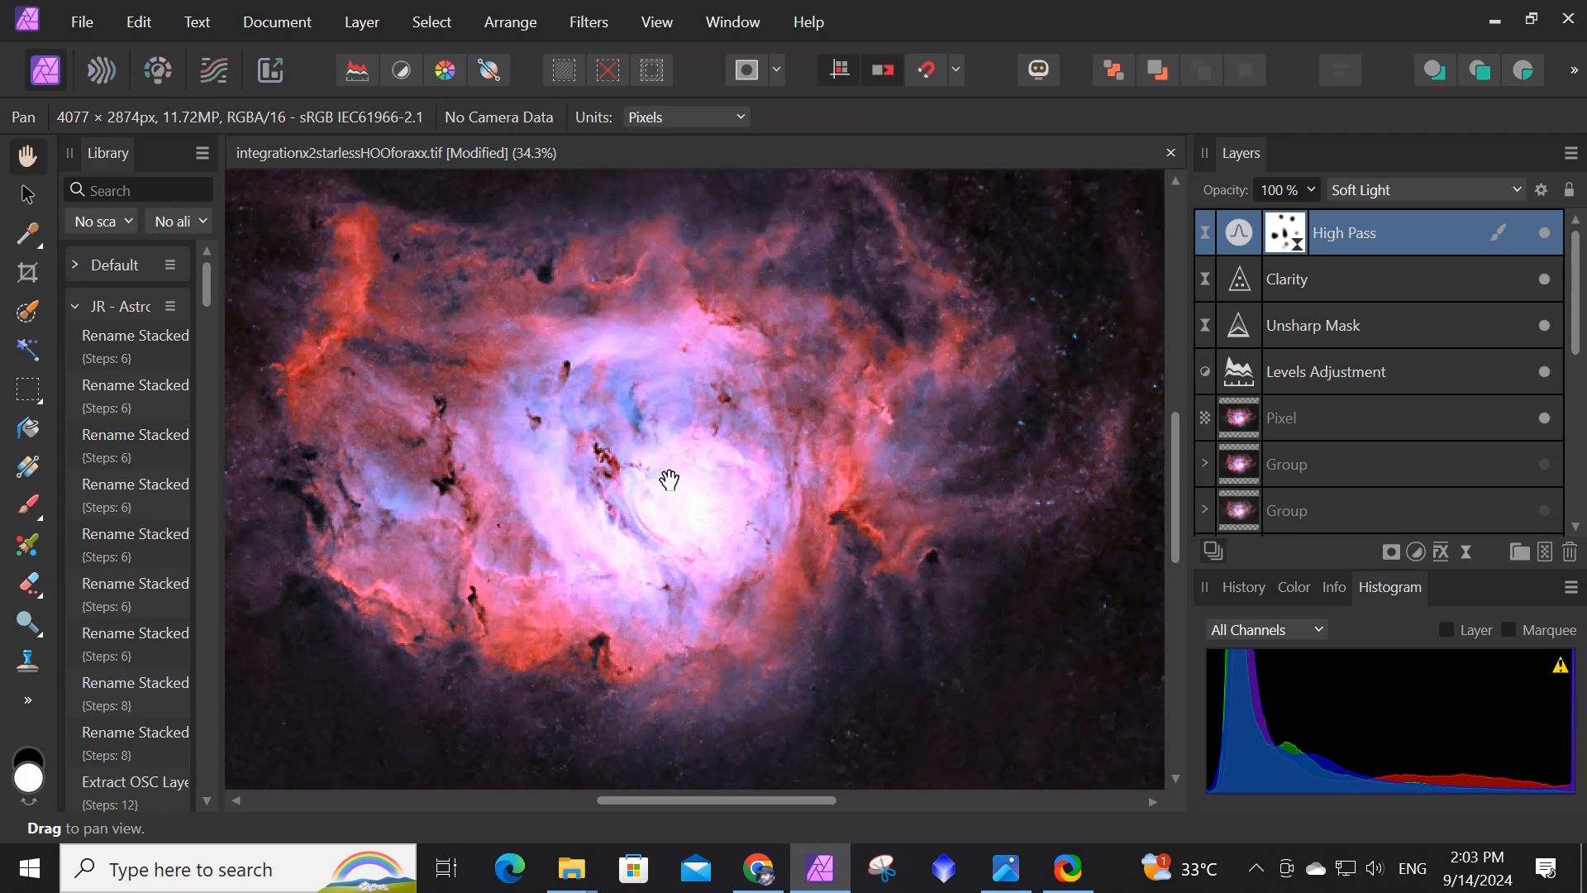
scroll(570, 436, "down", 3)
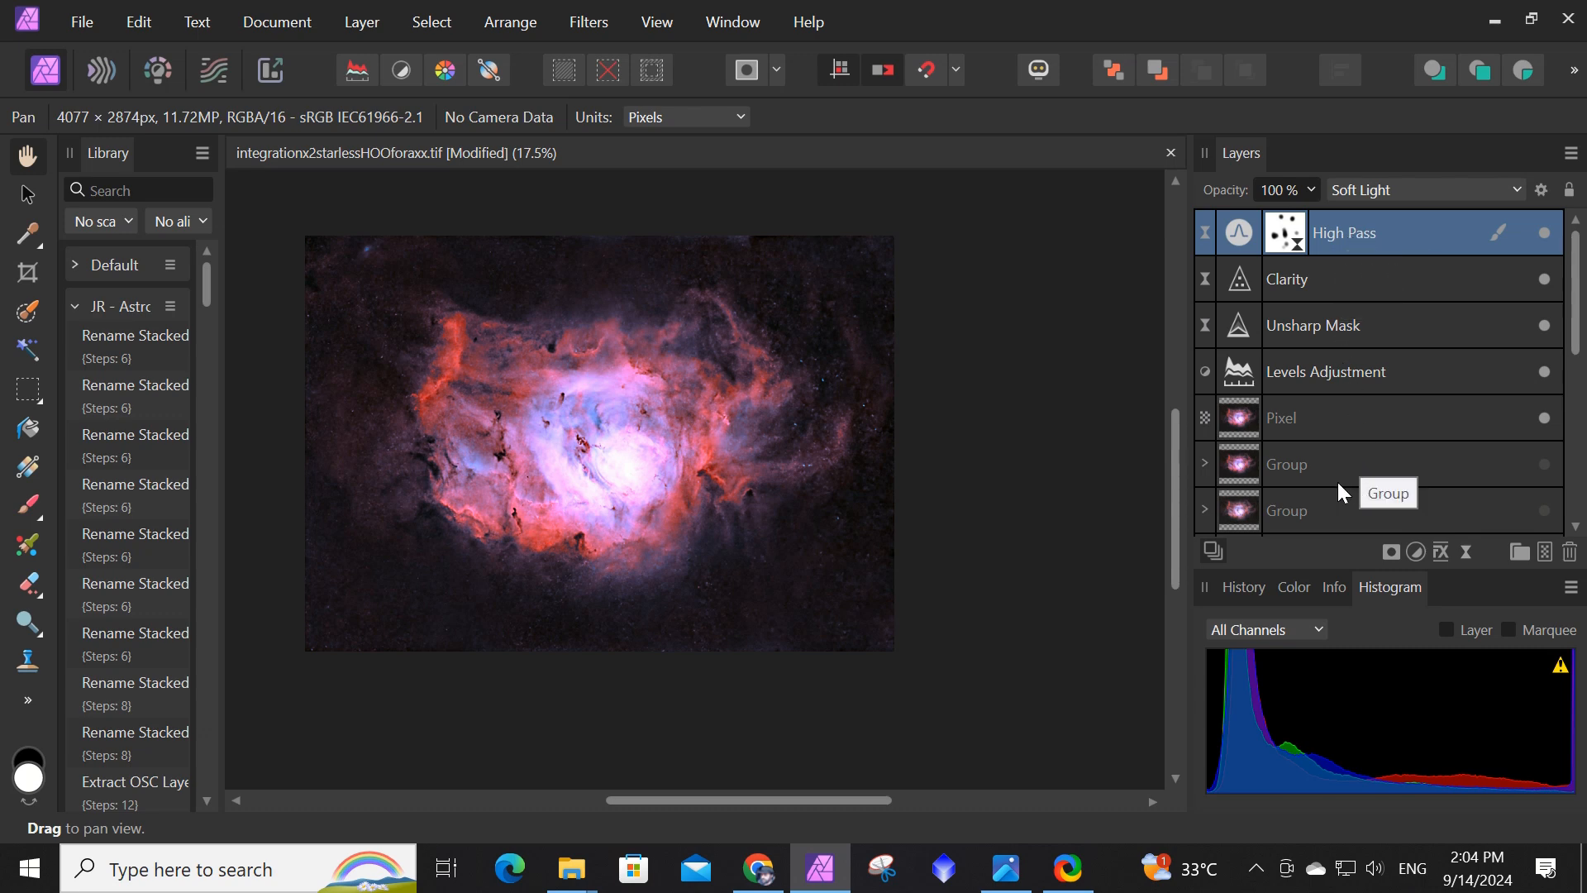
Open stars.tif from the Mosaic folder as a separate document and copy its Background layer.
mouse_move(559, 868)
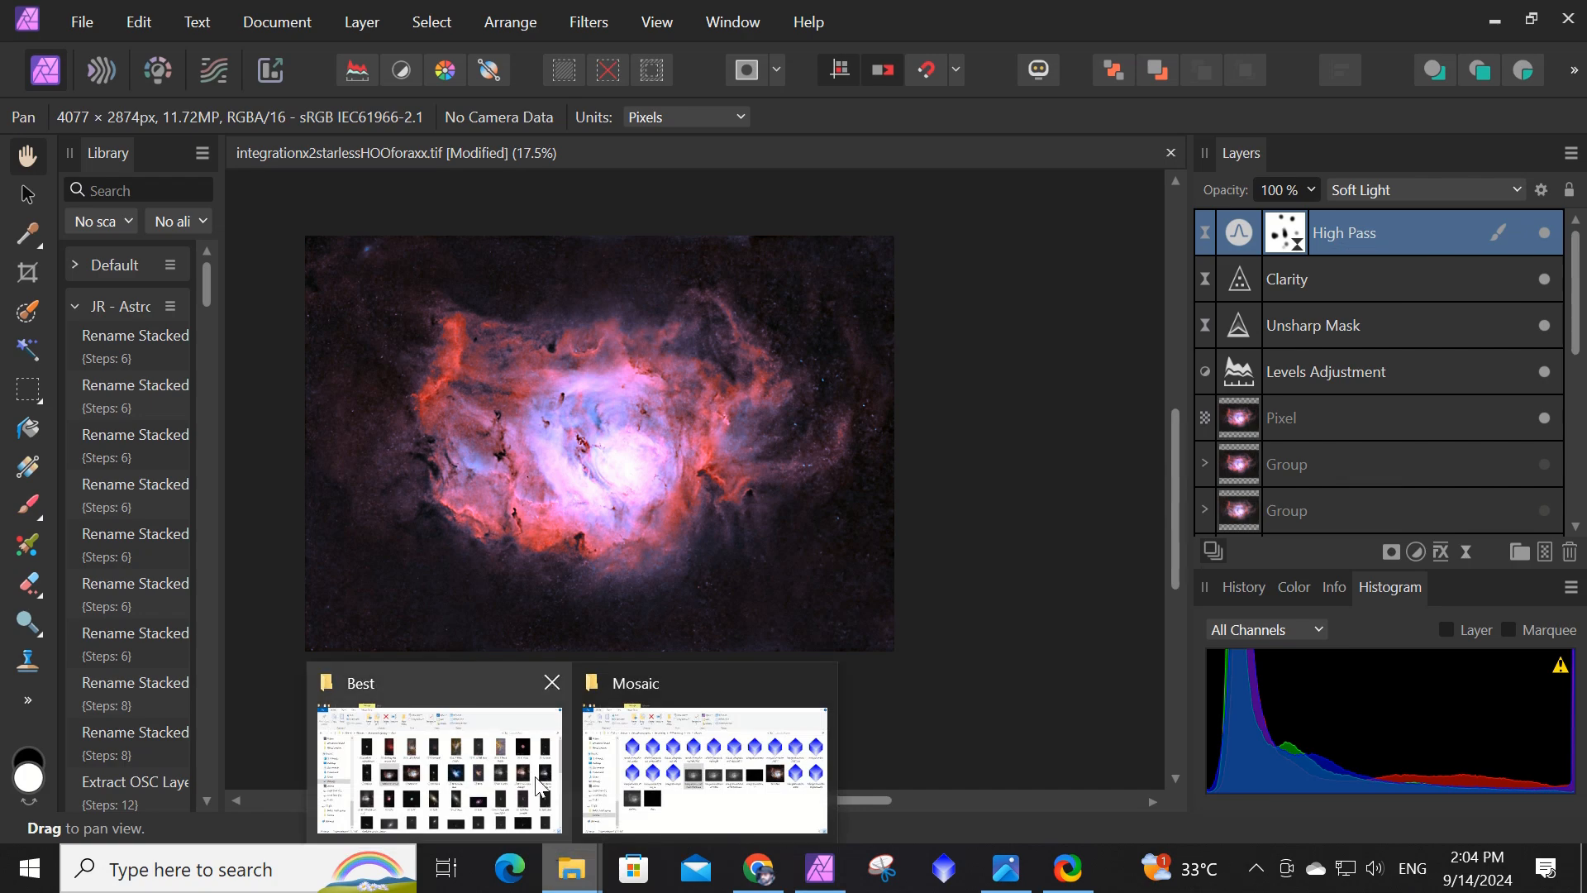
left_click(663, 740)
left_click(487, 621)
left_click_drag(484, 608, 798, 300)
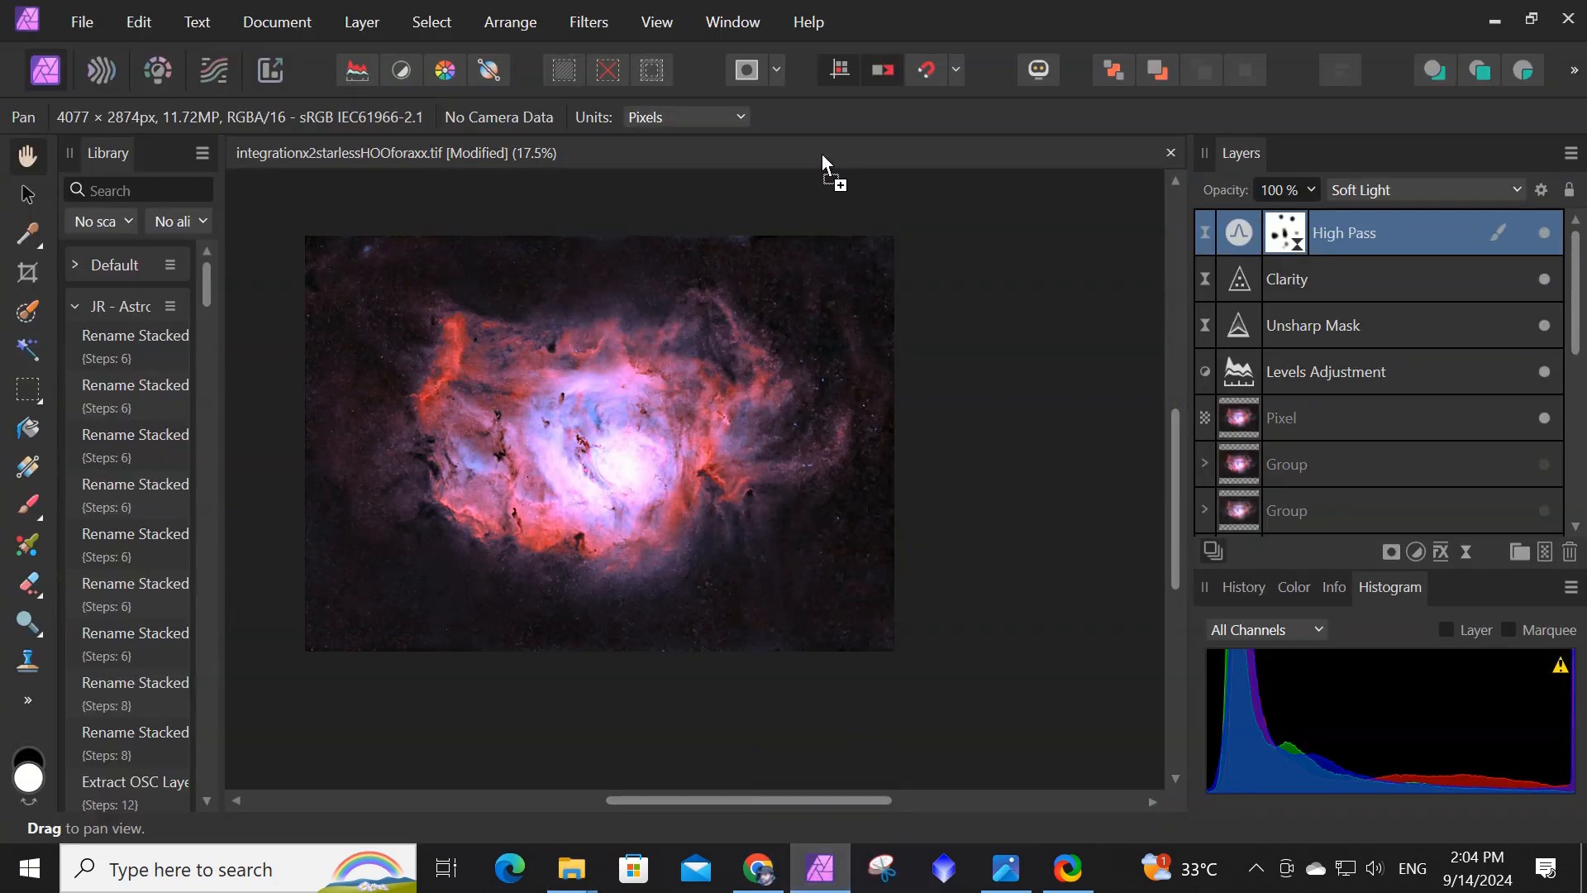
left_click_drag(822, 154, 821, 154)
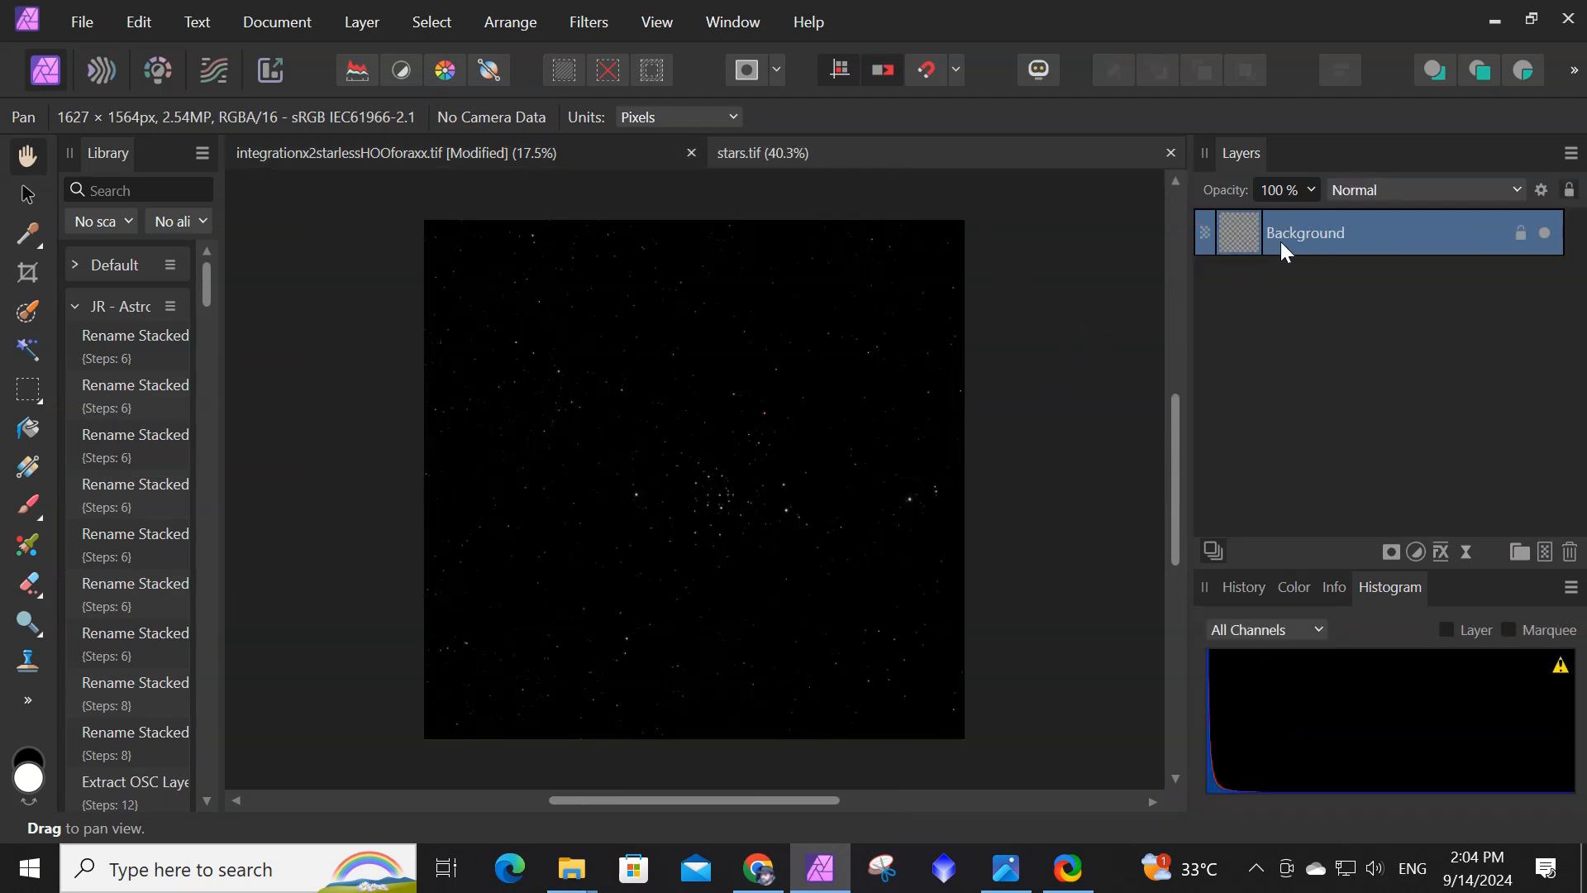
right_click(1286, 236)
left_click(1282, 127)
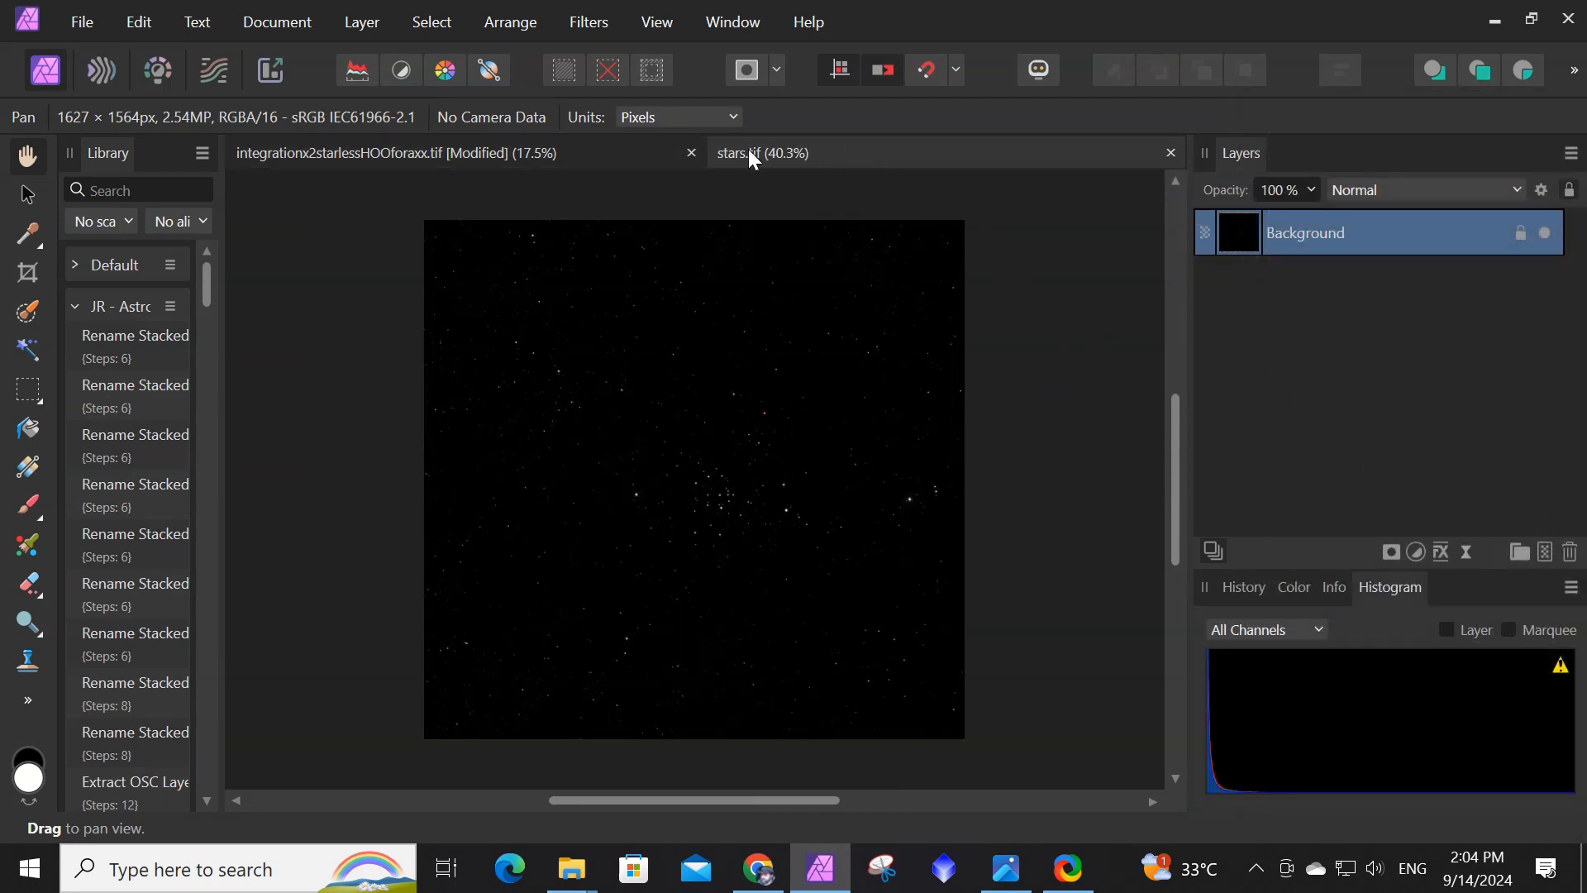
Try pasting the copied stars layer above High Pass in the nebula document.
left_click(507, 152)
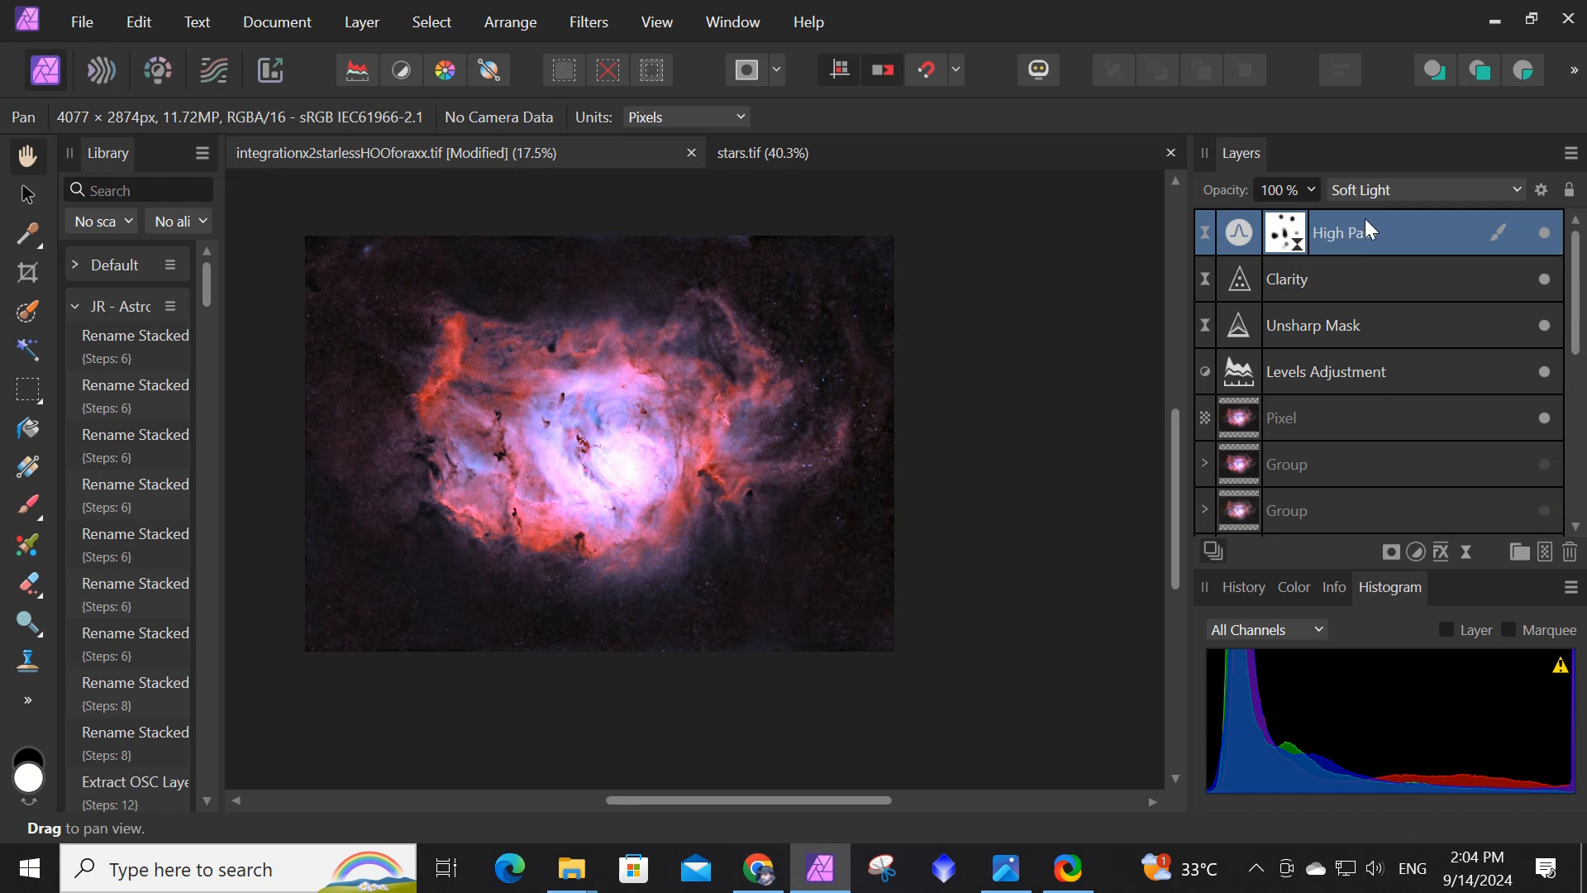
right_click(1365, 218)
left_click(1340, 155)
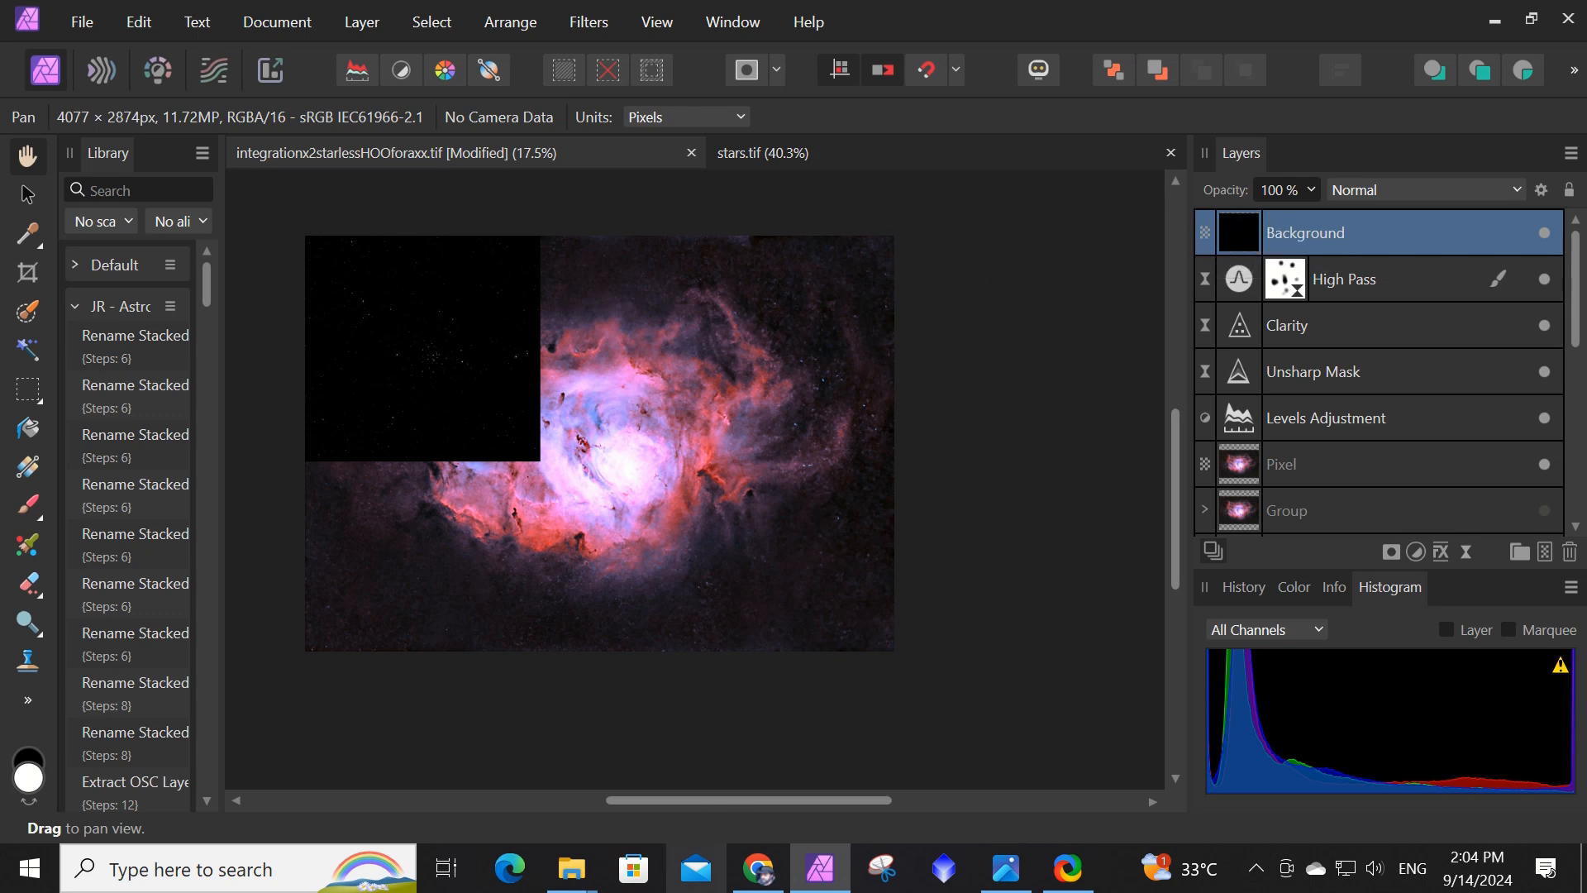
Switch to File Explorer and check the Mosaic folder for a star image with the nebula's dimensions.
mouse_move(757, 883)
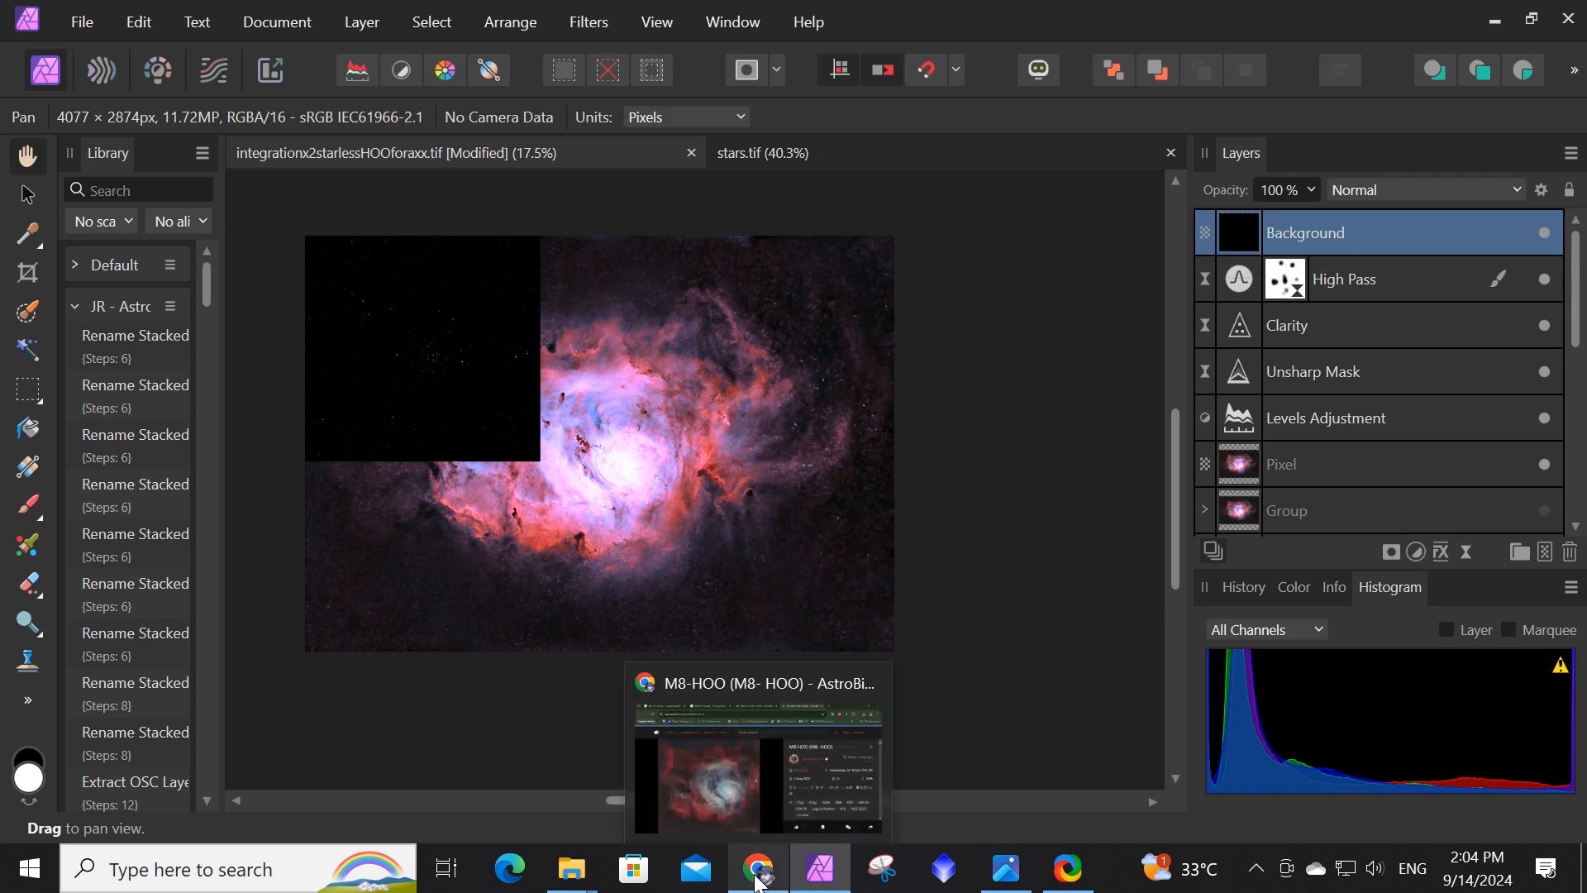
left_click(757, 878)
left_click(755, 874)
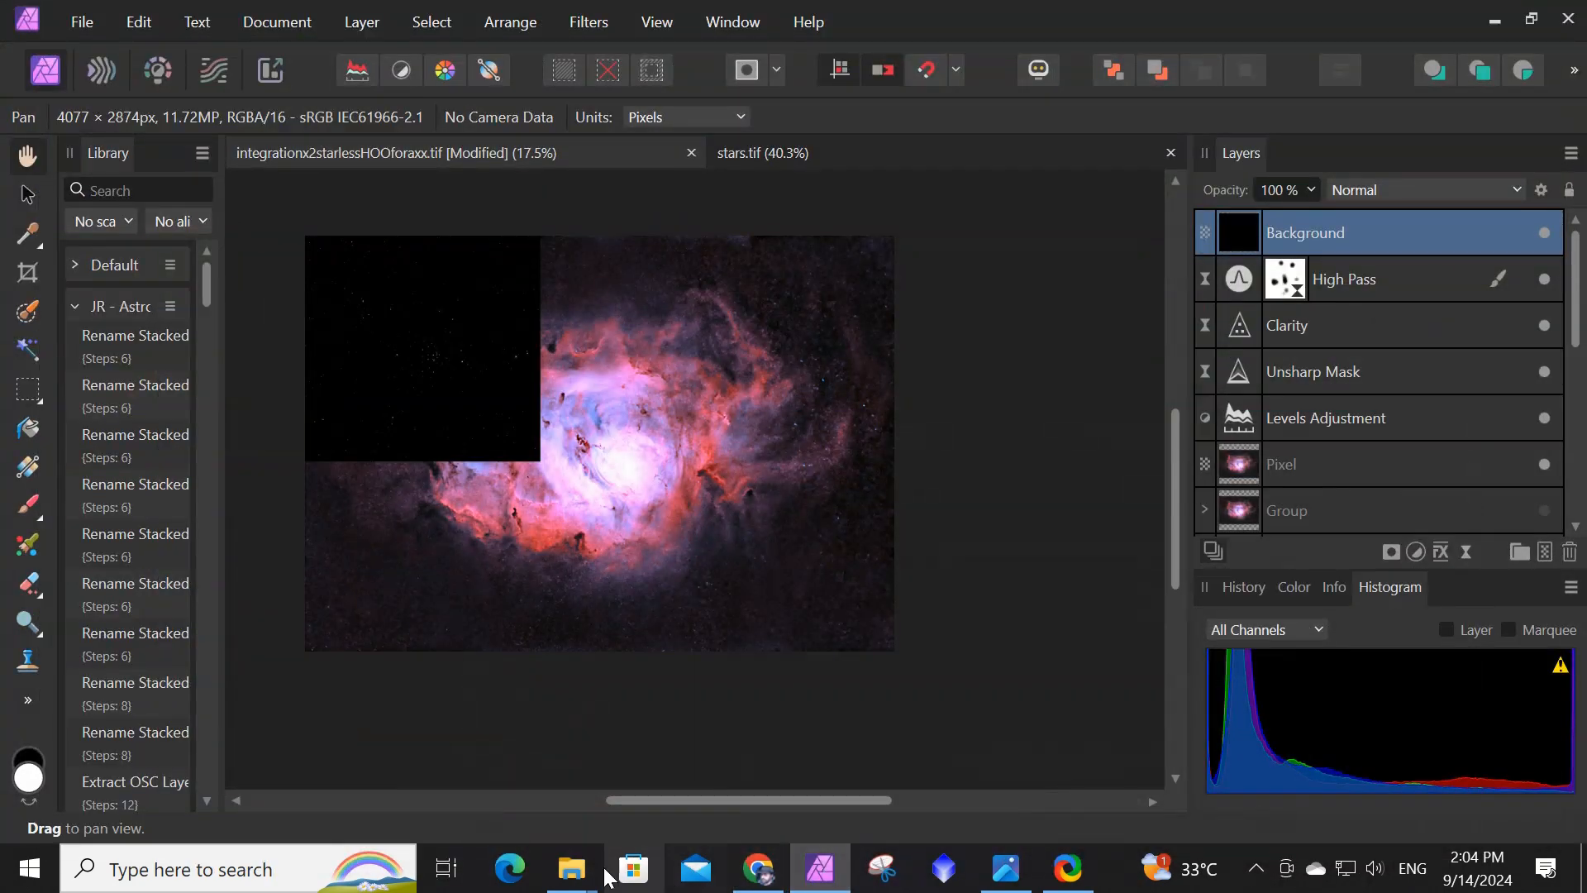
mouse_move(597, 872)
left_click(659, 809)
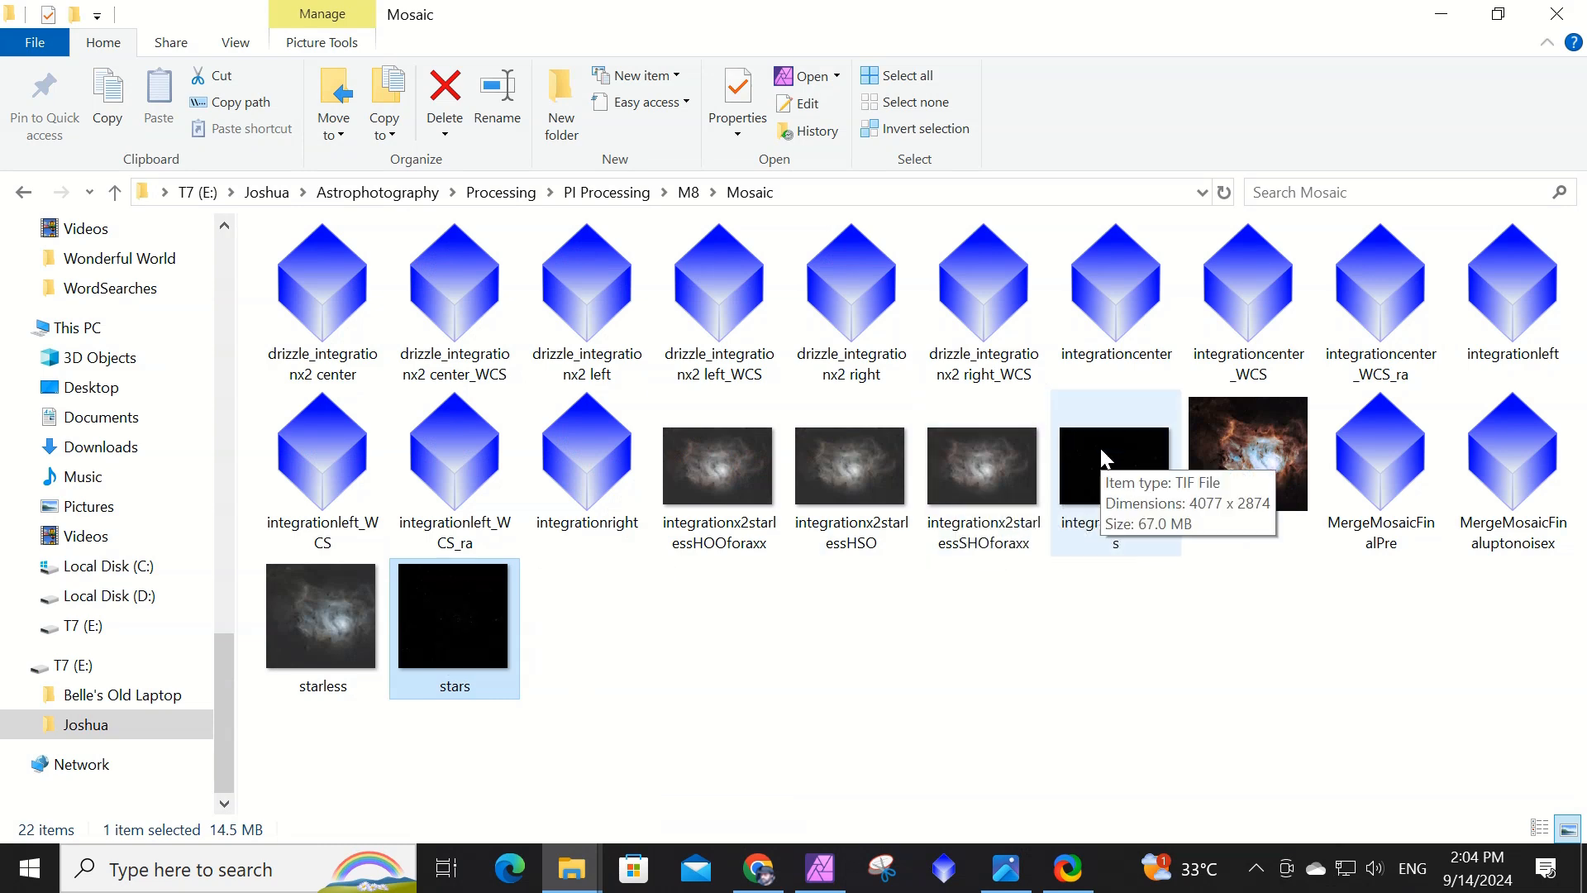
Return to Affinity Photo, delete the pasted stars layer from the nebula document and close stars.tif.
left_click(818, 865)
right_click(1306, 228)
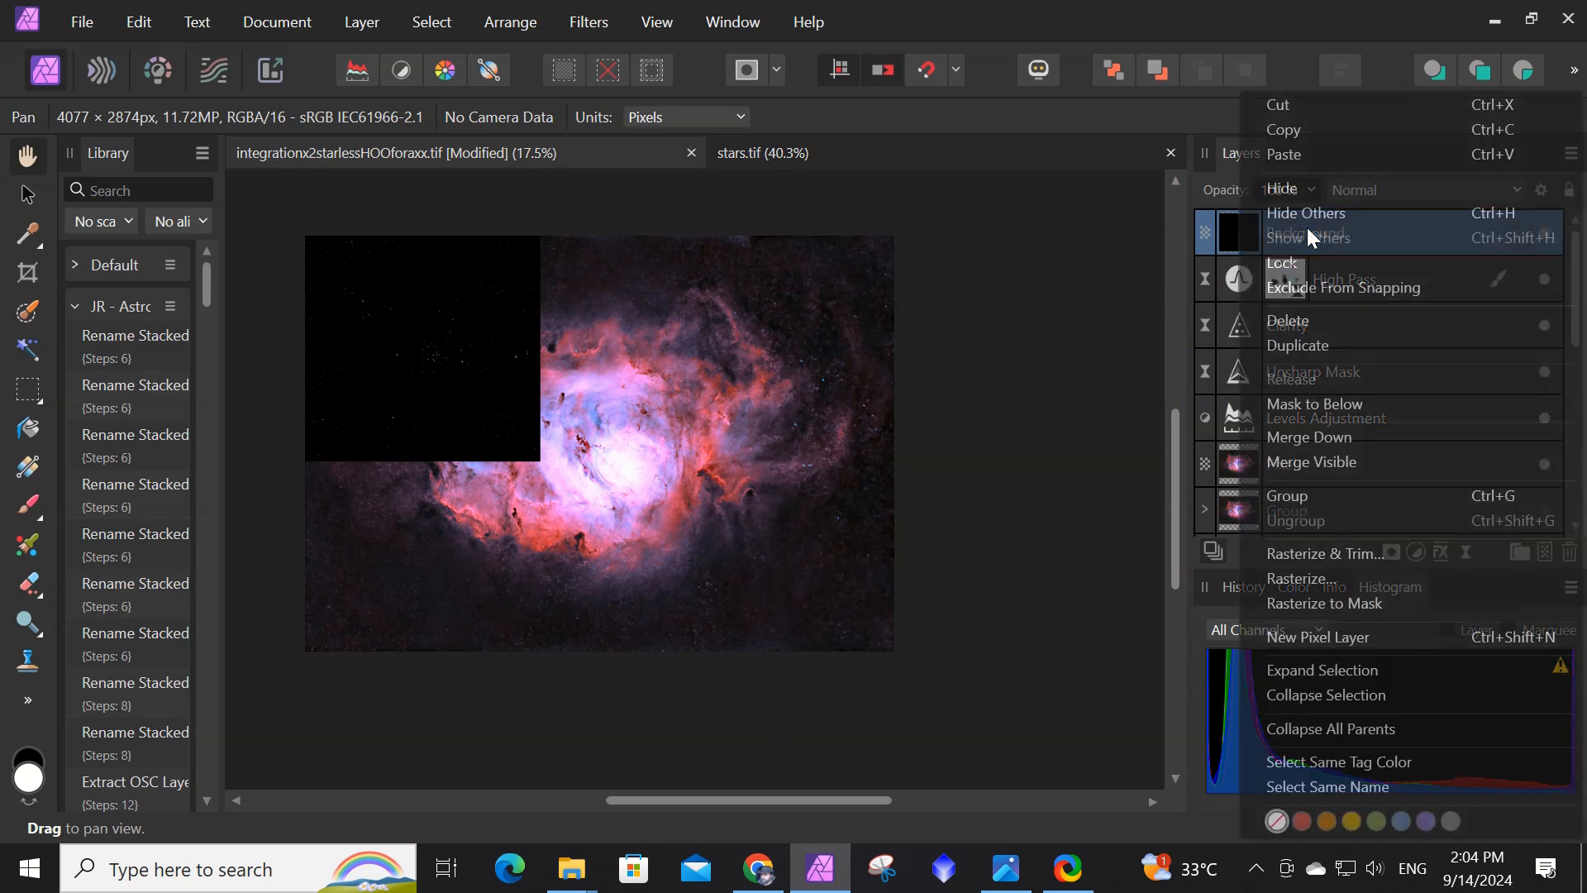
left_click(1321, 320)
left_click(905, 153)
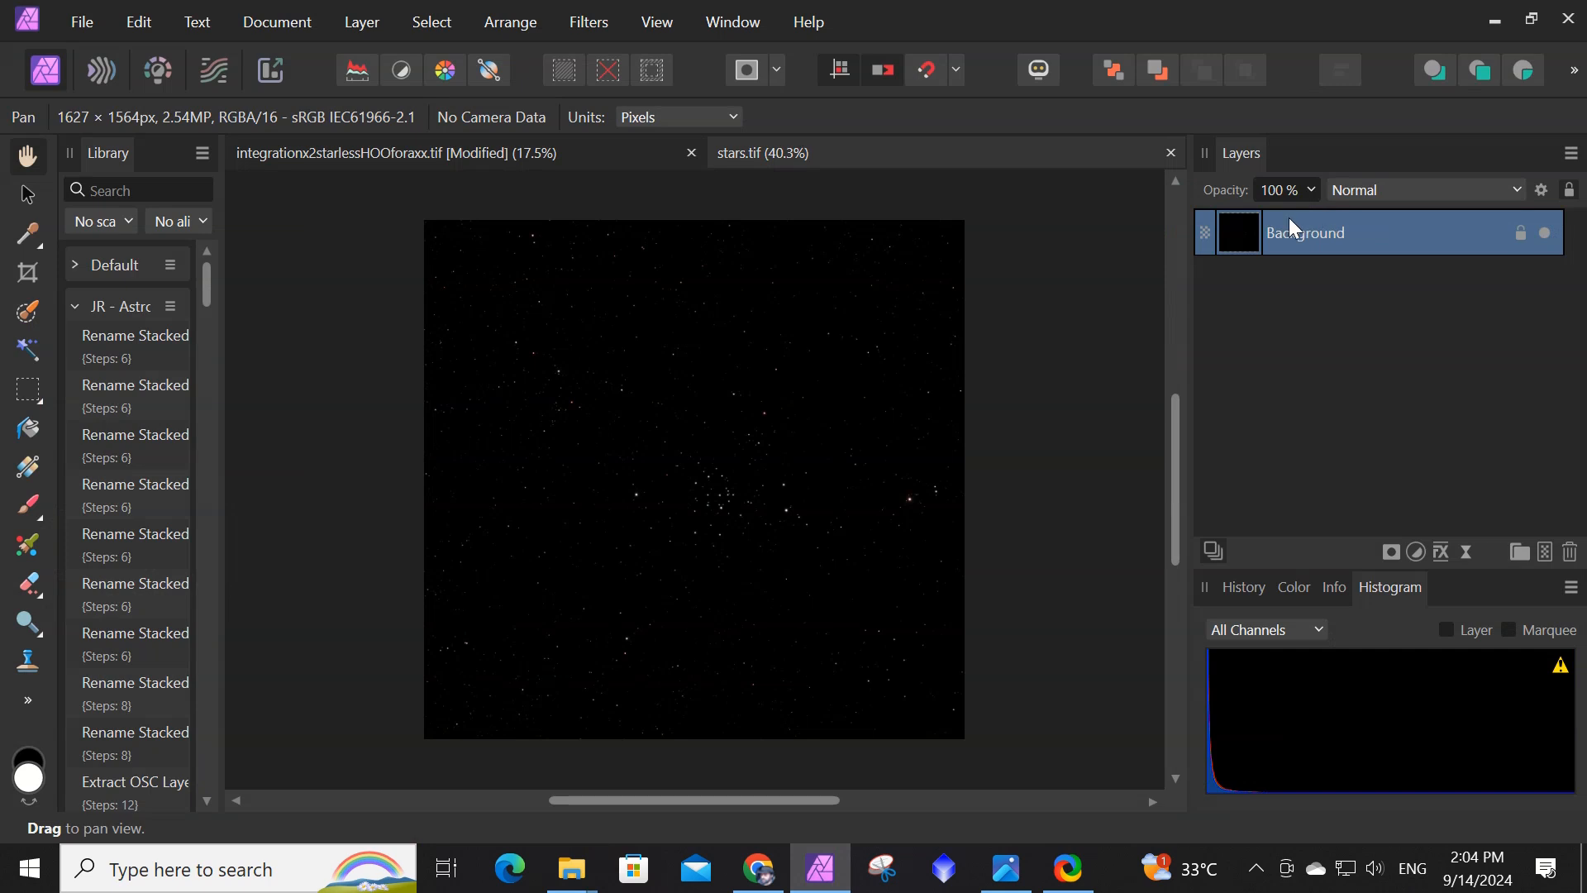
left_click(1171, 153)
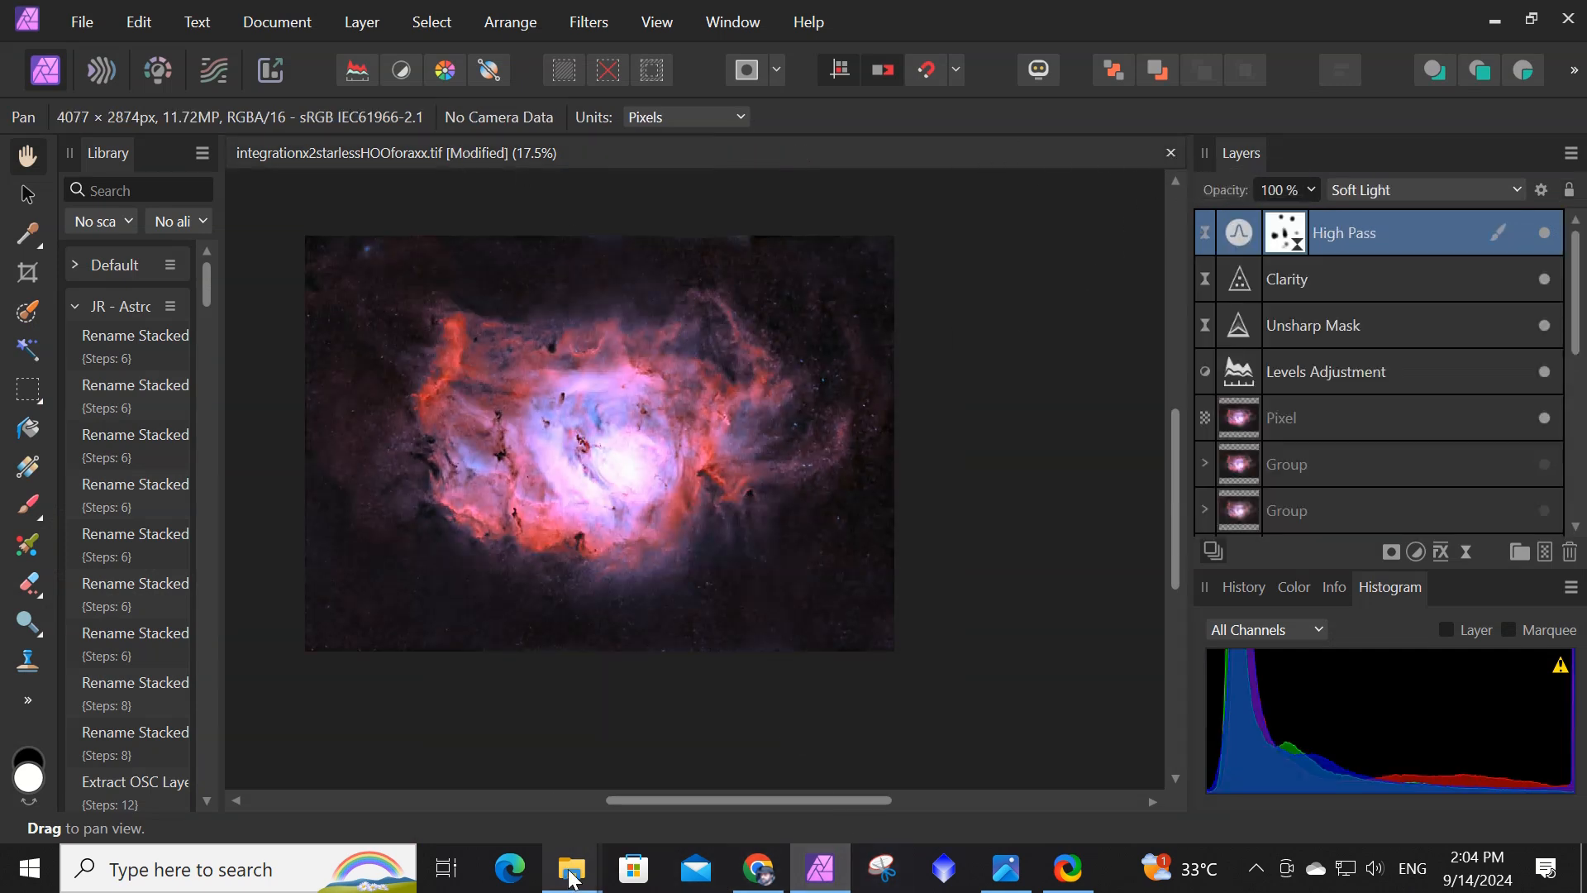
Bring integrationx2stars.tif from File Explorer into Affinity Photo as a separate document and copy its Background layer.
mouse_move(572, 868)
left_click(704, 801)
left_click_drag(1119, 474, 831, 155)
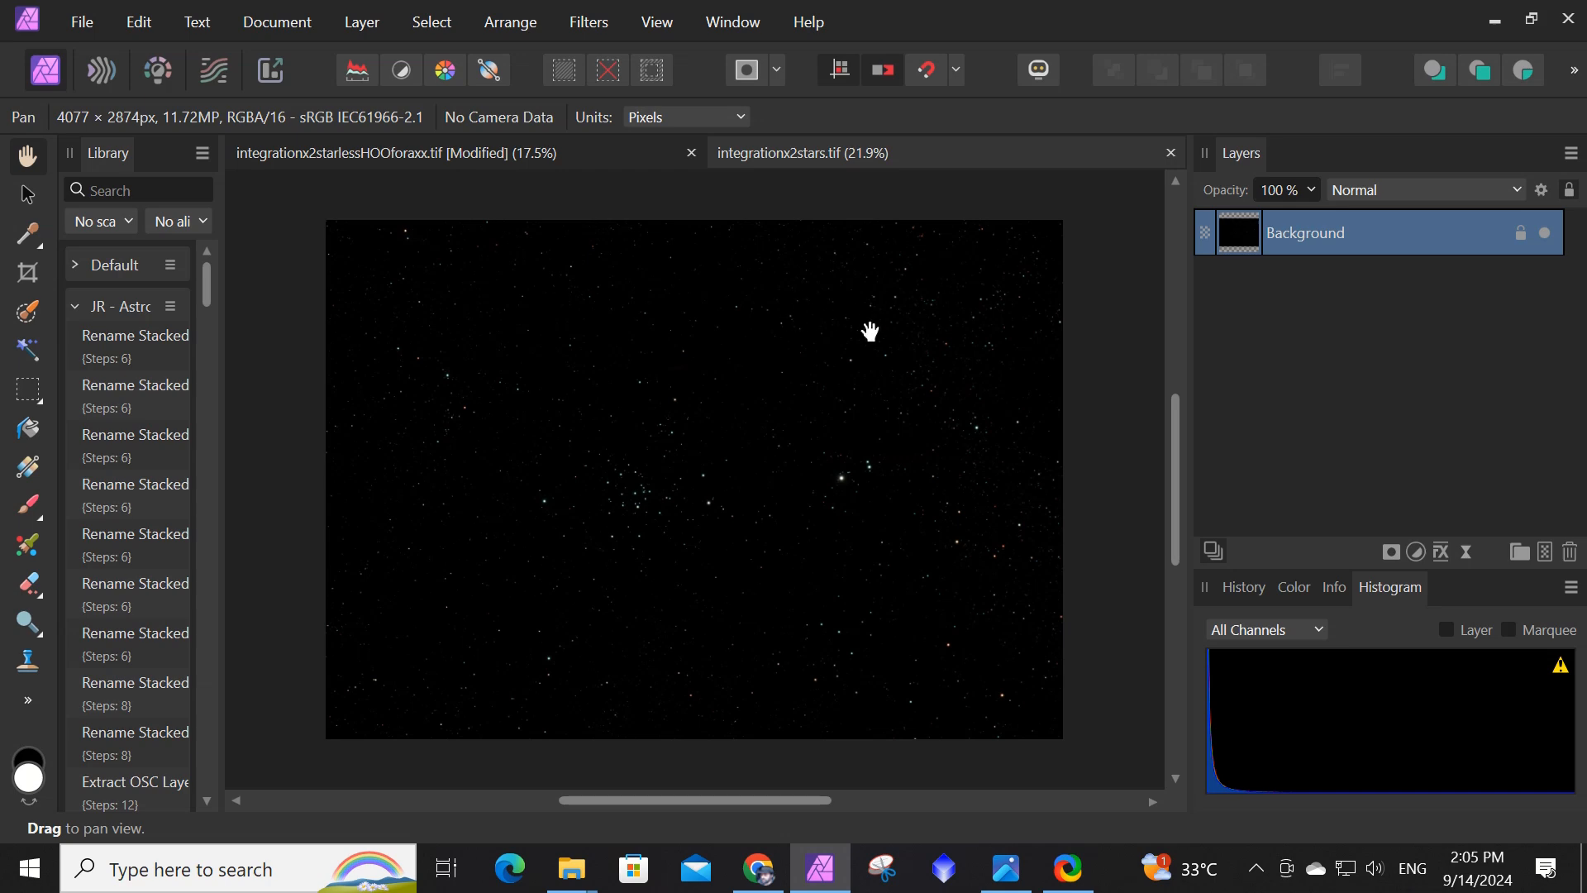
right_click(1303, 247)
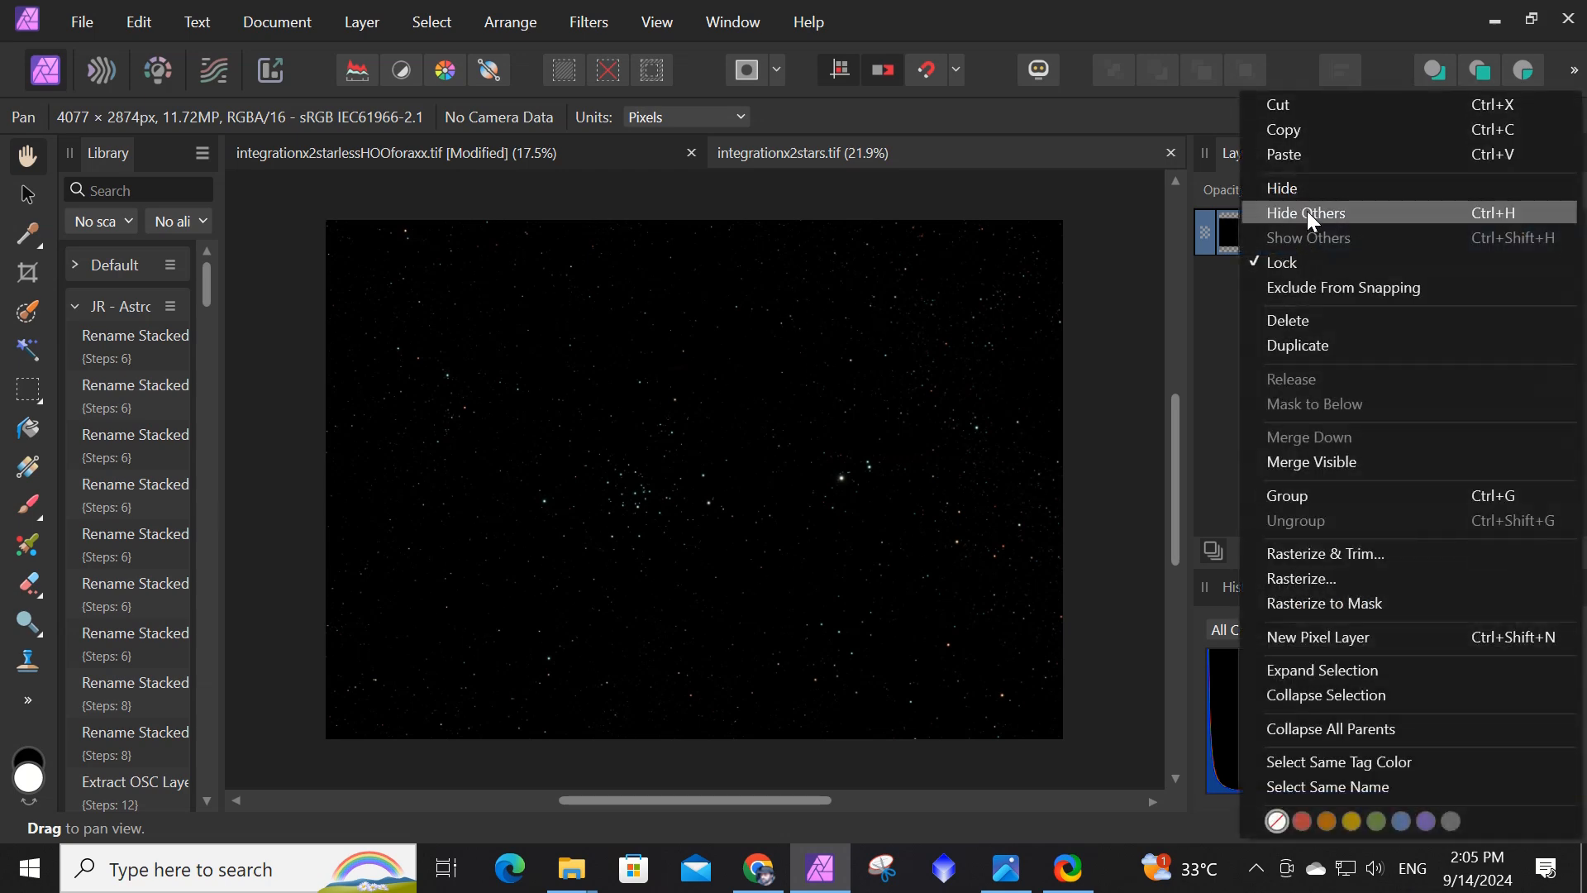
left_click(1297, 132)
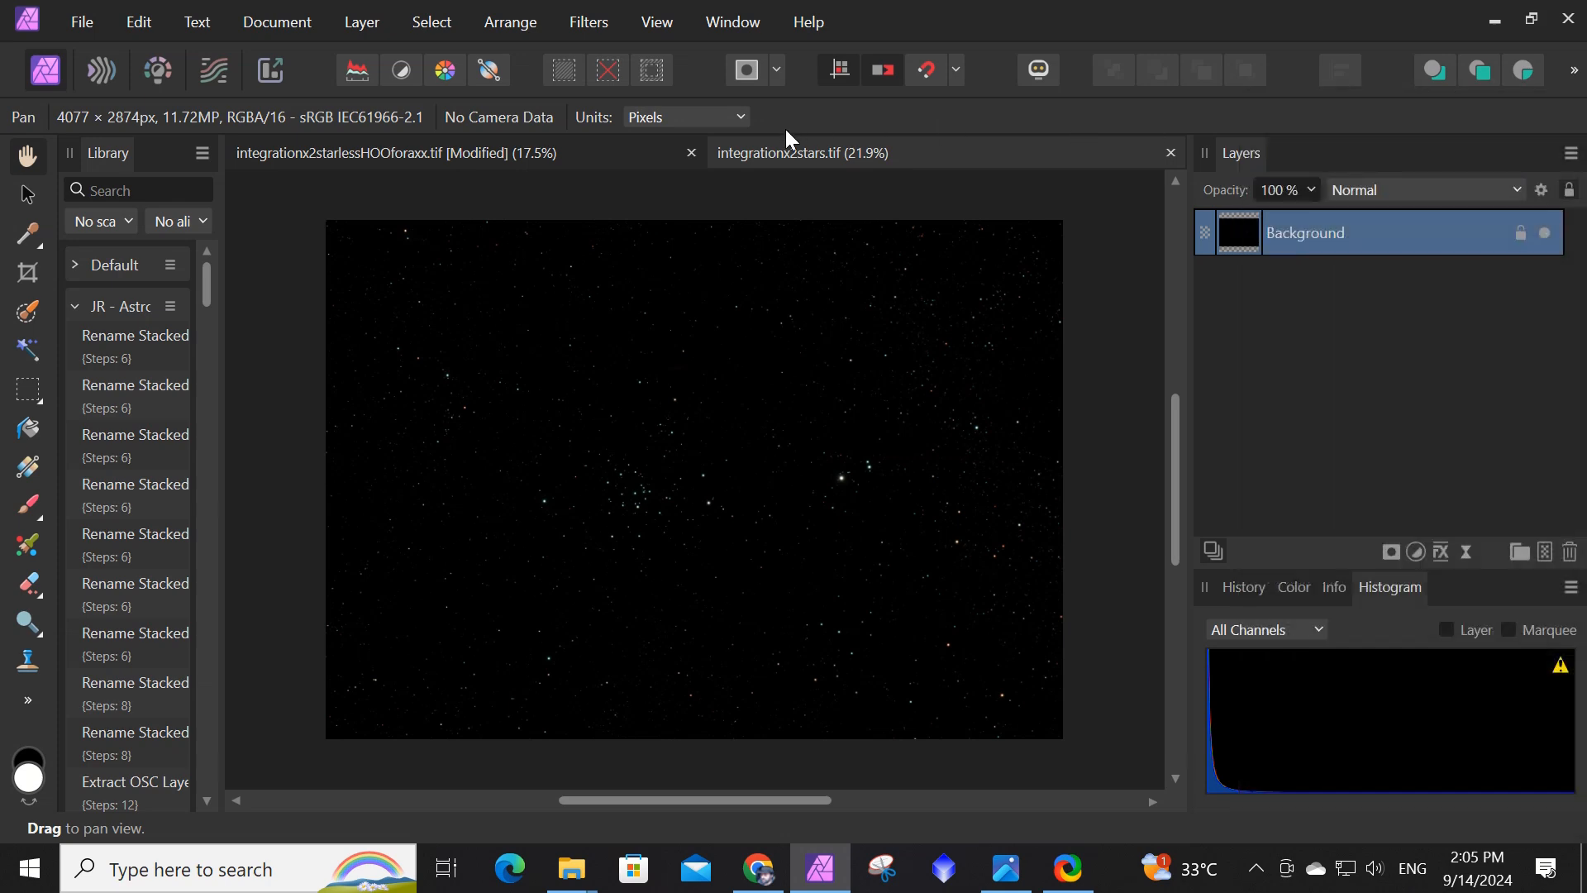
Paste the copied stars layer above High Pass in the nebula document and set its blend mode to Screen.
left_click(629, 149)
right_click(1330, 230)
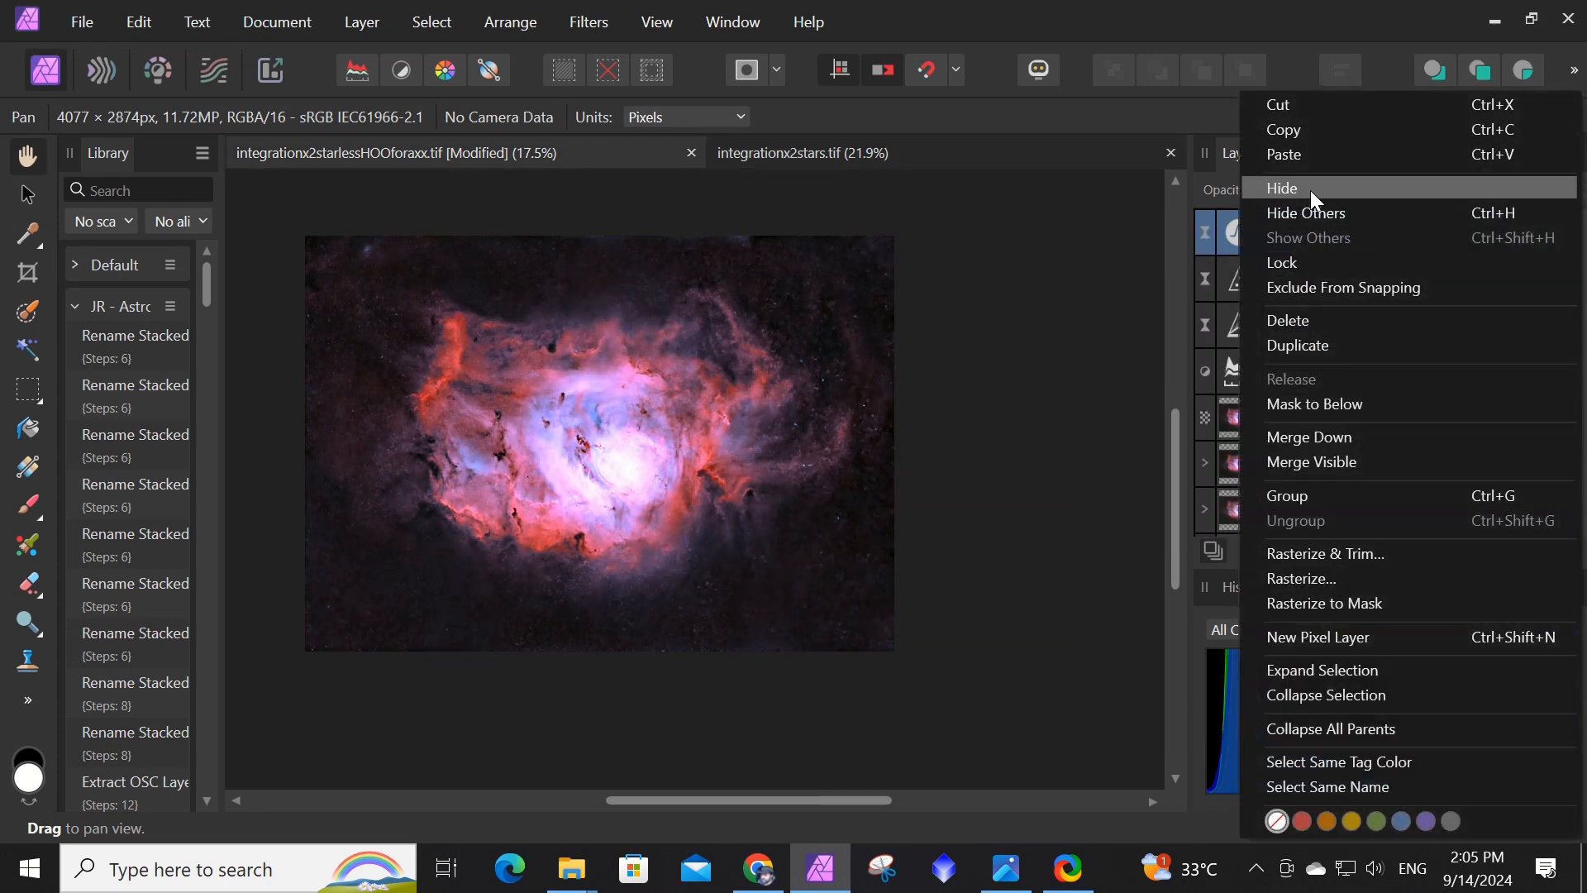
left_click(1301, 152)
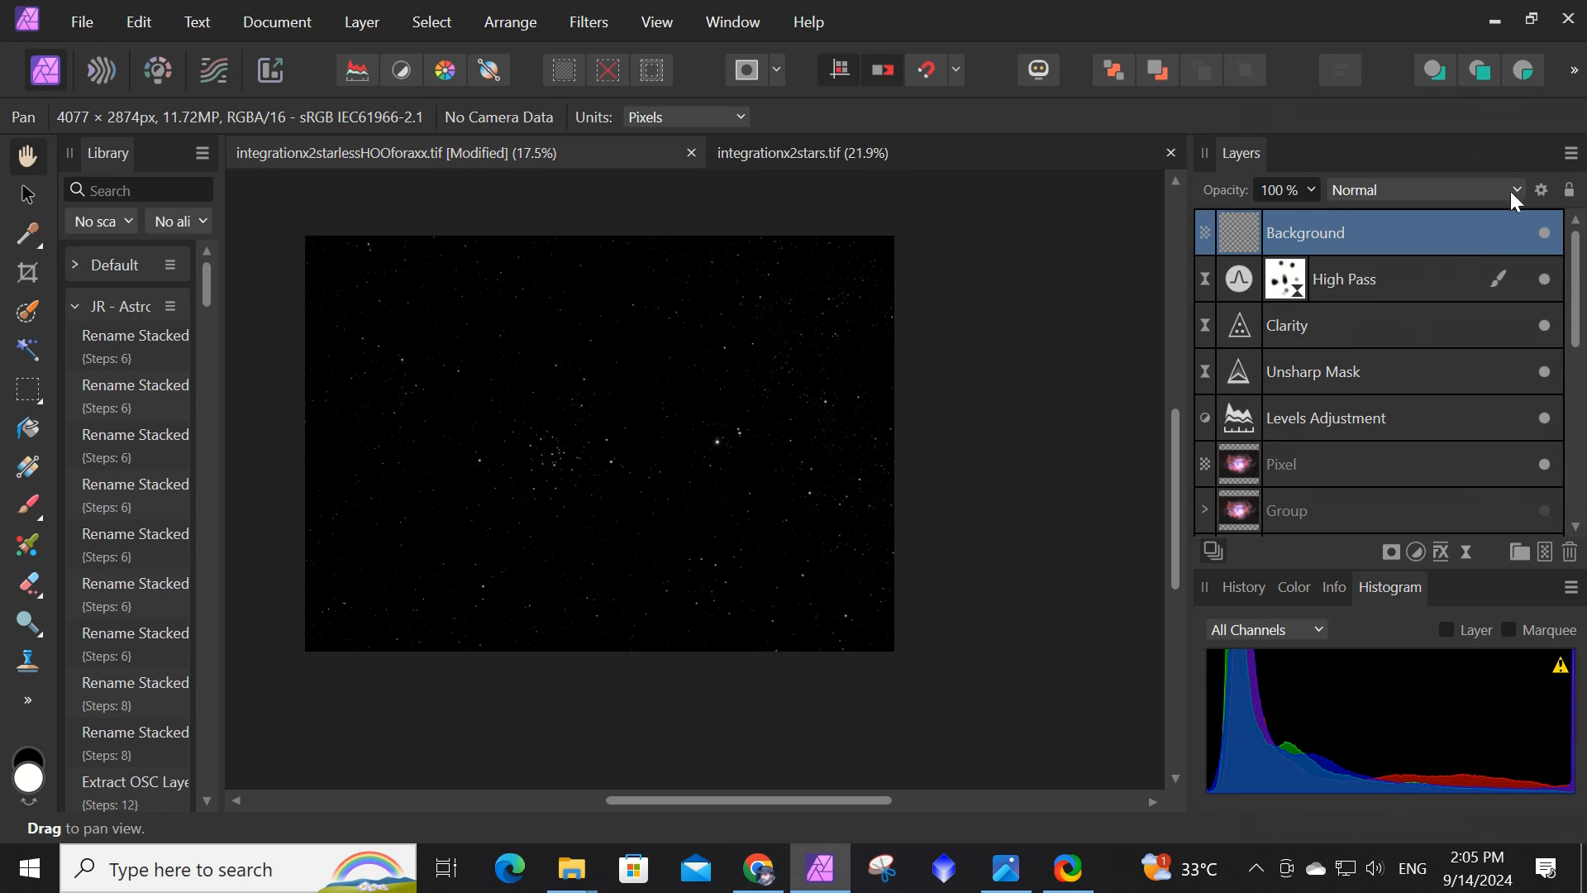
left_click(1514, 191)
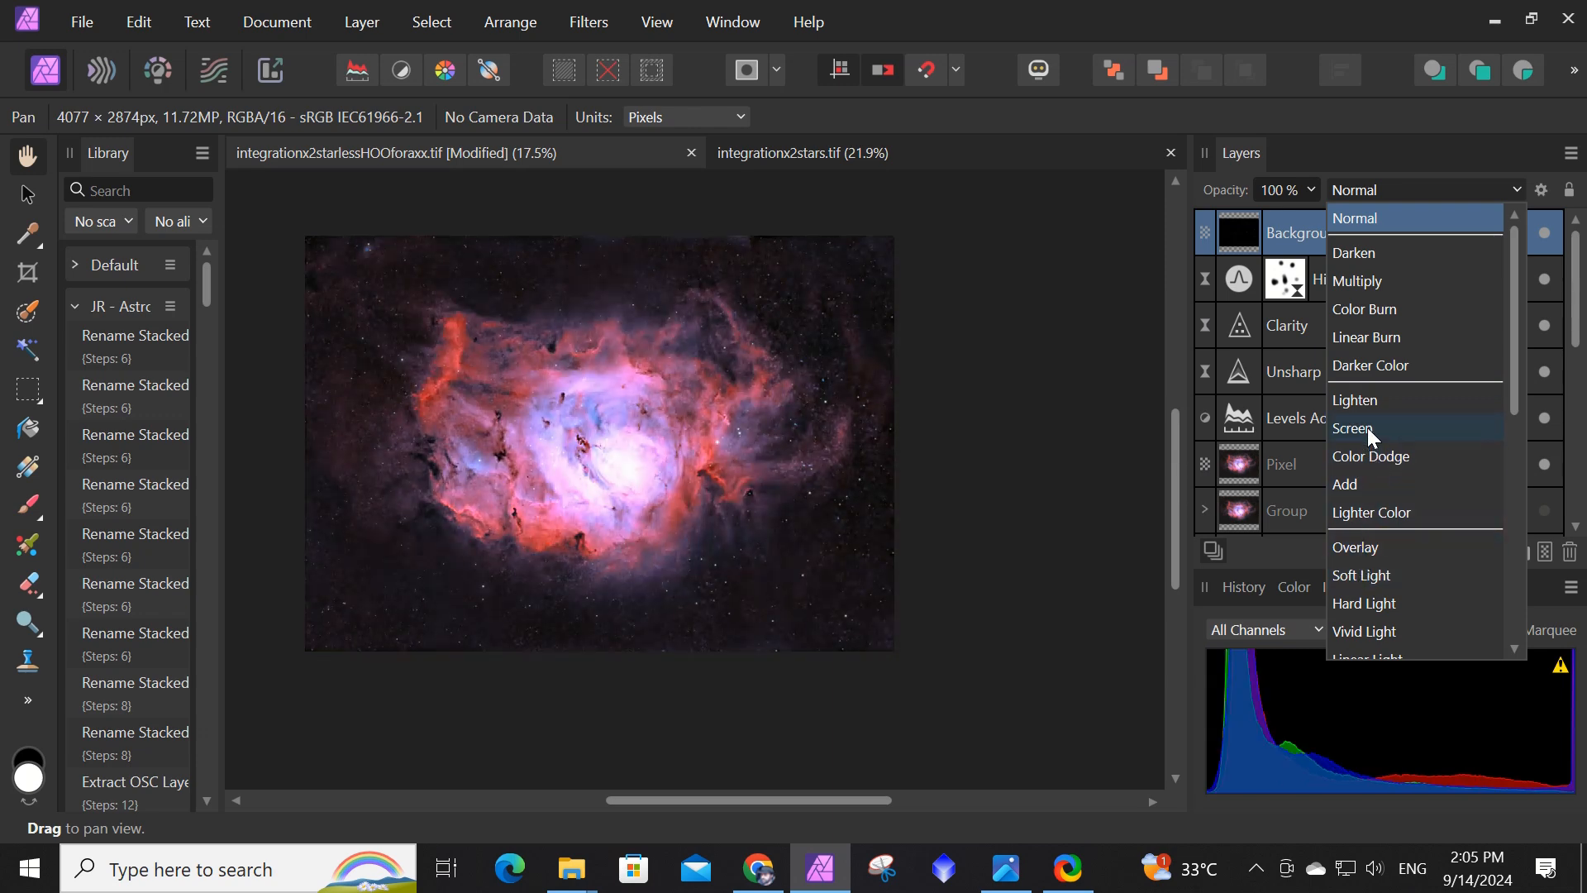
left_click(1370, 436)
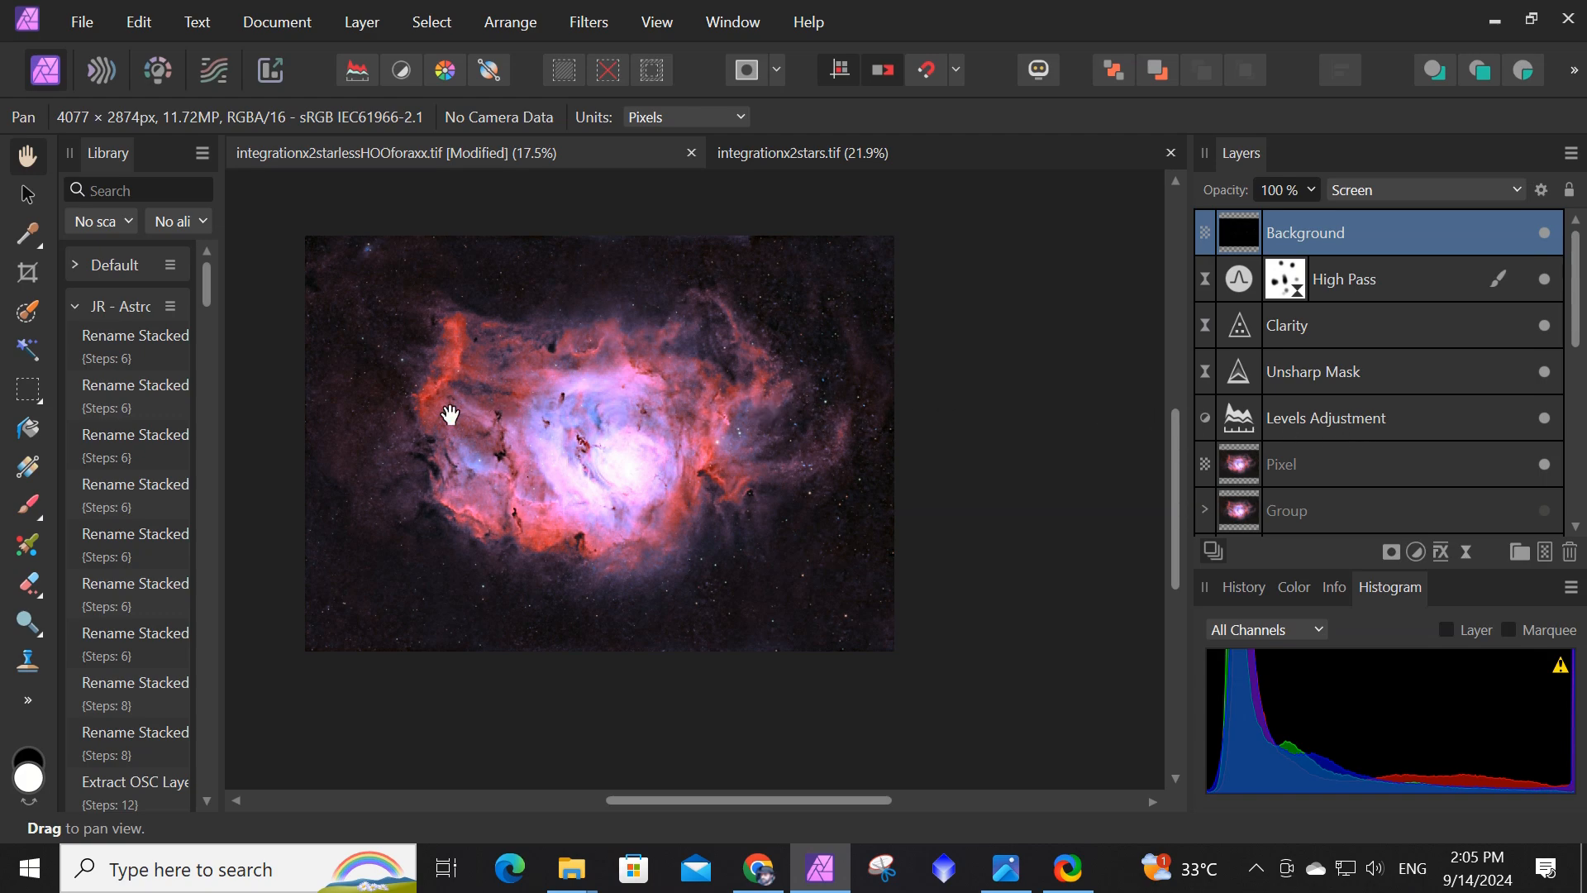
Inspect the nebula with its stars, compare it with M8 HSO x2 full.jpg in Photos, and return to Affinity Photo.
scroll(450, 414, "up", 1)
scroll(457, 410, "up", 1)
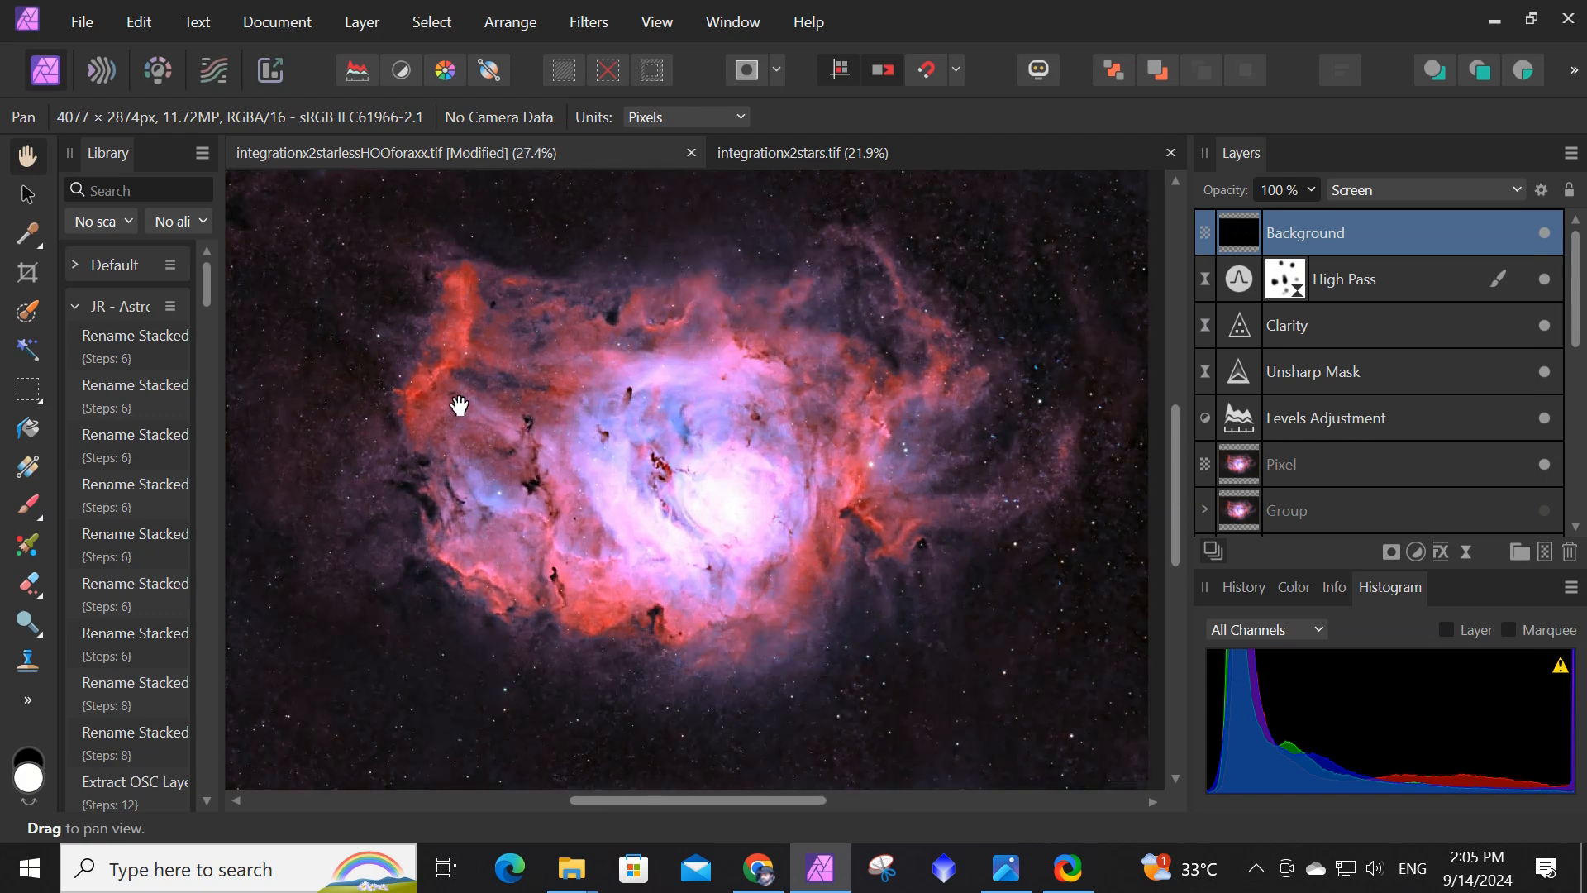
scroll(460, 406, "down", 2)
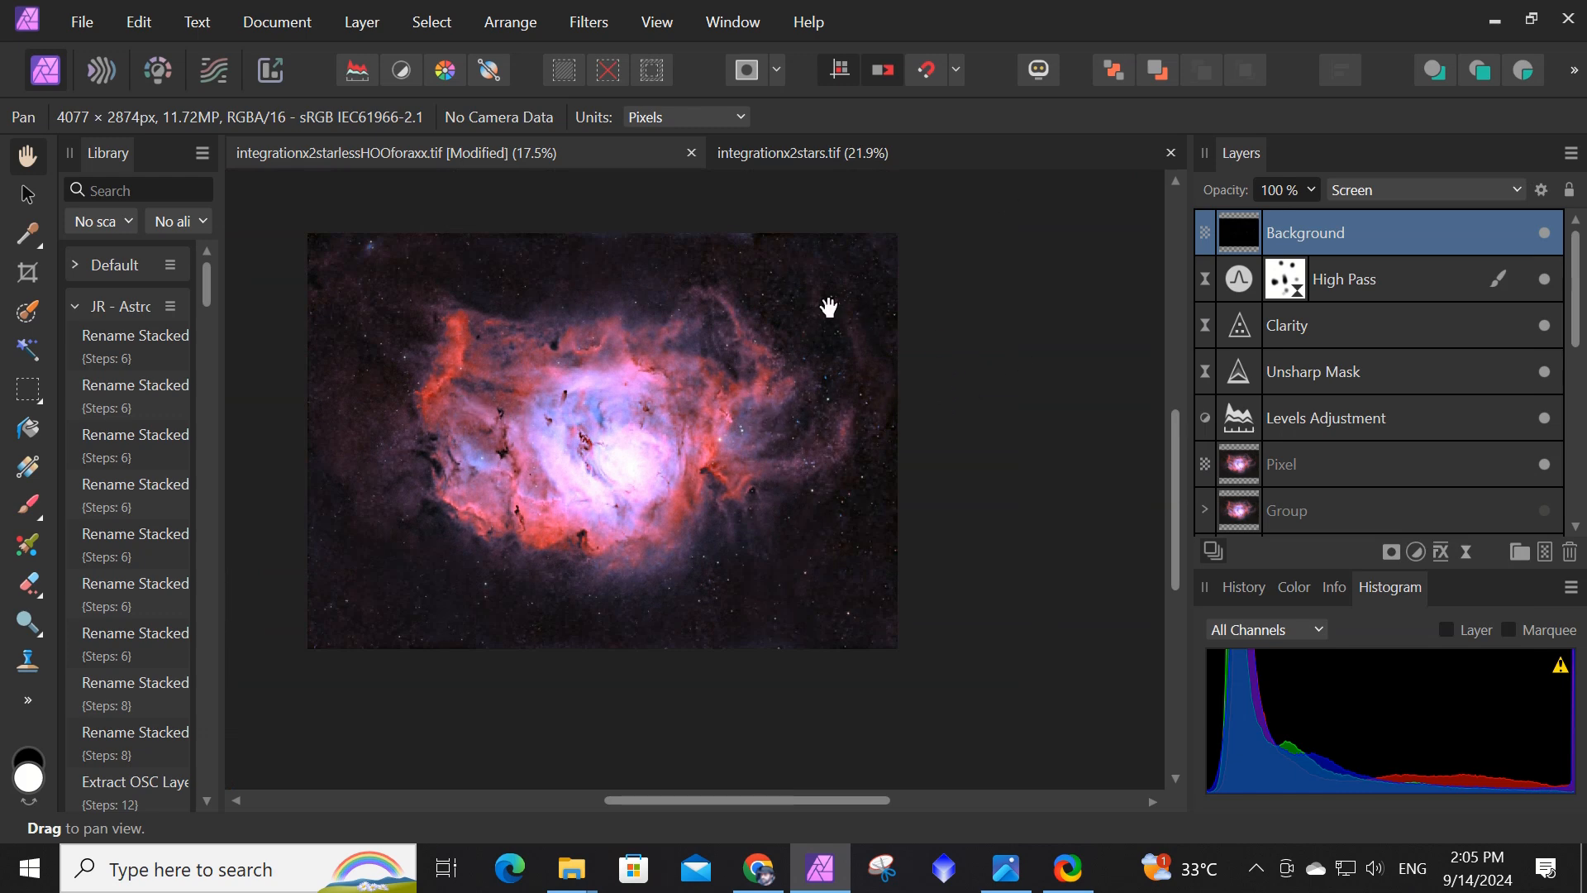
left_click(1005, 868)
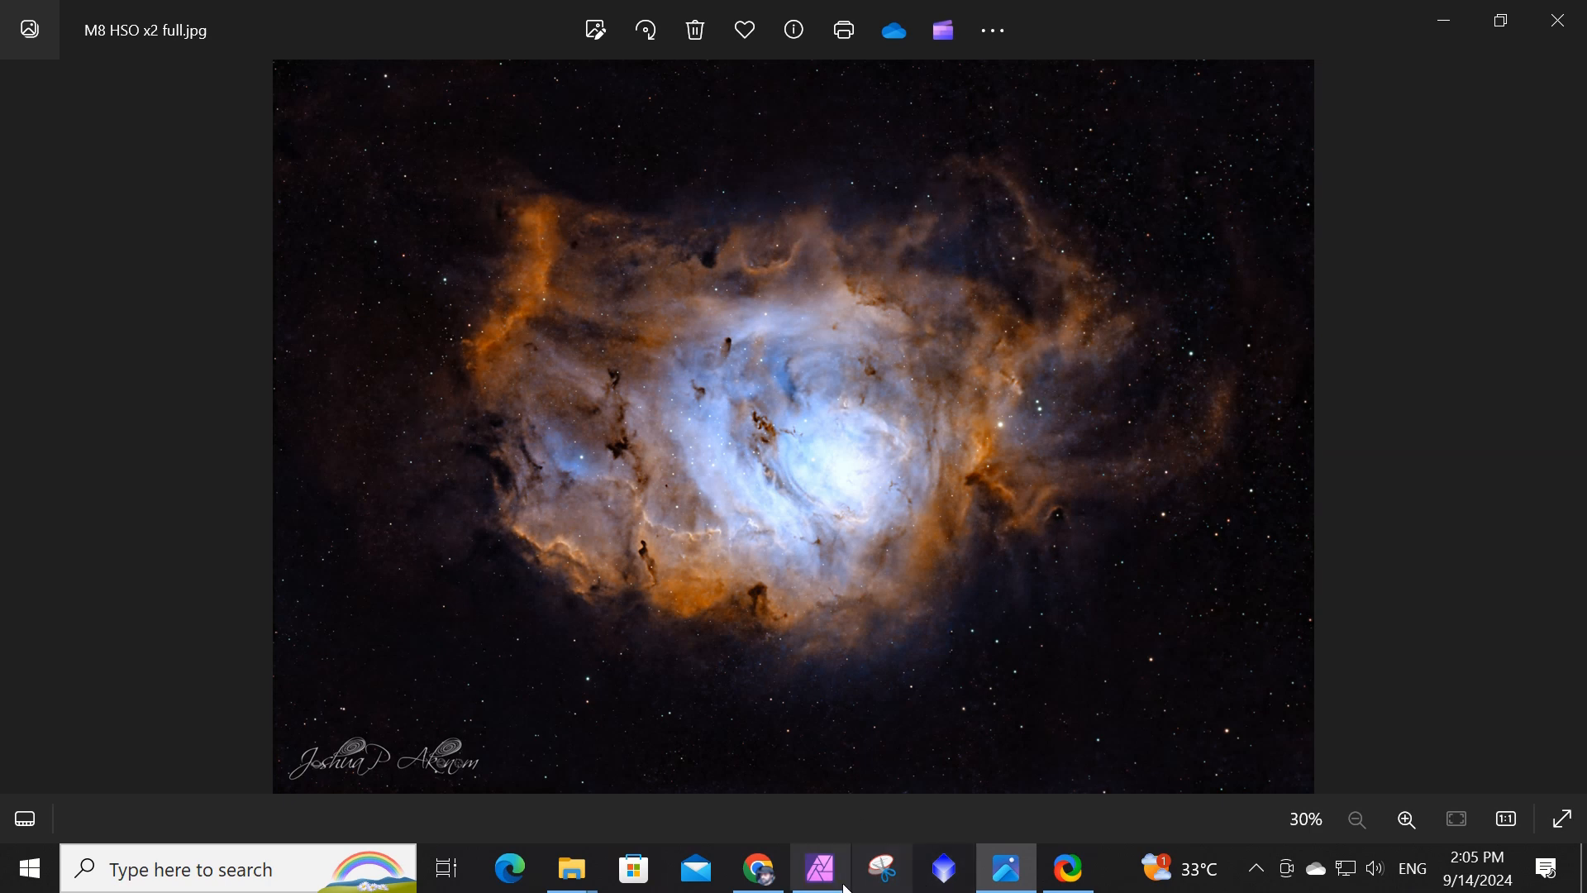
left_click(821, 868)
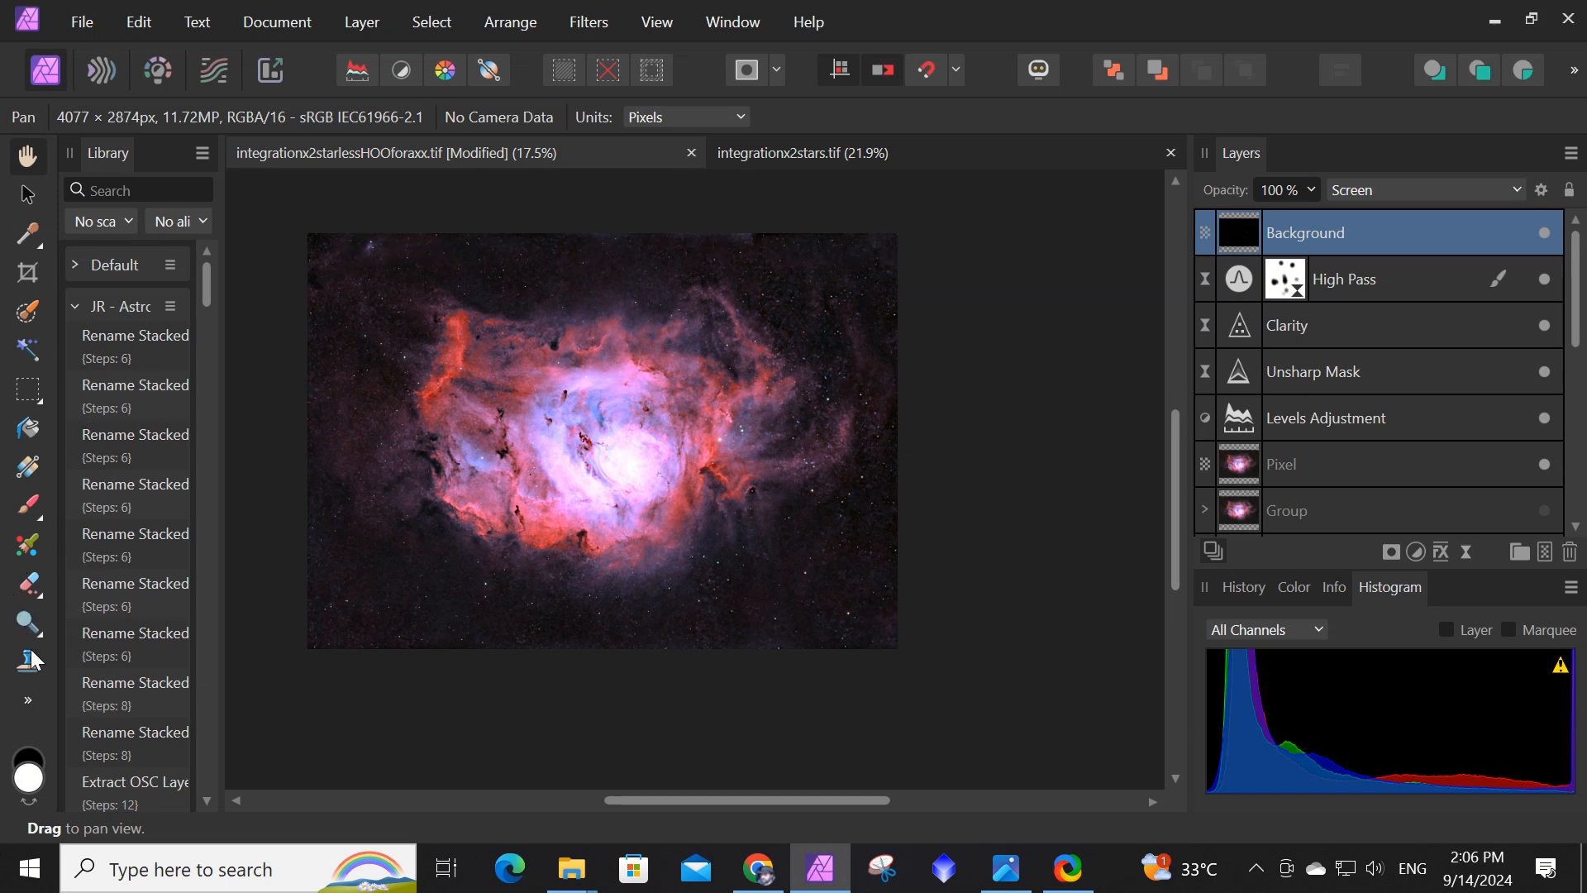
Inpaint the flaws near the upper-left corner and along the top edge, upper-right corner and bottom edge of the Pixel layer.
left_click(22, 696)
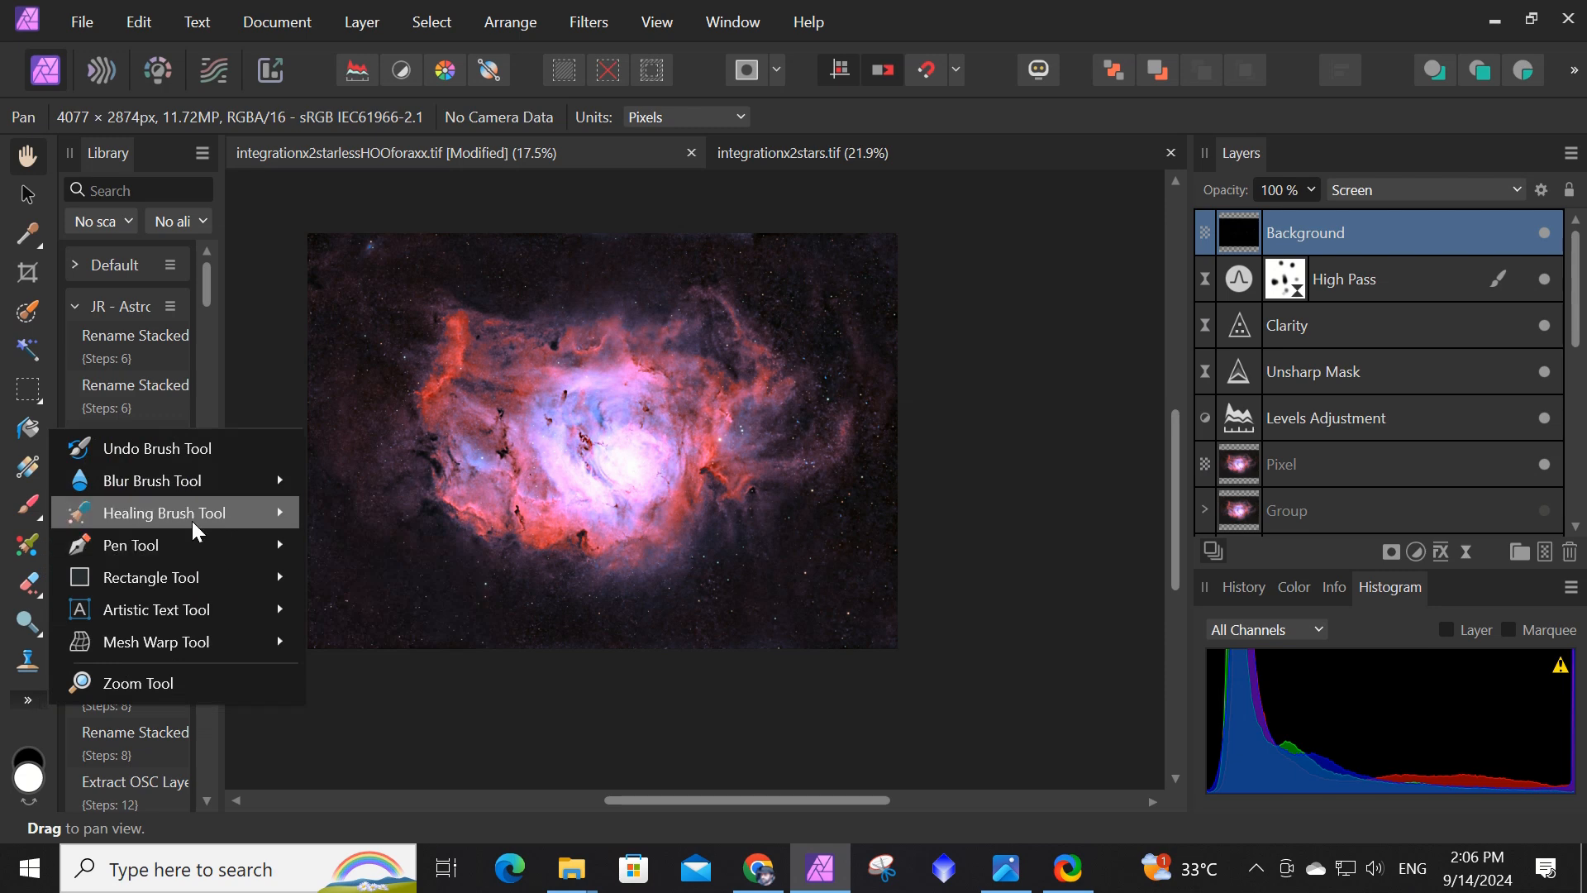
mouse_move(194, 522)
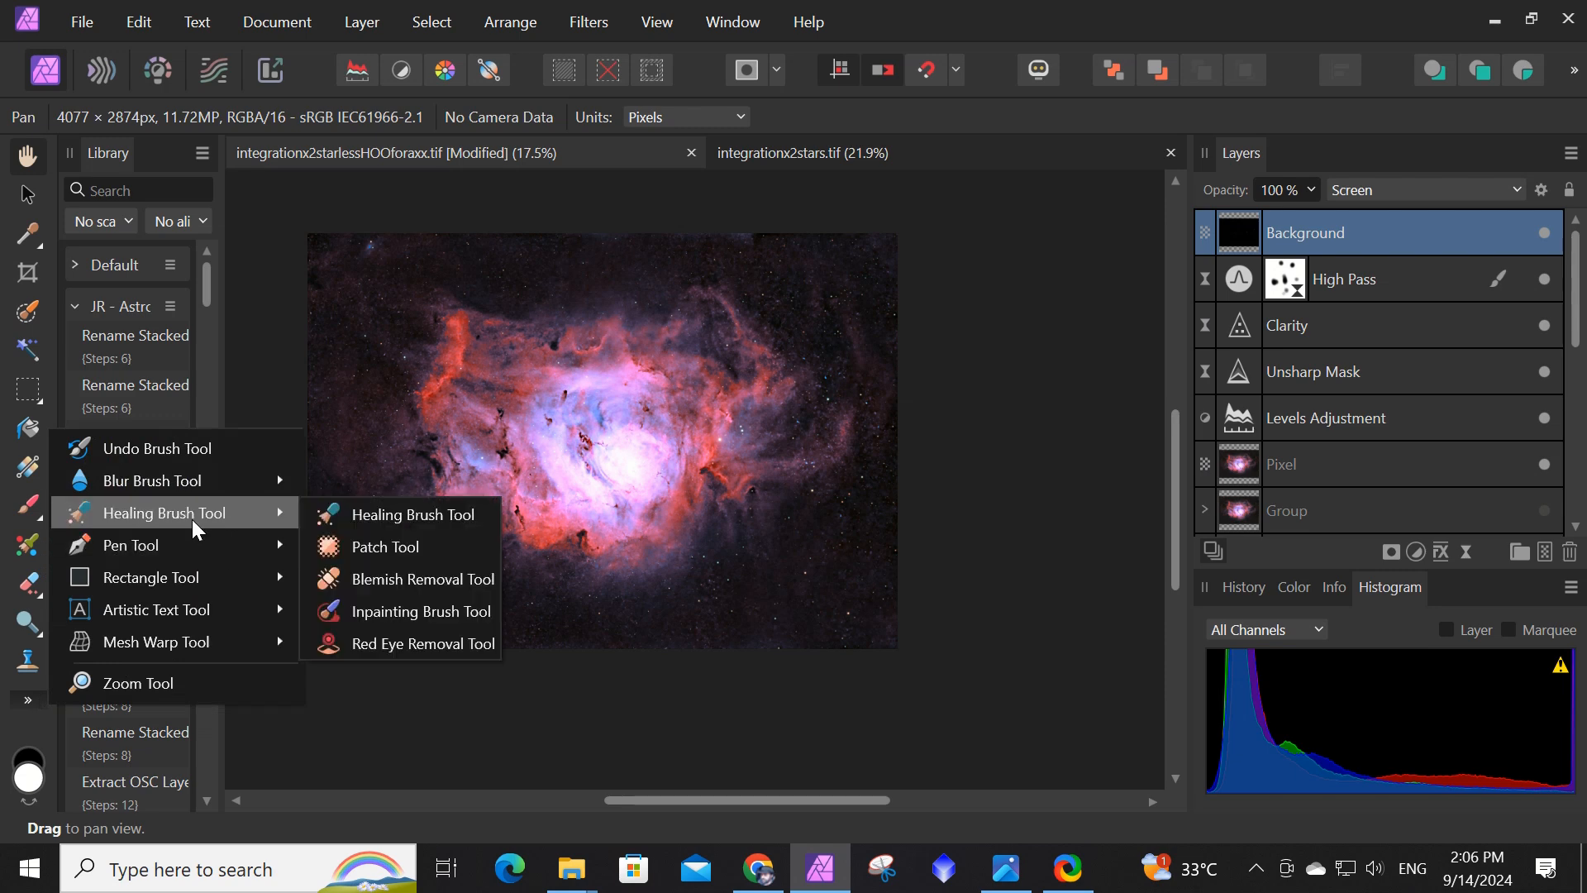
left_click(377, 614)
left_click(1320, 468)
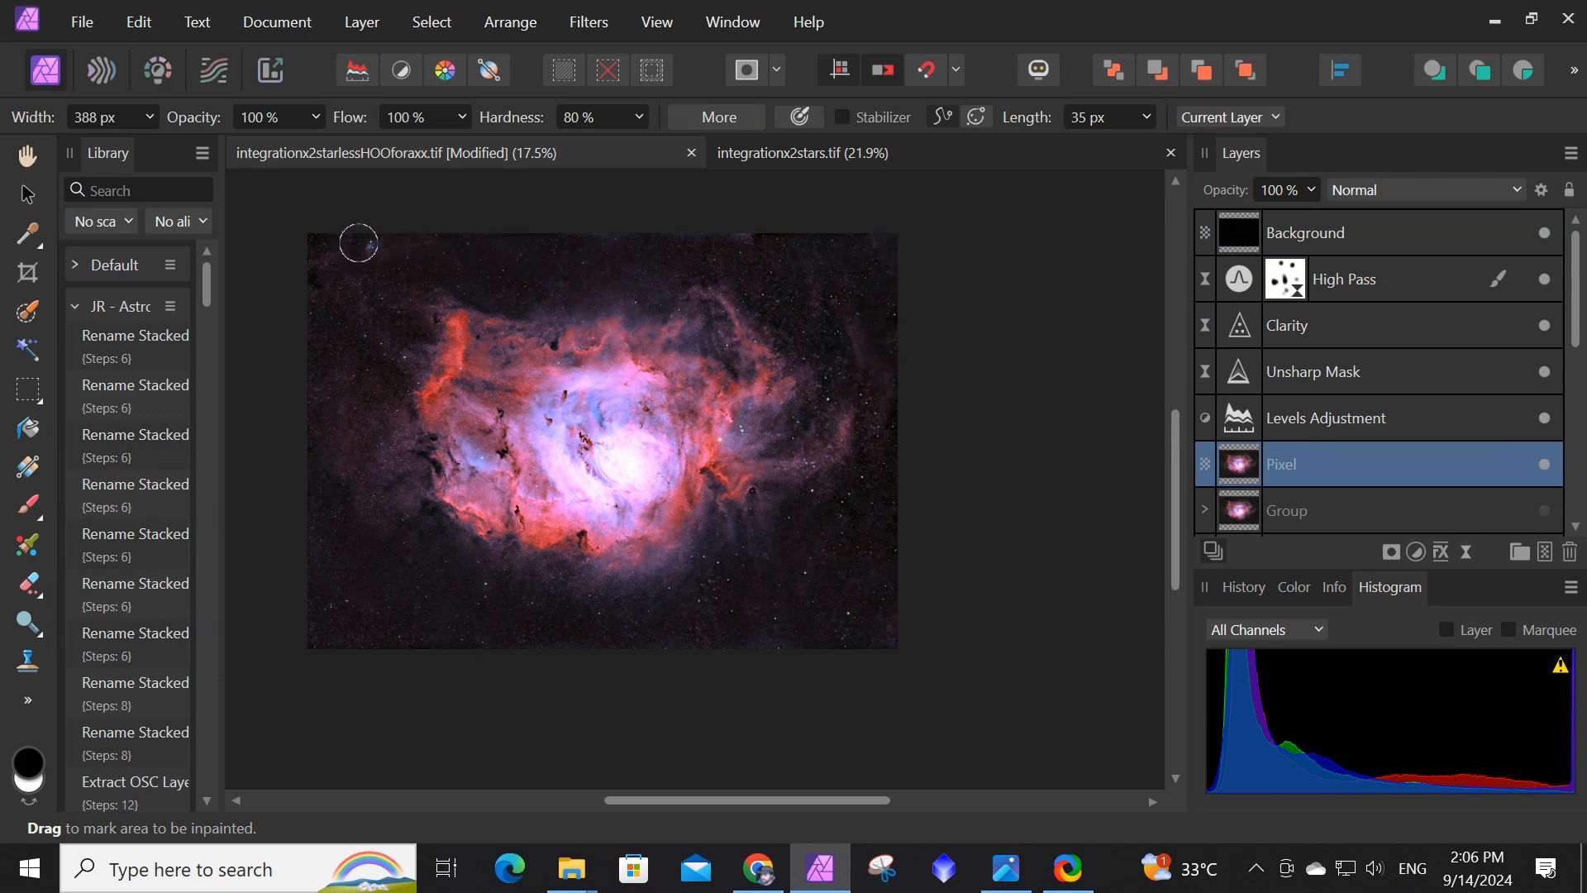
left_click_drag(362, 243, 362, 244)
left_click_drag(596, 229, 625, 230)
left_click_drag(684, 231, 747, 226)
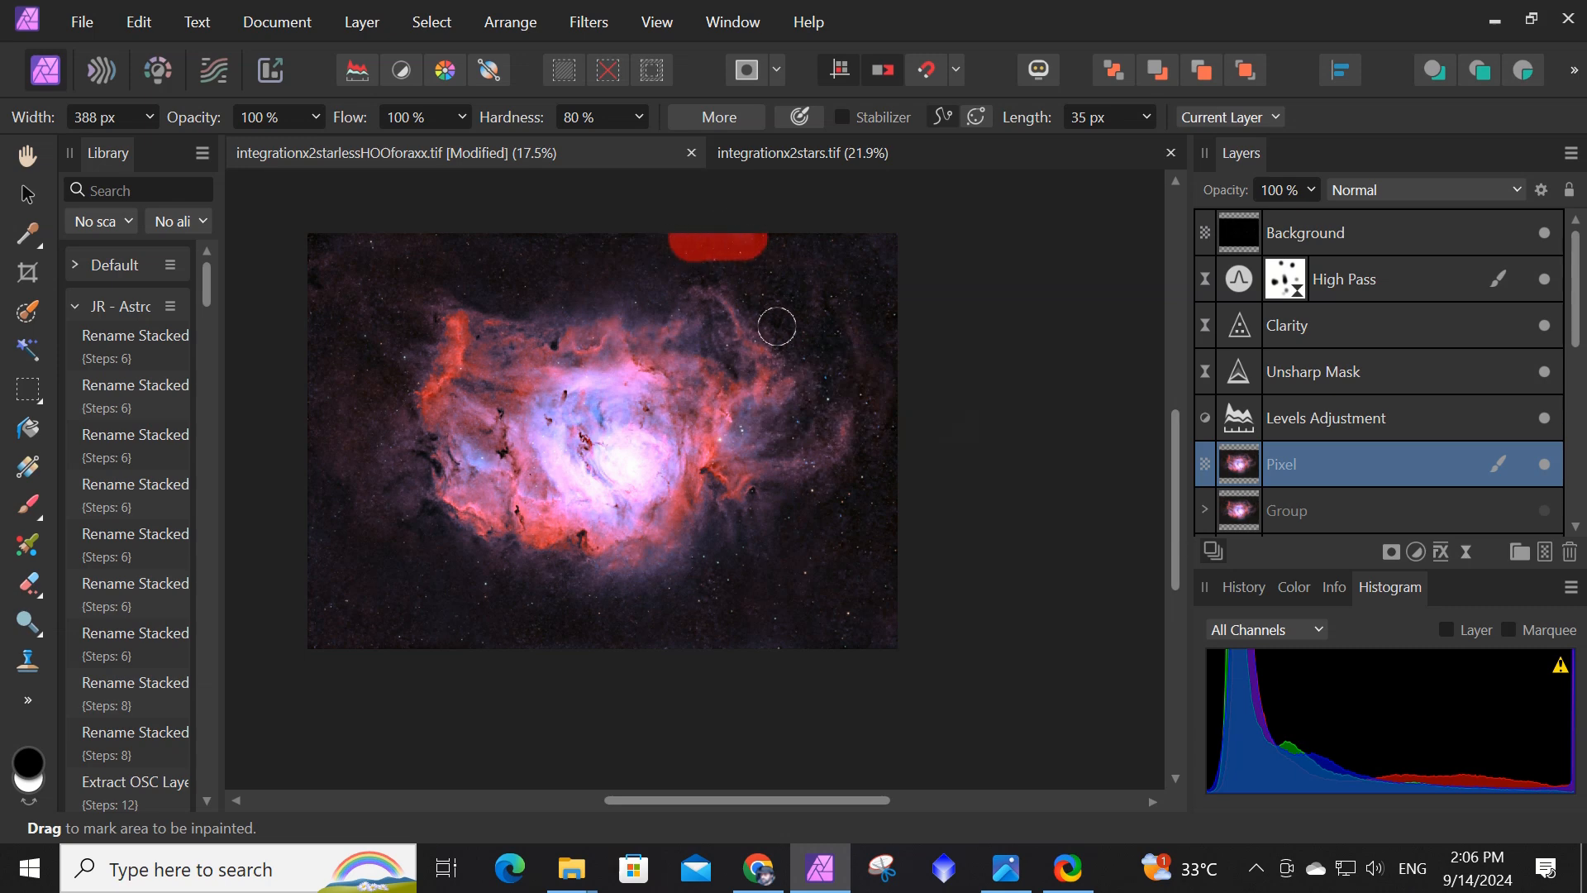
left_click_drag(842, 234, 903, 255)
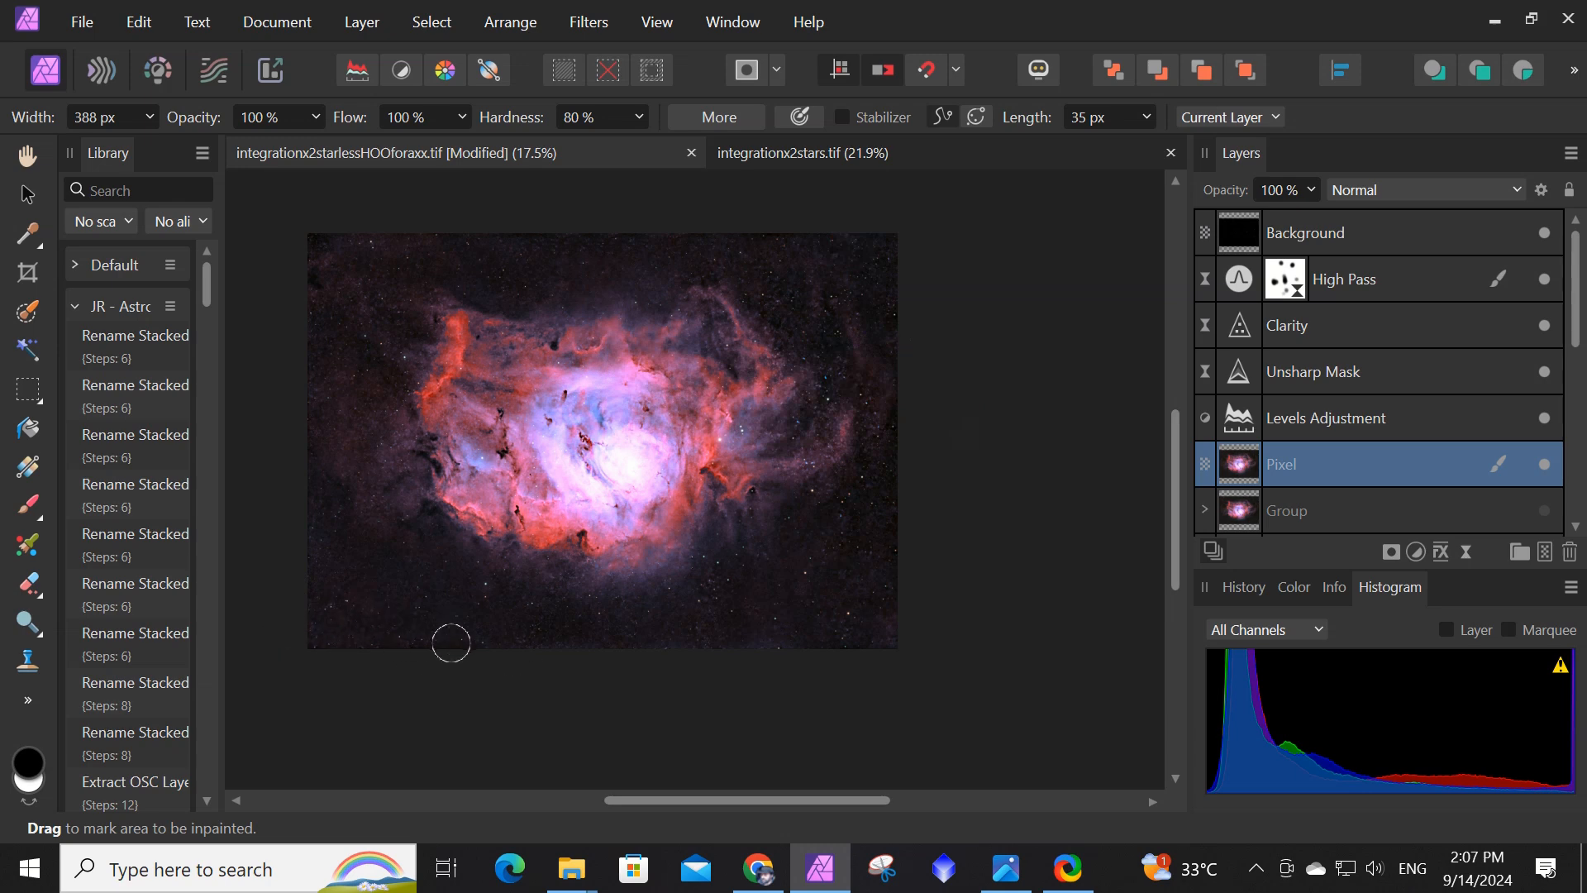
left_click_drag(873, 623, 310, 634)
left_click(25, 155)
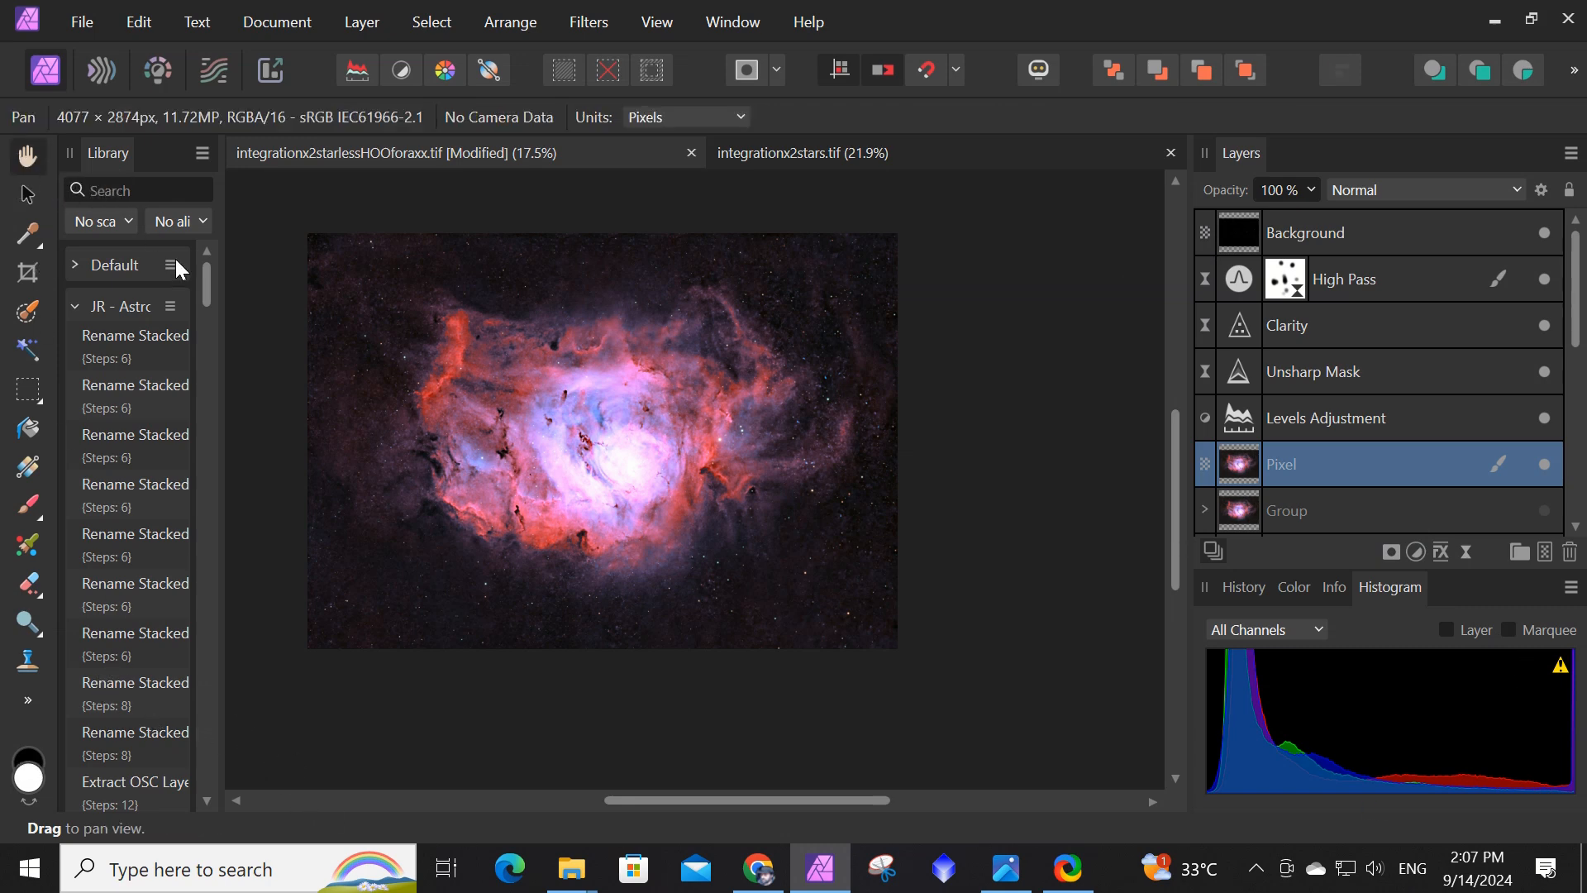
scroll(549, 436, "up", 2)
scroll(549, 436, "down", 4)
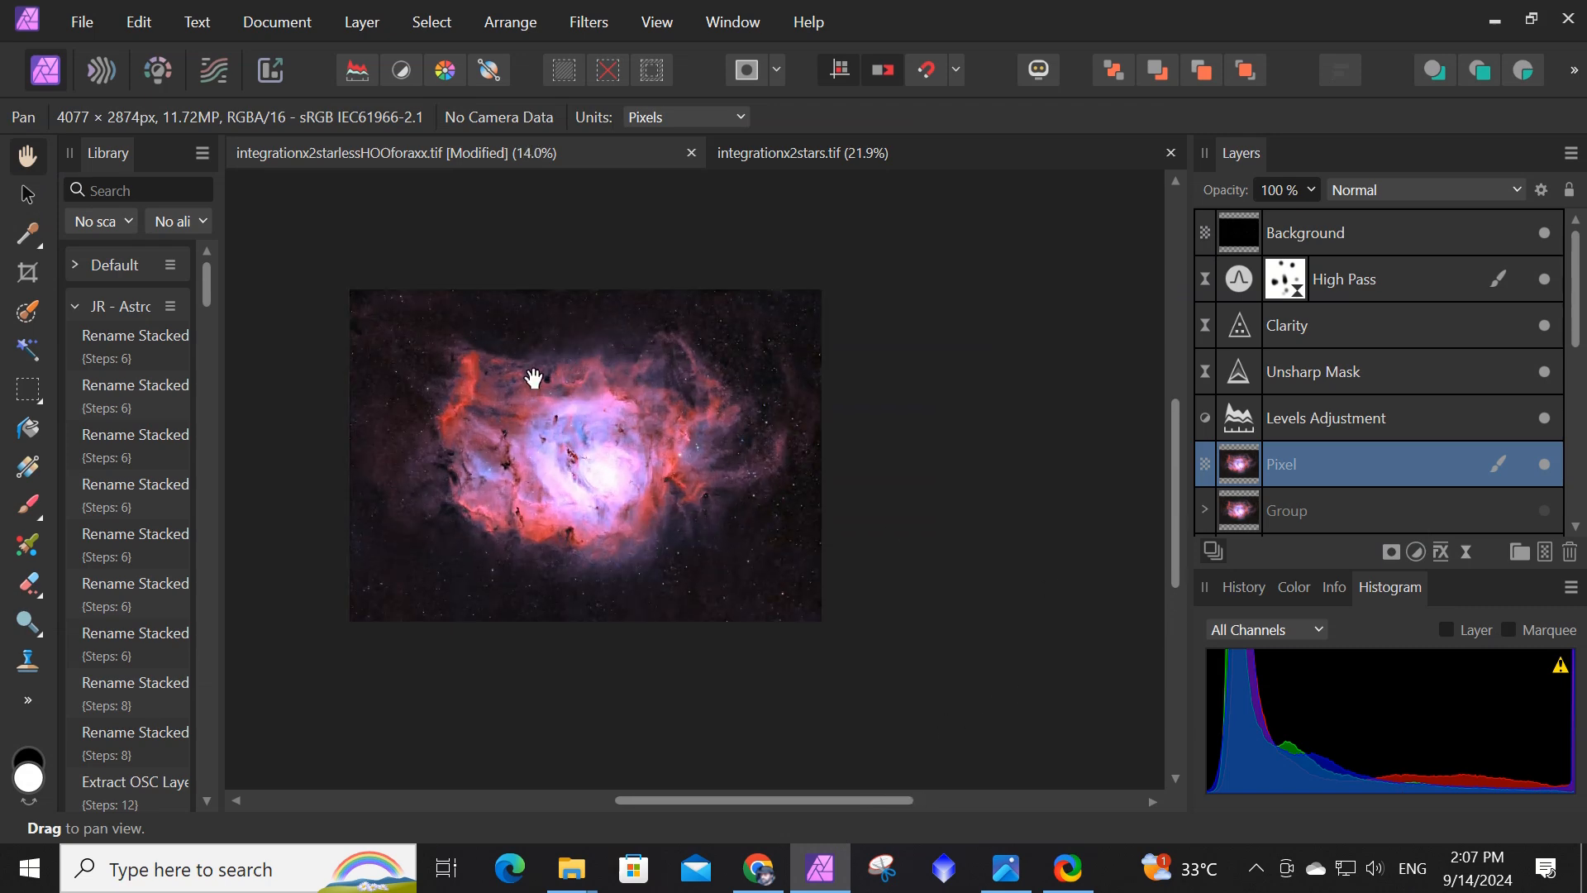
scroll(517, 389, "up", 1)
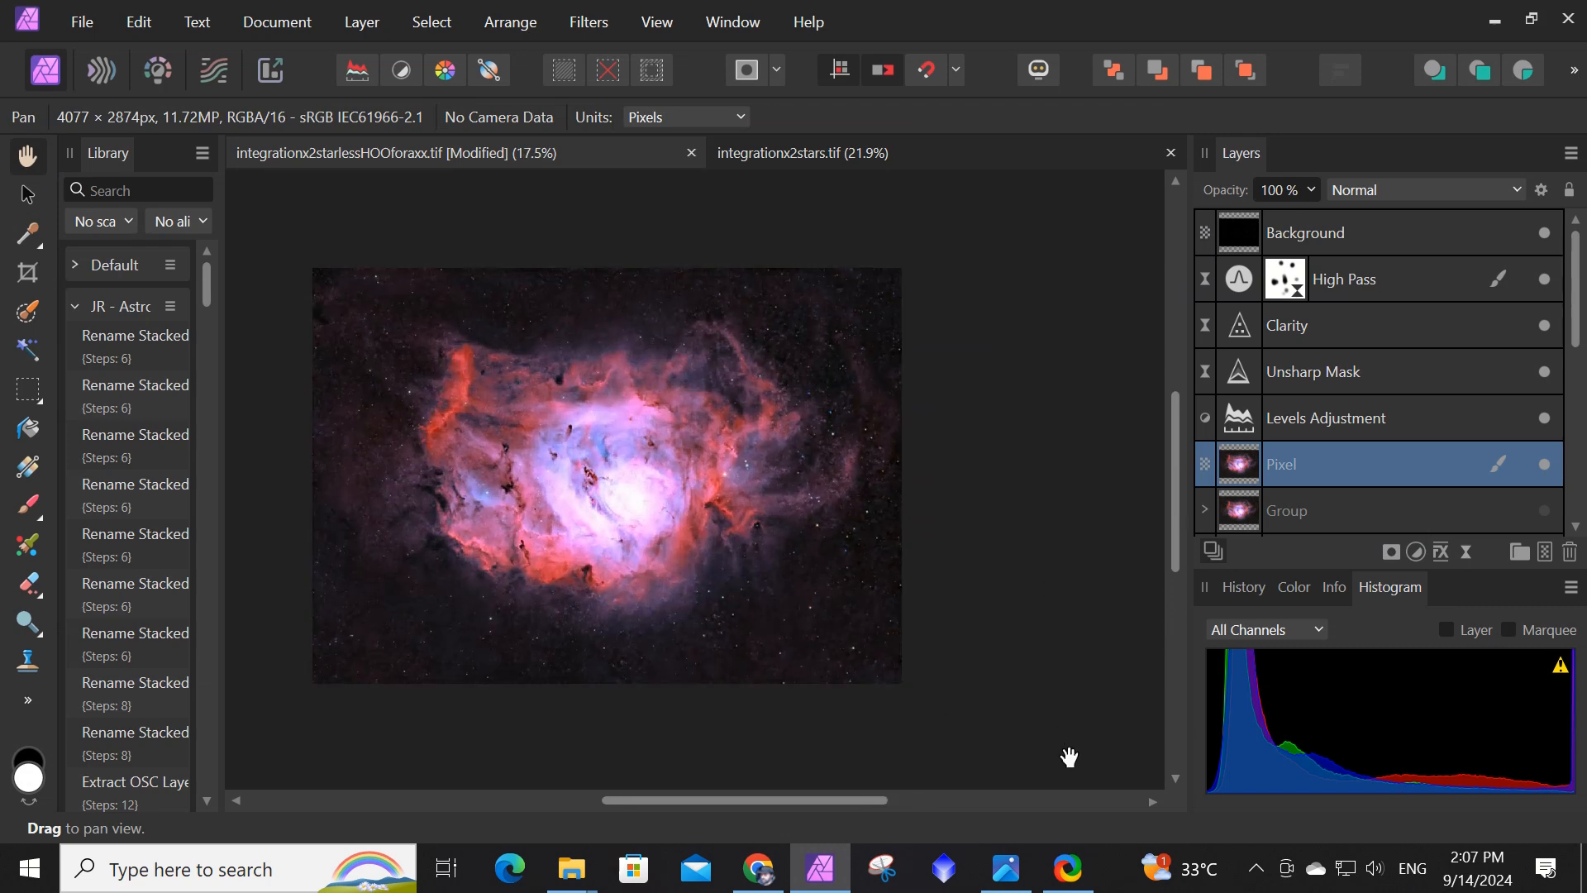
Start exporting the whole document as a 4077 × 2874 px JPEG with the Best quality preset at quality 100.
left_click(78, 22)
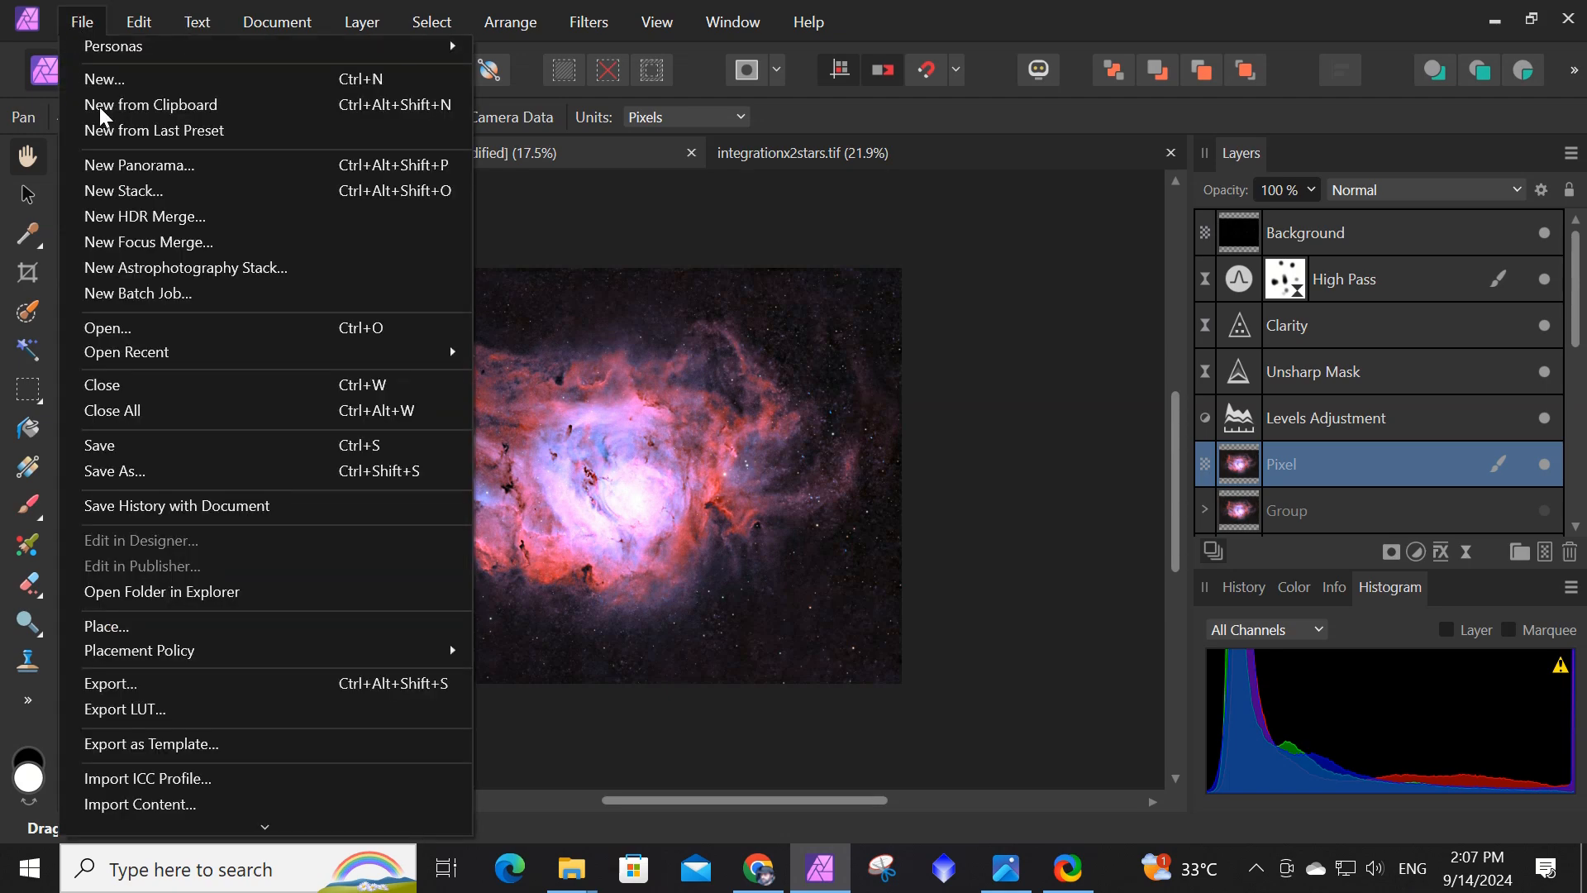
left_click(111, 683)
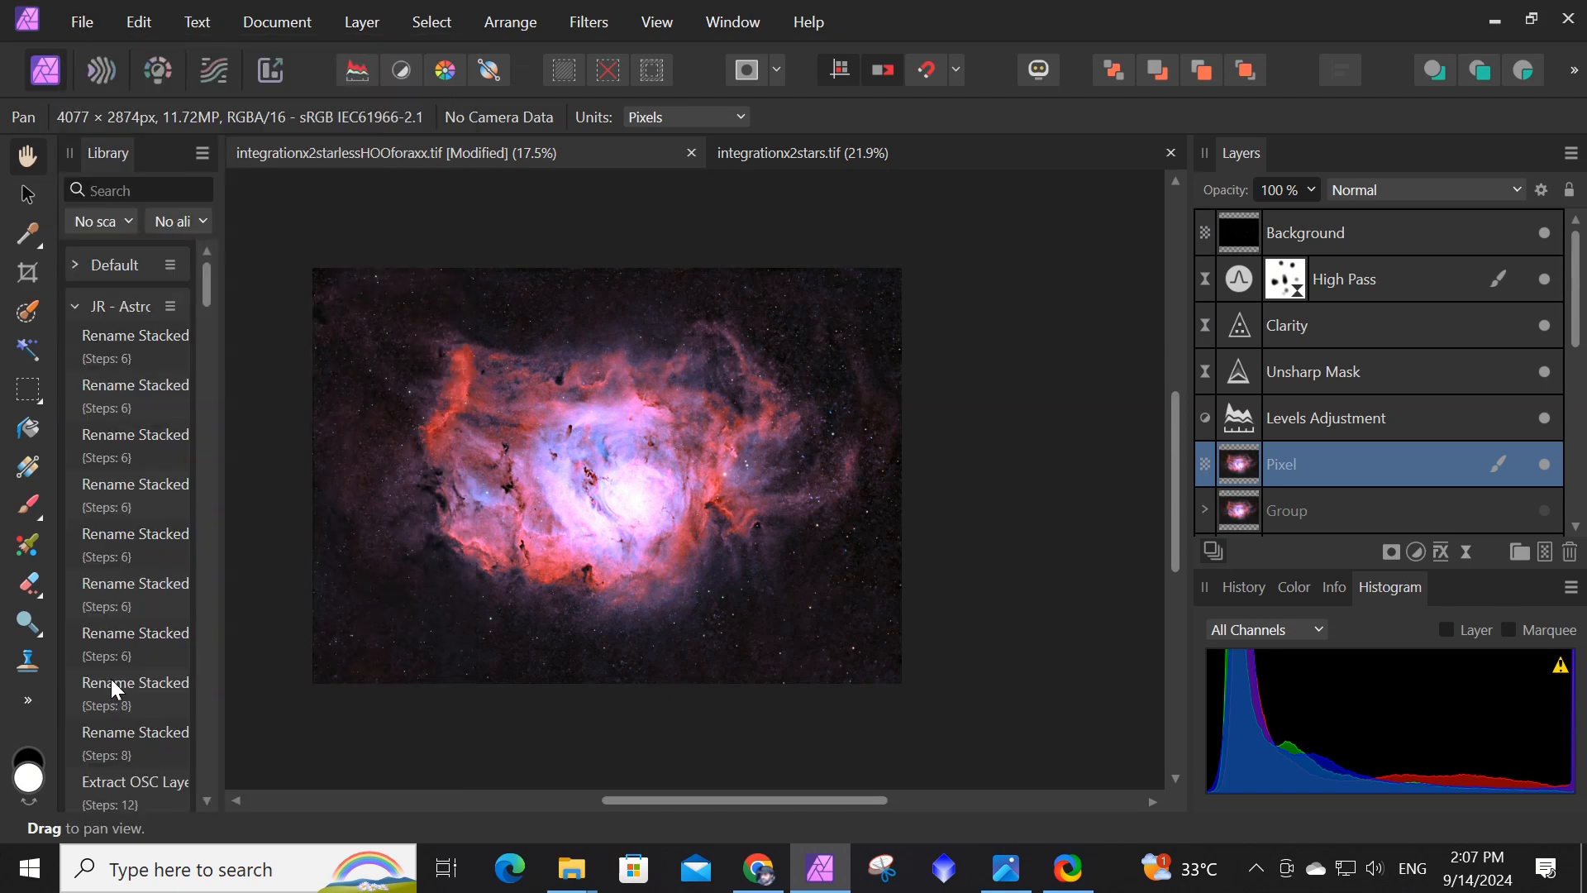
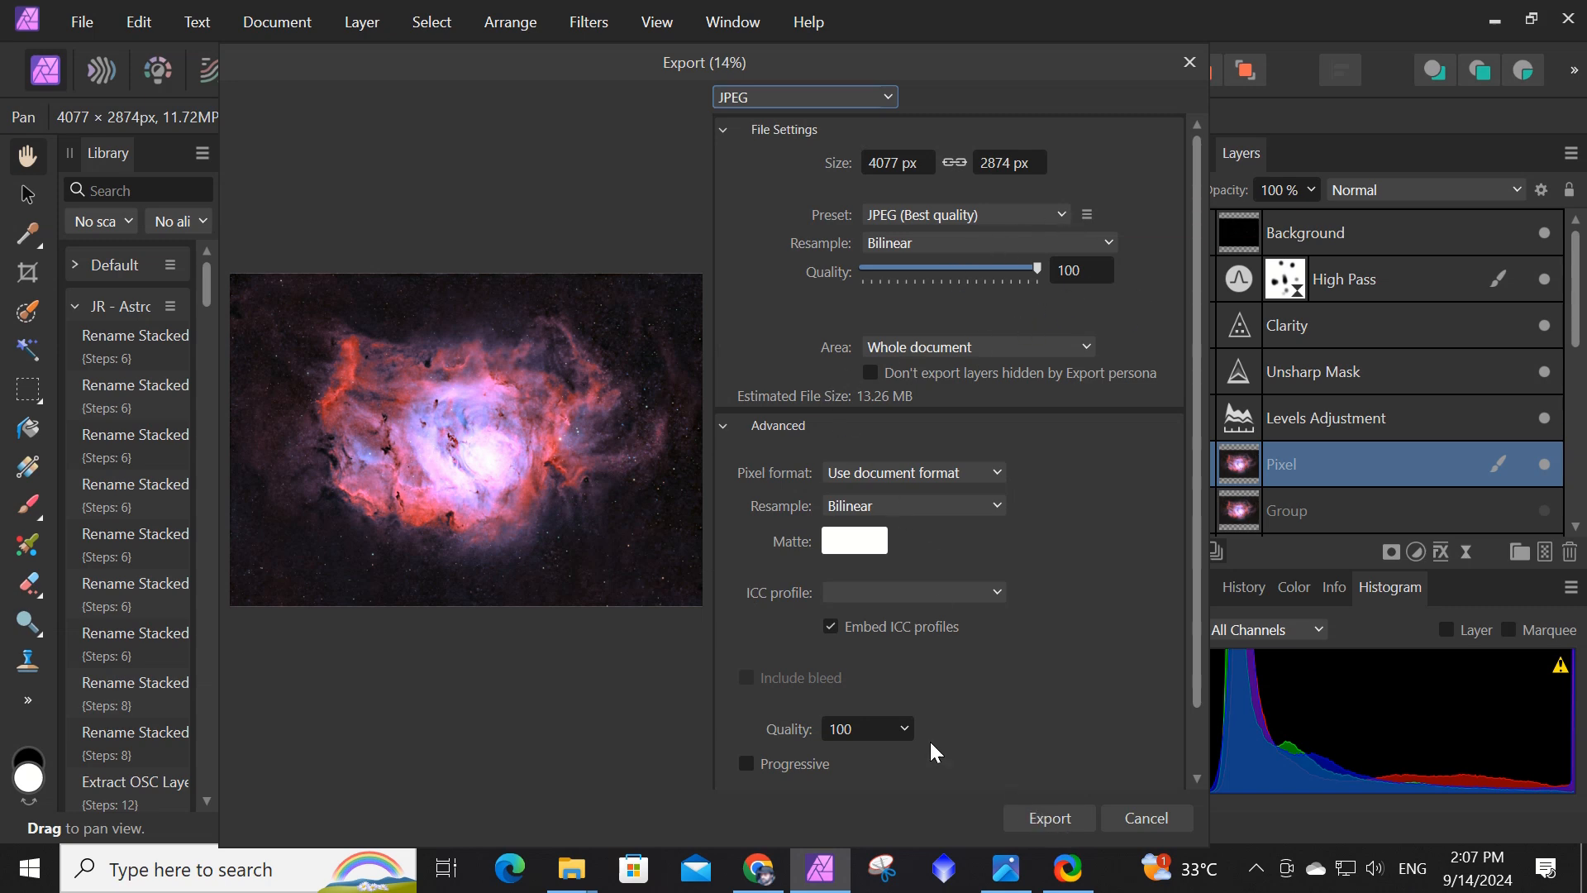
left_click(1051, 819)
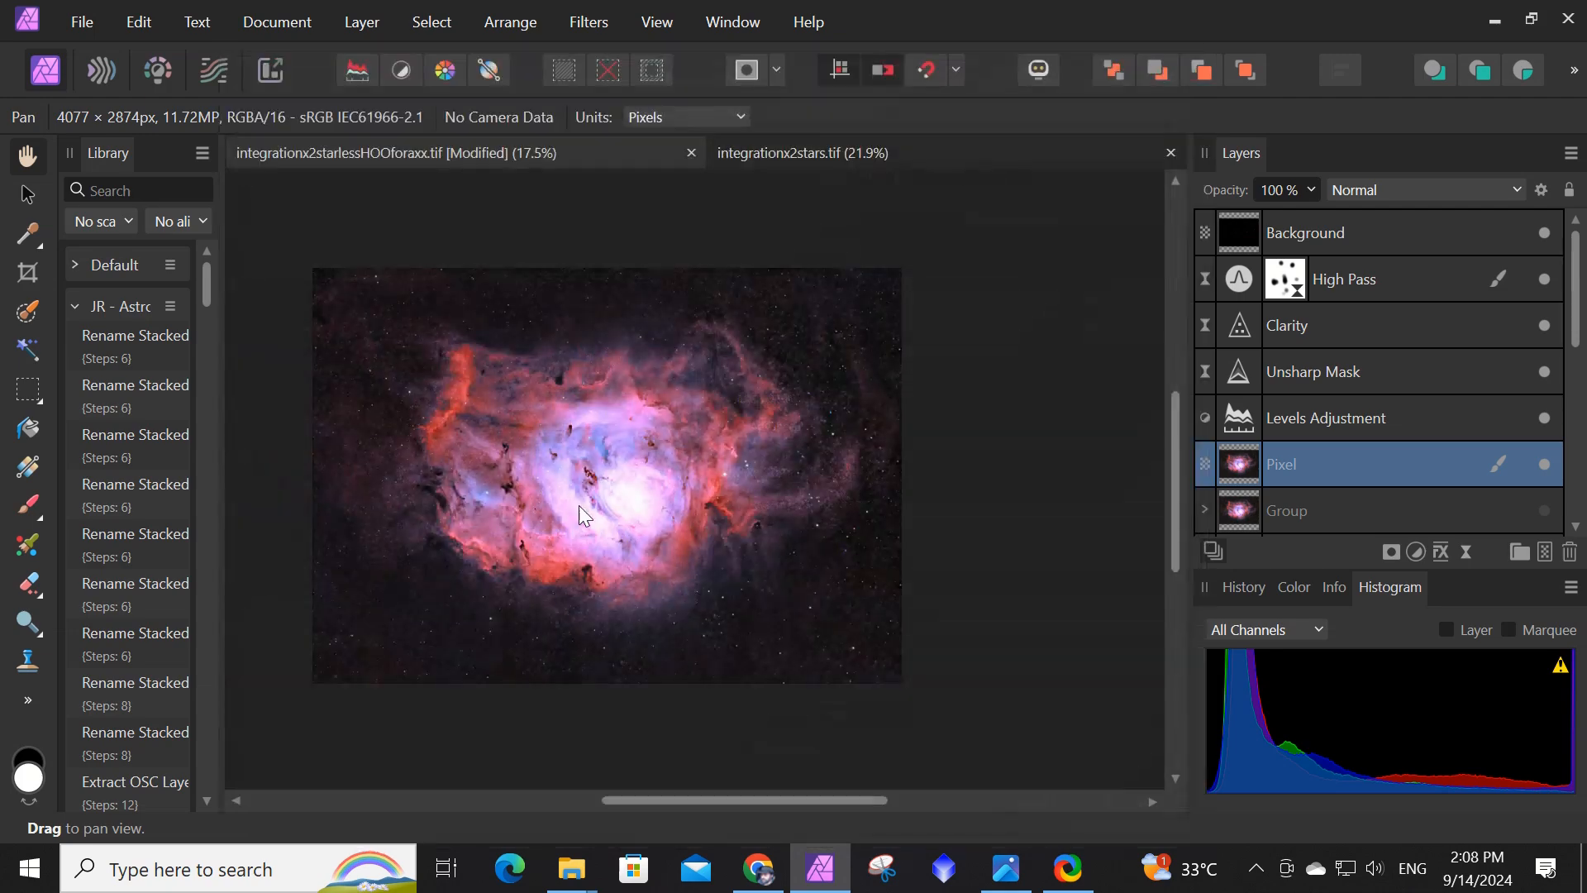
Choose the For Collages folder inside Pictures > Astrophotography as the export destination.
scroll(95, 240, "up", 10)
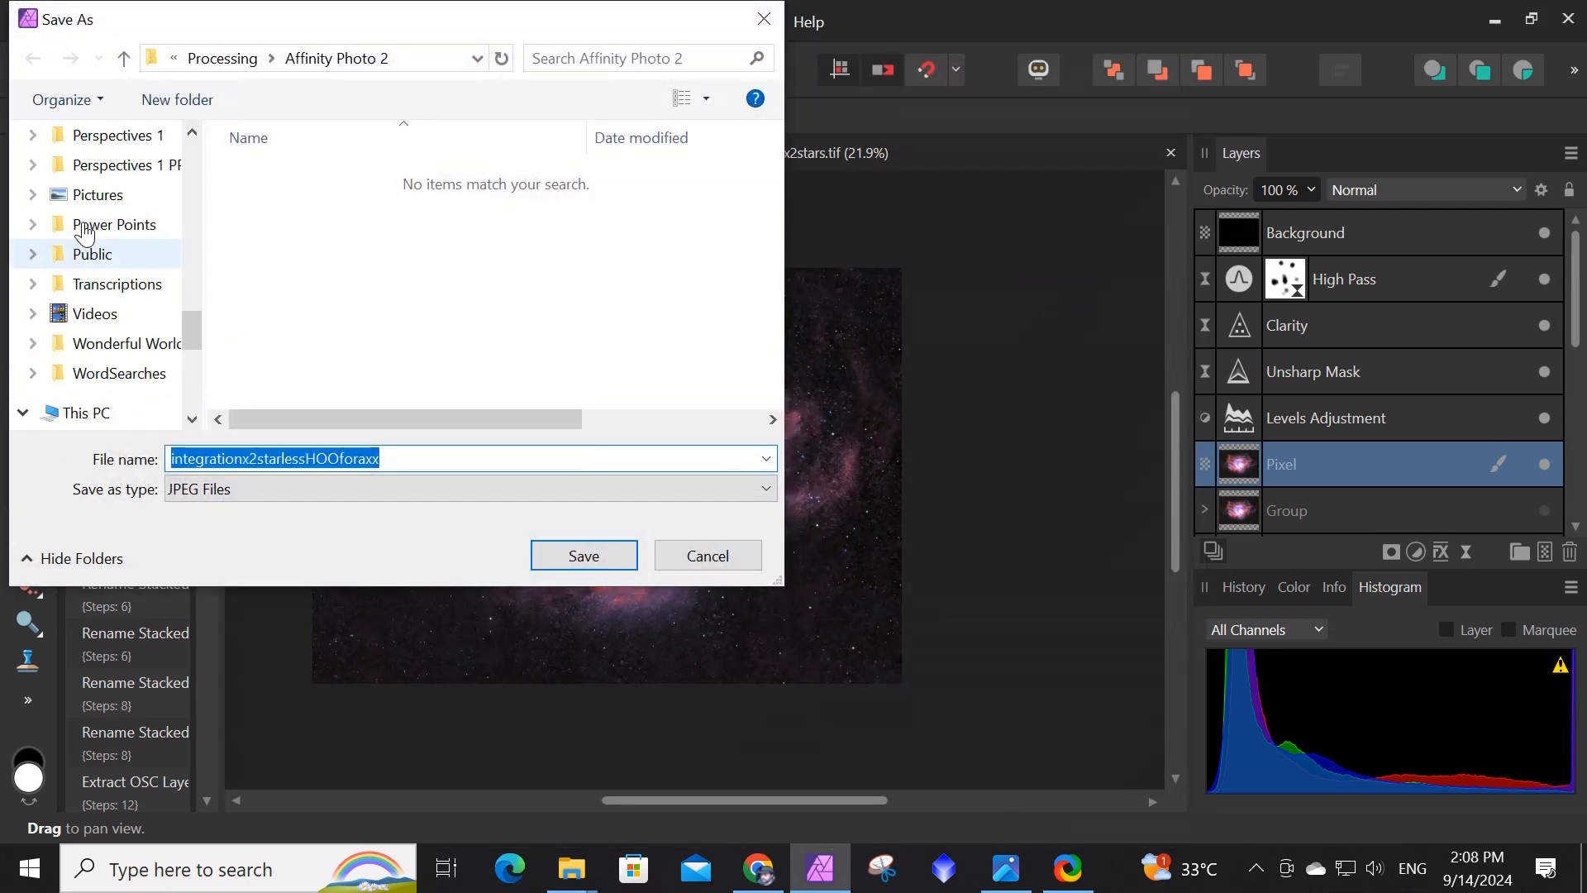
scroll(80, 232, "up", 10)
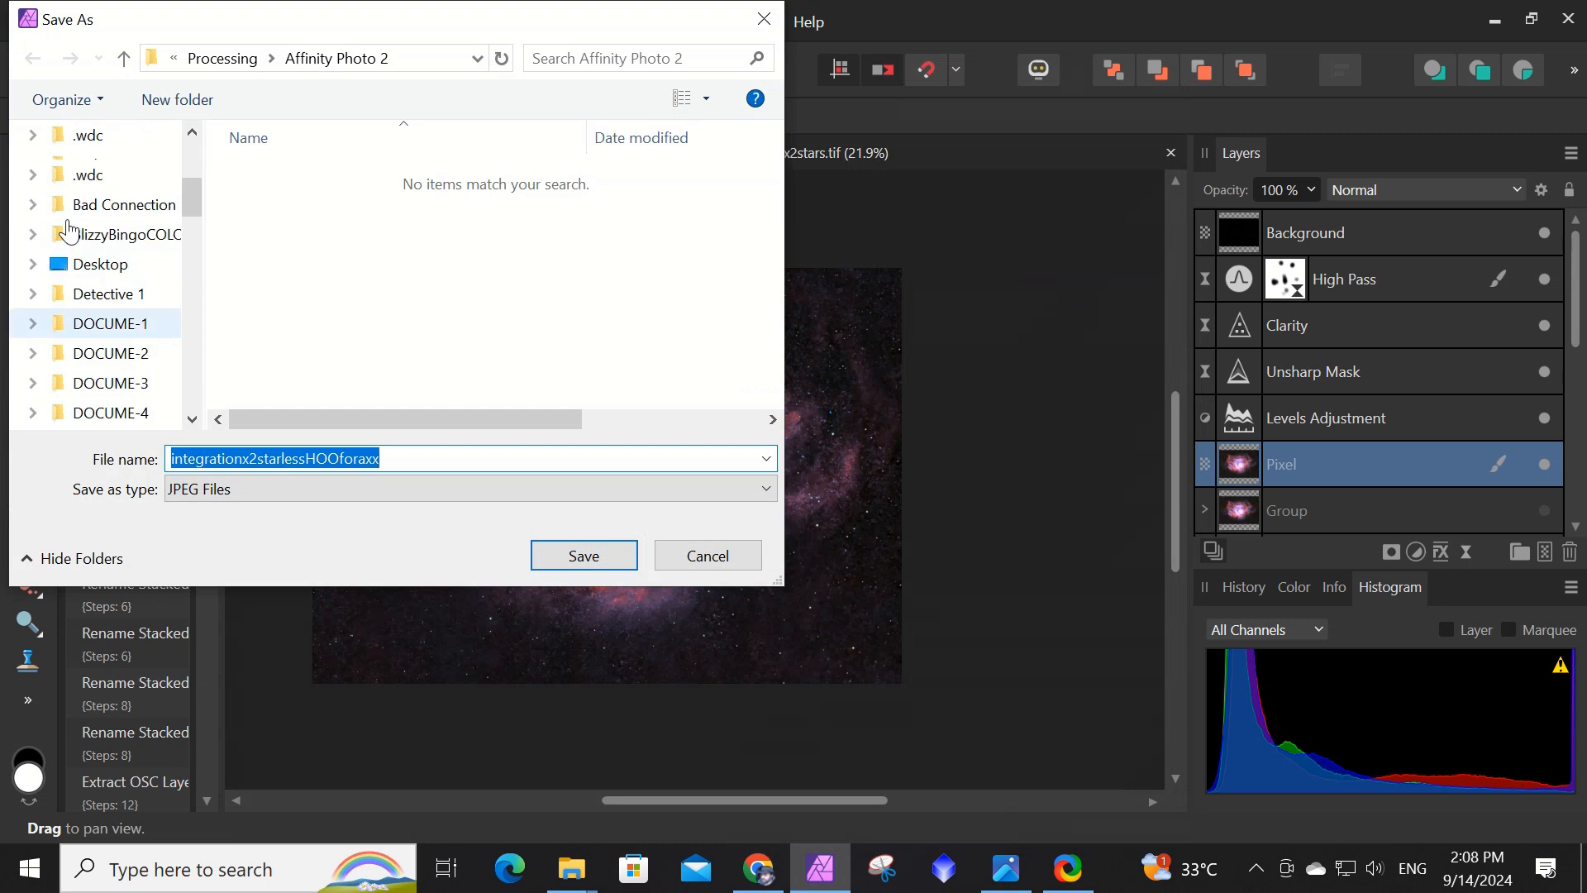
scroll(73, 223, "up", 3)
scroll(83, 221, "down", 1)
scroll(95, 222, "up", 1)
left_click(105, 225)
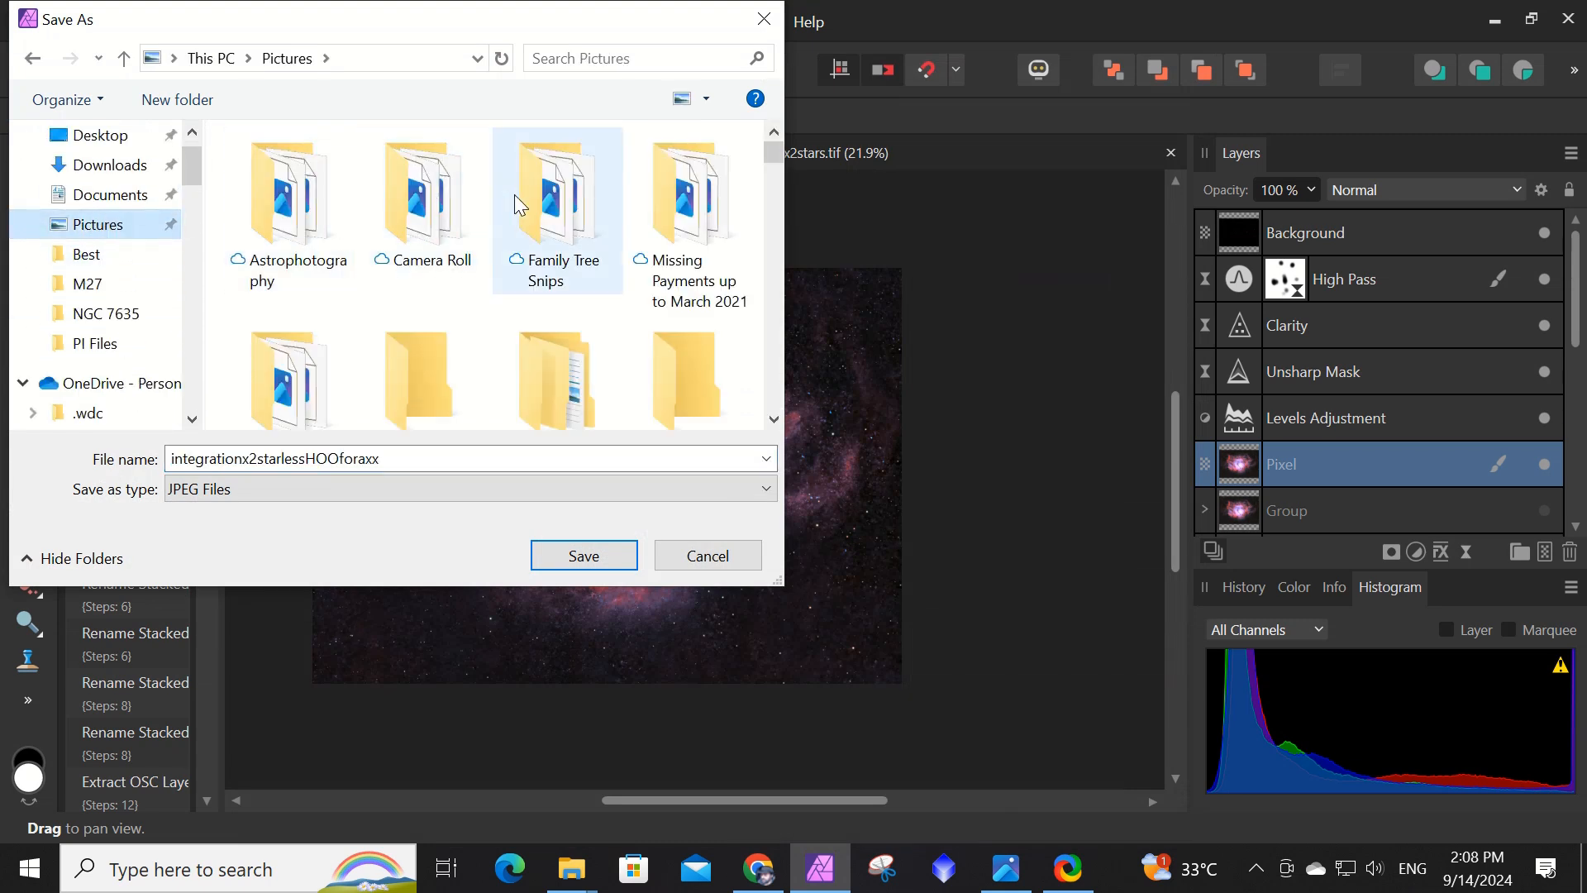
double_click(285, 205)
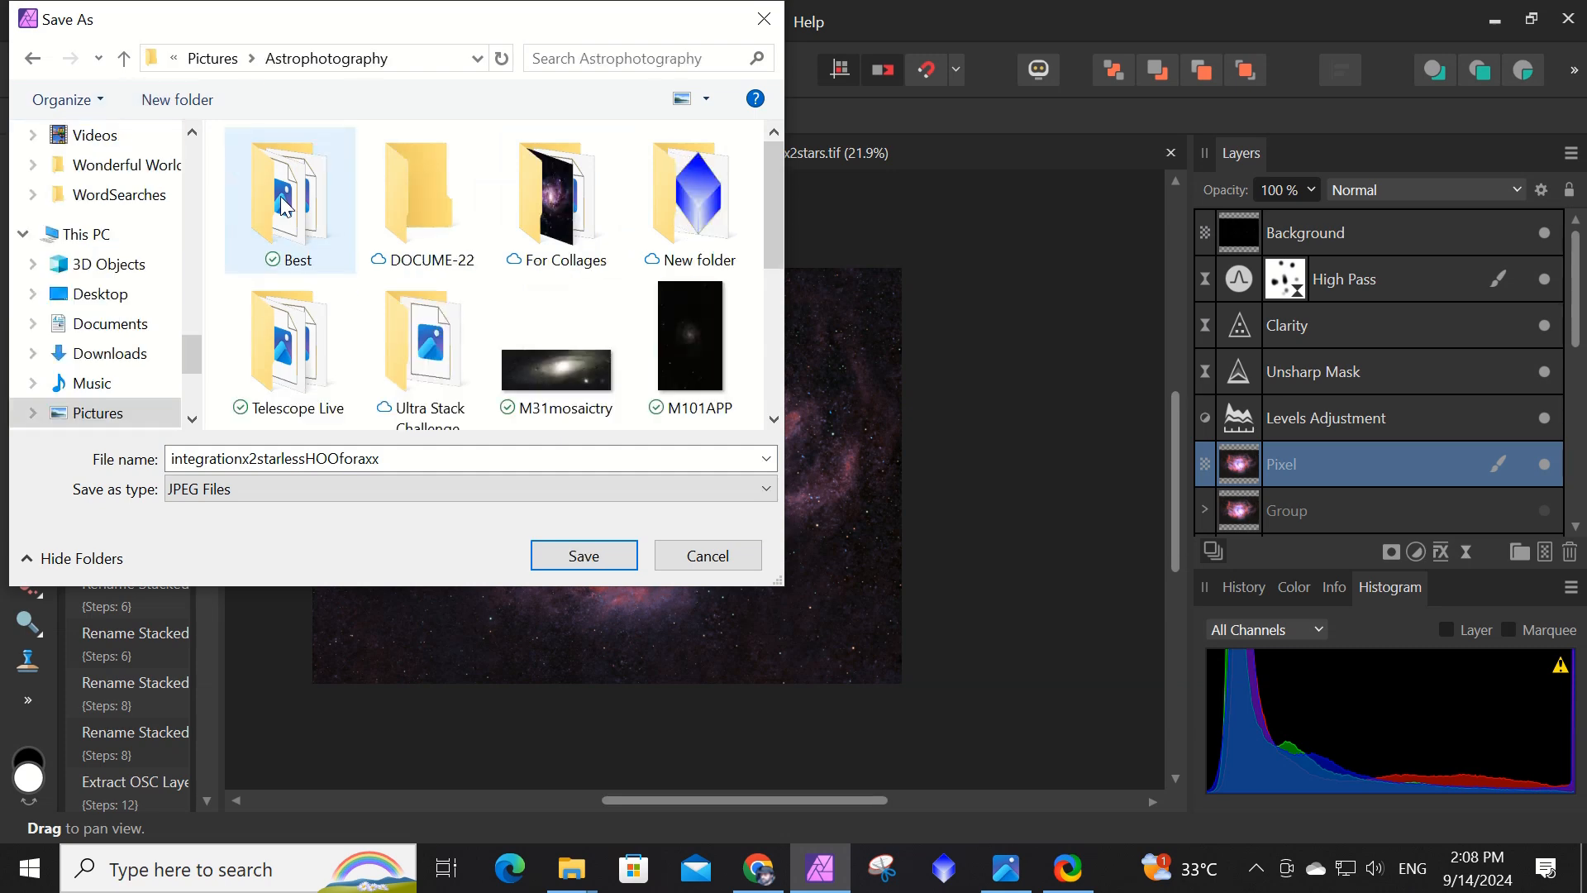
double_click(539, 195)
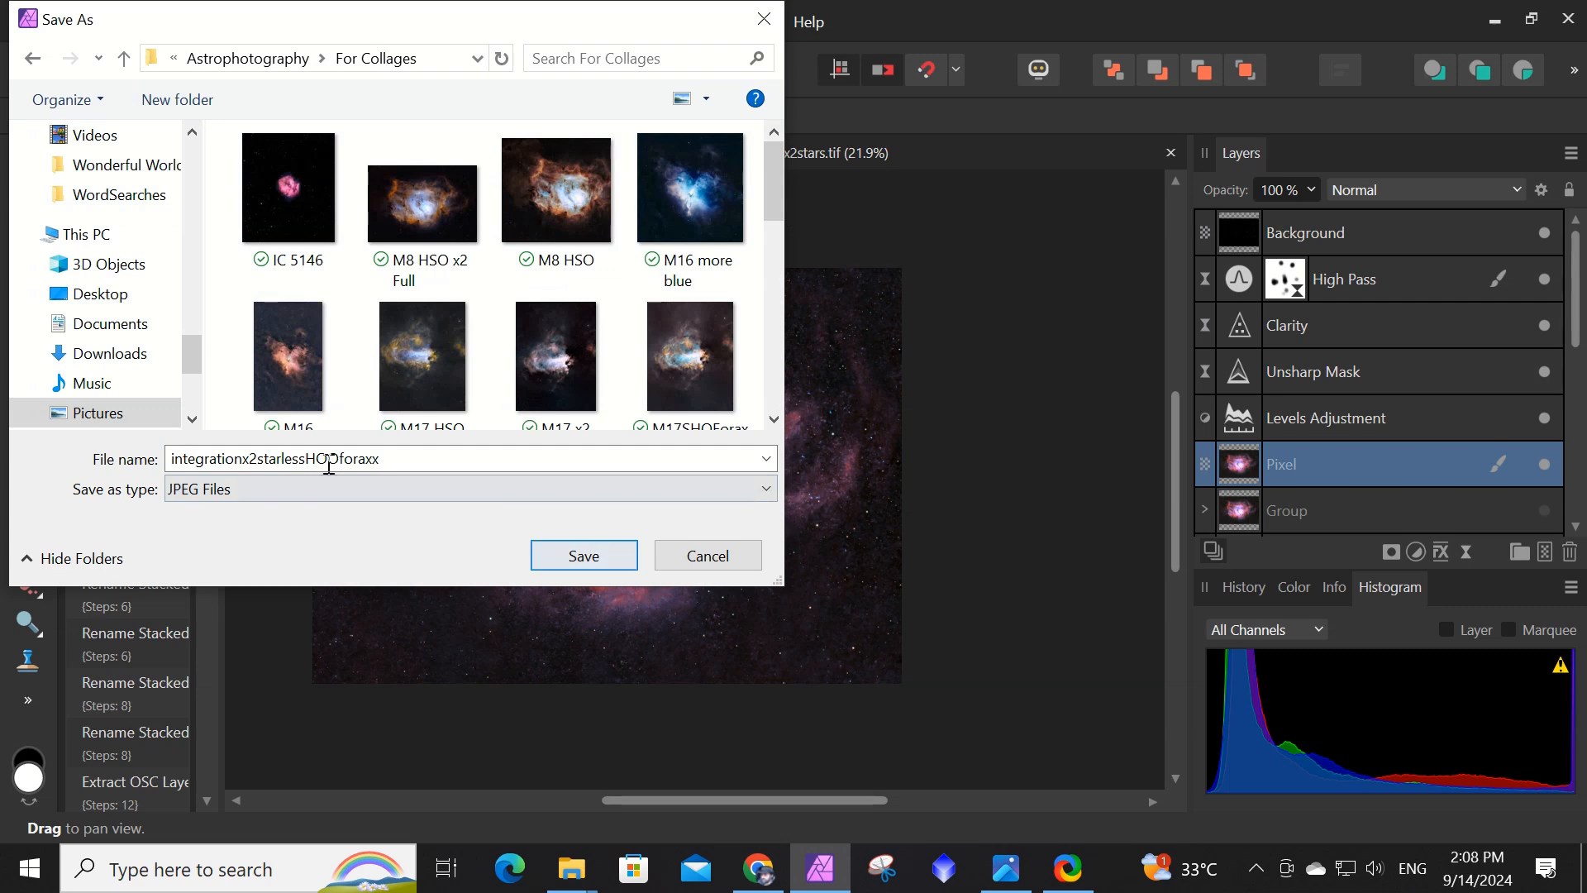
Name the exported JPEG "M8 HOO foraxx" and save it.
double_click(463, 461)
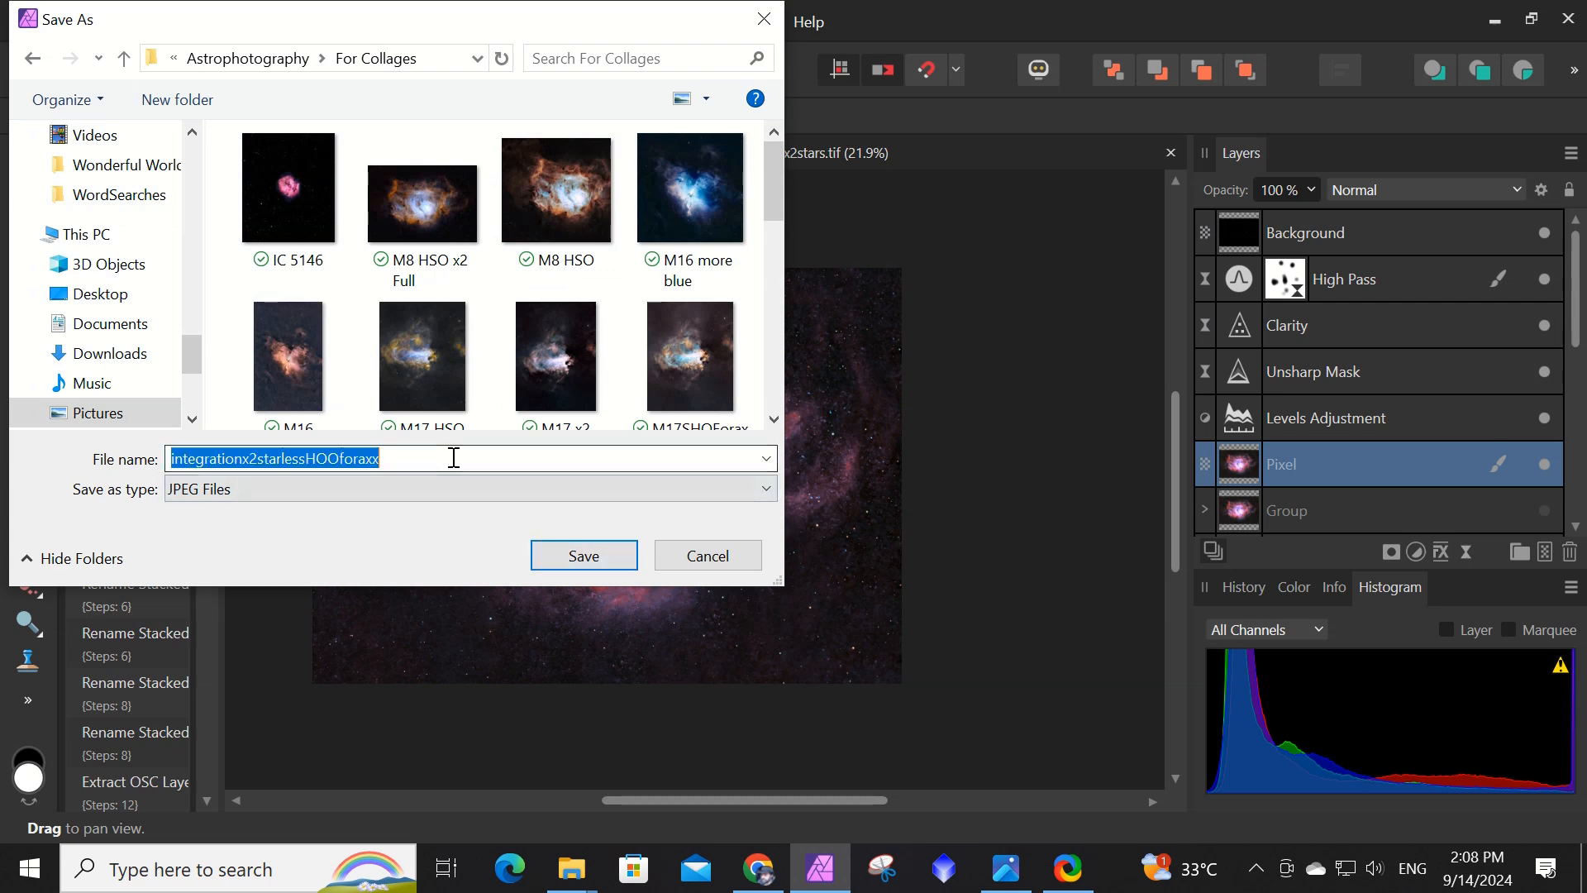
type("M8 HWO")
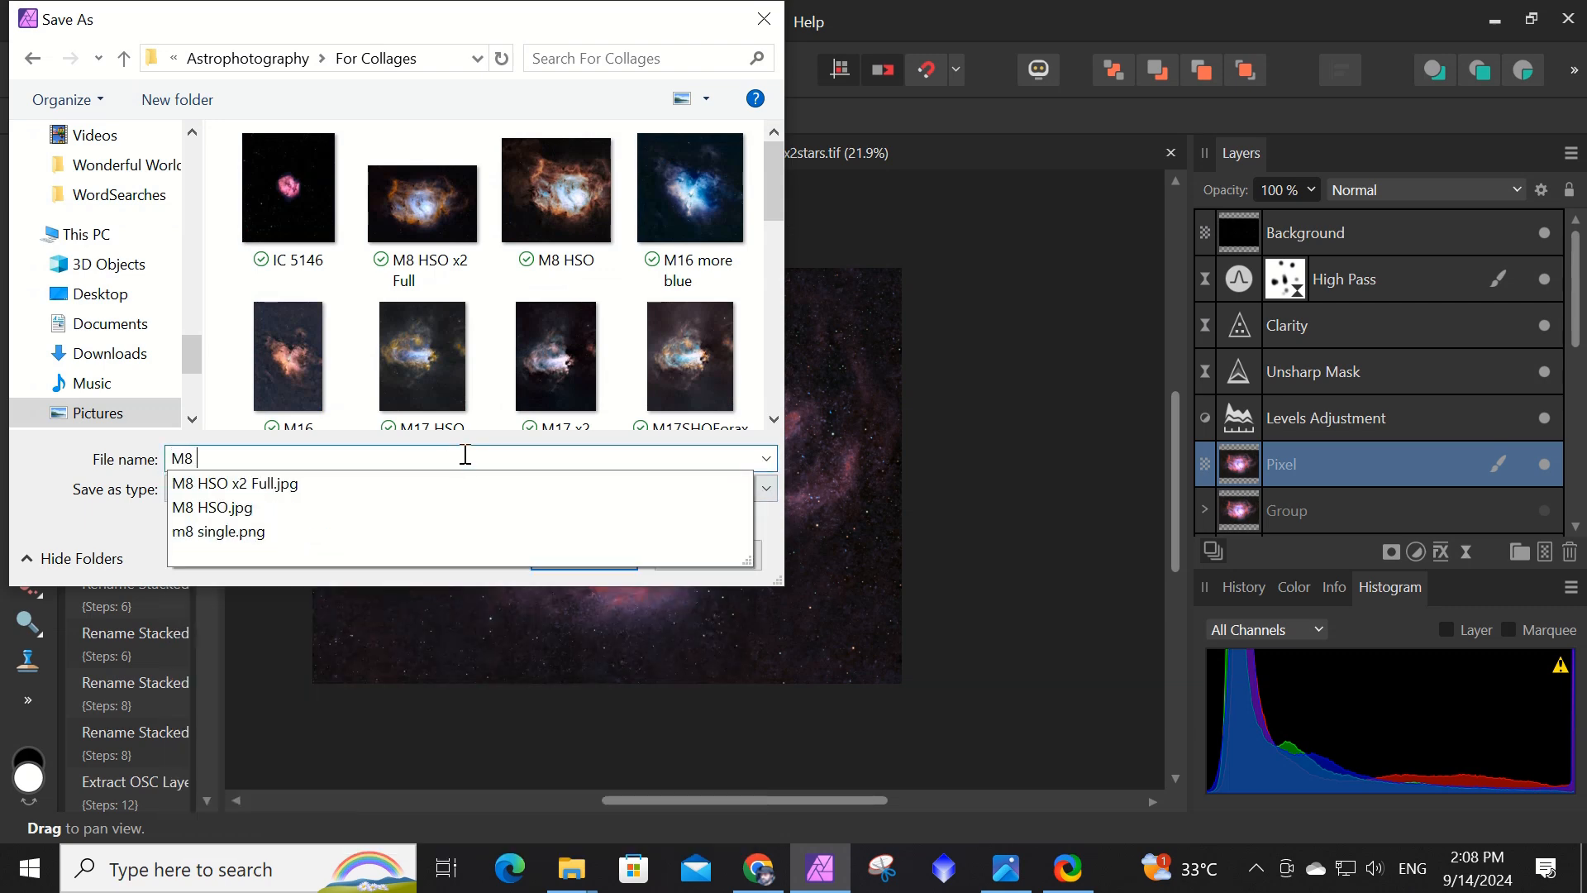
key("BackSpace")
key("BackSpace")
type("S")
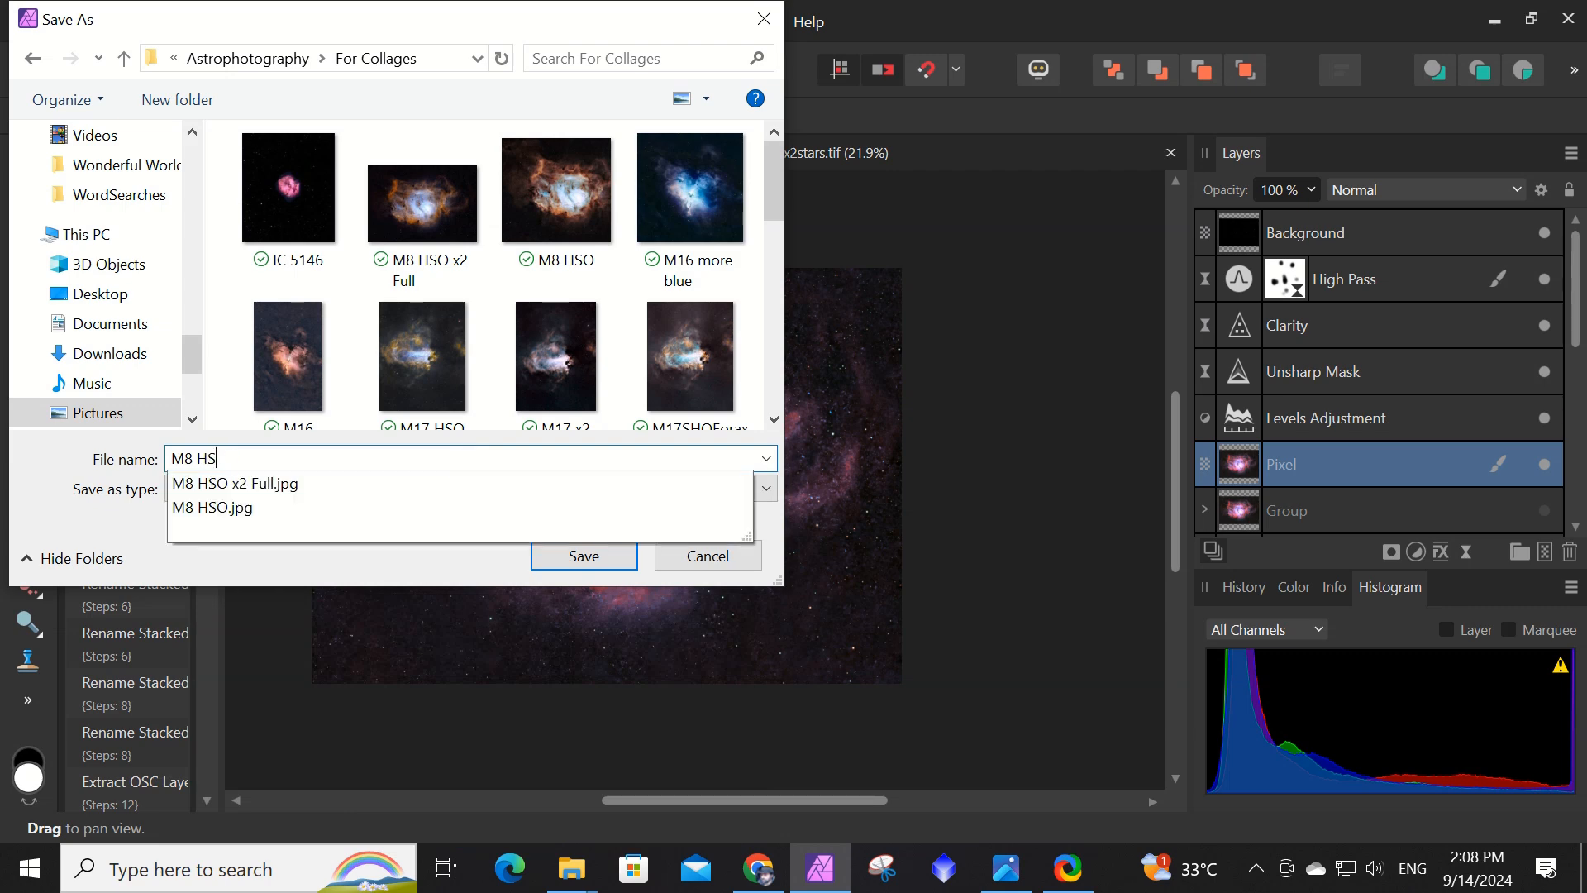
type("O foraxx")
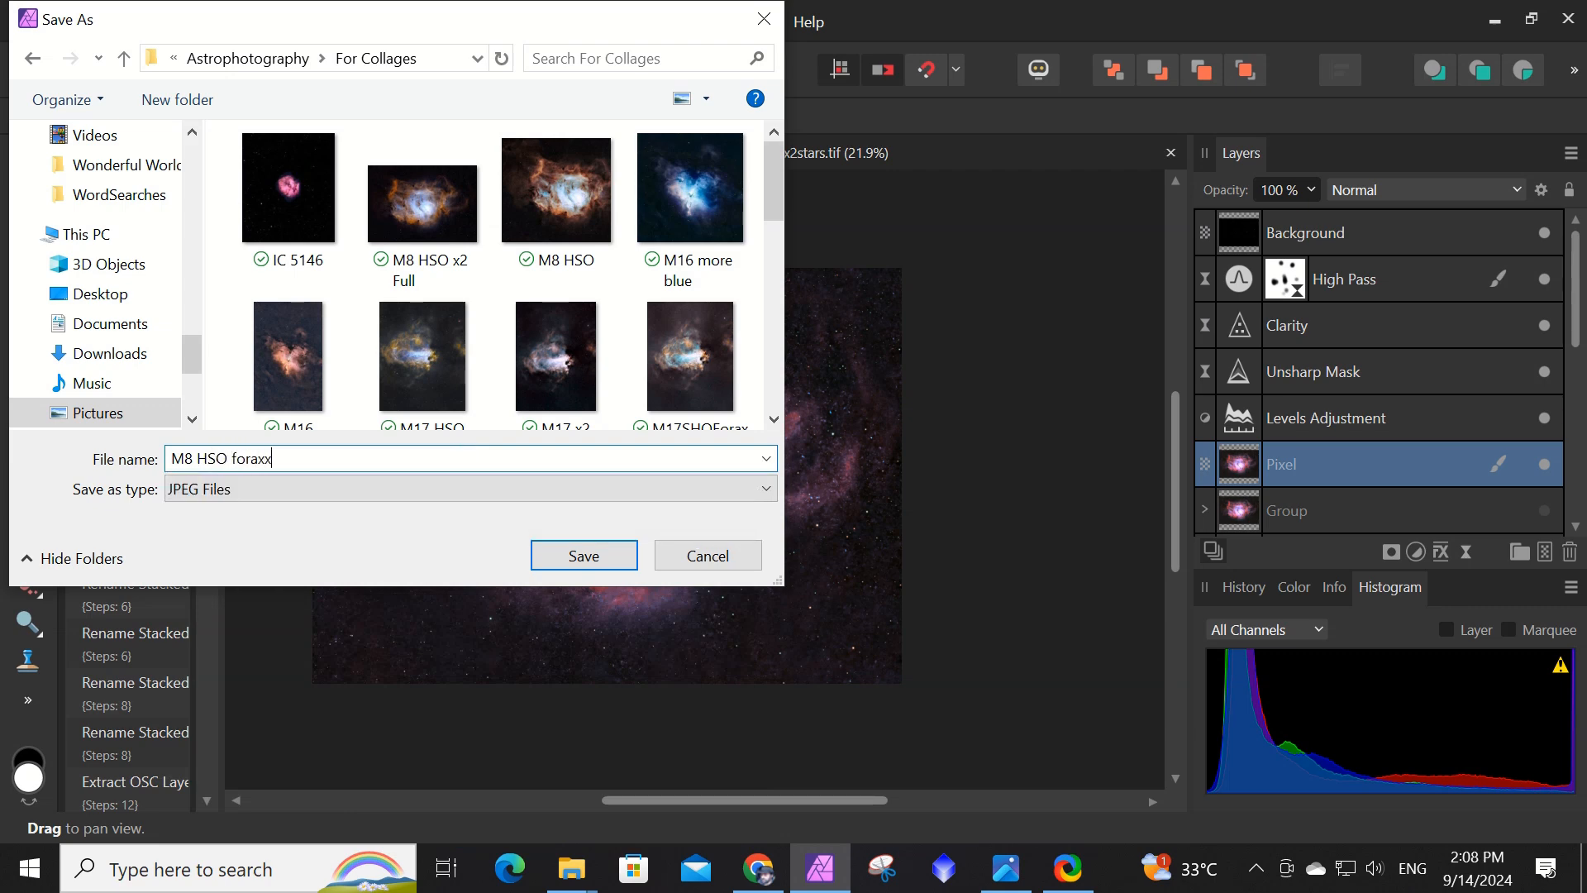
key("BackSpace")
key("BackSpace")
key("BackSpace")
key("BackSpace")
key("BackSpace")
key("BackSpace")
key("BackSpace")
key("BackSpace")
key("BackSpace")
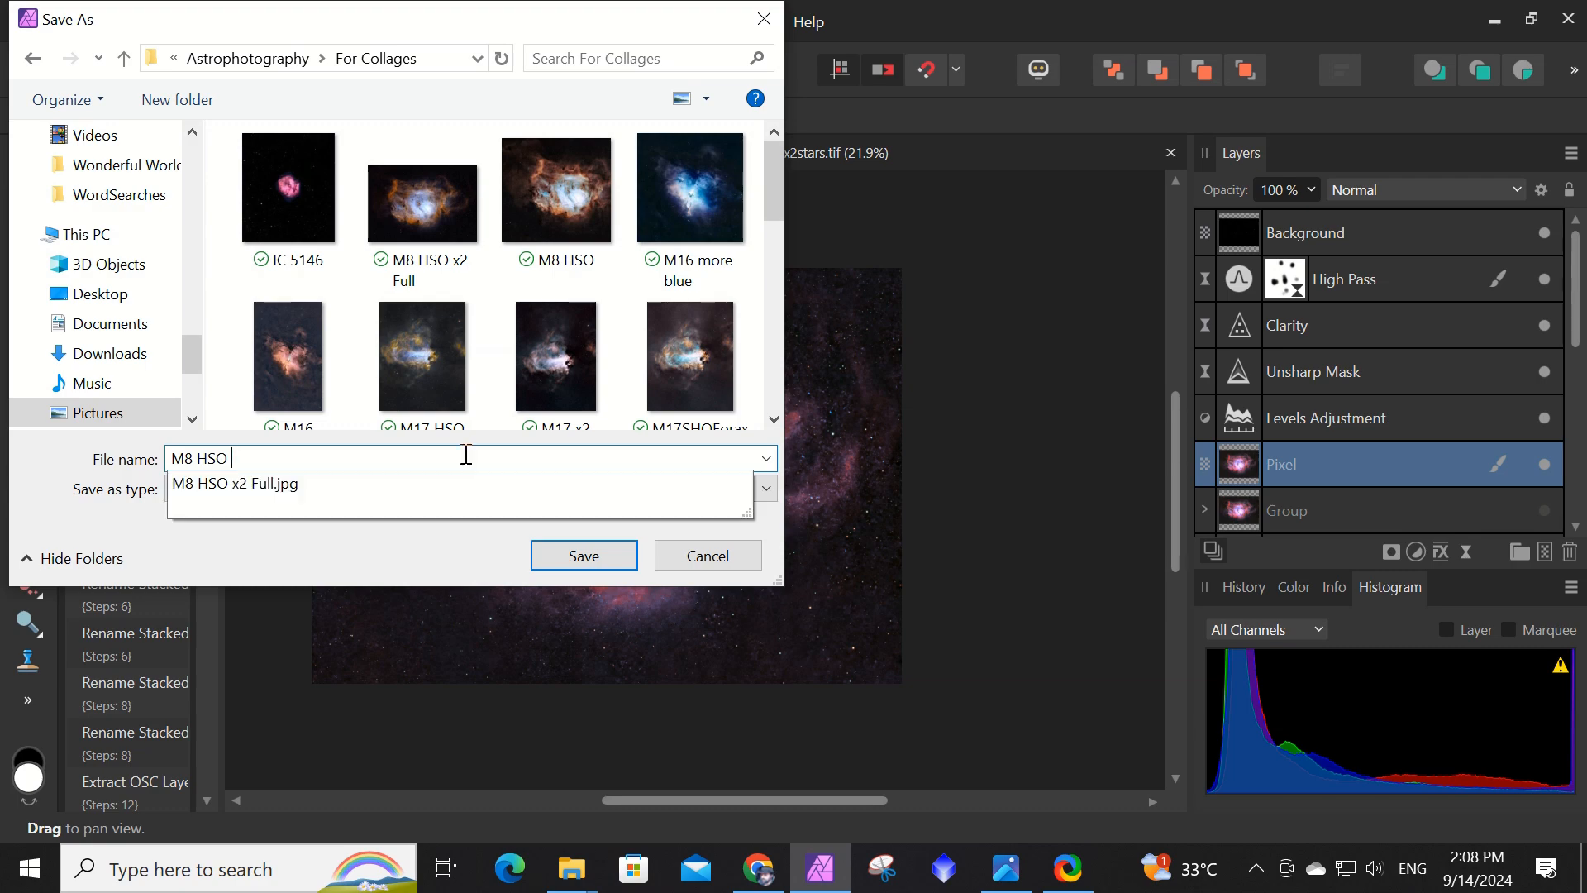
type("OO foraxx")
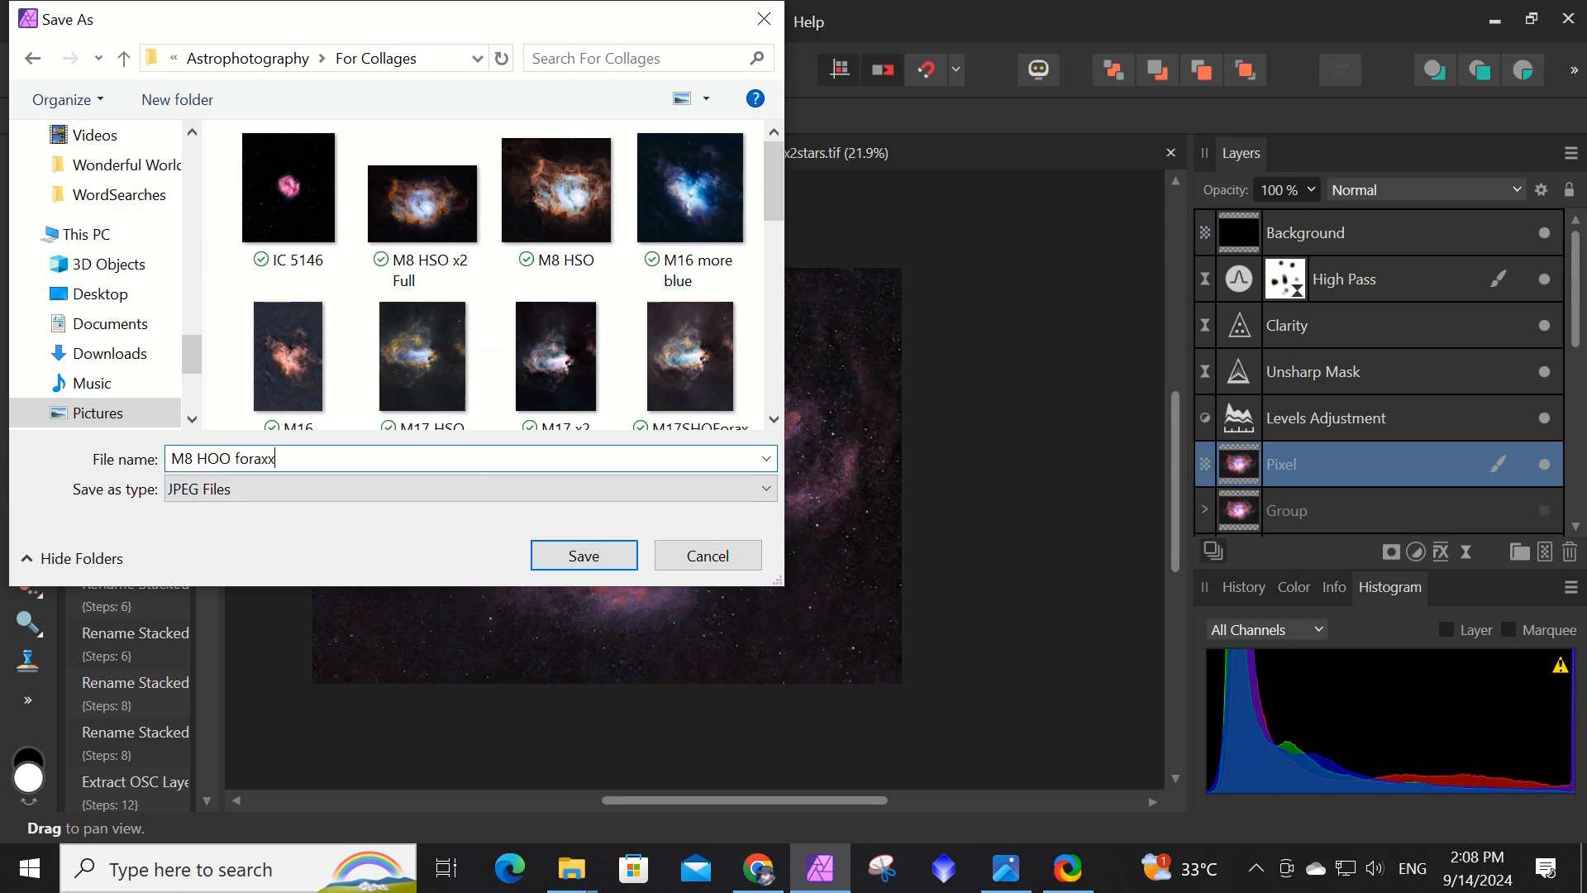
key("Return")
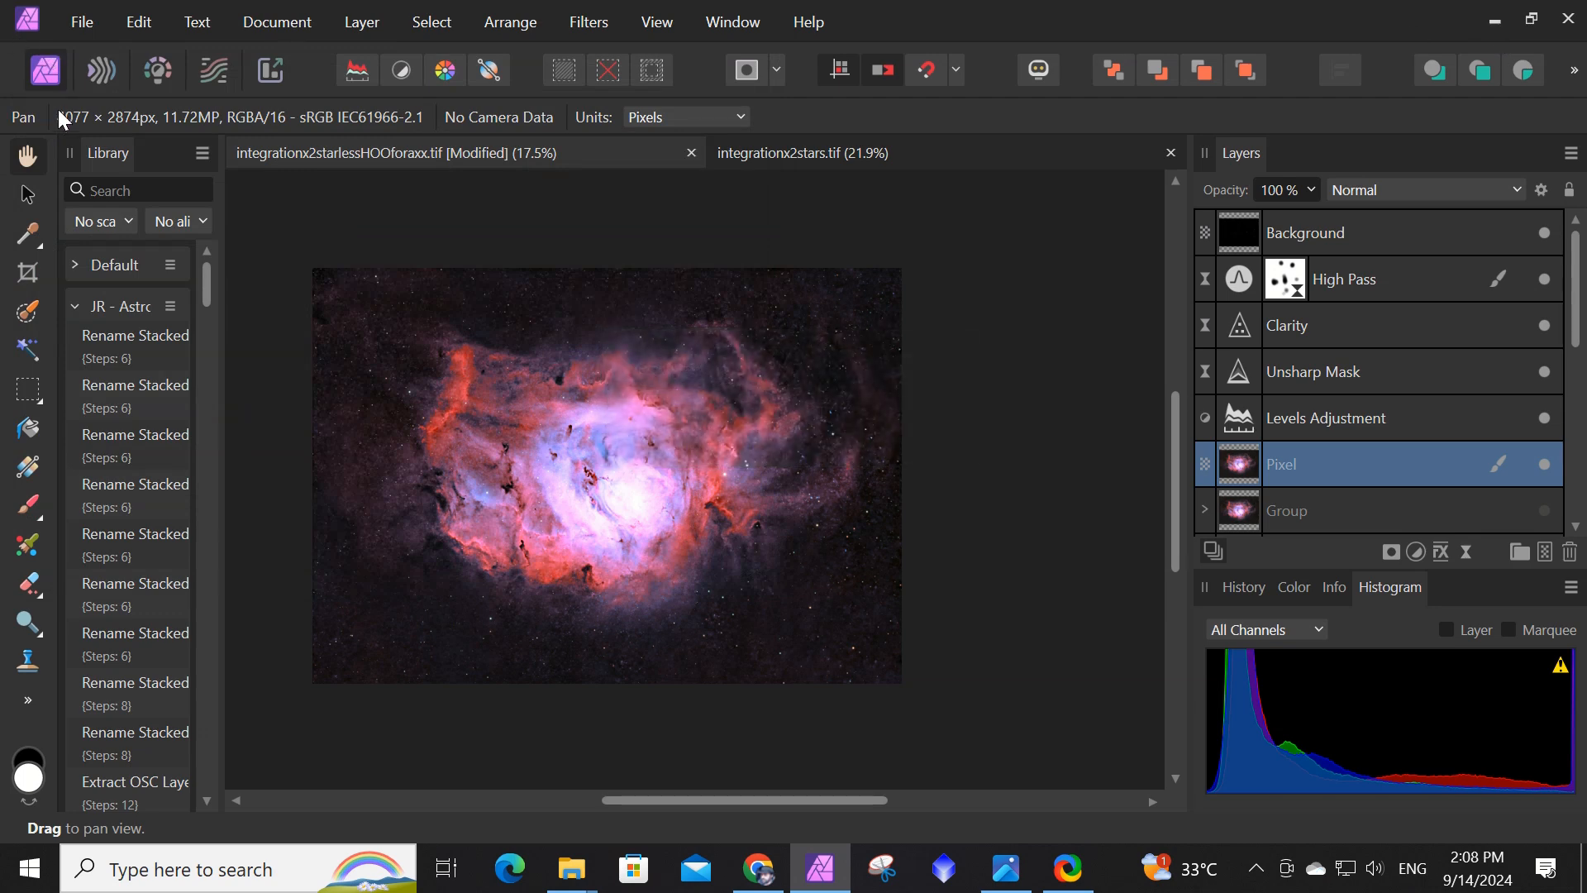
Save the layered document as an Affinity file named "M8 HOO foraxx" in the M8 > Mosaic folder.
left_click(83, 24)
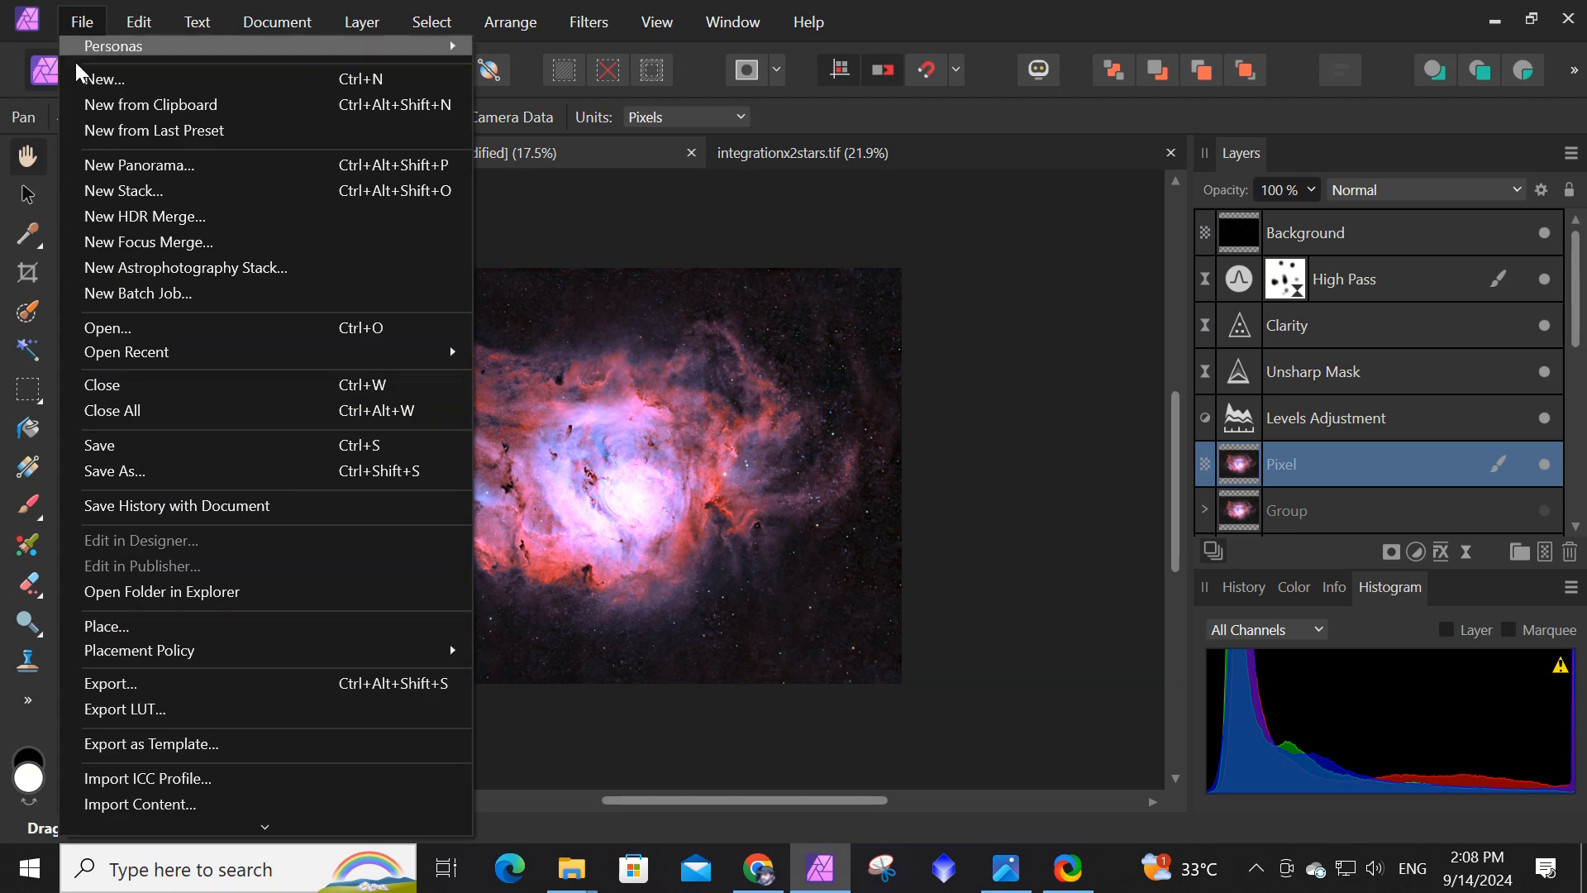
left_click(111, 472)
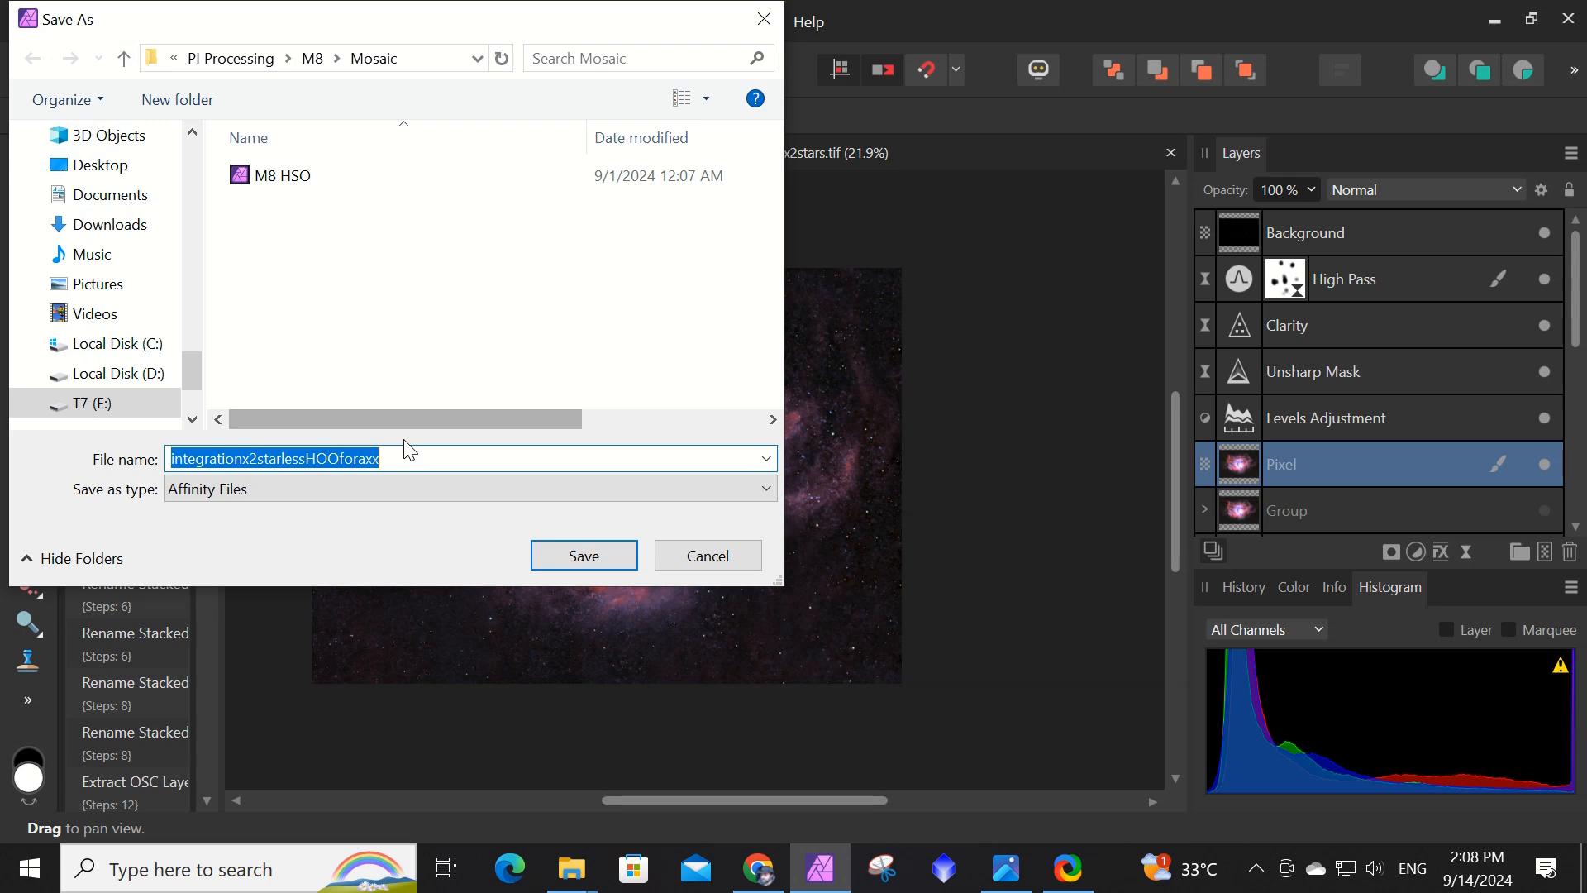
type("M8 SO")
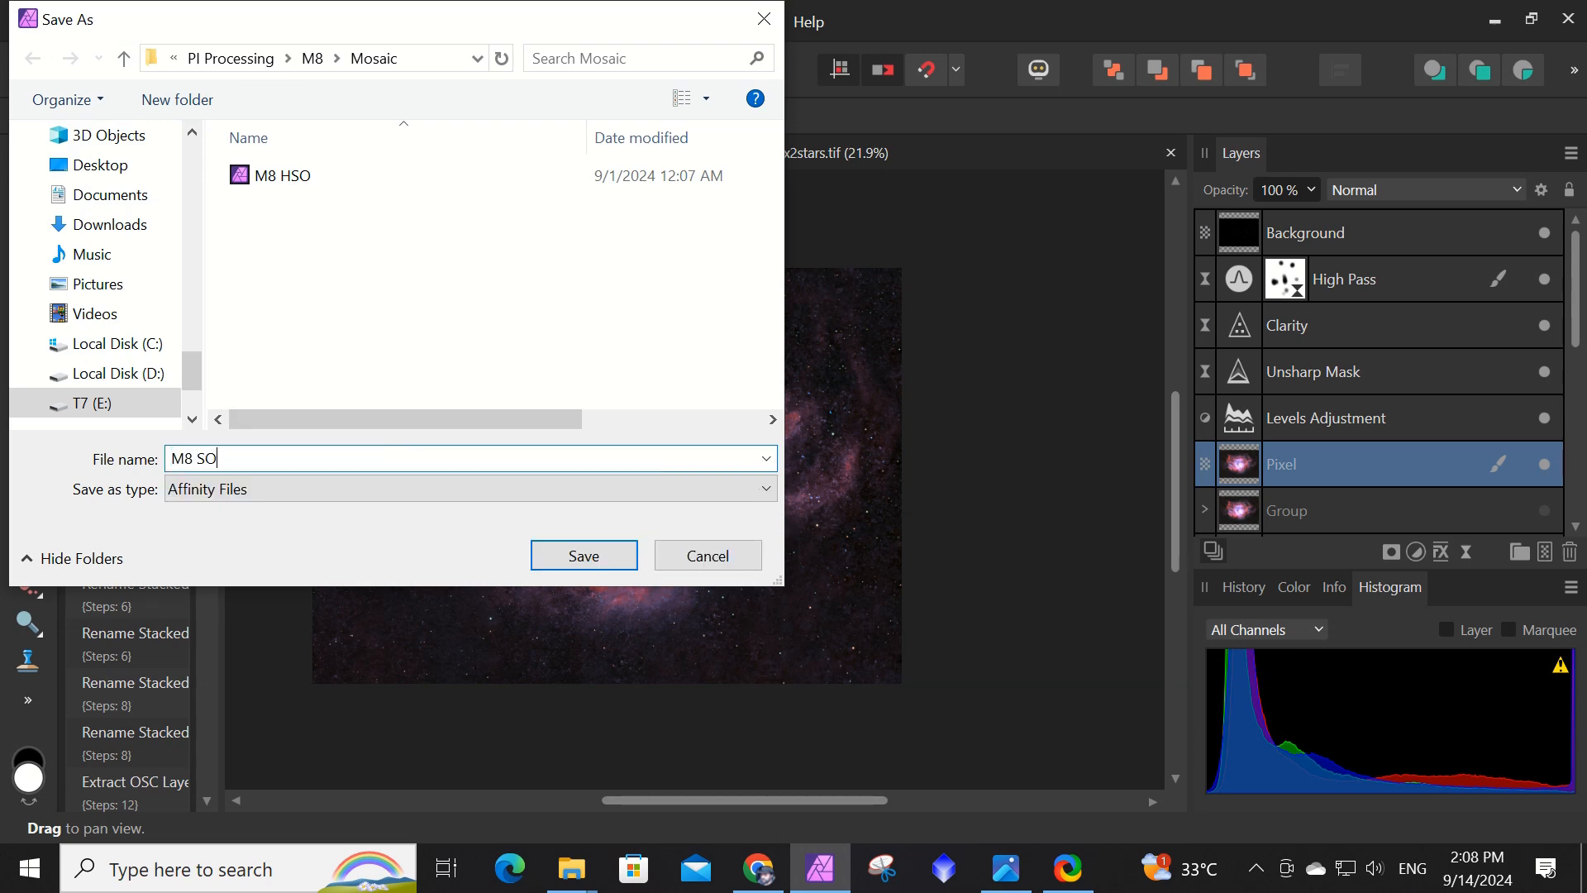
key("BackSpace")
type("HO")
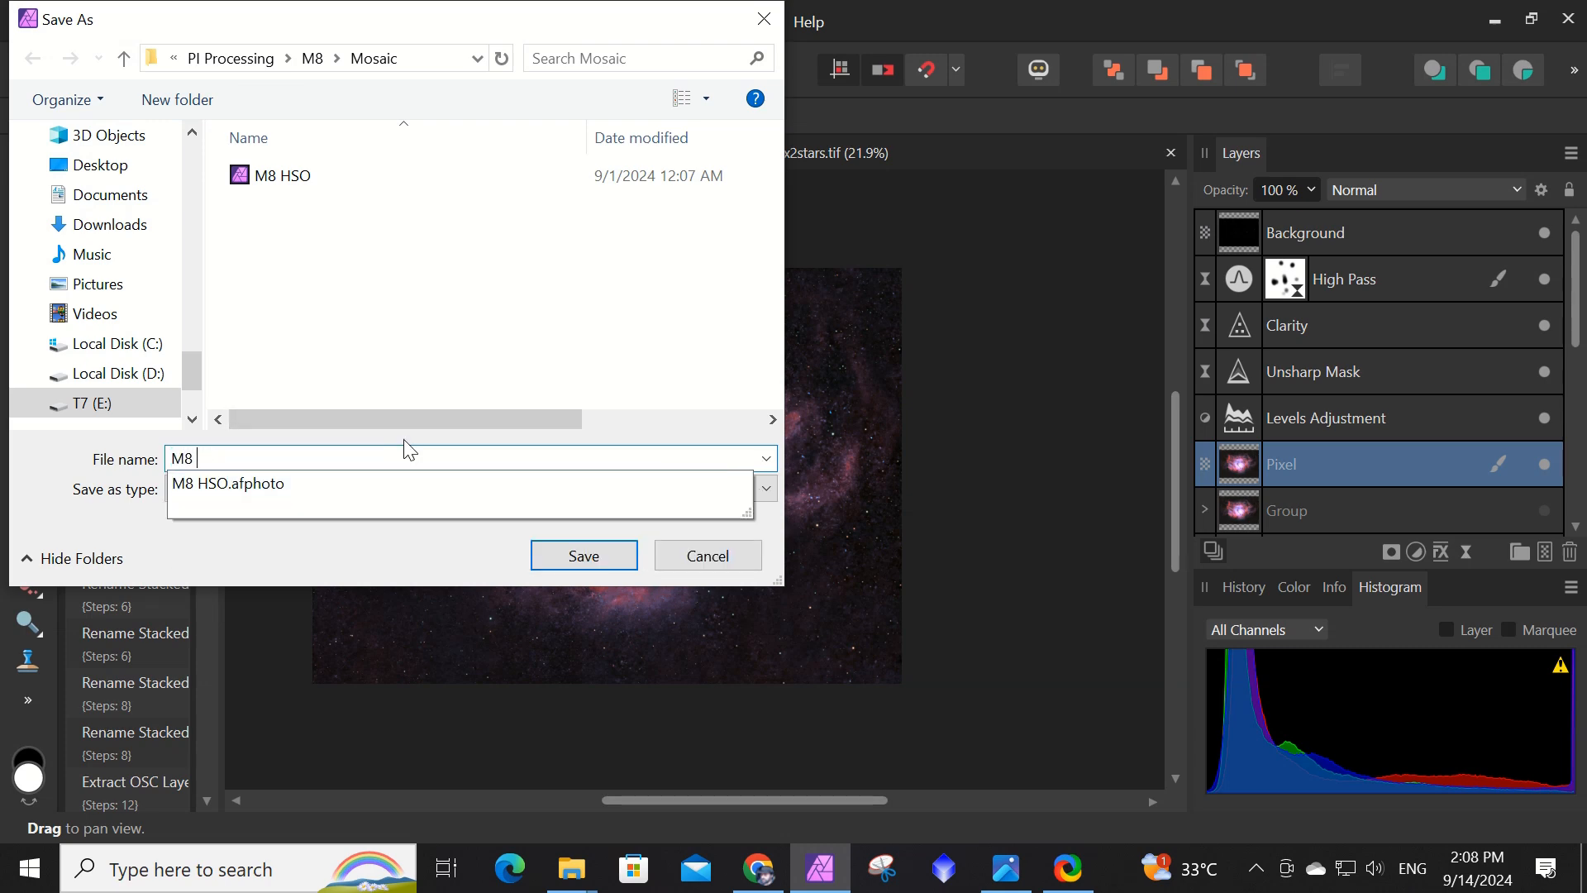
type("O foraxx")
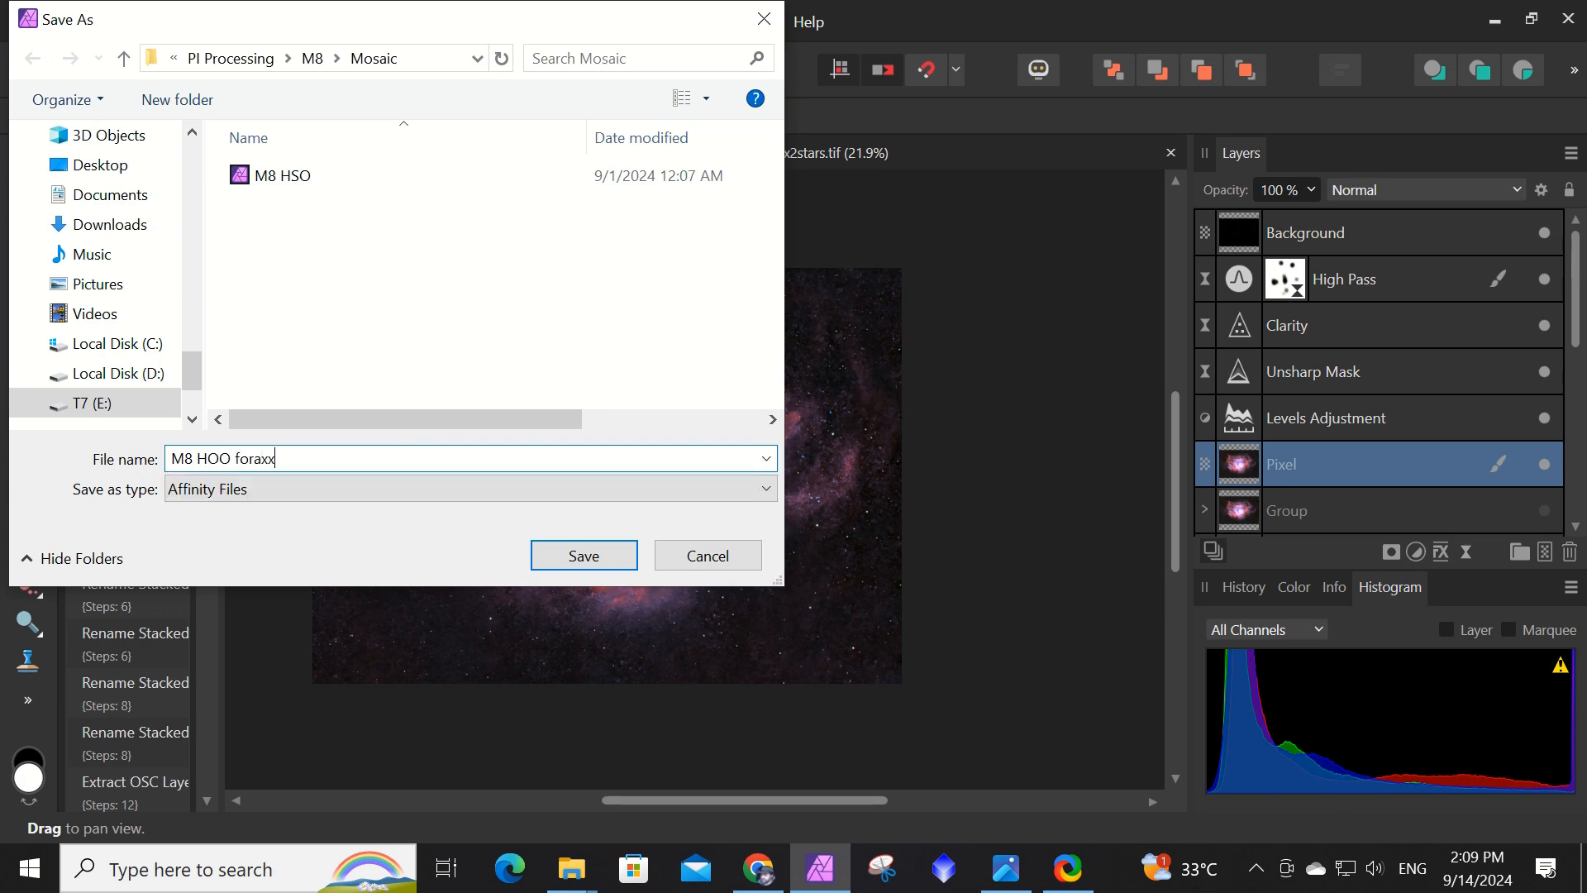
key("Return")
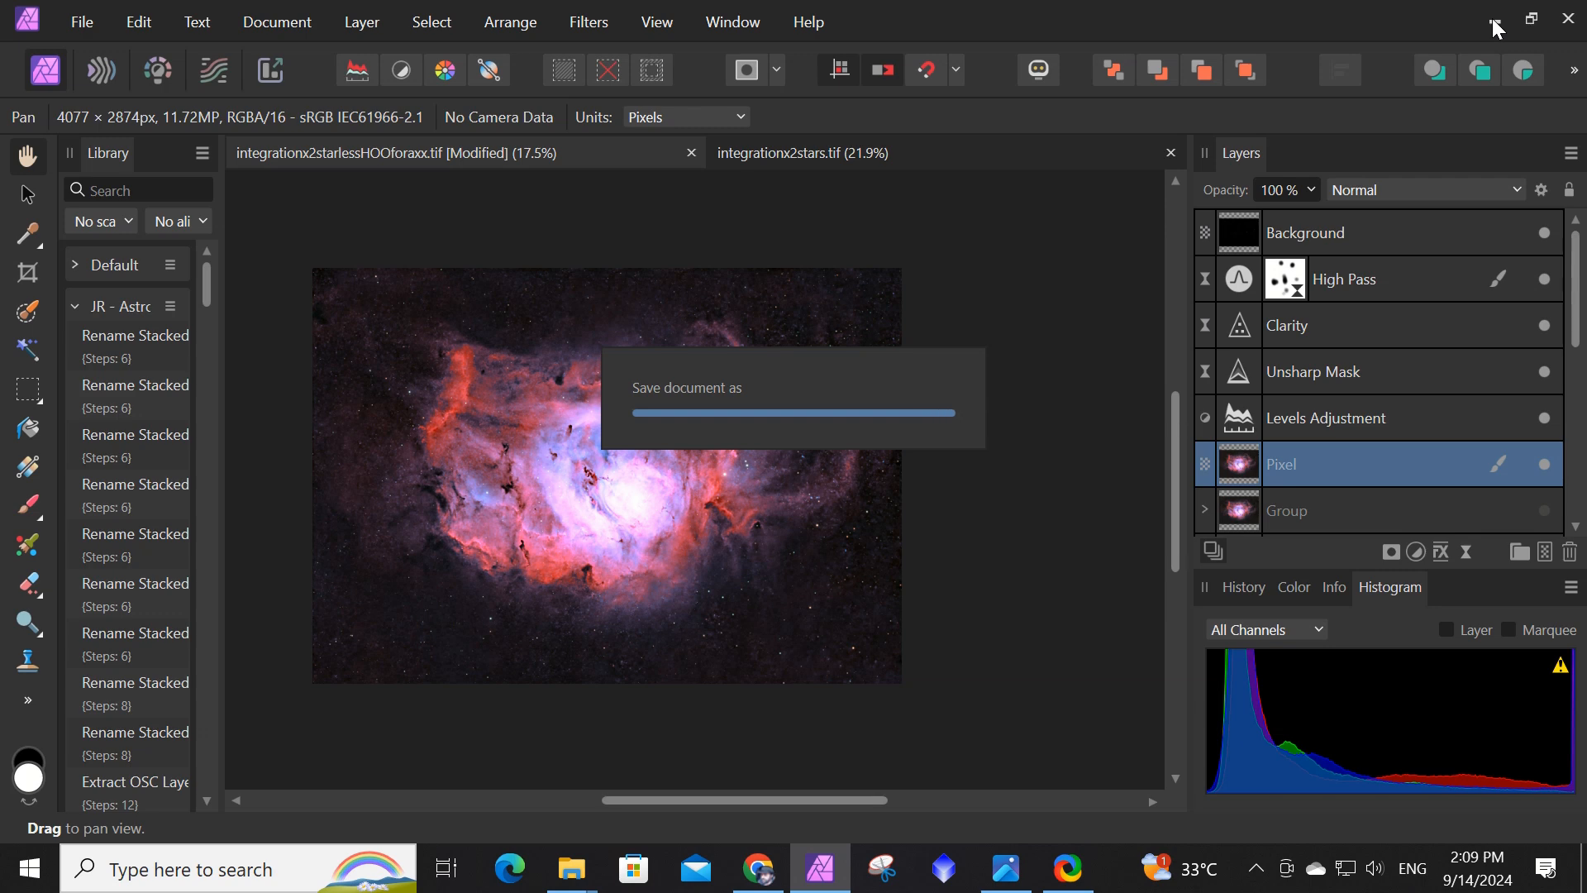
Minimize the editor, close the open M8 HSO x2 full image, and browse to Pictures > Astrophotography in File Explorer.
left_click(1493, 20)
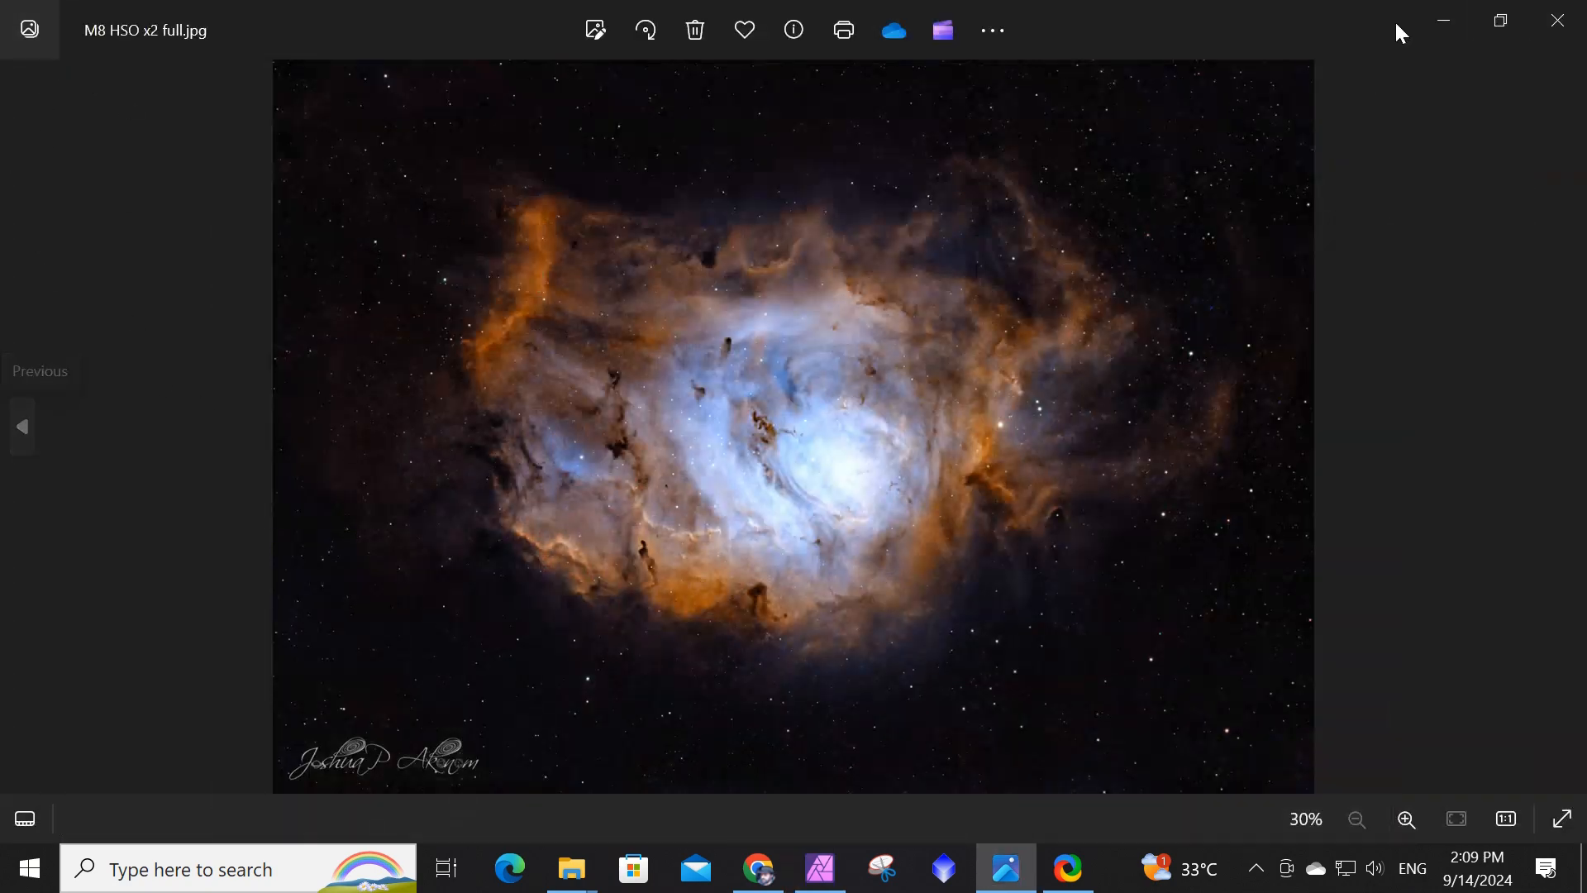
left_click(1557, 18)
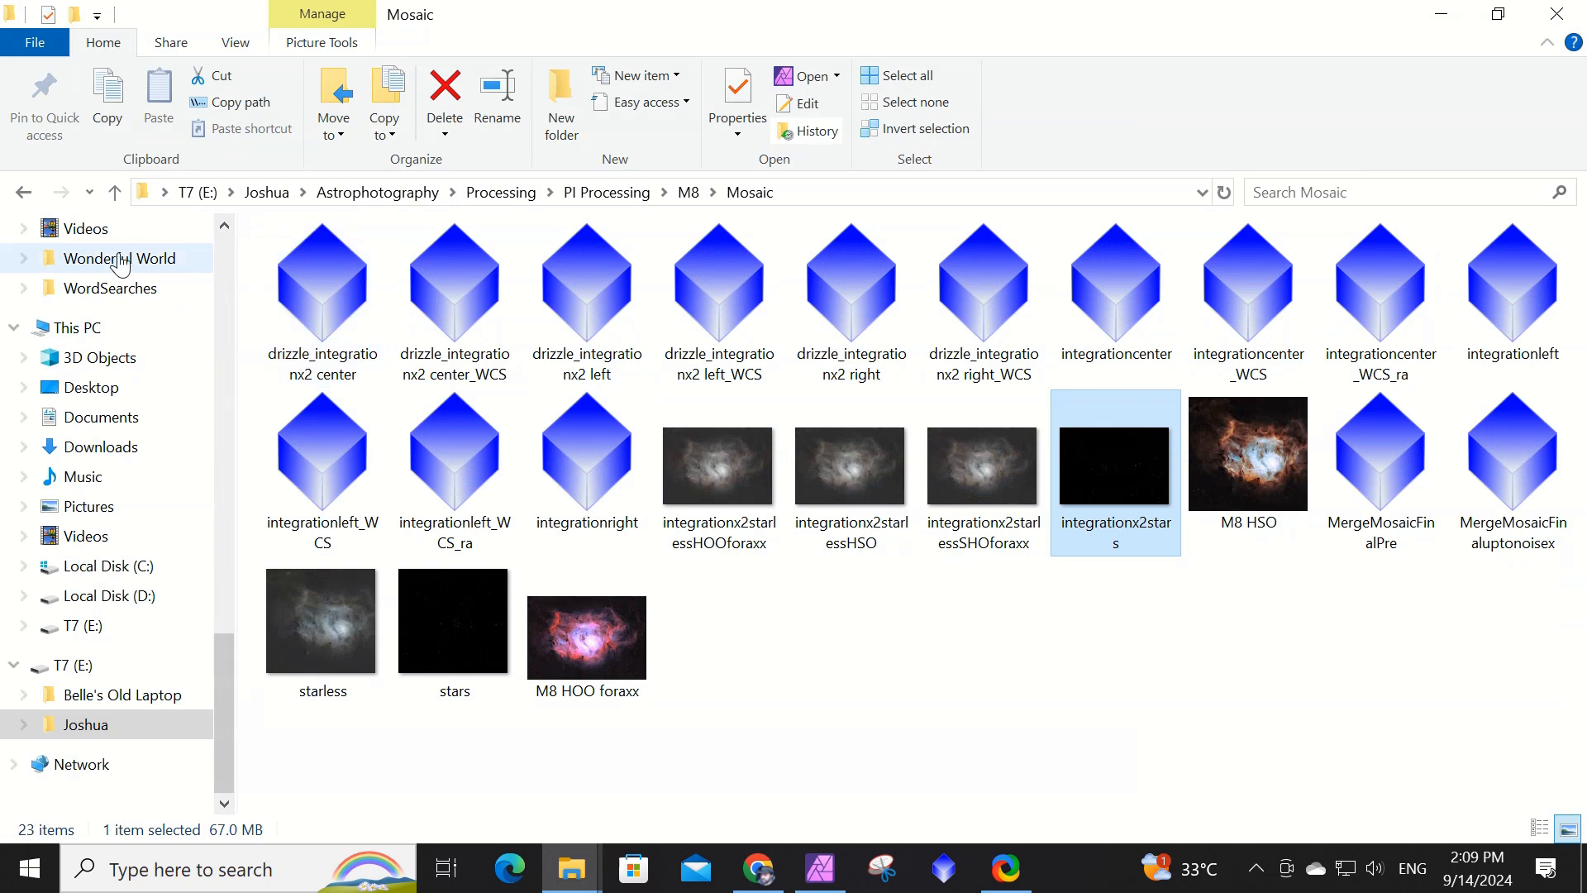
scroll(99, 411, "up", 4)
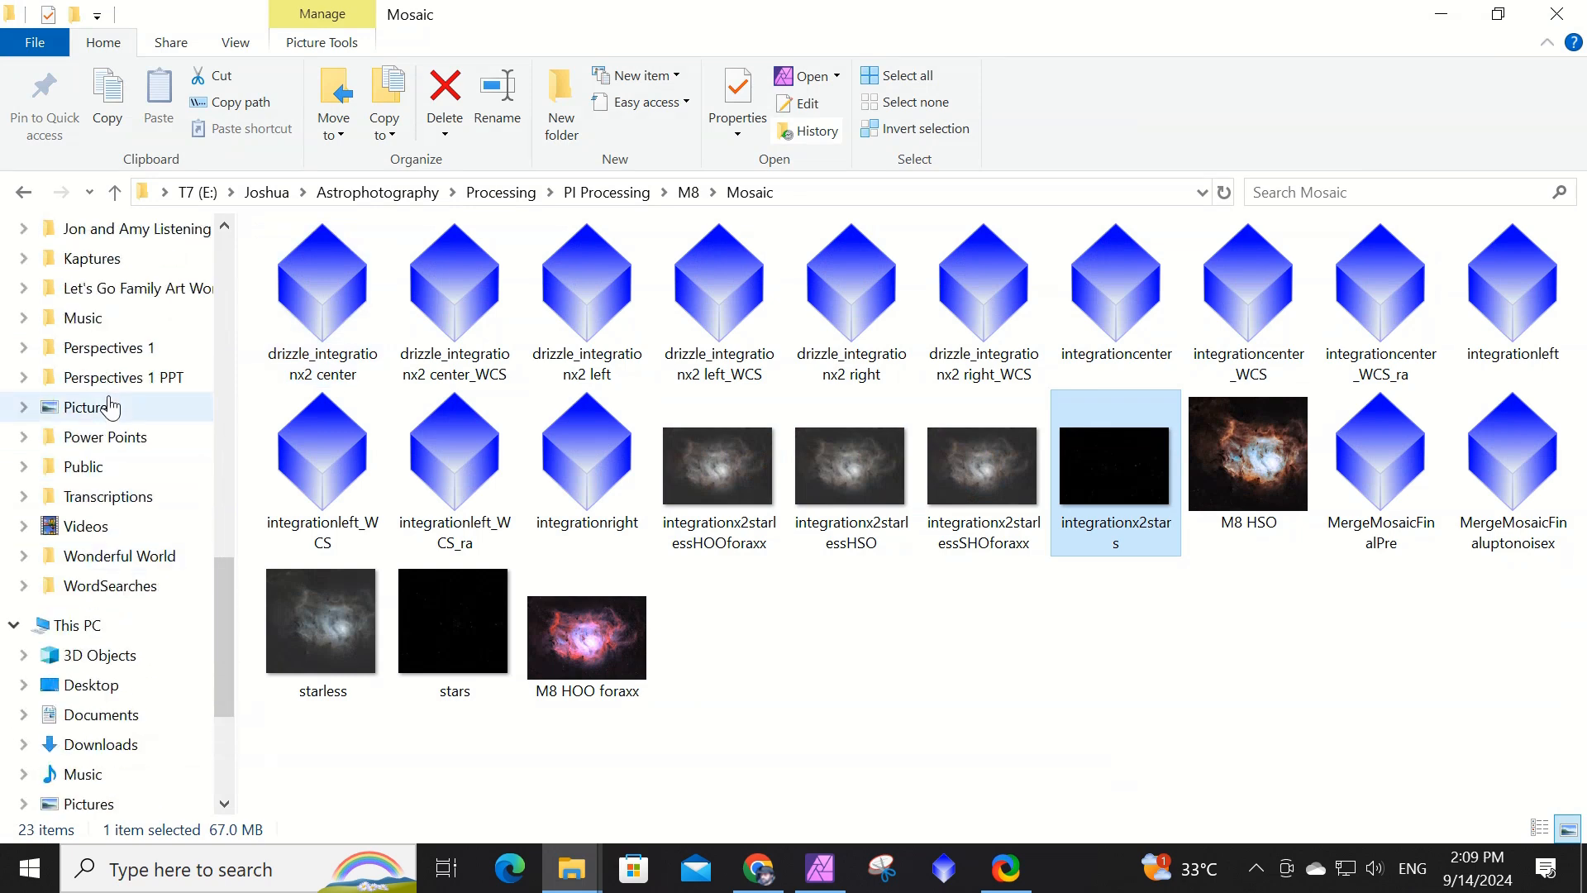
scroll(109, 407, "up", 2)
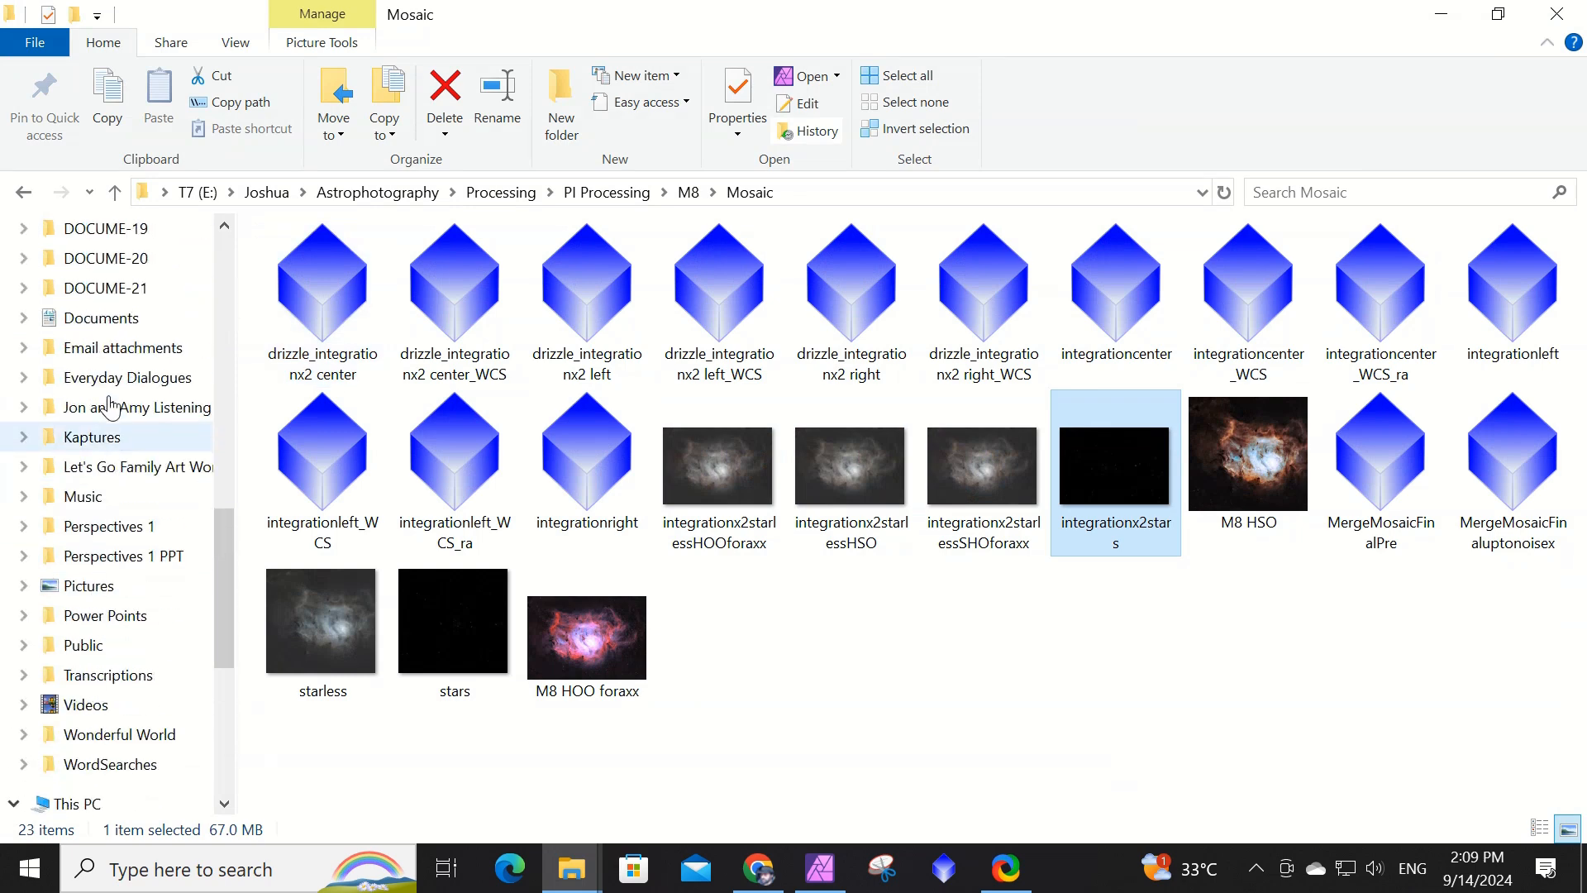
left_click(89, 587)
double_click(318, 297)
double_click(322, 305)
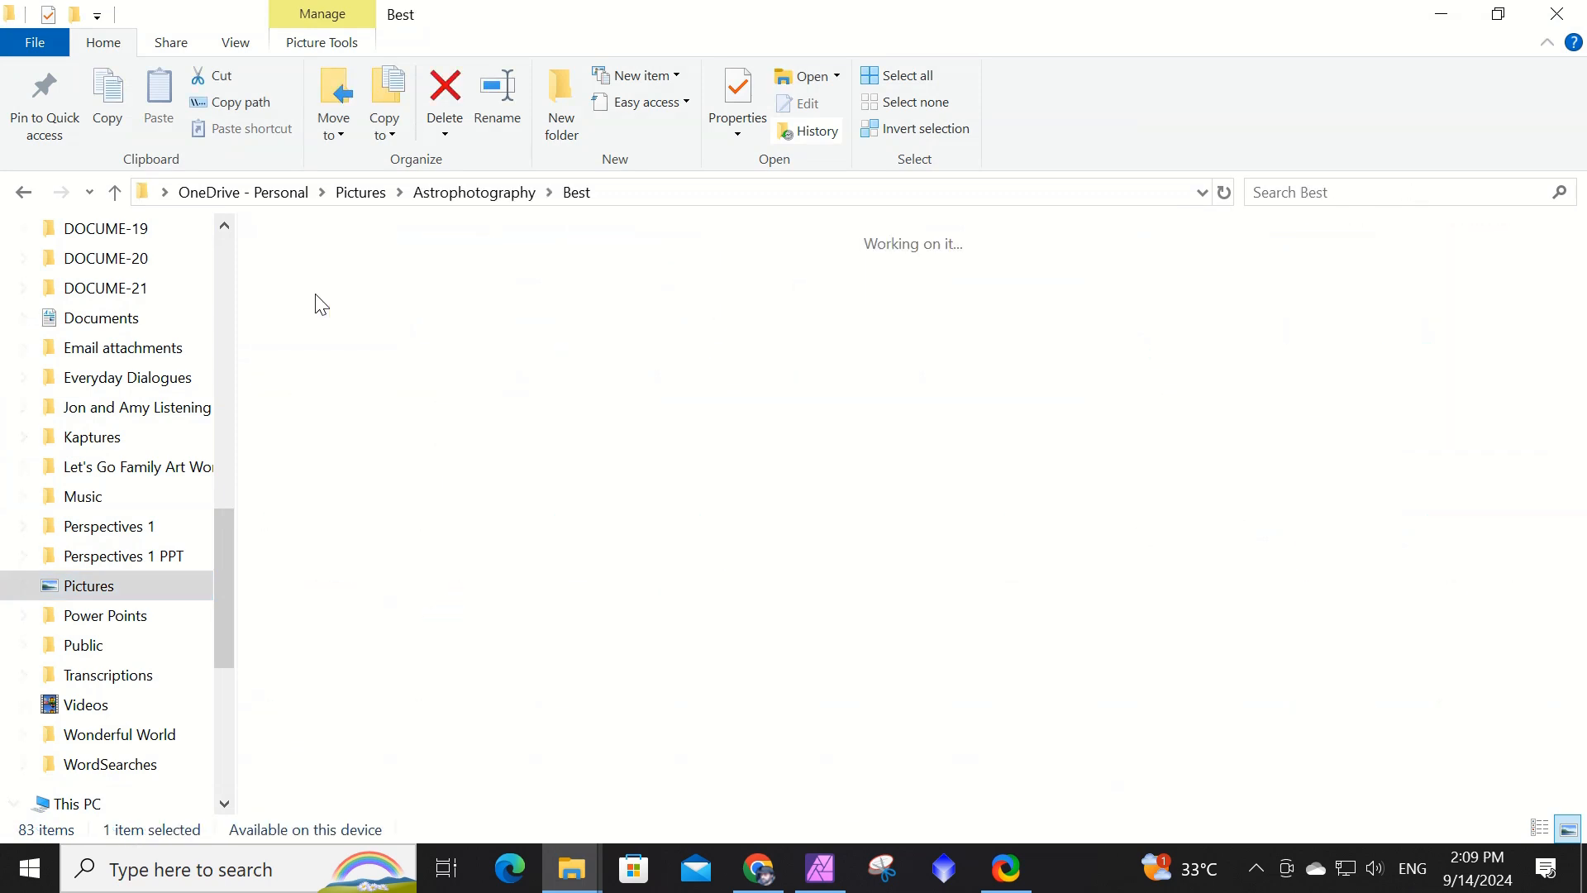
left_click(115, 192)
Open the exported "M8 HOO foraxx" JPEG from the For Collages folder for viewing.
double_click(644, 319)
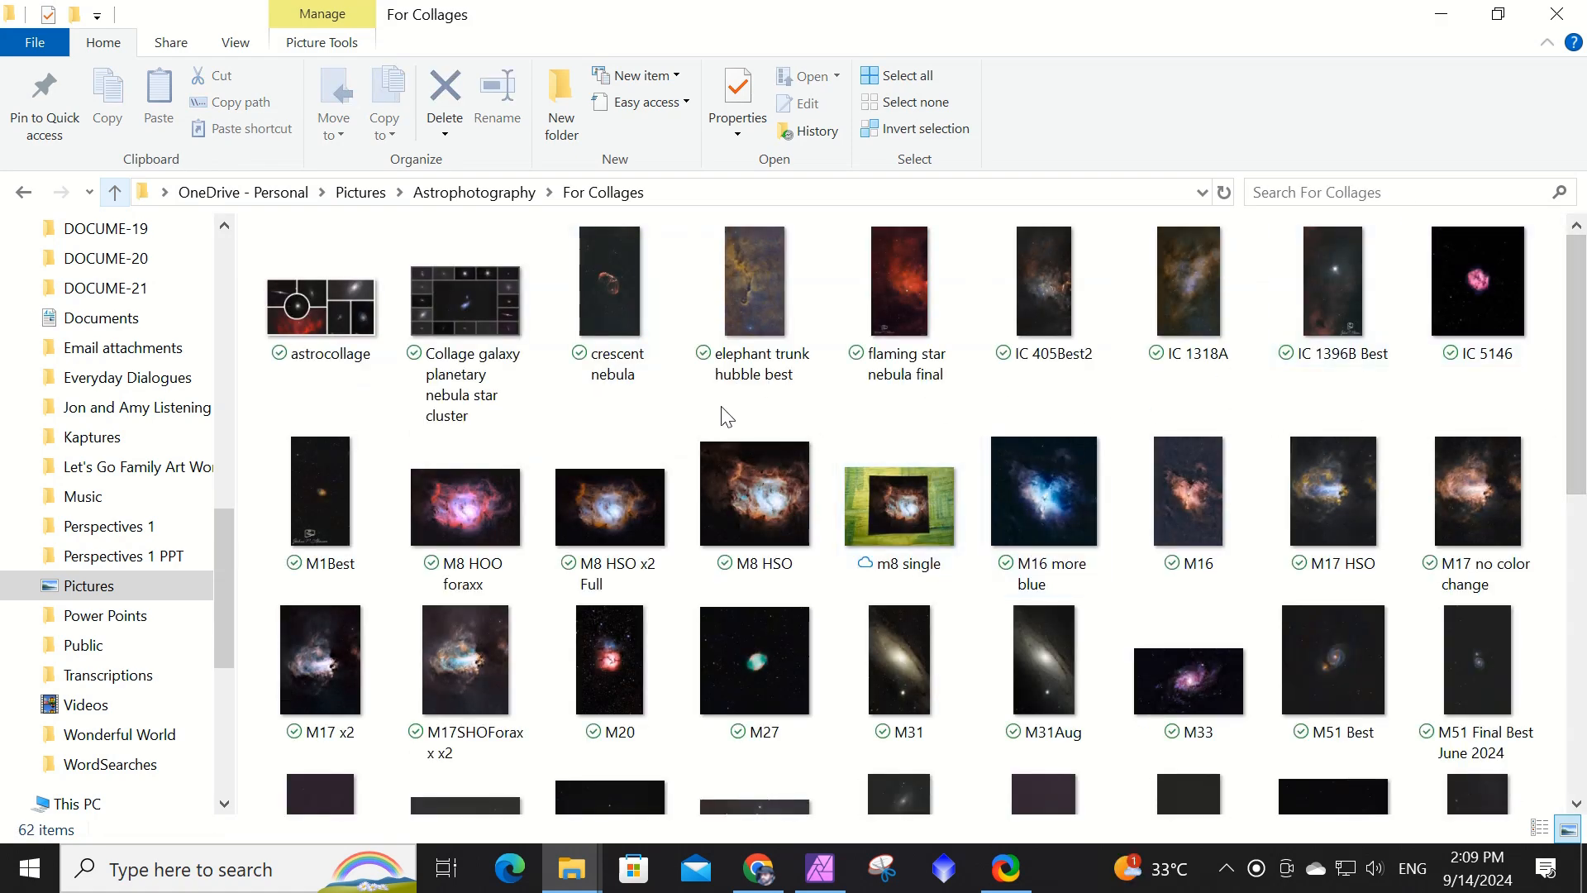
left_click(463, 510)
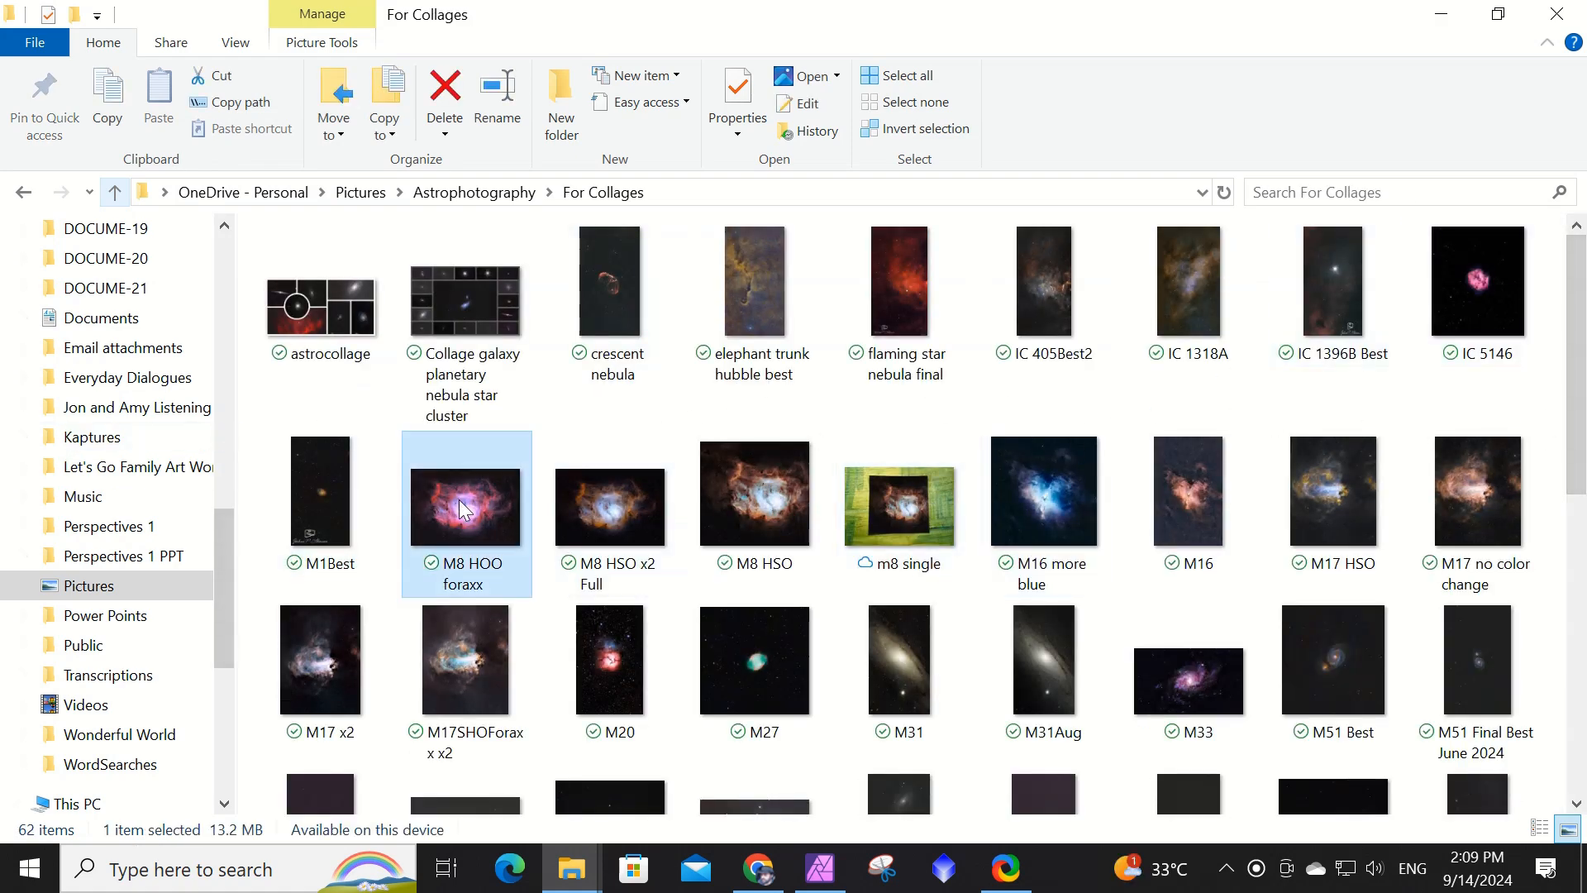
double_click(462, 508)
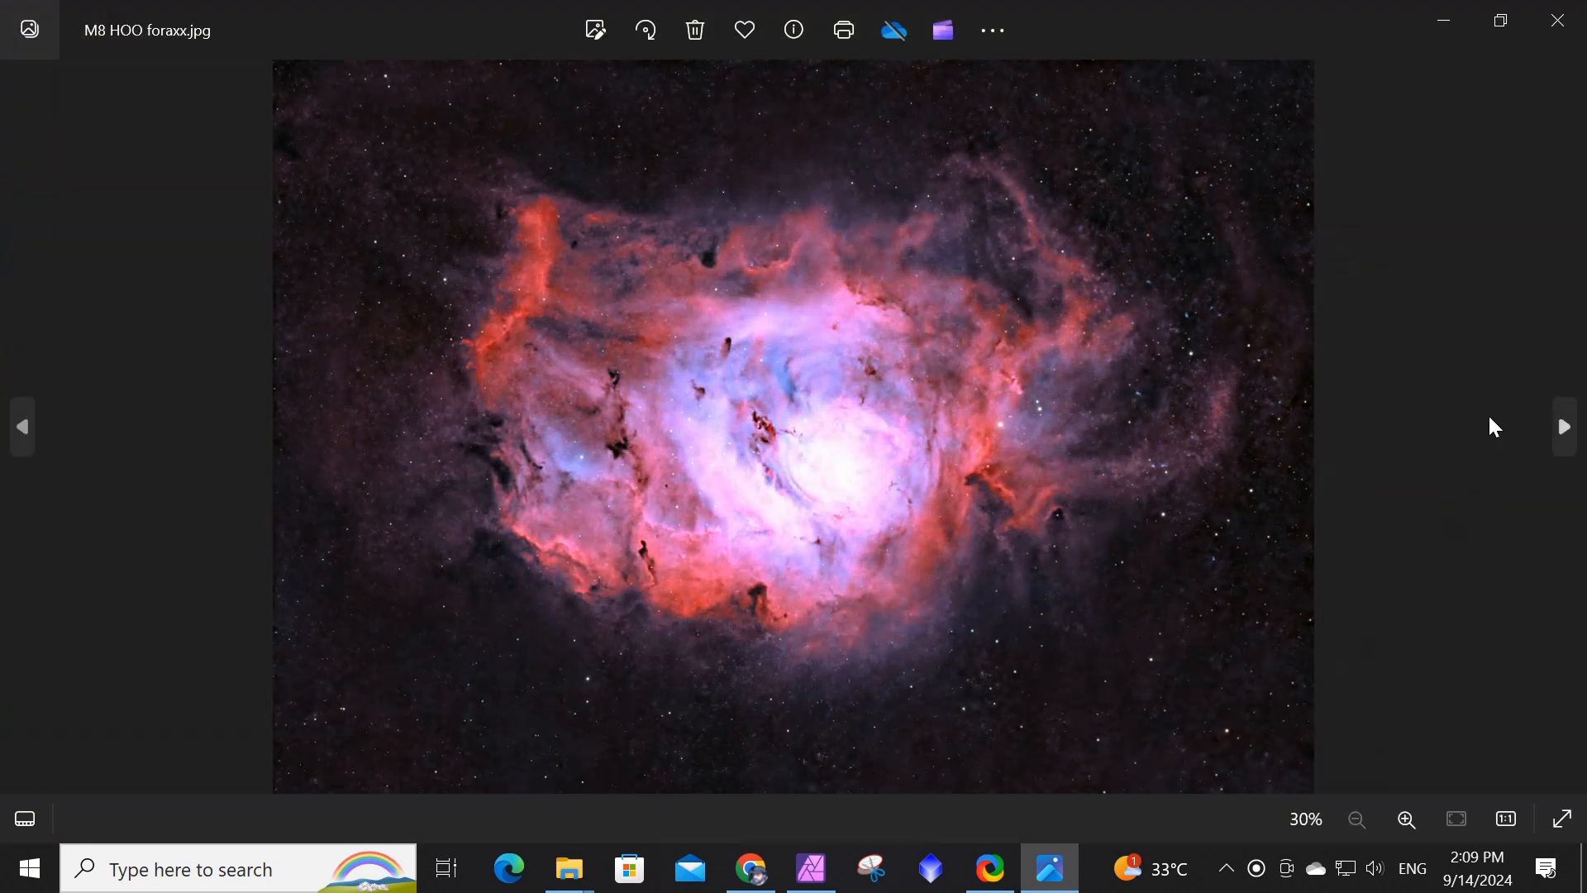